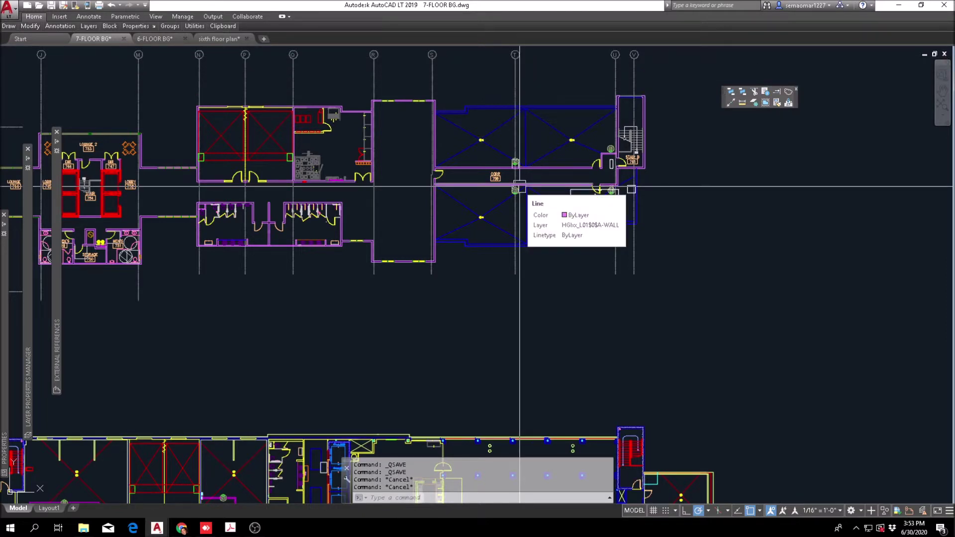
Examine the upper floor plan's wing between grid lines N and V, including the empty hall between R and S.
{"action": "middle_click_drag", "start_coordinate": [387, 198], "coordinate": [413, 280]}
{"action": "scroll", "coordinate": [323, 246], "scroll_direction": "up", "scroll_amount": 5}
{"action": "middle_click_drag", "start_coordinate": [519, 214], "coordinate": [452, 267]}
{"action": "scroll", "coordinate": [458, 237], "scroll_direction": "down", "scroll_amount": 5}
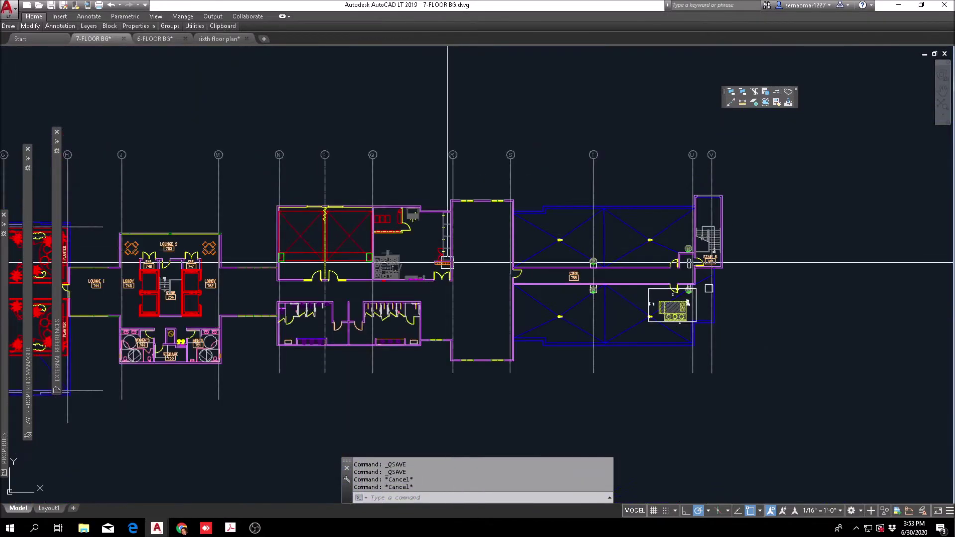
{"action": "scroll", "coordinate": [378, 261], "scroll_direction": "up", "scroll_amount": 2}
{"action": "middle_click_drag", "start_coordinate": [563, 269], "coordinate": [500, 296]}
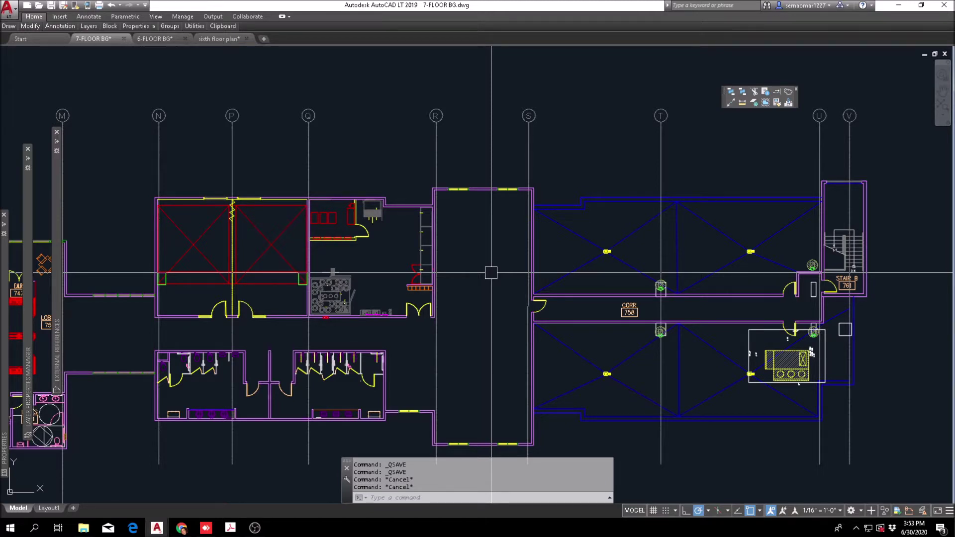
{"action": "middle_click_drag", "start_coordinate": [600, 219], "coordinate": [603, 228]}
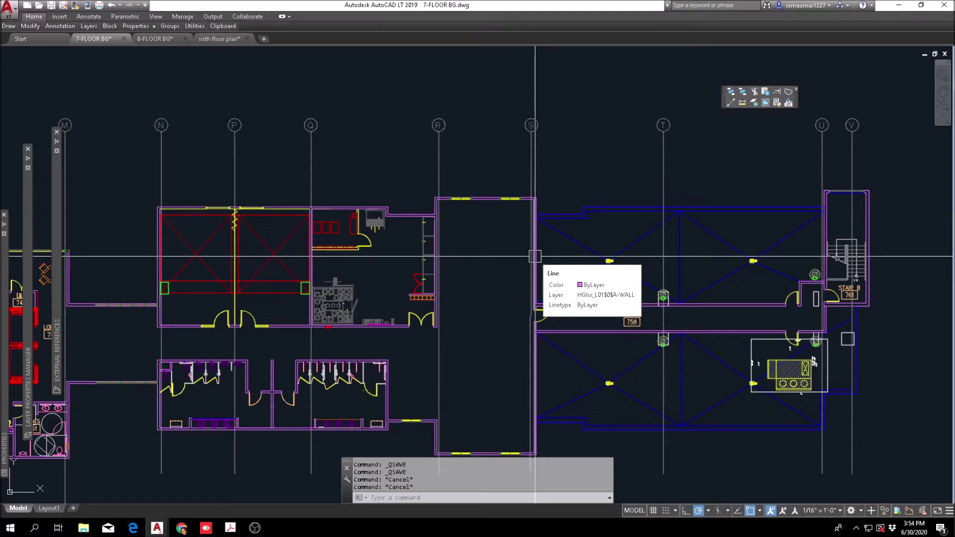
{"action": "scroll", "coordinate": [465, 226], "scroll_direction": "down", "scroll_amount": 3}
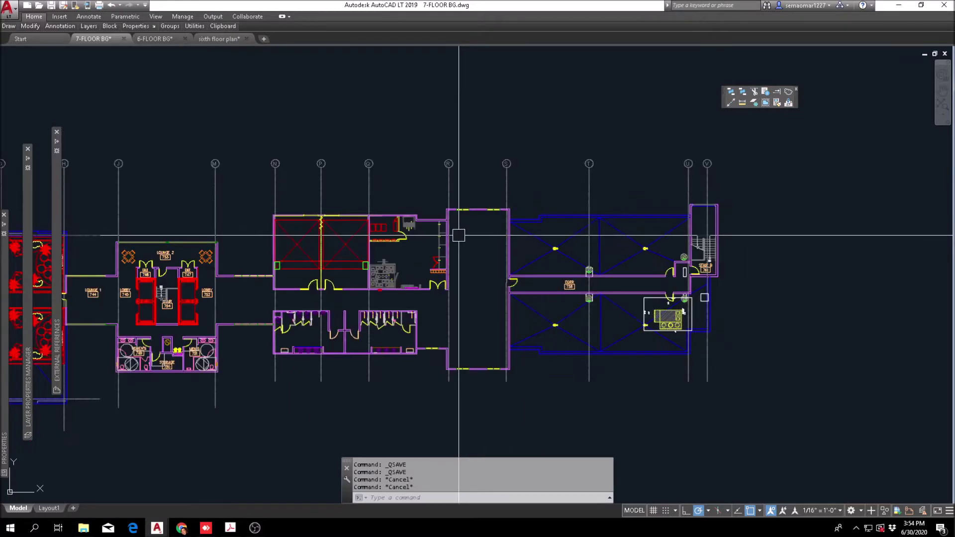
{"action": "scroll", "coordinate": [210, 260], "scroll_direction": "up", "scroll_amount": 3}
{"action": "scroll", "coordinate": [380, 265], "scroll_direction": "down", "scroll_amount": 3}
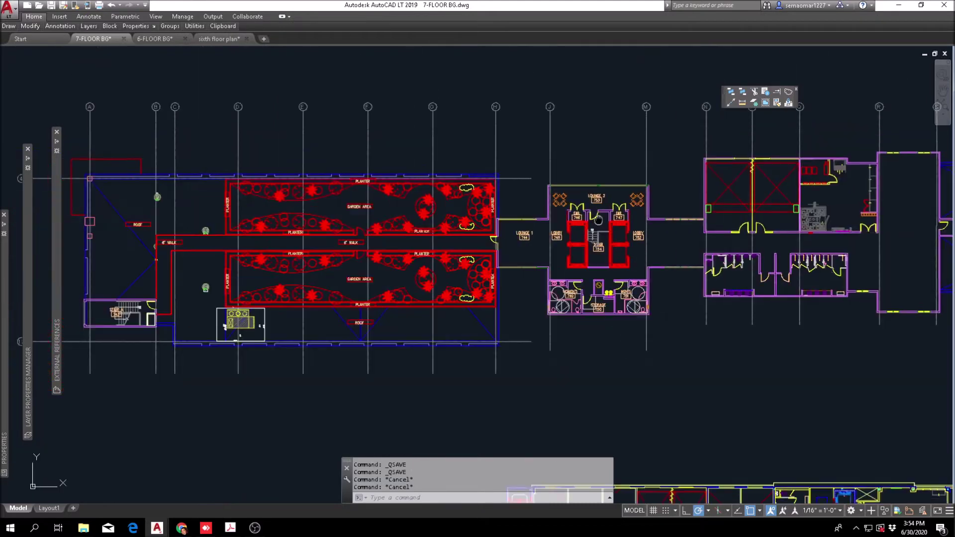
Review the upper floor plan from the garden area through the lounges and lobbies to the rooms around grid lines N to S.
{"action": "scroll", "coordinate": [380, 243], "scroll_direction": "up", "scroll_amount": 5}
{"action": "scroll", "coordinate": [380, 243], "scroll_direction": "down", "scroll_amount": 2}
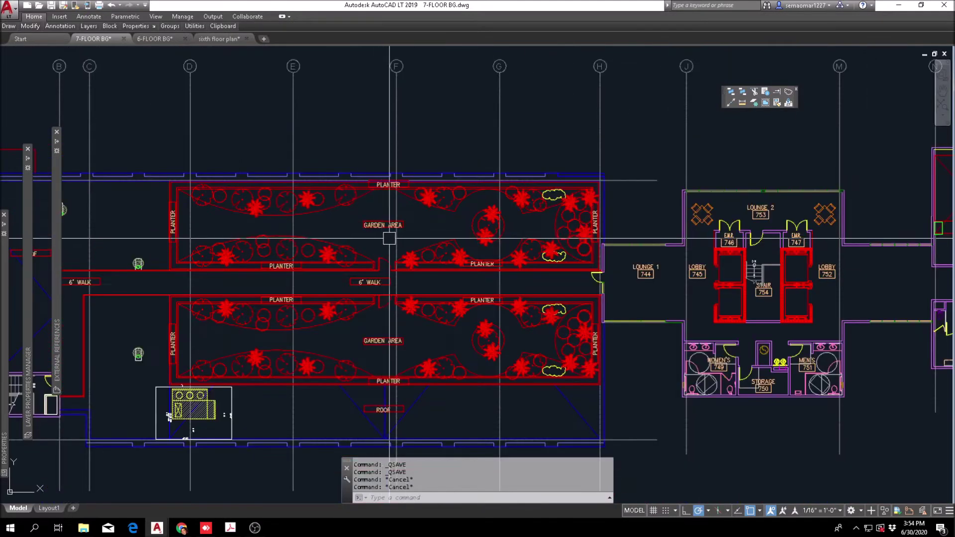
{"action": "scroll", "coordinate": [542, 261], "scroll_direction": "down", "scroll_amount": 1}
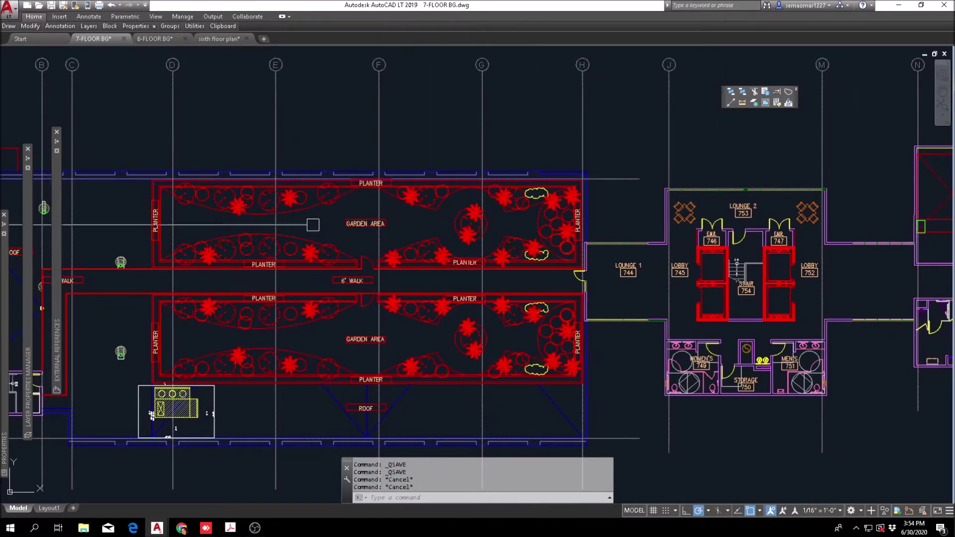
{"action": "scroll", "coordinate": [512, 285], "scroll_direction": "down", "scroll_amount": 2}
{"action": "middle_click_drag", "start_coordinate": [718, 285], "coordinate": [396, 278]}
{"action": "scroll", "coordinate": [498, 239], "scroll_direction": "up", "scroll_amount": 3}
{"action": "middle_click_drag", "start_coordinate": [562, 248], "coordinate": [446, 249]}
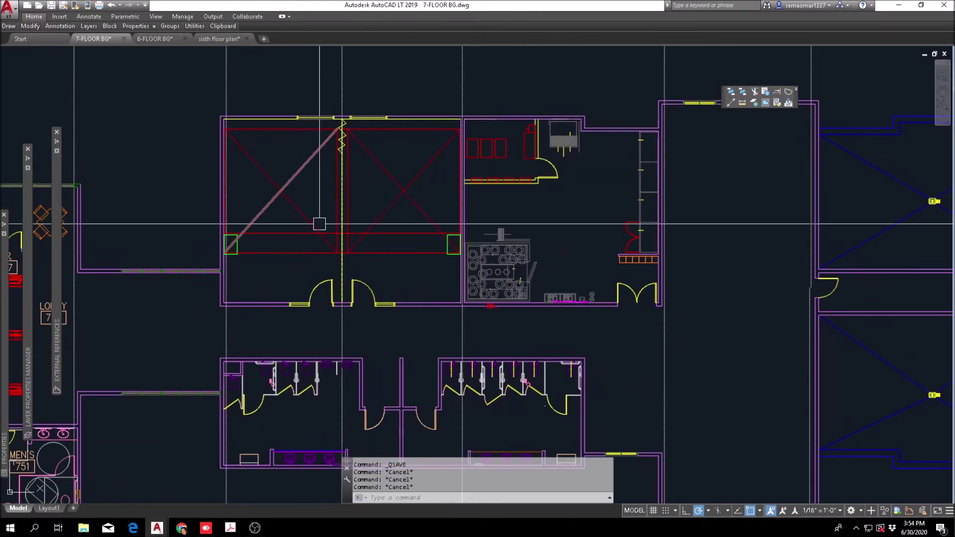
{"action": "scroll", "coordinate": [413, 214], "scroll_direction": "down", "scroll_amount": 2}
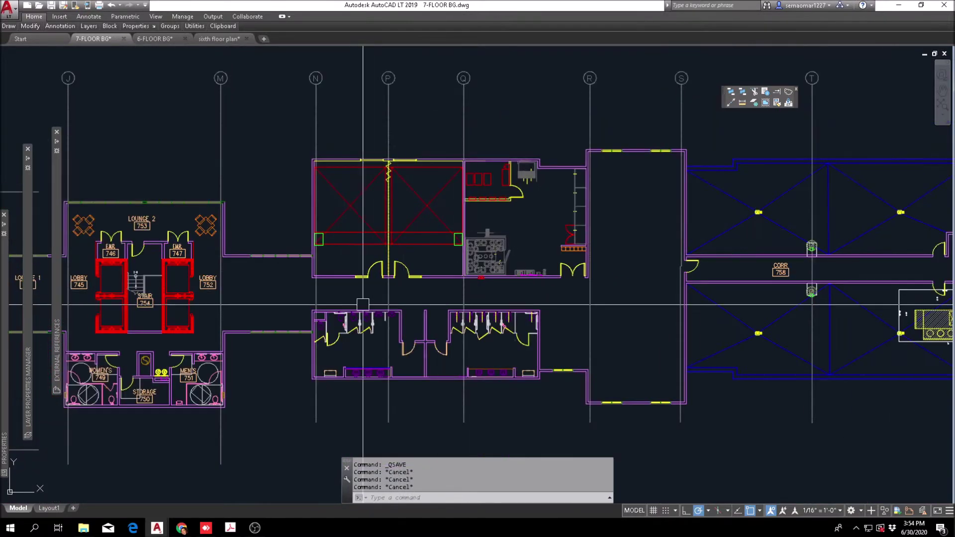
{"action": "scroll", "coordinate": [513, 329], "scroll_direction": "up", "scroll_amount": 2}
{"action": "scroll", "coordinate": [506, 318], "scroll_direction": "down", "scroll_amount": 2}
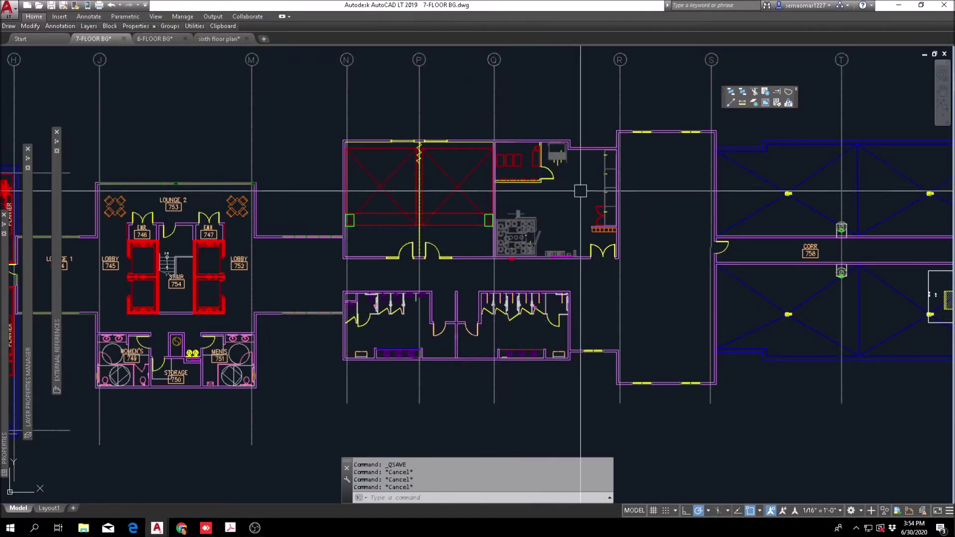
{"action": "middle_click_drag", "start_coordinate": [610, 226], "coordinate": [509, 225]}
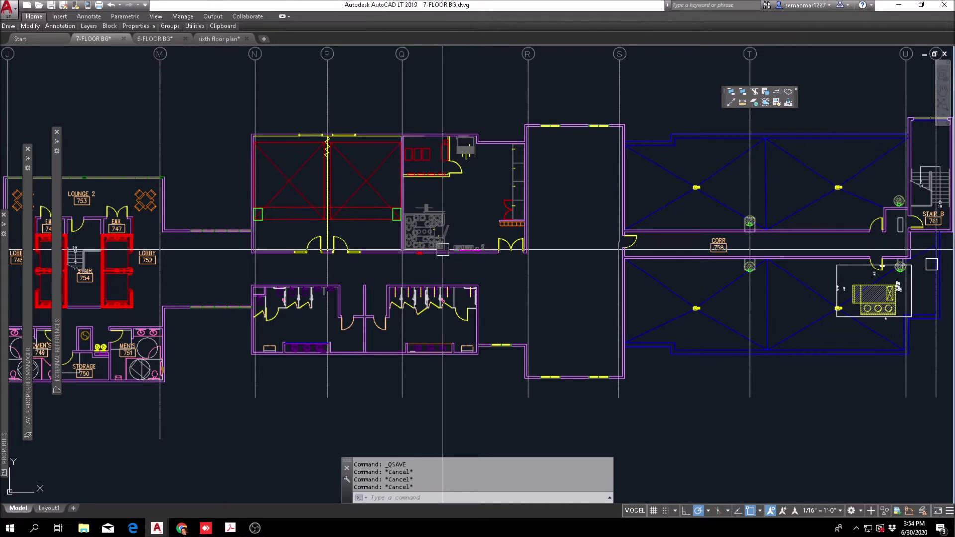
{"action": "middle_click_drag", "start_coordinate": [553, 258], "coordinate": [368, 284]}
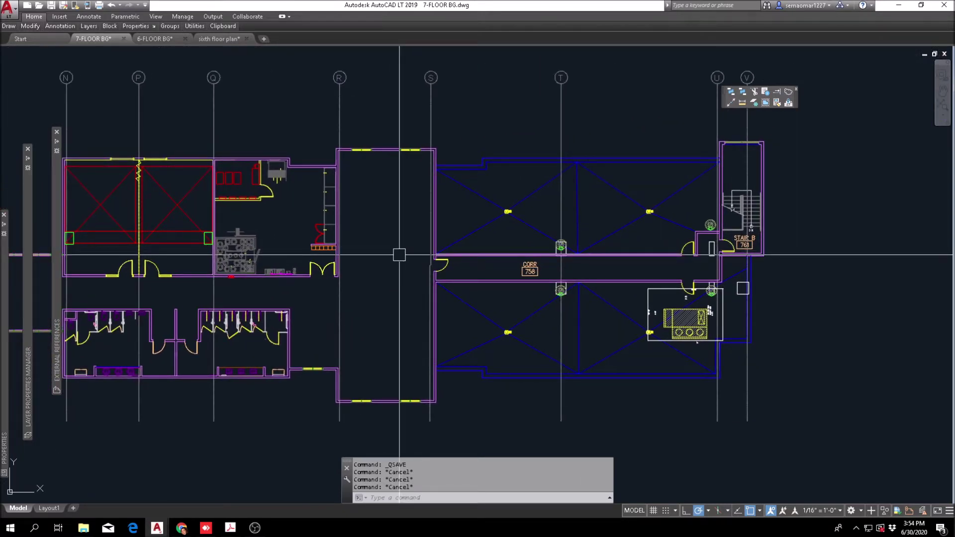
Compare the upper floor plan's hall between grid lines R and S with the layout of the lower floor plan.
{"action": "scroll", "coordinate": [398, 255], "scroll_direction": "down", "scroll_amount": 5}
{"action": "scroll", "coordinate": [342, 266], "scroll_direction": "up", "scroll_amount": 2}
{"action": "scroll", "coordinate": [342, 260], "scroll_direction": "down", "scroll_amount": 1}
{"action": "middle_click_drag", "start_coordinate": [361, 274], "coordinate": [341, 194]}
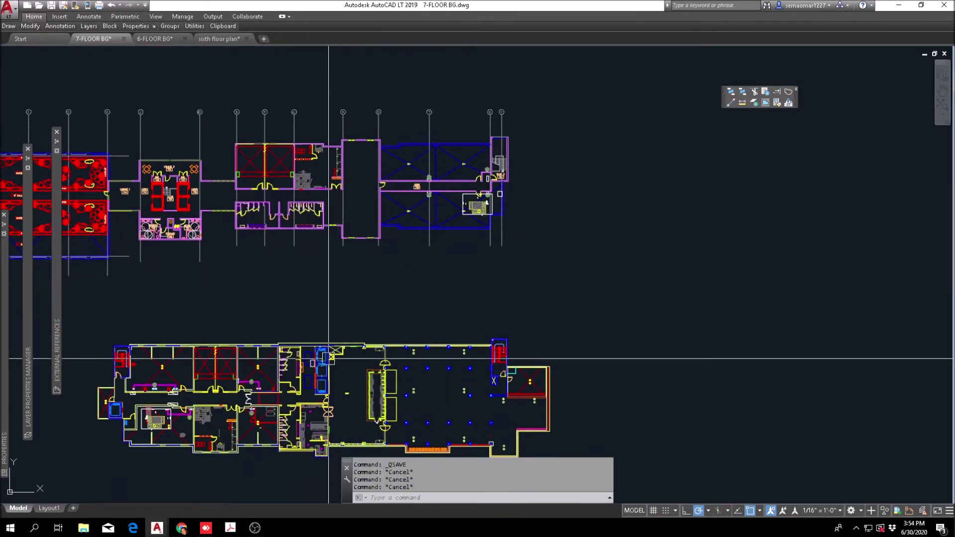
{"action": "scroll", "coordinate": [329, 378], "scroll_direction": "up", "scroll_amount": 3}
{"action": "scroll", "coordinate": [357, 335], "scroll_direction": "up", "scroll_amount": 2}
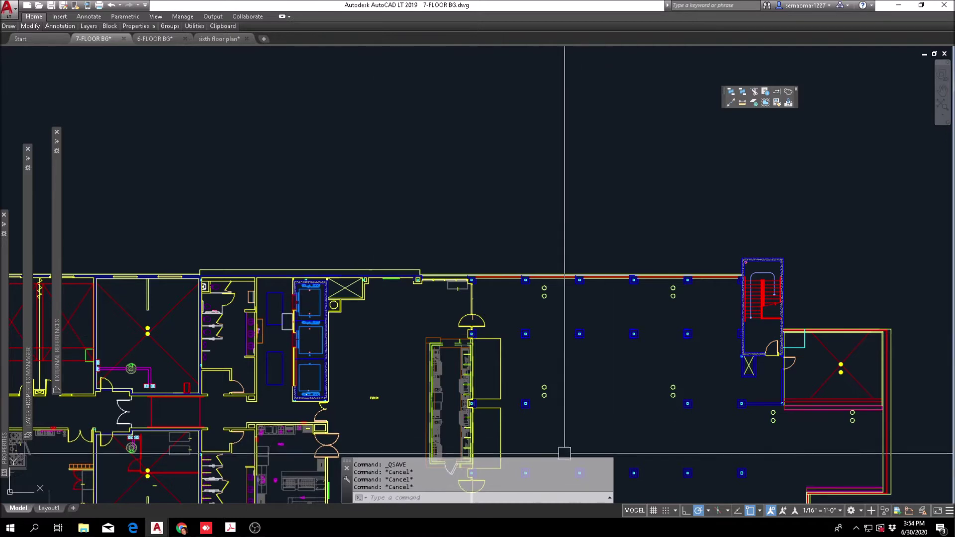
{"action": "mouse_move", "coordinate": [465, 345]}
{"action": "middle_mouse_down"}
{"action": "mouse_move", "coordinate": [454, 238]}
{"action": "mouse_move", "coordinate": [418, 411]}
{"action": "middle_mouse_up"}
{"action": "scroll", "coordinate": [447, 226], "scroll_direction": "down", "scroll_amount": 4}
{"action": "scroll", "coordinate": [396, 234], "scroll_direction": "up", "scroll_amount": 4}
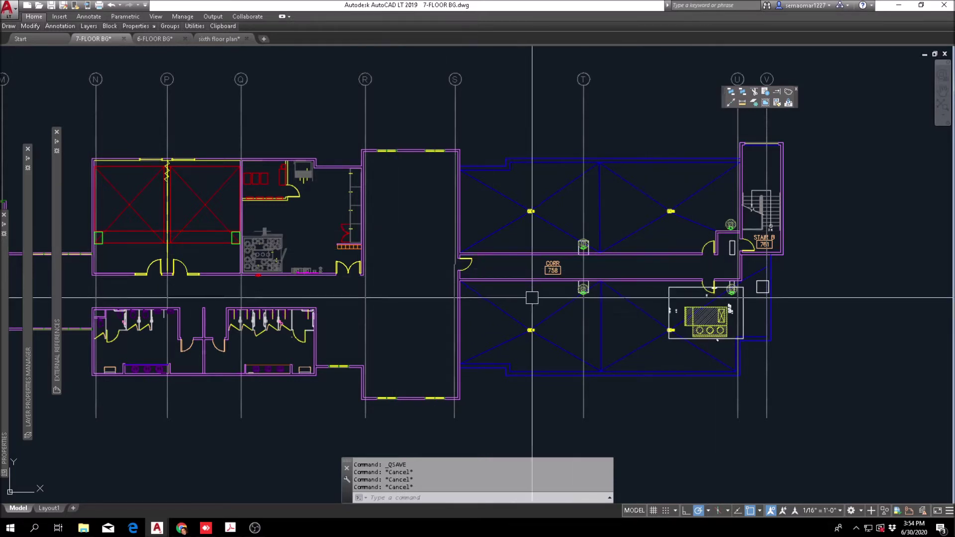
{"action": "key", "text": "Escape"}
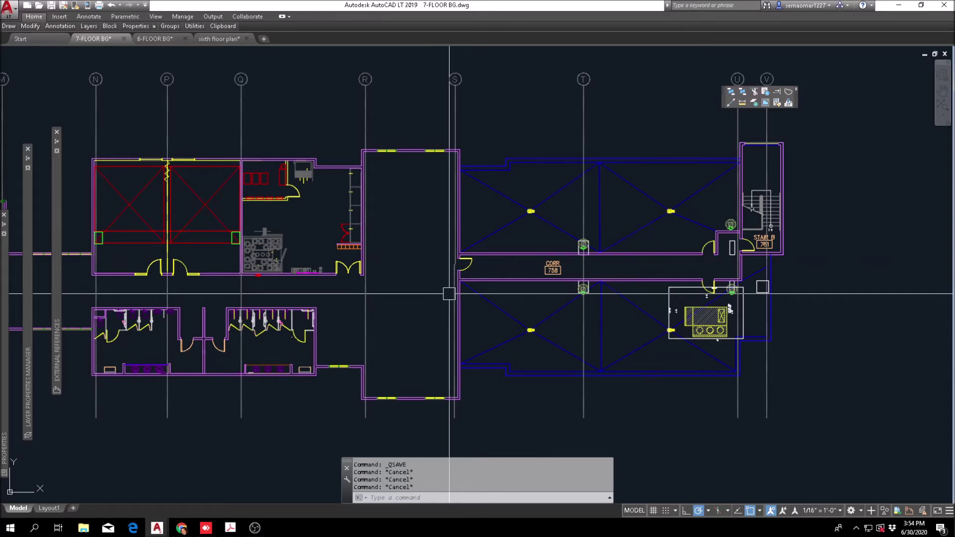
{"action": "middle_click_drag", "start_coordinate": [373, 313], "coordinate": [390, 292]}
{"action": "scroll", "coordinate": [462, 273], "scroll_direction": "up", "scroll_amount": 2}
{"action": "scroll", "coordinate": [441, 266], "scroll_direction": "down", "scroll_amount": 5}
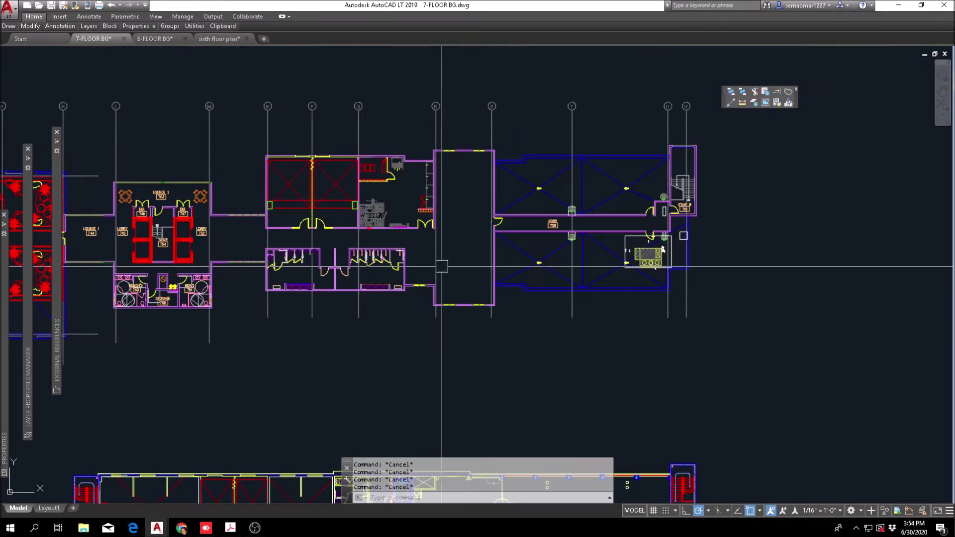
Copy the kitchen with its walls and equipment from the lower floor plan to the empty space beyond the upper plan's stair B.
{"action": "scroll", "coordinate": [448, 288], "scroll_direction": "up", "scroll_amount": 3}
{"action": "middle_click_drag", "start_coordinate": [448, 289], "coordinate": [454, 78]}
{"action": "scroll", "coordinate": [422, 141], "scroll_direction": "down", "scroll_amount": 2}
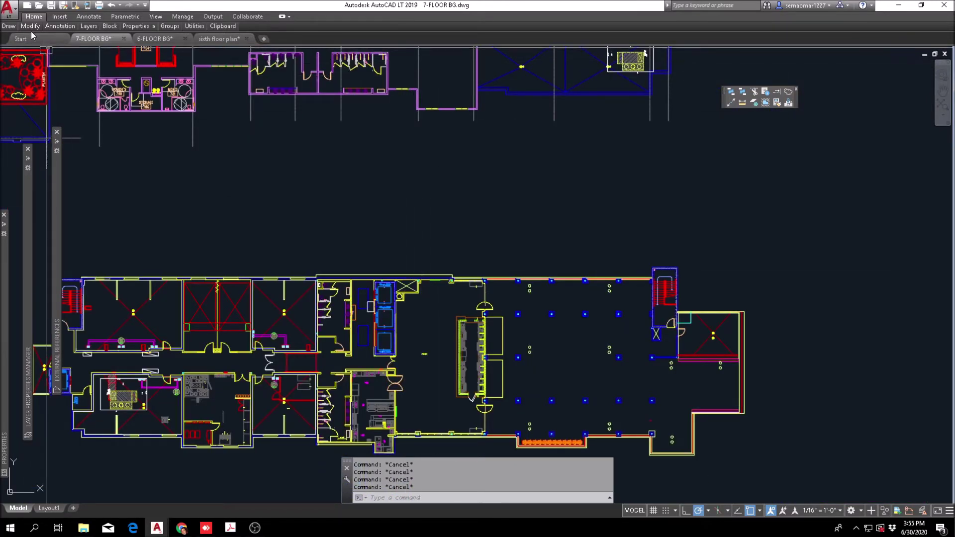
{"action": "mouse_move", "coordinate": [30, 26]}
{"action": "left_click", "coordinate": [35, 50]}
{"action": "scroll", "coordinate": [340, 353], "scroll_direction": "up", "scroll_amount": 5}
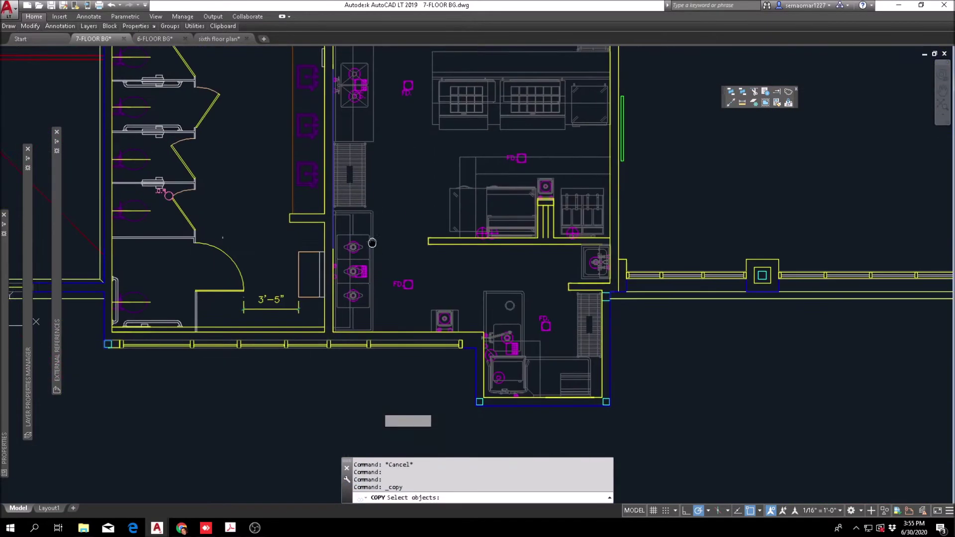
{"action": "scroll", "coordinate": [321, 415], "scroll_direction": "down", "scroll_amount": 3}
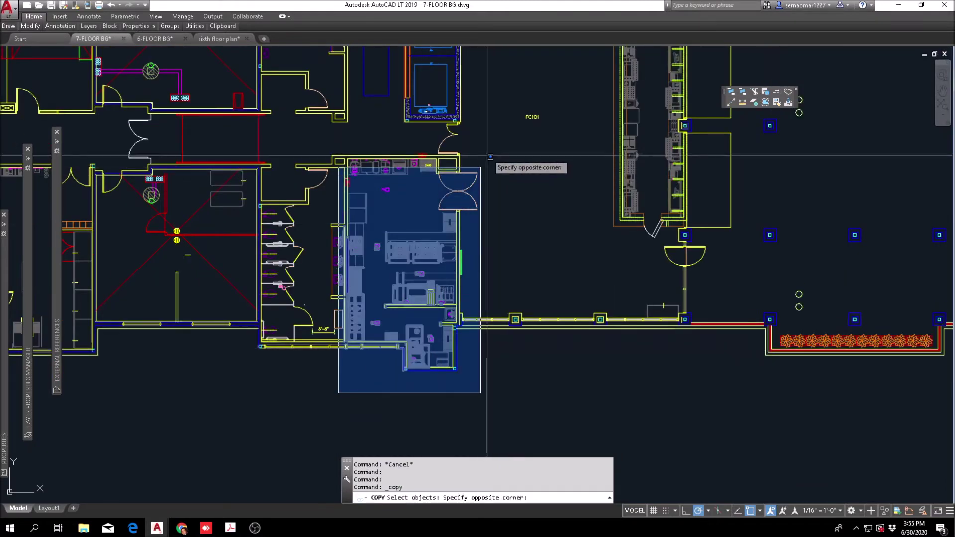
{"action": "left_click", "coordinate": [480, 168]}
{"action": "scroll", "coordinate": [428, 215], "scroll_direction": "down", "scroll_amount": 2}
{"action": "key", "text": "Return"}
{"action": "left_click", "coordinate": [430, 210]}
{"action": "scroll", "coordinate": [539, 256], "scroll_direction": "down", "scroll_amount": 4}
{"action": "middle_click_drag", "start_coordinate": [520, 131], "coordinate": [477, 390]}
{"action": "scroll", "coordinate": [455, 365], "scroll_direction": "up", "scroll_amount": 4}
{"action": "scroll", "coordinate": [450, 356], "scroll_direction": "up", "scroll_amount": 2}
{"action": "scroll", "coordinate": [492, 313], "scroll_direction": "down", "scroll_amount": 6}
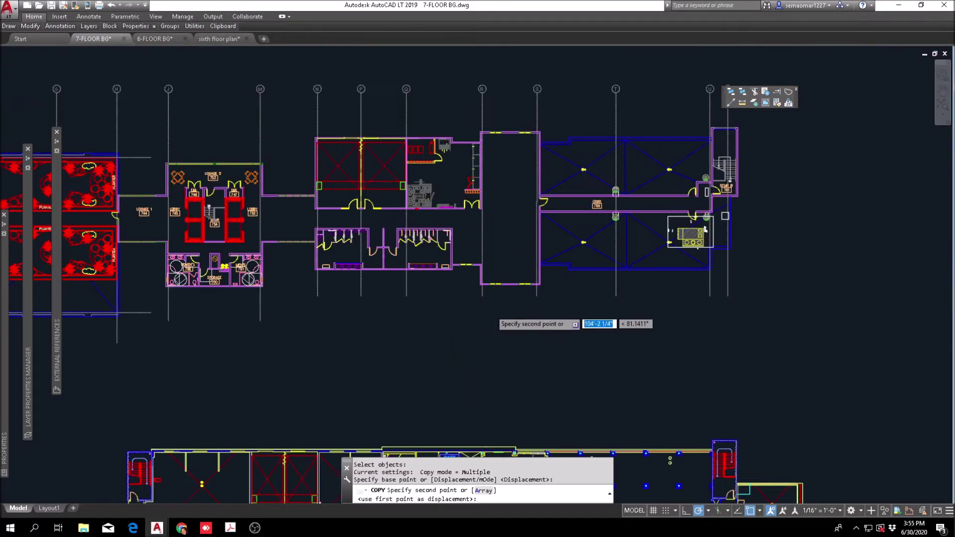
{"action": "scroll", "coordinate": [512, 327], "scroll_direction": "up", "scroll_amount": 2}
{"action": "scroll", "coordinate": [510, 320], "scroll_direction": "up", "scroll_amount": 2}
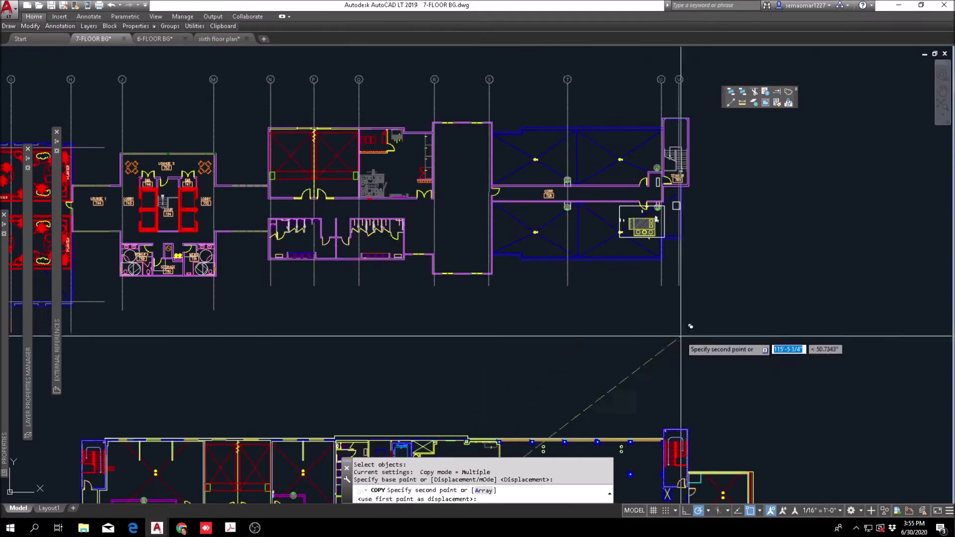
{"action": "middle_click_drag", "start_coordinate": [682, 332], "coordinate": [489, 328]}
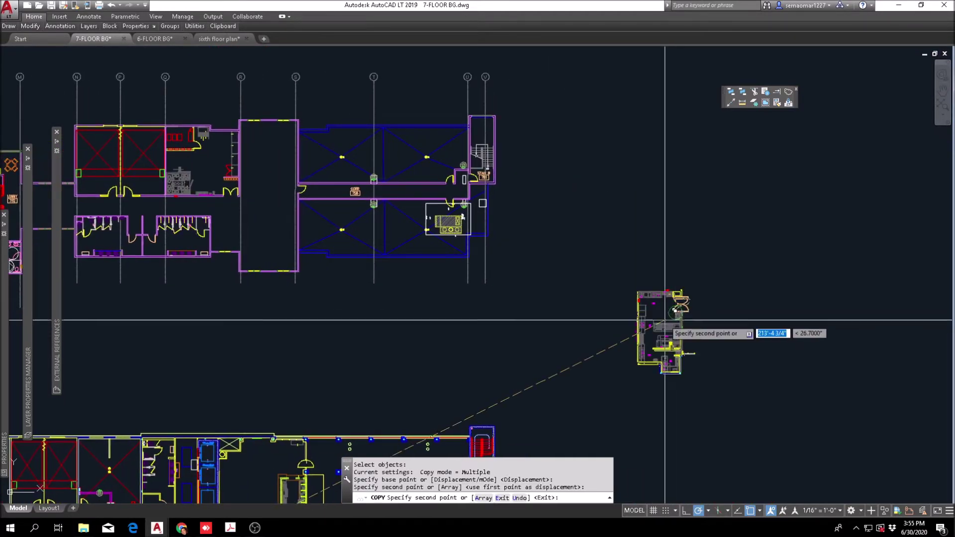
{"action": "left_click", "coordinate": [640, 319]}
{"action": "key", "text": "Escape"}
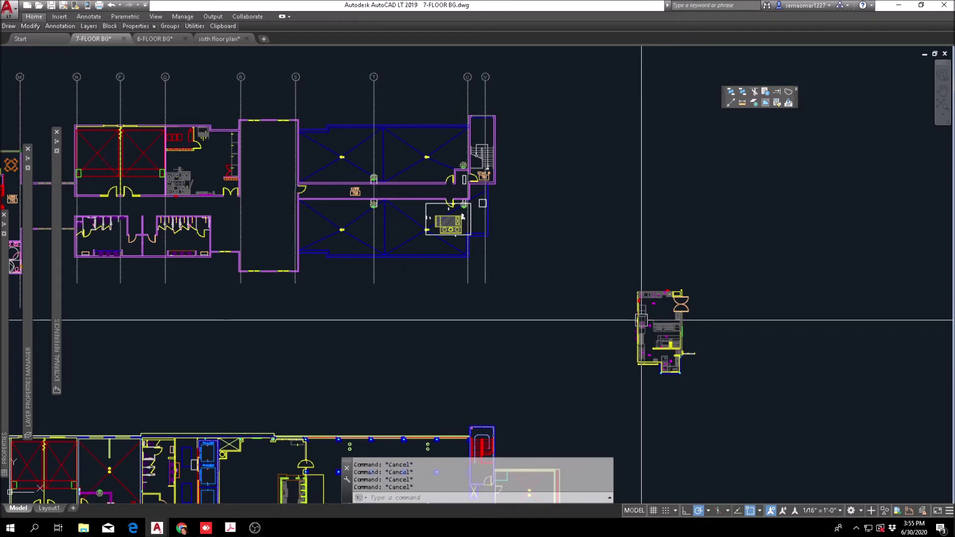
Move the red bracket-shaped symbol with the filled circle from above the copied kitchen's north wall to the empty space east of it.
{"action": "scroll", "coordinate": [641, 322], "scroll_direction": "up", "scroll_amount": 8}
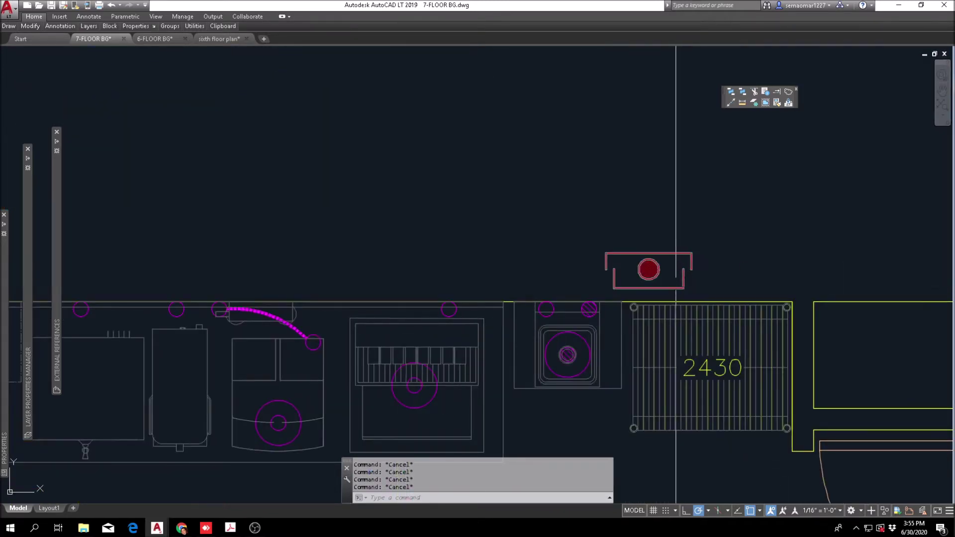
{"action": "scroll", "coordinate": [675, 283], "scroll_direction": "down", "scroll_amount": 4}
{"action": "type", "text": "m"}
{"action": "key", "text": "space"}
{"action": "left_click", "coordinate": [662, 278]}
{"action": "key", "text": "space"}
{"action": "left_click", "coordinate": [662, 276]}
{"action": "scroll", "coordinate": [442, 237], "scroll_direction": "down", "scroll_amount": 6}
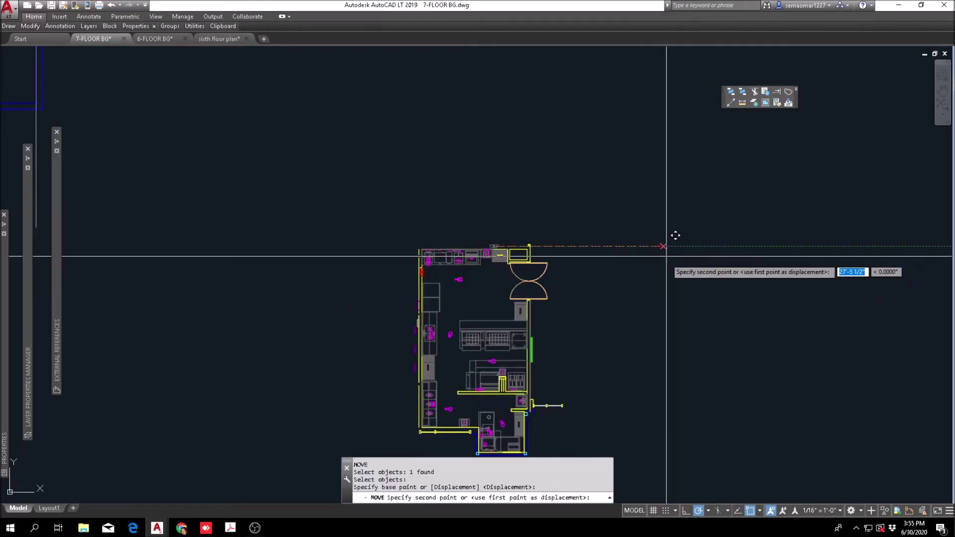
{"action": "key", "text": "Escape"}
{"action": "key", "text": "Escape"}
{"action": "key", "text": "Escape"}
Erase the green rectangle and the stray linework along the outer face of the copied kitchen's east wall.
{"action": "scroll", "coordinate": [554, 271], "scroll_direction": "up", "scroll_amount": 10}
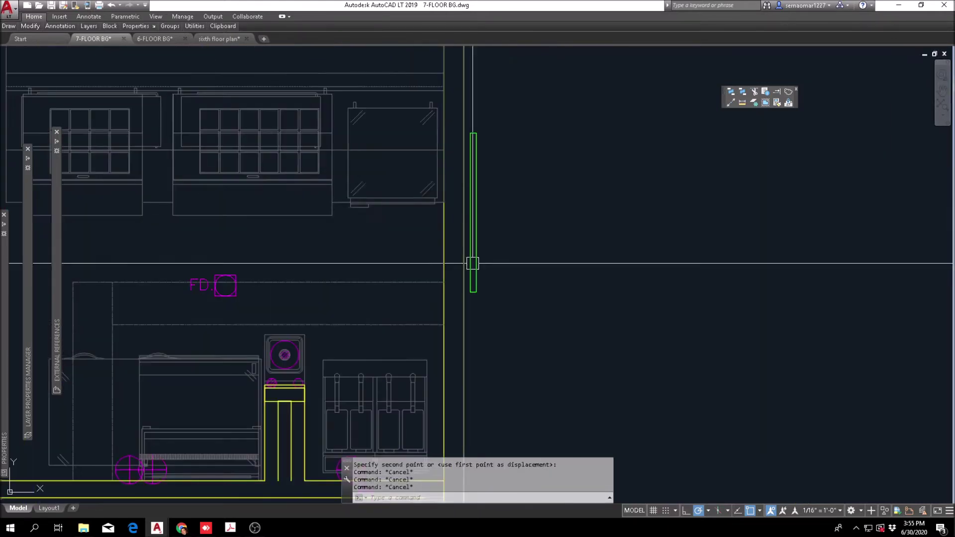
{"action": "type", "text": "e"}
{"action": "key", "text": "space"}
{"action": "scroll", "coordinate": [462, 318], "scroll_direction": "up", "scroll_amount": 2}
{"action": "scroll", "coordinate": [465, 298], "scroll_direction": "down", "scroll_amount": 4}
{"action": "left_click", "coordinate": [481, 261]}
{"action": "left_click", "coordinate": [581, 122]}
{"action": "left_click", "coordinate": [492, 338]}
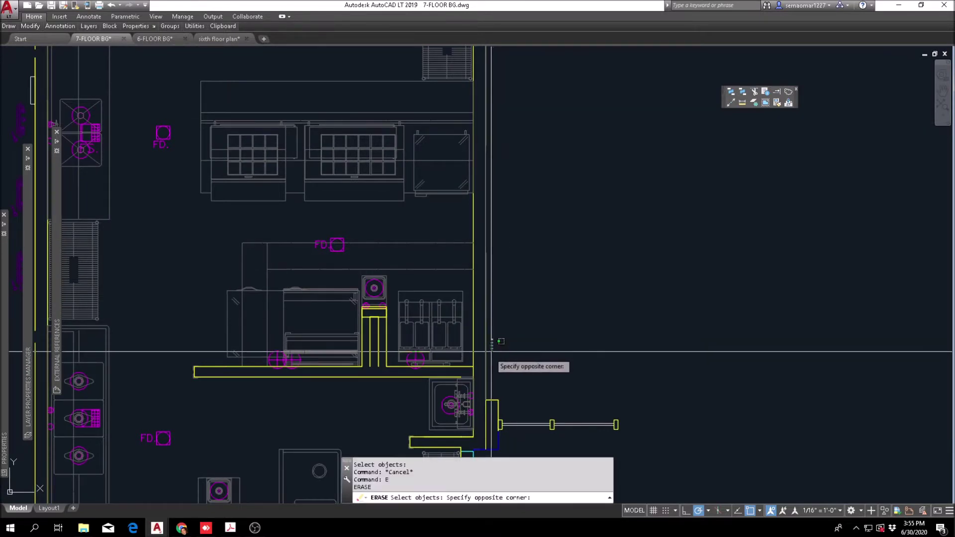
{"action": "scroll", "coordinate": [582, 288], "scroll_direction": "down", "scroll_amount": 4}
{"action": "scroll", "coordinate": [587, 298], "scroll_direction": "up", "scroll_amount": 4}
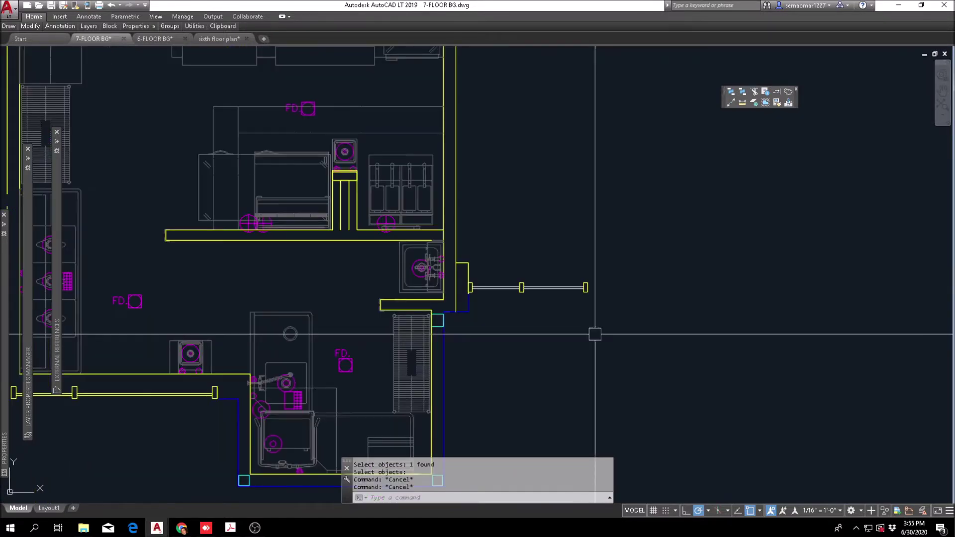
Erase the leftover window wall segment extending east from the copied kitchen's southeast corner.
{"action": "left_click", "coordinate": [645, 225]}
{"action": "left_click", "coordinate": [473, 343]}
{"action": "scroll", "coordinate": [477, 341], "scroll_direction": "down", "scroll_amount": 4}
{"action": "middle_click_drag", "start_coordinate": [338, 341], "coordinate": [417, 328]}
{"action": "scroll", "coordinate": [416, 328], "scroll_direction": "up", "scroll_amount": 4}
{"action": "key", "text": "Escape"}
Erase the leftover window strip below the copied kitchen's southwest wall.
{"action": "type", "text": "E"}
{"action": "key", "text": "Return"}
{"action": "left_click", "coordinate": [291, 333]}
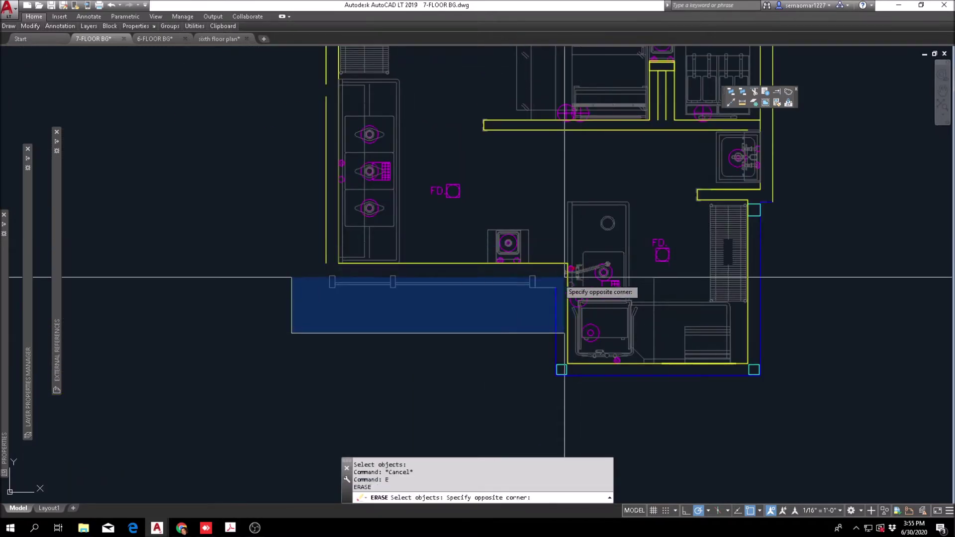
{"action": "left_click", "coordinate": [560, 270]}
{"action": "scroll", "coordinate": [571, 324], "scroll_direction": "down", "scroll_amount": 2}
{"action": "scroll", "coordinate": [550, 360], "scroll_direction": "up", "scroll_amount": 5}
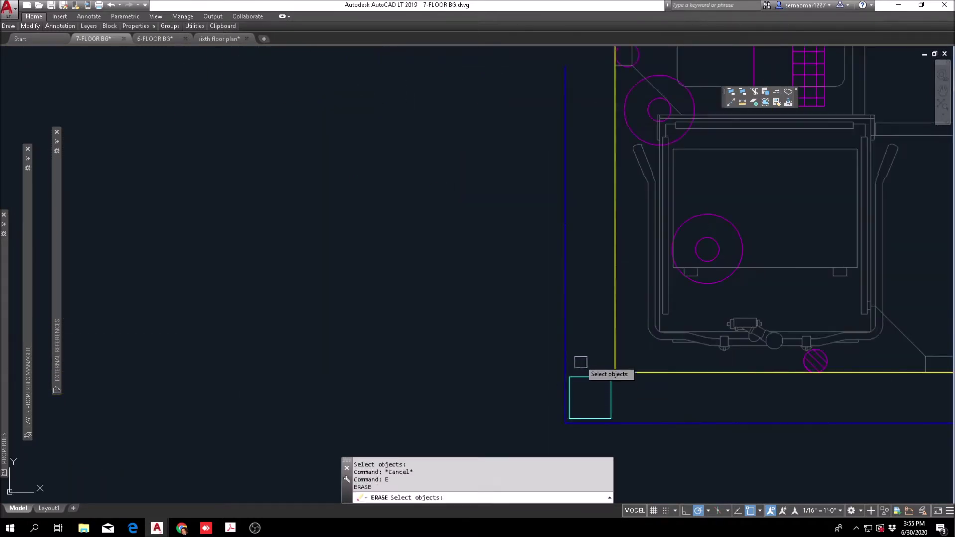
{"action": "scroll", "coordinate": [537, 411], "scroll_direction": "down", "scroll_amount": 4}
{"action": "key", "text": "Return"}
{"action": "key", "text": "Escape"}
Erase the blue exterior outline and the cyan column squares around the copied kitchen's southern projection.
{"action": "type", "text": "E"}
{"action": "key", "text": "Return"}
{"action": "left_click", "coordinate": [898, 400]}
{"action": "left_click", "coordinate": [851, 421]}
{"action": "scroll", "coordinate": [878, 135], "scroll_direction": "up", "scroll_amount": 6}
{"action": "left_click", "coordinate": [839, 165]}
{"action": "left_click", "coordinate": [698, 314]}
{"action": "scroll", "coordinate": [684, 292], "scroll_direction": "down", "scroll_amount": 6}
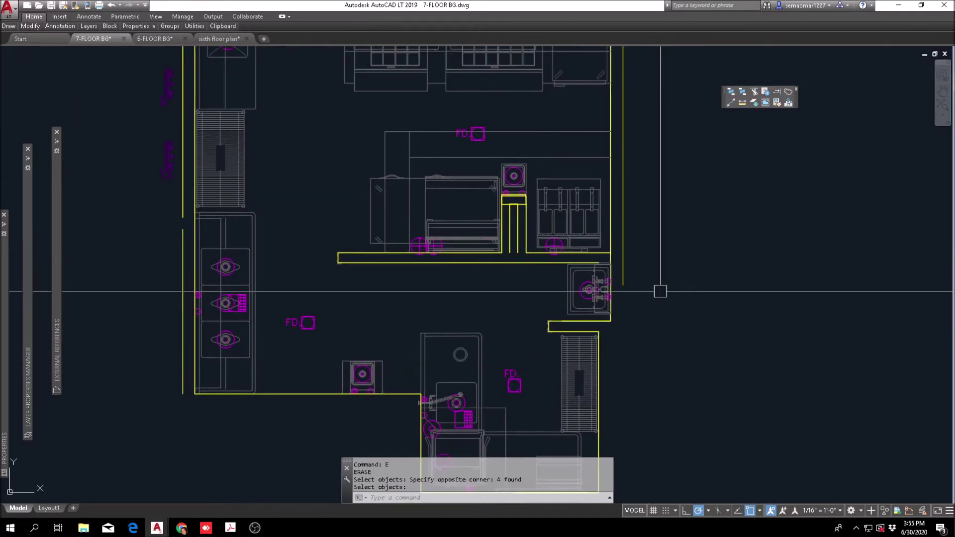
{"action": "key", "text": "Escape"}
Erase the purple washroom fixtures left outside the copied kitchen's west wall.
{"action": "scroll", "coordinate": [460, 266], "scroll_direction": "up", "scroll_amount": 6}
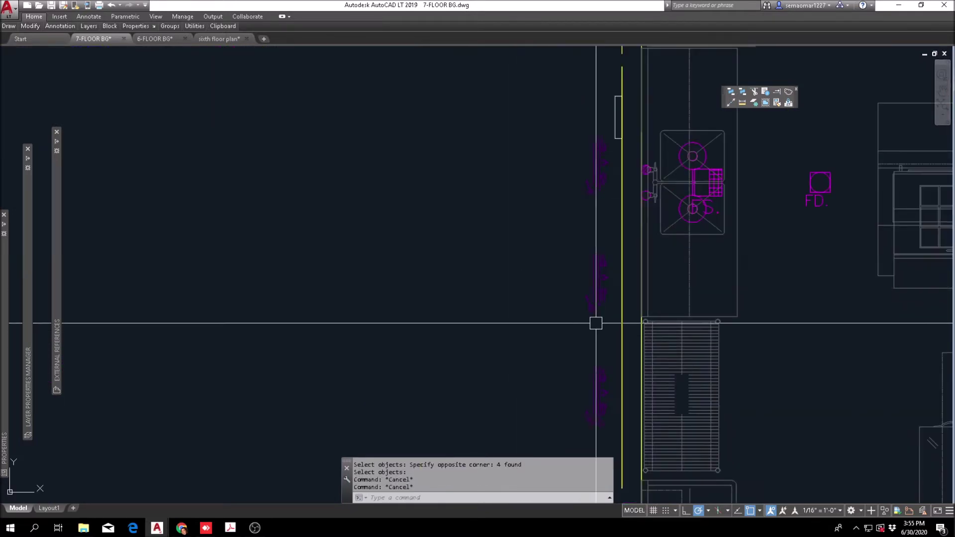
{"action": "type", "text": "E"}
{"action": "key", "text": "Return"}
{"action": "left_click", "coordinate": [592, 331]}
{"action": "left_click", "coordinate": [567, 442]}
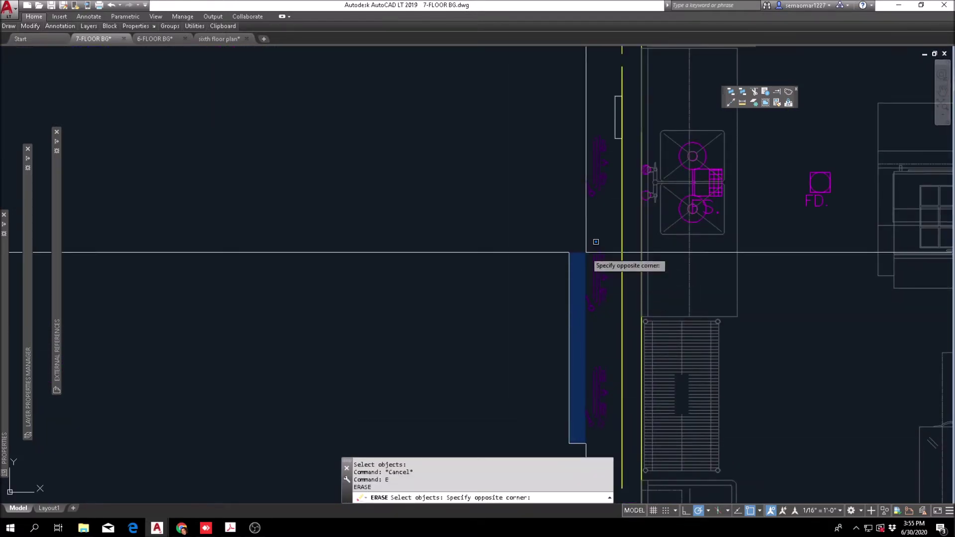
{"action": "left_click", "coordinate": [631, 74]}
{"action": "key", "text": "Escape"}
Erase the leftover linework outside the copied kitchen's west wall, excluding the red wall symbol from the selection.
{"action": "scroll", "coordinate": [625, 109], "scroll_direction": "down", "scroll_amount": 3}
{"action": "scroll", "coordinate": [568, 273], "scroll_direction": "up", "scroll_amount": 5}
{"action": "type", "text": "E"}
{"action": "key", "text": "Return"}
{"action": "scroll", "coordinate": [573, 265], "scroll_direction": "down", "scroll_amount": 3}
{"action": "left_click", "coordinate": [572, 264]}
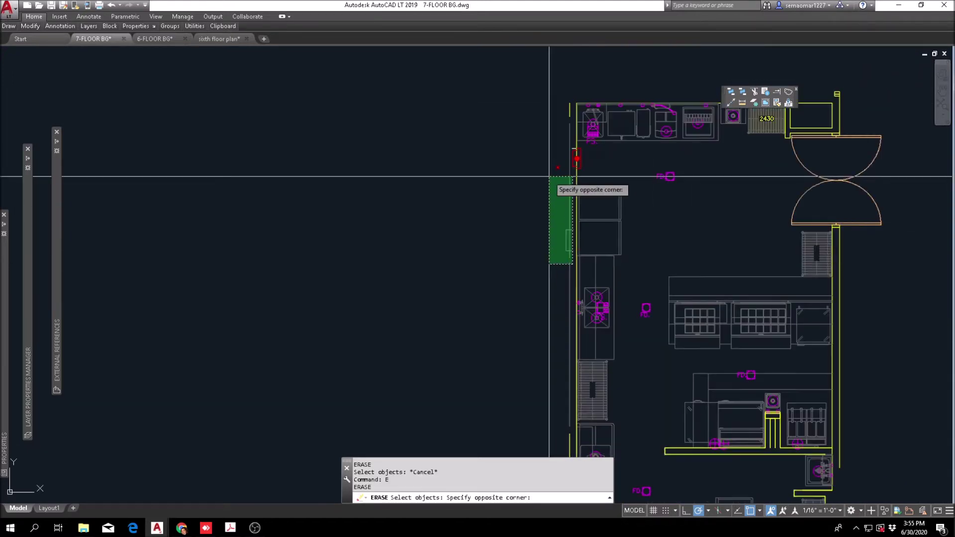
{"action": "left_click", "coordinate": [551, 205]}
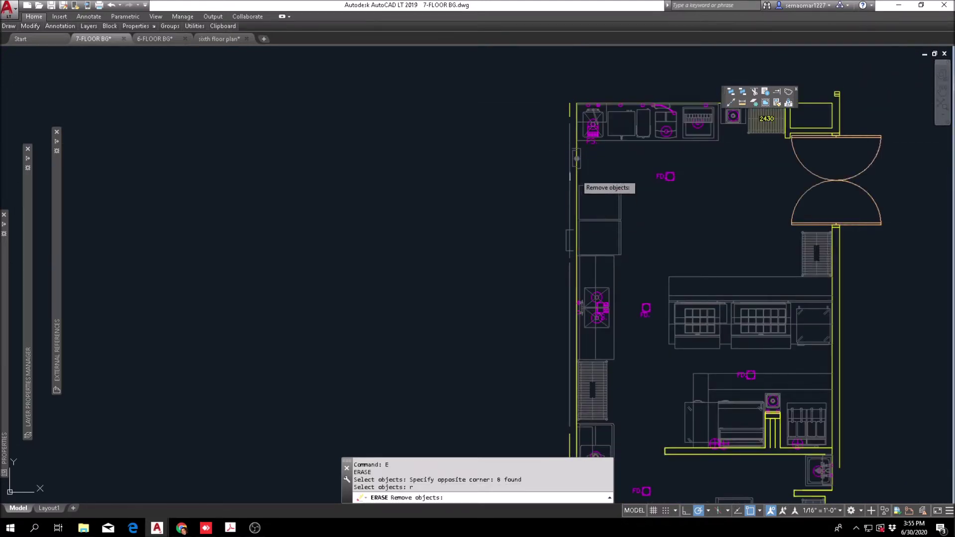
{"action": "scroll", "coordinate": [573, 184], "scroll_direction": "up", "scroll_amount": 5}
{"action": "left_click", "coordinate": [499, 249]}
{"action": "left_click", "coordinate": [650, 55]}
Examine the seventh-floor plan around the empty hall between grids R and S and its neighbouring rooms.
{"action": "scroll", "coordinate": [556, 164], "scroll_direction": "down", "scroll_amount": 5}
{"action": "scroll", "coordinate": [556, 165], "scroll_direction": "down", "scroll_amount": 4}
{"action": "scroll", "coordinate": [487, 265], "scroll_direction": "down", "scroll_amount": 1}
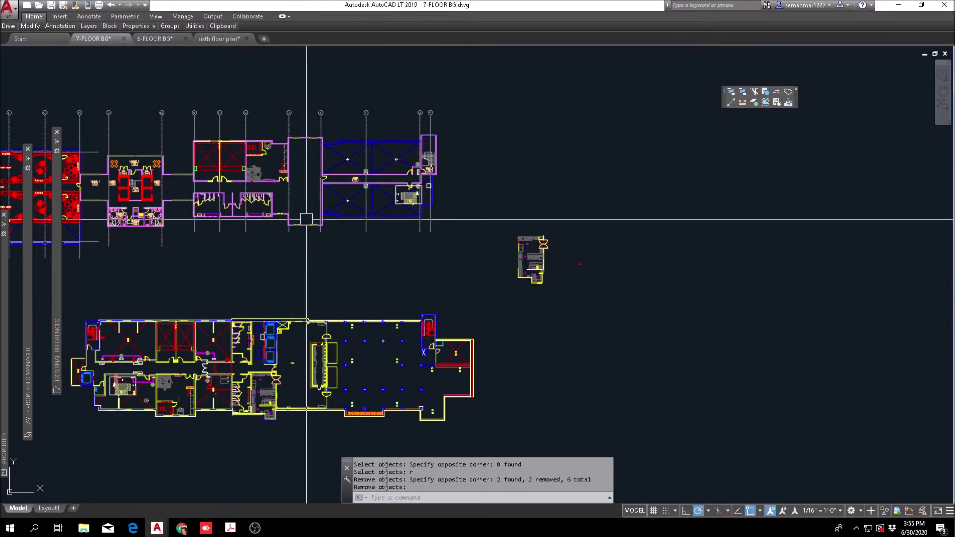
{"action": "scroll", "coordinate": [280, 212], "scroll_direction": "up", "scroll_amount": 3}
{"action": "middle_click_drag", "start_coordinate": [384, 248], "coordinate": [396, 314]}
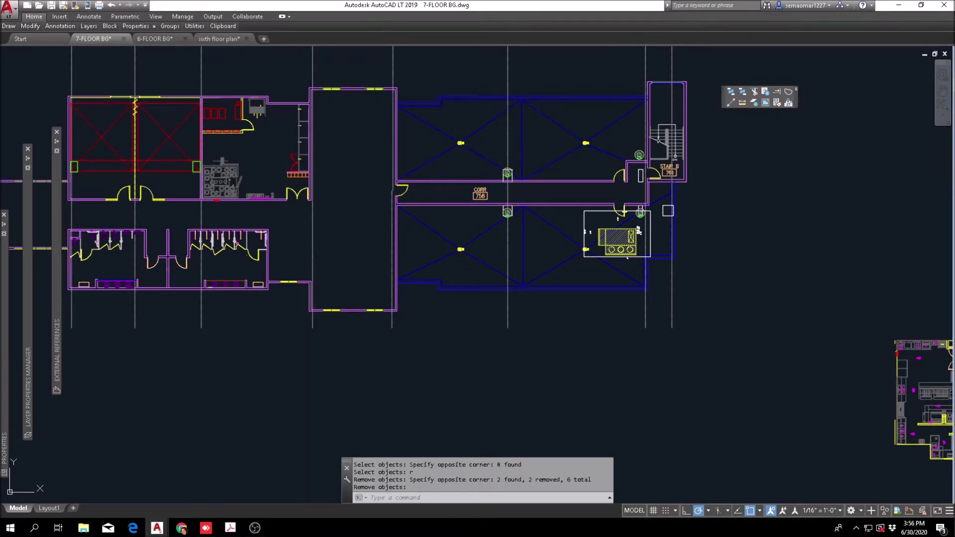
{"action": "scroll", "coordinate": [245, 144], "scroll_direction": "up", "scroll_amount": 2}
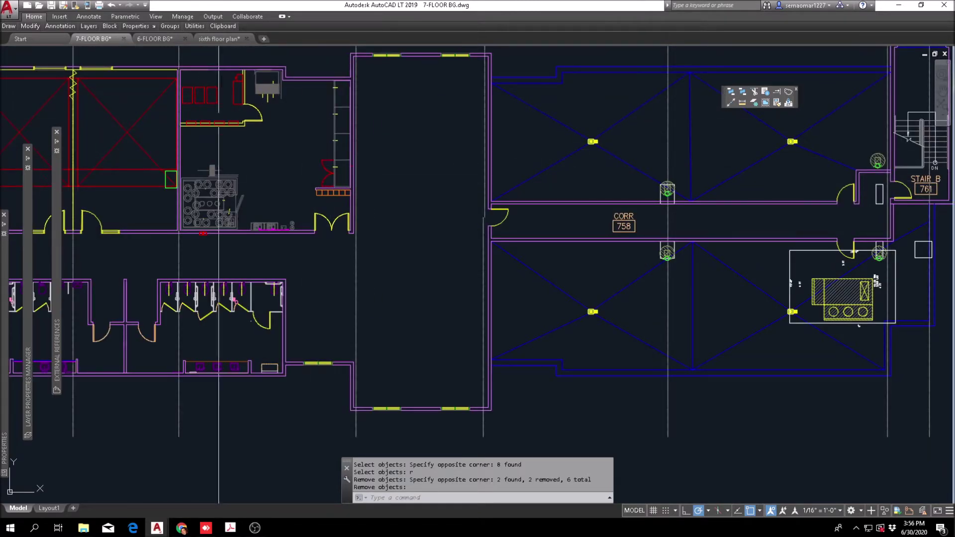
{"action": "scroll", "coordinate": [219, 122], "scroll_direction": "up", "scroll_amount": 4}
{"action": "scroll", "coordinate": [268, 247], "scroll_direction": "down", "scroll_amount": 2}
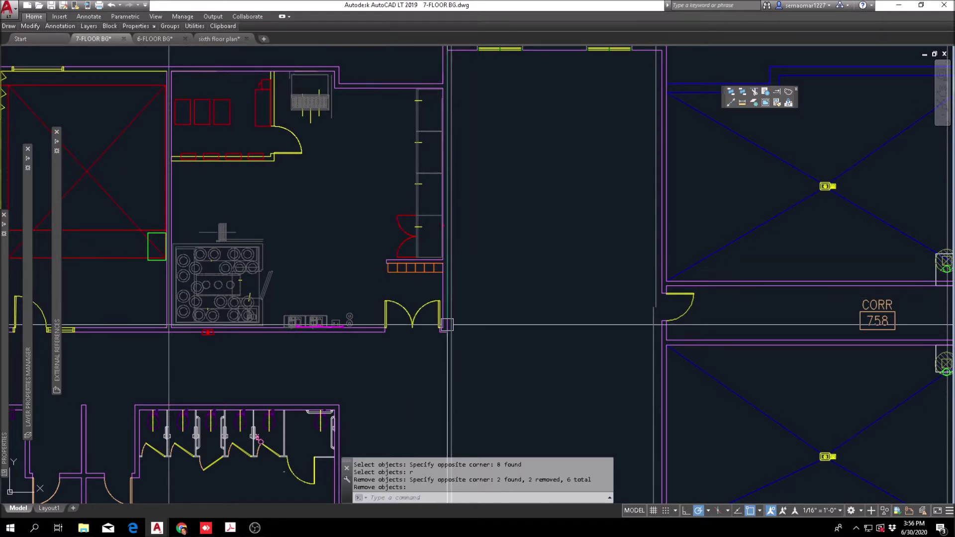
{"action": "scroll", "coordinate": [388, 315], "scroll_direction": "up", "scroll_amount": 2}
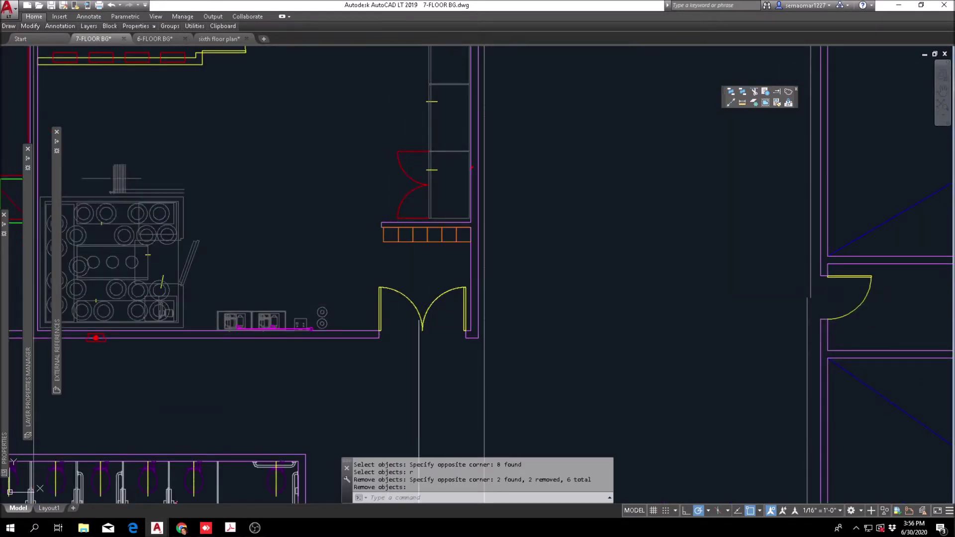
{"action": "scroll", "coordinate": [423, 314], "scroll_direction": "down", "scroll_amount": 1}
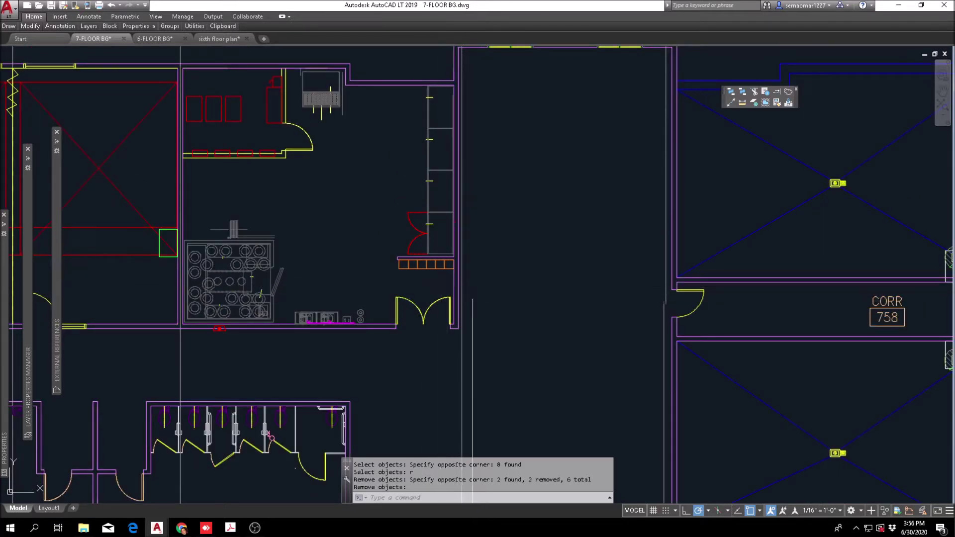
{"action": "scroll", "coordinate": [456, 302], "scroll_direction": "down", "scroll_amount": 3}
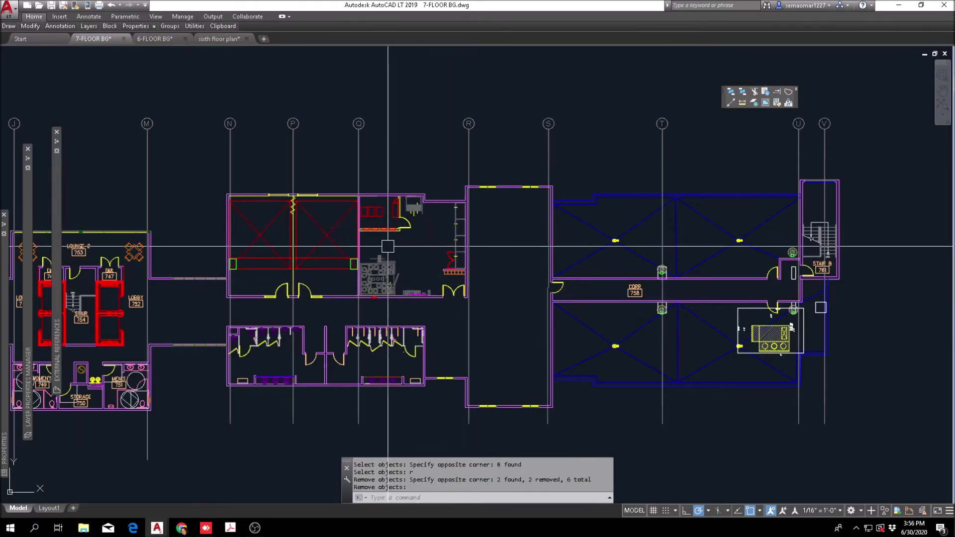
{"action": "scroll", "coordinate": [404, 269], "scroll_direction": "down", "scroll_amount": 3}
{"action": "scroll", "coordinate": [385, 271], "scroll_direction": "up", "scroll_amount": 3}
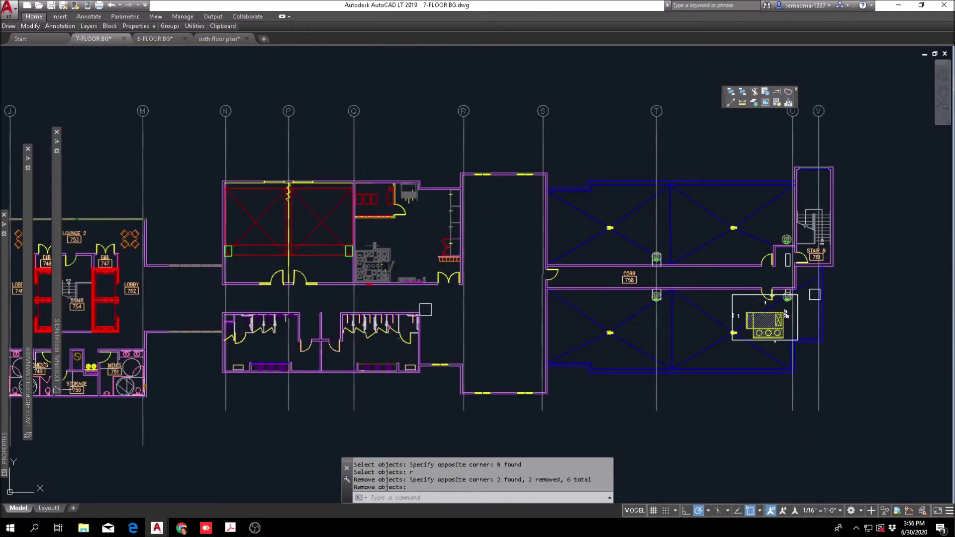
{"action": "middle_click_drag", "start_coordinate": [498, 316], "coordinate": [338, 271]}
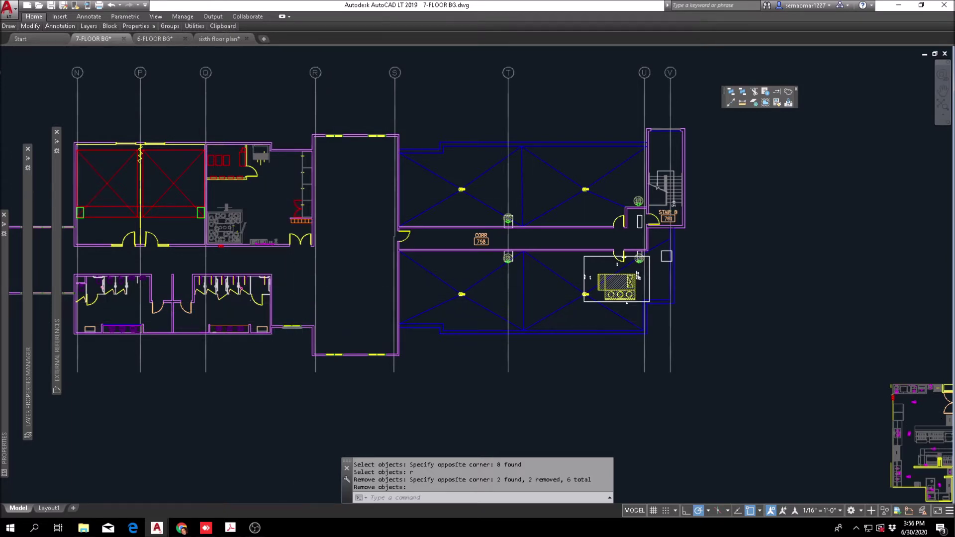
{"action": "scroll", "coordinate": [230, 194], "scroll_direction": "up", "scroll_amount": 5}
{"action": "scroll", "coordinate": [320, 360], "scroll_direction": "down", "scroll_amount": 5}
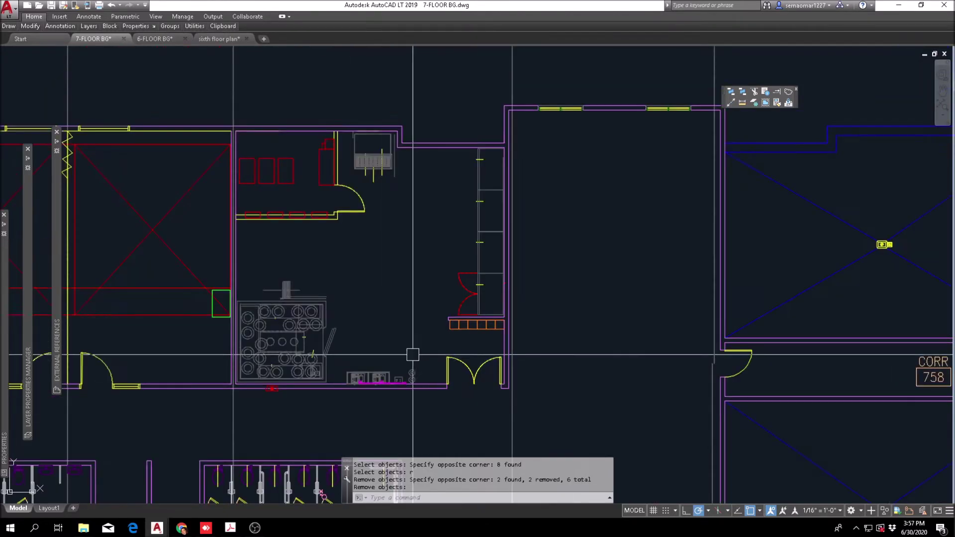
{"action": "middle_click_drag", "start_coordinate": [459, 368], "coordinate": [325, 187]}
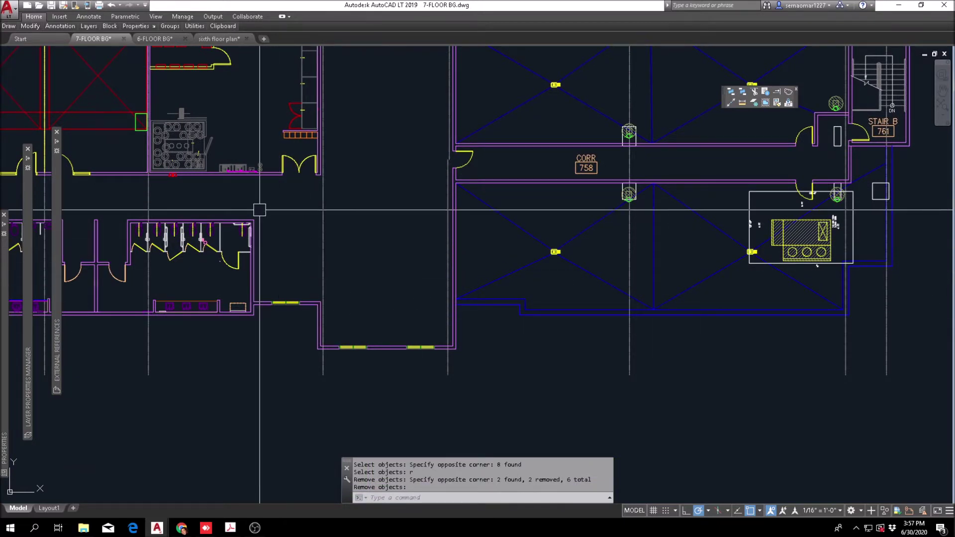
{"action": "middle_click_drag", "start_coordinate": [260, 205], "coordinate": [288, 253]}
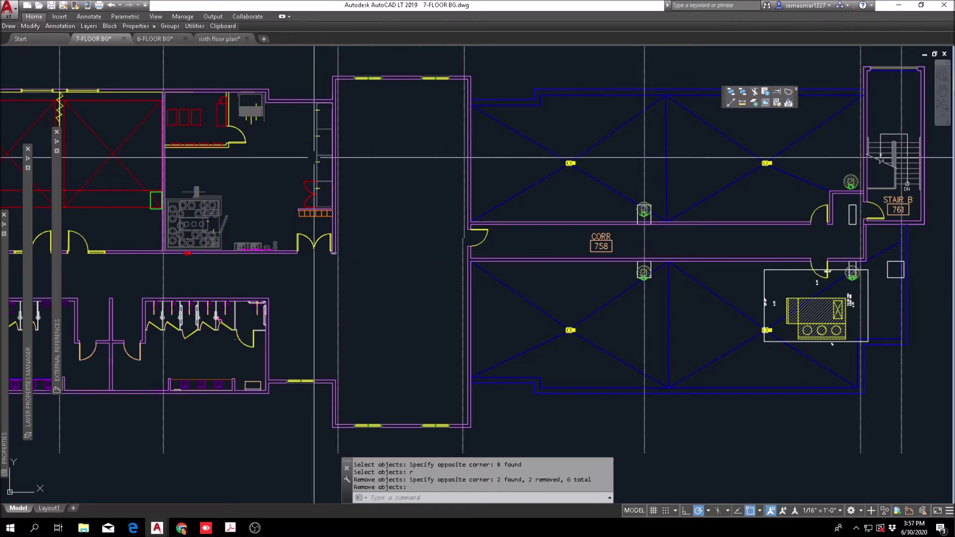
Compare the lower floor plan's kitchen, washrooms and adjoining rooms with the seventh-floor layout above.
{"action": "scroll", "coordinate": [314, 157], "scroll_direction": "down", "scroll_amount": 6}
{"action": "scroll", "coordinate": [316, 214], "scroll_direction": "up", "scroll_amount": 2}
{"action": "middle_click_drag", "start_coordinate": [318, 296], "coordinate": [325, 128]}
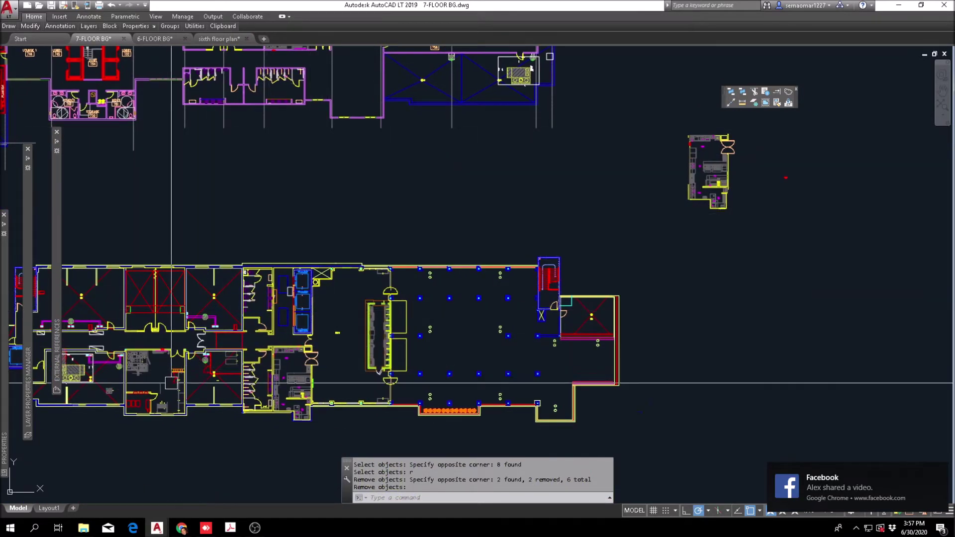
{"action": "scroll", "coordinate": [170, 383], "scroll_direction": "up", "scroll_amount": 4}
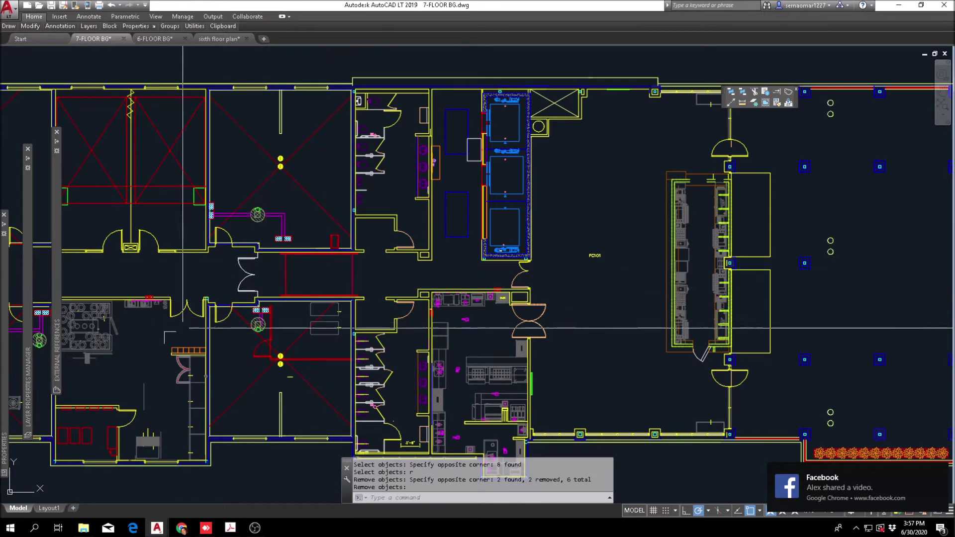
{"action": "scroll", "coordinate": [114, 405], "scroll_direction": "up", "scroll_amount": 2}
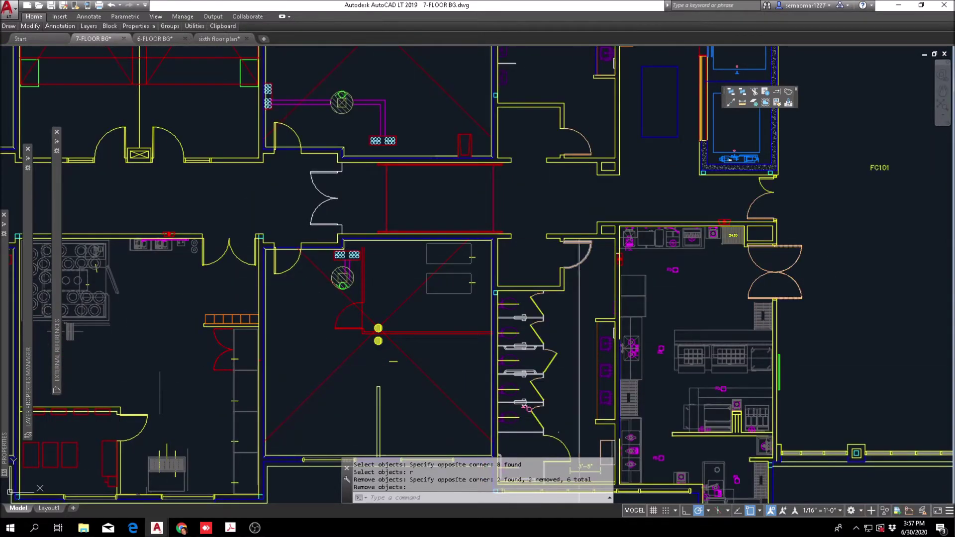
{"action": "scroll", "coordinate": [366, 221], "scroll_direction": "down", "scroll_amount": 2}
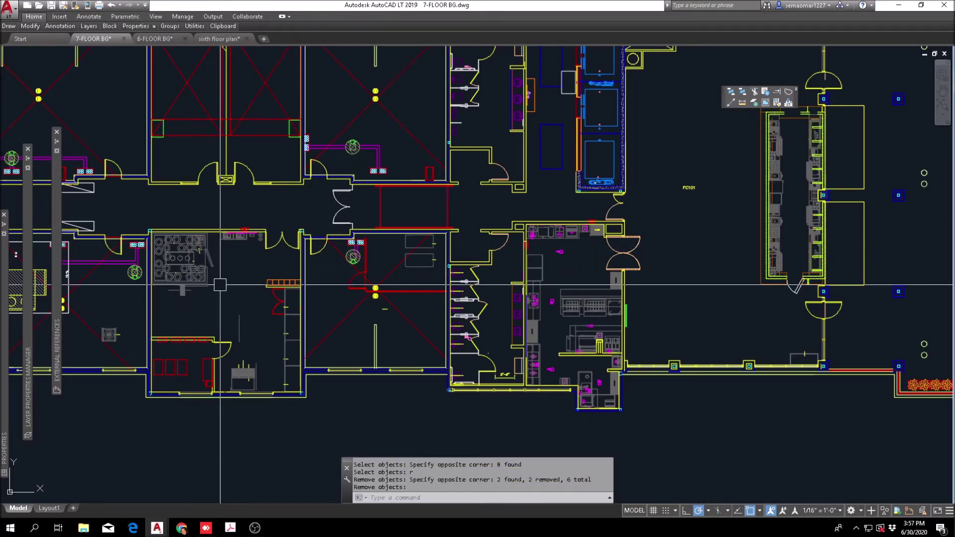
{"action": "scroll", "coordinate": [393, 157], "scroll_direction": "up", "scroll_amount": 2}
{"action": "middle_click_drag", "start_coordinate": [393, 157], "coordinate": [393, 350]}
{"action": "middle_click_drag", "start_coordinate": [422, 161], "coordinate": [388, 405]}
{"action": "middle_click_drag", "start_coordinate": [390, 156], "coordinate": [397, 423]}
{"action": "scroll", "coordinate": [402, 434], "scroll_direction": "down", "scroll_amount": 4}
{"action": "scroll", "coordinate": [388, 261], "scroll_direction": "up", "scroll_amount": 4}
{"action": "middle_click_drag", "start_coordinate": [618, 341], "coordinate": [284, 299]}
{"action": "scroll", "coordinate": [310, 306], "scroll_direction": "down", "scroll_amount": 2}
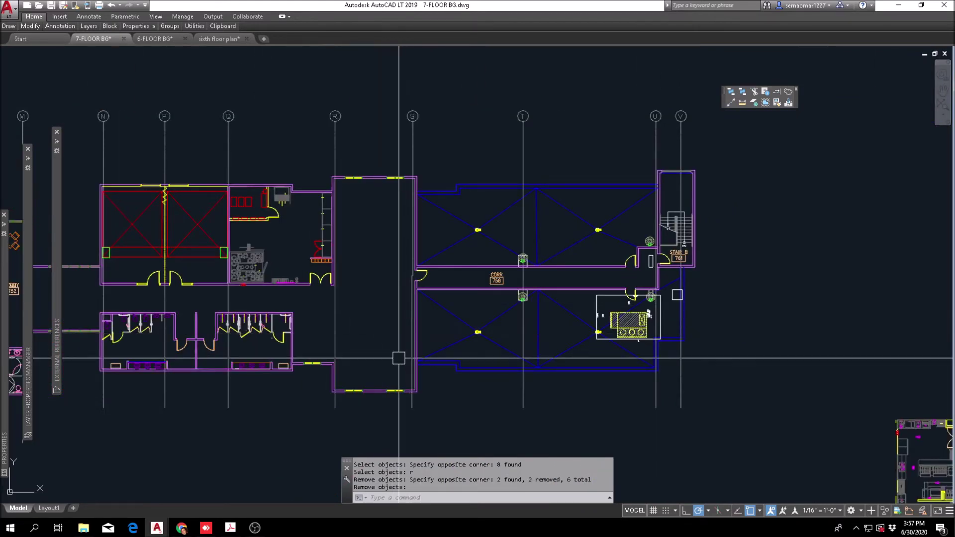
Trim the outer line of the empty hall's east wall between corridor 758 and the southern blue exterior wall.
{"action": "scroll", "coordinate": [426, 341], "scroll_direction": "up", "scroll_amount": 8}
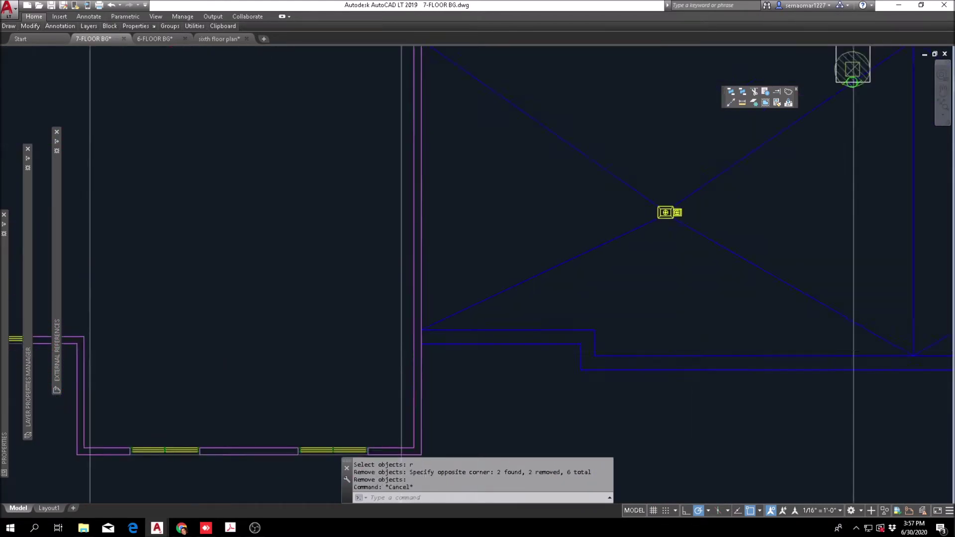
{"action": "key", "text": "Escape"}
{"action": "key", "text": "Escape"}
{"action": "key", "text": "Escape"}
{"action": "type", "text": "tr"}
{"action": "key", "text": "space"}
{"action": "scroll", "coordinate": [427, 336], "scroll_direction": "up", "scroll_amount": 2}
{"action": "left_click", "coordinate": [441, 326]}
{"action": "left_click", "coordinate": [390, 366]}
{"action": "key", "text": "space"}
{"action": "left_click", "coordinate": [420, 326]}
{"action": "left_click", "coordinate": [411, 329]}
{"action": "left_click", "coordinate": [412, 327]}
{"action": "scroll", "coordinate": [412, 327], "scroll_direction": "down", "scroll_amount": 10}
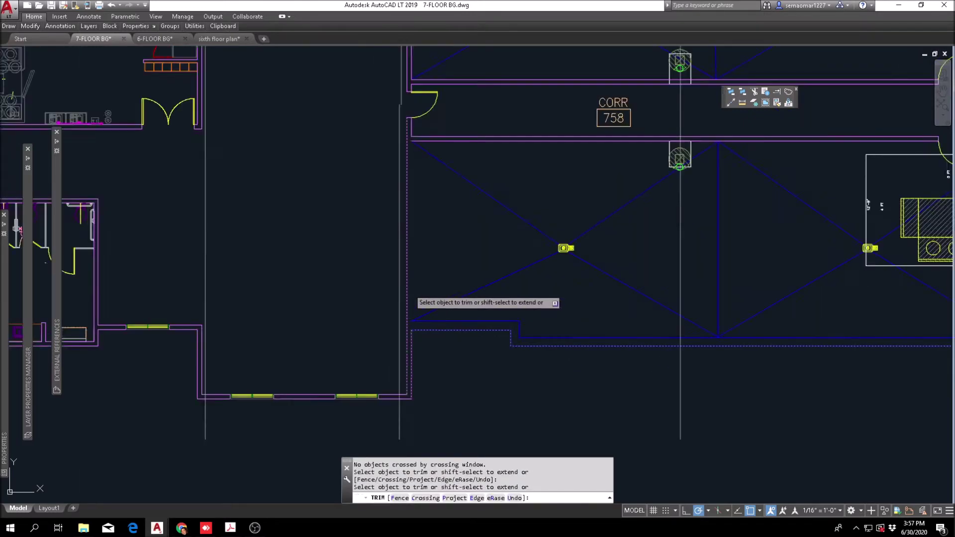
{"action": "key", "text": "Escape"}
{"action": "key", "text": "Escape"}
{"action": "key", "text": "Escape"}
{"action": "scroll", "coordinate": [407, 305], "scroll_direction": "up", "scroll_amount": 4}
{"action": "scroll", "coordinate": [413, 317], "scroll_direction": "down", "scroll_amount": 4}
{"action": "scroll", "coordinate": [428, 251], "scroll_direction": "up", "scroll_amount": 3}
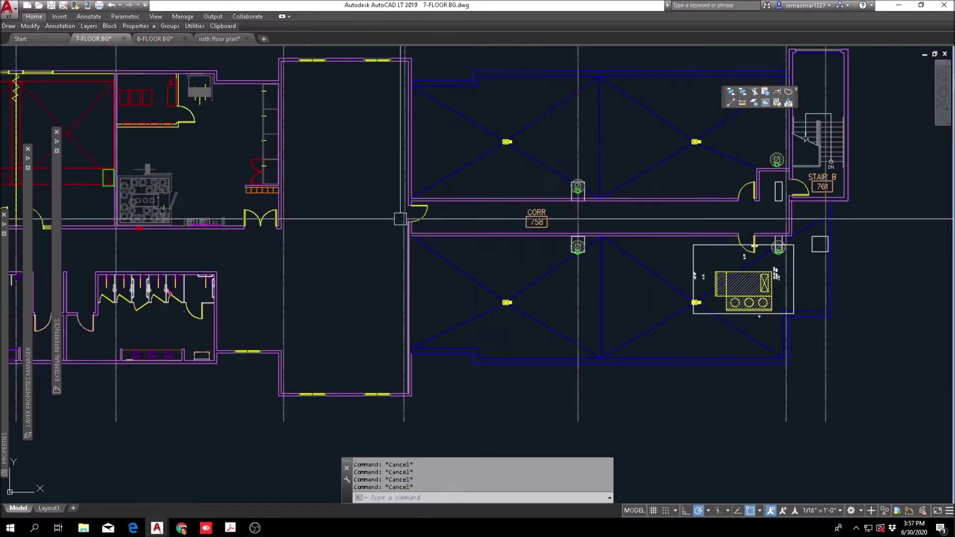
{"action": "scroll", "coordinate": [393, 239], "scroll_direction": "up", "scroll_amount": 2}
{"action": "type", "text": "m"}
{"action": "key", "text": "space"}
{"action": "left_click", "coordinate": [401, 298]}
{"action": "left_click", "coordinate": [473, 156]}
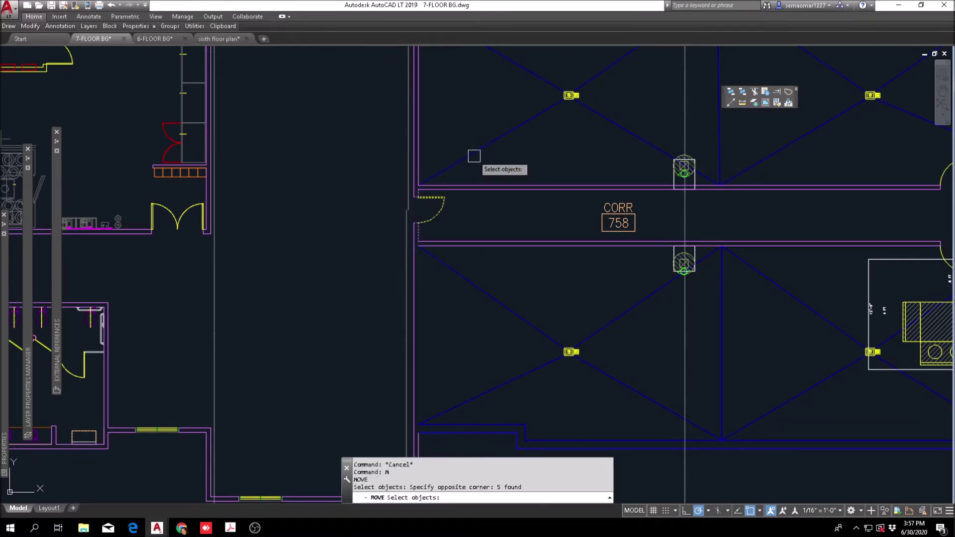
{"action": "scroll", "coordinate": [422, 213], "scroll_direction": "down", "scroll_amount": 2}
{"action": "key", "text": "space"}
{"action": "left_click", "coordinate": [420, 215]}
{"action": "key", "text": "Escape"}
{"action": "key", "text": "Escape"}
Erase the door at the west end of corridor 758 together with its jamb lines.
{"action": "type", "text": "e"}
{"action": "key", "text": "space"}
{"action": "left_click", "coordinate": [393, 262]}
{"action": "left_click", "coordinate": [448, 185]}
{"action": "scroll", "coordinate": [772, 390], "scroll_direction": "down", "scroll_amount": 2}
Trim the outer line of the hall's east wall south of its junction with the northern blue exterior wall.
{"action": "scroll", "coordinate": [354, 175], "scroll_direction": "up", "scroll_amount": 4}
{"action": "scroll", "coordinate": [544, 253], "scroll_direction": "up", "scroll_amount": 2}
{"action": "type", "text": "tr"}
{"action": "key", "text": "space"}
{"action": "scroll", "coordinate": [634, 311], "scroll_direction": "up", "scroll_amount": 1}
{"action": "left_click", "coordinate": [628, 280]}
{"action": "left_click", "coordinate": [578, 332]}
{"action": "key", "text": "space"}
{"action": "left_click", "coordinate": [592, 342]}
{"action": "key", "text": "Escape"}
{"action": "key", "text": "Escape"}
{"action": "key", "text": "Escape"}
{"action": "key", "text": "Escape"}
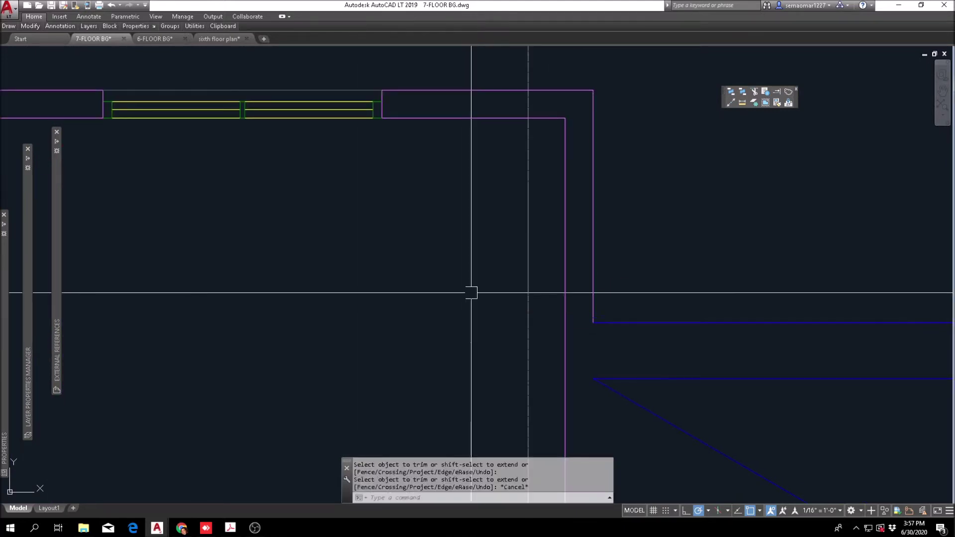
Draw a horizontal construction line through the junction of the hall's east wall and the northern blue exterior wall.
{"action": "left_click", "coordinate": [731, 103]}
{"action": "type", "text": "h"}
{"action": "key", "text": "space"}
{"action": "scroll", "coordinate": [609, 343], "scroll_direction": "up", "scroll_amount": 2}
{"action": "left_click", "coordinate": [582, 308]}
{"action": "key", "text": "Escape"}
{"action": "type", "text": "tr"}
{"action": "key", "text": "space"}
{"action": "scroll", "coordinate": [501, 203], "scroll_direction": "down", "scroll_amount": 5}
{"action": "left_click", "coordinate": [503, 226]}
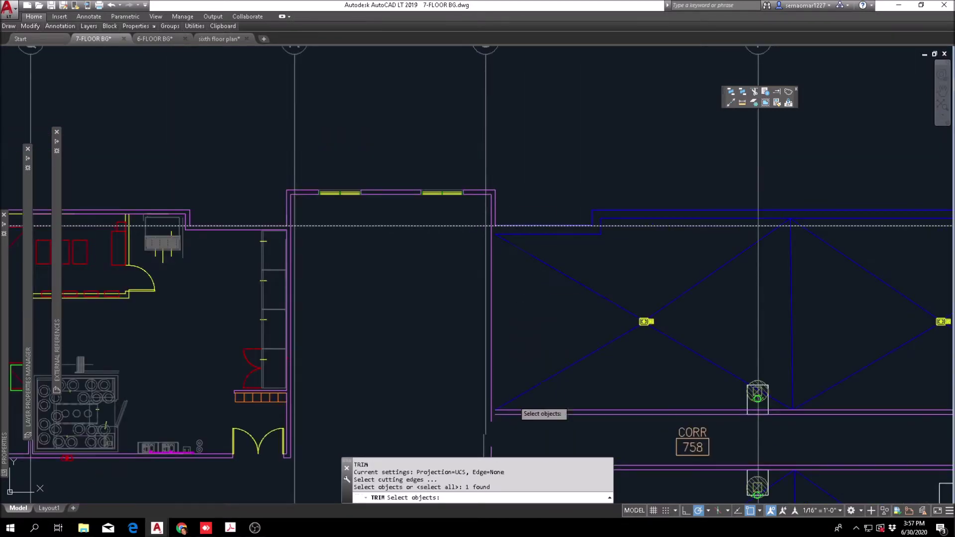
{"action": "middle_click_drag", "start_coordinate": [517, 410], "coordinate": [493, 150]}
{"action": "key", "text": "Escape"}
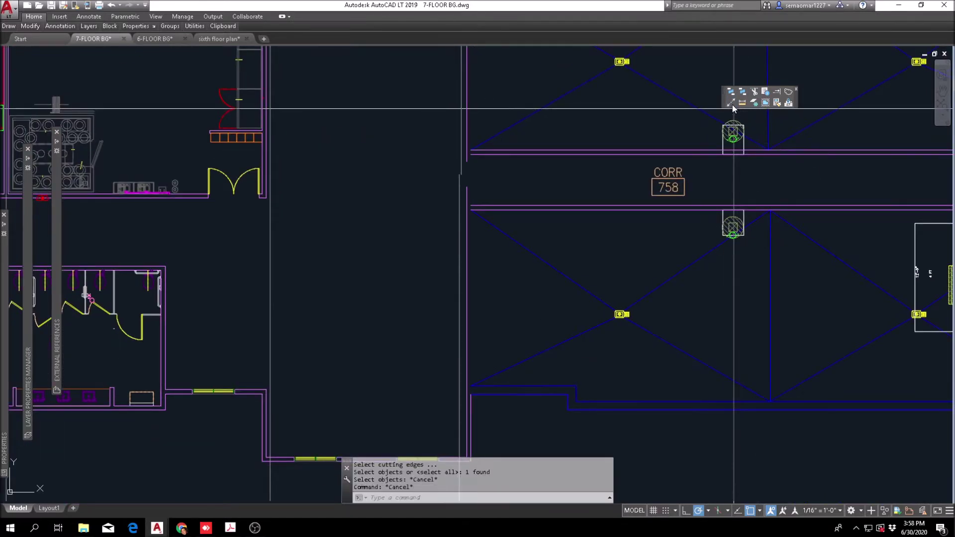
Draw a horizontal construction line through the junction of the hall's east wall and the southern blue exterior wall.
{"action": "left_click", "coordinate": [731, 103]}
{"action": "type", "text": "h"}
{"action": "key", "text": "space"}
{"action": "left_click", "coordinate": [470, 395]}
{"action": "key", "text": "Escape"}
Trim away the inner line of the hall's east wall between the two construction lines.
{"action": "type", "text": "tr"}
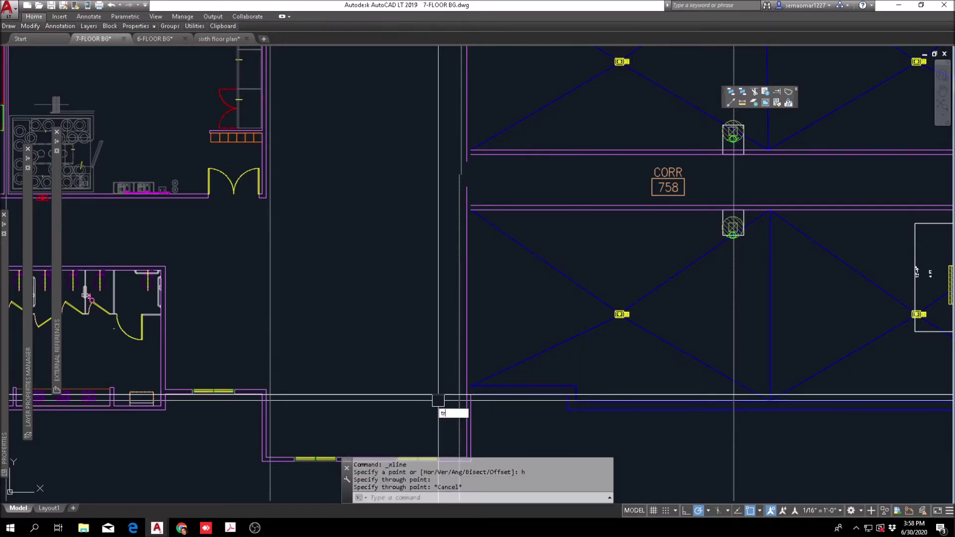
{"action": "key", "text": "space"}
{"action": "left_click", "coordinate": [430, 396]}
{"action": "scroll", "coordinate": [436, 360], "scroll_direction": "down", "scroll_amount": 6}
{"action": "scroll", "coordinate": [432, 270], "scroll_direction": "up", "scroll_amount": 4}
{"action": "key", "text": "space"}
{"action": "scroll", "coordinate": [480, 260], "scroll_direction": "up", "scroll_amount": 4}
{"action": "scroll", "coordinate": [496, 234], "scroll_direction": "down", "scroll_amount": 5}
{"action": "scroll", "coordinate": [494, 401], "scroll_direction": "up", "scroll_amount": 4}
{"action": "scroll", "coordinate": [497, 392], "scroll_direction": "up", "scroll_amount": 4}
{"action": "left_click", "coordinate": [473, 341]}
{"action": "scroll", "coordinate": [473, 342], "scroll_direction": "down", "scroll_amount": 8}
{"action": "key", "text": "Escape"}
{"action": "key", "text": "Escape"}
Erase the two horizontal construction lines crossing the hall.
{"action": "type", "text": "e"}
{"action": "key", "text": "space"}
{"action": "left_click", "coordinate": [477, 352]}
{"action": "key", "text": "space"}
{"action": "middle_click_drag", "start_coordinate": [598, 188], "coordinate": [567, 189]}
{"action": "type", "text": "e"}
{"action": "key", "text": "space"}
{"action": "left_click", "coordinate": [757, 188]}
{"action": "key", "text": "Escape"}
{"action": "middle_click_drag", "start_coordinate": [768, 273], "coordinate": [534, 161]}
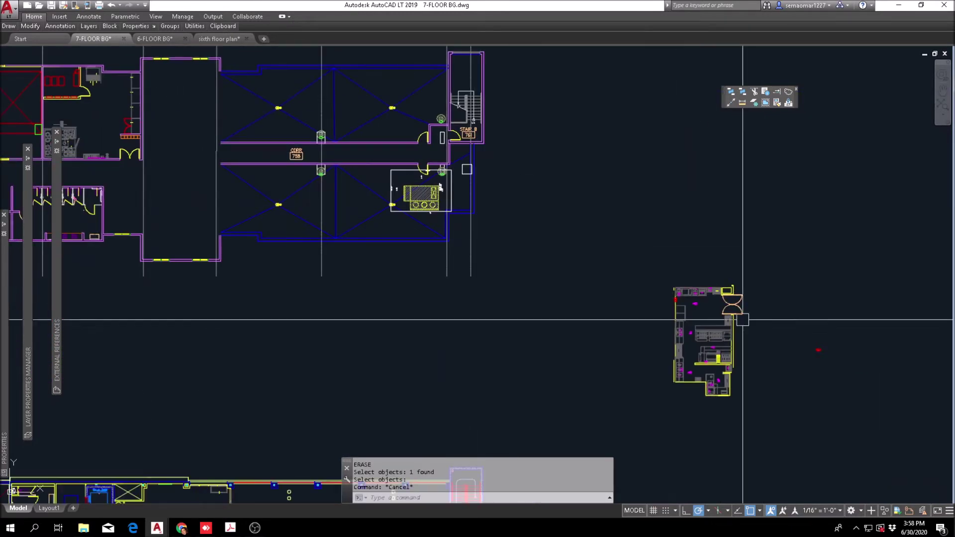
{"action": "scroll", "coordinate": [740, 377], "scroll_direction": "up", "scroll_amount": 2}
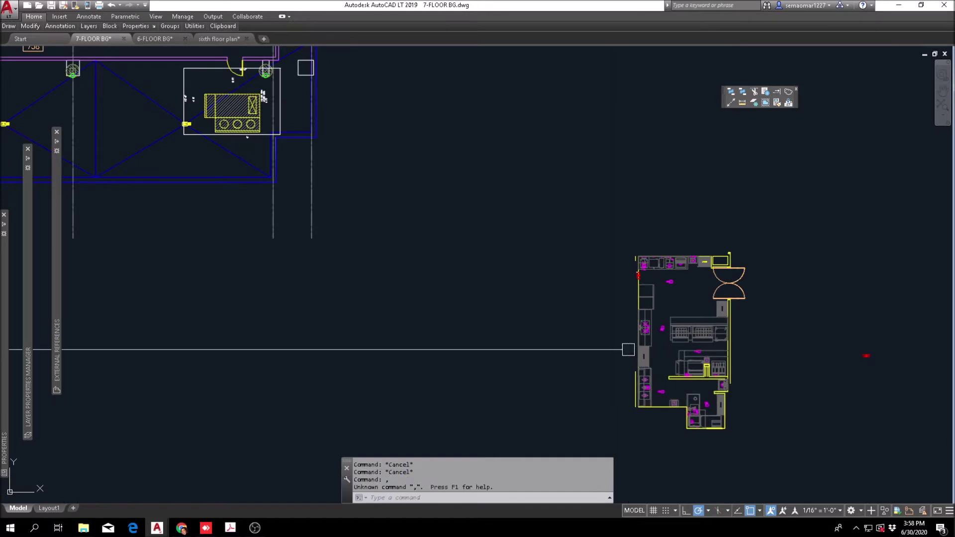
{"action": "left_click", "coordinate": [630, 451]}
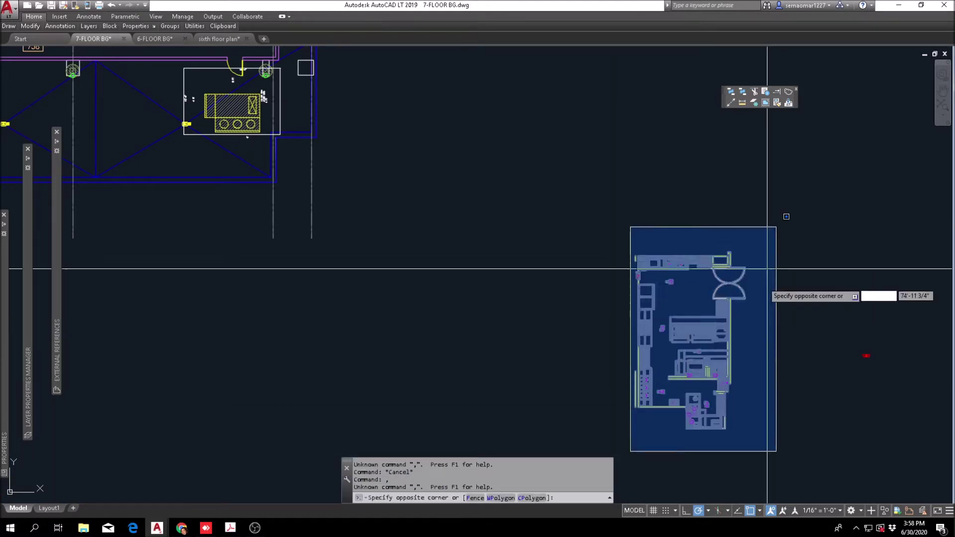
{"action": "key", "text": "Escape"}
{"action": "key", "text": "Escape"}
{"action": "key", "text": "Escape"}
Try to move the copied kitchen into the opened-up hall between grids R and S.
{"action": "key", "text": "Return"}
{"action": "scroll", "coordinate": [709, 381], "scroll_direction": "down", "scroll_amount": 4}
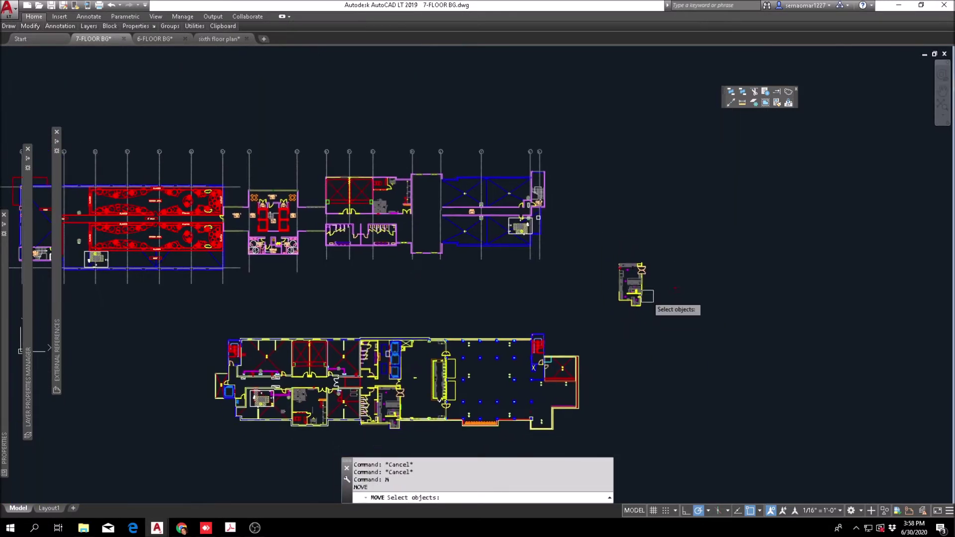
{"action": "scroll", "coordinate": [634, 332], "scroll_direction": "up", "scroll_amount": 2}
{"action": "left_click", "coordinate": [588, 352]}
{"action": "left_click", "coordinate": [682, 196]}
{"action": "key", "text": "Return"}
{"action": "left_click", "coordinate": [641, 223]}
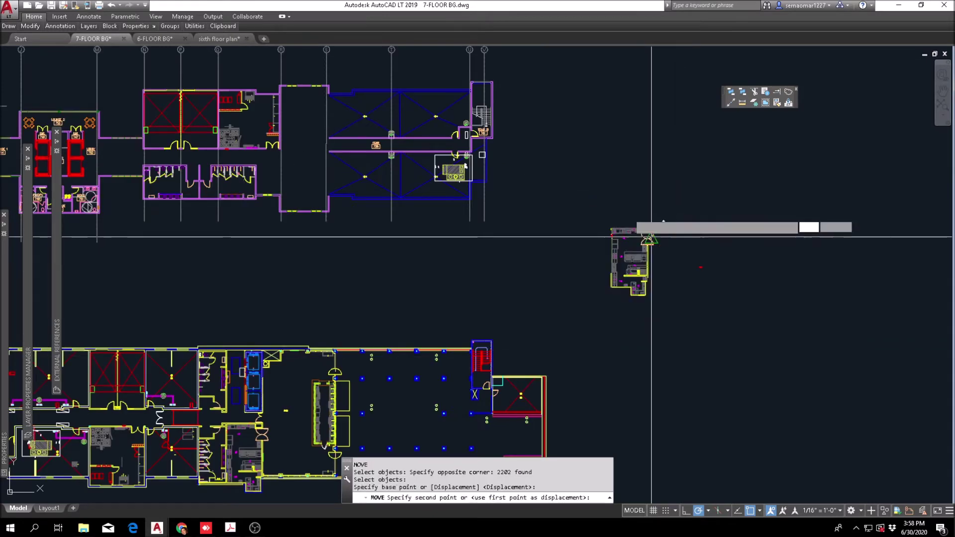
{"action": "scroll", "coordinate": [263, 104], "scroll_direction": "up", "scroll_amount": 2}
{"action": "scroll", "coordinate": [277, 104], "scroll_direction": "up", "scroll_amount": 3}
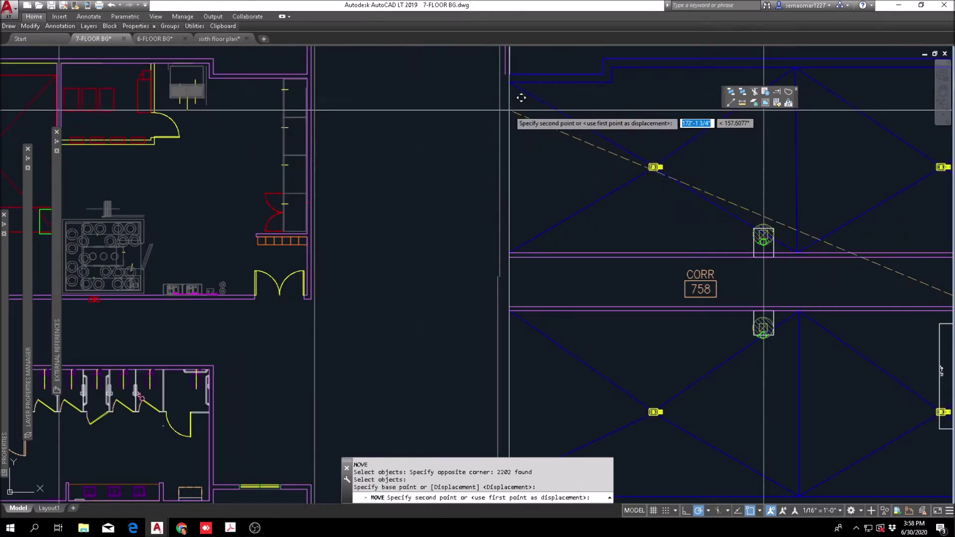
{"action": "middle_click_drag", "start_coordinate": [520, 95], "coordinate": [535, 190]}
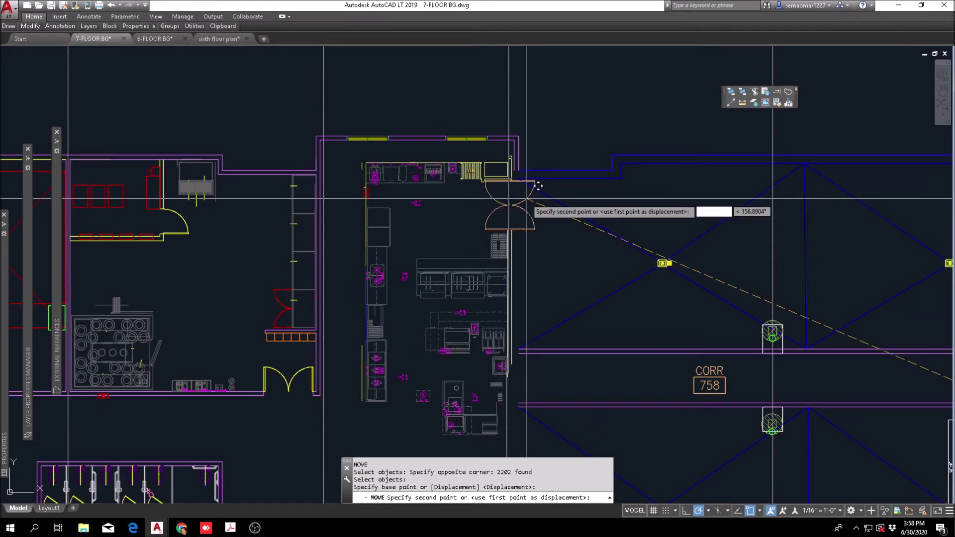
{"action": "key", "text": "Escape"}
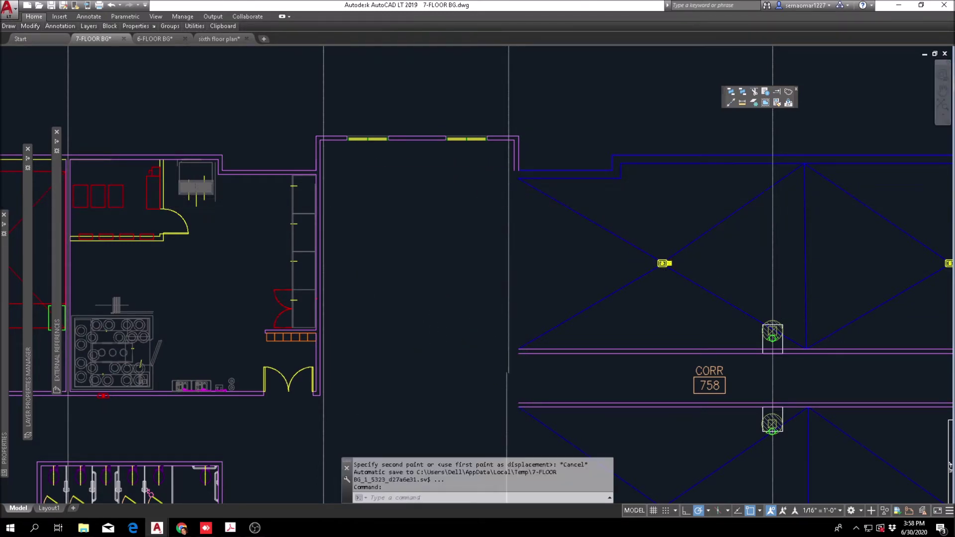
{"action": "scroll", "coordinate": [474, 191], "scroll_direction": "down", "scroll_amount": 4}
{"action": "type", "text": "m"}
{"action": "key", "text": "Return"}
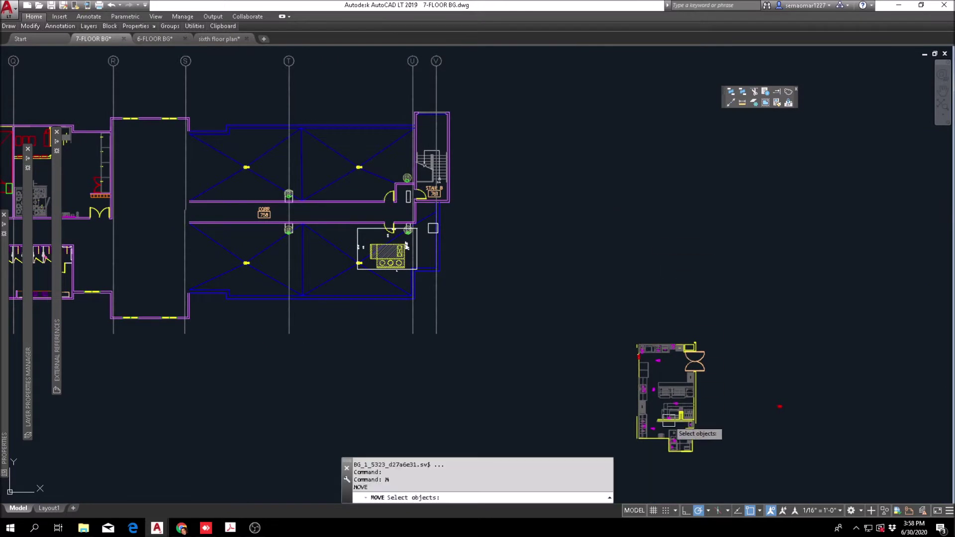
{"action": "scroll", "coordinate": [636, 363], "scroll_direction": "up", "scroll_amount": 3}
{"action": "left_click", "coordinate": [601, 382]}
{"action": "left_click", "coordinate": [761, 169]}
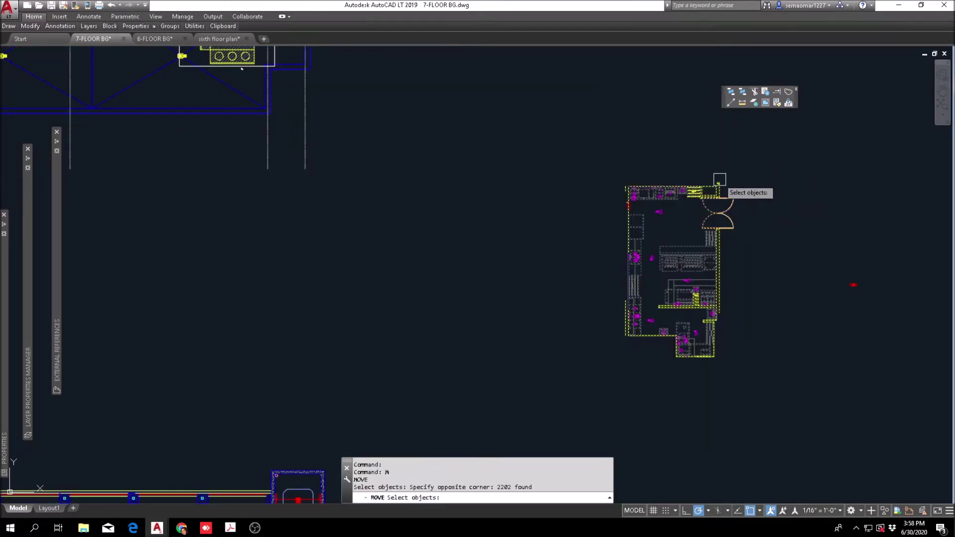
{"action": "scroll", "coordinate": [718, 180], "scroll_direction": "up", "scroll_amount": 12}
{"action": "key", "text": "Escape"}
{"action": "key", "text": "Escape"}
Erase the stray lines at the copied kitchen's northeast corner and the short leftover wall line at its northwest corner.
{"action": "type", "text": "e"}
{"action": "key", "text": "Return"}
{"action": "left_click", "coordinate": [738, 195]}
{"action": "left_click", "coordinate": [817, 130]}
{"action": "key", "text": "Return"}
{"action": "scroll", "coordinate": [746, 140], "scroll_direction": "down", "scroll_amount": 5}
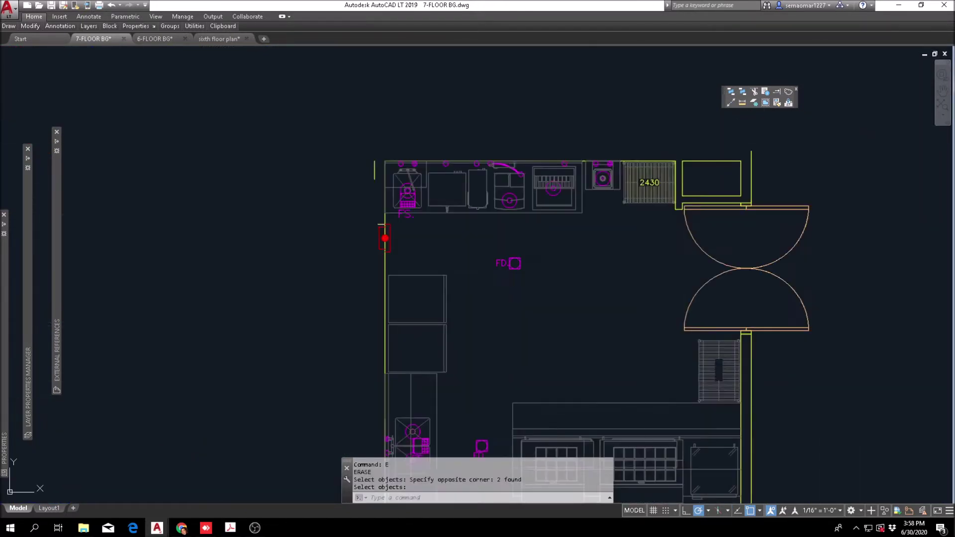
{"action": "scroll", "coordinate": [387, 166], "scroll_direction": "up", "scroll_amount": 5}
{"action": "left_click", "coordinate": [362, 132]}
{"action": "left_click", "coordinate": [338, 214]}
Move the whole copied kitchen from its northwest corner to the inner northwest corner of the hall between grids R and S.
{"action": "type", "text": "m"}
{"action": "key", "text": "Return"}
{"action": "scroll", "coordinate": [343, 191], "scroll_direction": "down", "scroll_amount": 6}
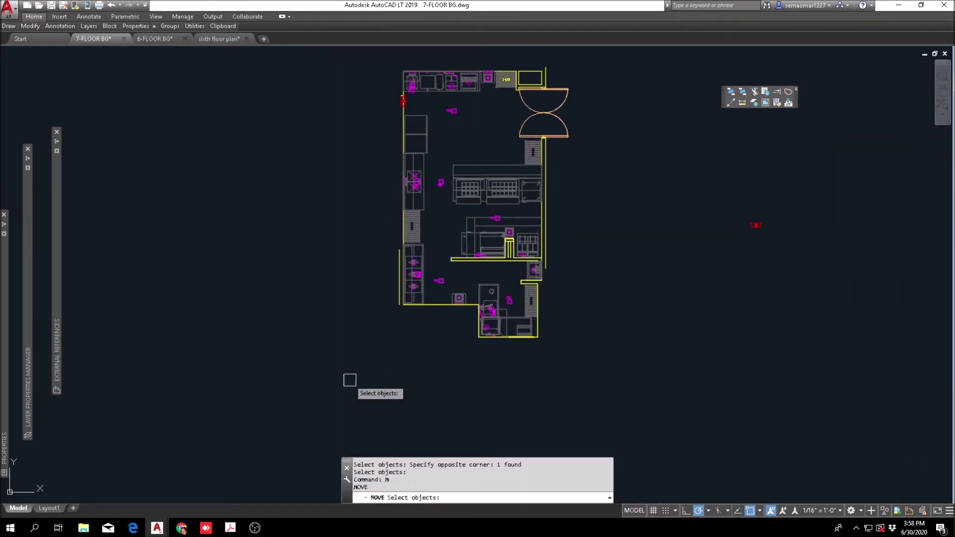
{"action": "left_click", "coordinate": [337, 388]}
{"action": "middle_click_drag", "start_coordinate": [476, 208], "coordinate": [476, 291]}
{"action": "left_click", "coordinate": [592, 122]}
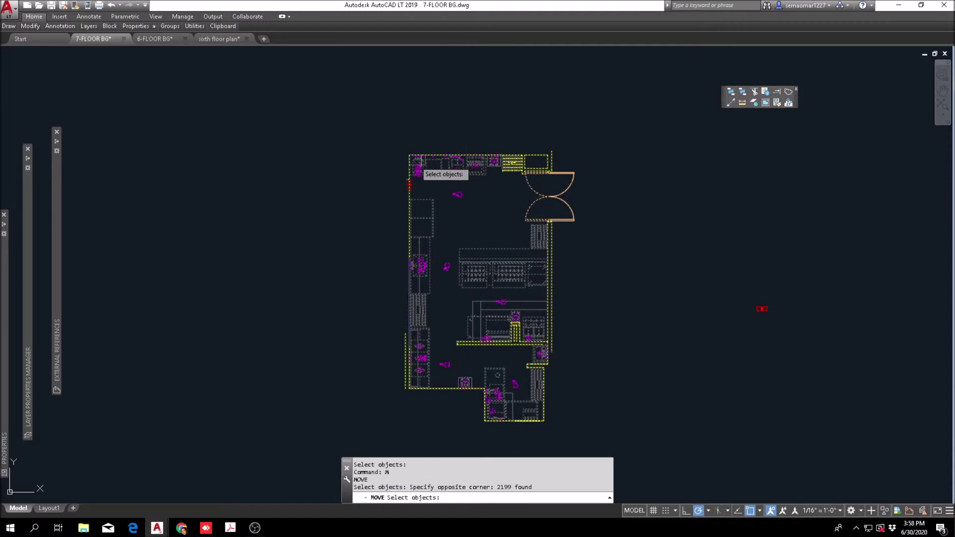
{"action": "scroll", "coordinate": [410, 141], "scroll_direction": "up", "scroll_amount": 6}
{"action": "key", "text": "Return"}
{"action": "left_click", "coordinate": [398, 123]}
{"action": "scroll", "coordinate": [509, 238], "scroll_direction": "down", "scroll_amount": 10}
{"action": "middle_click_drag", "start_coordinate": [432, 209], "coordinate": [715, 471]}
{"action": "scroll", "coordinate": [288, 289], "scroll_direction": "up", "scroll_amount": 8}
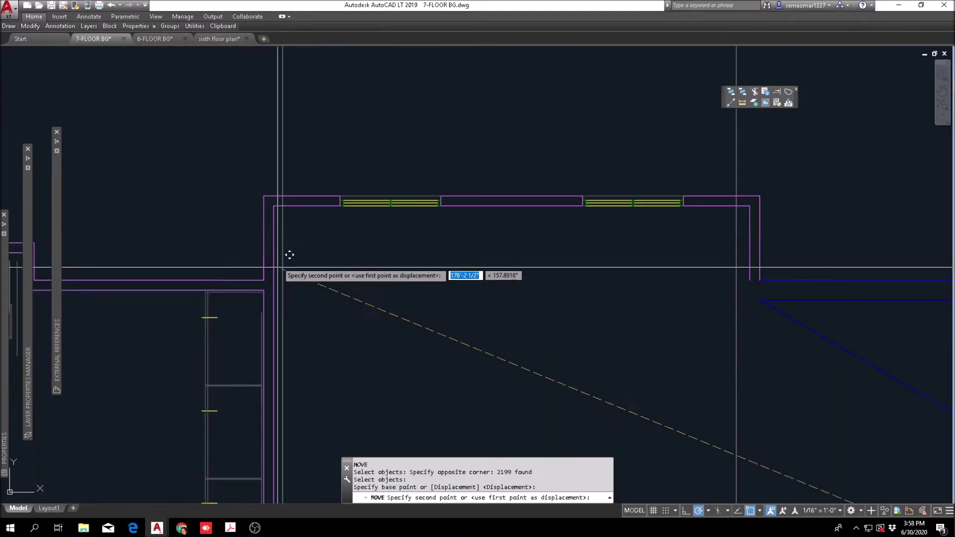
{"action": "left_click", "coordinate": [275, 206]}
{"action": "key", "text": "Escape"}
{"action": "key", "text": "Escape"}
{"action": "key", "text": "Escape"}
Erase the west window in the hall's north wall, above the kitchen equipment row.
{"action": "scroll", "coordinate": [276, 239], "scroll_direction": "up", "scroll_amount": 6}
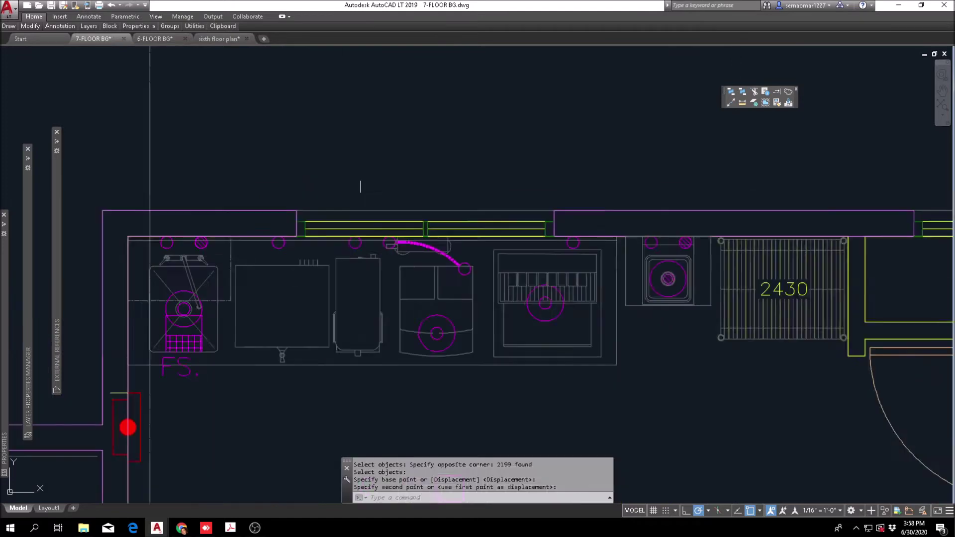
{"action": "scroll", "coordinate": [279, 251], "scroll_direction": "up", "scroll_amount": 5}
{"action": "type", "text": "E"}
{"action": "key", "text": "Return"}
{"action": "scroll", "coordinate": [400, 226], "scroll_direction": "down", "scroll_amount": 5}
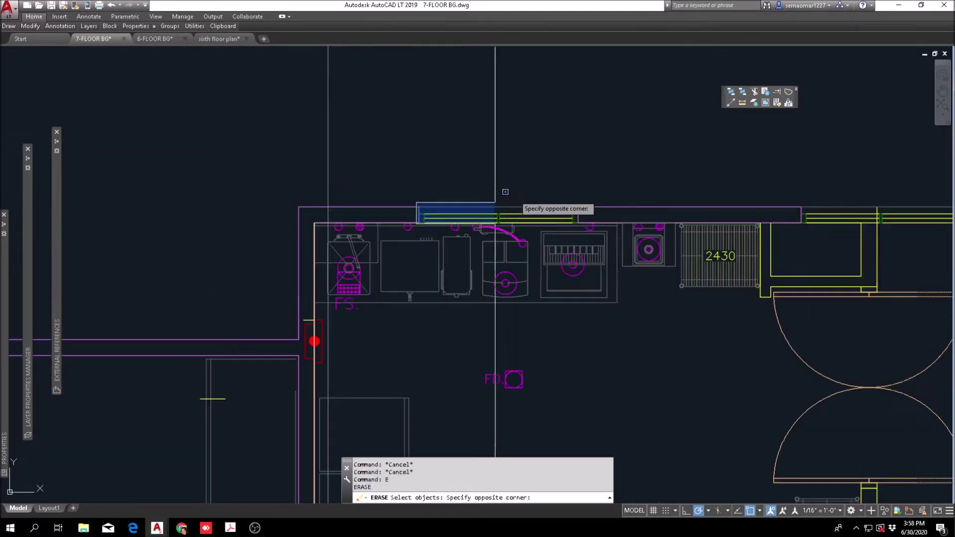
{"action": "left_click", "coordinate": [379, 243]}
{"action": "left_click", "coordinate": [580, 189]}
{"action": "key", "text": "Escape"}
{"action": "scroll", "coordinate": [520, 211], "scroll_direction": "up", "scroll_amount": 4}
{"action": "scroll", "coordinate": [450, 232], "scroll_direction": "up", "scroll_amount": 4}
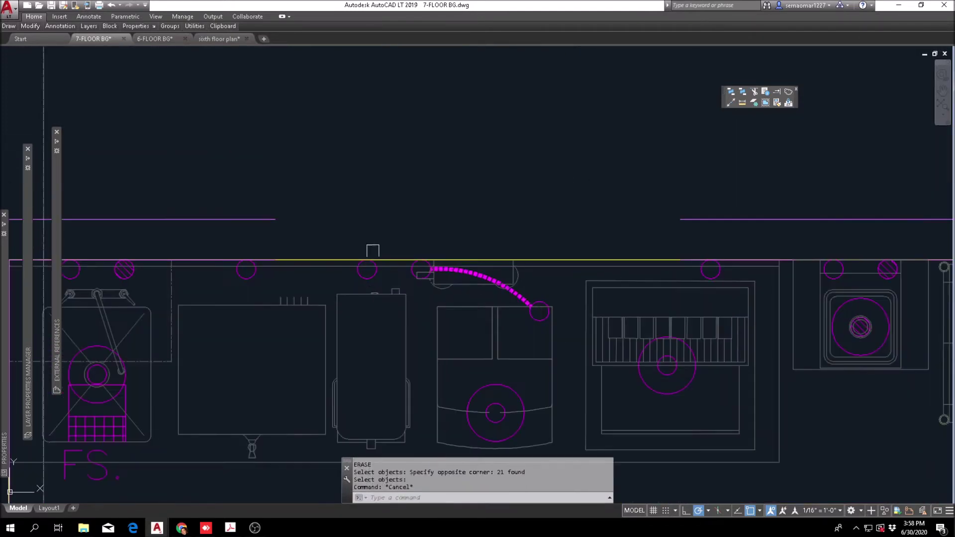
{"action": "key", "text": "Escape"}
Stretch the outer north wall line's end across the opening left by the erased west window.
{"action": "left_click", "coordinate": [228, 220]}
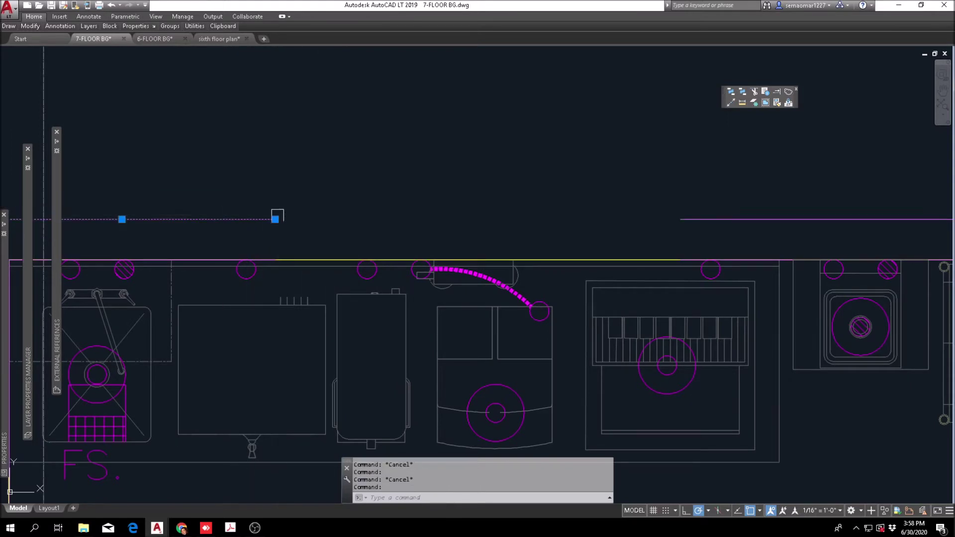
{"action": "left_click", "coordinate": [275, 219]}
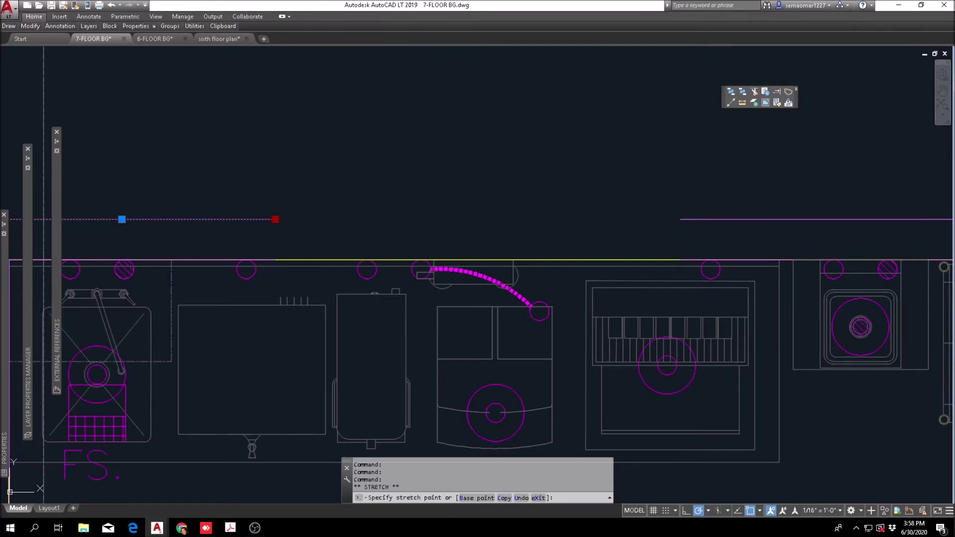
{"action": "key", "text": "Escape"}
{"action": "key", "text": "Escape"}
{"action": "key", "text": "Escape"}
{"action": "scroll", "coordinate": [565, 249], "scroll_direction": "down", "scroll_amount": 5}
Erase the east window in the hall's north wall, above the kitchen's double door.
{"action": "scroll", "coordinate": [522, 301], "scroll_direction": "up", "scroll_amount": 8}
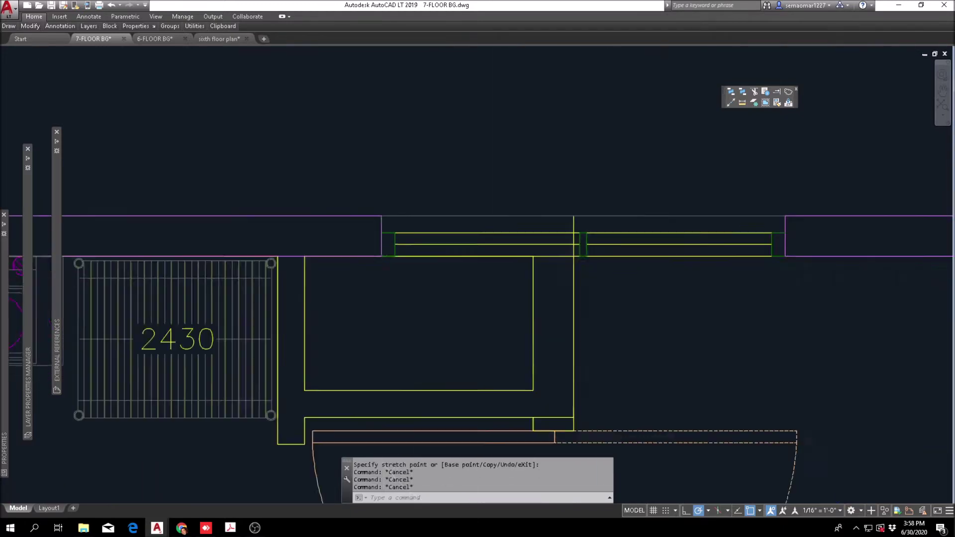
{"action": "scroll", "coordinate": [326, 264], "scroll_direction": "up", "scroll_amount": 2}
{"action": "type", "text": "e"}
{"action": "key", "text": "Return"}
{"action": "scroll", "coordinate": [327, 264], "scroll_direction": "down", "scroll_amount": 4}
{"action": "left_click", "coordinate": [373, 256]}
{"action": "left_click", "coordinate": [693, 203]}
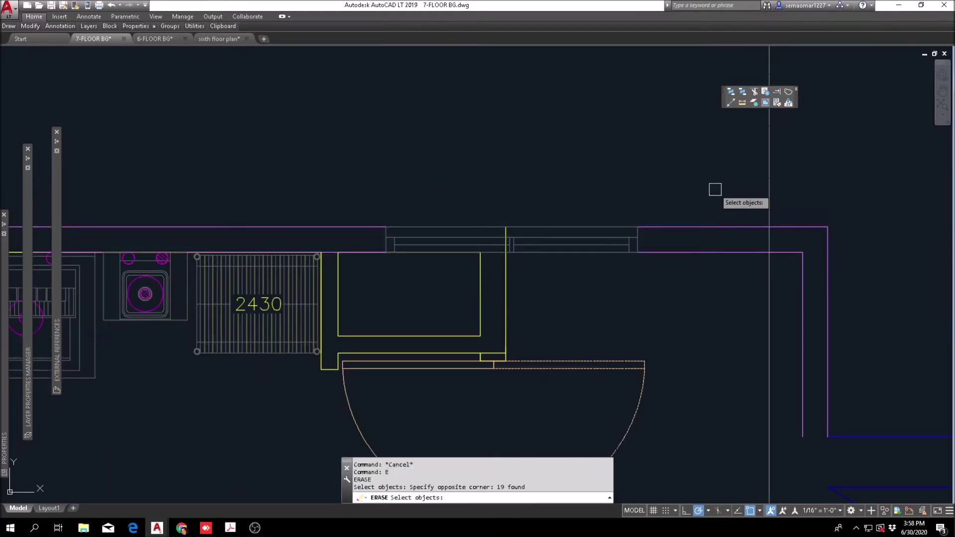
{"action": "key", "text": "Return"}
{"action": "key", "text": "Escape"}
Try to extend the north wall's line ends across the opening left by the erased east window.
{"action": "scroll", "coordinate": [425, 258], "scroll_direction": "down", "scroll_amount": 4}
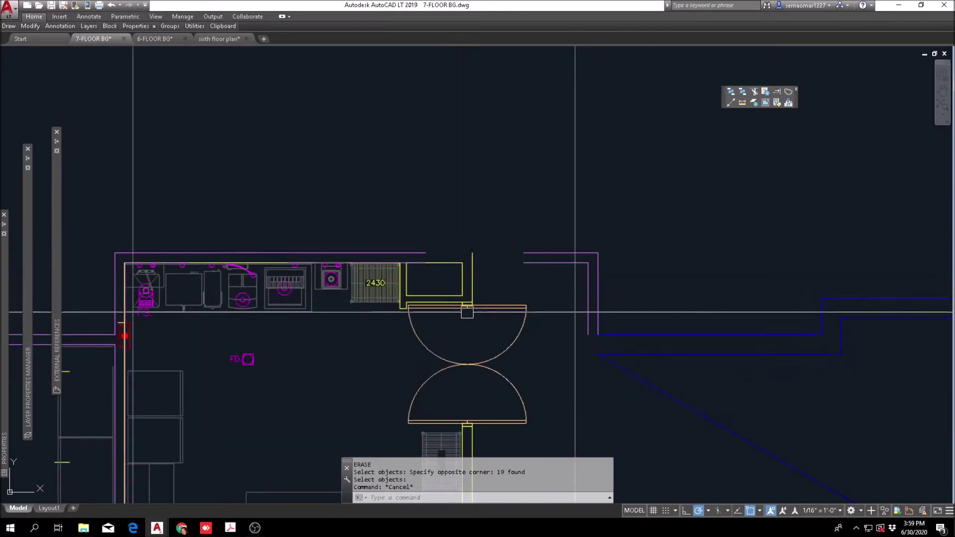
{"action": "scroll", "coordinate": [456, 269], "scroll_direction": "up", "scroll_amount": 4}
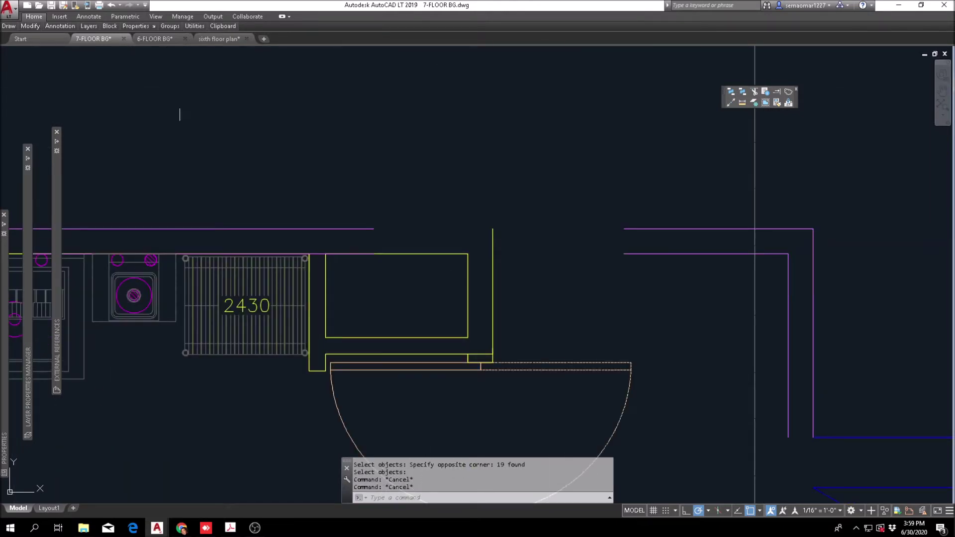
{"action": "left_click", "coordinate": [777, 93]}
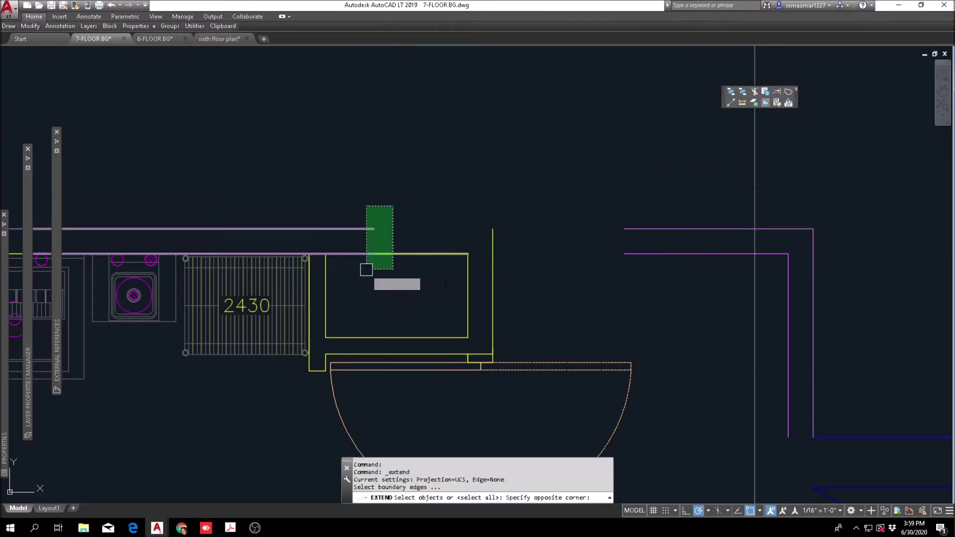
{"action": "left_click", "coordinate": [367, 258]}
{"action": "left_click", "coordinate": [481, 202]}
{"action": "left_click", "coordinate": [437, 273]}
{"action": "left_click", "coordinate": [526, 202]}
{"action": "left_click", "coordinate": [386, 290]}
{"action": "key", "text": "Return"}
{"action": "right_click", "coordinate": [399, 257]}
{"action": "left_click", "coordinate": [379, 228]}
{"action": "right_click", "coordinate": [371, 227]}
{"action": "left_click", "coordinate": [382, 234]}
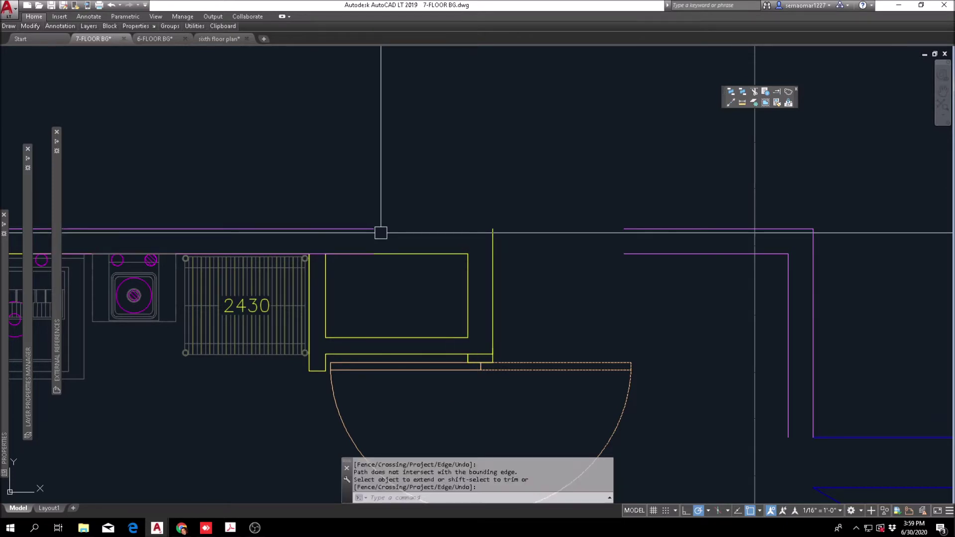
{"action": "key", "text": "Escape"}
Stretch the ends of both north wall lines east to the far side of the erased east window's opening.
{"action": "mouse_move", "coordinate": [33, 27]}
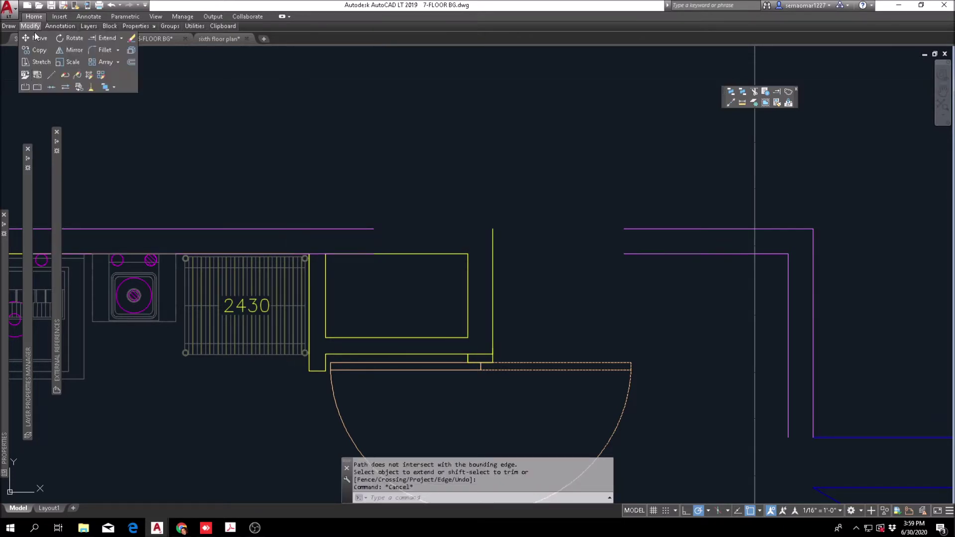
{"action": "left_click", "coordinate": [42, 62]}
{"action": "left_click", "coordinate": [394, 177]}
{"action": "left_click", "coordinate": [375, 271]}
{"action": "key", "text": "Return"}
{"action": "left_click", "coordinate": [373, 229]}
{"action": "left_click", "coordinate": [623, 228]}
{"action": "key", "text": "Escape"}
{"action": "key", "text": "Escape"}
Trim the overlapping lines where the east wall of the small enclosure by the double door meets the hall's north wall.
{"action": "scroll", "coordinate": [499, 257], "scroll_direction": "up", "scroll_amount": 2}
{"action": "type", "text": "t"}
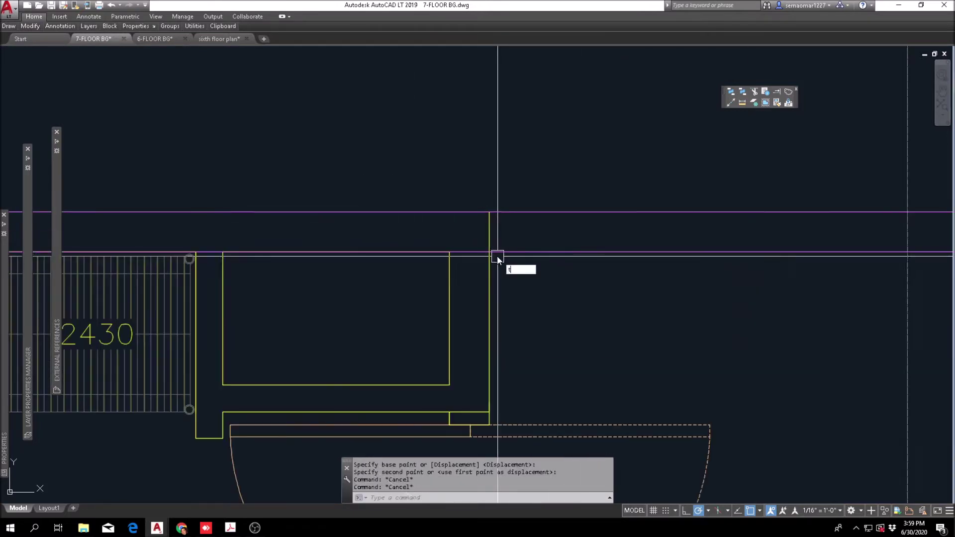
{"action": "type", "text": "r"}
{"action": "scroll", "coordinate": [498, 250], "scroll_direction": "up", "scroll_amount": 2}
{"action": "left_click", "coordinate": [558, 227]}
{"action": "left_click", "coordinate": [333, 289]}
{"action": "key", "text": "space"}
{"action": "left_click", "coordinate": [535, 228]}
{"action": "left_click", "coordinate": [436, 235]}
{"action": "left_click", "coordinate": [447, 257]}
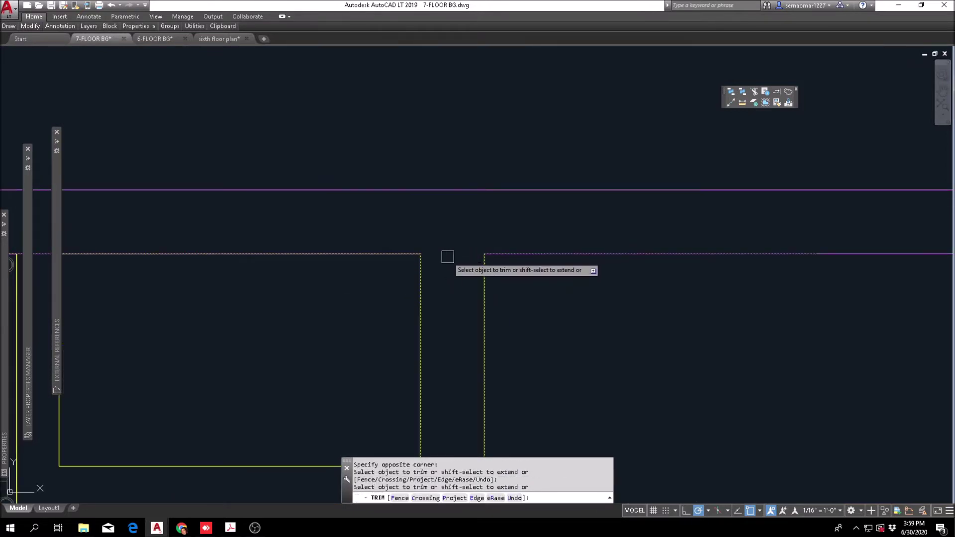
{"action": "key", "text": "Escape"}
{"action": "scroll", "coordinate": [490, 254], "scroll_direction": "down", "scroll_amount": 5}
{"action": "key", "text": "Escape"}
{"action": "key", "text": "Escape"}
Trim away the inner north wall line between the two faces of the small enclosure's west wall.
{"action": "scroll", "coordinate": [439, 261], "scroll_direction": "up", "scroll_amount": 3}
{"action": "key", "text": "space"}
{"action": "left_click", "coordinate": [562, 138]}
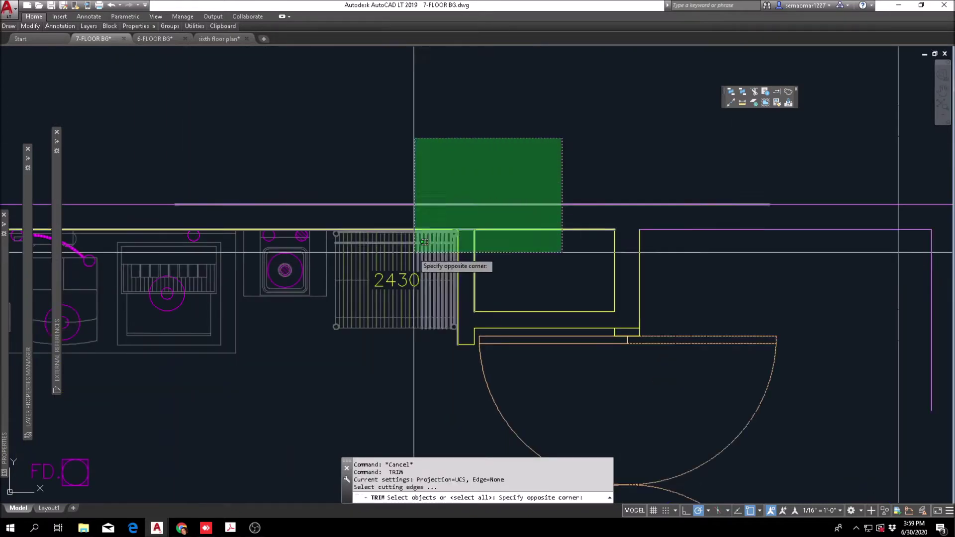
{"action": "left_click", "coordinate": [414, 252]}
{"action": "scroll", "coordinate": [471, 244], "scroll_direction": "up", "scroll_amount": 4}
{"action": "key", "text": "space"}
{"action": "left_click", "coordinate": [448, 156]}
{"action": "left_click", "coordinate": [449, 137]}
{"action": "key", "text": "Escape"}
{"action": "scroll", "coordinate": [474, 222], "scroll_direction": "down", "scroll_amount": 6}
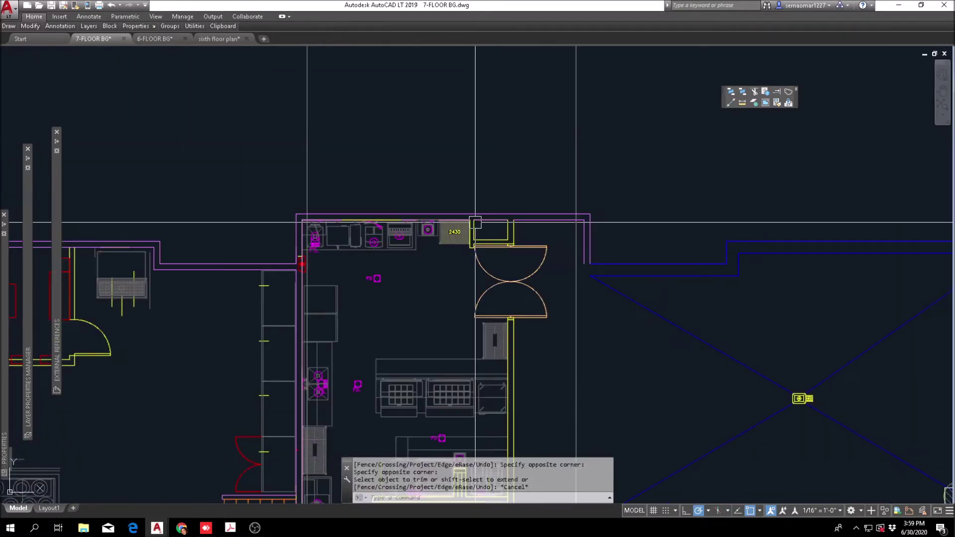
Match the properties of the purple hall wall line onto the yellow wall lines of the small enclosure by the double door.
{"action": "scroll", "coordinate": [476, 249], "scroll_direction": "up", "scroll_amount": 2}
{"action": "key", "text": "Escape"}
{"action": "left_click", "coordinate": [779, 104]}
{"action": "scroll", "coordinate": [535, 166], "scroll_direction": "up", "scroll_amount": 4}
{"action": "left_click", "coordinate": [558, 245]}
{"action": "left_click", "coordinate": [577, 272]}
{"action": "left_click", "coordinate": [485, 305]}
{"action": "scroll", "coordinate": [363, 337], "scroll_direction": "up", "scroll_amount": 5}
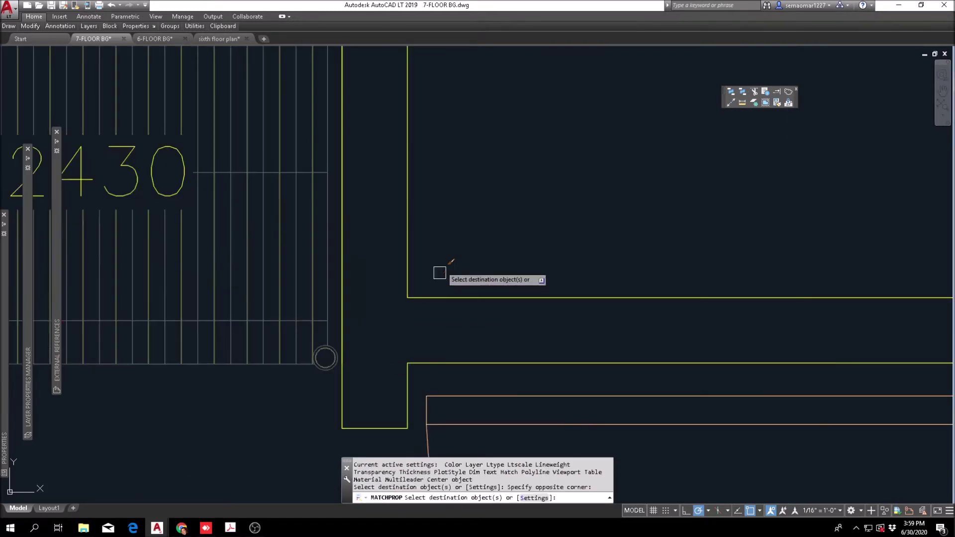
{"action": "left_click", "coordinate": [441, 271]}
{"action": "left_click", "coordinate": [387, 318]}
{"action": "middle_click_drag", "start_coordinate": [416, 375], "coordinate": [424, 236]}
{"action": "left_click", "coordinate": [422, 209]}
{"action": "left_click", "coordinate": [395, 286]}
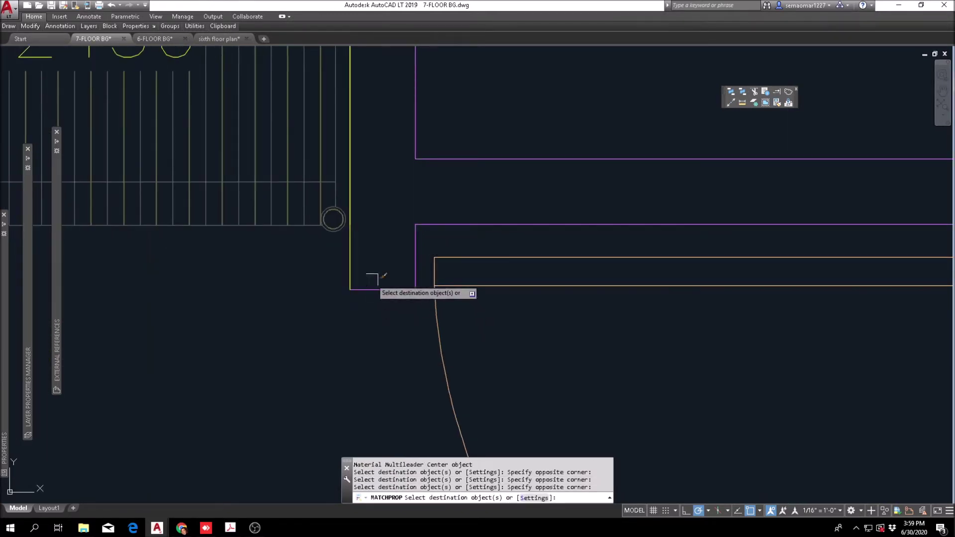
Apply the same purple wall properties to the remaining yellow west face of the small enclosure, beside the 2430 shelf.
{"action": "scroll", "coordinate": [348, 324], "scroll_direction": "down", "scroll_amount": 3}
{"action": "scroll", "coordinate": [517, 296], "scroll_direction": "down", "scroll_amount": 3}
{"action": "scroll", "coordinate": [376, 272], "scroll_direction": "up", "scroll_amount": 4}
{"action": "scroll", "coordinate": [329, 278], "scroll_direction": "up", "scroll_amount": 3}
{"action": "left_click", "coordinate": [356, 264]}
{"action": "scroll", "coordinate": [432, 213], "scroll_direction": "down", "scroll_amount": 4}
{"action": "scroll", "coordinate": [467, 176], "scroll_direction": "down", "scroll_amount": 4}
{"action": "key", "text": "Escape"}
{"action": "middle_click_drag", "start_coordinate": [488, 332], "coordinate": [401, 120]}
{"action": "scroll", "coordinate": [373, 158], "scroll_direction": "down", "scroll_amount": 4}
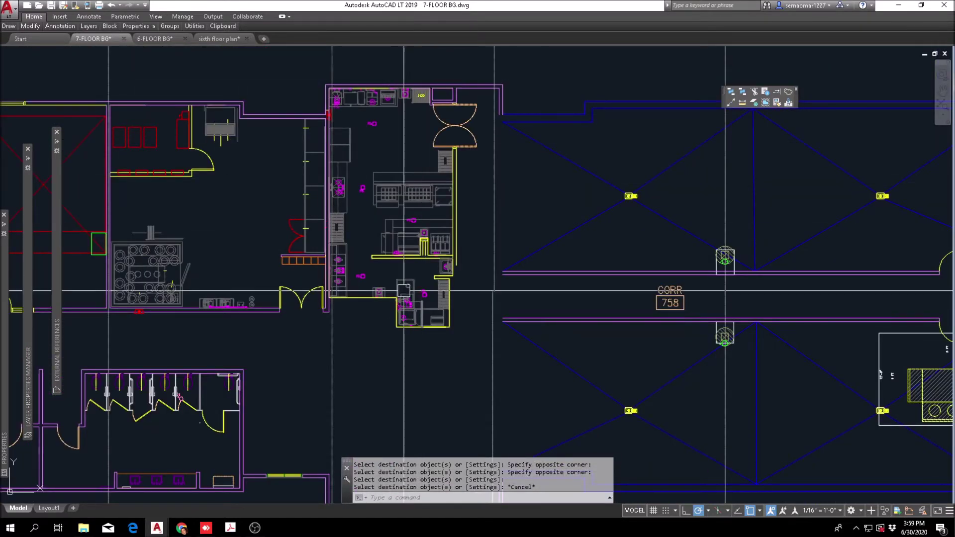
{"action": "mouse_move", "coordinate": [513, 158]}
{"action": "middle_mouse_down"}
{"action": "mouse_move", "coordinate": [497, 159]}
{"action": "mouse_move", "coordinate": [497, 182]}
{"action": "middle_mouse_up"}
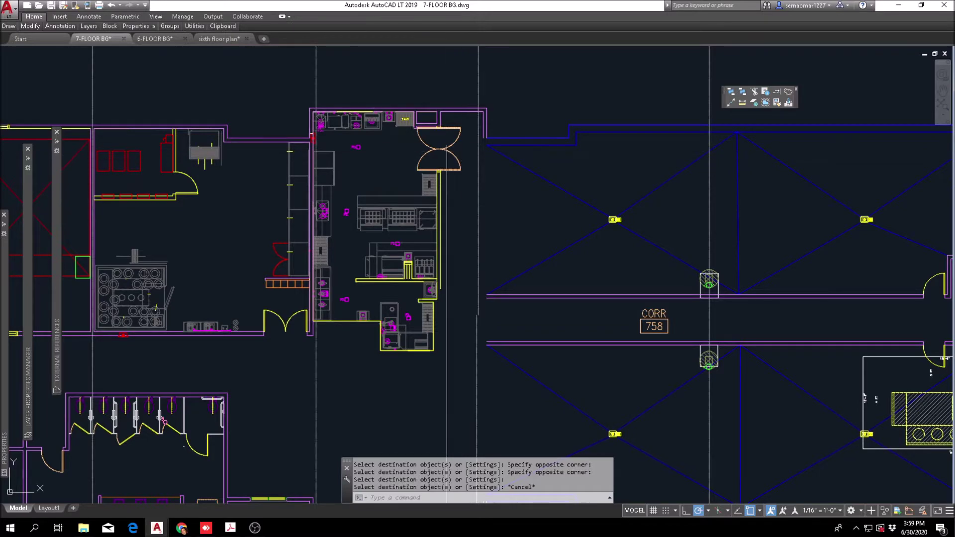
{"action": "key", "text": "Escape"}
{"action": "key", "text": "Escape"}
{"action": "middle_click_drag", "start_coordinate": [532, 221], "coordinate": [521, 242]}
{"action": "key", "text": "Escape"}
Move the double door, the adjoining enclosure walls and the kitchen's east wall lines eastward onto the hall's east wall.
{"action": "scroll", "coordinate": [424, 159], "scroll_direction": "up", "scroll_amount": 4}
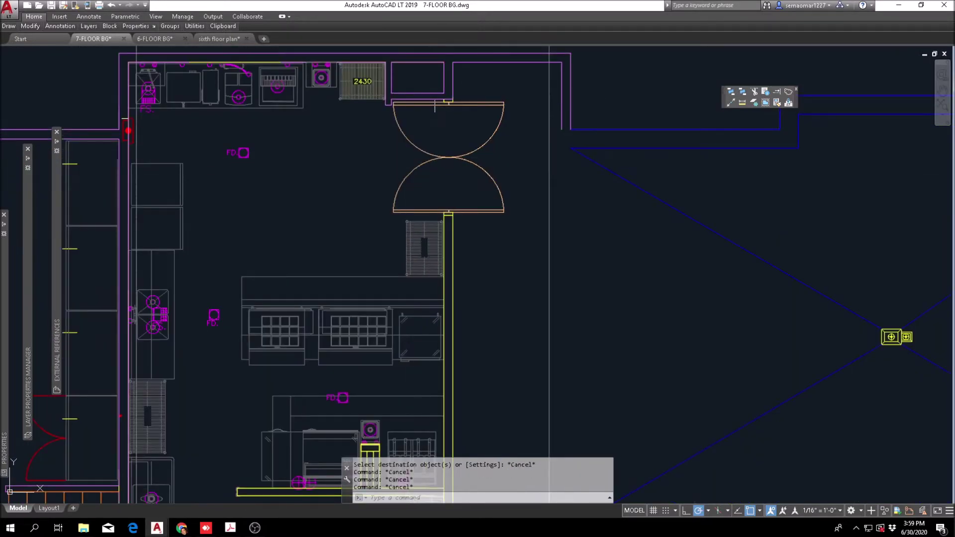
{"action": "type", "text": "m"}
{"action": "key", "text": "Return"}
{"action": "scroll", "coordinate": [447, 206], "scroll_direction": "up", "scroll_amount": 2}
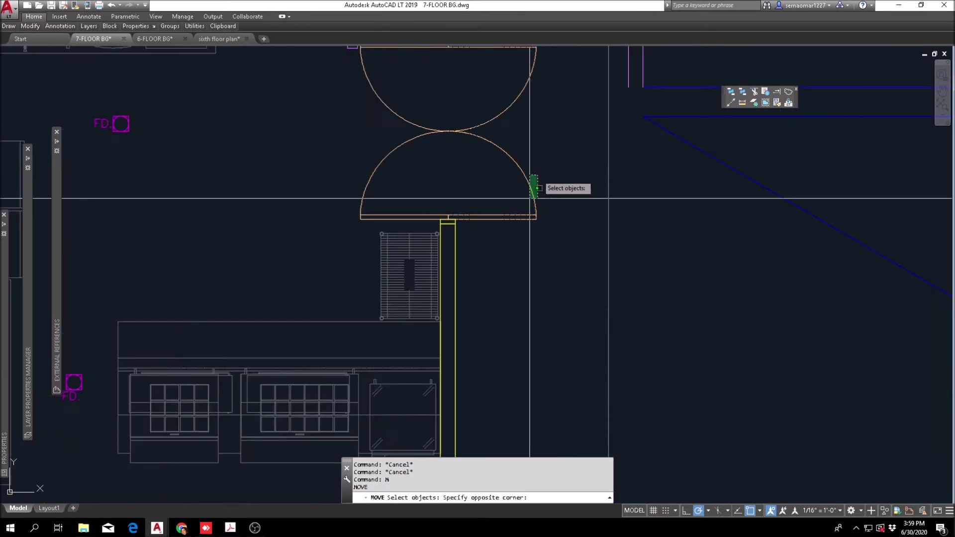
{"action": "left_click", "coordinate": [363, 222]}
{"action": "middle_click_drag", "start_coordinate": [482, 177], "coordinate": [481, 357]}
{"action": "left_click", "coordinate": [537, 209]}
{"action": "left_click", "coordinate": [430, 393]}
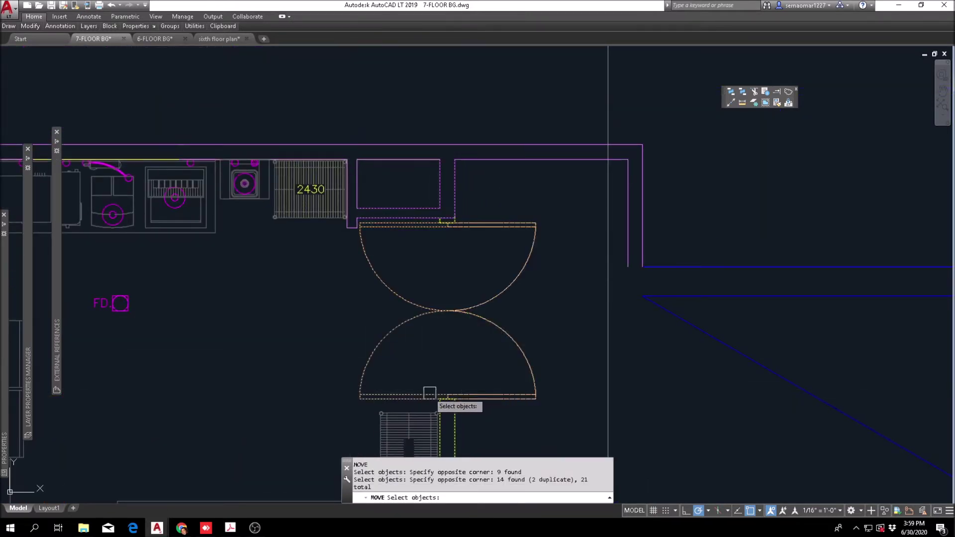
{"action": "left_click", "coordinate": [402, 297]}
{"action": "scroll", "coordinate": [421, 286], "scroll_direction": "down", "scroll_amount": 3}
{"action": "scroll", "coordinate": [462, 266], "scroll_direction": "up", "scroll_amount": 4}
{"action": "left_click", "coordinate": [465, 267]}
{"action": "left_click", "coordinate": [422, 305]}
{"action": "scroll", "coordinate": [435, 282], "scroll_direction": "down", "scroll_amount": 5}
{"action": "scroll", "coordinate": [458, 373], "scroll_direction": "up", "scroll_amount": 8}
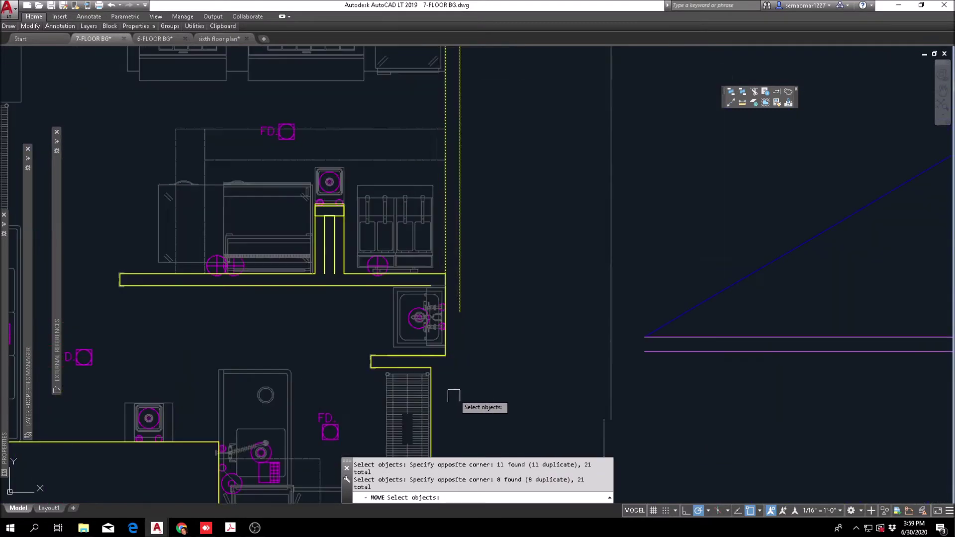
{"action": "left_click", "coordinate": [449, 267]}
{"action": "left_click", "coordinate": [450, 273]}
{"action": "scroll", "coordinate": [490, 304], "scroll_direction": "down", "scroll_amount": 5}
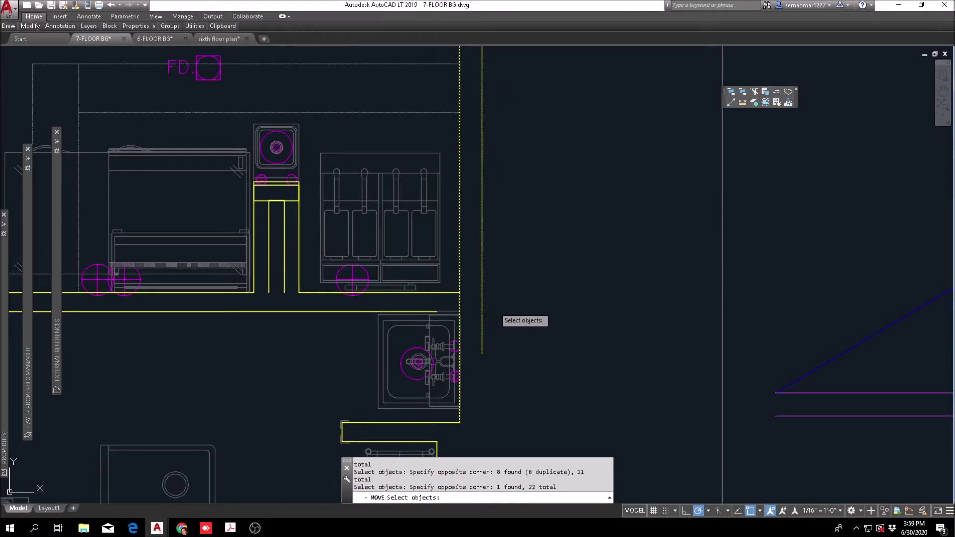
{"action": "scroll", "coordinate": [503, 214], "scroll_direction": "up", "scroll_amount": 5}
{"action": "left_click", "coordinate": [502, 209]}
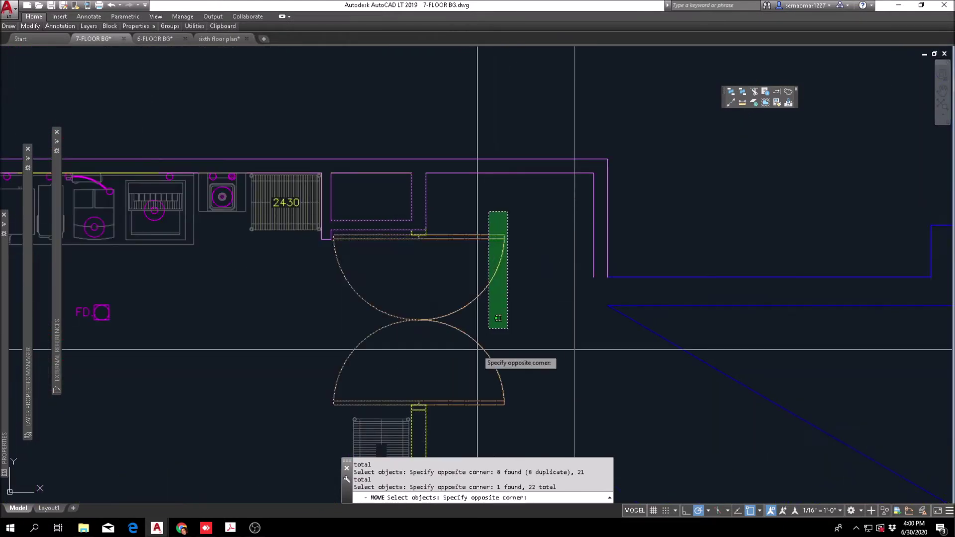
{"action": "left_click", "coordinate": [427, 414]}
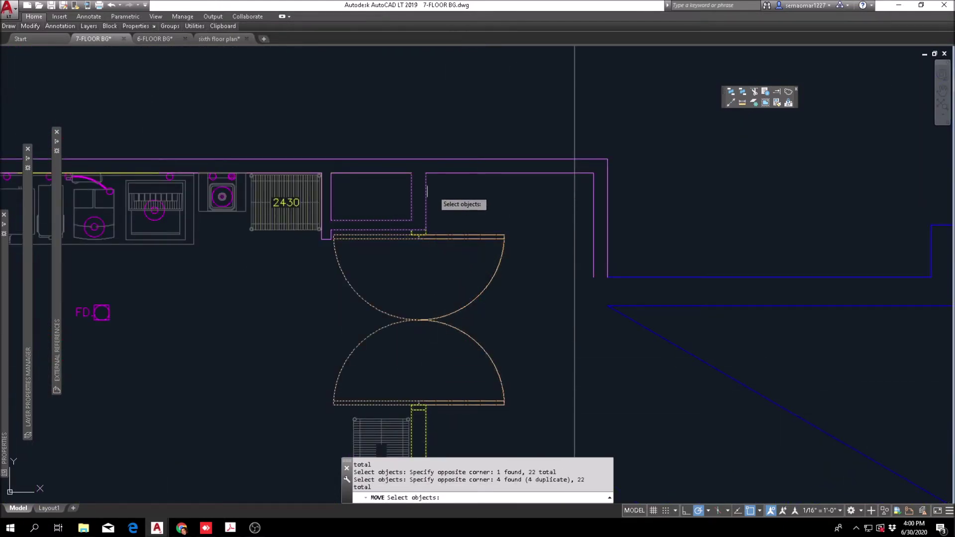
{"action": "scroll", "coordinate": [426, 192], "scroll_direction": "up", "scroll_amount": 4}
{"action": "scroll", "coordinate": [421, 164], "scroll_direction": "down", "scroll_amount": 2}
{"action": "key", "text": "Return"}
{"action": "left_click", "coordinate": [413, 154]}
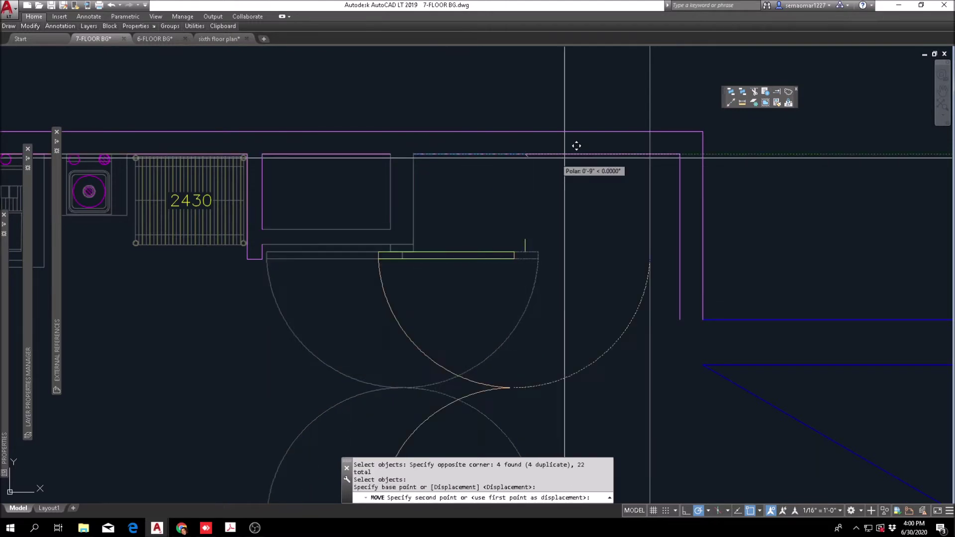
{"action": "left_click", "coordinate": [696, 149]}
{"action": "scroll", "coordinate": [644, 170], "scroll_direction": "down", "scroll_amount": 2}
Move the central cooking equipment, the yellow partition with its stub wall and the hand sink eastward against the relocated east wall.
{"action": "scroll", "coordinate": [642, 211], "scroll_direction": "down", "scroll_amount": 6}
{"action": "middle_click_drag", "start_coordinate": [664, 350], "coordinate": [519, 201]}
{"action": "scroll", "coordinate": [518, 229], "scroll_direction": "up", "scroll_amount": 4}
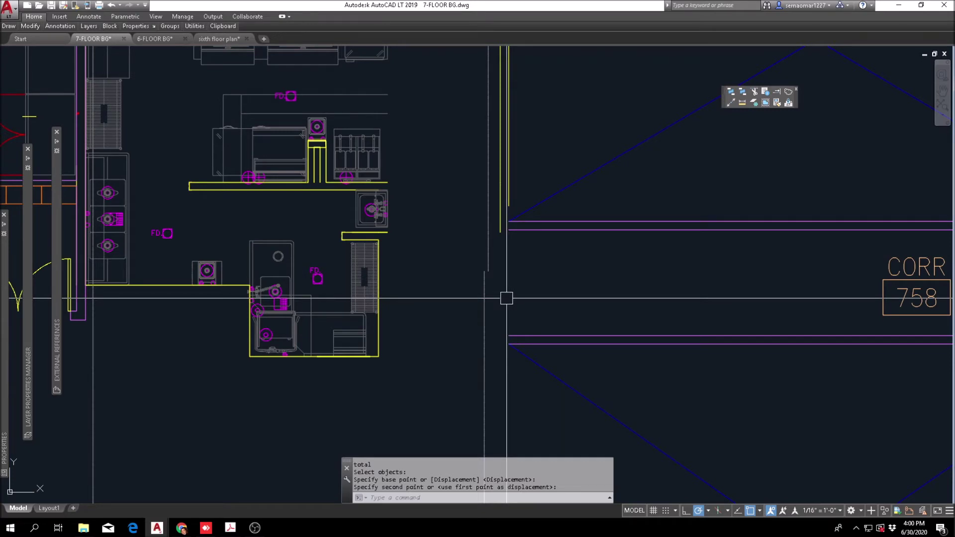
{"action": "scroll", "coordinate": [506, 298], "scroll_direction": "down", "scroll_amount": 4}
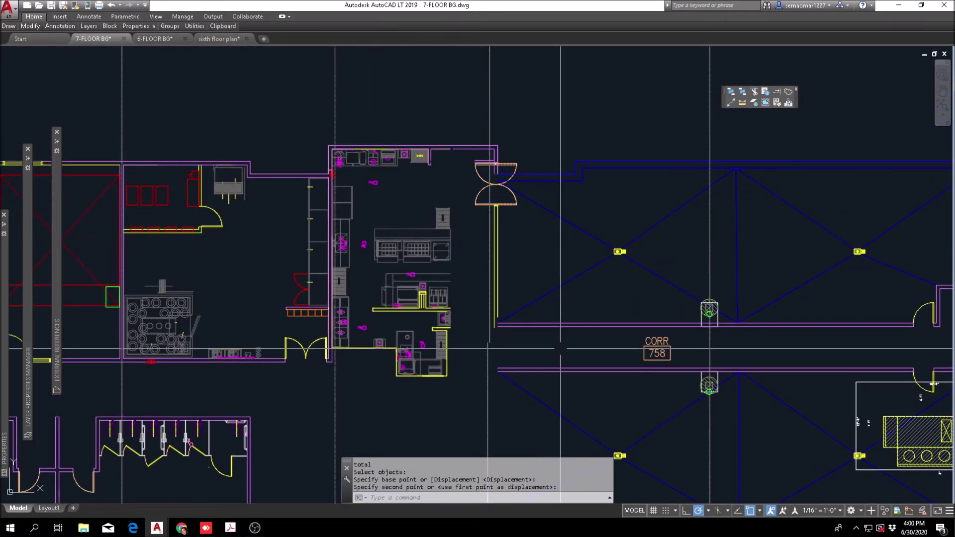
{"action": "scroll", "coordinate": [383, 305], "scroll_direction": "up", "scroll_amount": 4}
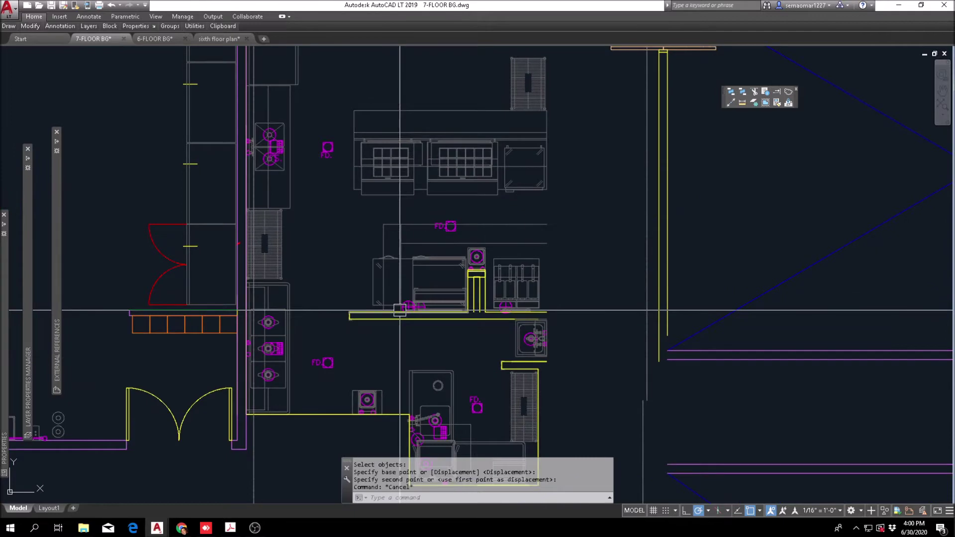
{"action": "scroll", "coordinate": [355, 315], "scroll_direction": "up", "scroll_amount": 4}
{"action": "type", "text": "m"}
{"action": "key", "text": "Return"}
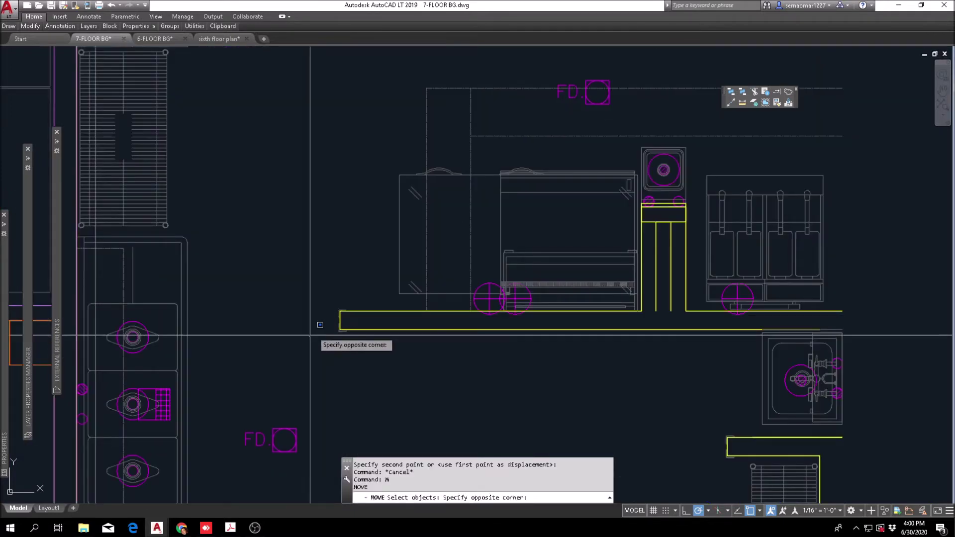
{"action": "scroll", "coordinate": [433, 270], "scroll_direction": "down", "scroll_amount": 7}
{"action": "scroll", "coordinate": [580, 158], "scroll_direction": "up", "scroll_amount": 4}
{"action": "left_click", "coordinate": [638, 139]}
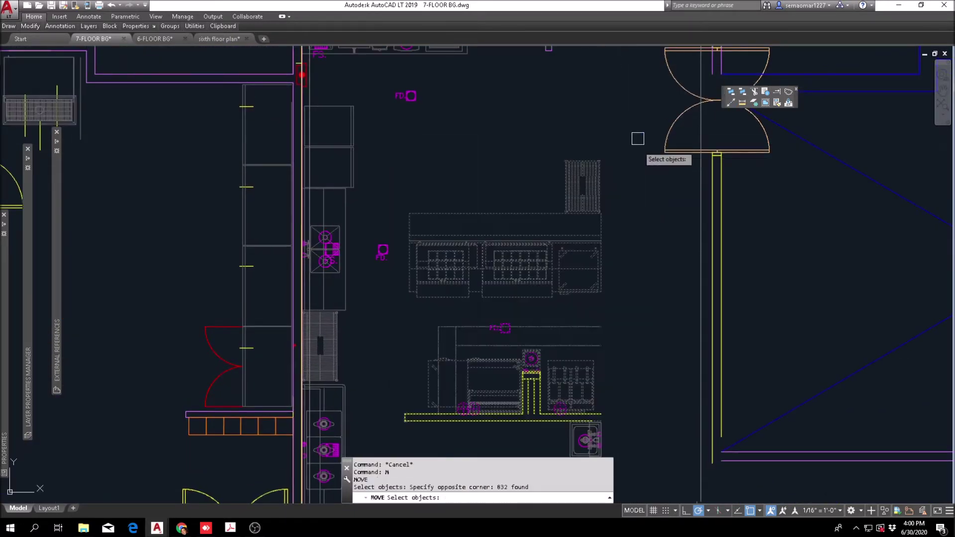
{"action": "scroll", "coordinate": [652, 321], "scroll_direction": "up", "scroll_amount": 6}
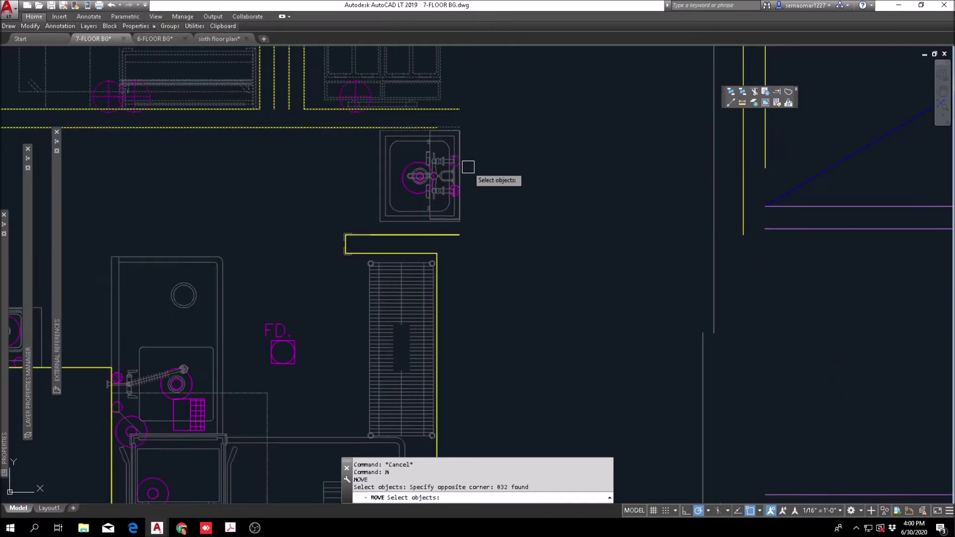
{"action": "scroll", "coordinate": [372, 244], "scroll_direction": "up", "scroll_amount": 4}
{"action": "left_click", "coordinate": [370, 244]}
{"action": "scroll", "coordinate": [405, 241], "scroll_direction": "down", "scroll_amount": 4}
{"action": "left_click", "coordinate": [530, 74]}
{"action": "key", "text": "Return"}
{"action": "left_click", "coordinate": [491, 106]}
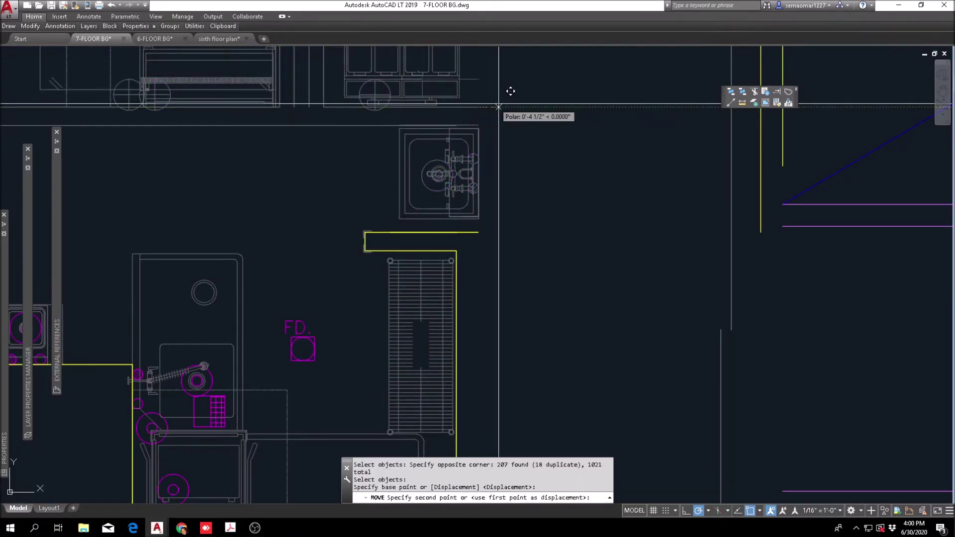
{"action": "mouse_move", "coordinate": [707, 147]}
{"action": "middle_mouse_down"}
{"action": "mouse_move", "coordinate": [584, 205]}
{"action": "mouse_move", "coordinate": [484, 297]}
{"action": "middle_mouse_up"}
{"action": "left_click", "coordinate": [637, 165]}
{"action": "scroll", "coordinate": [632, 199], "scroll_direction": "down", "scroll_amount": 4}
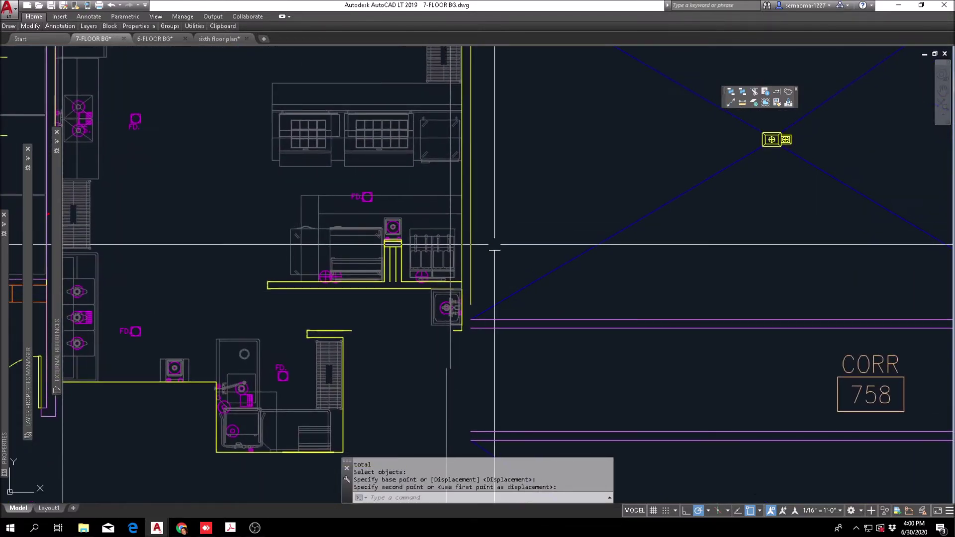
Mirror the whole kitchen about a horizontal line midway between its north and south walls, erasing the source objects.
{"action": "scroll", "coordinate": [494, 242], "scroll_direction": "down", "scroll_amount": 3}
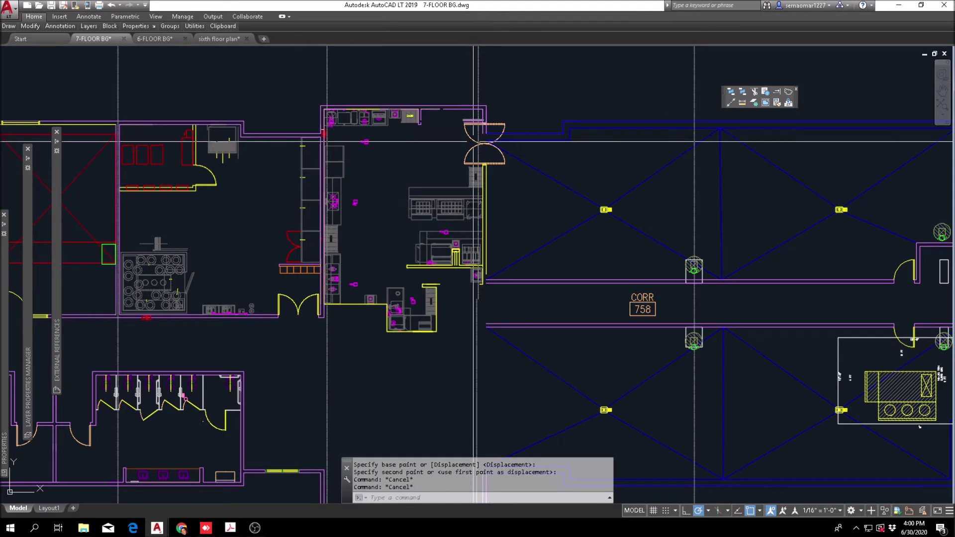
{"action": "middle_click_drag", "start_coordinate": [506, 122], "coordinate": [506, 125]}
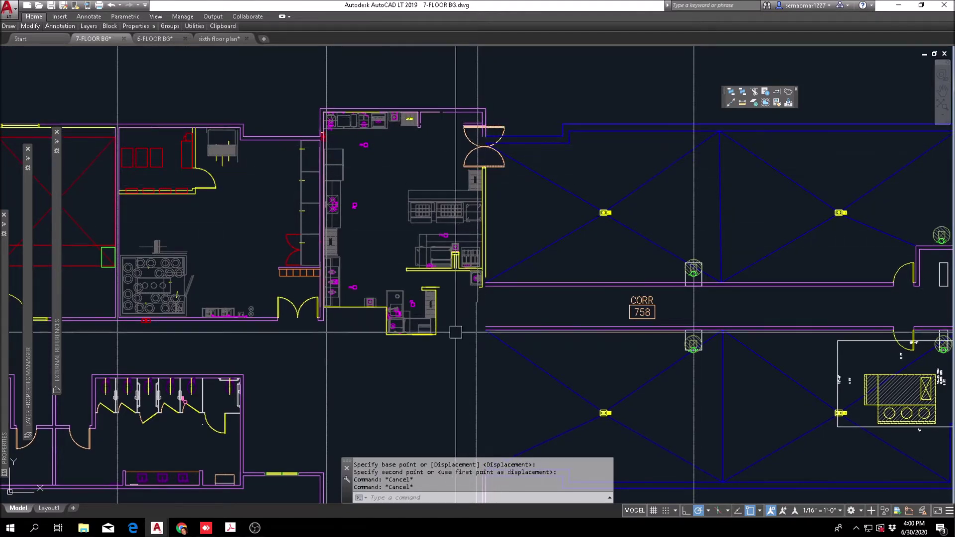
{"action": "scroll", "coordinate": [490, 116], "scroll_direction": "up", "scroll_amount": 2}
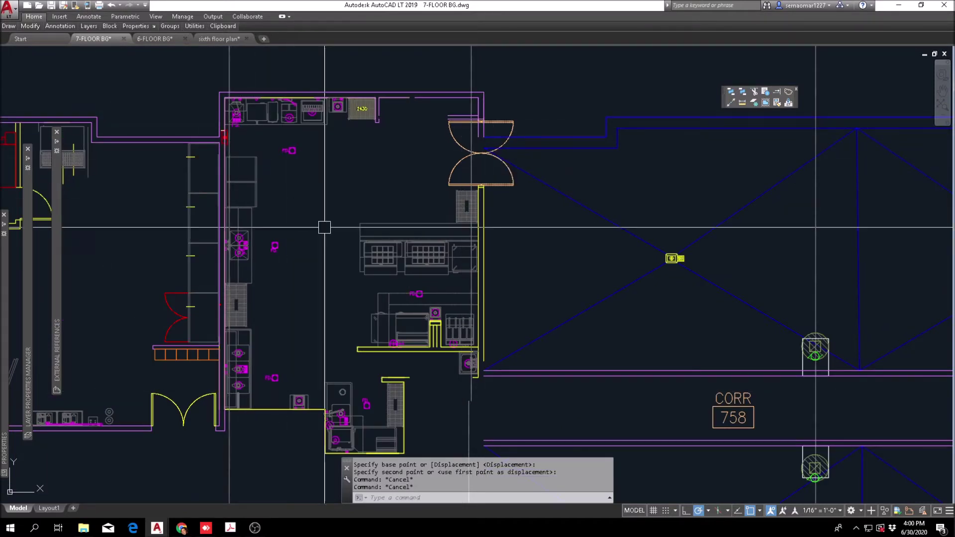
{"action": "key", "text": "Escape"}
{"action": "left_click", "coordinate": [30, 26]}
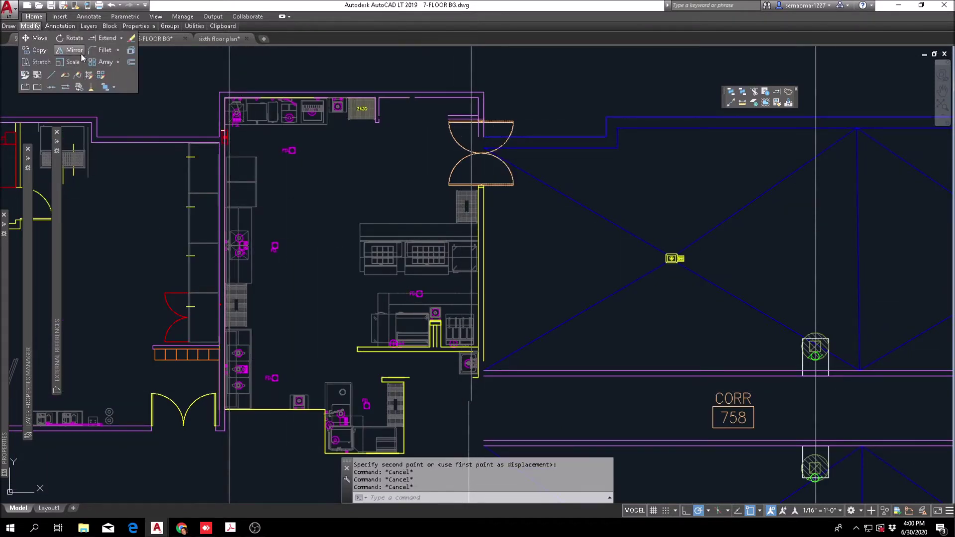
{"action": "left_click", "coordinate": [81, 53]}
{"action": "scroll", "coordinate": [347, 470], "scroll_direction": "up", "scroll_amount": 2}
{"action": "scroll", "coordinate": [285, 417], "scroll_direction": "down", "scroll_amount": 2}
{"action": "left_click", "coordinate": [271, 443]}
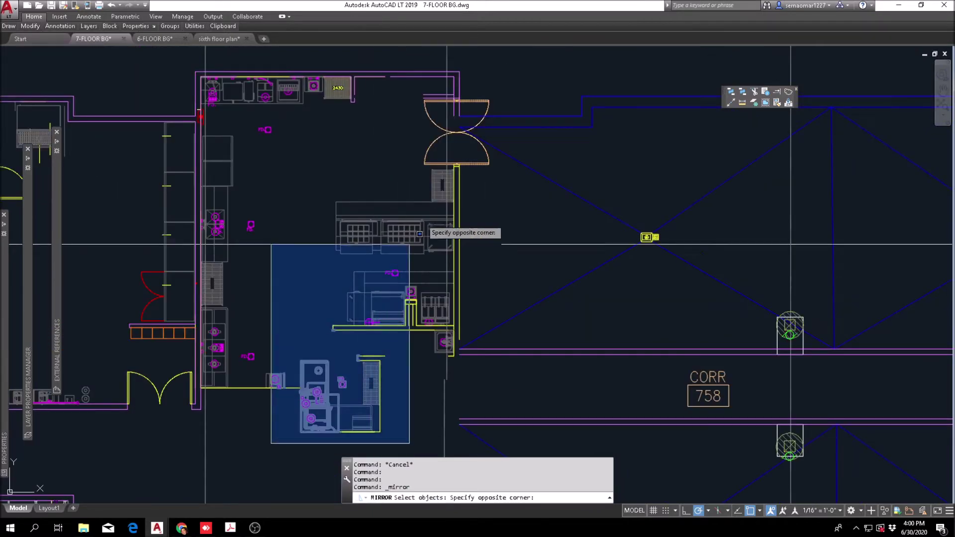
{"action": "left_click", "coordinate": [503, 59]}
{"action": "scroll", "coordinate": [205, 402], "scroll_direction": "up", "scroll_amount": 3}
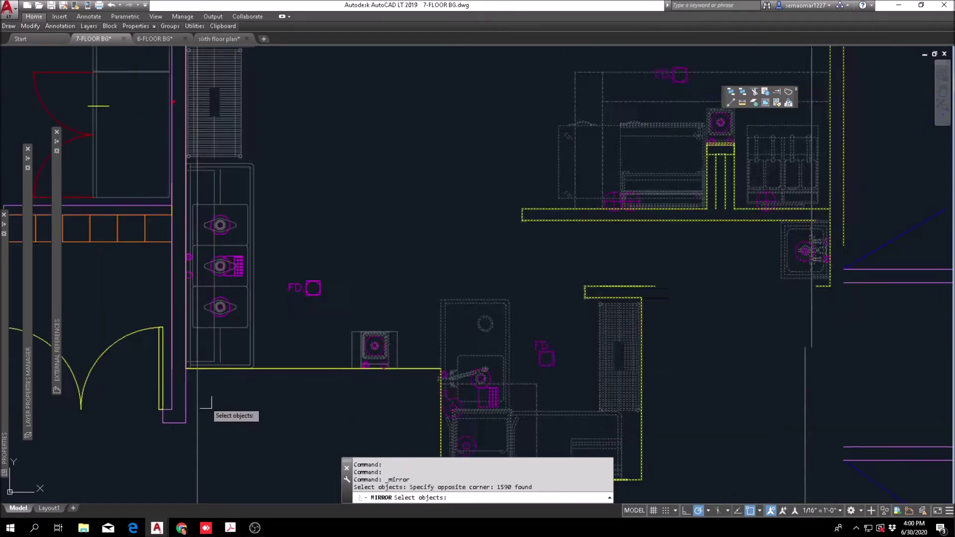
{"action": "scroll", "coordinate": [206, 403], "scroll_direction": "up", "scroll_amount": 3}
{"action": "scroll", "coordinate": [155, 342], "scroll_direction": "down", "scroll_amount": 3}
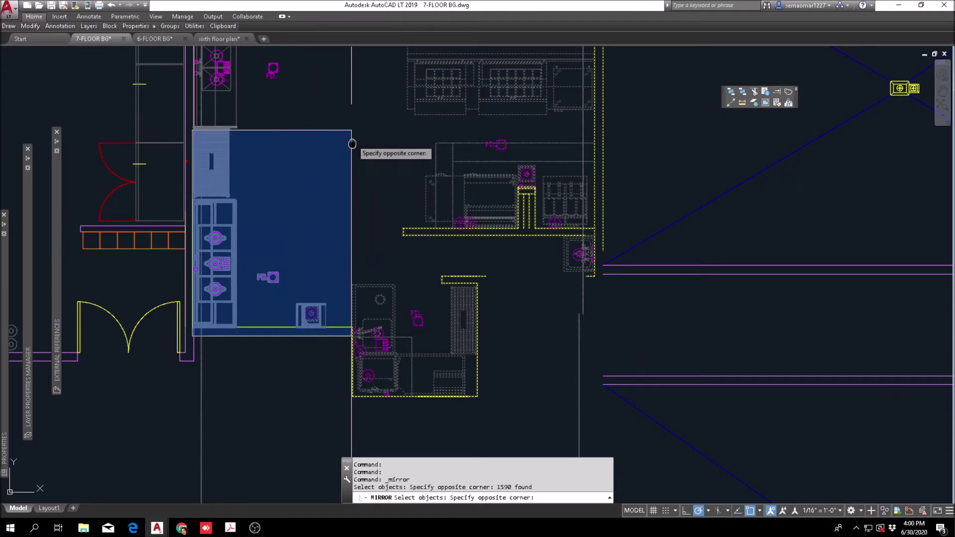
{"action": "scroll", "coordinate": [377, 159], "scroll_direction": "up", "scroll_amount": 3}
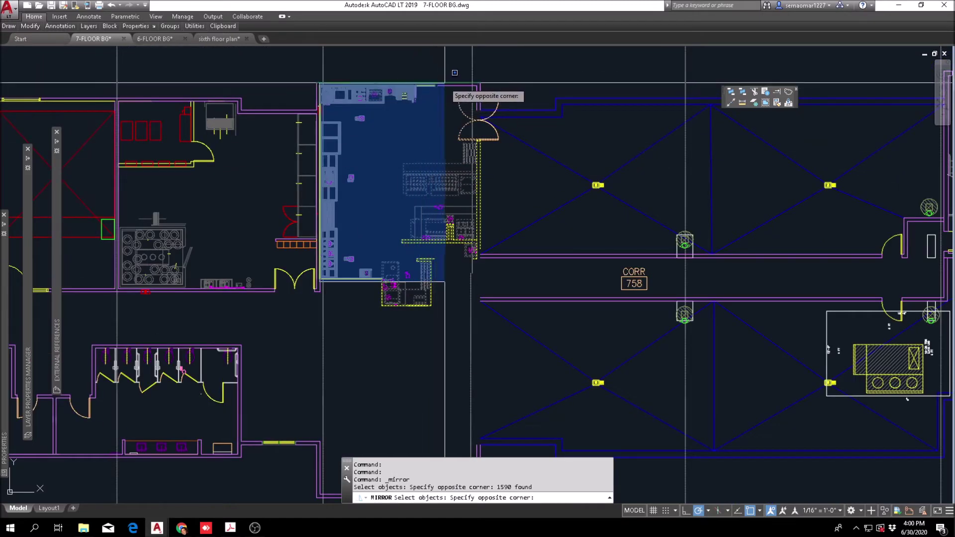
{"action": "left_click", "coordinate": [437, 85]}
{"action": "scroll", "coordinate": [463, 111], "scroll_direction": "up", "scroll_amount": 3}
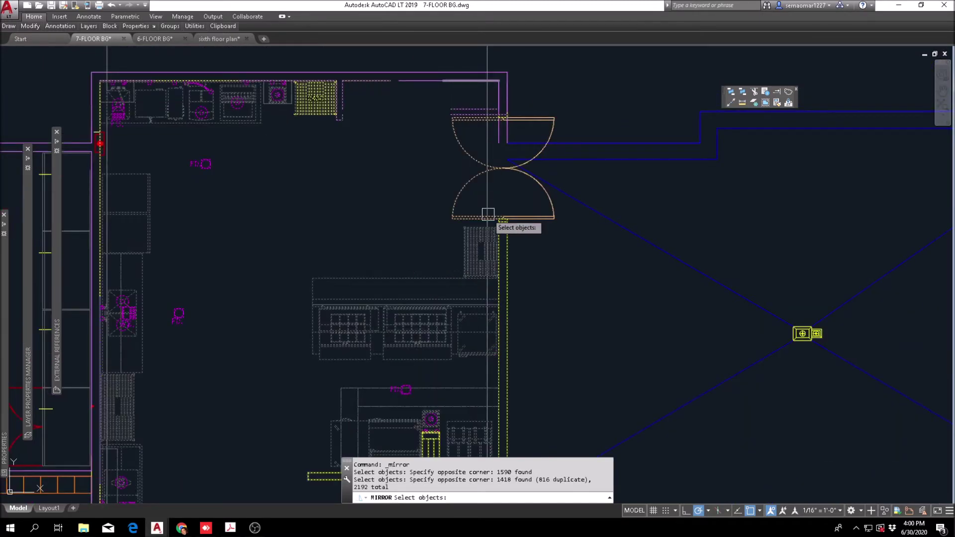
{"action": "scroll", "coordinate": [511, 212], "scroll_direction": "down", "scroll_amount": 5}
{"action": "key", "text": "Return"}
{"action": "right_click", "coordinate": [447, 87], "text": "shift"}
{"action": "left_click", "coordinate": [487, 114]}
{"action": "scroll", "coordinate": [424, 196], "scroll_direction": "up", "scroll_amount": 3}
{"action": "scroll", "coordinate": [359, 150], "scroll_direction": "up", "scroll_amount": 2}
{"action": "left_click", "coordinate": [392, 98]}
{"action": "scroll", "coordinate": [422, 104], "scroll_direction": "down", "scroll_amount": 1}
{"action": "scroll", "coordinate": [422, 104], "scroll_direction": "down", "scroll_amount": 2}
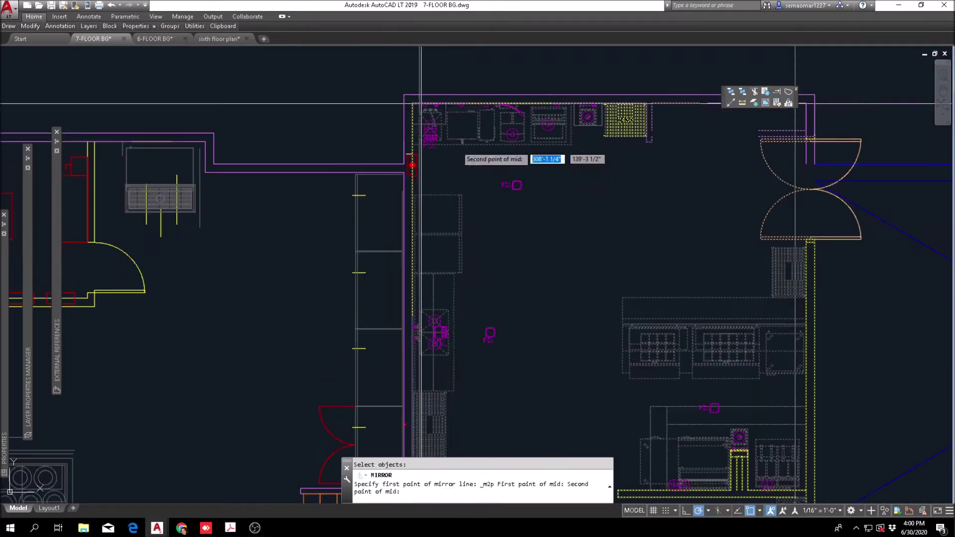
{"action": "middle_click_drag", "start_coordinate": [449, 340], "coordinate": [447, 123]}
{"action": "scroll", "coordinate": [419, 382], "scroll_direction": "up", "scroll_amount": 2}
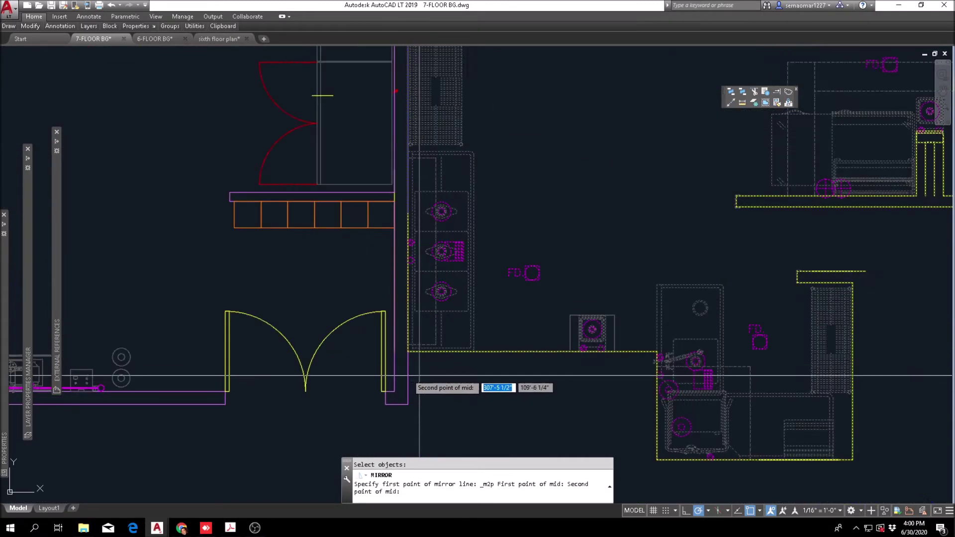
{"action": "left_click", "coordinate": [394, 351]}
{"action": "scroll", "coordinate": [394, 352], "scroll_direction": "down", "scroll_amount": 5}
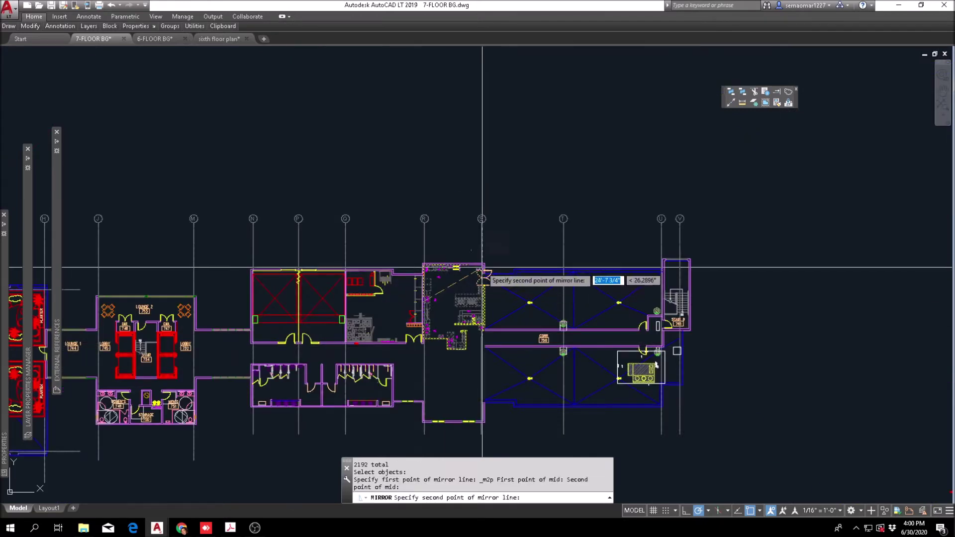
{"action": "scroll", "coordinate": [427, 302], "scroll_direction": "up", "scroll_amount": 4}
{"action": "left_click", "coordinate": [470, 300]}
{"action": "type", "text": "y"}
{"action": "key", "text": "Return"}
{"action": "key", "text": "Escape"}
{"action": "key", "text": "Escape"}
{"action": "middle_click_drag", "start_coordinate": [632, 406], "coordinate": [515, 297]}
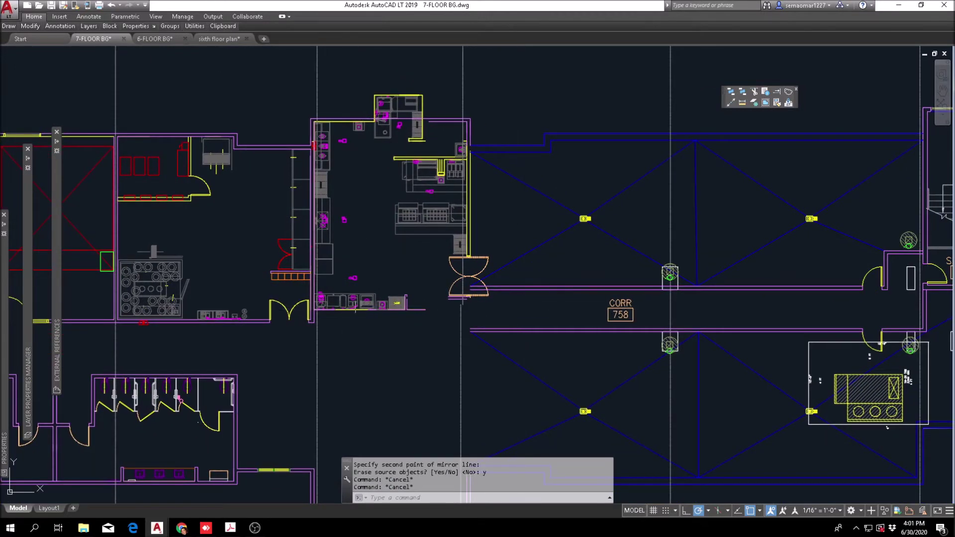
Move the mirrored south appliance row, with its 2430 shelf and wall line, perpendicularly south to the inner wall face beside the yellow double door.
{"action": "scroll", "coordinate": [318, 328], "scroll_direction": "up", "scroll_amount": 4}
{"action": "type", "text": "m"}
{"action": "key", "text": "Return"}
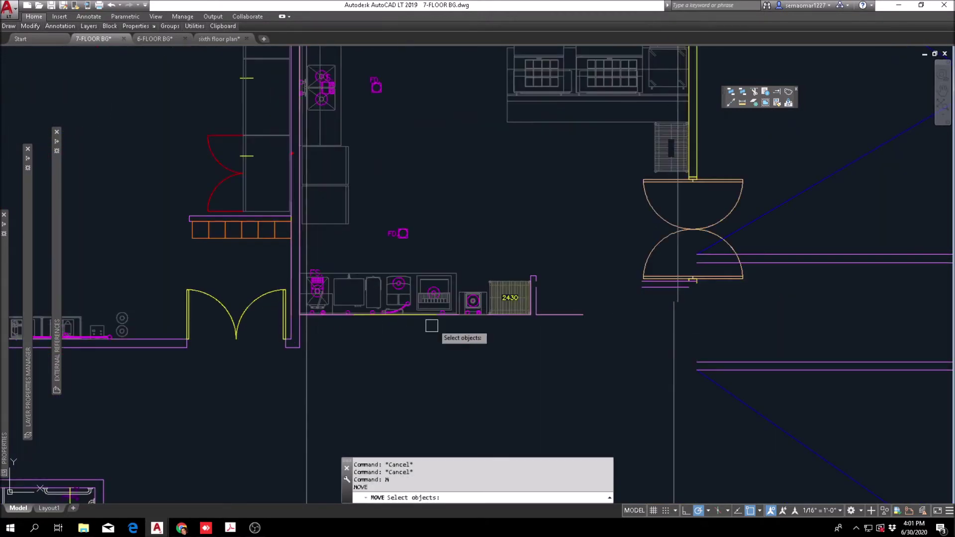
{"action": "left_click", "coordinate": [587, 273]}
{"action": "left_click", "coordinate": [300, 322]}
{"action": "scroll", "coordinate": [297, 322], "scroll_direction": "up", "scroll_amount": 6}
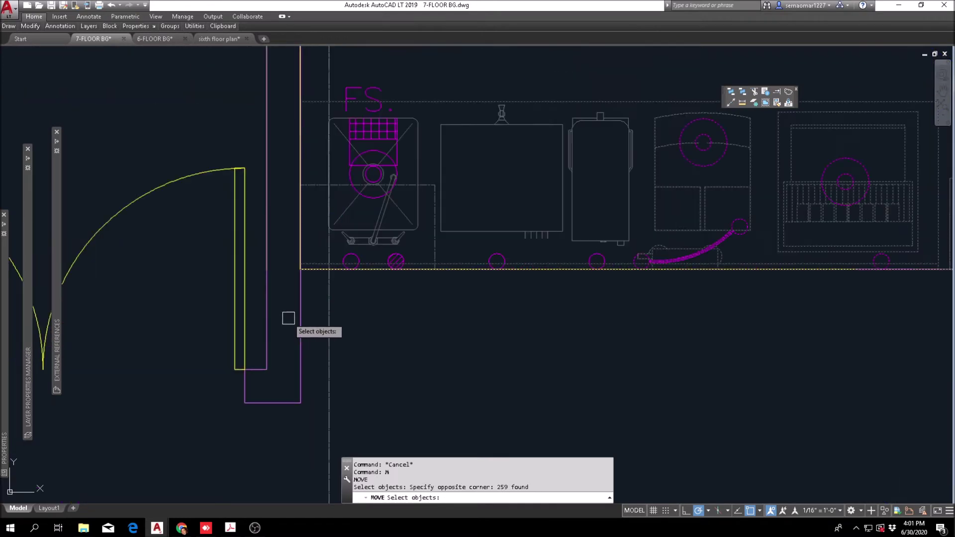
{"action": "scroll", "coordinate": [308, 318], "scroll_direction": "down", "scroll_amount": 4}
{"action": "left_click", "coordinate": [314, 313]}
{"action": "left_click", "coordinate": [709, 205]}
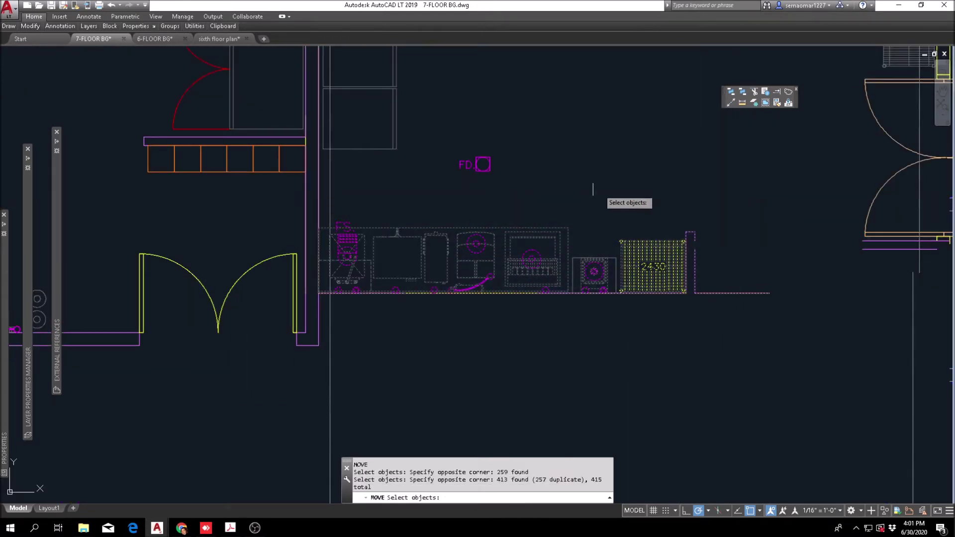
{"action": "scroll", "coordinate": [320, 310], "scroll_direction": "up", "scroll_amount": 6}
{"action": "key", "text": "Return"}
{"action": "left_click", "coordinate": [318, 293]}
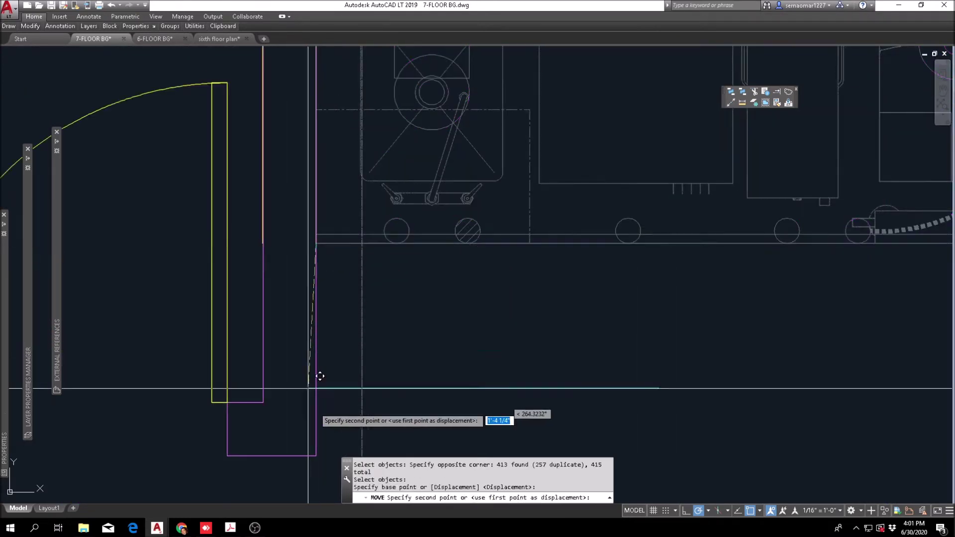
{"action": "right_click", "coordinate": [316, 414], "text": "shift"}
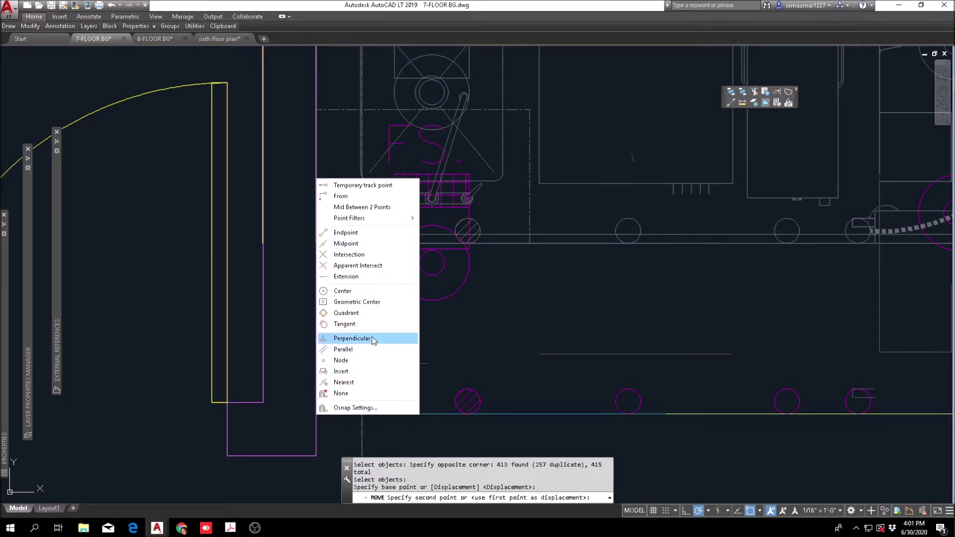
{"action": "left_click", "coordinate": [350, 338]}
{"action": "key", "text": "Escape"}
{"action": "key", "text": "Escape"}
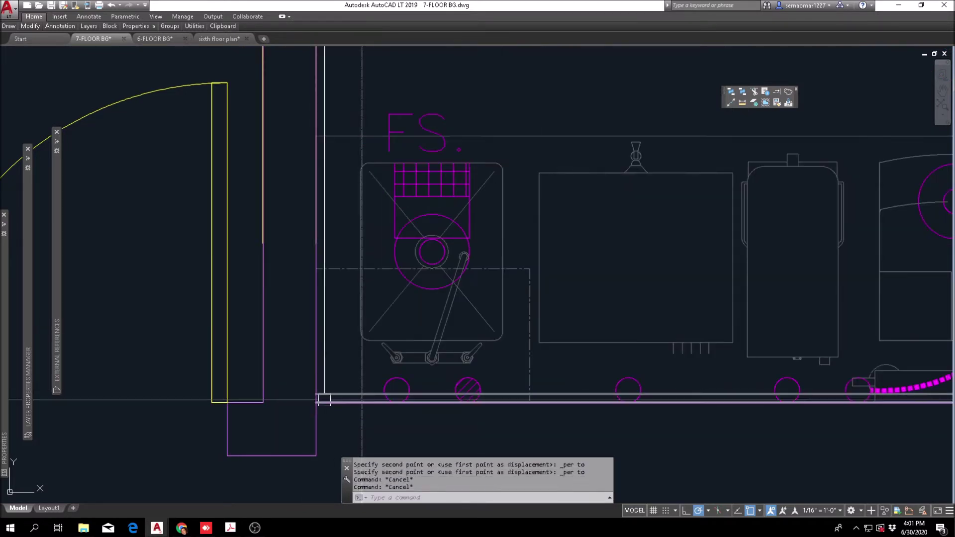
Draw a vertical construction line through the east end of the kitchen's inner south wall line.
{"action": "scroll", "coordinate": [324, 400], "scroll_direction": "down", "scroll_amount": 4}
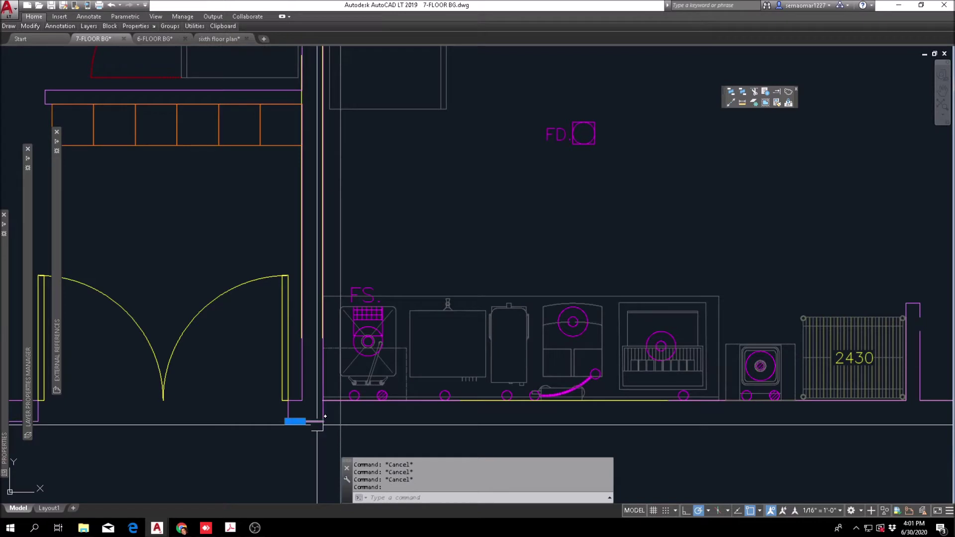
{"action": "scroll", "coordinate": [388, 379], "scroll_direction": "down", "scroll_amount": 3}
{"action": "left_click", "coordinate": [731, 103]}
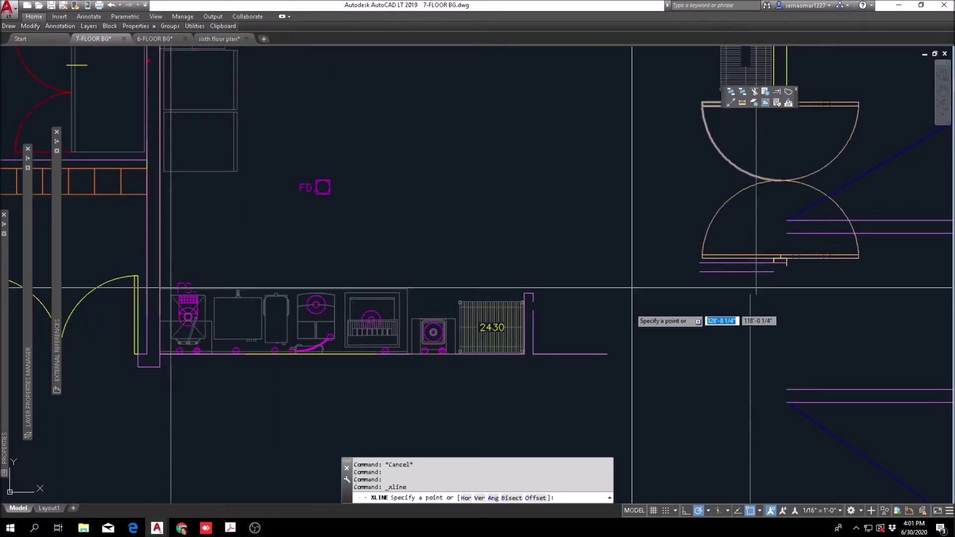
{"action": "type", "text": "v"}
{"action": "key", "text": "Return"}
{"action": "key", "text": "Escape"}
{"action": "key", "text": "Escape"}
{"action": "key", "text": "Escape"}
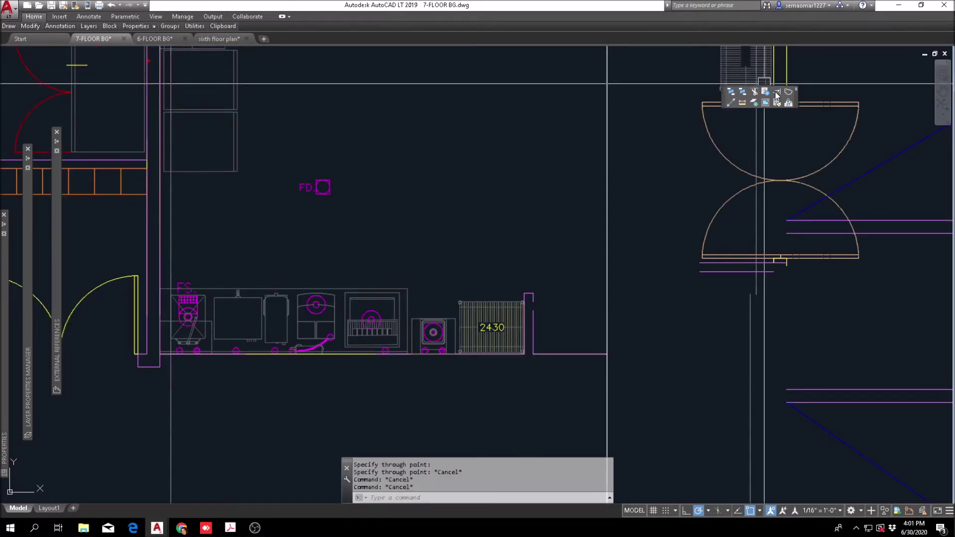
Extend the outer south wall line beside the yellow double door east to the vertical construction line.
{"action": "left_click", "coordinate": [777, 92]}
{"action": "left_click", "coordinate": [624, 183]}
{"action": "left_click", "coordinate": [539, 214]}
{"action": "scroll", "coordinate": [214, 342], "scroll_direction": "up", "scroll_amount": 2}
{"action": "key", "text": "Return"}
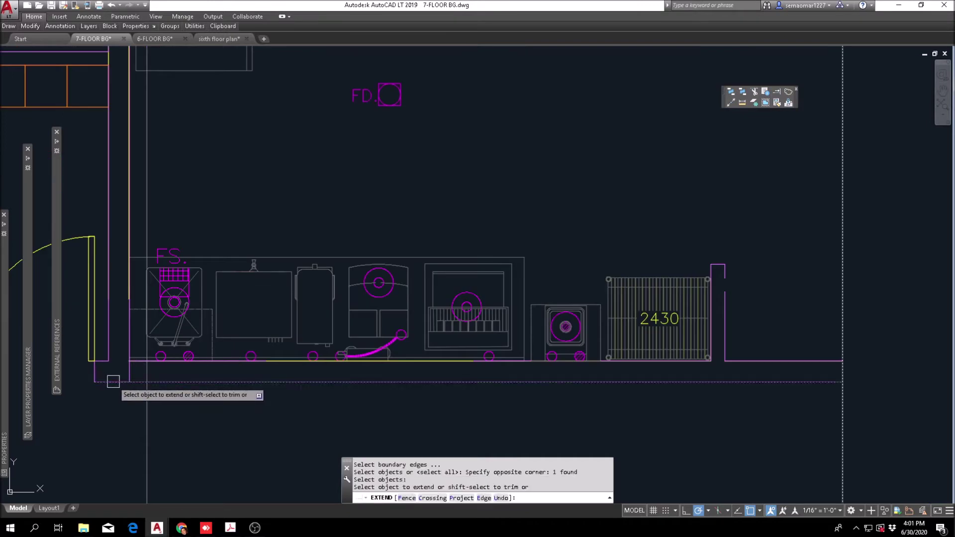
{"action": "left_click", "coordinate": [113, 382]}
{"action": "key", "text": "Escape"}
{"action": "key", "text": "Escape"}
{"action": "scroll", "coordinate": [751, 373], "scroll_direction": "down", "scroll_amount": 4}
Trim the leftover wall segment crossing the south wall thickness where the kitchen's west partition meets it.
{"action": "type", "text": "tr"}
{"action": "key", "text": "Return"}
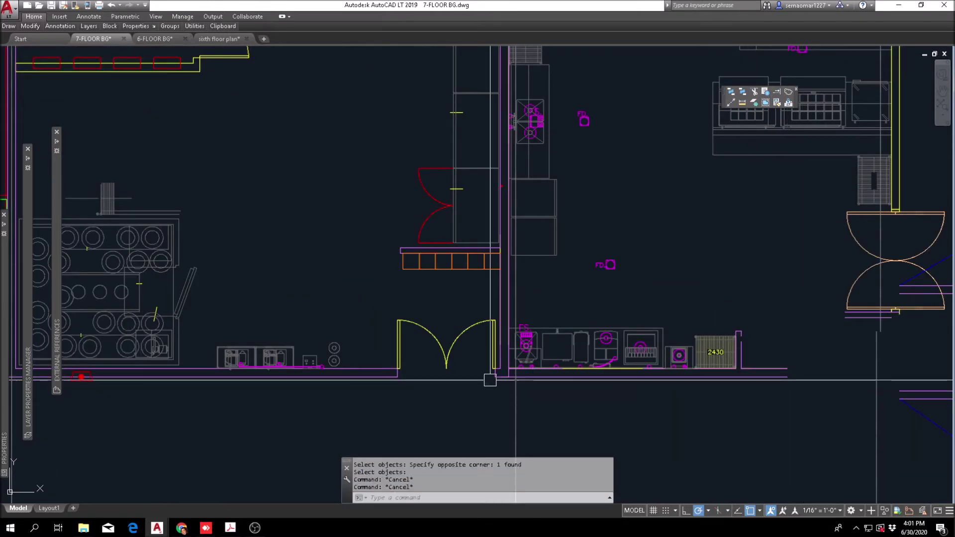
{"action": "scroll", "coordinate": [490, 380], "scroll_direction": "up", "scroll_amount": 6}
{"action": "left_click", "coordinate": [584, 396]}
{"action": "left_click", "coordinate": [552, 324]}
{"action": "key", "text": "Return"}
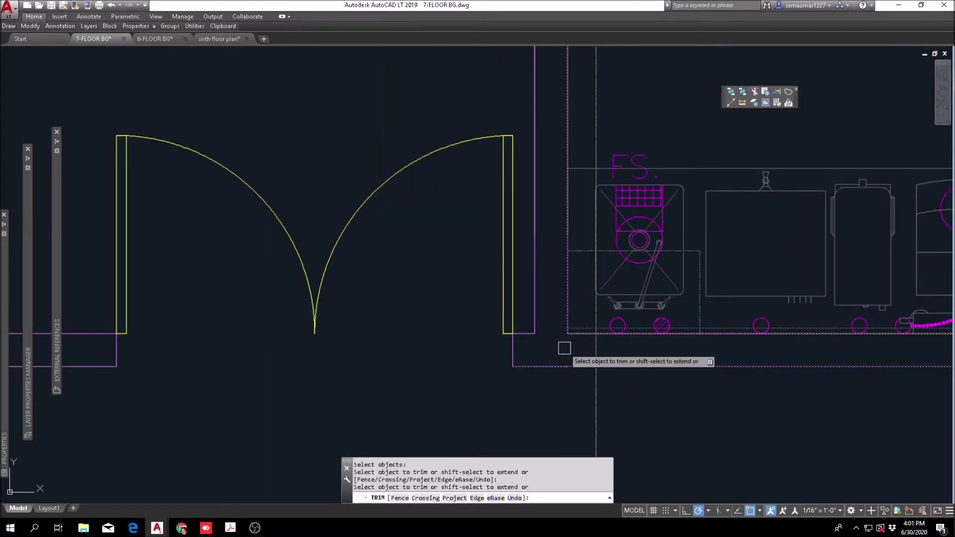
{"action": "left_click", "coordinate": [562, 345]}
{"action": "scroll", "coordinate": [562, 345], "scroll_direction": "down", "scroll_amount": 4}
{"action": "key", "text": "Escape"}
{"action": "key", "text": "Escape"}
{"action": "key", "text": "Escape"}
{"action": "key", "text": "Escape"}
{"action": "scroll", "coordinate": [486, 305], "scroll_direction": "down", "scroll_amount": 5}
{"action": "scroll", "coordinate": [483, 301], "scroll_direction": "up", "scroll_amount": 5}
{"action": "scroll", "coordinate": [547, 285], "scroll_direction": "down", "scroll_amount": 2}
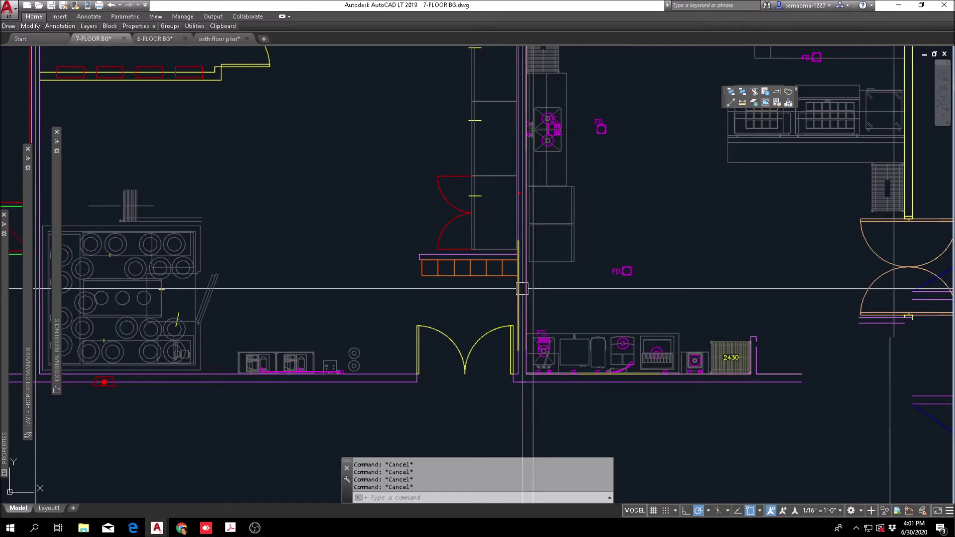
{"action": "type", "text": "m"}
{"action": "key", "text": "Return"}
{"action": "scroll", "coordinate": [501, 274], "scroll_direction": "up", "scroll_amount": 6}
{"action": "left_click", "coordinate": [532, 244]}
{"action": "left_click", "coordinate": [117, 314]}
{"action": "middle_click_drag", "start_coordinate": [328, 228], "coordinate": [421, 228]}
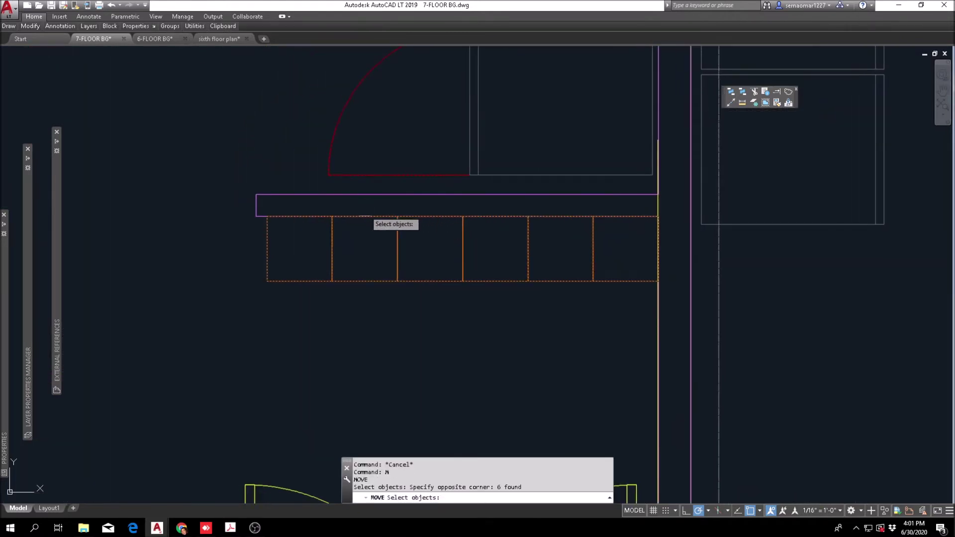
{"action": "scroll", "coordinate": [327, 214], "scroll_direction": "up", "scroll_amount": 2}
{"action": "left_click", "coordinate": [340, 202]}
{"action": "left_click", "coordinate": [302, 240]}
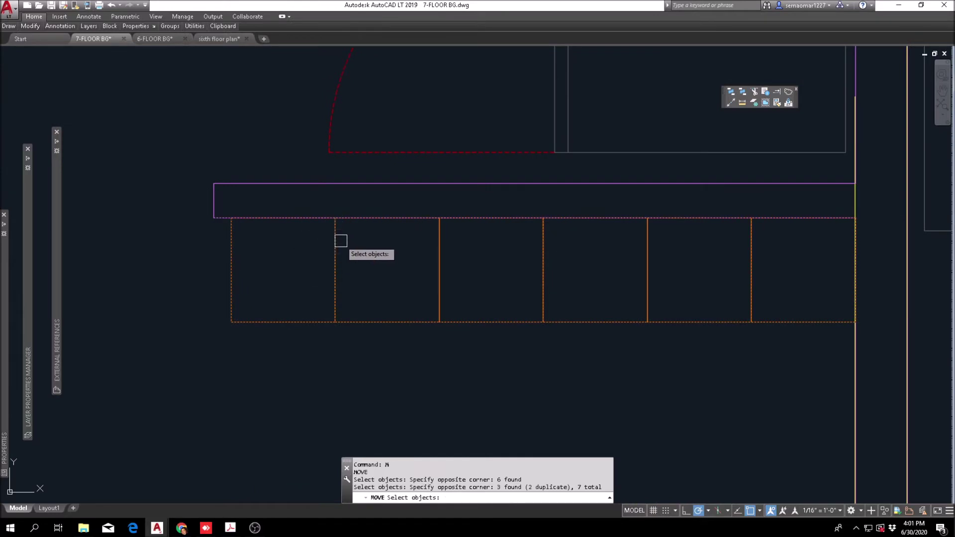
{"action": "key", "text": "Escape"}
{"action": "key", "text": "Escape"}
Copy the six orange cabinets and their adjoining wall outline from above the double door into the open hall.
{"action": "mouse_move", "coordinate": [35, 28]}
{"action": "left_click", "coordinate": [35, 50]}
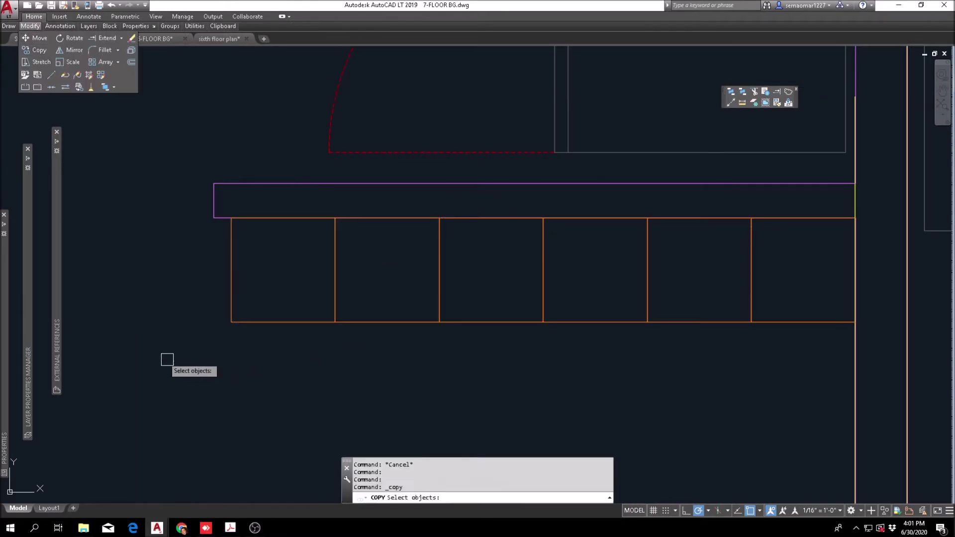
{"action": "left_click", "coordinate": [164, 361]}
{"action": "left_click", "coordinate": [852, 168]}
{"action": "scroll", "coordinate": [756, 256], "scroll_direction": "down", "scroll_amount": 5}
{"action": "key", "text": "Return"}
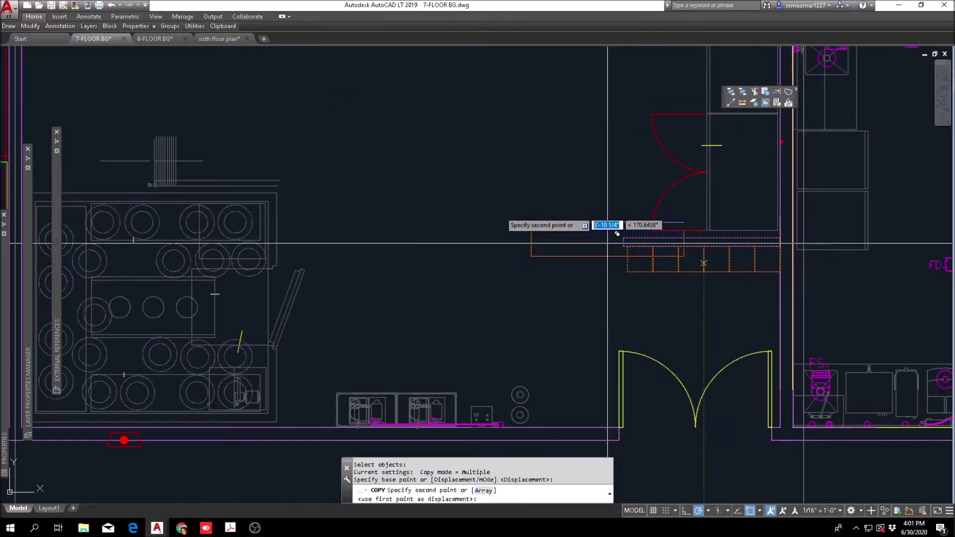
{"action": "left_click", "coordinate": [623, 239]}
{"action": "scroll", "coordinate": [481, 207], "scroll_direction": "down", "scroll_amount": 2}
{"action": "scroll", "coordinate": [518, 273], "scroll_direction": "up", "scroll_amount": 2}
{"action": "left_click", "coordinate": [480, 257]}
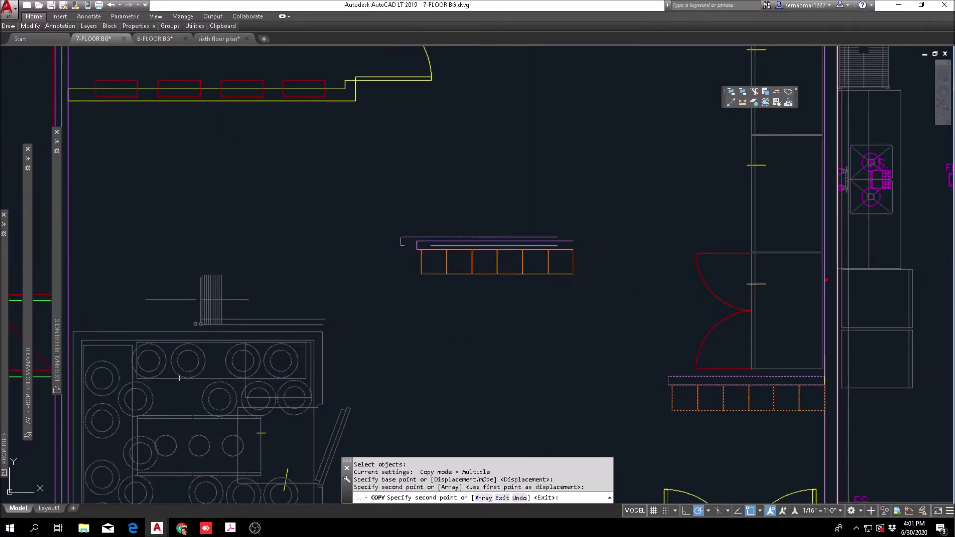
{"action": "key", "text": "Escape"}
{"action": "key", "text": "Escape"}
Rotate the copied cabinet row and wall outline upright so the cabinets run north-south.
{"action": "key", "text": "Return"}
{"action": "left_click", "coordinate": [411, 282]}
{"action": "left_click", "coordinate": [590, 203]}
{"action": "key", "text": "Return"}
{"action": "left_click", "coordinate": [471, 221]}
{"action": "left_click", "coordinate": [471, 211]}
{"action": "scroll", "coordinate": [547, 130], "scroll_direction": "down", "scroll_amount": 3}
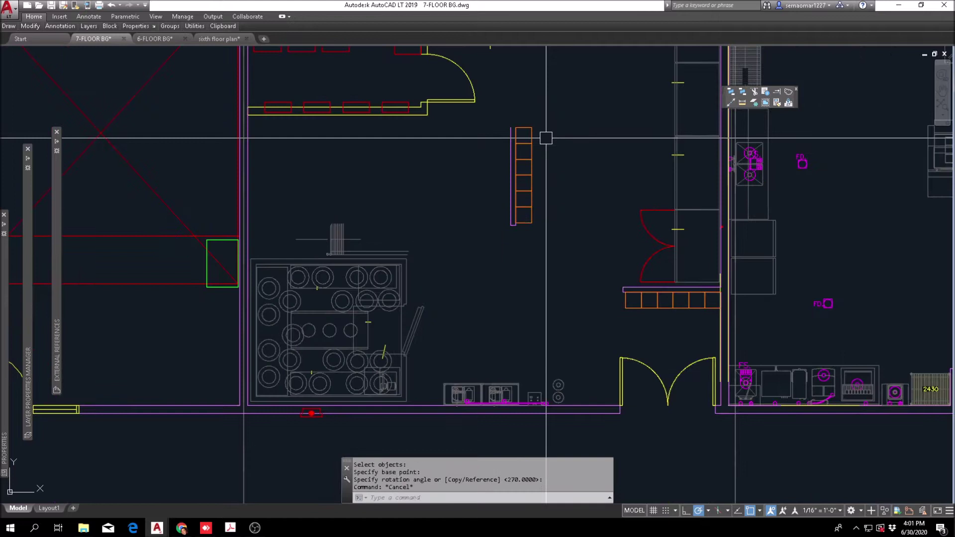
Move the six upright orange cabinets west against the hall's west wall, below the yellow room.
{"action": "type", "text": "m"}
{"action": "key", "text": "Return"}
{"action": "left_click", "coordinate": [547, 130]}
{"action": "left_click", "coordinate": [532, 230]}
{"action": "key", "text": "Return"}
{"action": "left_click", "coordinate": [534, 176]}
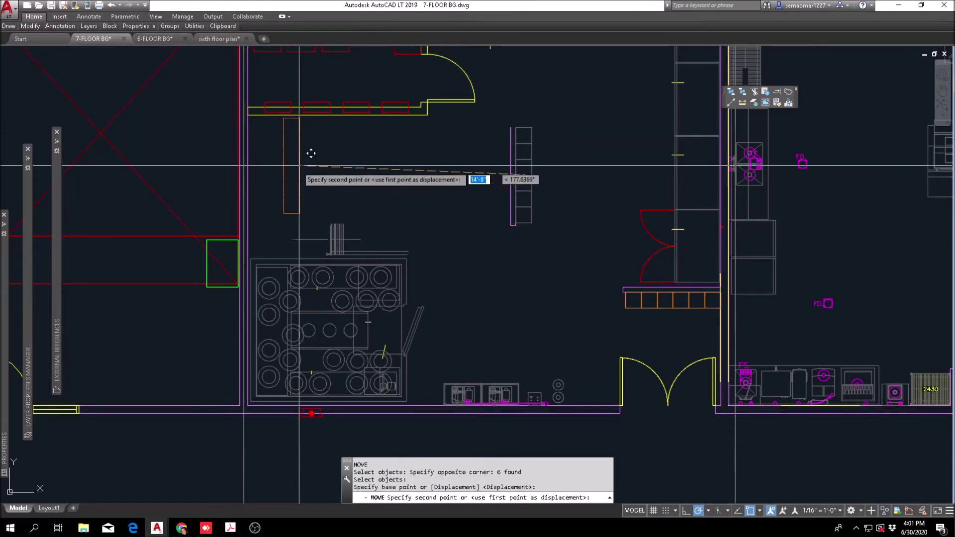
{"action": "left_click", "coordinate": [265, 170]}
{"action": "key", "text": "Escape"}
{"action": "key", "text": "Escape"}
Erase the copied wall outline left standing in the middle of the hall.
{"action": "type", "text": "e"}
{"action": "key", "text": "Return"}
{"action": "left_click", "coordinate": [545, 129]}
{"action": "left_click", "coordinate": [505, 249]}
{"action": "key", "text": "Return"}
{"action": "key", "text": "Escape"}
Erase the original orange cabinet row above the yellow double door, keeping its wall outline.
{"action": "scroll", "coordinate": [722, 308], "scroll_direction": "up", "scroll_amount": 5}
{"action": "type", "text": "e"}
{"action": "key", "text": "Return"}
{"action": "left_click", "coordinate": [689, 281]}
{"action": "left_click", "coordinate": [286, 324]}
{"action": "middle_click_drag", "start_coordinate": [633, 293], "coordinate": [474, 249]}
{"action": "key", "text": "Escape"}
{"action": "scroll", "coordinate": [467, 239], "scroll_direction": "down", "scroll_amount": 3}
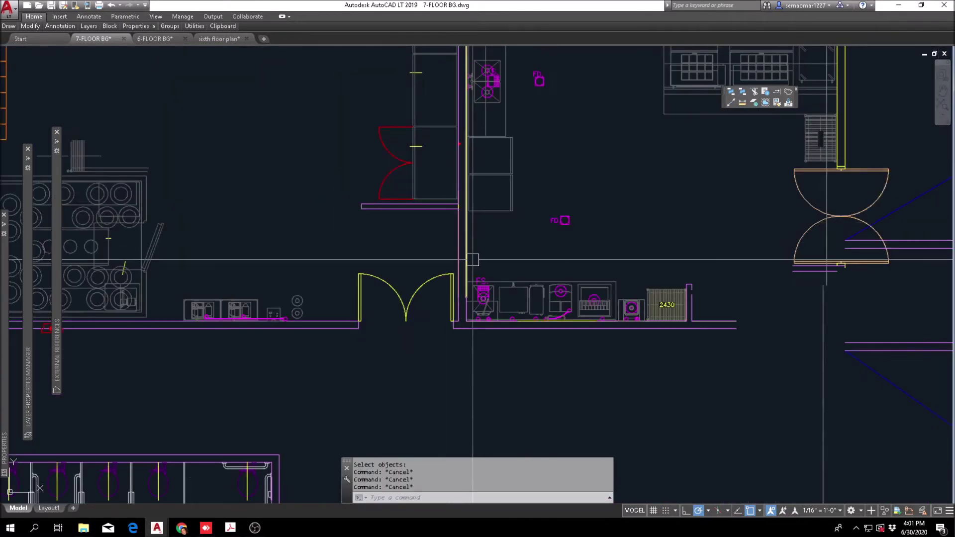
{"action": "scroll", "coordinate": [470, 258], "scroll_direction": "up", "scroll_amount": 2}
{"action": "type", "text": "l"}
{"action": "key", "text": "Return"}
{"action": "scroll", "coordinate": [440, 162], "scroll_direction": "up", "scroll_amount": 2}
{"action": "left_click", "coordinate": [440, 162]}
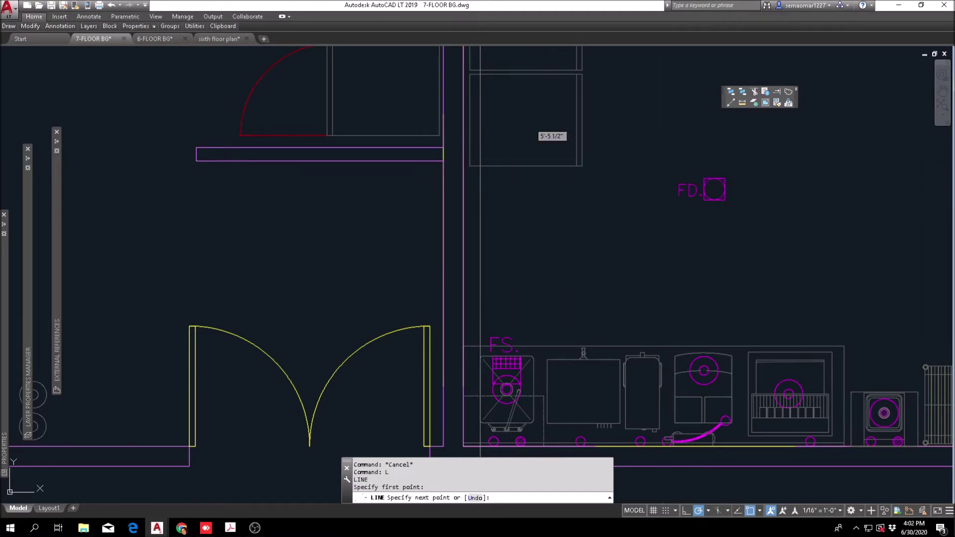
{"action": "key", "text": "Escape"}
{"action": "left_click", "coordinate": [664, 163]}
{"action": "key", "text": "Escape"}
Draw a horizontal line from the stub wall's lower east corner eastward across the kitchen's west partition.
{"action": "key", "text": "Return"}
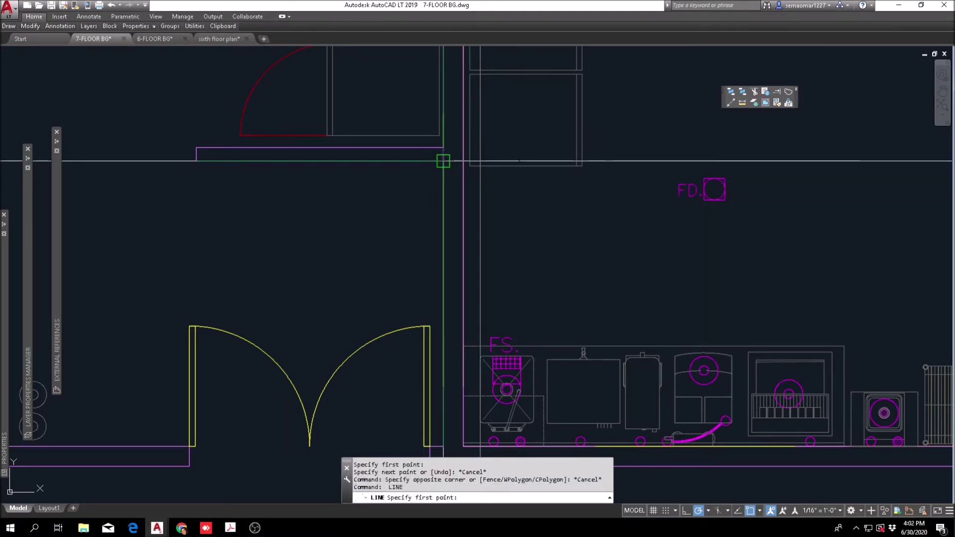
{"action": "left_click", "coordinate": [443, 161]}
{"action": "left_click", "coordinate": [518, 161]}
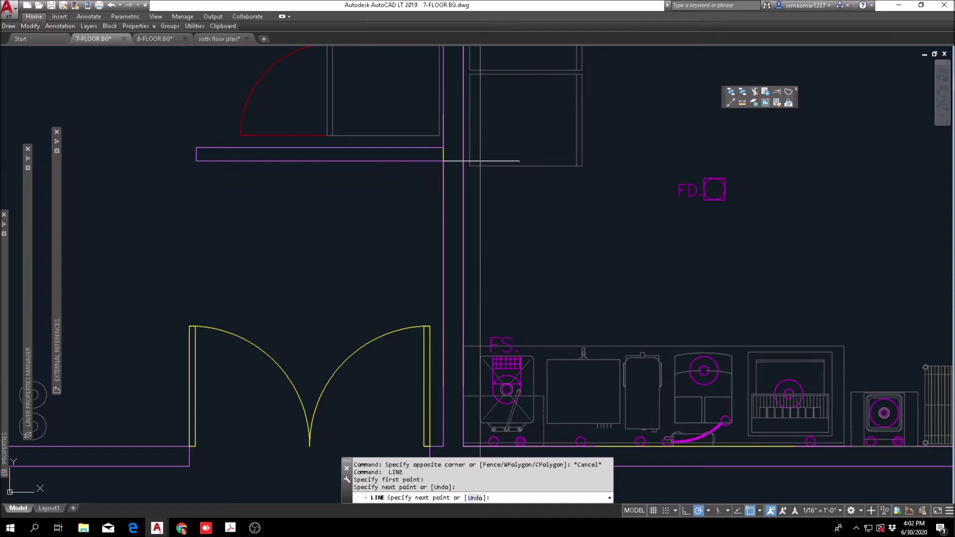
{"action": "key", "text": "Escape"}
Offset the horizontal line across the partition 6" to the south.
{"action": "type", "text": "o"}
{"action": "key", "text": "Return"}
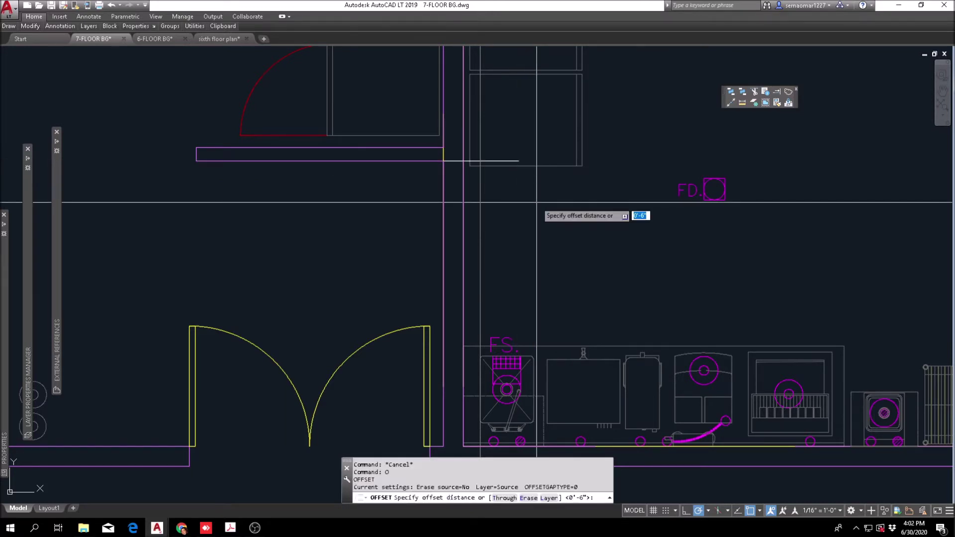
{"action": "type", "text": "6"}
{"action": "key", "text": "Return"}
{"action": "scroll", "coordinate": [464, 197], "scroll_direction": "up", "scroll_amount": 4}
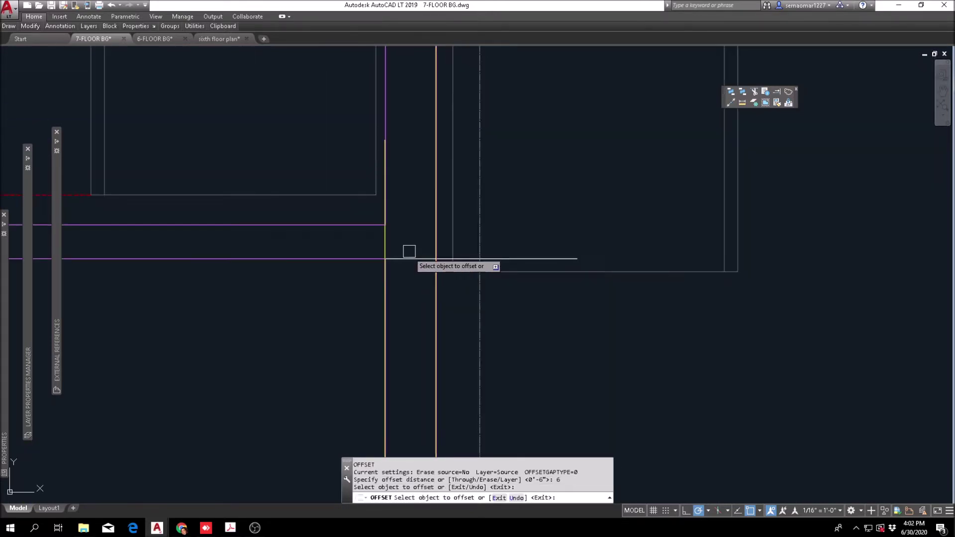
{"action": "left_click", "coordinate": [409, 259]}
{"action": "left_click", "coordinate": [415, 299]}
{"action": "key", "text": "Escape"}
{"action": "key", "text": "Escape"}
Erase the leftover yellow lines overlapping the kitchen partition's wall faces.
{"action": "type", "text": "e"}
{"action": "key", "text": "Return"}
{"action": "scroll", "coordinate": [441, 247], "scroll_direction": "up", "scroll_amount": 6}
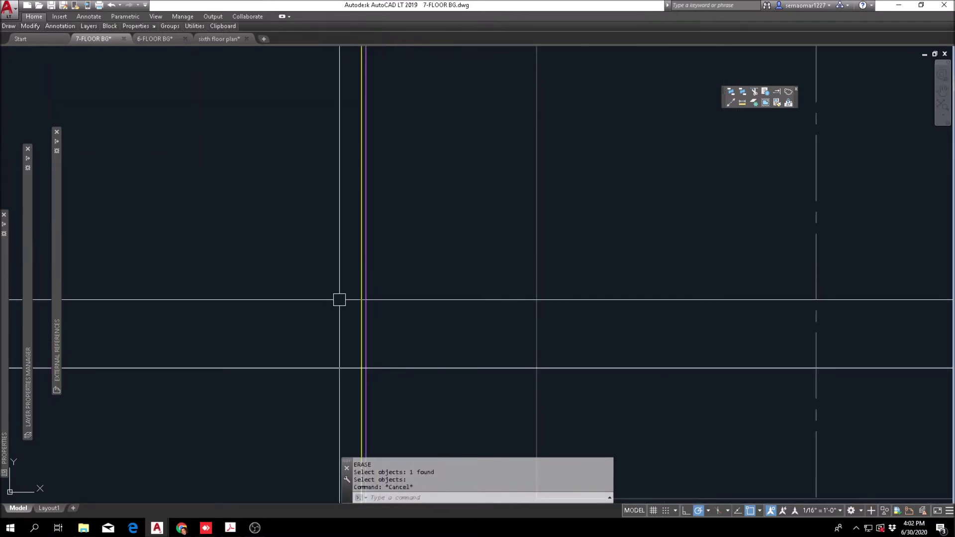
{"action": "key", "text": "Return"}
{"action": "scroll", "coordinate": [402, 254], "scroll_direction": "down", "scroll_amount": 4}
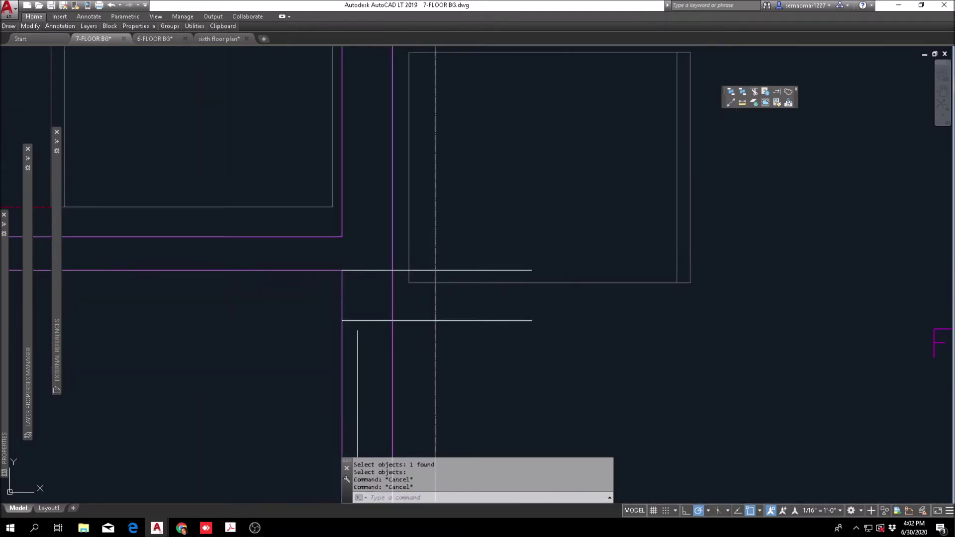
Offset the lower horizontal line 3' to the south to mark the doorway's other jamb.
{"action": "type", "text": "o"}
{"action": "key", "text": "Return"}
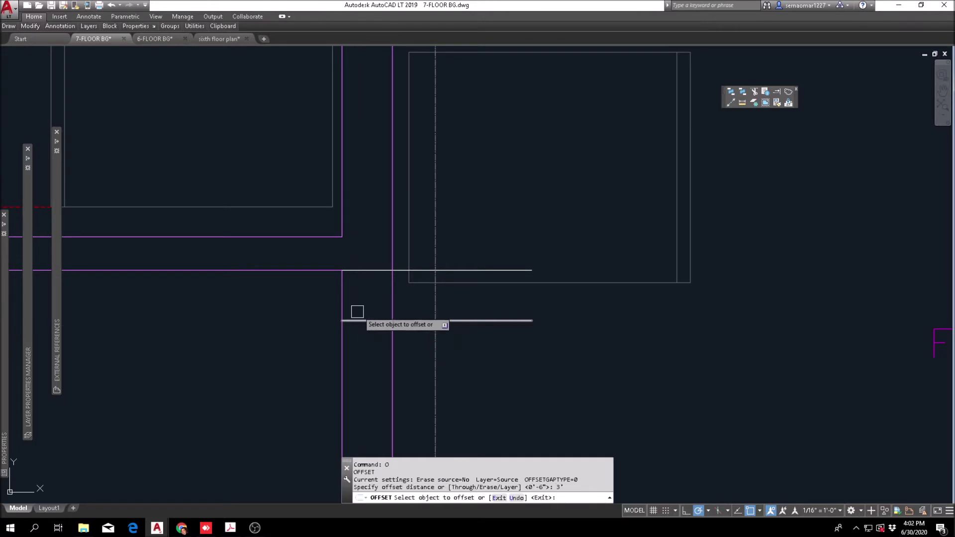
{"action": "left_click", "coordinate": [363, 321]}
{"action": "scroll", "coordinate": [362, 320], "scroll_direction": "down", "scroll_amount": 2}
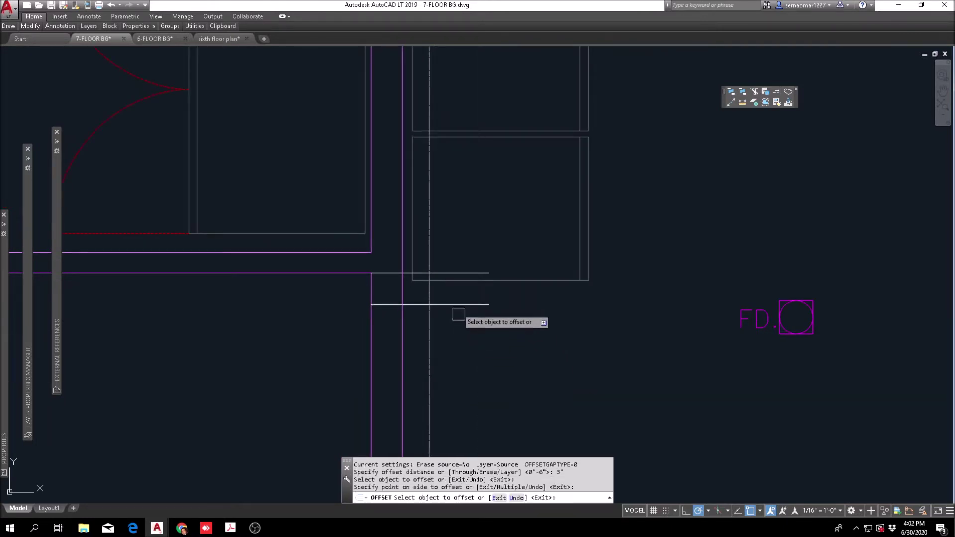
{"action": "scroll", "coordinate": [458, 314], "scroll_direction": "down", "scroll_amount": 3}
{"action": "key", "text": "Escape"}
Trim the kitchen partition's east face between the two jamb lines and try to trim its west face there.
{"action": "type", "text": "tr"}
{"action": "key", "text": "Return"}
{"action": "key", "text": "Escape"}
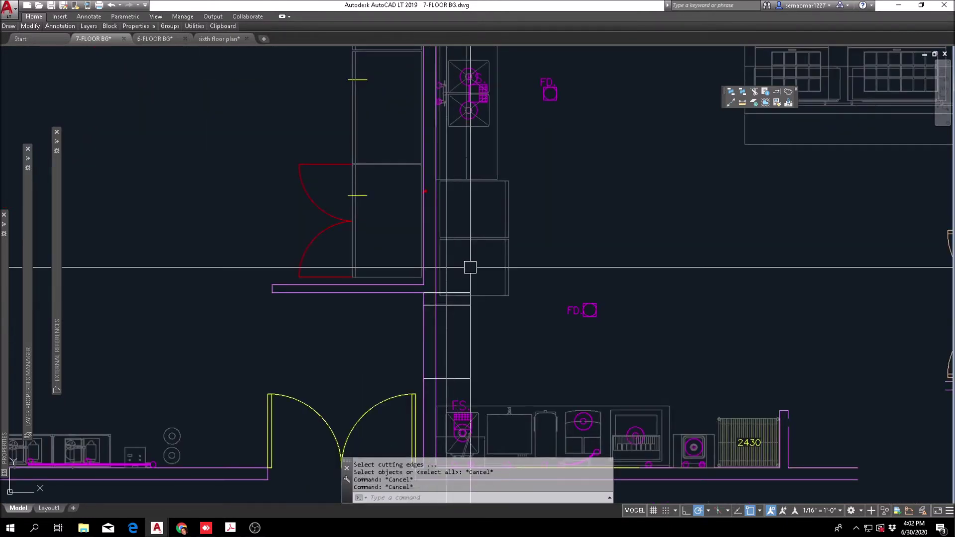
{"action": "type", "text": "tr"}
{"action": "key", "text": "Return"}
{"action": "left_click", "coordinate": [469, 279]}
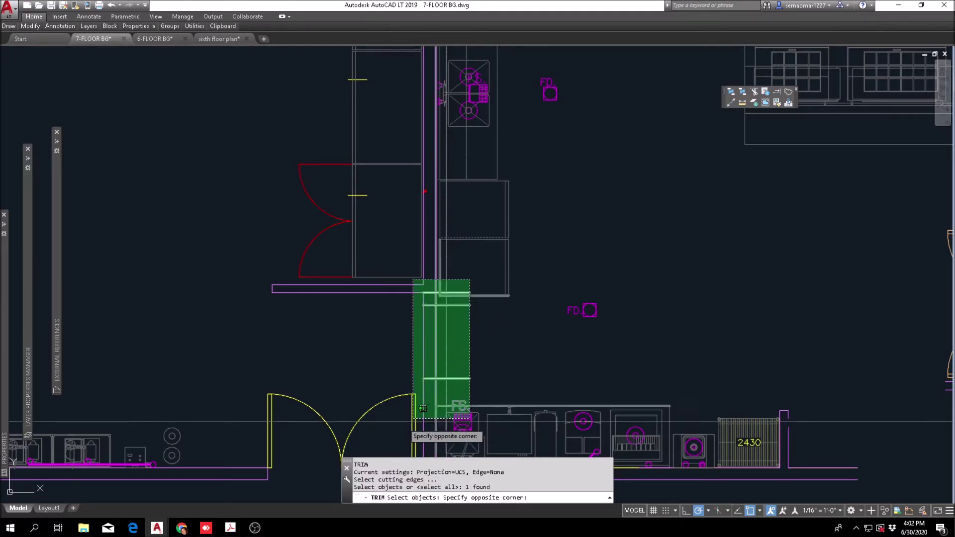
{"action": "left_click", "coordinate": [413, 395]}
{"action": "scroll", "coordinate": [423, 359], "scroll_direction": "up", "scroll_amount": 4}
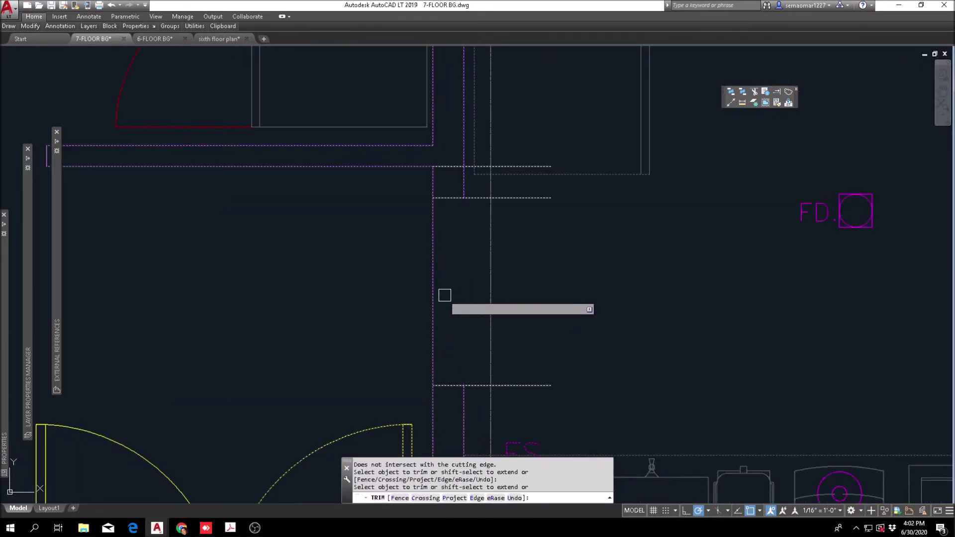
{"action": "left_click", "coordinate": [428, 316]}
{"action": "left_click", "coordinate": [422, 326]}
{"action": "key", "text": "Escape"}
{"action": "key", "text": "Escape"}
{"action": "key", "text": "Escape"}
{"action": "key", "text": "Escape"}
Extend the partition's wall face line to the jamb line at the doorway's upper end.
{"action": "left_click", "coordinate": [777, 92]}
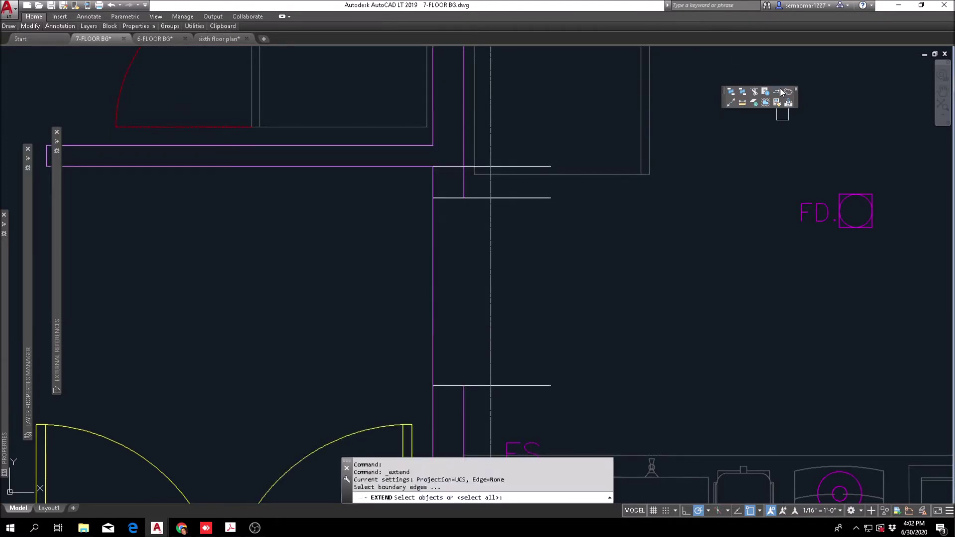
{"action": "scroll", "coordinate": [443, 197], "scroll_direction": "up", "scroll_amount": 5}
{"action": "key", "text": "Return"}
{"action": "left_click", "coordinate": [448, 179]}
{"action": "left_click", "coordinate": [424, 225]}
{"action": "scroll", "coordinate": [424, 197], "scroll_direction": "down", "scroll_amount": 5}
{"action": "scroll", "coordinate": [425, 403], "scroll_direction": "up", "scroll_amount": 5}
{"action": "key", "text": "Escape"}
{"action": "key", "text": "Escape"}
Trim the ends of the doorway's jamb lines that project beyond the partition's east face.
{"action": "type", "text": "tr"}
{"action": "key", "text": "Return"}
{"action": "scroll", "coordinate": [463, 312], "scroll_direction": "down", "scroll_amount": 4}
{"action": "scroll", "coordinate": [501, 344], "scroll_direction": "down", "scroll_amount": 3}
{"action": "left_click", "coordinate": [490, 323]}
{"action": "left_click", "coordinate": [453, 207]}
{"action": "key", "text": "Return"}
{"action": "scroll", "coordinate": [463, 226], "scroll_direction": "up", "scroll_amount": 3}
{"action": "left_click", "coordinate": [463, 226]}
{"action": "left_click", "coordinate": [360, 285]}
{"action": "left_click", "coordinate": [523, 184]}
{"action": "scroll", "coordinate": [503, 209], "scroll_direction": "down", "scroll_amount": 4}
{"action": "scroll", "coordinate": [506, 327], "scroll_direction": "up", "scroll_amount": 3}
{"action": "left_click", "coordinate": [506, 305]}
{"action": "key", "text": "Escape"}
{"action": "key", "text": "Escape"}
Stretch the west end of the doorway's lower jamb line past the partition's west face.
{"action": "left_click", "coordinate": [438, 304]}
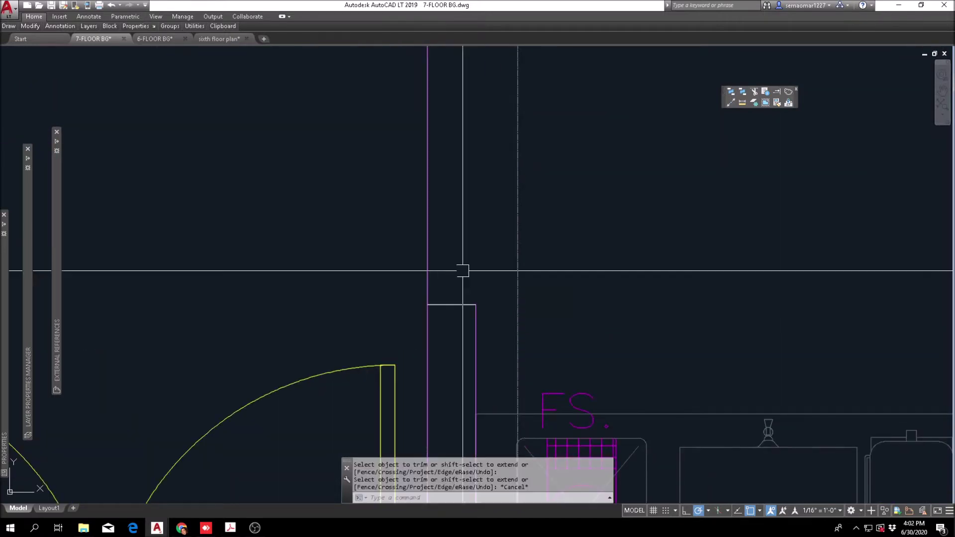
{"action": "scroll", "coordinate": [426, 313], "scroll_direction": "up", "scroll_amount": 2}
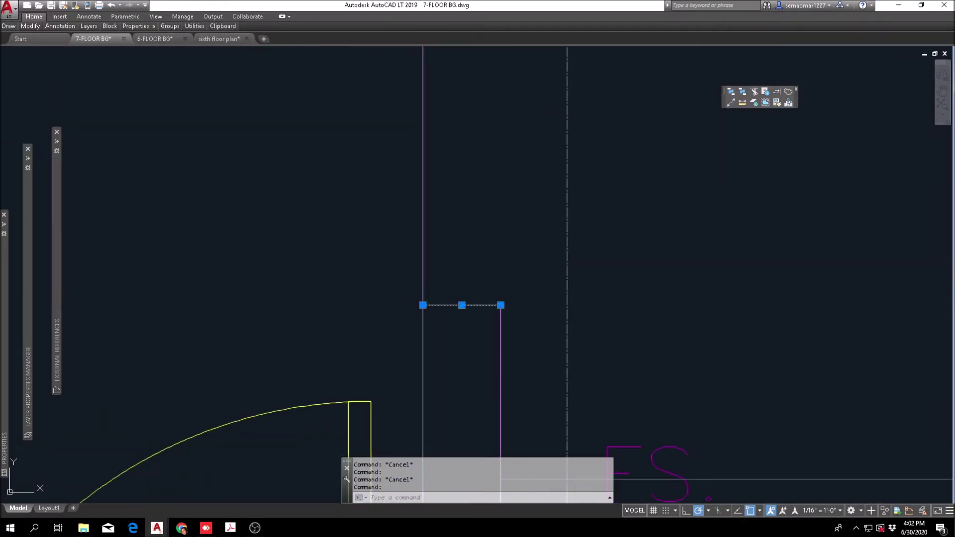
{"action": "left_click", "coordinate": [422, 305]}
{"action": "key", "text": "Escape"}
{"action": "scroll", "coordinate": [420, 310], "scroll_direction": "down", "scroll_amount": 2}
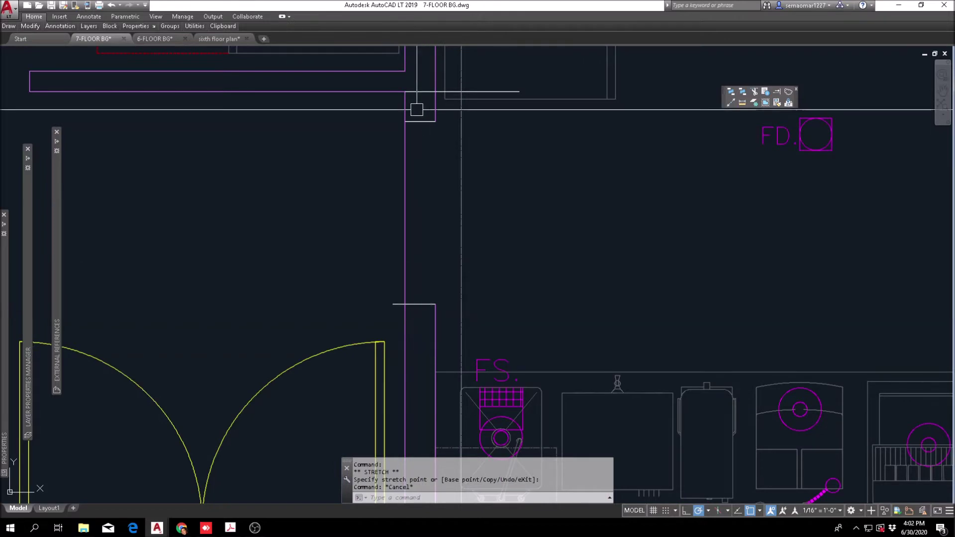
Stretch the west end of the doorway's upper jamb line past the partition's west face.
{"action": "scroll", "coordinate": [415, 114], "scroll_direction": "up", "scroll_amount": 4}
{"action": "left_click", "coordinate": [399, 132]}
{"action": "left_click", "coordinate": [390, 132]}
{"action": "left_click", "coordinate": [316, 124]}
{"action": "type", "text": "u"}
{"action": "key", "text": "Return"}
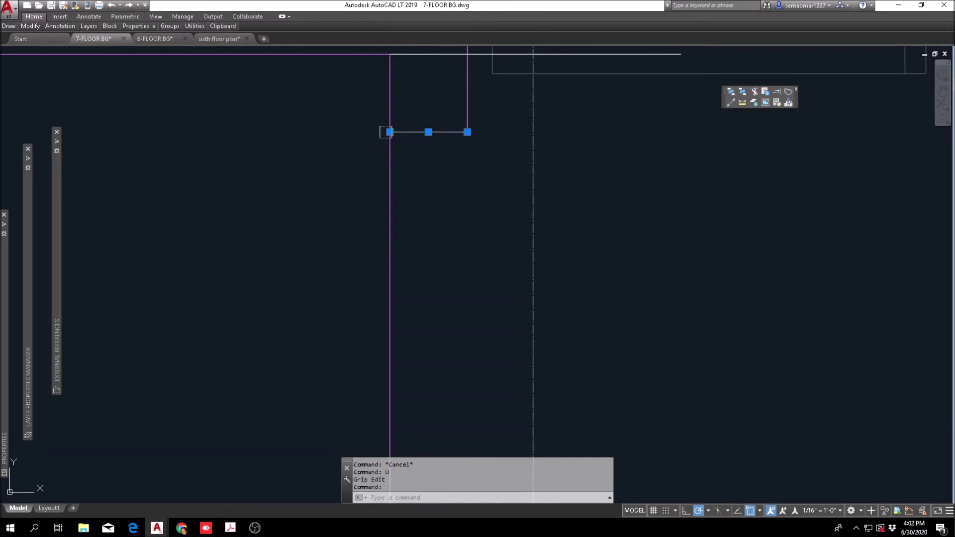
{"action": "left_click", "coordinate": [390, 132]}
{"action": "key", "text": "Escape"}
{"action": "key", "text": "Escape"}
{"action": "key", "text": "Escape"}
{"action": "key", "text": "Escape"}
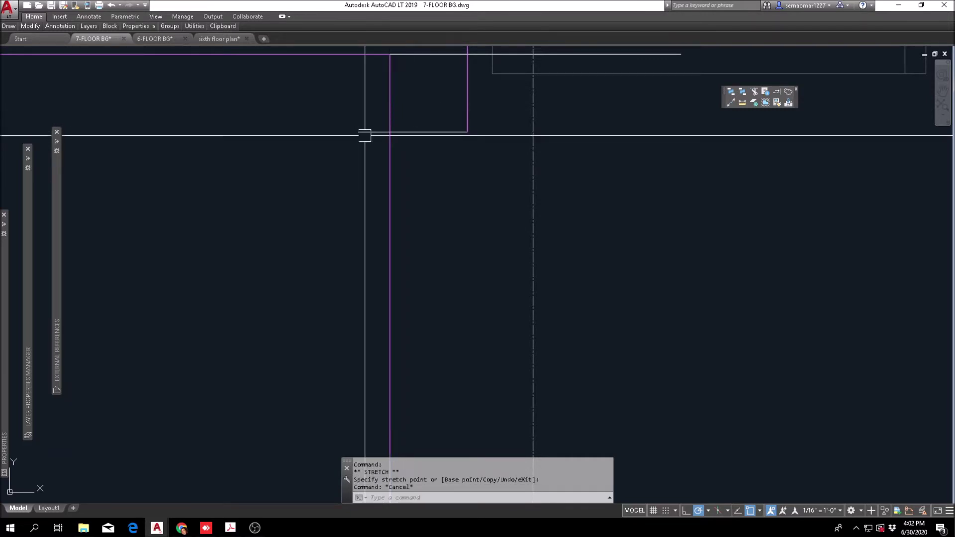
Trim the partition's west face between the two jamb lines and trim the jamb ends projecting beyond it.
{"action": "scroll", "coordinate": [423, 173], "scroll_direction": "down", "scroll_amount": 4}
{"action": "left_click", "coordinate": [493, 101]}
{"action": "left_click", "coordinate": [344, 279]}
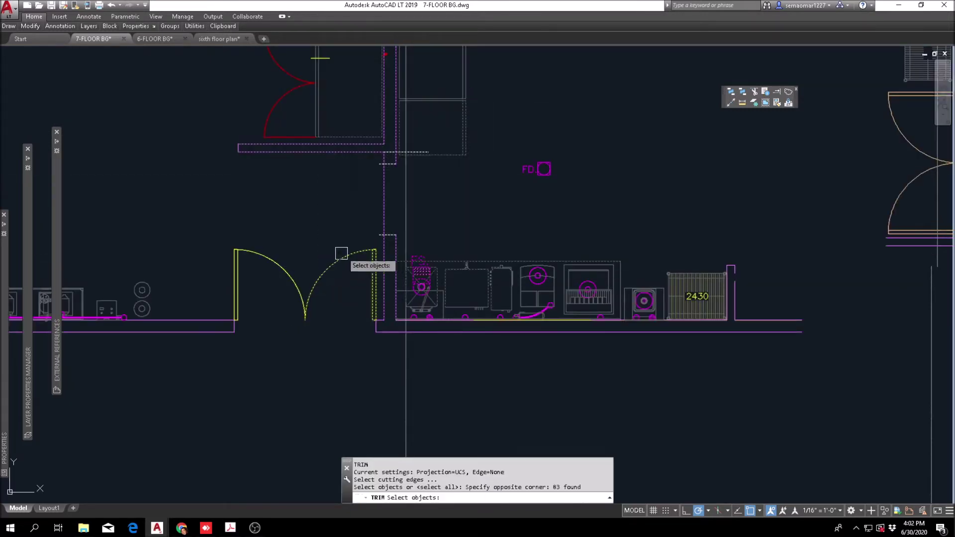
{"action": "scroll", "coordinate": [353, 252], "scroll_direction": "up", "scroll_amount": 3}
{"action": "key", "text": "Return"}
{"action": "scroll", "coordinate": [419, 209], "scroll_direction": "down", "scroll_amount": 4}
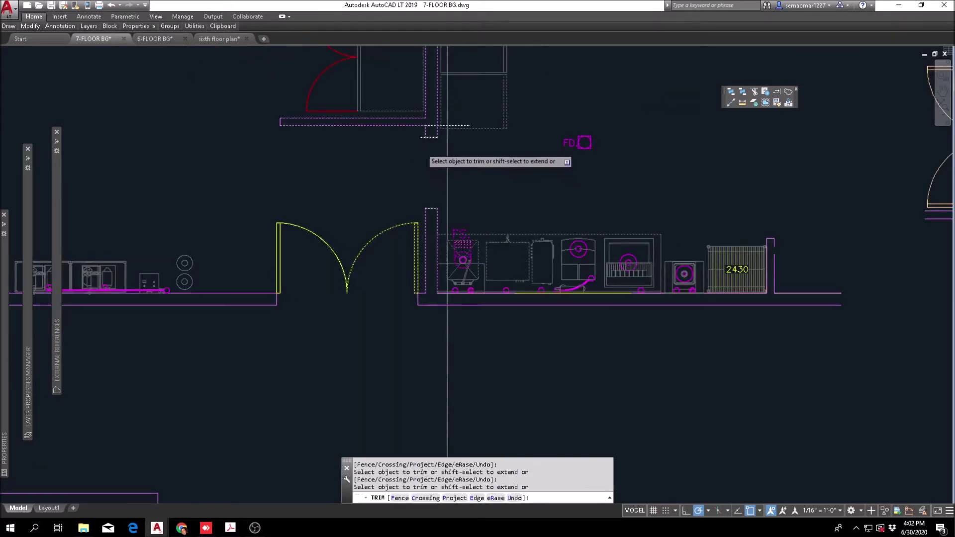
{"action": "scroll", "coordinate": [424, 148], "scroll_direction": "up", "scroll_amount": 4}
Erase the leftover horizontal construction line crossing the partition above the doorway's upper jamb.
{"action": "key", "text": "Escape"}
{"action": "key", "text": "Escape"}
{"action": "type", "text": "e"}
{"action": "key", "text": "Return"}
{"action": "left_click", "coordinate": [531, 120]}
{"action": "left_click", "coordinate": [567, 70]}
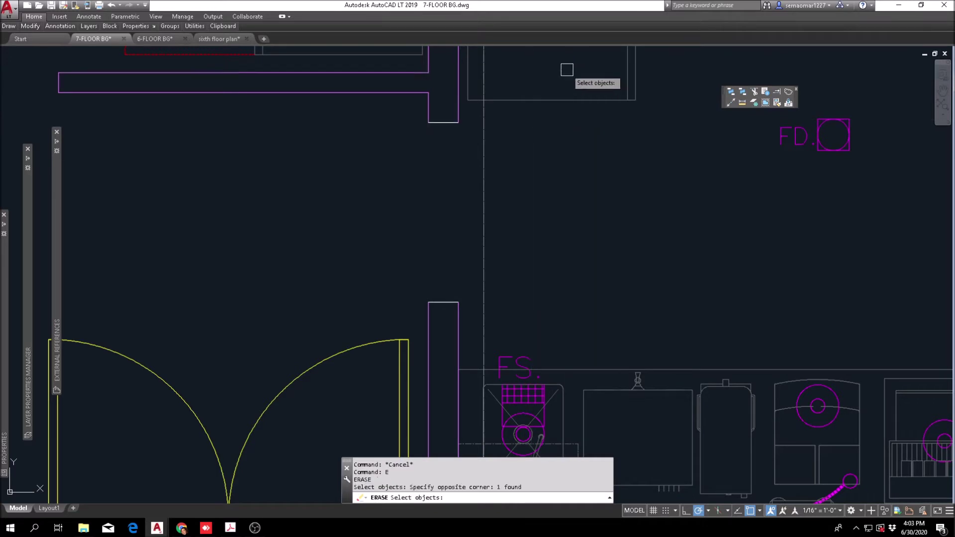
{"action": "key", "text": "Escape"}
{"action": "key", "text": "Escape"}
Match the properties of both doorway jamb lines to the partition's wall line.
{"action": "left_click", "coordinate": [776, 103]}
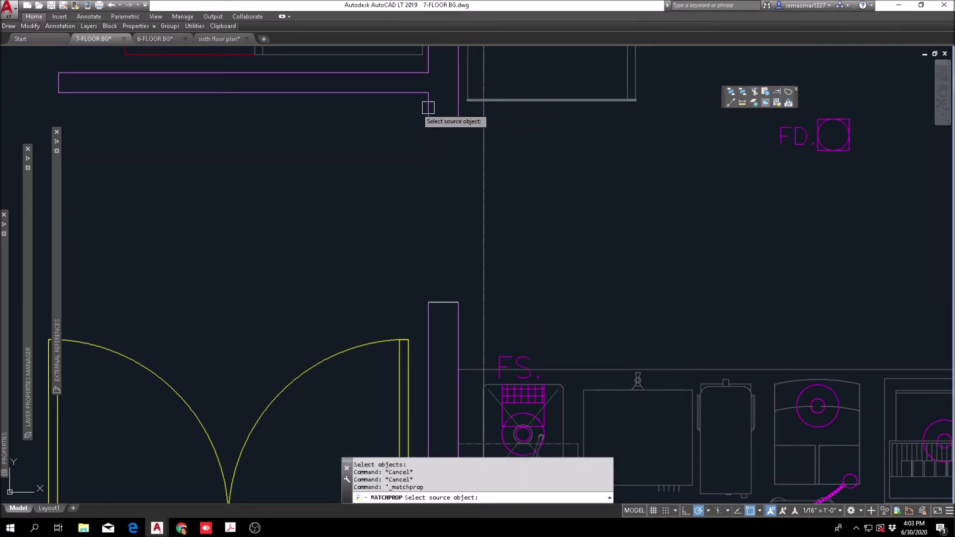
{"action": "scroll", "coordinate": [424, 103], "scroll_direction": "up", "scroll_amount": 2}
{"action": "left_click", "coordinate": [494, 123]}
{"action": "left_click", "coordinate": [428, 154]}
{"action": "scroll", "coordinate": [429, 154], "scroll_direction": "down", "scroll_amount": 3}
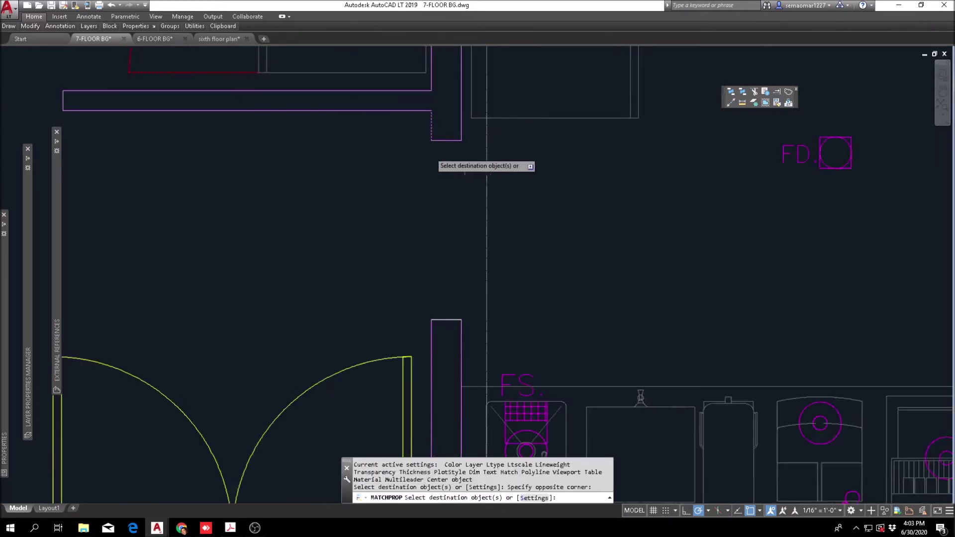
{"action": "scroll", "coordinate": [441, 240], "scroll_direction": "up", "scroll_amount": 3}
{"action": "left_click", "coordinate": [458, 137]}
{"action": "left_click", "coordinate": [415, 174]}
{"action": "key", "text": "Escape"}
{"action": "key", "text": "Escape"}
{"action": "scroll", "coordinate": [415, 173], "scroll_direction": "down", "scroll_amount": 5}
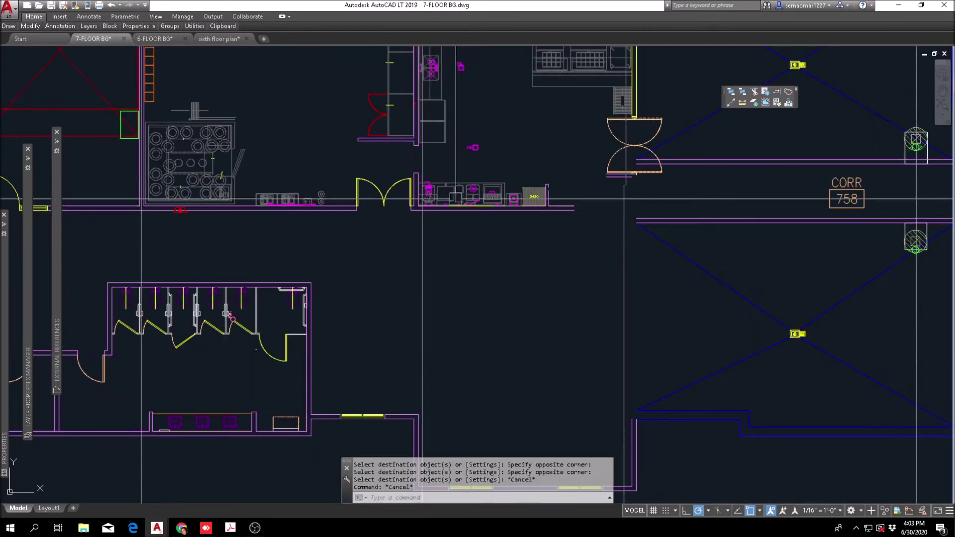
Copy the east leaf of the south wall's double door to the area just west of the new doorway.
{"action": "left_click", "coordinate": [29, 25]}
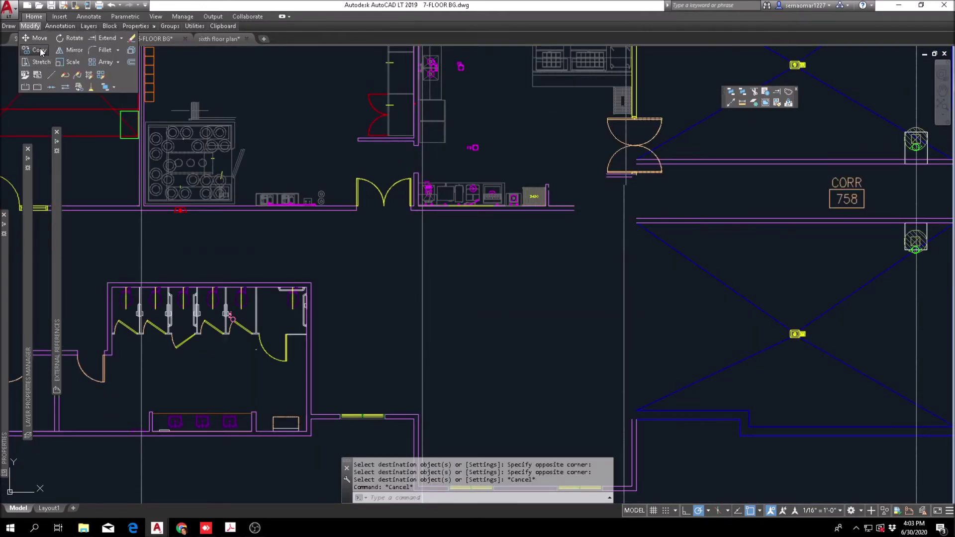
{"action": "left_click", "coordinate": [39, 50]}
{"action": "scroll", "coordinate": [424, 220], "scroll_direction": "up", "scroll_amount": 2}
{"action": "scroll", "coordinate": [424, 219], "scroll_direction": "up", "scroll_amount": 2}
{"action": "right_click", "coordinate": [382, 162]}
{"action": "left_click", "coordinate": [392, 173]}
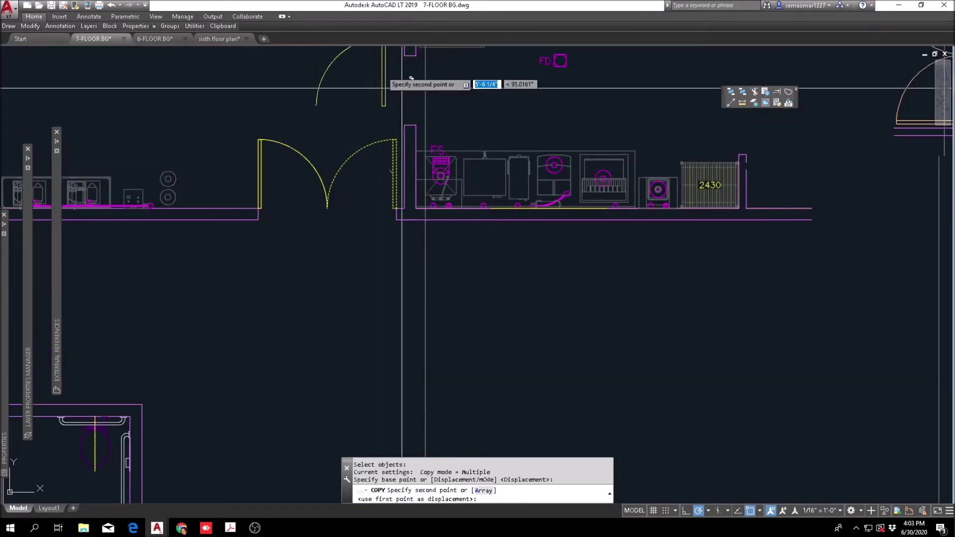
{"action": "scroll", "coordinate": [360, 176], "scroll_direction": "up", "scroll_amount": 2}
{"action": "middle_click_drag", "start_coordinate": [360, 177], "coordinate": [422, 307]}
{"action": "scroll", "coordinate": [405, 183], "scroll_direction": "up", "scroll_amount": 2}
{"action": "left_click", "coordinate": [404, 182]}
{"action": "key", "text": "Escape"}
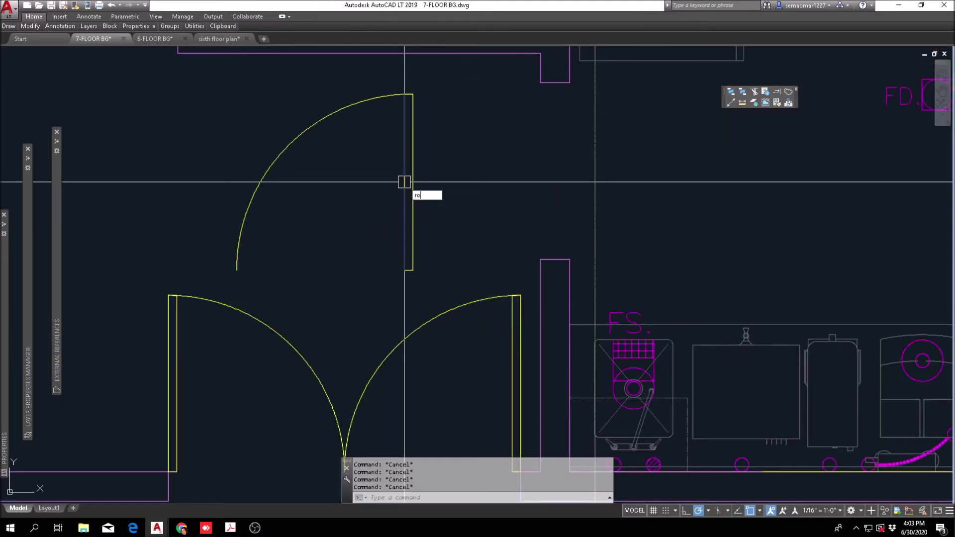
Rotate the copied door leaf 90° counterclockwise so it opens perpendicular to the partition.
{"action": "type", "text": "ro"}
{"action": "key", "text": "space"}
{"action": "left_click", "coordinate": [447, 167]}
{"action": "left_click", "coordinate": [362, 206]}
{"action": "key", "text": "space"}
{"action": "left_click", "coordinate": [360, 202]}
{"action": "left_click", "coordinate": [359, 176]}
{"action": "key", "text": "Escape"}
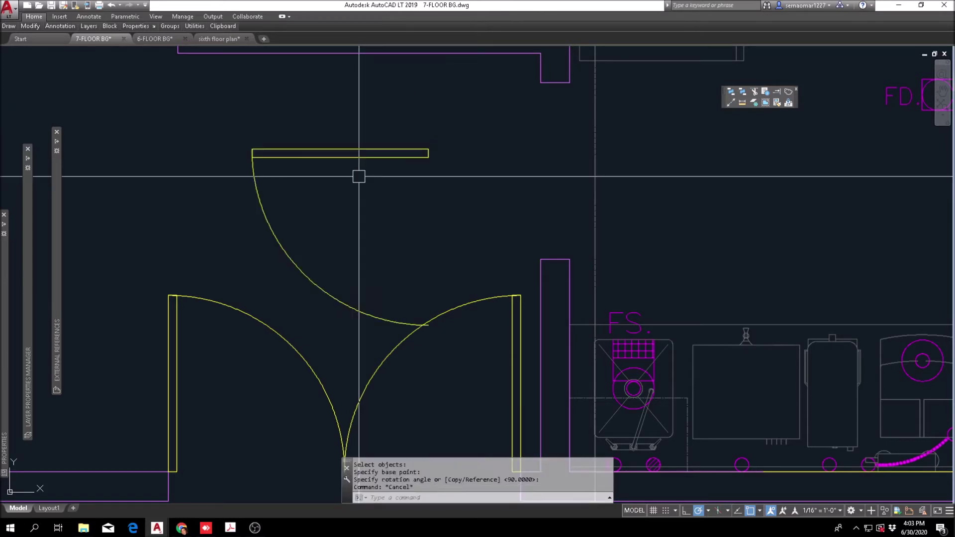
Move the rotated door leaf into the doorway, placing its hinge corner at the upper jamb's west end.
{"action": "type", "text": "m"}
{"action": "key", "text": "space"}
{"action": "type", "text": "p"}
{"action": "key", "text": "space"}
{"action": "key", "text": "space"}
{"action": "left_click", "coordinate": [428, 150]}
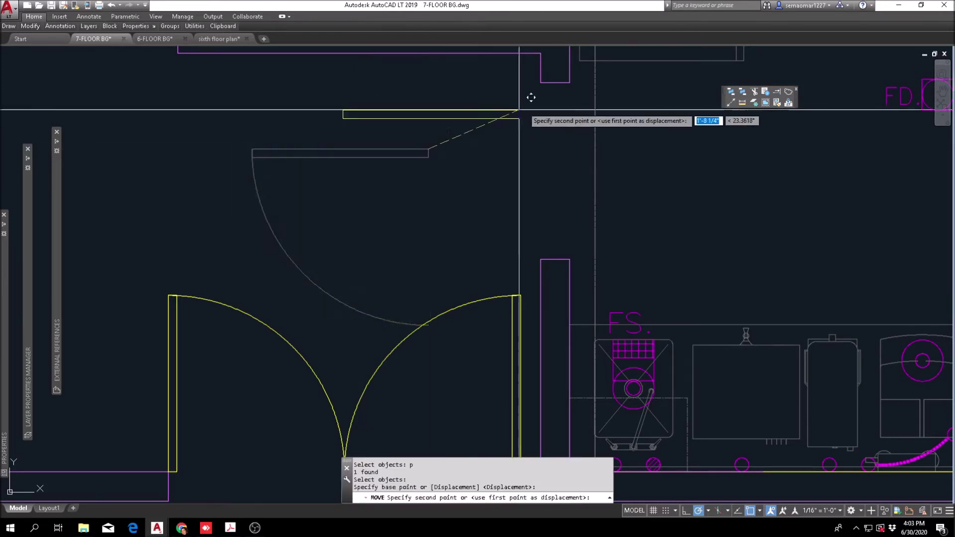
{"action": "key", "text": "Escape"}
Measure the distance along the partition from the doorway's lower jamb to the kitchen counter's edge.
{"action": "scroll", "coordinate": [461, 271], "scroll_direction": "down", "scroll_amount": 6}
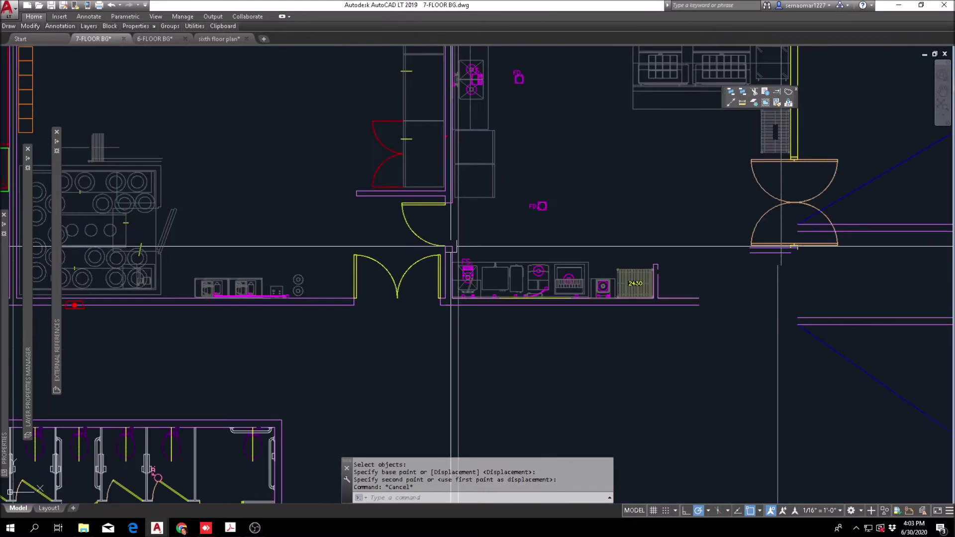
{"action": "scroll", "coordinate": [461, 271], "scroll_direction": "up", "scroll_amount": 4}
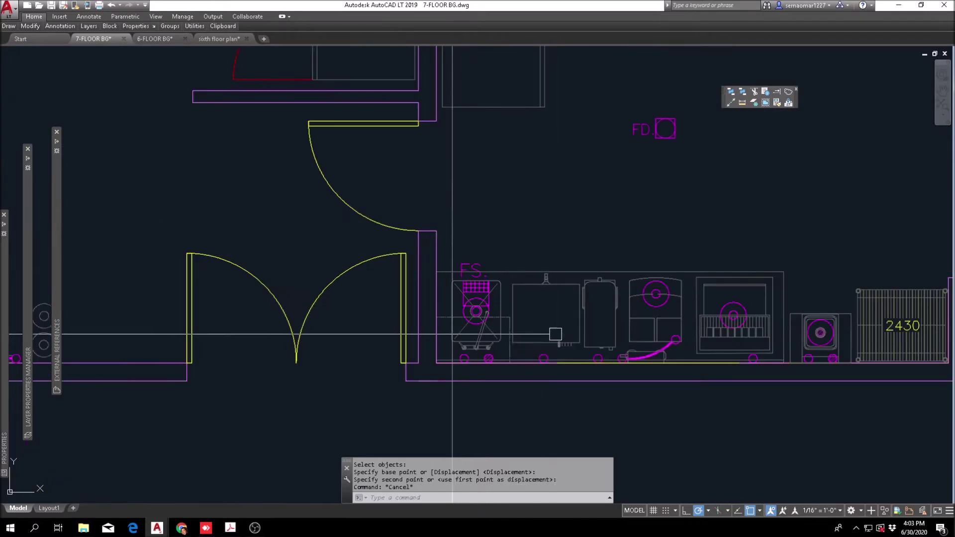
{"action": "scroll", "coordinate": [555, 334], "scroll_direction": "down", "scroll_amount": 4}
{"action": "scroll", "coordinate": [479, 287], "scroll_direction": "up", "scroll_amount": 2}
{"action": "scroll", "coordinate": [481, 293], "scroll_direction": "up", "scroll_amount": 2}
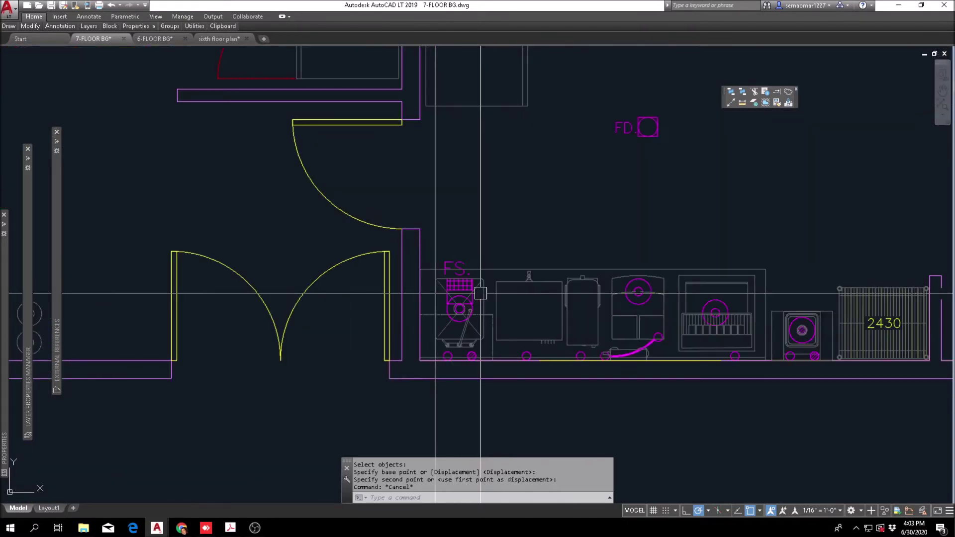
{"action": "middle_click_drag", "start_coordinate": [549, 211], "coordinate": [476, 221]}
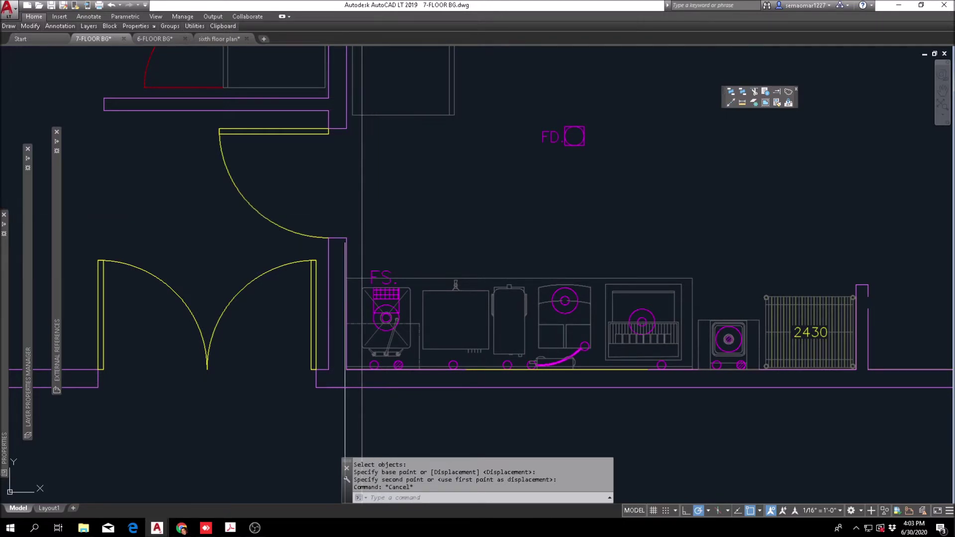
{"action": "scroll", "coordinate": [345, 249], "scroll_direction": "up", "scroll_amount": 4}
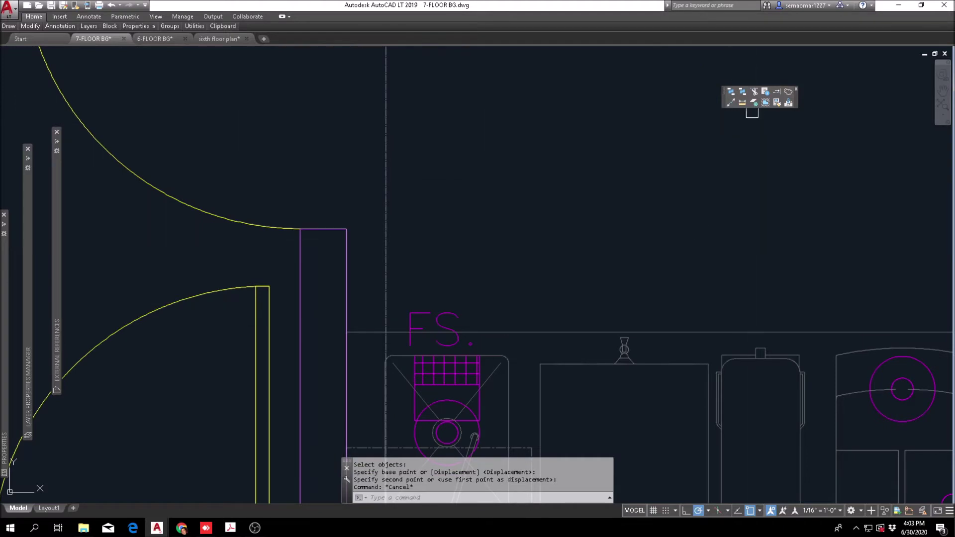
{"action": "left_click", "coordinate": [742, 103]}
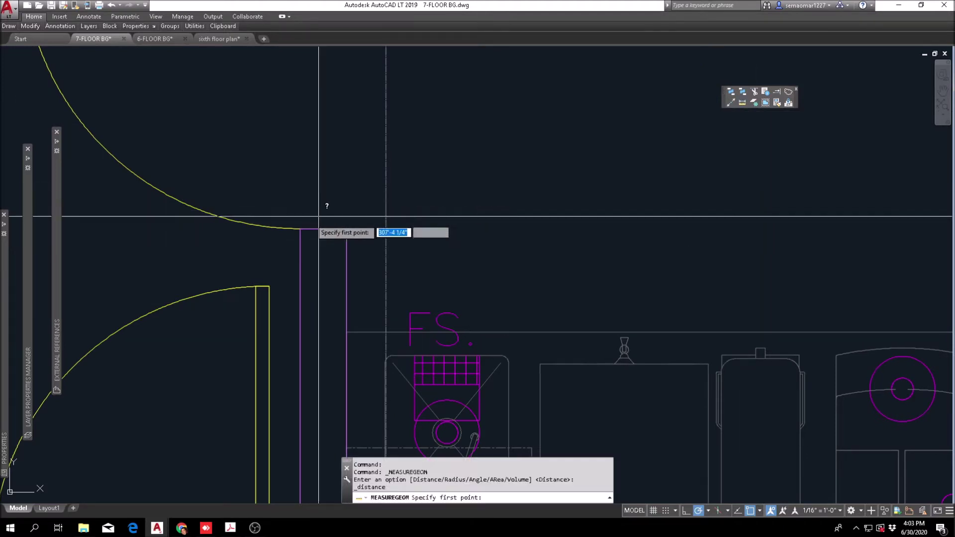
{"action": "left_click", "coordinate": [346, 229]}
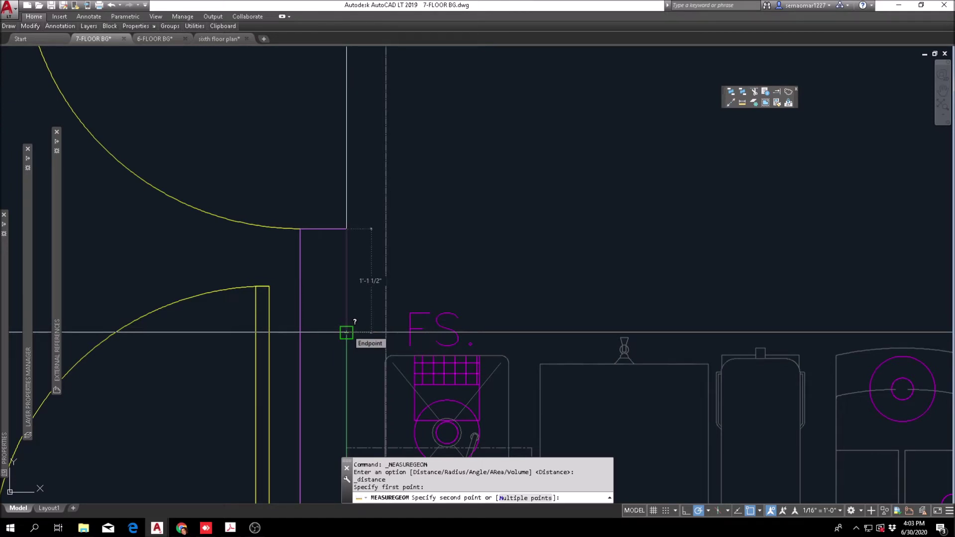
{"action": "key", "text": "Escape"}
{"action": "key", "text": "Escape"}
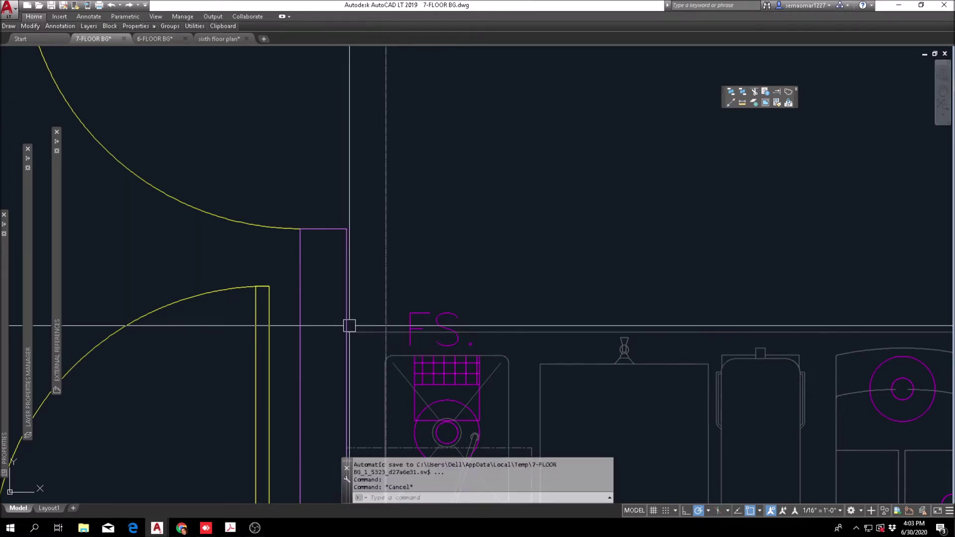
{"action": "scroll", "coordinate": [384, 249], "scroll_direction": "down", "scroll_amount": 3}
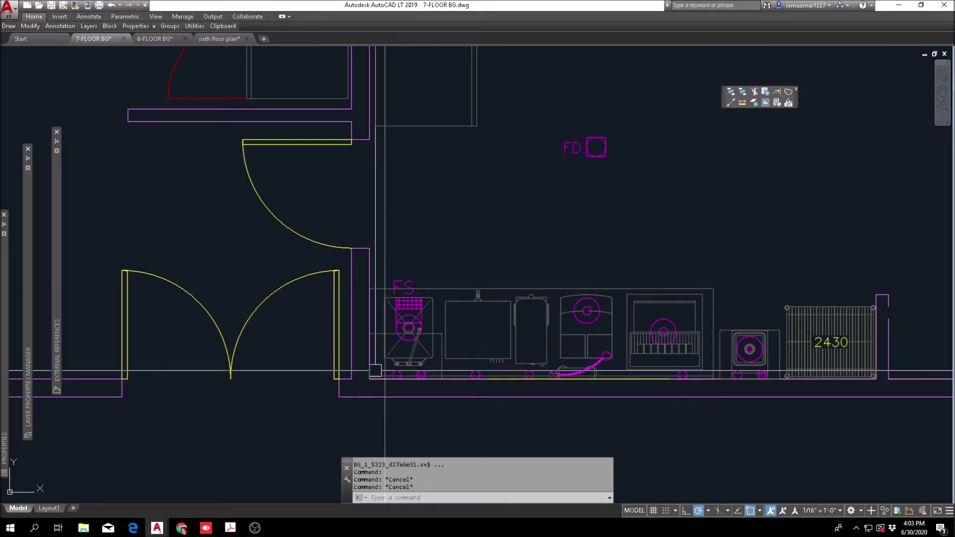
{"action": "scroll", "coordinate": [364, 384], "scroll_direction": "up", "scroll_amount": 2}
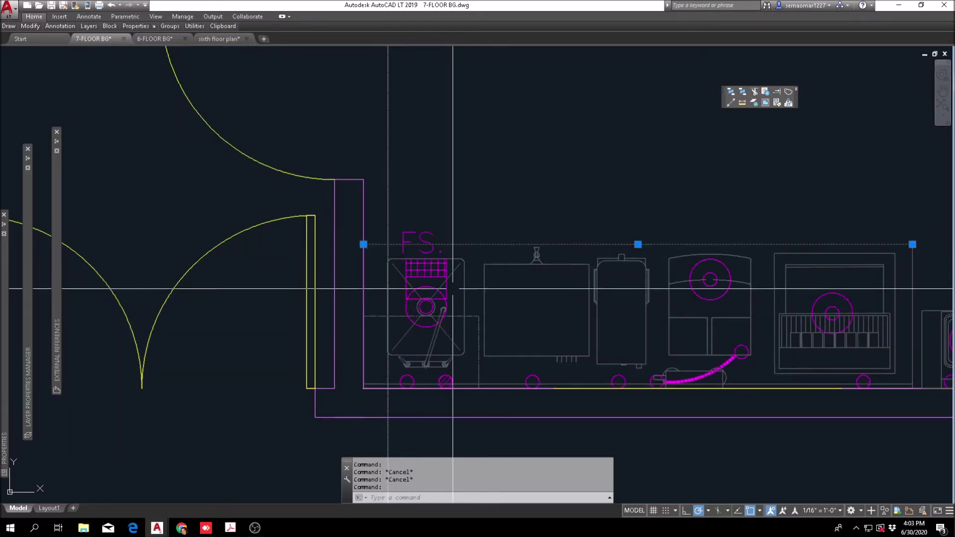
{"action": "scroll", "coordinate": [388, 244], "scroll_direction": "down", "scroll_amount": 4}
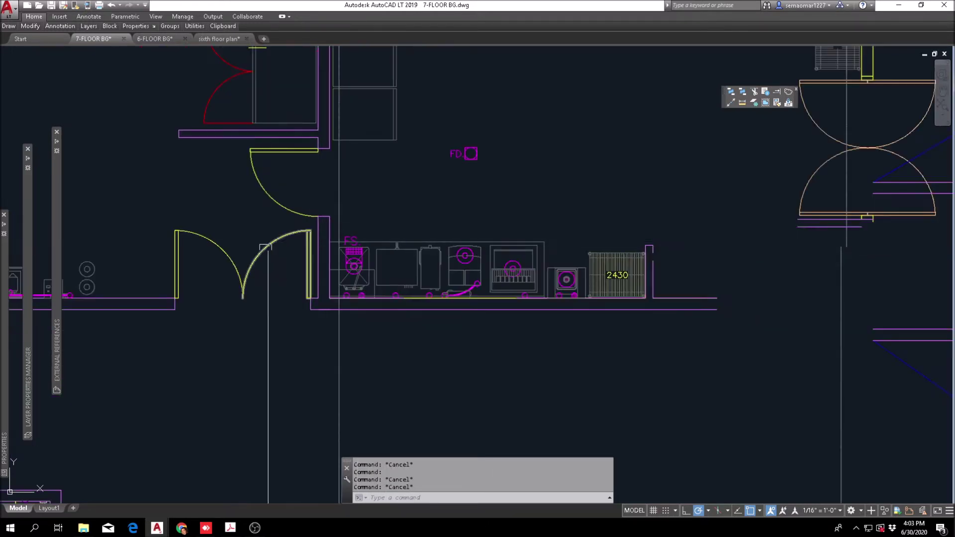
{"action": "scroll", "coordinate": [422, 227], "scroll_direction": "down", "scroll_amount": 2}
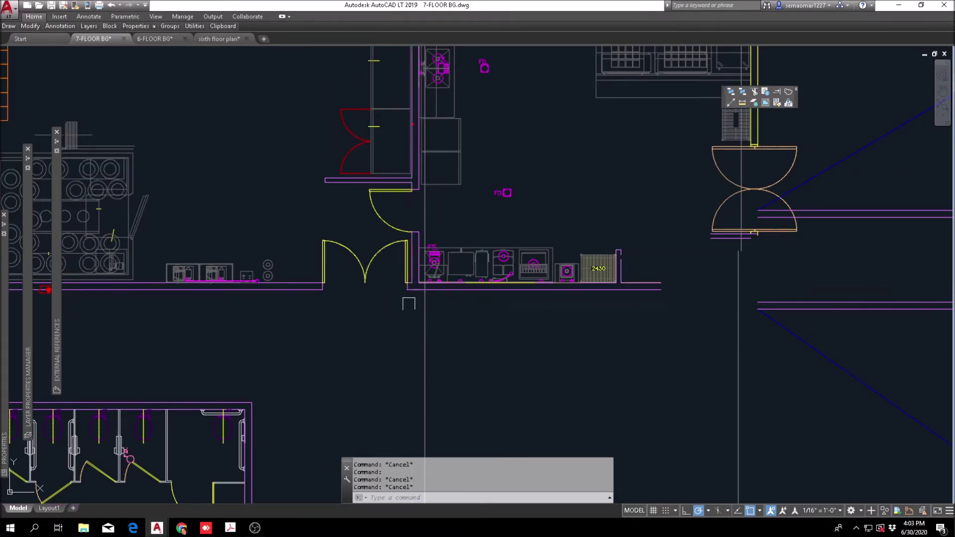
{"action": "scroll", "coordinate": [378, 229], "scroll_direction": "up", "scroll_amount": 2}
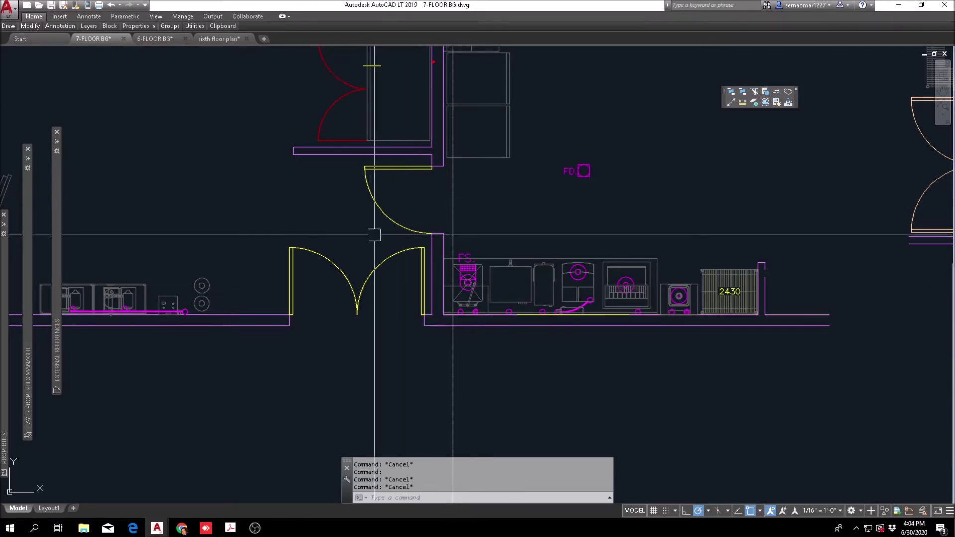
Mirror the south wall's double door and the equipment row west of it about a vertical axis, erasing the source objects.
{"action": "middle_click_drag", "start_coordinate": [226, 233], "coordinate": [309, 201]}
{"action": "mouse_move", "coordinate": [30, 25]}
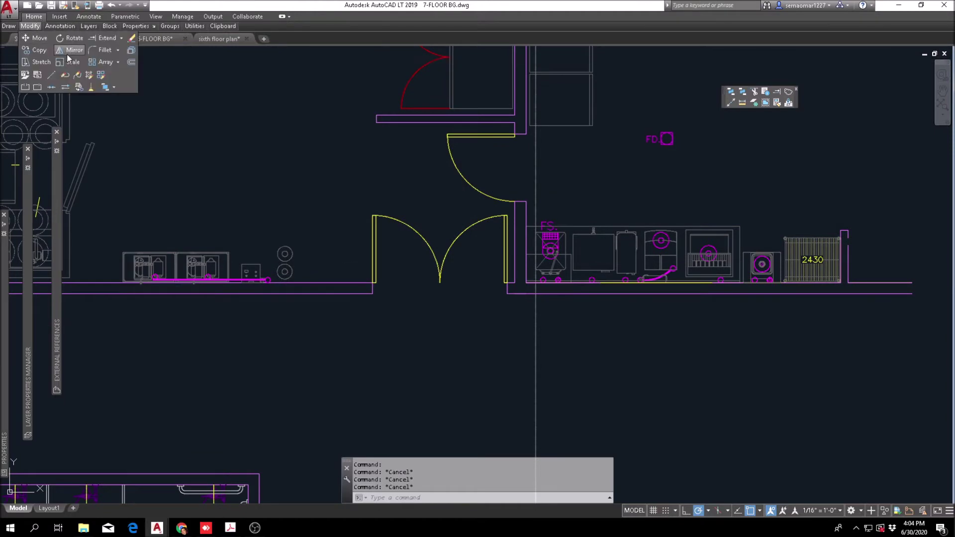
{"action": "left_click", "coordinate": [70, 50]}
{"action": "left_click", "coordinate": [108, 320]}
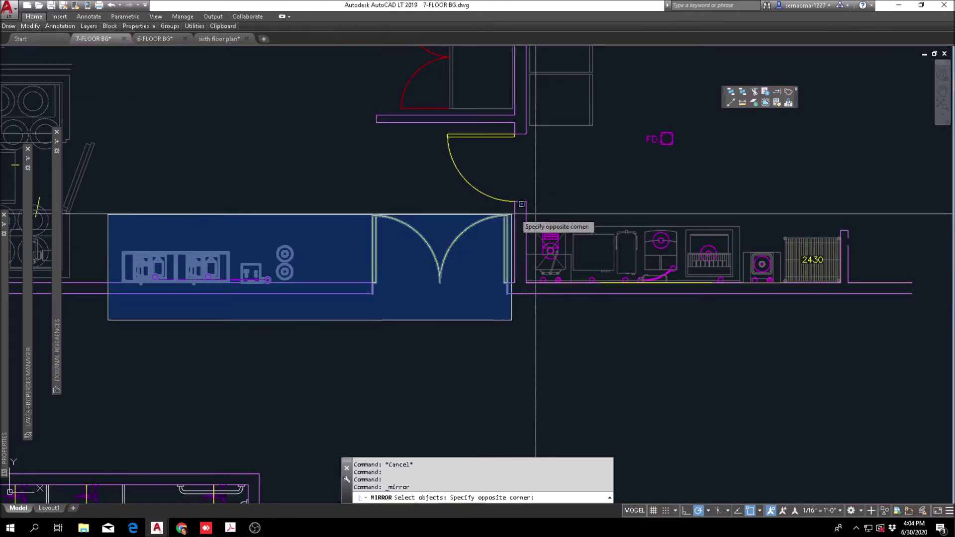
{"action": "left_click", "coordinate": [519, 211]}
{"action": "key", "text": "Return"}
{"action": "left_click", "coordinate": [329, 228]}
{"action": "left_click", "coordinate": [329, 247]}
{"action": "type", "text": "y"}
{"action": "key", "text": "Return"}
Move the mirrored double door and equipment row west so the equipment clears the kitchen partition's west face.
{"action": "type", "text": "m"}
{"action": "key", "text": "Return"}
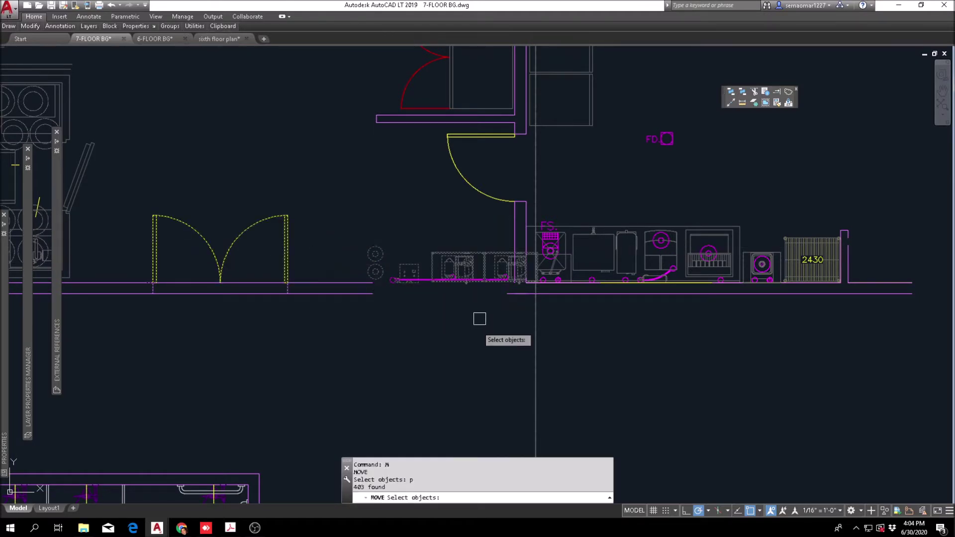
{"action": "left_click", "coordinate": [469, 345]}
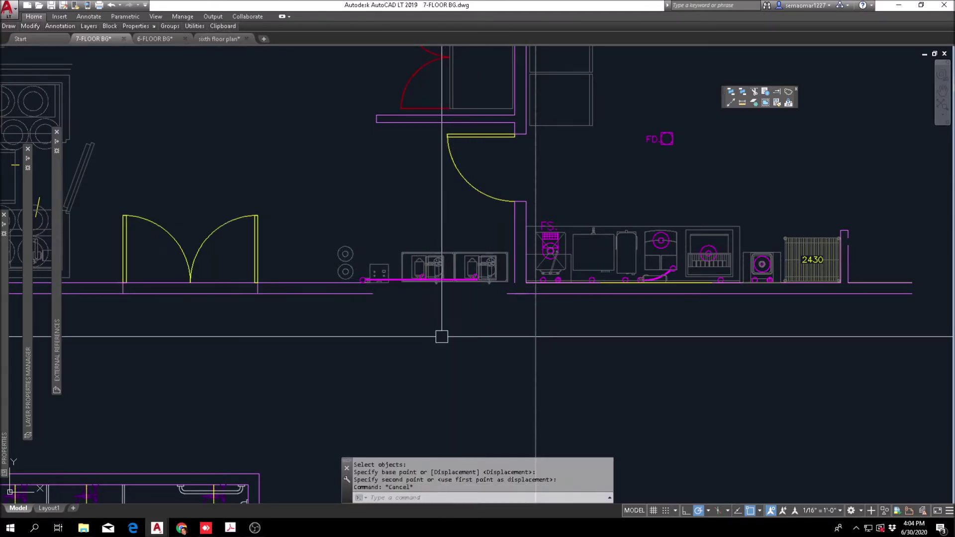
{"action": "scroll", "coordinate": [466, 318], "scroll_direction": "down", "scroll_amount": 3}
{"action": "type", "text": "m"}
{"action": "key", "text": "Return"}
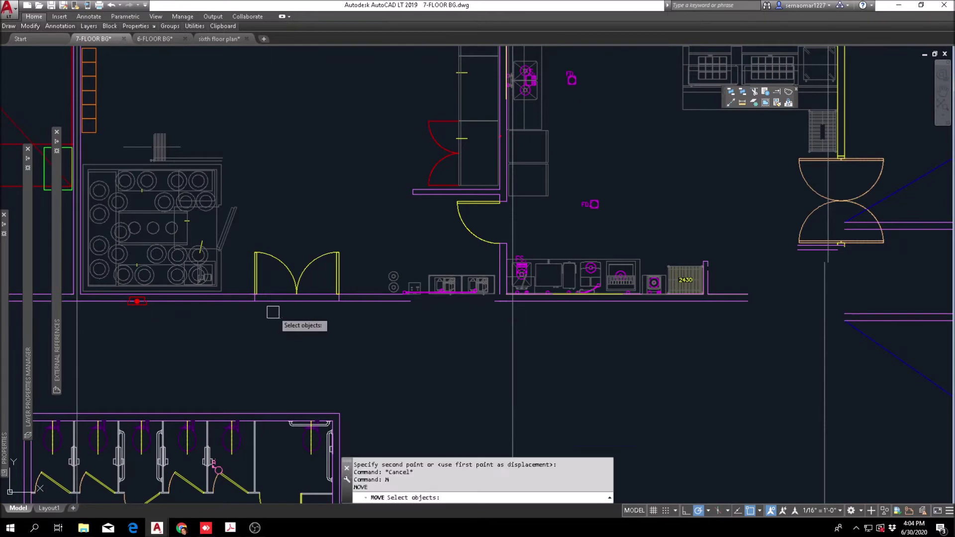
{"action": "scroll", "coordinate": [271, 310], "scroll_direction": "up", "scroll_amount": 2}
{"action": "key", "text": "Escape"}
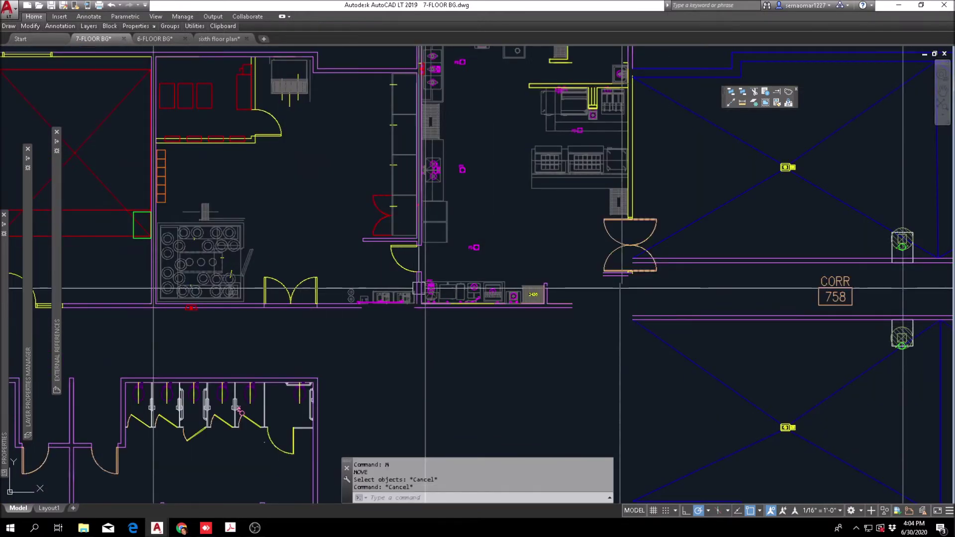
Draw a vertical construction line midway between the hall's west wall and the kitchen partition's west face.
{"action": "left_click", "coordinate": [731, 102]}
{"action": "type", "text": "v"}
{"action": "key", "text": "Return"}
{"action": "right_click", "coordinate": [304, 180], "text": "shift"}
{"action": "left_click", "coordinate": [343, 202]}
{"action": "scroll", "coordinate": [144, 307], "scroll_direction": "up", "scroll_amount": 2}
{"action": "scroll", "coordinate": [155, 305], "scroll_direction": "up", "scroll_amount": 2}
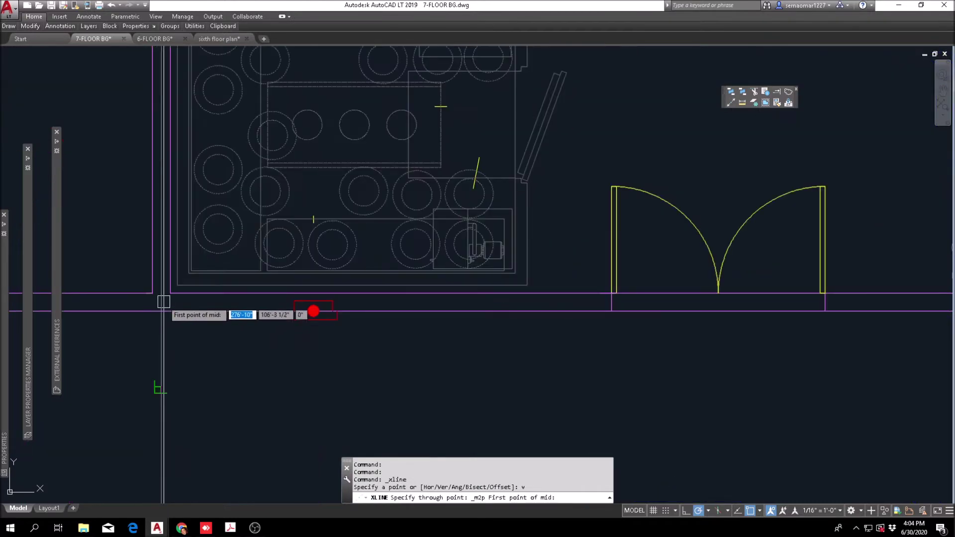
{"action": "left_click", "coordinate": [170, 294]}
{"action": "scroll", "coordinate": [390, 298], "scroll_direction": "down", "scroll_amount": 3}
{"action": "scroll", "coordinate": [481, 266], "scroll_direction": "up", "scroll_amount": 3}
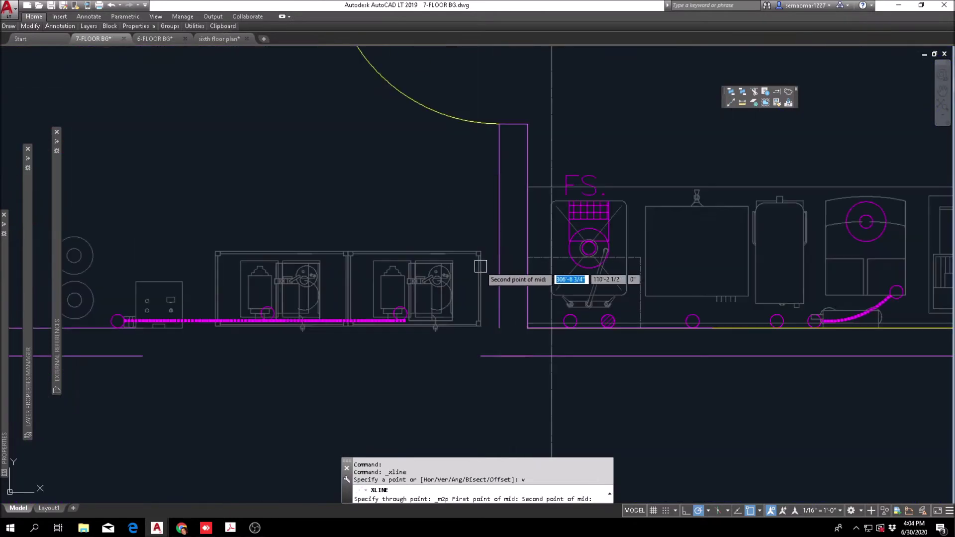
{"action": "left_click", "coordinate": [501, 227]}
{"action": "scroll", "coordinate": [502, 226], "scroll_direction": "down", "scroll_amount": 3}
{"action": "key", "text": "Escape"}
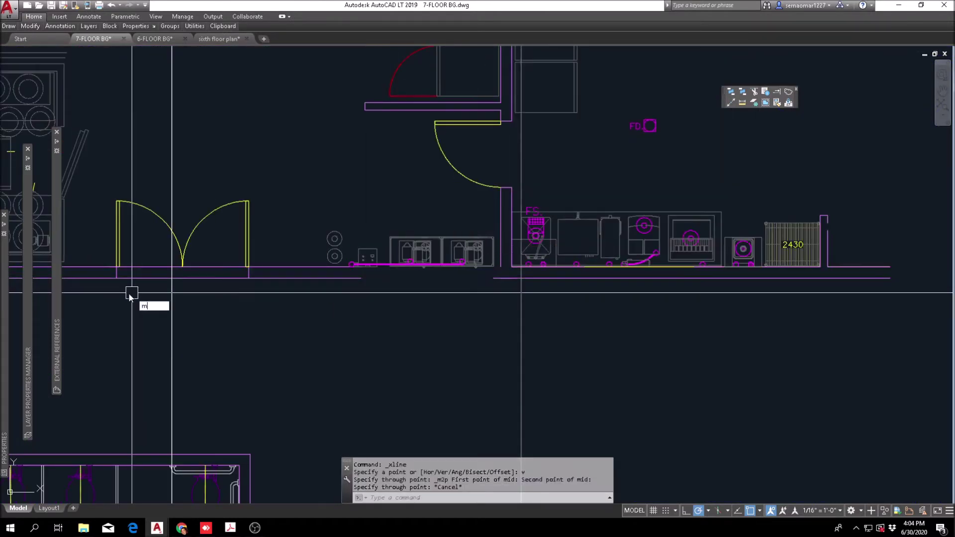
Move the south wall's double door west so the meeting point of its leaves sits on the construction line.
{"action": "type", "text": "m"}
{"action": "key", "text": "Return"}
{"action": "left_click", "coordinate": [114, 308]}
{"action": "left_click", "coordinate": [251, 198]}
{"action": "scroll", "coordinate": [189, 259], "scroll_direction": "up", "scroll_amount": 5}
{"action": "key", "text": "Return"}
{"action": "left_click", "coordinate": [233, 250]}
{"action": "left_click", "coordinate": [191, 250]}
{"action": "key", "text": "Escape"}
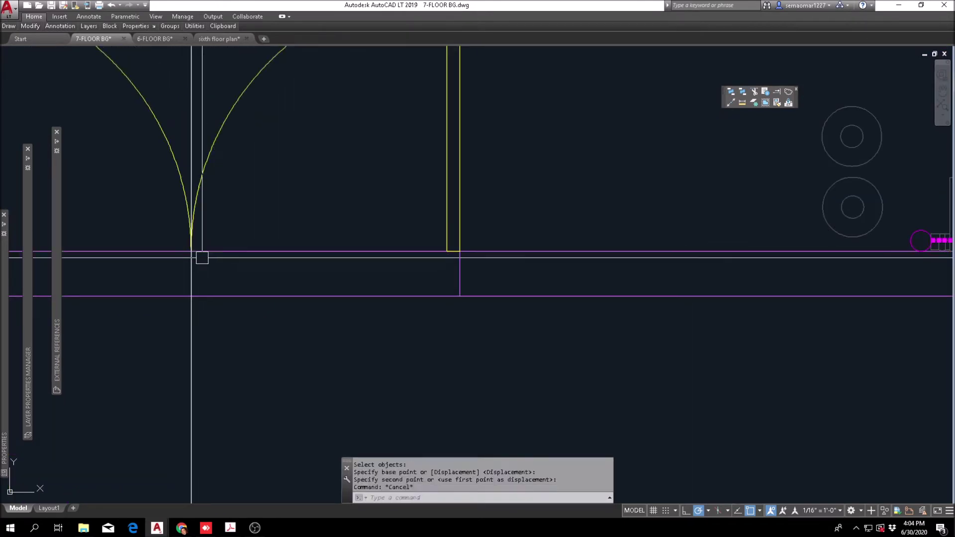
Trim the south wall's lines between the double door's jambs to open the doorway.
{"action": "scroll", "coordinate": [202, 257], "scroll_direction": "down", "scroll_amount": 3}
{"action": "type", "text": "tr"}
{"action": "key", "text": "Return"}
{"action": "scroll", "coordinate": [334, 255], "scroll_direction": "up", "scroll_amount": 4}
{"action": "left_click", "coordinate": [362, 254]}
{"action": "left_click", "coordinate": [330, 264]}
{"action": "scroll", "coordinate": [330, 264], "scroll_direction": "down", "scroll_amount": 3}
{"action": "middle_click_drag", "start_coordinate": [138, 263], "coordinate": [207, 241]}
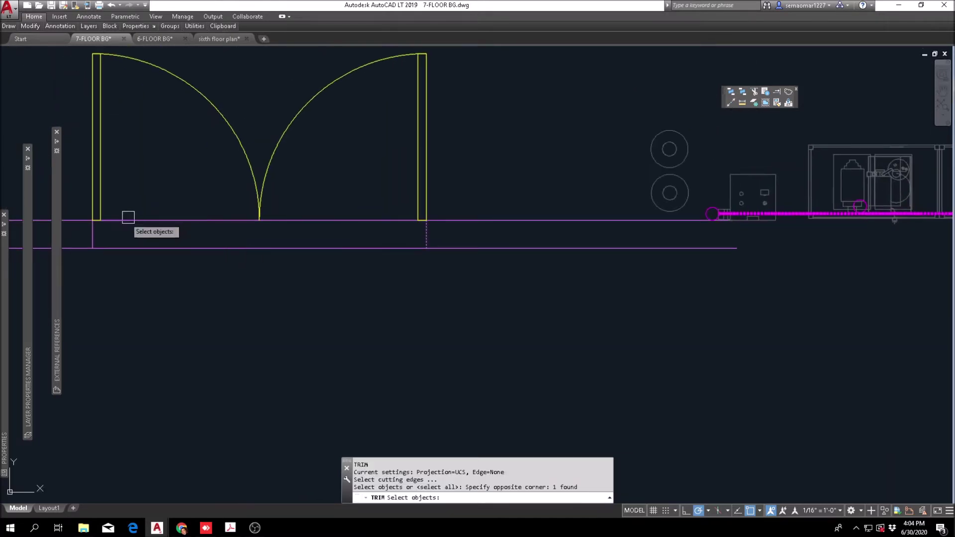
{"action": "scroll", "coordinate": [128, 217], "scroll_direction": "up", "scroll_amount": 2}
{"action": "key", "text": "Return"}
{"action": "left_click", "coordinate": [258, 177]}
{"action": "left_click", "coordinate": [225, 288]}
{"action": "scroll", "coordinate": [183, 295], "scroll_direction": "down", "scroll_amount": 4}
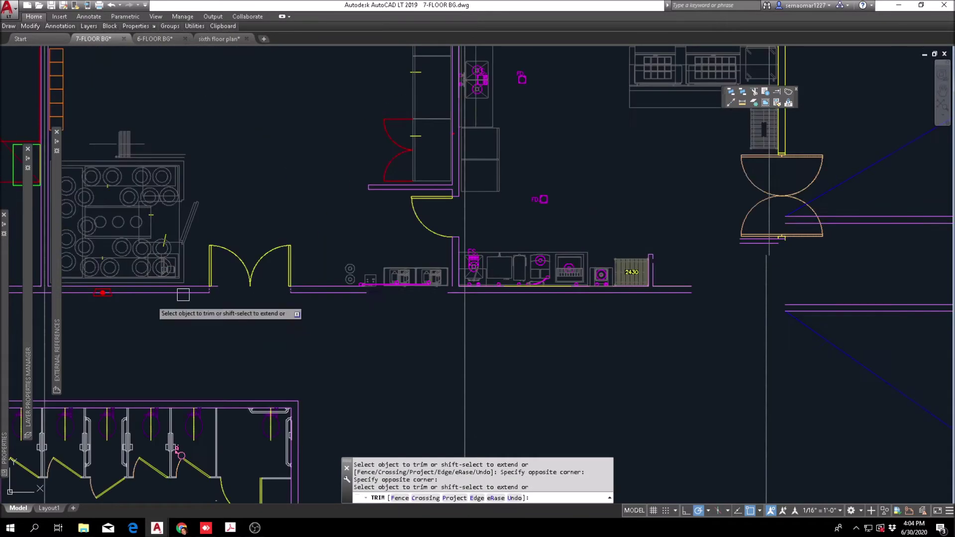
{"action": "scroll", "coordinate": [183, 295], "scroll_direction": "up", "scroll_amount": 4}
{"action": "left_click", "coordinate": [277, 253]}
{"action": "left_click", "coordinate": [215, 304]}
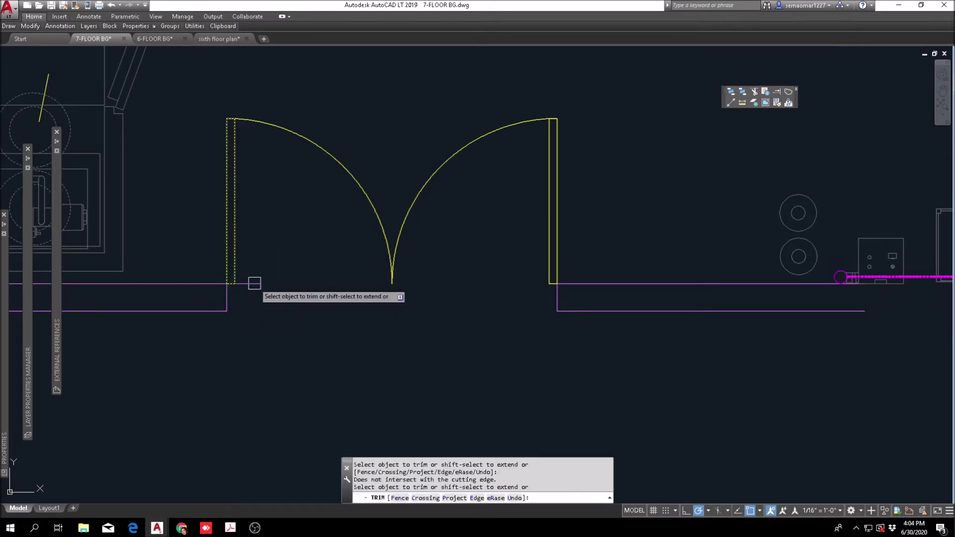
{"action": "key", "text": "Escape"}
{"action": "key", "text": "Escape"}
Fillet the double door's west jamb with the south wall's inner line and erase the leftover stub in the opening.
{"action": "type", "text": "f"}
{"action": "left_click", "coordinate": [228, 295]}
{"action": "left_click", "coordinate": [203, 284]}
{"action": "key", "text": "Escape"}
{"action": "type", "text": "e"}
{"action": "left_click", "coordinate": [246, 281]}
{"action": "key", "text": "Escape"}
{"action": "key", "text": "Escape"}
{"action": "key", "text": "Escape"}
{"action": "scroll", "coordinate": [298, 305], "scroll_direction": "down", "scroll_amount": 5}
{"action": "scroll", "coordinate": [547, 298], "scroll_direction": "up", "scroll_amount": 2}
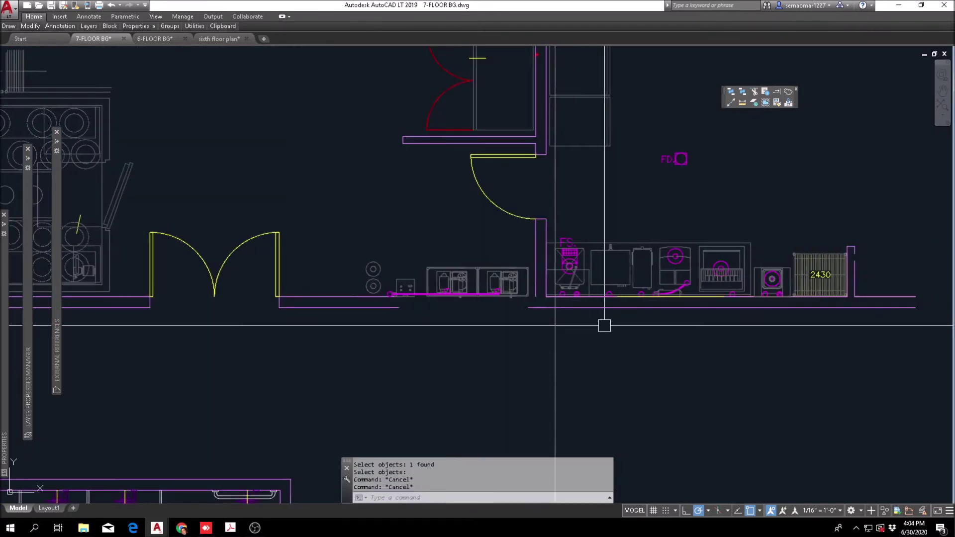
Fillet the kitchen partition's west face with the south wall's inner line to form a corner.
{"action": "scroll", "coordinate": [553, 288], "scroll_direction": "up", "scroll_amount": 4}
{"action": "type", "text": "f"}
{"action": "left_click", "coordinate": [517, 251]}
{"action": "scroll", "coordinate": [407, 273], "scroll_direction": "down", "scroll_amount": 3}
{"action": "scroll", "coordinate": [284, 280], "scroll_direction": "up", "scroll_amount": 2}
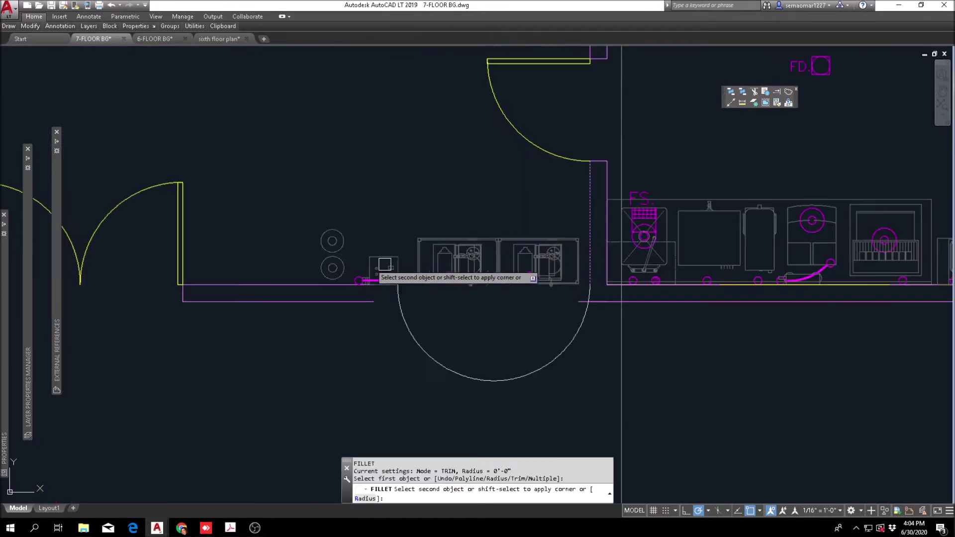
{"action": "left_click", "coordinate": [560, 336]}
{"action": "key", "text": "Escape"}
{"action": "key", "text": "Escape"}
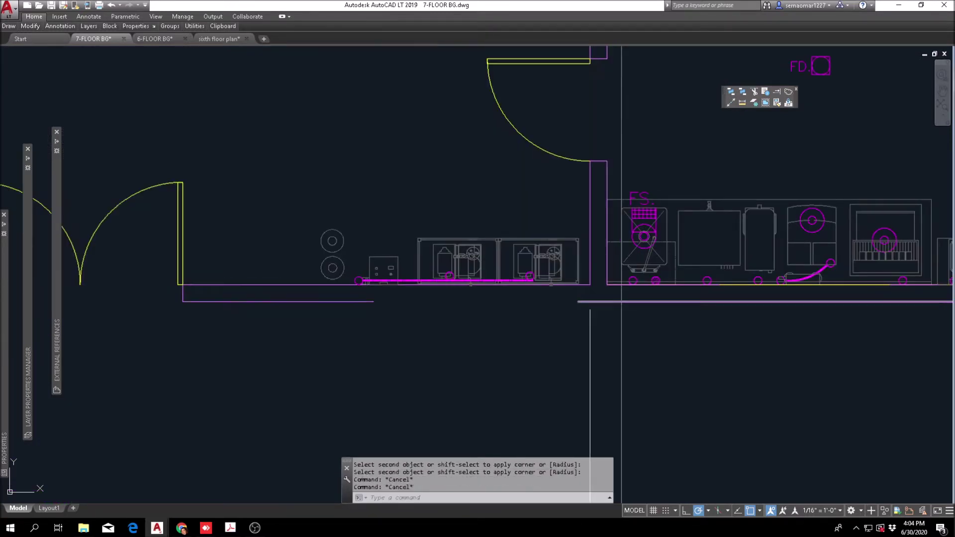
Extend the south wall's outer line across the gap below the relocated equipment row.
{"action": "left_click", "coordinate": [777, 92]}
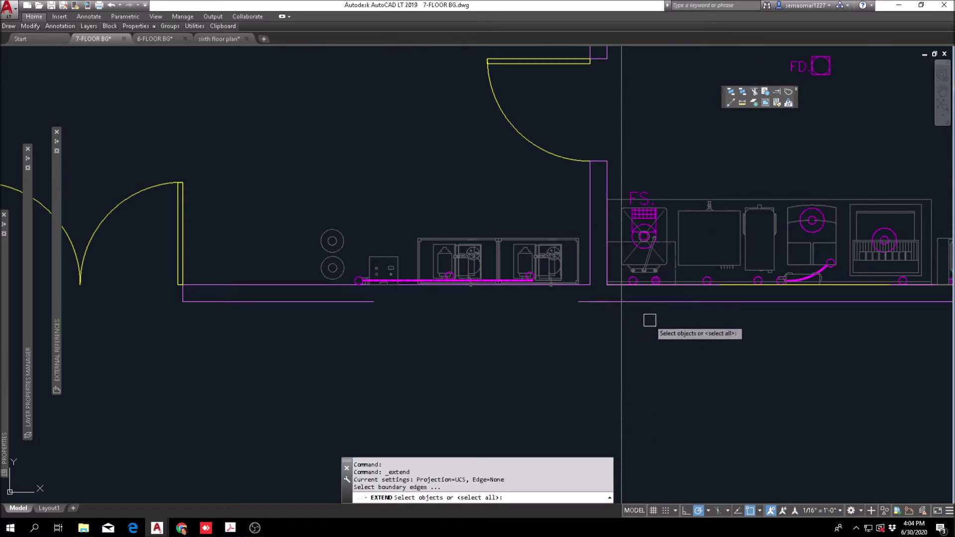
{"action": "key", "text": "Return"}
{"action": "left_click", "coordinate": [356, 307]}
{"action": "left_click", "coordinate": [443, 334]}
{"action": "key", "text": "Escape"}
Match the yellow lines of the kitchen's east wall to the properties of the purple wall line above them.
{"action": "scroll", "coordinate": [599, 298], "scroll_direction": "down", "scroll_amount": 5}
{"action": "middle_click_drag", "start_coordinate": [599, 298], "coordinate": [535, 336]}
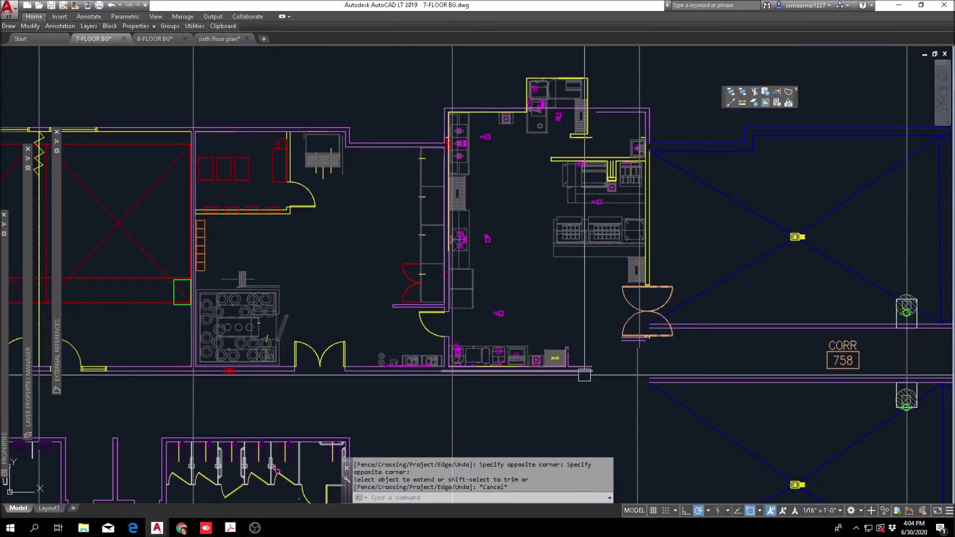
{"action": "scroll", "coordinate": [460, 349], "scroll_direction": "up", "scroll_amount": 5}
{"action": "scroll", "coordinate": [458, 326], "scroll_direction": "down", "scroll_amount": 5}
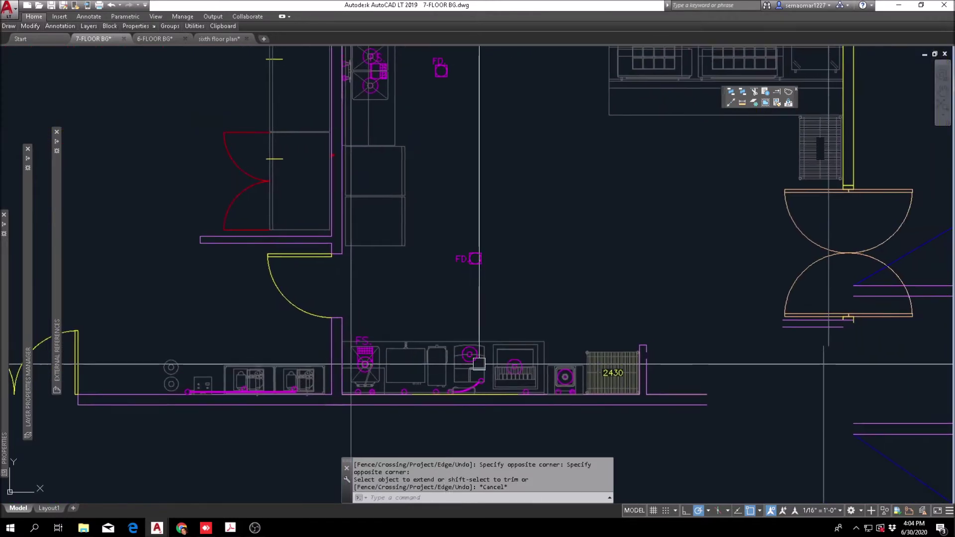
{"action": "middle_click_drag", "start_coordinate": [588, 378], "coordinate": [408, 358]}
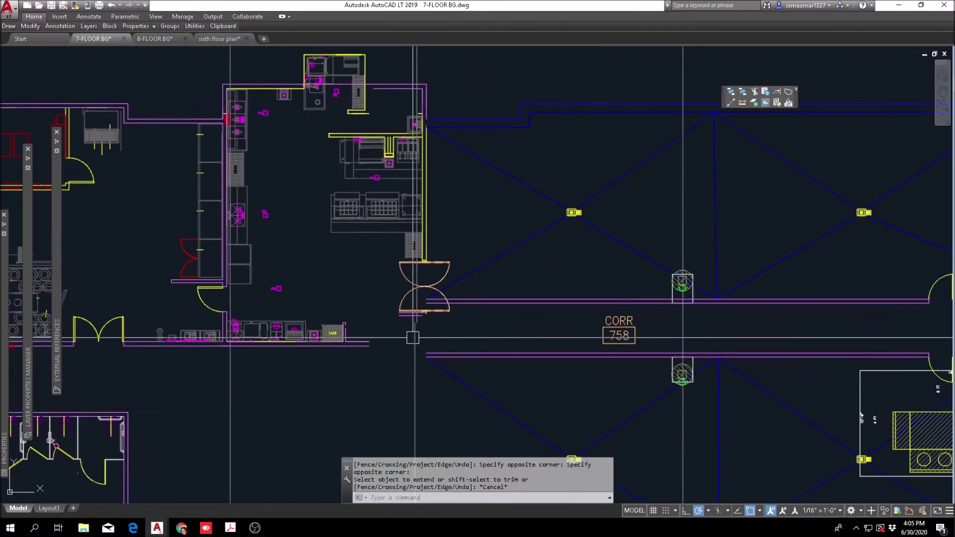
{"action": "left_click", "coordinate": [776, 103]}
{"action": "scroll", "coordinate": [411, 105], "scroll_direction": "up", "scroll_amount": 5}
{"action": "left_click", "coordinate": [455, 97]}
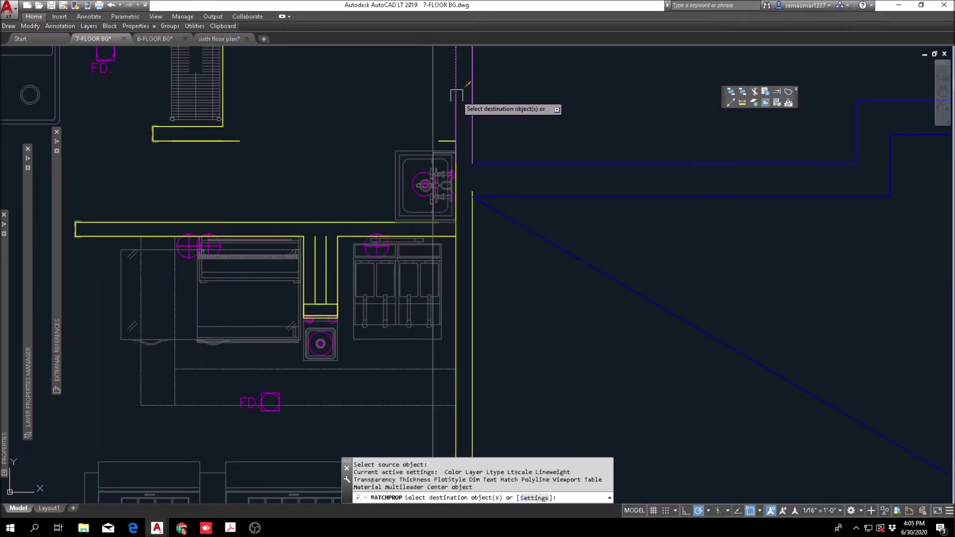
{"action": "scroll", "coordinate": [455, 234], "scroll_direction": "up", "scroll_amount": 3}
{"action": "left_click", "coordinate": [448, 225]}
{"action": "left_click", "coordinate": [537, 209]}
{"action": "left_click", "coordinate": [475, 245]}
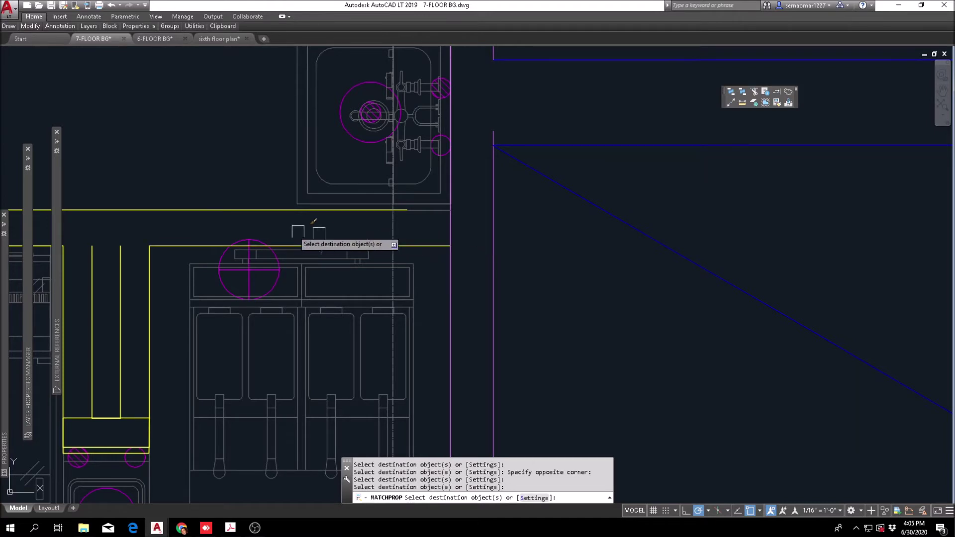
Apply the same purple wall properties to the short stub wall between the cooking equipment.
{"action": "middle_click_drag", "start_coordinate": [181, 270], "coordinate": [488, 77]}
{"action": "scroll", "coordinate": [445, 239], "scroll_direction": "up", "scroll_amount": 3}
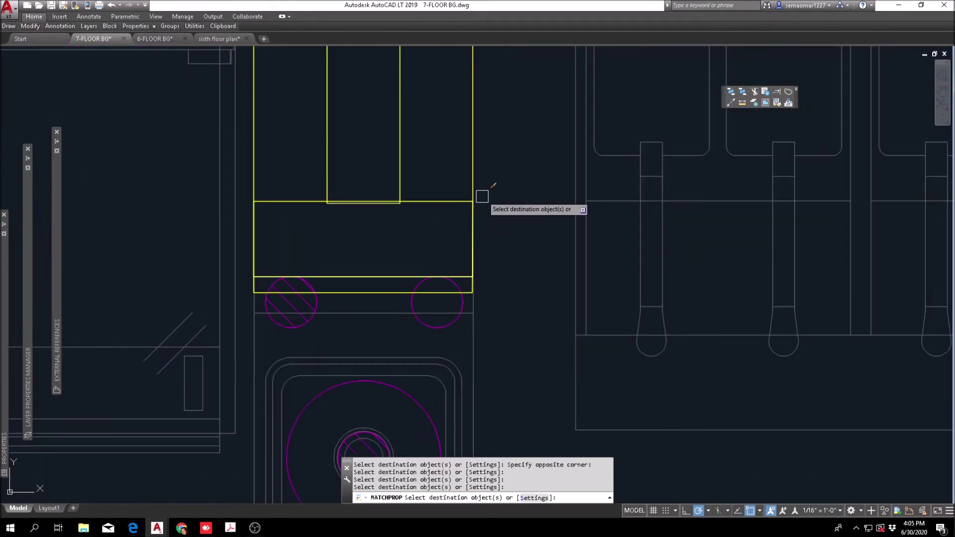
{"action": "left_click", "coordinate": [495, 180]}
{"action": "left_click", "coordinate": [314, 186]}
{"action": "scroll", "coordinate": [278, 209], "scroll_direction": "up", "scroll_amount": 2}
{"action": "left_click", "coordinate": [280, 180]}
{"action": "left_click", "coordinate": [234, 247]}
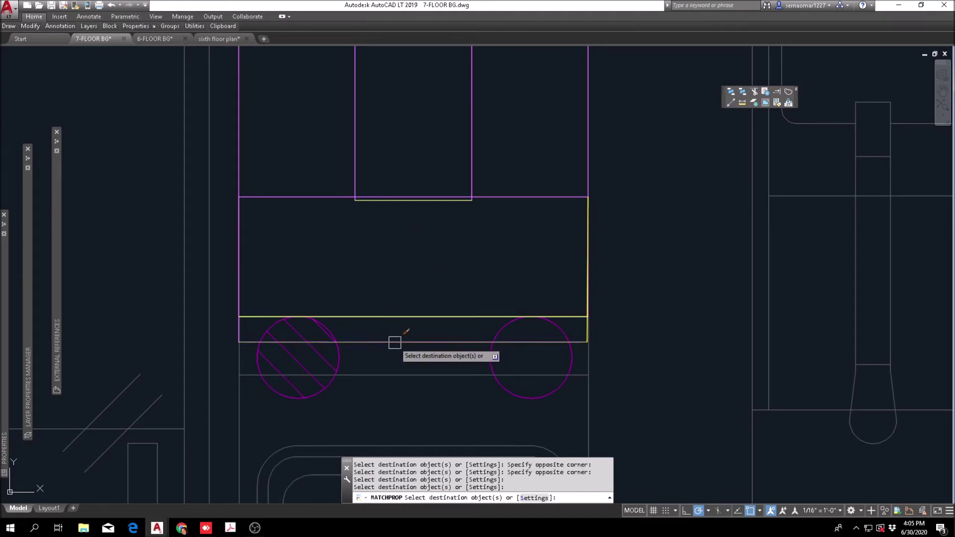
{"action": "scroll", "coordinate": [550, 341], "scroll_direction": "up", "scroll_amount": 2}
{"action": "left_click", "coordinate": [559, 347]}
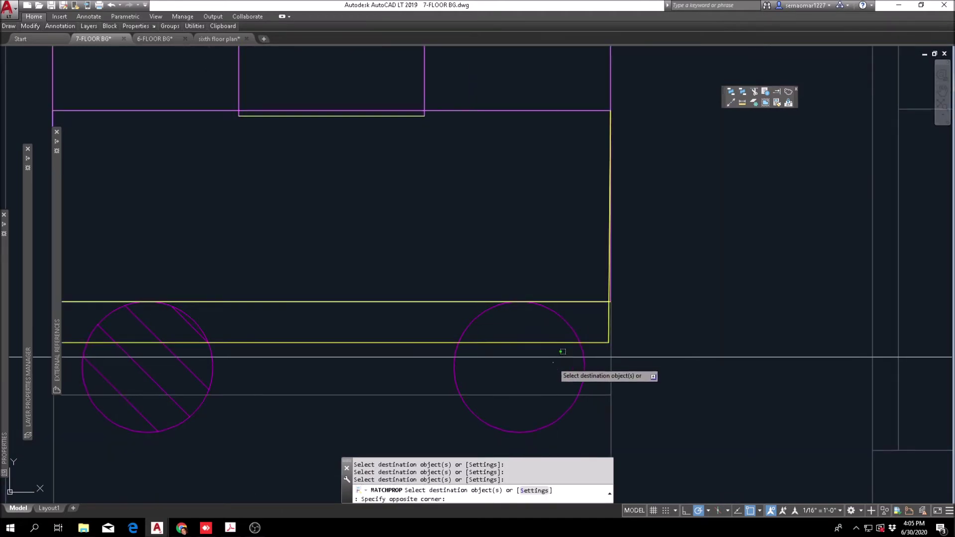
{"action": "scroll", "coordinate": [593, 317], "scroll_direction": "down", "scroll_amount": 6}
{"action": "left_click", "coordinate": [620, 207]}
{"action": "left_click", "coordinate": [509, 276]}
{"action": "left_click", "coordinate": [589, 219]}
Match both long face lines of the kitchen's horizontal partition to the purple wall properties.
{"action": "scroll", "coordinate": [537, 227], "scroll_direction": "down", "scroll_amount": 3}
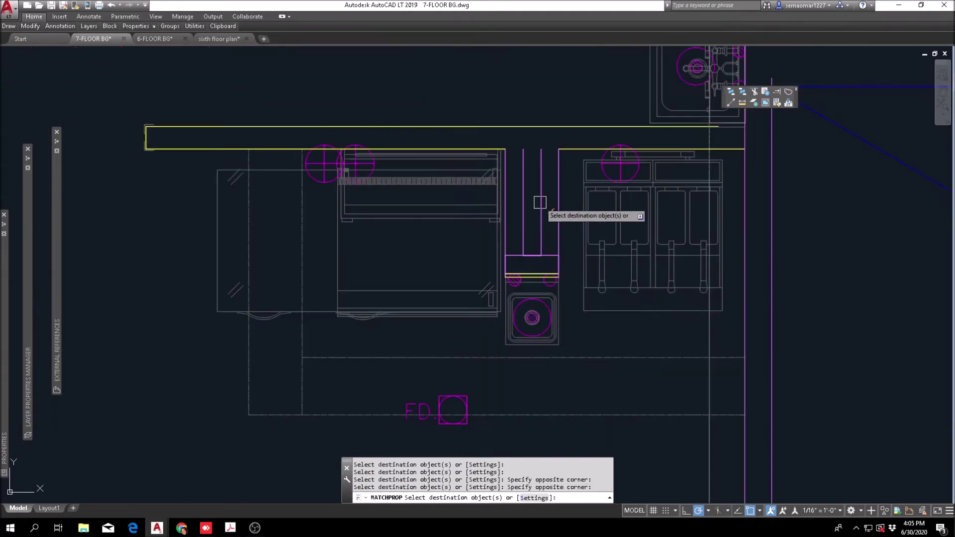
{"action": "scroll", "coordinate": [572, 132], "scroll_direction": "up", "scroll_amount": 3}
{"action": "left_click", "coordinate": [588, 124]}
{"action": "left_click", "coordinate": [568, 160]}
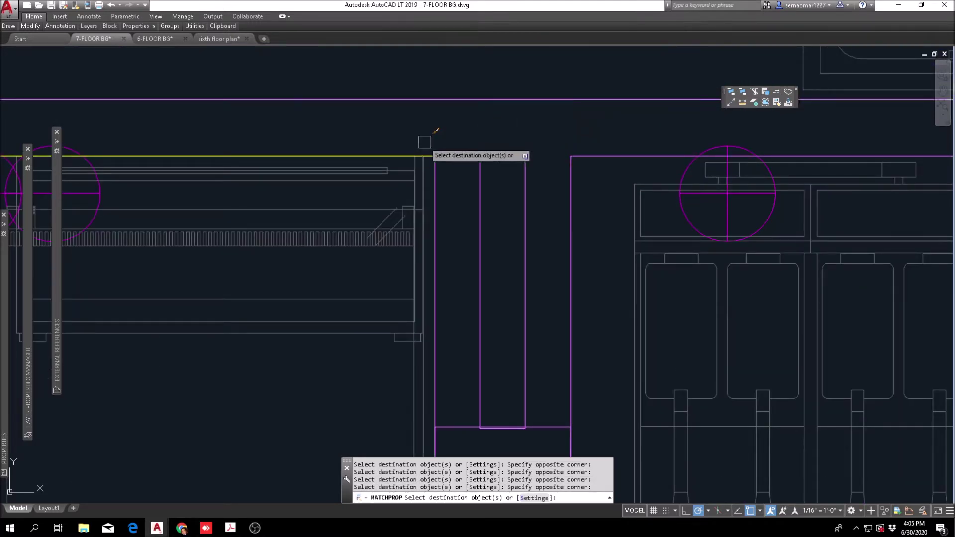
{"action": "scroll", "coordinate": [425, 159], "scroll_direction": "up", "scroll_amount": 4}
{"action": "scroll", "coordinate": [259, 183], "scroll_direction": "down", "scroll_amount": 3}
{"action": "left_click", "coordinate": [198, 142]}
{"action": "left_click", "coordinate": [194, 200]}
{"action": "scroll", "coordinate": [174, 180], "scroll_direction": "up", "scroll_amount": 8}
{"action": "scroll", "coordinate": [338, 177], "scroll_direction": "down", "scroll_amount": 6}
{"action": "key", "text": "Escape"}
{"action": "key", "text": "Escape"}
{"action": "scroll", "coordinate": [543, 160], "scroll_direction": "up", "scroll_amount": 1}
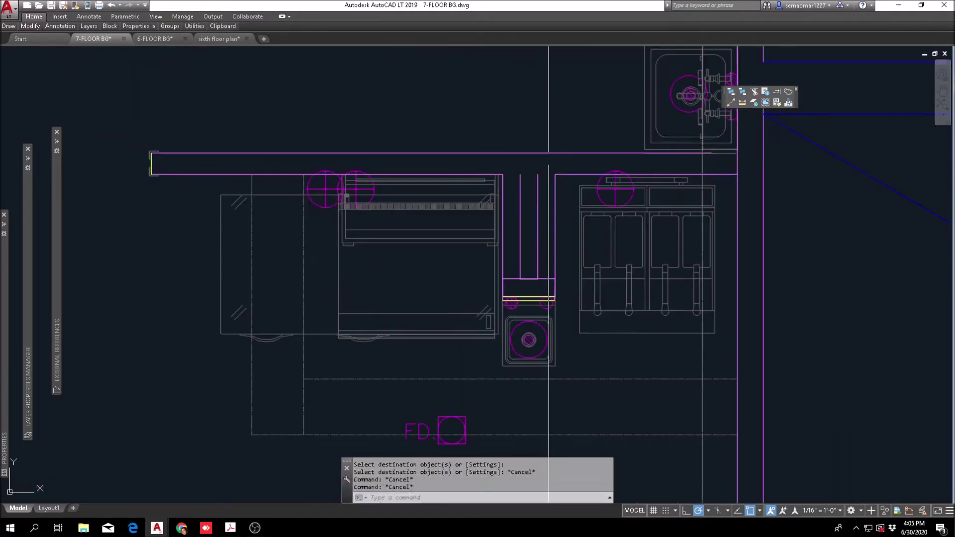
Try to clean up the junction between the stub wall and the horizontal partition with Extend and Trim.
{"action": "left_click", "coordinate": [777, 93]}
{"action": "scroll", "coordinate": [547, 174], "scroll_direction": "up", "scroll_amount": 2}
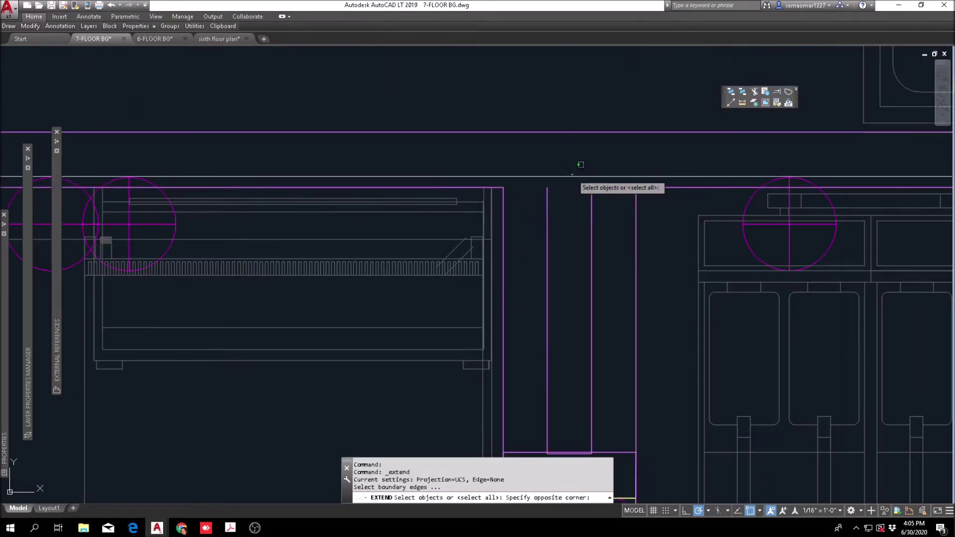
{"action": "key", "text": "Return"}
{"action": "key", "text": "Escape"}
{"action": "type", "text": "tr"}
{"action": "key", "text": "Return"}
{"action": "left_click", "coordinate": [705, 168]}
{"action": "left_click", "coordinate": [535, 222]}
{"action": "key", "text": "Return"}
{"action": "left_click", "coordinate": [610, 188]}
{"action": "key", "text": "Escape"}
{"action": "key", "text": "Escape"}
{"action": "scroll", "coordinate": [632, 187], "scroll_direction": "down", "scroll_amount": 6}
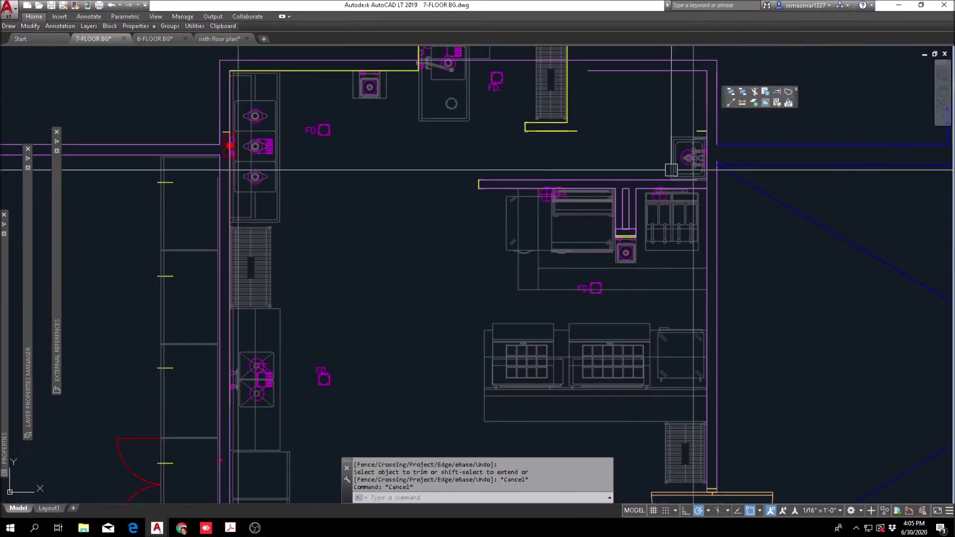
{"action": "key", "text": "Escape"}
{"action": "left_click", "coordinate": [777, 102]}
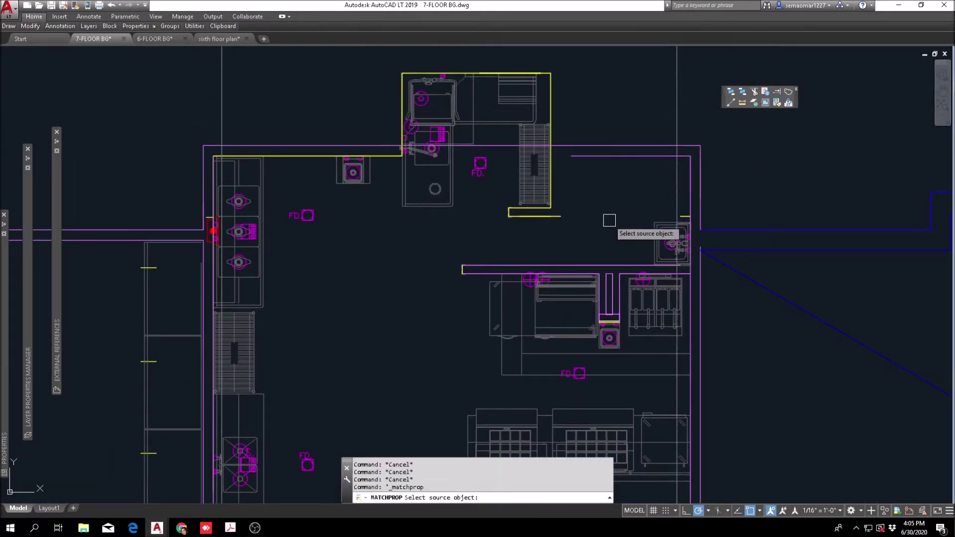
{"action": "middle_click_drag", "start_coordinate": [609, 220], "coordinate": [567, 278]}
{"action": "key", "text": "Escape"}
{"action": "key", "text": "Escape"}
{"action": "key", "text": "Escape"}
Move the hand sink from the kitchen's east wall to the open floor beside the west equipment row.
{"action": "scroll", "coordinate": [338, 252], "scroll_direction": "down", "scroll_amount": 5}
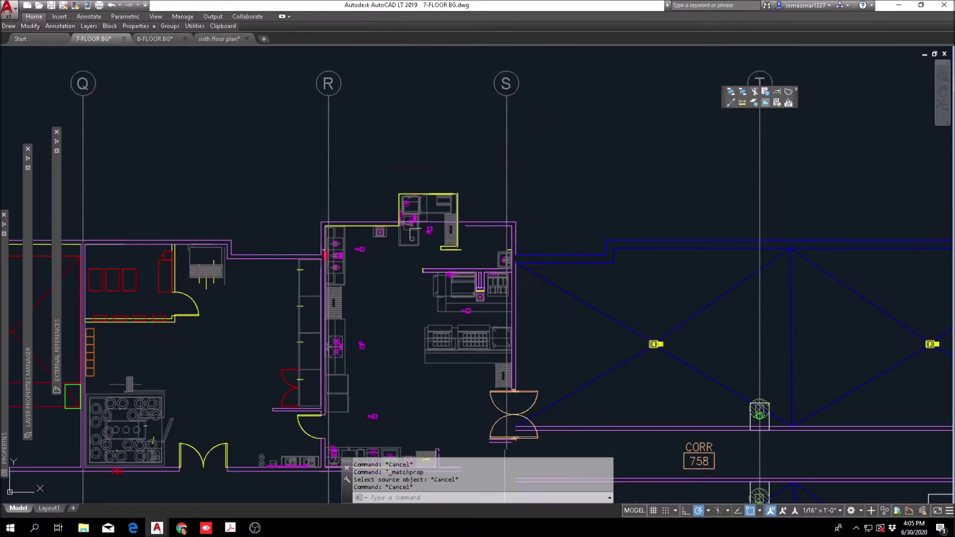
{"action": "scroll", "coordinate": [400, 246], "scroll_direction": "up", "scroll_amount": 5}
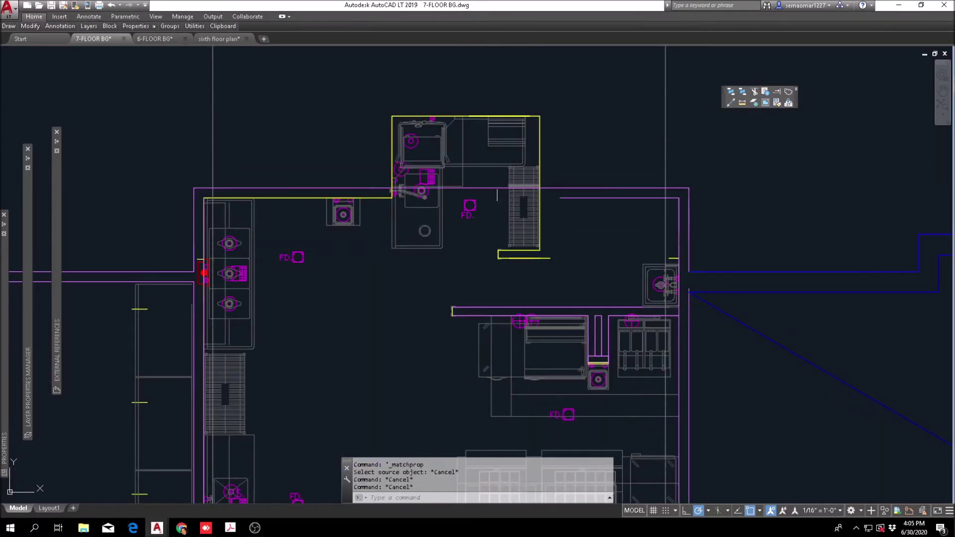
{"action": "scroll", "coordinate": [532, 253], "scroll_direction": "down", "scroll_amount": 3}
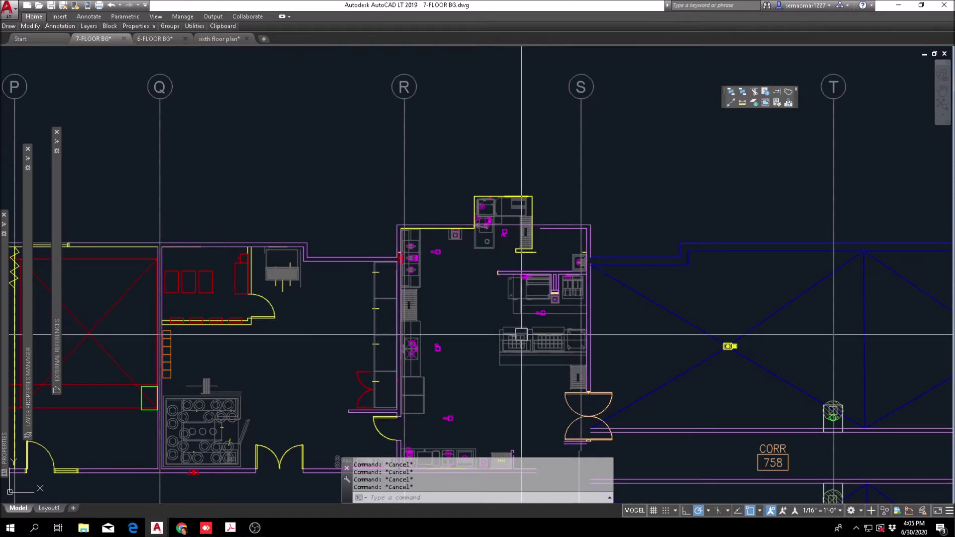
{"action": "middle_click_drag", "start_coordinate": [521, 334], "coordinate": [497, 233]}
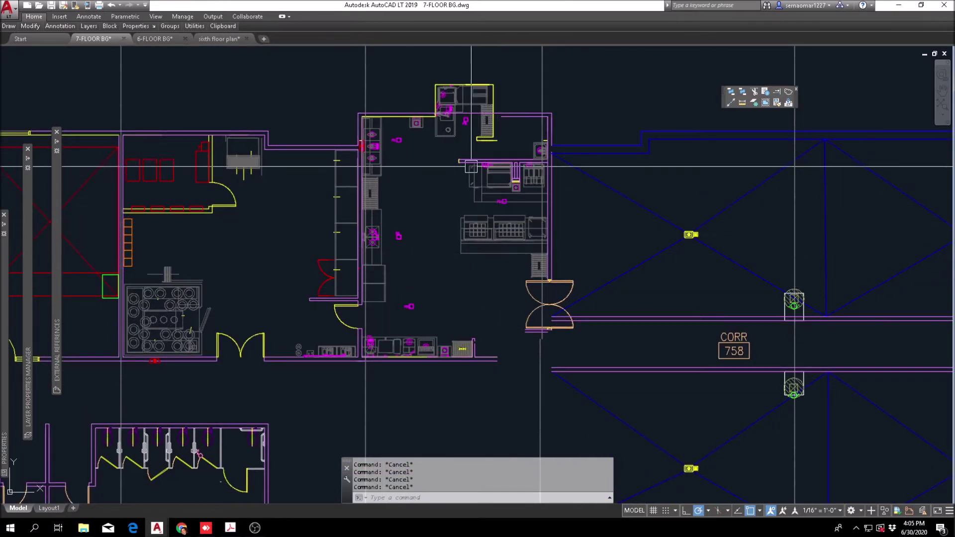
{"action": "scroll", "coordinate": [440, 136], "scroll_direction": "up", "scroll_amount": 4}
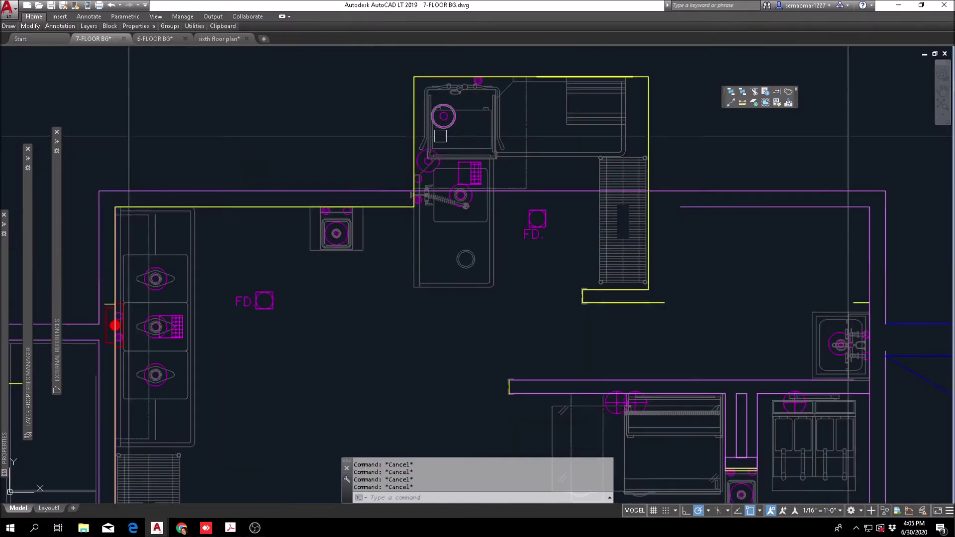
{"action": "middle_click_drag", "start_coordinate": [718, 289], "coordinate": [626, 252]}
{"action": "type", "text": "m"}
{"action": "key", "text": "Return"}
{"action": "scroll", "coordinate": [711, 348], "scroll_direction": "up", "scroll_amount": 2}
{"action": "scroll", "coordinate": [718, 344], "scroll_direction": "up", "scroll_amount": 2}
{"action": "left_click", "coordinate": [706, 352]}
{"action": "scroll", "coordinate": [738, 314], "scroll_direction": "down", "scroll_amount": 2}
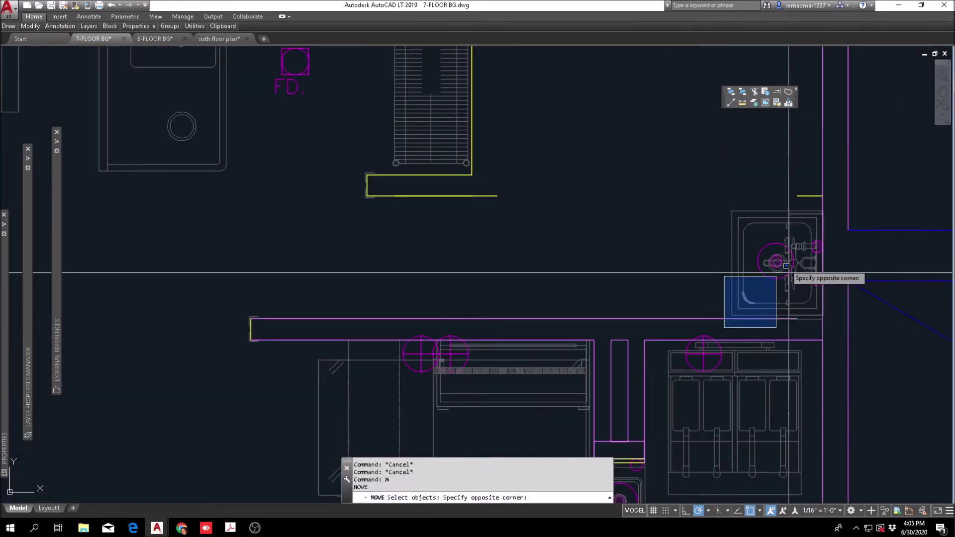
{"action": "left_click", "coordinate": [829, 162]}
{"action": "scroll", "coordinate": [823, 176], "scroll_direction": "down", "scroll_amount": 2}
{"action": "key", "text": "Return"}
{"action": "left_click", "coordinate": [811, 190]}
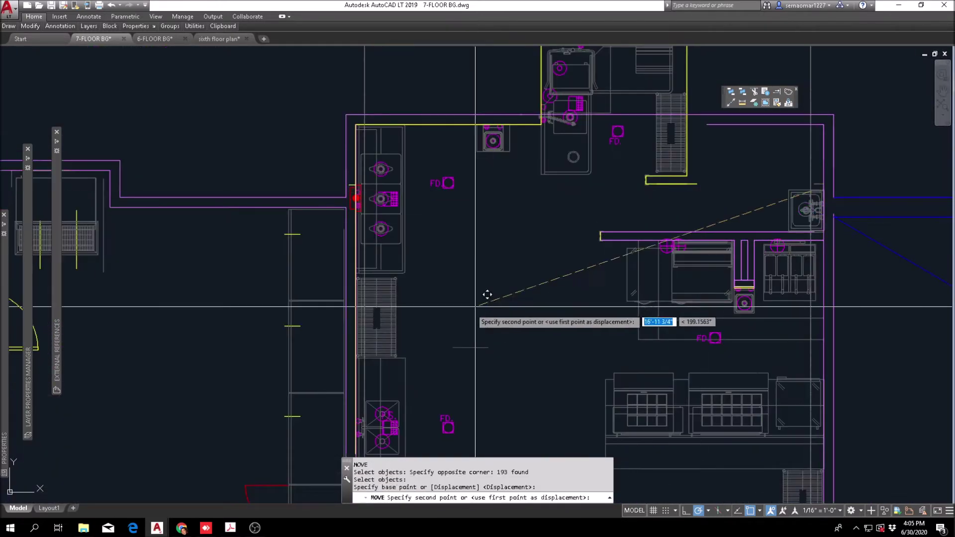
{"action": "middle_click_drag", "start_coordinate": [624, 188], "coordinate": [551, 255]}
{"action": "key", "text": "Escape"}
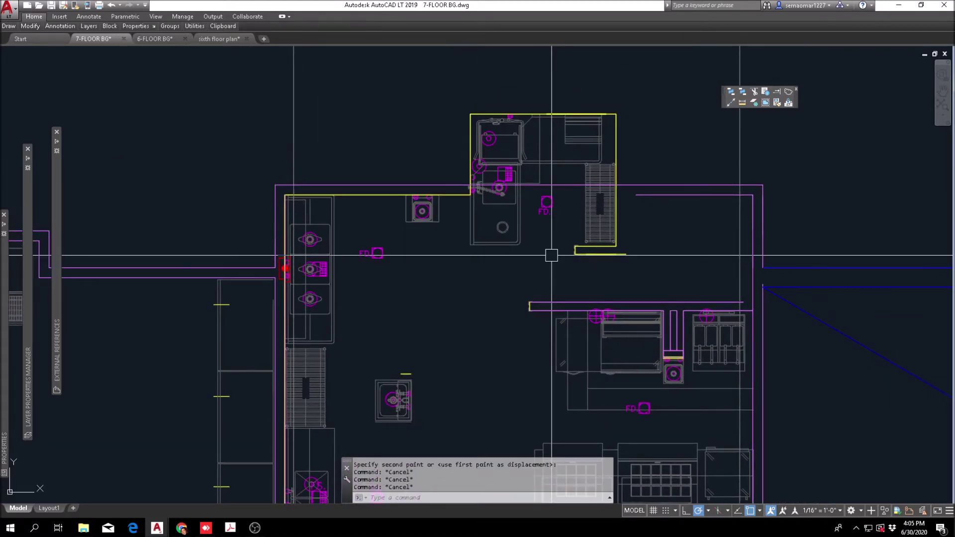
Rotate the protruding north alcove's walls and equipment 90 degrees clockwise.
{"action": "key", "text": "Return"}
{"action": "left_click", "coordinate": [452, 262]}
{"action": "left_click", "coordinate": [683, 88]}
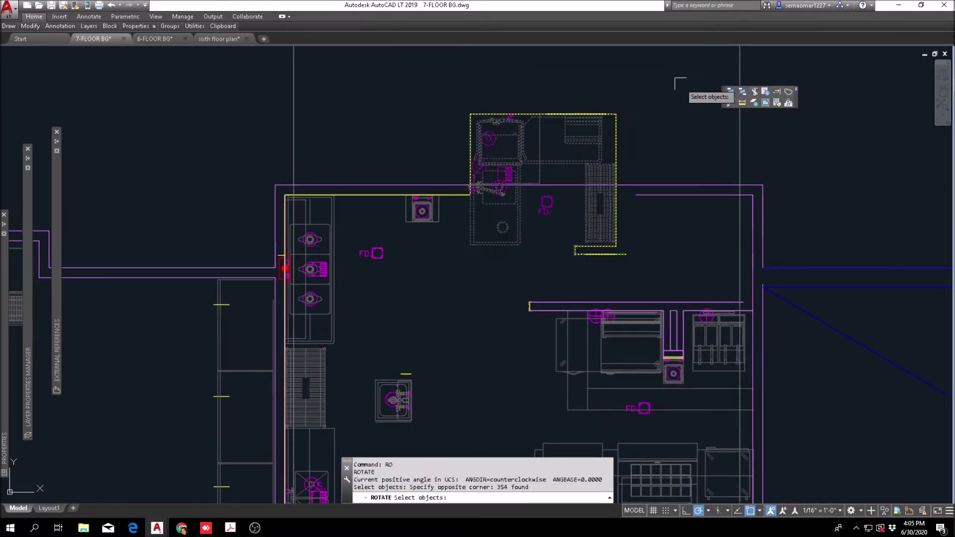
{"action": "scroll", "coordinate": [567, 209], "scroll_direction": "up", "scroll_amount": 4}
{"action": "key", "text": "Return"}
{"action": "left_click", "coordinate": [568, 214]}
{"action": "left_click", "coordinate": [565, 228]}
{"action": "key", "text": "Escape"}
{"action": "key", "text": "Escape"}
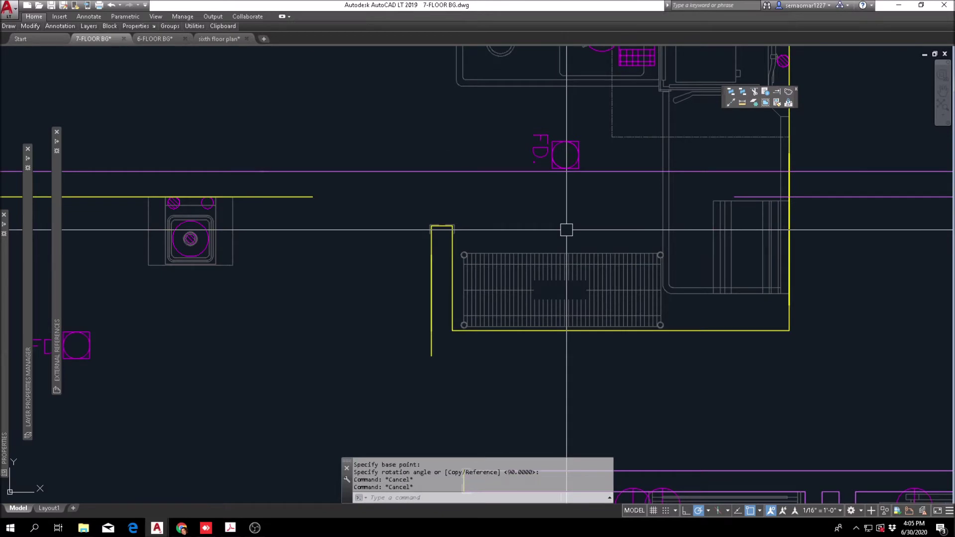
{"action": "type", "text": "m"}
{"action": "key", "text": "Return"}
{"action": "type", "text": "p"}
{"action": "key", "text": "Return"}
{"action": "scroll", "coordinate": [566, 229], "scroll_direction": "down", "scroll_amount": 5}
{"action": "scroll", "coordinate": [644, 241], "scroll_direction": "up", "scroll_amount": 3}
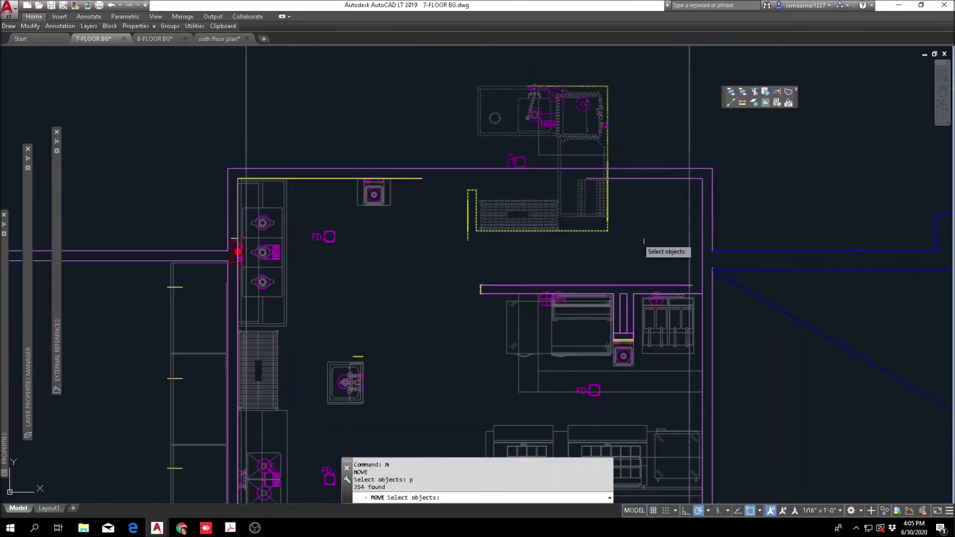
{"action": "key", "text": "Return"}
{"action": "left_click", "coordinate": [608, 86]}
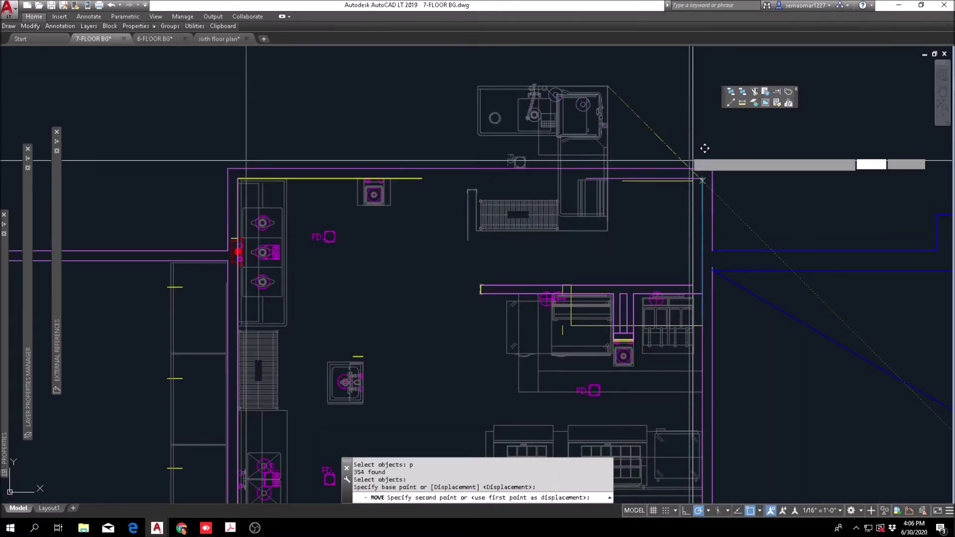
{"action": "key", "text": "Escape"}
{"action": "scroll", "coordinate": [640, 228], "scroll_direction": "down", "scroll_amount": 2}
{"action": "scroll", "coordinate": [623, 135], "scroll_direction": "up", "scroll_amount": 1}
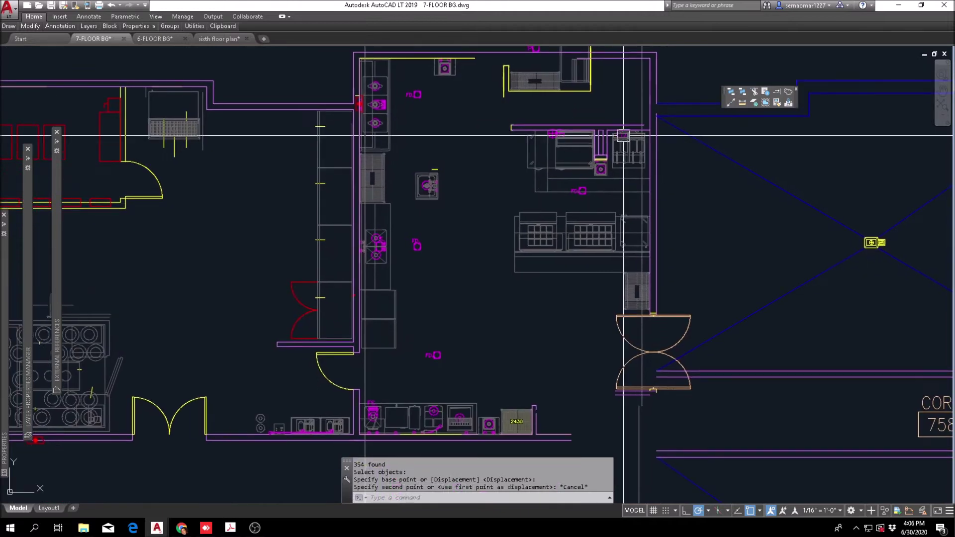
Move the wire shelving unit above the east double door to the open floor in the middle of the kitchen.
{"action": "scroll", "coordinate": [633, 298], "scroll_direction": "up", "scroll_amount": 5}
{"action": "key", "text": "Escape"}
{"action": "scroll", "coordinate": [625, 310], "scroll_direction": "up", "scroll_amount": 3}
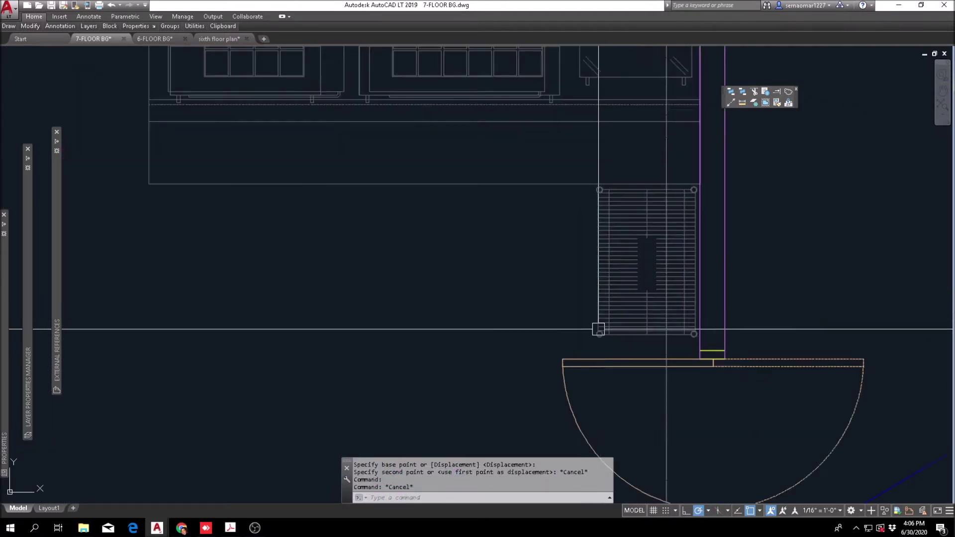
{"action": "type", "text": "M"}
{"action": "key", "text": "Return"}
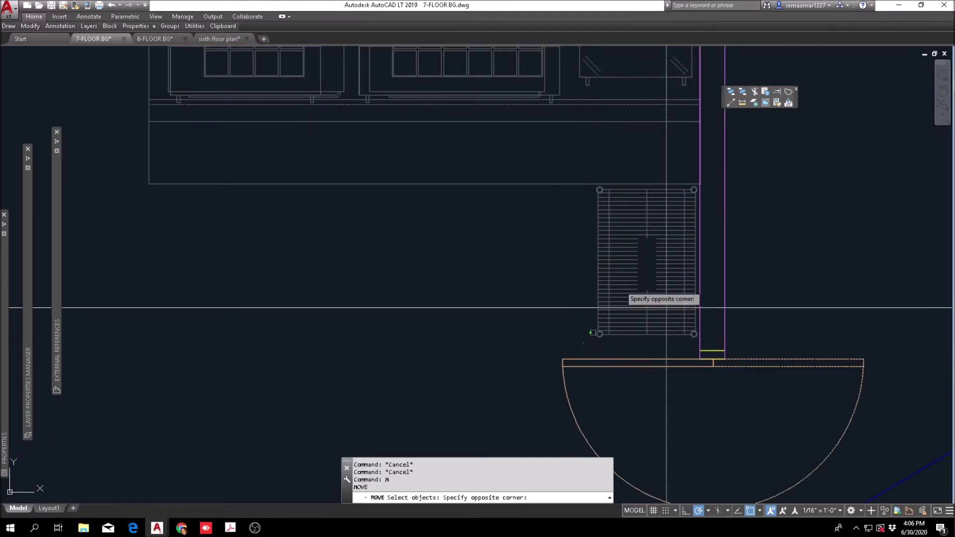
{"action": "left_click", "coordinate": [699, 189]}
{"action": "key", "text": "Return"}
{"action": "scroll", "coordinate": [662, 228], "scroll_direction": "down", "scroll_amount": 5}
{"action": "left_click", "coordinate": [655, 237]}
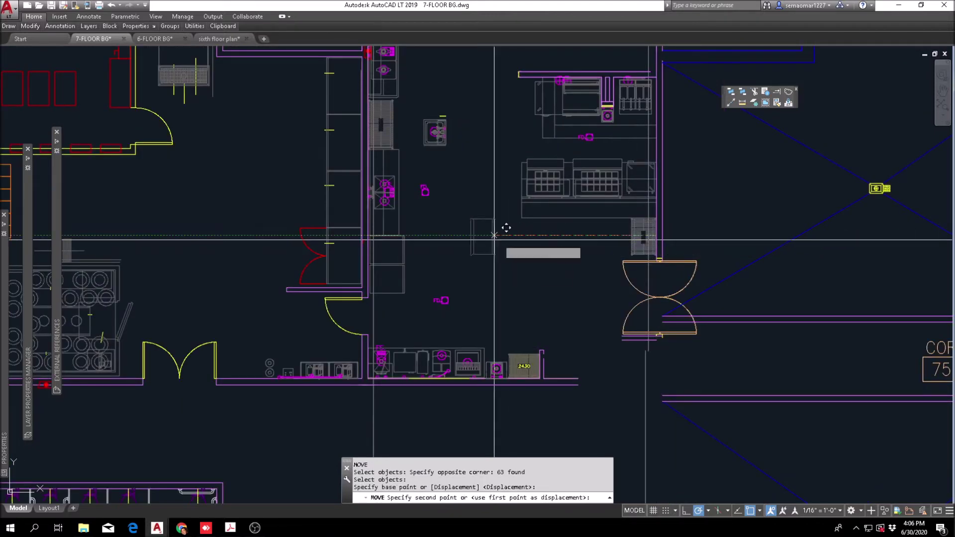
{"action": "key", "text": "Escape"}
{"action": "middle_click_drag", "start_coordinate": [594, 242], "coordinate": [543, 353]}
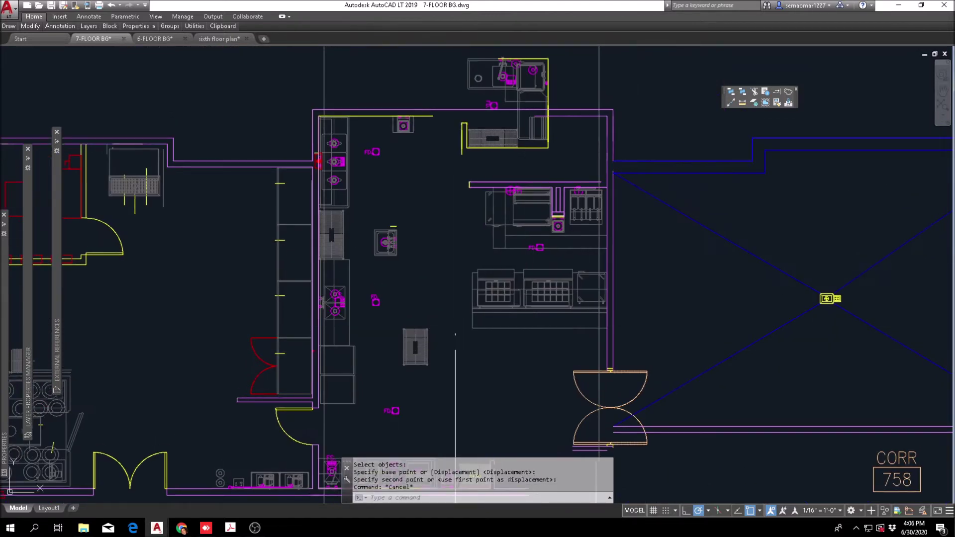
Move the horizontal partition and the cooking equipment below it south, toward the east double door.
{"action": "type", "text": "M"}
{"action": "key", "text": "Return"}
{"action": "left_click", "coordinate": [444, 341]}
{"action": "left_click", "coordinate": [616, 178]}
{"action": "key", "text": "Return"}
{"action": "left_click", "coordinate": [647, 264]}
{"action": "left_click", "coordinate": [644, 299]}
{"action": "middle_click_drag", "start_coordinate": [561, 223], "coordinate": [534, 342]}
{"action": "key", "text": "Escape"}
Move the rotated alcove with its walls, sink and dishwashing equipment into the kitchen's inner northeast corner.
{"action": "type", "text": "M"}
{"action": "key", "text": "Return"}
{"action": "left_click", "coordinate": [412, 277]}
{"action": "left_click", "coordinate": [523, 175]}
{"action": "scroll", "coordinate": [515, 180], "scroll_direction": "up", "scroll_amount": 4}
{"action": "key", "text": "Return"}
{"action": "left_click", "coordinate": [531, 175]}
{"action": "scroll", "coordinate": [686, 283], "scroll_direction": "up", "scroll_amount": 2}
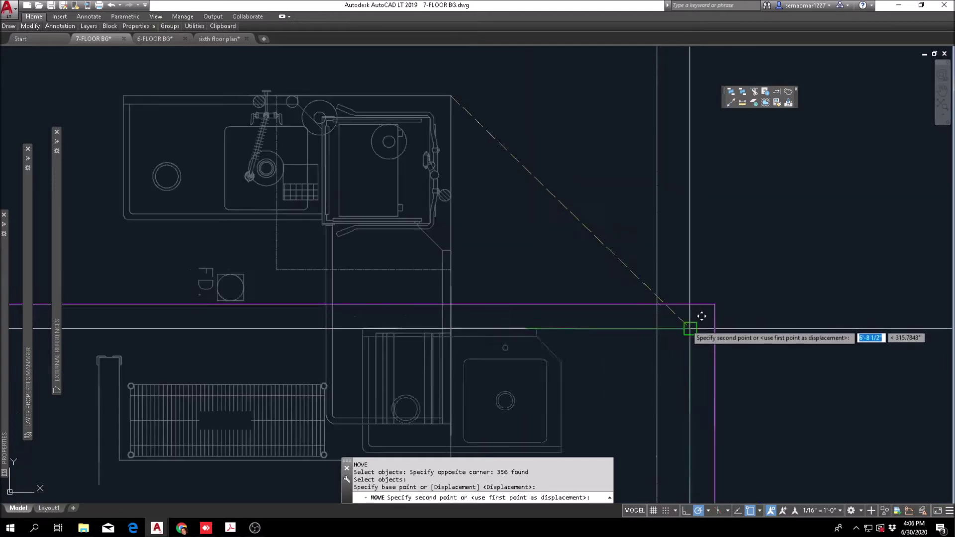
{"action": "scroll", "coordinate": [690, 328], "scroll_direction": "down", "scroll_amount": 4}
{"action": "scroll", "coordinate": [663, 202], "scroll_direction": "up", "scroll_amount": 1}
{"action": "key", "text": "Escape"}
{"action": "scroll", "coordinate": [521, 234], "scroll_direction": "up", "scroll_amount": 3}
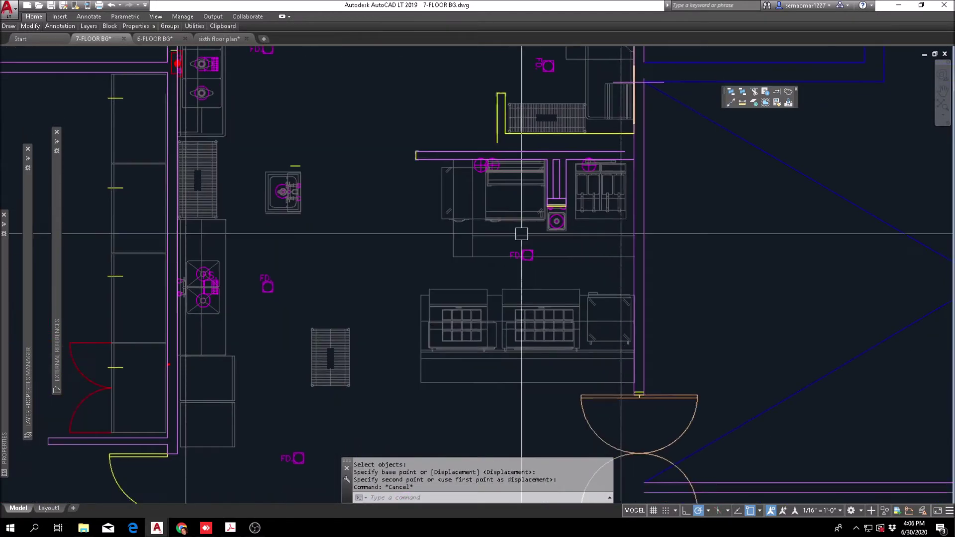
Move the horizontal partition and its cooking equipment north until the partition's upper face meets the alcove's bottom wall line.
{"action": "type", "text": "M"}
{"action": "key", "text": "Return"}
{"action": "scroll", "coordinate": [521, 234], "scroll_direction": "down", "scroll_amount": 3}
{"action": "scroll", "coordinate": [443, 334], "scroll_direction": "up", "scroll_amount": 4}
{"action": "left_click", "coordinate": [443, 315]}
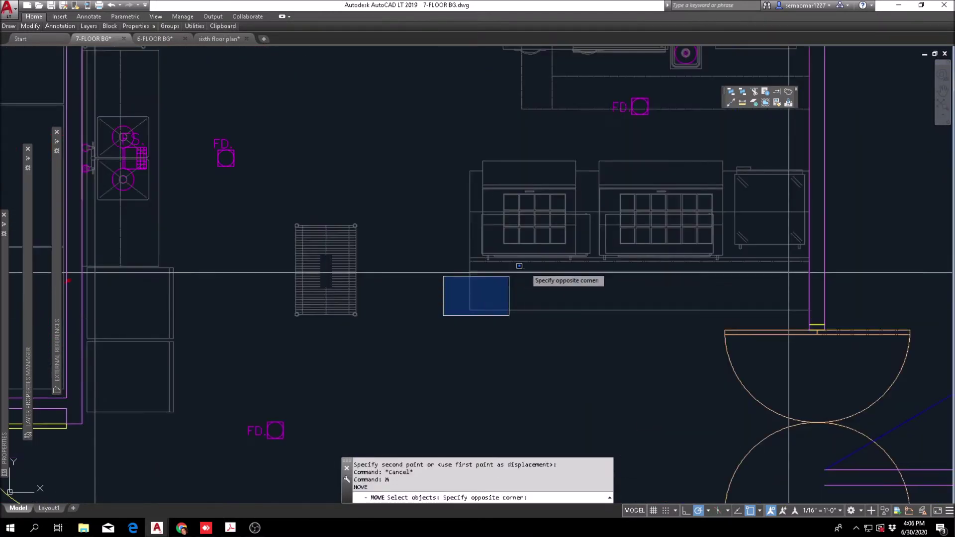
{"action": "scroll", "coordinate": [539, 246], "scroll_direction": "down", "scroll_amount": 3}
{"action": "scroll", "coordinate": [646, 196], "scroll_direction": "up", "scroll_amount": 2}
{"action": "left_click", "coordinate": [699, 147]}
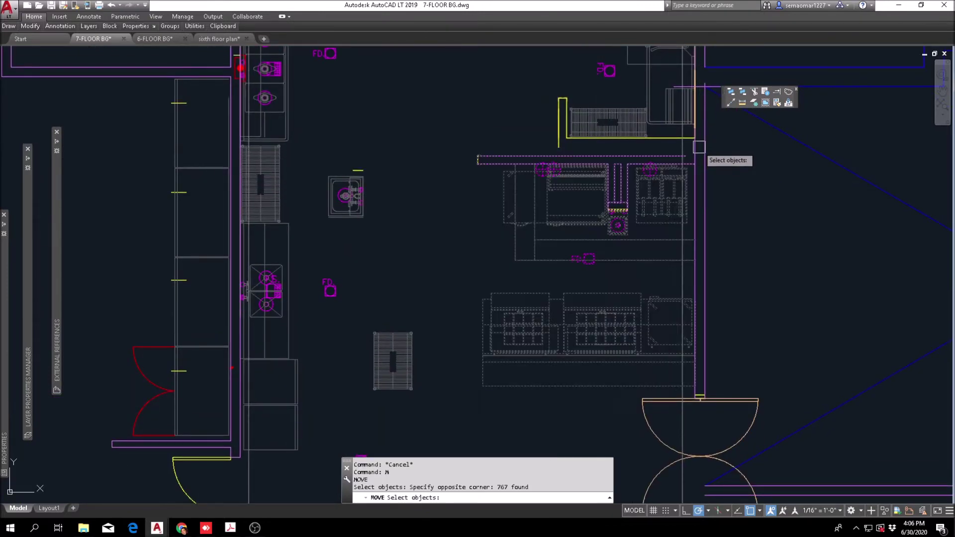
{"action": "scroll", "coordinate": [680, 142], "scroll_direction": "up", "scroll_amount": 4}
{"action": "key", "text": "Return"}
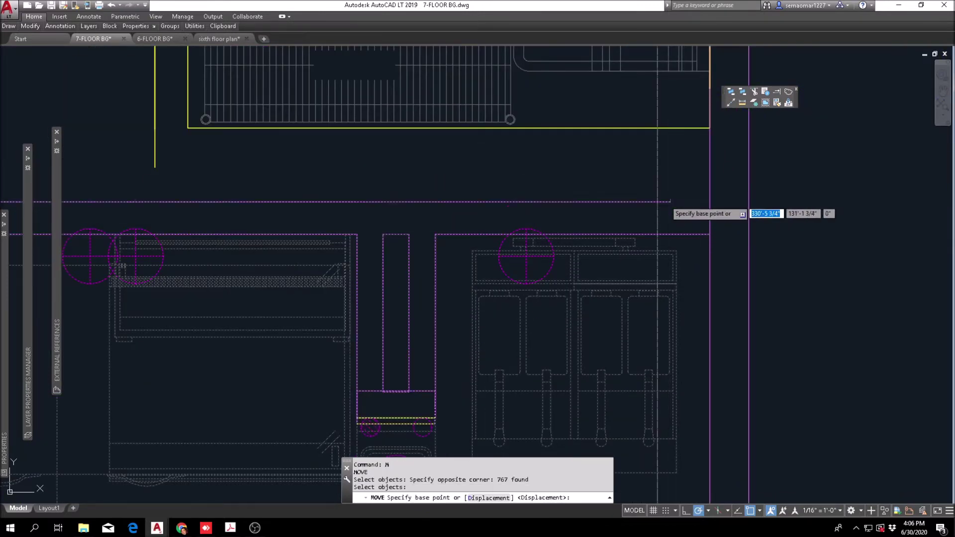
{"action": "left_click", "coordinate": [670, 202]}
{"action": "left_click", "coordinate": [670, 128]}
{"action": "key", "text": "Escape"}
{"action": "scroll", "coordinate": [583, 225], "scroll_direction": "down", "scroll_amount": 2}
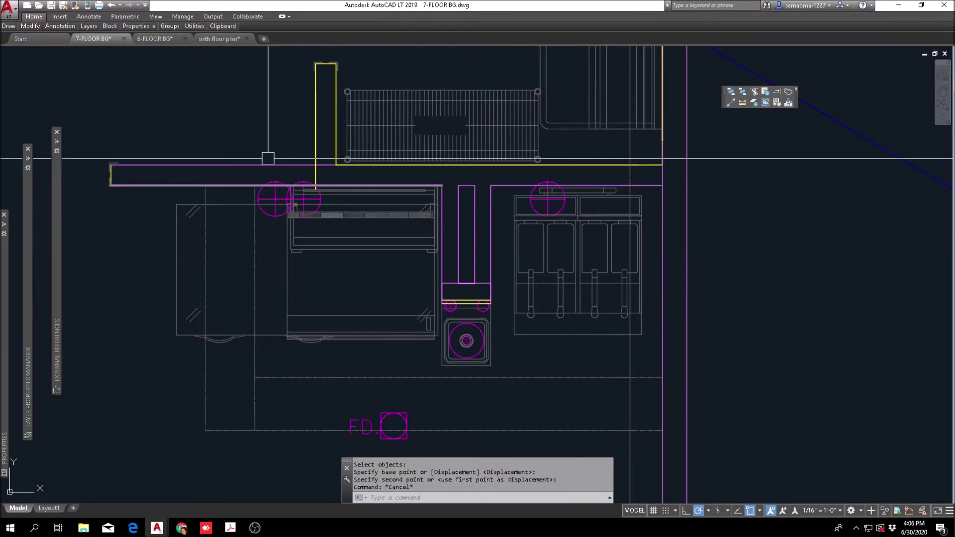
Trim the overlapping lines where the alcove's stub wall crosses the horizontal partition.
{"action": "scroll", "coordinate": [285, 140], "scroll_direction": "up", "scroll_amount": 2}
{"action": "key", "text": "Escape"}
{"action": "key", "text": "Escape"}
{"action": "type", "text": "tr"}
{"action": "key", "text": "Return"}
{"action": "scroll", "coordinate": [285, 140], "scroll_direction": "up", "scroll_amount": 3}
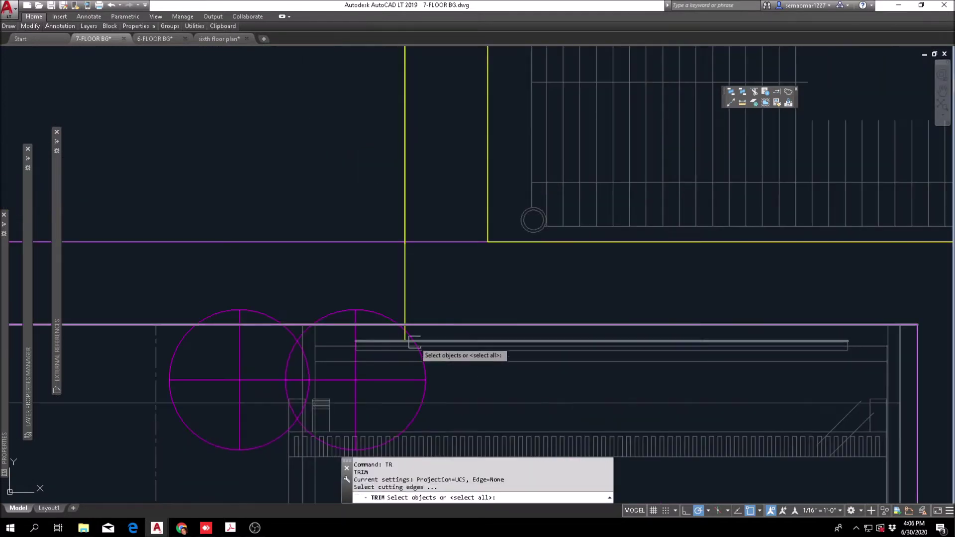
{"action": "left_click", "coordinate": [441, 217]}
{"action": "left_click", "coordinate": [369, 273]}
{"action": "key", "text": "Return"}
{"action": "left_click", "coordinate": [428, 228]}
{"action": "left_click", "coordinate": [428, 259]}
{"action": "left_click", "coordinate": [426, 264]}
{"action": "left_click", "coordinate": [378, 272]}
{"action": "key", "text": "Escape"}
{"action": "key", "text": "Escape"}
{"action": "scroll", "coordinate": [404, 240], "scroll_direction": "up", "scroll_amount": 5}
Trim the stub wall's remaining overhang at the partition's upper face and erase the leftover fragment.
{"action": "type", "text": "tr"}
{"action": "left_click", "coordinate": [427, 227]}
{"action": "left_click", "coordinate": [394, 273]}
{"action": "scroll", "coordinate": [393, 271], "scroll_direction": "up", "scroll_amount": 3}
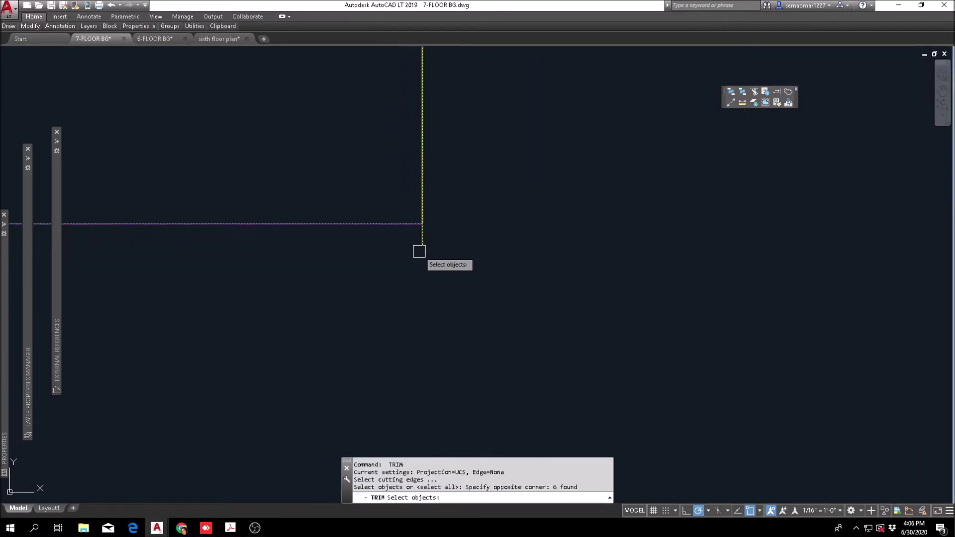
{"action": "key", "text": "Return"}
{"action": "left_click", "coordinate": [425, 248]}
{"action": "key", "text": "Escape"}
{"action": "key", "text": "Escape"}
{"action": "type", "text": "e"}
{"action": "left_click", "coordinate": [446, 235]}
{"action": "left_click", "coordinate": [391, 262]}
{"action": "key", "text": "space"}
Match the yellow side faces of the stub wall and the adjoining partition face to the purple wall properties.
{"action": "left_click", "coordinate": [776, 102]}
{"action": "scroll", "coordinate": [398, 200], "scroll_direction": "down", "scroll_amount": 3}
{"action": "left_click", "coordinate": [388, 199]}
{"action": "scroll", "coordinate": [447, 189], "scroll_direction": "up", "scroll_amount": 2}
{"action": "scroll", "coordinate": [476, 192], "scroll_direction": "up", "scroll_amount": 4}
{"action": "left_click", "coordinate": [482, 179]}
{"action": "left_click", "coordinate": [484, 168]}
{"action": "left_click", "coordinate": [468, 165]}
{"action": "left_click", "coordinate": [334, 142]}
{"action": "left_click", "coordinate": [232, 194]}
{"action": "scroll", "coordinate": [489, 271], "scroll_direction": "down", "scroll_amount": 3}
{"action": "scroll", "coordinate": [492, 253], "scroll_direction": "up", "scroll_amount": 6}
{"action": "left_click", "coordinate": [509, 219]}
{"action": "left_click", "coordinate": [474, 281]}
{"action": "scroll", "coordinate": [455, 276], "scroll_direction": "down", "scroll_amount": 6}
{"action": "scroll", "coordinate": [405, 234], "scroll_direction": "down", "scroll_amount": 6}
{"action": "key", "text": "Escape"}
{"action": "key", "text": "Escape"}
Match the end caps of the stub wall and the horizontal partition to the purple wall properties.
{"action": "scroll", "coordinate": [411, 204], "scroll_direction": "up", "scroll_amount": 4}
{"action": "key", "text": "space"}
{"action": "scroll", "coordinate": [422, 181], "scroll_direction": "up", "scroll_amount": 2}
{"action": "left_click", "coordinate": [437, 170]}
{"action": "scroll", "coordinate": [457, 167], "scroll_direction": "down", "scroll_amount": 2}
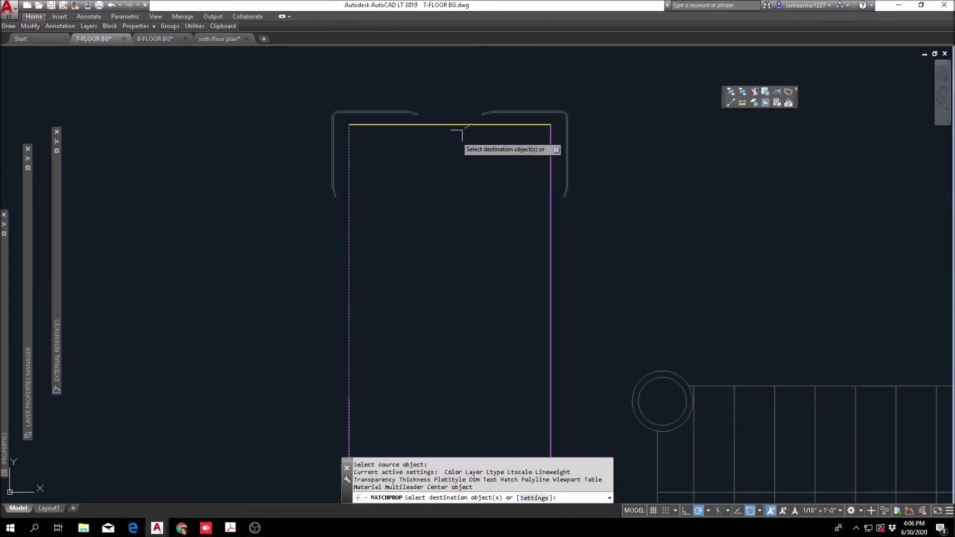
{"action": "key", "text": "Escape"}
{"action": "scroll", "coordinate": [452, 129], "scroll_direction": "down", "scroll_amount": 5}
{"action": "scroll", "coordinate": [379, 204], "scroll_direction": "up", "scroll_amount": 2}
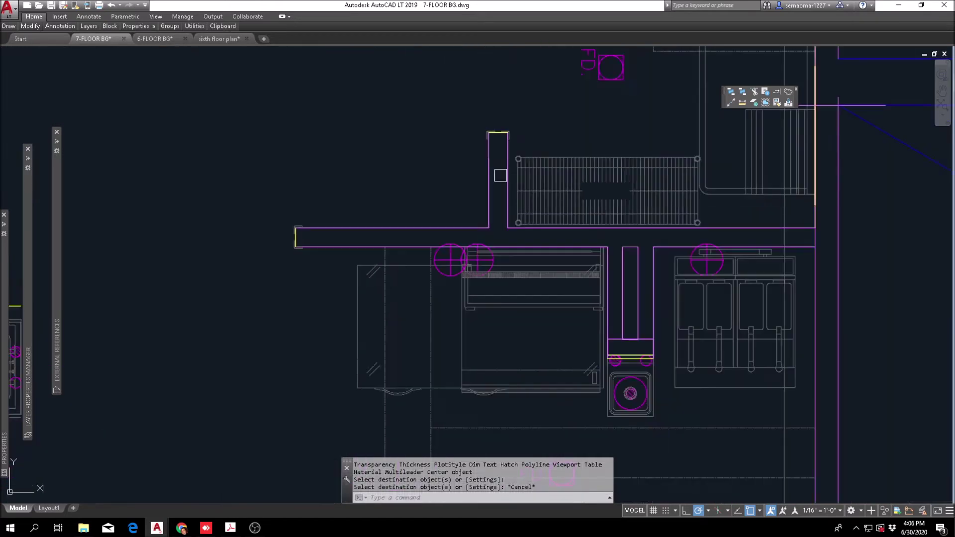
{"action": "key", "text": "Escape"}
{"action": "key", "text": "space"}
{"action": "scroll", "coordinate": [486, 138], "scroll_direction": "up", "scroll_amount": 10}
{"action": "left_click", "coordinate": [513, 149]}
{"action": "left_click", "coordinate": [622, 70]}
{"action": "scroll", "coordinate": [583, 111], "scroll_direction": "down", "scroll_amount": 5}
{"action": "scroll", "coordinate": [282, 285], "scroll_direction": "up", "scroll_amount": 5}
{"action": "left_click", "coordinate": [213, 222]}
{"action": "left_click", "coordinate": [163, 229]}
{"action": "key", "text": "Escape"}
{"action": "scroll", "coordinate": [342, 239], "scroll_direction": "down", "scroll_amount": 6}
{"action": "middle_click_drag", "start_coordinate": [622, 216], "coordinate": [395, 264]}
{"action": "key", "text": "Escape"}
{"action": "scroll", "coordinate": [682, 273], "scroll_direction": "down", "scroll_amount": 5}
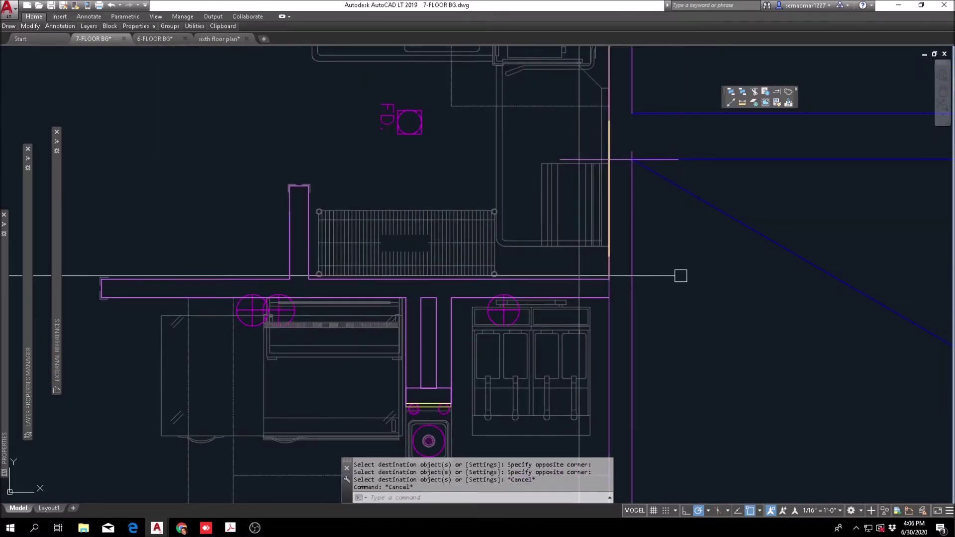
{"action": "scroll", "coordinate": [580, 111], "scroll_direction": "up", "scroll_amount": 6}
{"action": "type", "text": "f"}
{"action": "key", "text": "Return"}
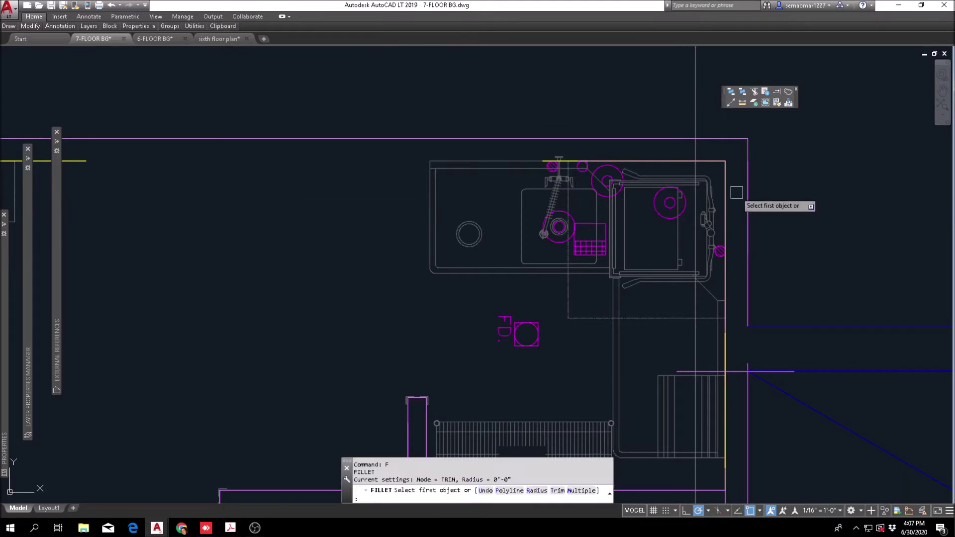
{"action": "scroll", "coordinate": [726, 172], "scroll_direction": "up", "scroll_amount": 3}
{"action": "left_click", "coordinate": [725, 169]}
{"action": "scroll", "coordinate": [727, 175], "scroll_direction": "down", "scroll_amount": 3}
{"action": "scroll", "coordinate": [728, 174], "scroll_direction": "up", "scroll_amount": 5}
{"action": "key", "text": "Escape"}
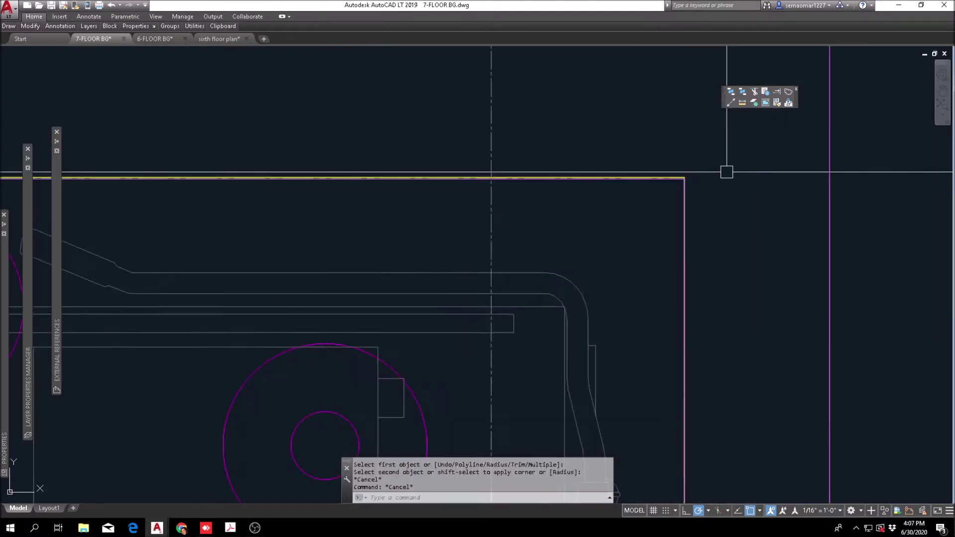
Erase the leftover yellow alcove wall line overlapping the north wall's inner face at the northeast corner.
{"action": "type", "text": "e"}
{"action": "key", "text": "Return"}
{"action": "scroll", "coordinate": [674, 175], "scroll_direction": "up", "scroll_amount": 3}
{"action": "key", "text": "Escape"}
{"action": "type", "text": "e"}
{"action": "key", "text": "Return"}
{"action": "left_click", "coordinate": [589, 156]}
{"action": "left_click", "coordinate": [546, 192]}
{"action": "key", "text": "Return"}
{"action": "scroll", "coordinate": [583, 185], "scroll_direction": "down", "scroll_amount": 4}
{"action": "key", "text": "Escape"}
{"action": "key", "text": "Escape"}
Fillet the inner faces of the east and north walls to close the gap along the kitchen's north side.
{"action": "type", "text": "f"}
{"action": "key", "text": "Return"}
{"action": "left_click", "coordinate": [577, 227]}
{"action": "scroll", "coordinate": [676, 196], "scroll_direction": "down", "scroll_amount": 7}
{"action": "middle_click_drag", "start_coordinate": [249, 187], "coordinate": [543, 171]}
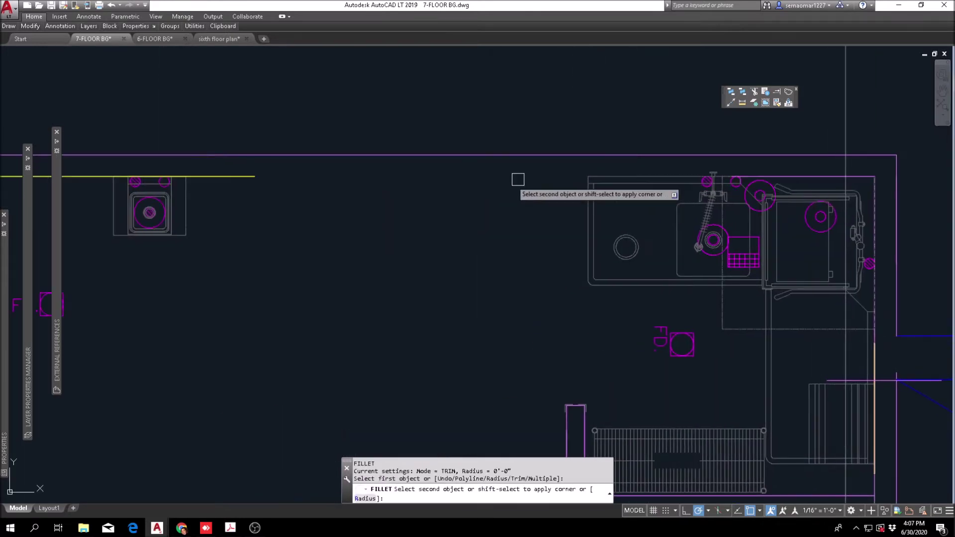
{"action": "key", "text": "Escape"}
{"action": "key", "text": "Escape"}
Match the north wall's inner face line to the properties of its purple outer face.
{"action": "left_click", "coordinate": [777, 102]}
{"action": "left_click", "coordinate": [423, 154]}
{"action": "left_click", "coordinate": [423, 176]}
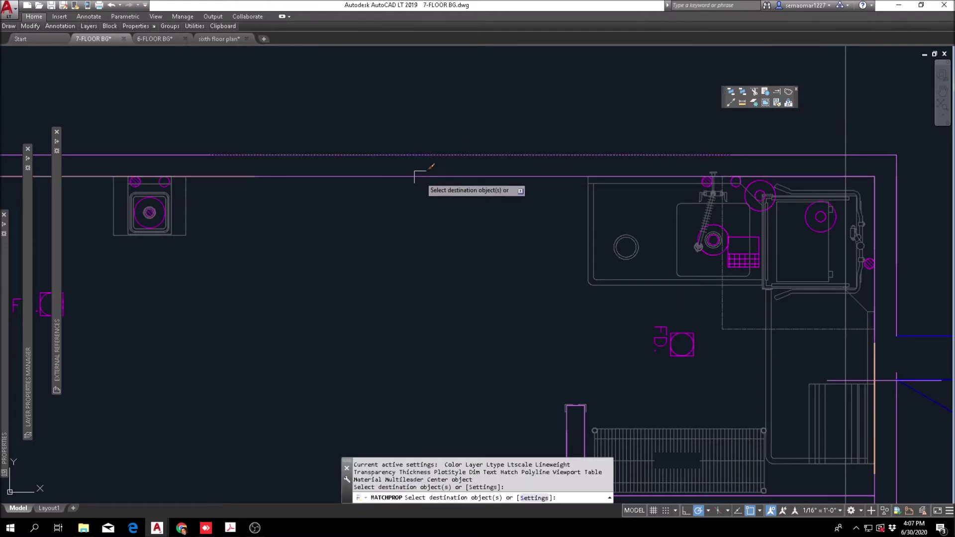
{"action": "scroll", "coordinate": [420, 174], "scroll_direction": "down", "scroll_amount": 4}
{"action": "key", "text": "Escape"}
{"action": "key", "text": "Escape"}
{"action": "key", "text": "Escape"}
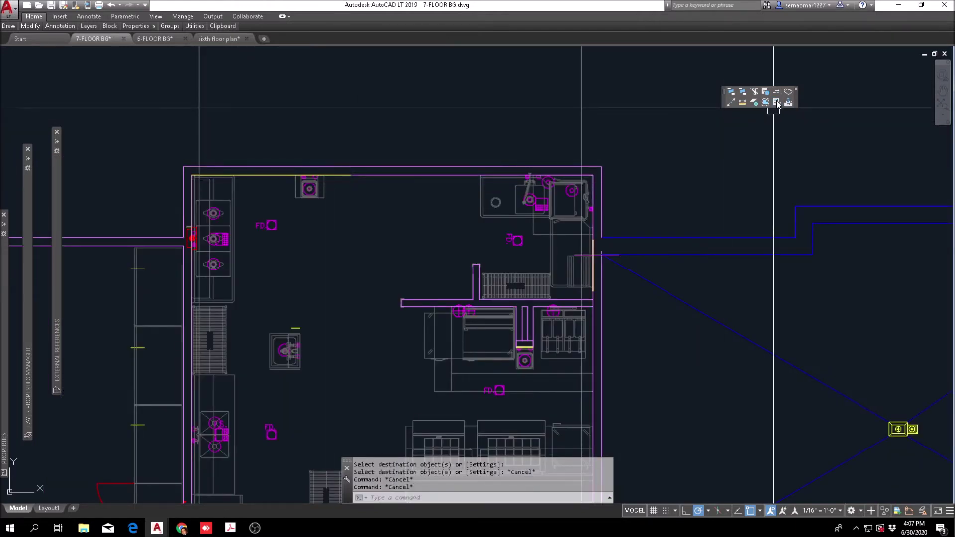
Try to match the yellow segment of the north wall's inner face to the properties of the purple outer face.
{"action": "left_click", "coordinate": [777, 103]}
{"action": "left_click", "coordinate": [278, 167]}
{"action": "scroll", "coordinate": [279, 163], "scroll_direction": "up", "scroll_amount": 4}
{"action": "left_click", "coordinate": [275, 179]}
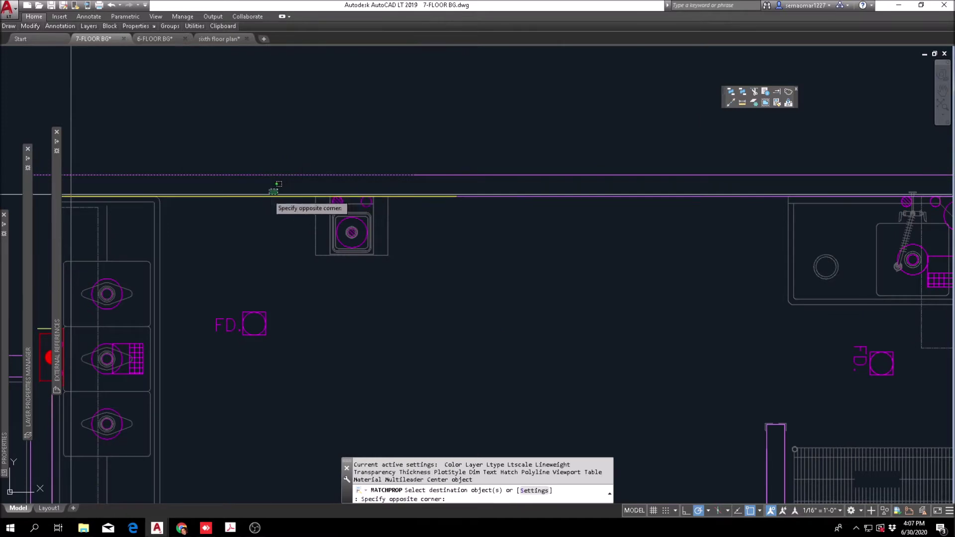
{"action": "left_click", "coordinate": [277, 189]}
{"action": "key", "text": "Escape"}
{"action": "key", "text": "Escape"}
{"action": "scroll", "coordinate": [332, 134], "scroll_direction": "down", "scroll_amount": 4}
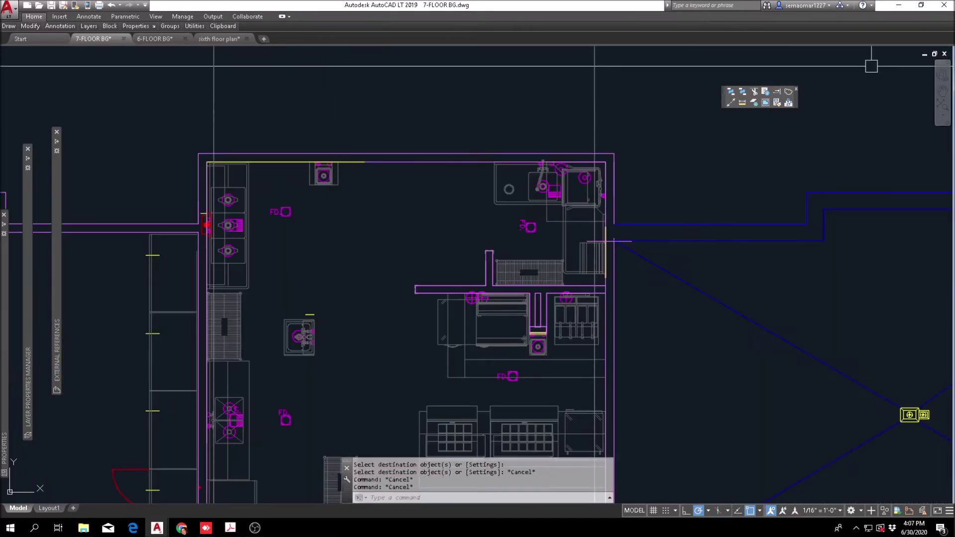
{"action": "left_click", "coordinate": [777, 102]}
{"action": "left_click", "coordinate": [271, 154]}
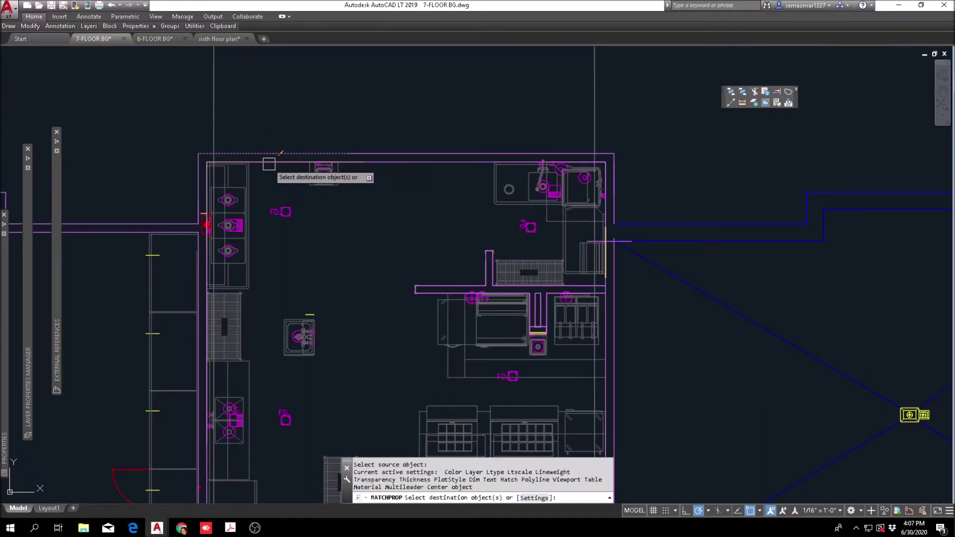
{"action": "scroll", "coordinate": [284, 154], "scroll_direction": "up", "scroll_amount": 3}
{"action": "scroll", "coordinate": [420, 117], "scroll_direction": "down", "scroll_amount": 6}
{"action": "key", "text": "Escape"}
{"action": "key", "text": "Escape"}
{"action": "scroll", "coordinate": [386, 131], "scroll_direction": "up", "scroll_amount": 4}
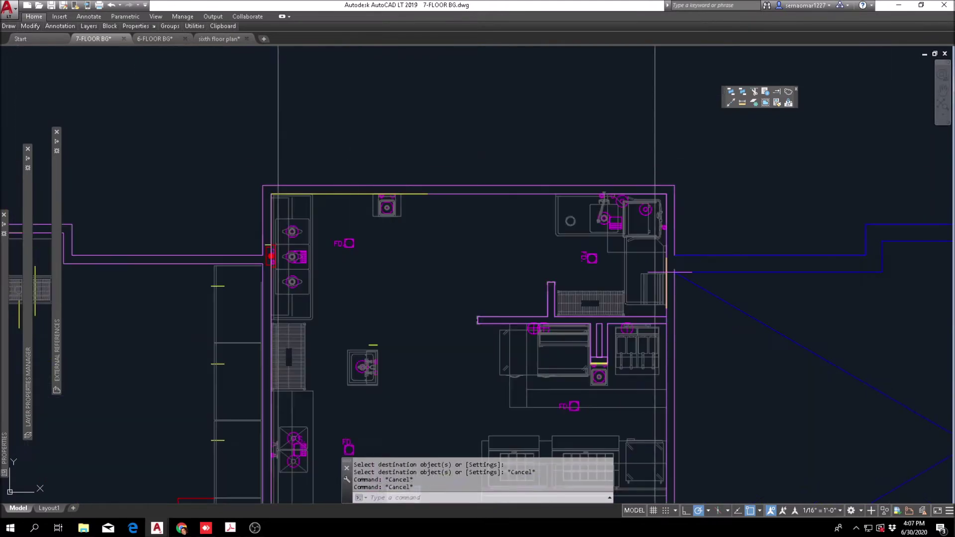
Try to erase the yellow line overlapping the north wall's inner face and undo the removal of the purple wall line.
{"action": "type", "text": "E"}
{"action": "key", "text": "Return"}
{"action": "left_click", "coordinate": [364, 214]}
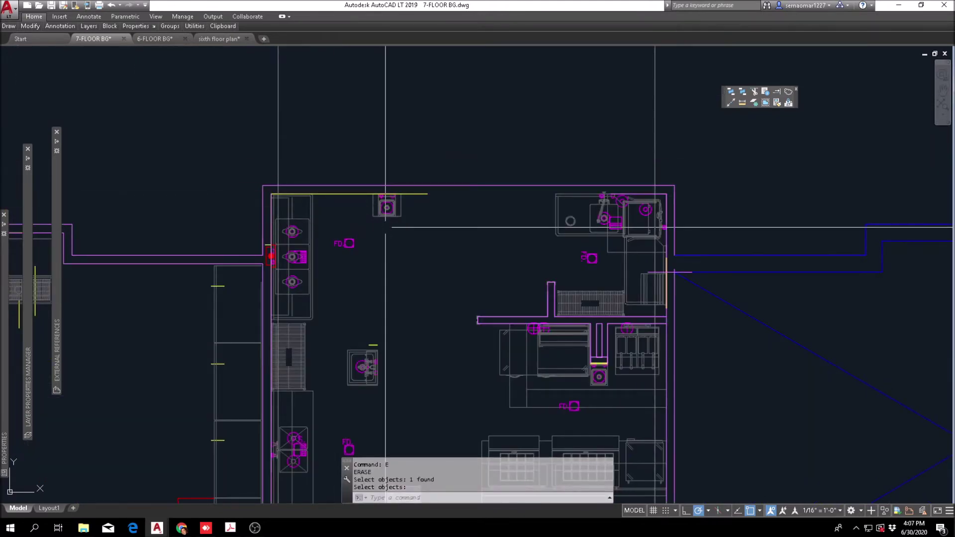
{"action": "type", "text": "U"}
{"action": "key", "text": "Return"}
{"action": "key", "text": "Escape"}
{"action": "scroll", "coordinate": [364, 190], "scroll_direction": "up", "scroll_amount": 4}
{"action": "type", "text": "E"}
{"action": "key", "text": "Return"}
{"action": "left_click", "coordinate": [373, 200]}
{"action": "key", "text": "Escape"}
Erase the yellow line overlapping the north wall's inner face, removing the purple wall line from the selection first.
{"action": "type", "text": "E"}
{"action": "key", "text": "Return"}
{"action": "scroll", "coordinate": [315, 195], "scroll_direction": "up", "scroll_amount": 2}
{"action": "left_click", "coordinate": [337, 183]}
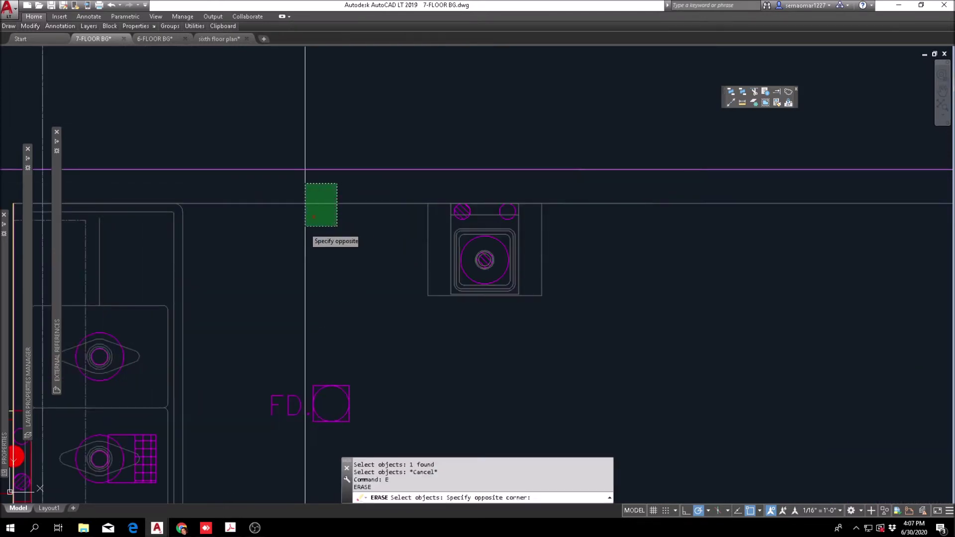
{"action": "left_click", "coordinate": [303, 224]}
{"action": "type", "text": "r"}
{"action": "key", "text": "Return"}
{"action": "left_click", "coordinate": [743, 148]}
{"action": "left_click", "coordinate": [648, 279]}
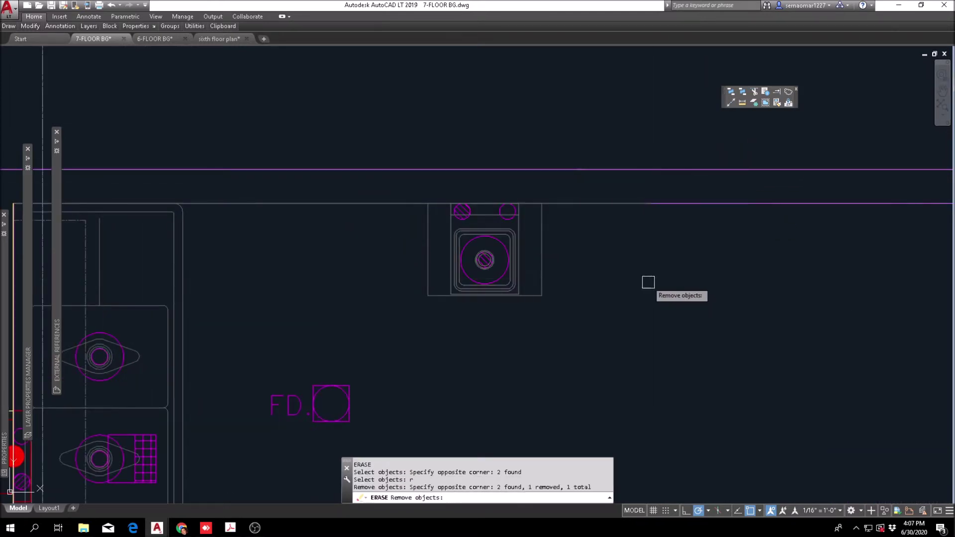
{"action": "key", "text": "Escape"}
{"action": "scroll", "coordinate": [603, 253], "scroll_direction": "down", "scroll_amount": 3}
{"action": "middle_click_drag", "start_coordinate": [587, 241], "coordinate": [522, 157]}
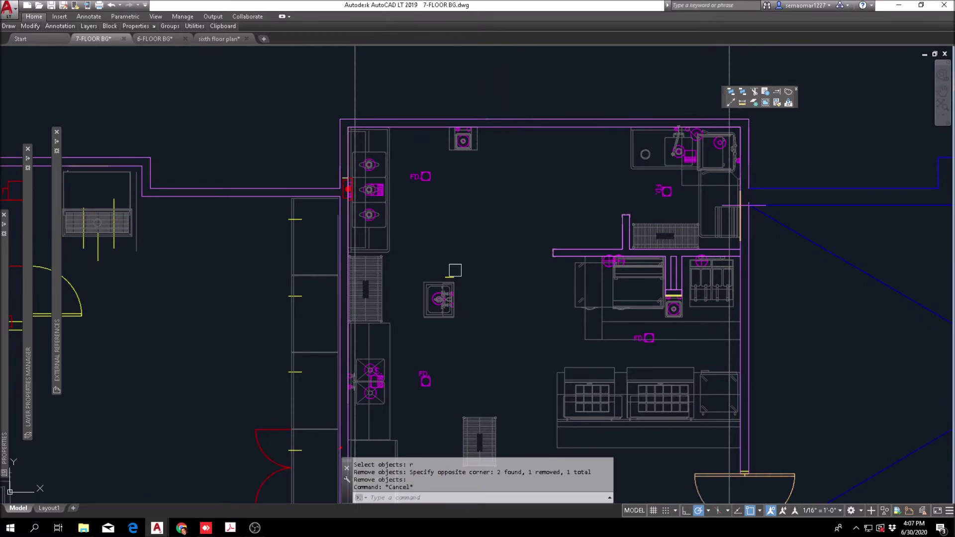
Erase the stray horizontal purple line crossing the east wall near the blue corner.
{"action": "middle_click_drag", "start_coordinate": [682, 292], "coordinate": [639, 291]}
{"action": "scroll", "coordinate": [741, 208], "scroll_direction": "up", "scroll_amount": 4}
{"action": "key", "text": "Escape"}
{"action": "scroll", "coordinate": [713, 188], "scroll_direction": "up", "scroll_amount": 5}
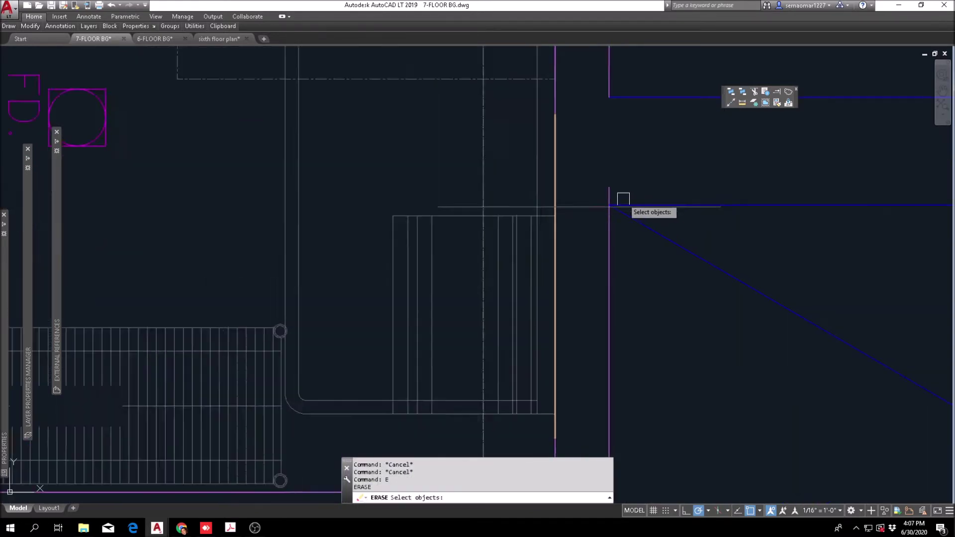
{"action": "type", "text": "e"}
{"action": "key", "text": "Return"}
{"action": "left_click", "coordinate": [577, 212]}
{"action": "scroll", "coordinate": [625, 197], "scroll_direction": "down", "scroll_amount": 4}
{"action": "key", "text": "Escape"}
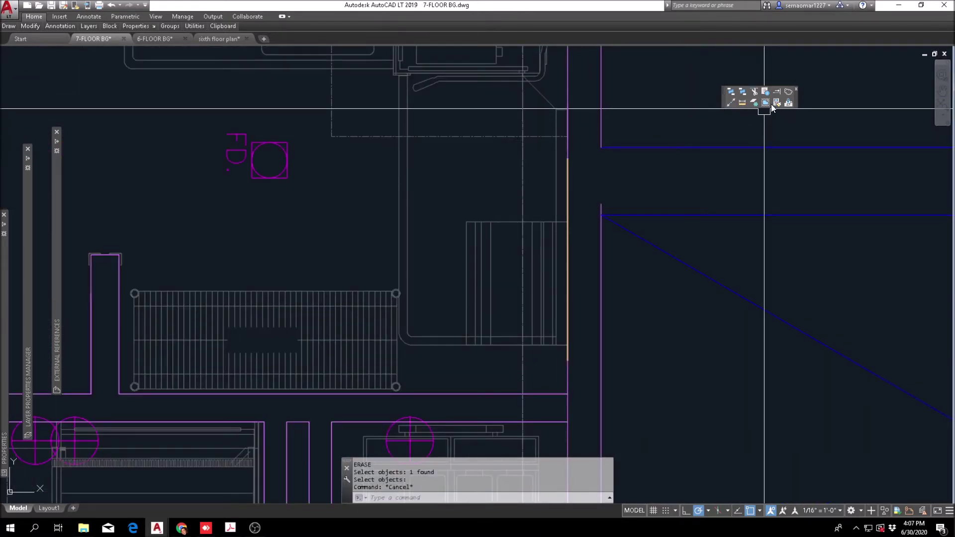
Extend the east wall's outer face north to the blue wall line to close the gap.
{"action": "left_click", "coordinate": [777, 93]}
{"action": "key", "text": "Return"}
{"action": "scroll", "coordinate": [591, 204], "scroll_direction": "up", "scroll_amount": 3}
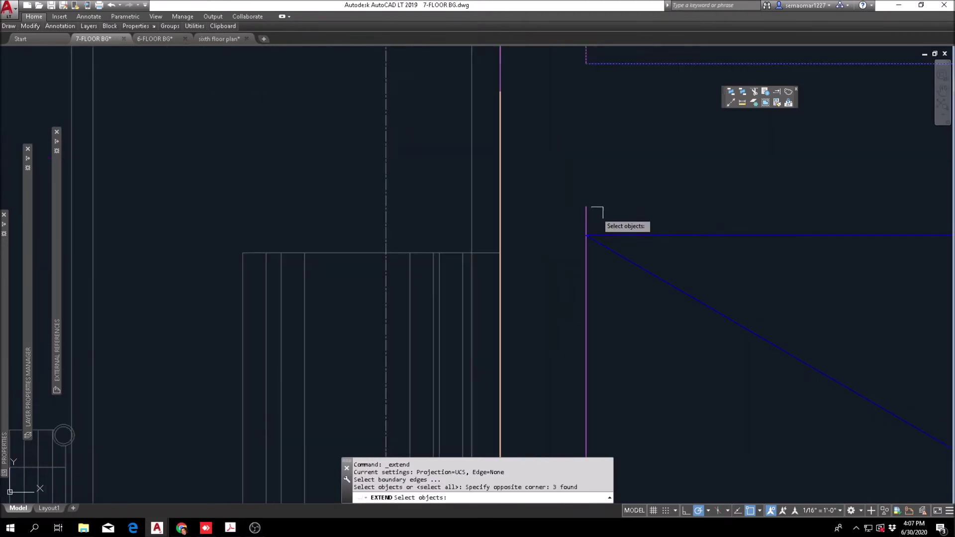
{"action": "scroll", "coordinate": [571, 207], "scroll_direction": "down", "scroll_amount": 5}
{"action": "key", "text": "Escape"}
{"action": "key", "text": "Escape"}
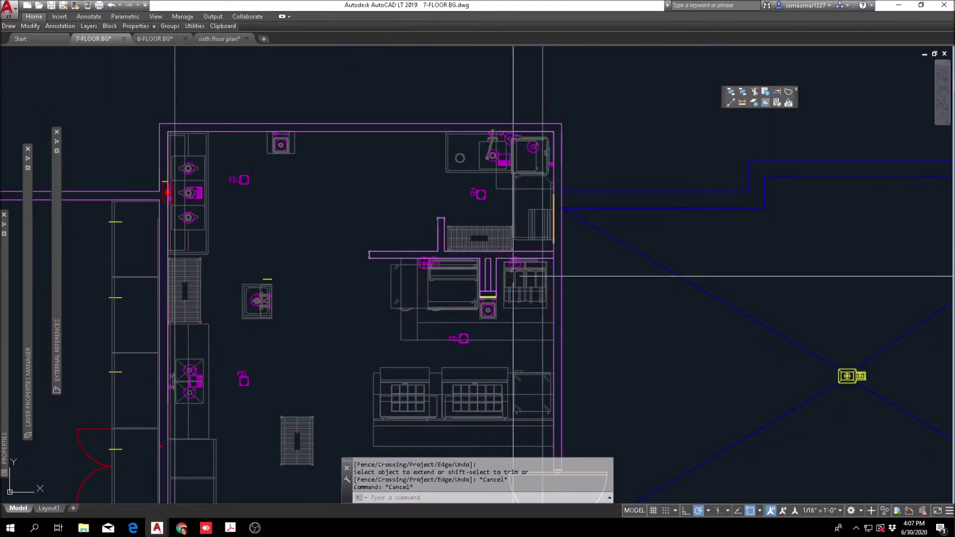
Try to trim the wall lines where the horizontal partition meets the east wall, and undo the trim.
{"action": "scroll", "coordinate": [549, 266], "scroll_direction": "up", "scroll_amount": 5}
{"action": "type", "text": "tr"}
{"action": "key", "text": "Return"}
{"action": "left_click", "coordinate": [622, 146]}
{"action": "left_click", "coordinate": [591, 227]}
{"action": "scroll", "coordinate": [609, 208], "scroll_direction": "up", "scroll_amount": 3}
{"action": "key", "text": "Return"}
{"action": "scroll", "coordinate": [603, 165], "scroll_direction": "up", "scroll_amount": 2}
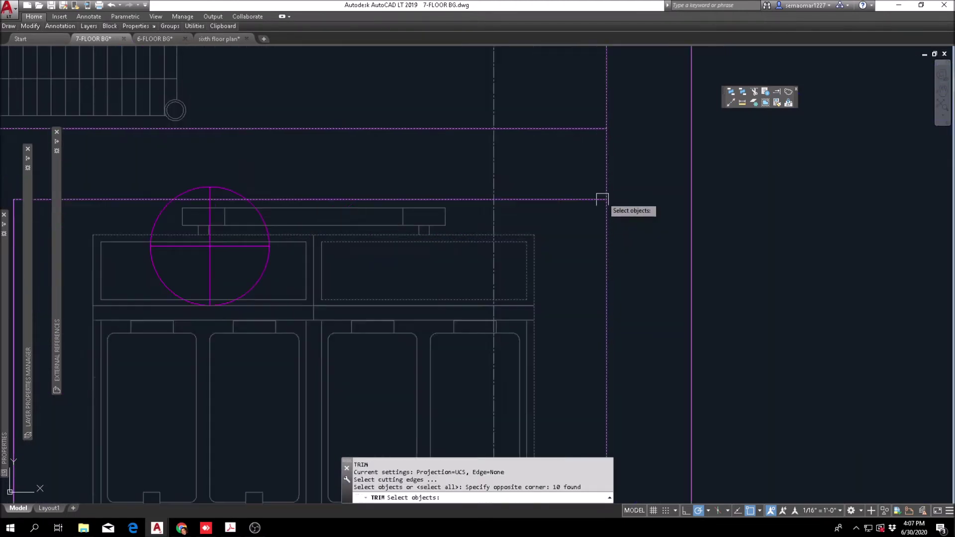
{"action": "key", "text": "Escape"}
{"action": "key", "text": "Escape"}
{"action": "type", "text": "u"}
{"action": "key", "text": "Return"}
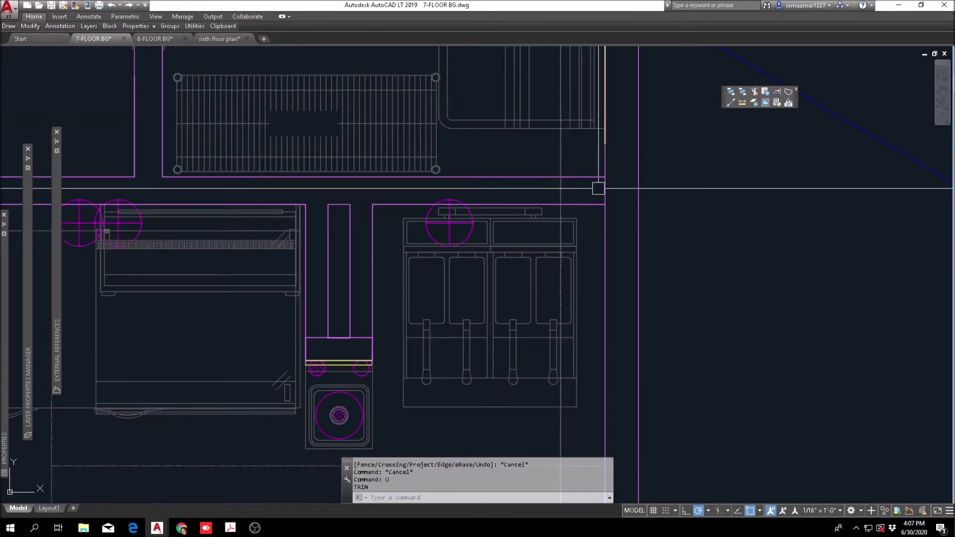
Extend the horizontal partition's face line to the inner face of the east wall.
{"action": "left_click", "coordinate": [776, 91]}
{"action": "left_click", "coordinate": [657, 166]}
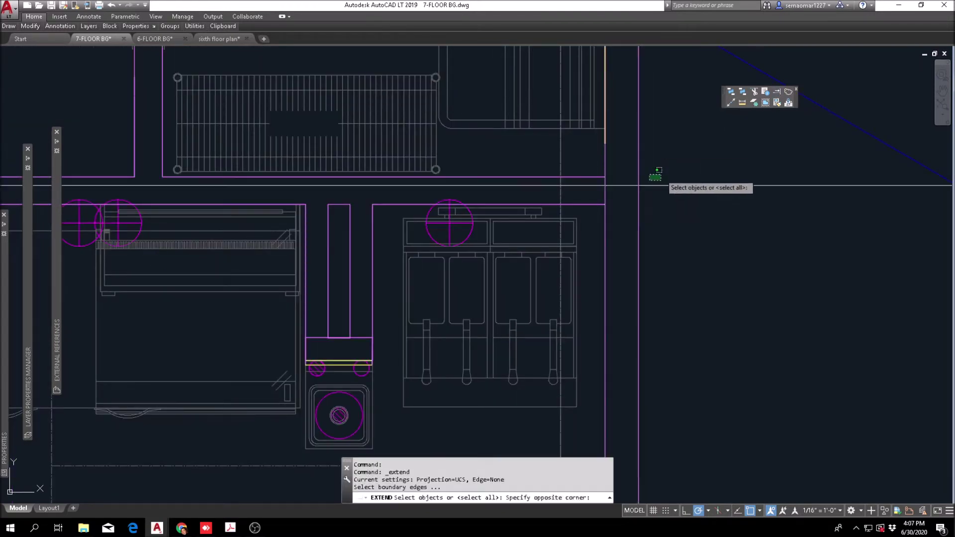
{"action": "left_click", "coordinate": [602, 195]}
{"action": "scroll", "coordinate": [595, 177], "scroll_direction": "up", "scroll_amount": 3}
{"action": "key", "text": "Return"}
{"action": "left_click", "coordinate": [587, 236]}
{"action": "key", "text": "Escape"}
Trim the east wall's inner face between the two faces of the horizontal partition to open the junction.
{"action": "type", "text": "tr"}
{"action": "key", "text": "Return"}
{"action": "left_click", "coordinate": [661, 103]}
{"action": "left_click", "coordinate": [638, 193]}
{"action": "key", "text": "Return"}
{"action": "left_click", "coordinate": [667, 219]}
{"action": "left_click", "coordinate": [650, 246]}
{"action": "scroll", "coordinate": [633, 173], "scroll_direction": "down", "scroll_amount": 5}
{"action": "key", "text": "Escape"}
{"action": "key", "text": "Escape"}
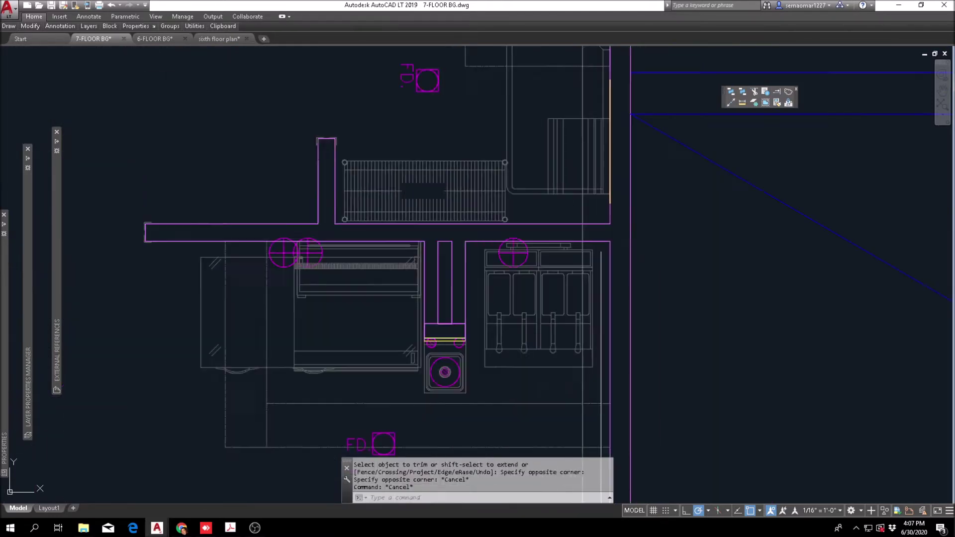
{"action": "key", "text": "Escape"}
{"action": "key", "text": "Escape"}
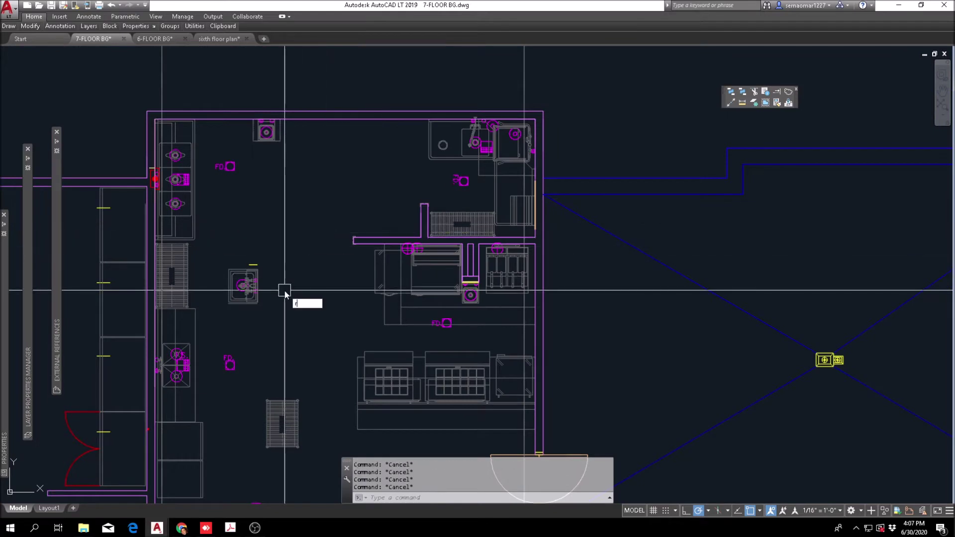
Rotate the freestanding hand sink and its yellow line 90 degrees counterclockwise so the faucet faces north.
{"action": "type", "text": "ro"}
{"action": "key", "text": "Return"}
{"action": "left_click", "coordinate": [213, 319]}
{"action": "left_click", "coordinate": [285, 245]}
{"action": "scroll", "coordinate": [285, 246], "scroll_direction": "up", "scroll_amount": 4}
{"action": "key", "text": "Return"}
{"action": "left_click", "coordinate": [282, 246]}
{"action": "left_click", "coordinate": [281, 217]}
{"action": "key", "text": "Escape"}
{"action": "key", "text": "Escape"}
Move the rotated hand sink northeast into the open area just above the horizontal partition's west end.
{"action": "type", "text": "m"}
{"action": "key", "text": "Return"}
{"action": "type", "text": "p"}
{"action": "key", "text": "Return"}
{"action": "key", "text": "Return"}
{"action": "left_click", "coordinate": [342, 316]}
{"action": "scroll", "coordinate": [354, 298], "scroll_direction": "down", "scroll_amount": 3}
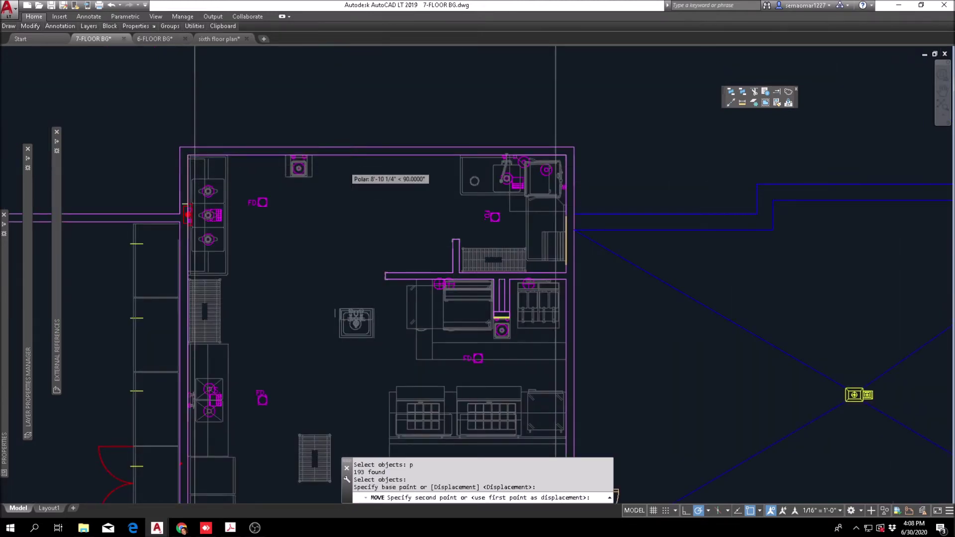
{"action": "scroll", "coordinate": [358, 179], "scroll_direction": "up", "scroll_amount": 2}
{"action": "left_click", "coordinate": [368, 277]}
{"action": "key", "text": "Escape"}
{"action": "key", "text": "Escape"}
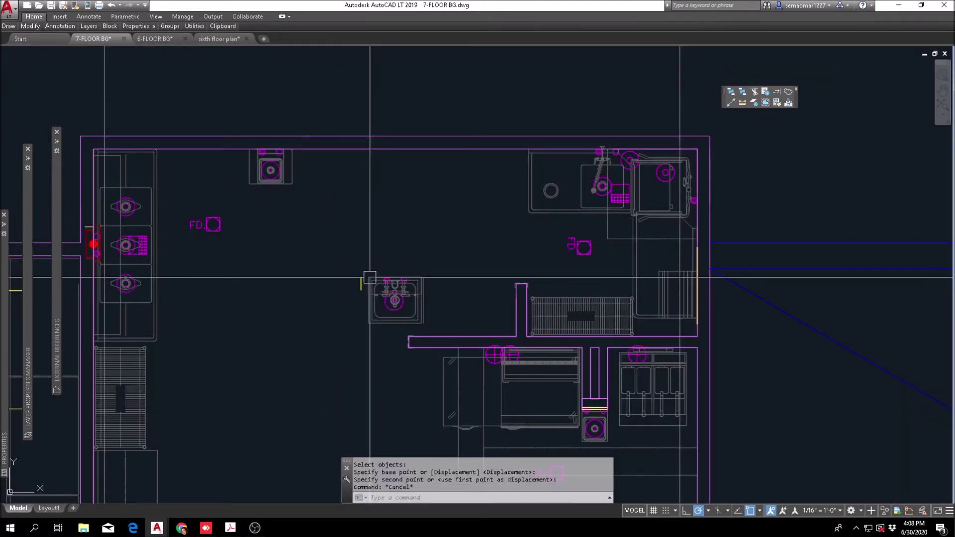
Try to rotate the hand sink toward the horizontal partition by a freehand angle, and undo the rotation.
{"action": "type", "text": "ro"}
{"action": "key", "text": "Return"}
{"action": "scroll", "coordinate": [354, 321], "scroll_direction": "up", "scroll_amount": 4}
{"action": "left_click", "coordinate": [335, 340]}
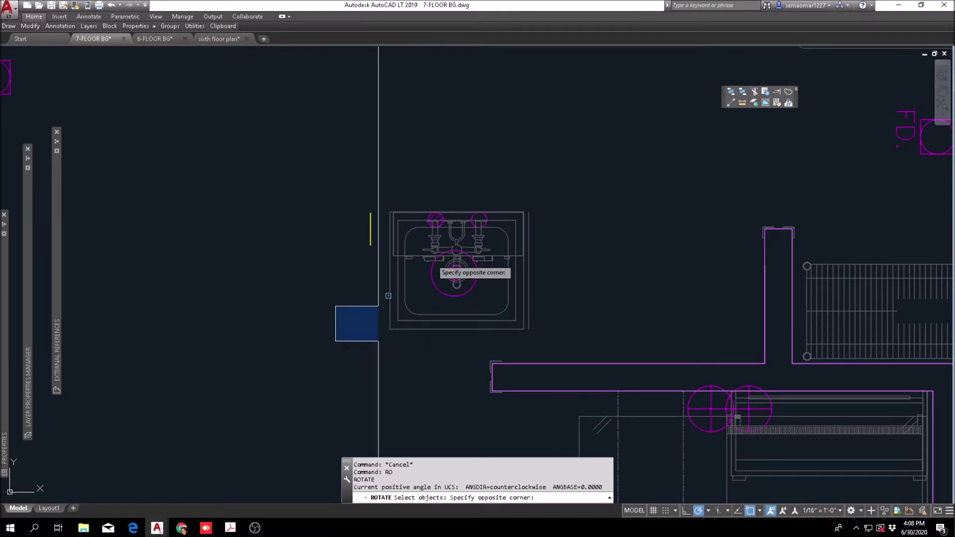
{"action": "left_click", "coordinate": [550, 164]}
{"action": "key", "text": "Return"}
{"action": "left_click", "coordinate": [496, 163]}
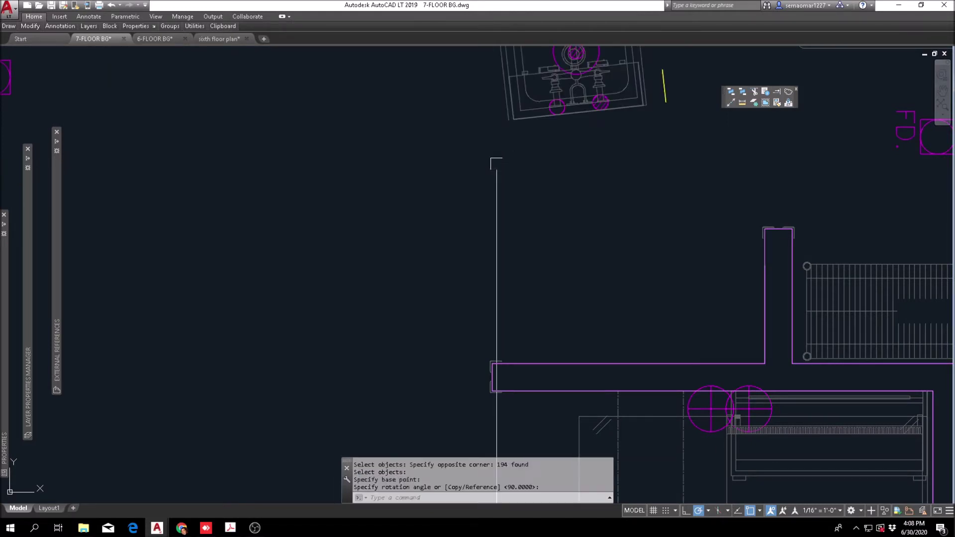
{"action": "key", "text": "Escape"}
{"action": "scroll", "coordinate": [496, 163], "scroll_direction": "down", "scroll_amount": 3}
{"action": "key", "text": "ctrl+z"}
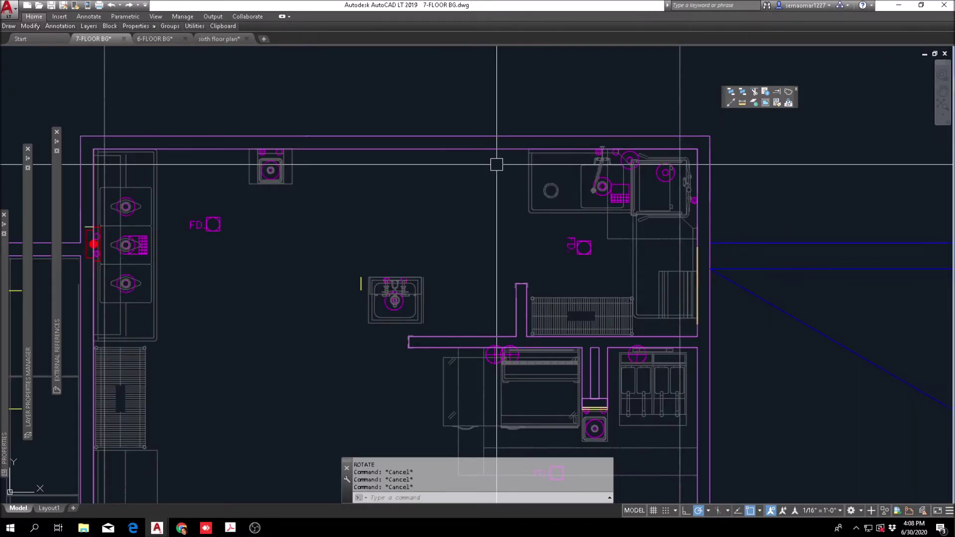
Rotate the hand sink and its yellow line 180 degrees so the faucet faces the horizontal partition.
{"action": "type", "text": "ro"}
{"action": "key", "text": "Return"}
{"action": "scroll", "coordinate": [368, 308], "scroll_direction": "up", "scroll_amount": 5}
{"action": "left_click", "coordinate": [307, 381]}
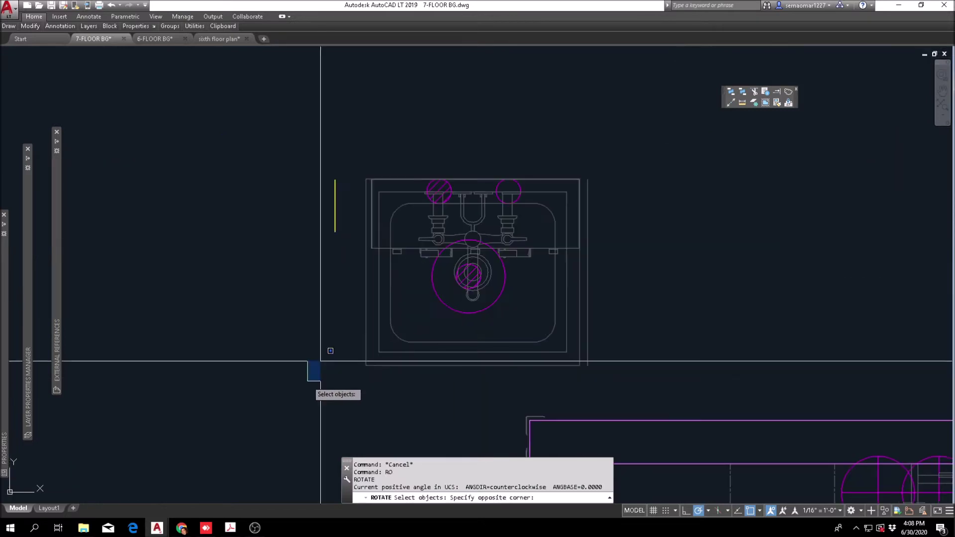
{"action": "left_click", "coordinate": [609, 155]}
{"action": "key", "text": "Return"}
{"action": "left_click", "coordinate": [477, 116]}
{"action": "left_click", "coordinate": [462, 116]}
{"action": "key", "text": "Escape"}
{"action": "key", "text": "Escape"}
{"action": "scroll", "coordinate": [471, 168], "scroll_direction": "down", "scroll_amount": 2}
Move the hand sink to just north of the horizontal partition, west of the stub wall.
{"action": "type", "text": "m"}
{"action": "key", "text": "Return"}
{"action": "type", "text": "p"}
{"action": "key", "text": "Return"}
{"action": "key", "text": "Return"}
{"action": "left_click", "coordinate": [315, 126]}
{"action": "left_click", "coordinate": [472, 293]}
{"action": "key", "text": "Escape"}
{"action": "key", "text": "Escape"}
Move the hand sink straight south so its back sits on the horizontal partition's north face.
{"action": "type", "text": "m"}
{"action": "key", "text": "Return"}
{"action": "type", "text": "p"}
{"action": "key", "text": "Return"}
{"action": "scroll", "coordinate": [595, 296], "scroll_direction": "up", "scroll_amount": 2}
{"action": "key", "text": "Return"}
{"action": "left_click", "coordinate": [565, 246]}
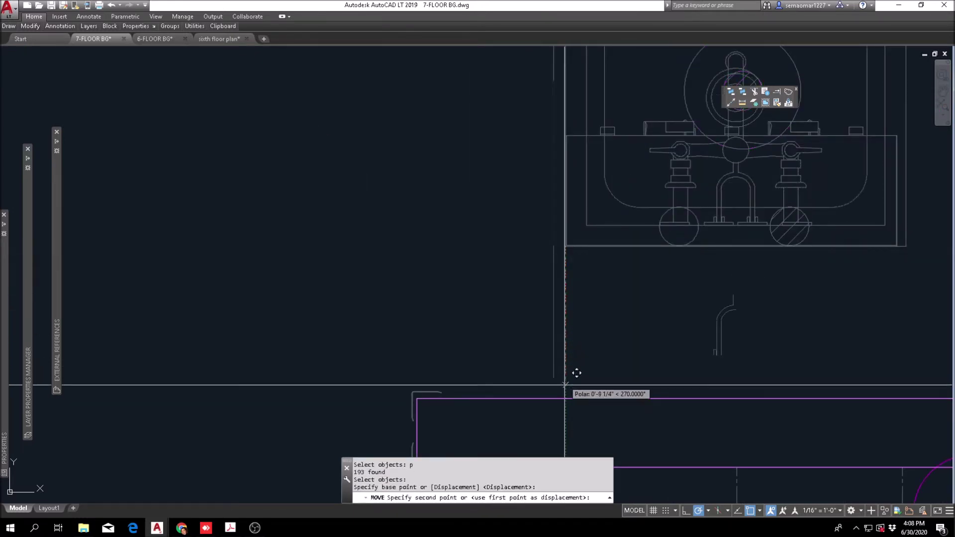
{"action": "left_click", "coordinate": [563, 400]}
{"action": "key", "text": "Escape"}
{"action": "scroll", "coordinate": [503, 334], "scroll_direction": "down", "scroll_amount": 10}
Erase the two short horizontal lines just below the kitchen's east double door.
{"action": "middle_click_drag", "start_coordinate": [625, 297], "coordinate": [452, 195]}
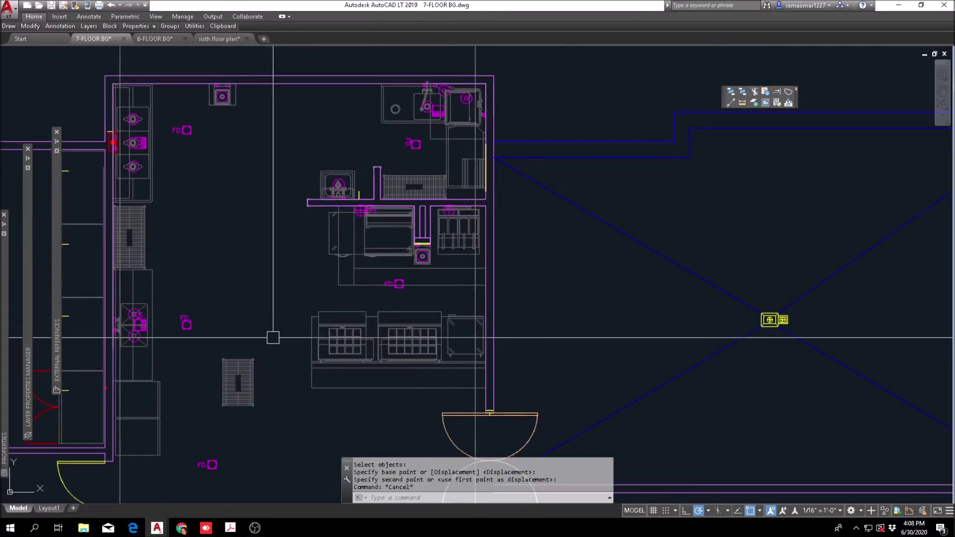
{"action": "key", "text": "Escape"}
{"action": "mouse_move", "coordinate": [348, 314]}
{"action": "middle_mouse_down"}
{"action": "mouse_move", "coordinate": [386, 245]}
{"action": "mouse_move", "coordinate": [465, 42]}
{"action": "middle_mouse_up"}
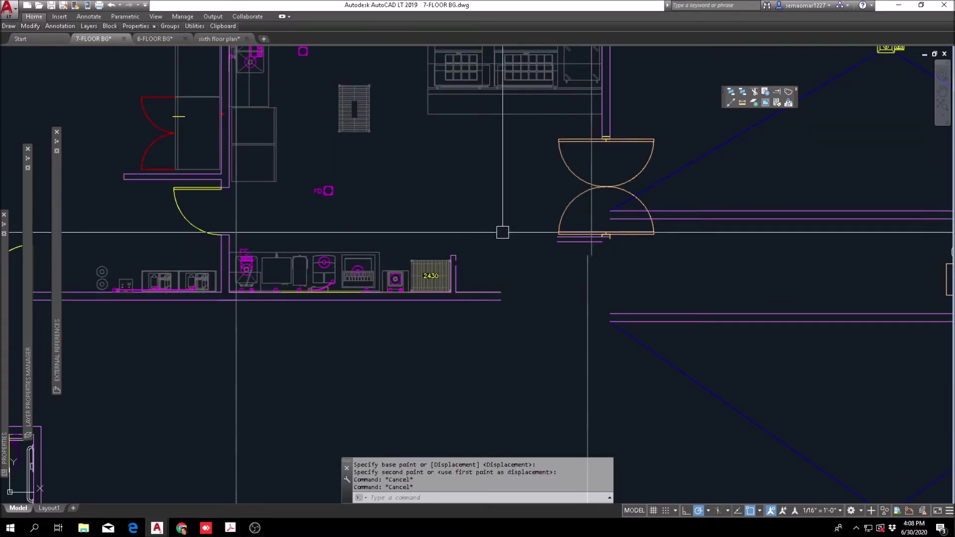
{"action": "middle_click_drag", "start_coordinate": [609, 264], "coordinate": [521, 280]}
{"action": "scroll", "coordinate": [502, 265], "scroll_direction": "up", "scroll_amount": 4}
{"action": "key", "text": "Escape"}
{"action": "type", "text": "e"}
{"action": "key", "text": "Return"}
{"action": "left_click", "coordinate": [463, 251]}
{"action": "left_click", "coordinate": [469, 240]}
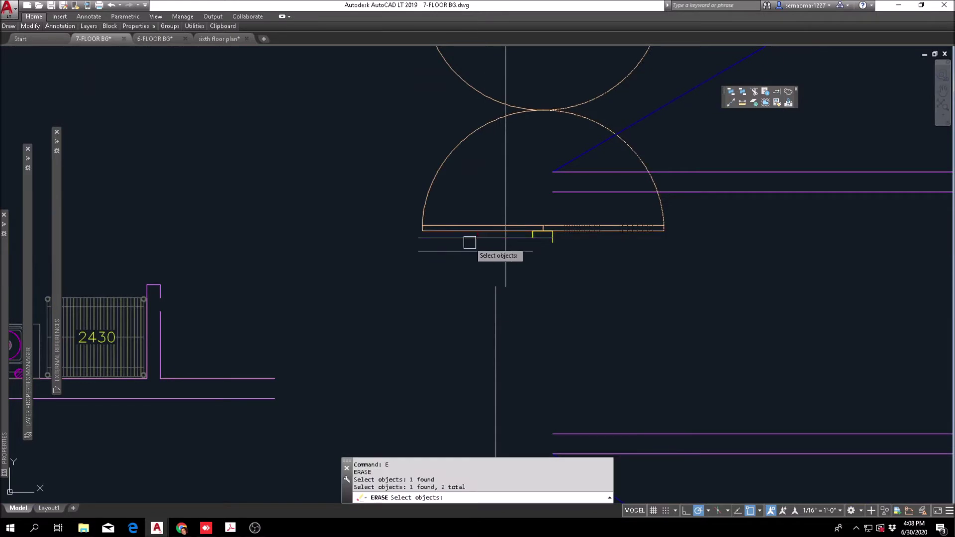
{"action": "key", "text": "Return"}
{"action": "scroll", "coordinate": [488, 272], "scroll_direction": "down", "scroll_amount": 6}
{"action": "middle_click_drag", "start_coordinate": [516, 279], "coordinate": [400, 284]}
{"action": "scroll", "coordinate": [460, 283], "scroll_direction": "down", "scroll_amount": 2}
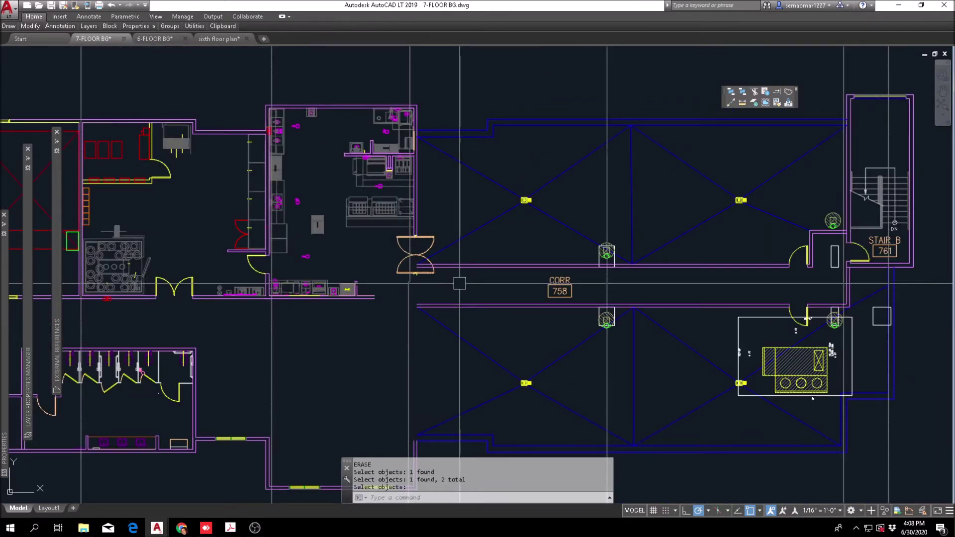
{"action": "middle_click_drag", "start_coordinate": [458, 188], "coordinate": [459, 272]}
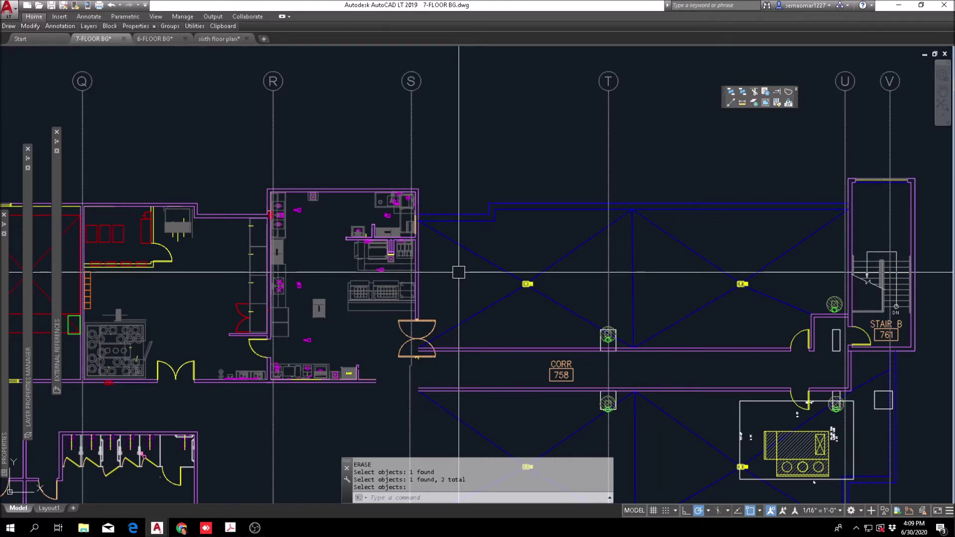
{"action": "key", "text": "Return"}
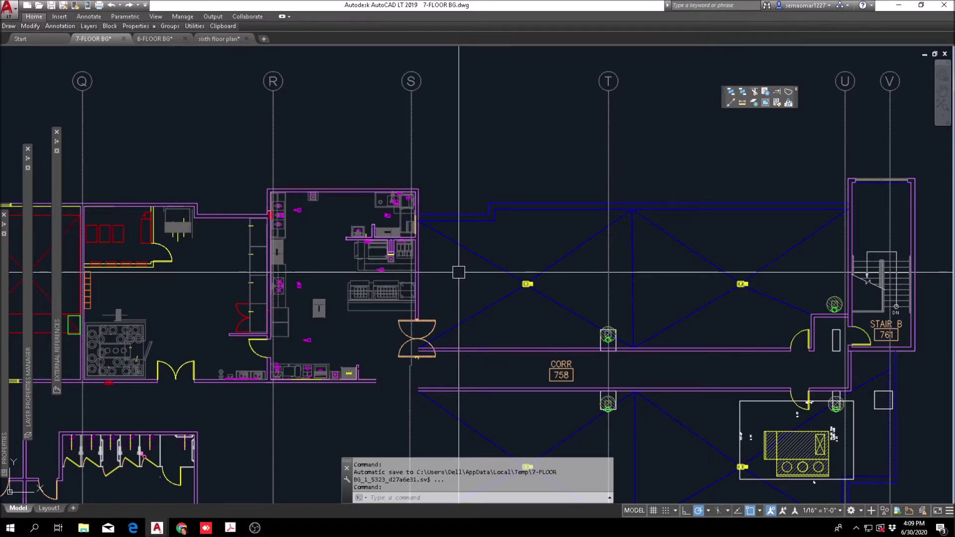
{"action": "scroll", "coordinate": [459, 272], "scroll_direction": "down", "scroll_amount": 6}
{"action": "key", "text": "Escape"}
{"action": "key", "text": "Escape"}
{"action": "key", "text": "Escape"}
Fillet the kitchen's east wall lines with its south wall lines to form the southeast corner below the double door.
{"action": "scroll", "coordinate": [496, 249], "scroll_direction": "up", "scroll_amount": 10}
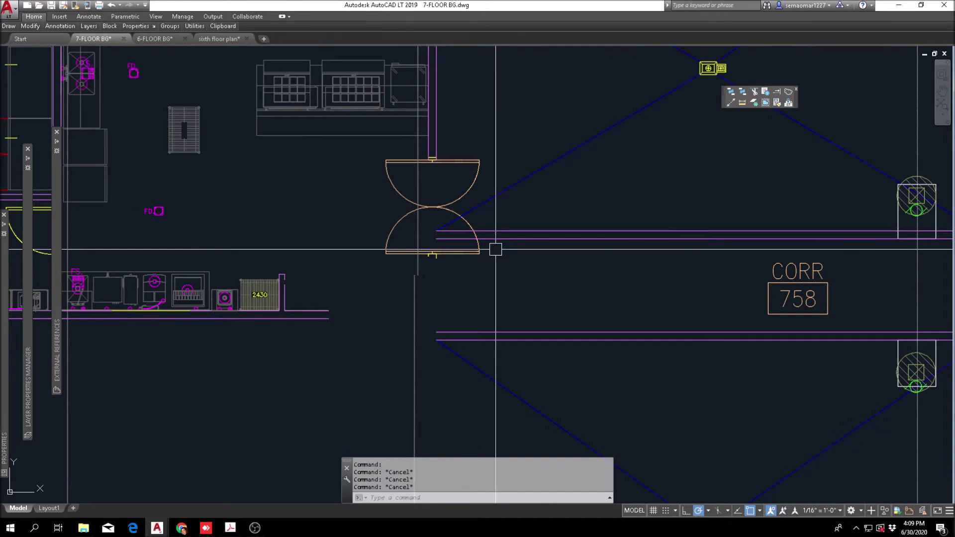
{"action": "key", "text": "Escape"}
{"action": "scroll", "coordinate": [495, 249], "scroll_direction": "down", "scroll_amount": 5}
{"action": "middle_click_drag", "start_coordinate": [526, 274], "coordinate": [483, 276]}
{"action": "scroll", "coordinate": [411, 271], "scroll_direction": "up", "scroll_amount": 5}
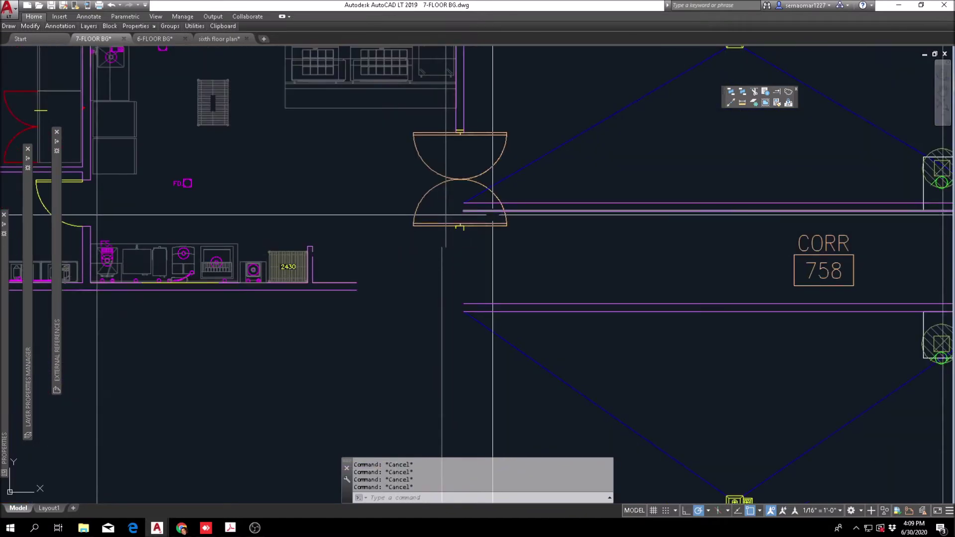
{"action": "type", "text": "f"}
{"action": "key", "text": "space"}
{"action": "scroll", "coordinate": [458, 124], "scroll_direction": "up", "scroll_amount": 4}
{"action": "left_click", "coordinate": [451, 121]}
{"action": "scroll", "coordinate": [444, 162], "scroll_direction": "down", "scroll_amount": 6}
{"action": "scroll", "coordinate": [393, 257], "scroll_direction": "up", "scroll_amount": 3}
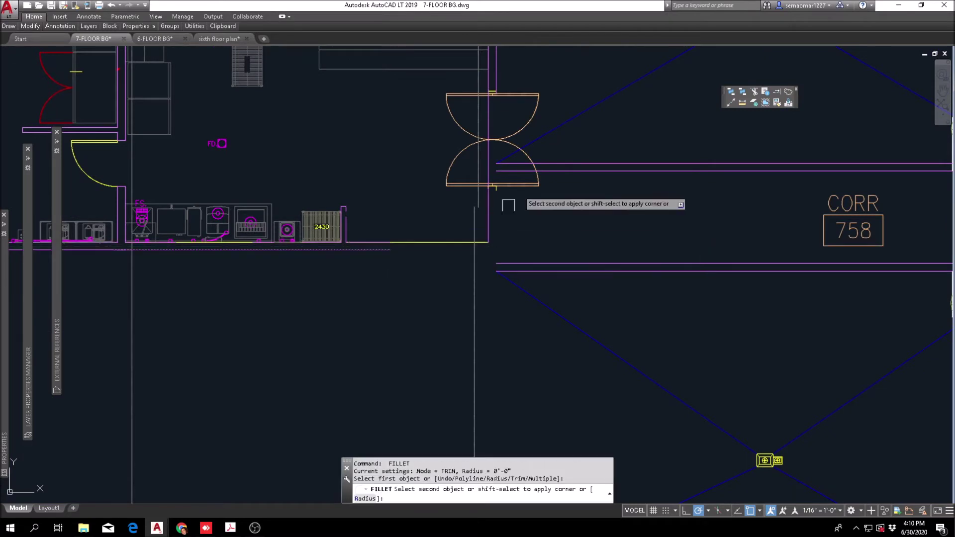
{"action": "key", "text": "Escape"}
{"action": "key", "text": "Escape"}
{"action": "key", "text": "Escape"}
Erase the yellow line lying on the south wall's inner face, east of the equipment marked 2430.
{"action": "scroll", "coordinate": [423, 245], "scroll_direction": "up", "scroll_amount": 3}
{"action": "type", "text": "e"}
{"action": "key", "text": "space"}
{"action": "left_click", "coordinate": [417, 241]}
{"action": "key", "text": "space"}
{"action": "key", "text": "Escape"}
{"action": "key", "text": "Escape"}
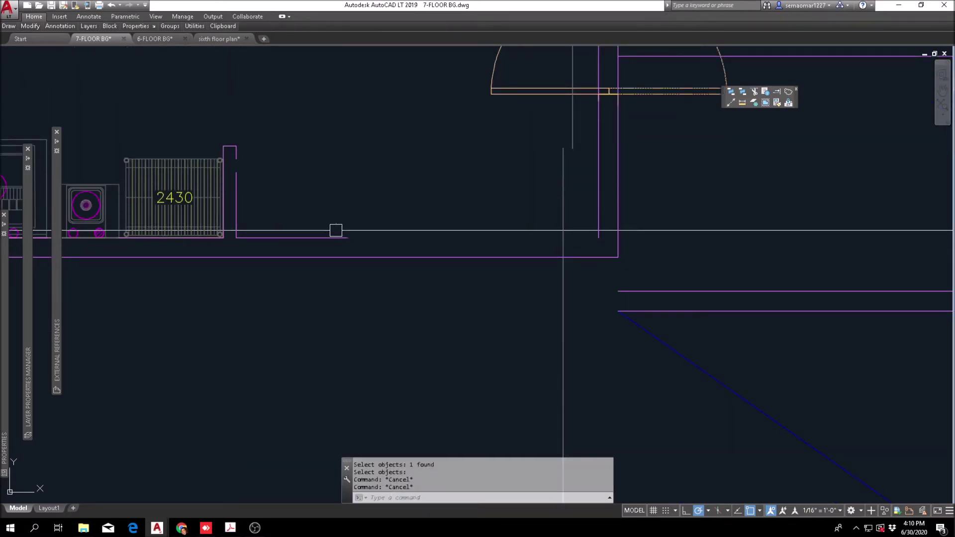
Fillet the purple inner face of the south wall with the inner face of the east wall.
{"action": "type", "text": "f"}
{"action": "key", "text": "space"}
{"action": "left_click", "coordinate": [367, 236]}
{"action": "left_click", "coordinate": [596, 152]}
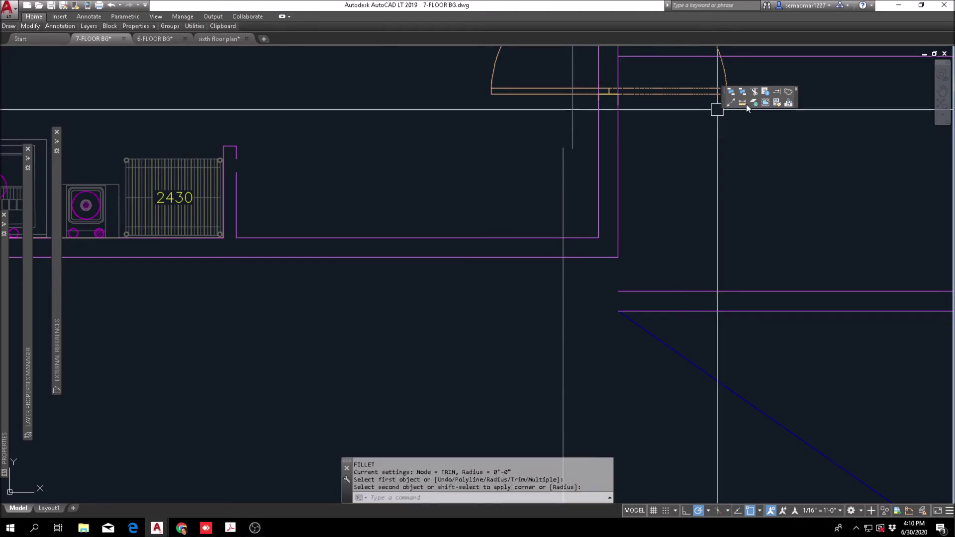
Fillet the east face of the short stub wall beside the 2430 equipment with the stub's end cap to close the gap.
{"action": "left_click", "coordinate": [777, 102]}
{"action": "key", "text": "Escape"}
{"action": "key", "text": "Escape"}
{"action": "type", "text": "f"}
{"action": "key", "text": "space"}
{"action": "left_click", "coordinate": [234, 189]}
{"action": "scroll", "coordinate": [235, 166], "scroll_direction": "up", "scroll_amount": 2}
{"action": "left_click", "coordinate": [224, 114]}
{"action": "key", "text": "Escape"}
{"action": "scroll", "coordinate": [317, 209], "scroll_direction": "down", "scroll_amount": 3}
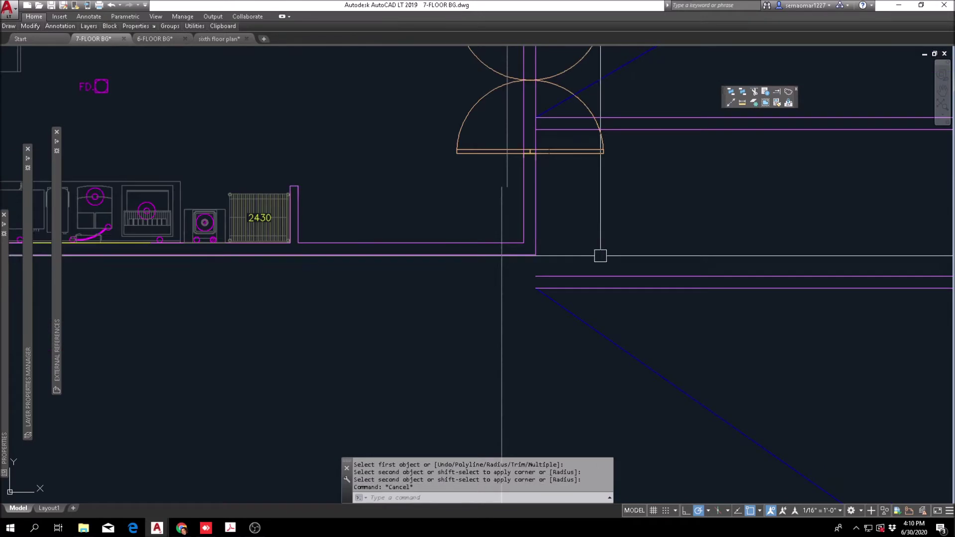
Trim the kitchen's east wall lines out of the double door opening, using the jamb lines at both ends as cutting edges.
{"action": "middle_click_drag", "start_coordinate": [600, 255], "coordinate": [445, 354]}
{"action": "key", "text": "Escape"}
{"action": "key", "text": "Escape"}
{"action": "type", "text": "tr"}
{"action": "key", "text": "Return"}
{"action": "scroll", "coordinate": [388, 278], "scroll_direction": "up", "scroll_amount": 5}
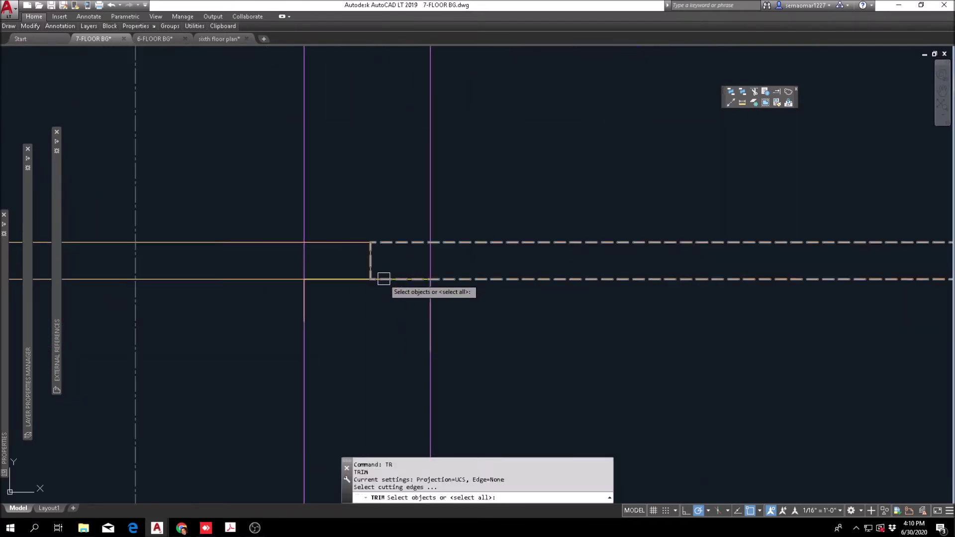
{"action": "left_click", "coordinate": [399, 268]}
{"action": "left_click", "coordinate": [344, 320]}
{"action": "scroll", "coordinate": [349, 321], "scroll_direction": "down", "scroll_amount": 5}
{"action": "middle_click_drag", "start_coordinate": [385, 155], "coordinate": [406, 426]}
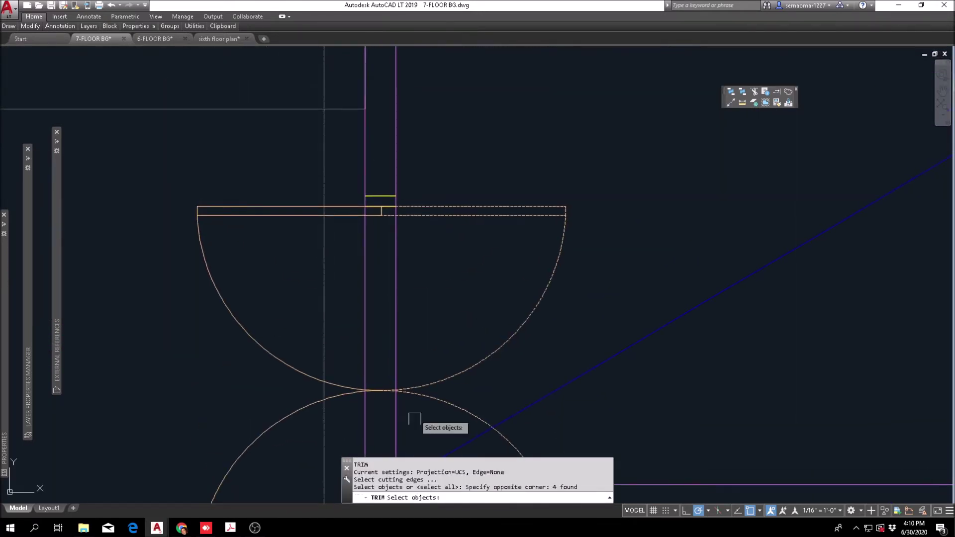
{"action": "scroll", "coordinate": [393, 212], "scroll_direction": "up", "scroll_amount": 6}
{"action": "left_click", "coordinate": [450, 234]}
{"action": "left_click", "coordinate": [433, 282]}
{"action": "key", "text": "Return"}
{"action": "scroll", "coordinate": [442, 281], "scroll_direction": "down", "scroll_amount": 4}
{"action": "left_click", "coordinate": [486, 302]}
{"action": "left_click", "coordinate": [405, 339]}
{"action": "scroll", "coordinate": [407, 282], "scroll_direction": "up", "scroll_amount": 6}
{"action": "left_click", "coordinate": [431, 249]}
{"action": "left_click", "coordinate": [627, 245]}
{"action": "scroll", "coordinate": [583, 240], "scroll_direction": "down", "scroll_amount": 11}
{"action": "key", "text": "Escape"}
Trim the leftover wall line ends that overlap the double door's southern leaf at the jamb.
{"action": "key", "text": "Return"}
{"action": "scroll", "coordinate": [567, 399], "scroll_direction": "up", "scroll_amount": 4}
{"action": "scroll", "coordinate": [567, 368], "scroll_direction": "up", "scroll_amount": 8}
{"action": "left_click", "coordinate": [613, 237]}
{"action": "left_click", "coordinate": [548, 286]}
{"action": "left_click", "coordinate": [438, 240]}
{"action": "left_click", "coordinate": [365, 293]}
{"action": "key", "text": "Return"}
{"action": "left_click", "coordinate": [392, 224]}
{"action": "left_click", "coordinate": [639, 233]}
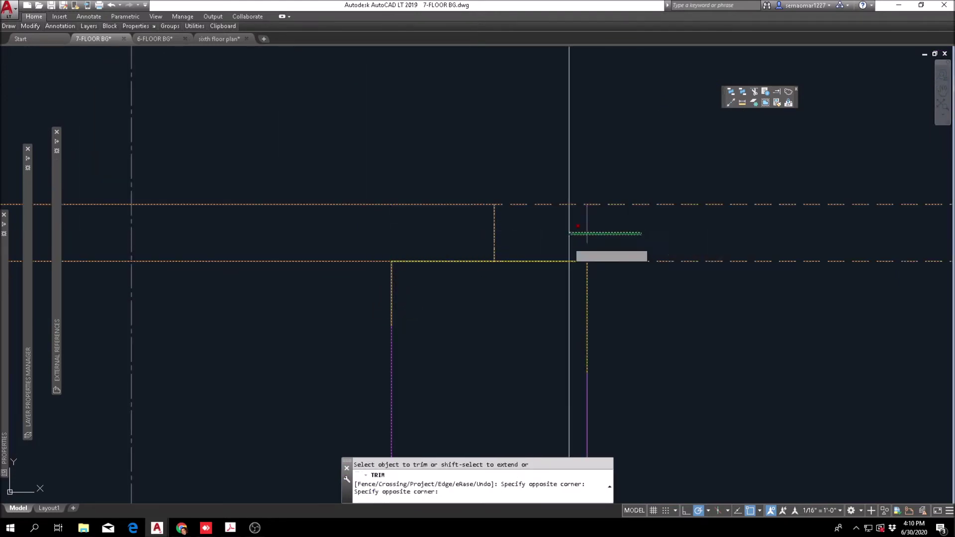
{"action": "left_click", "coordinate": [568, 235]}
{"action": "key", "text": "Escape"}
{"action": "scroll", "coordinate": [567, 244], "scroll_direction": "down", "scroll_amount": 8}
{"action": "key", "text": "Escape"}
{"action": "scroll", "coordinate": [561, 244], "scroll_direction": "down", "scroll_amount": 8}
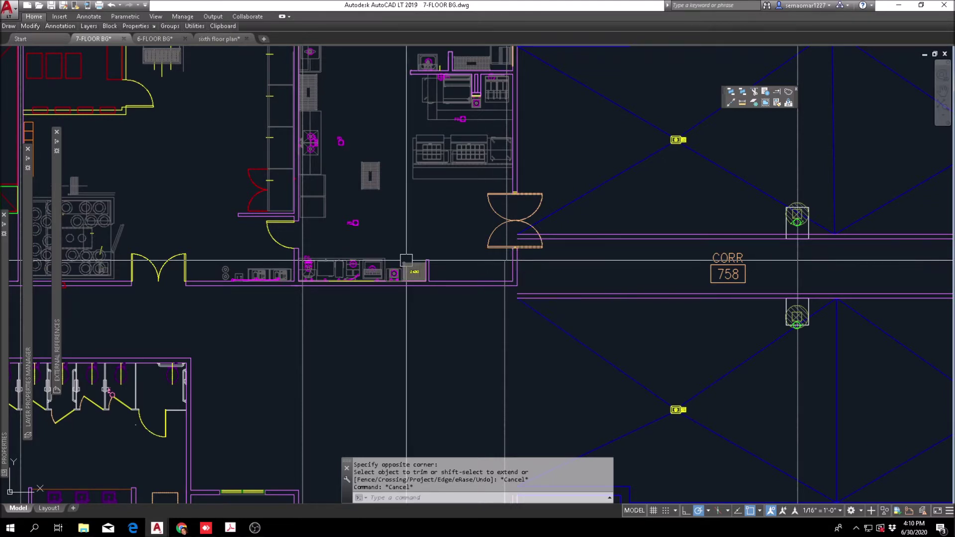
Examine the seventh-floor plan around the kitchen, corridor 758 and the blue-outlined rooms north and south of it.
{"action": "scroll", "coordinate": [405, 280], "scroll_direction": "down", "scroll_amount": 4}
{"action": "scroll", "coordinate": [418, 257], "scroll_direction": "up", "scroll_amount": 4}
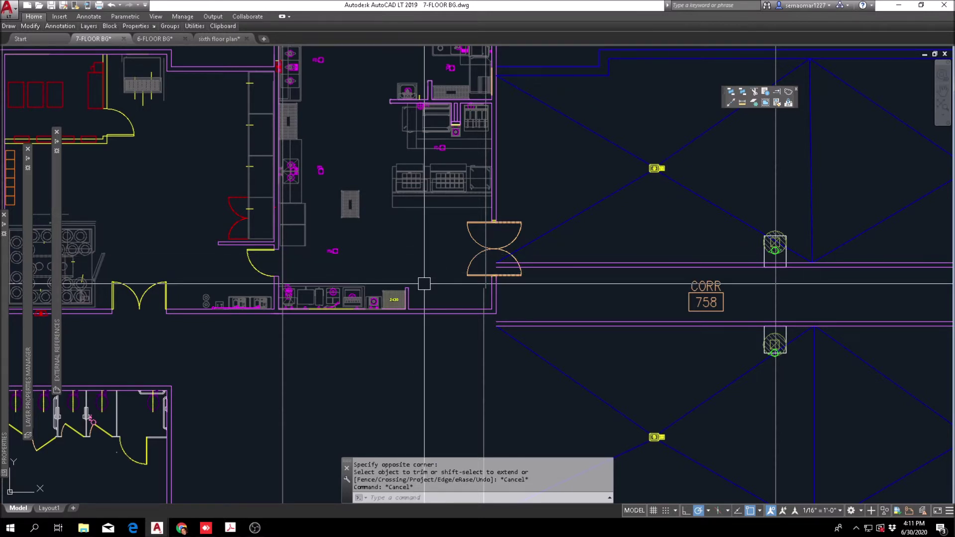
{"action": "middle_click_drag", "start_coordinate": [571, 291], "coordinate": [422, 313]}
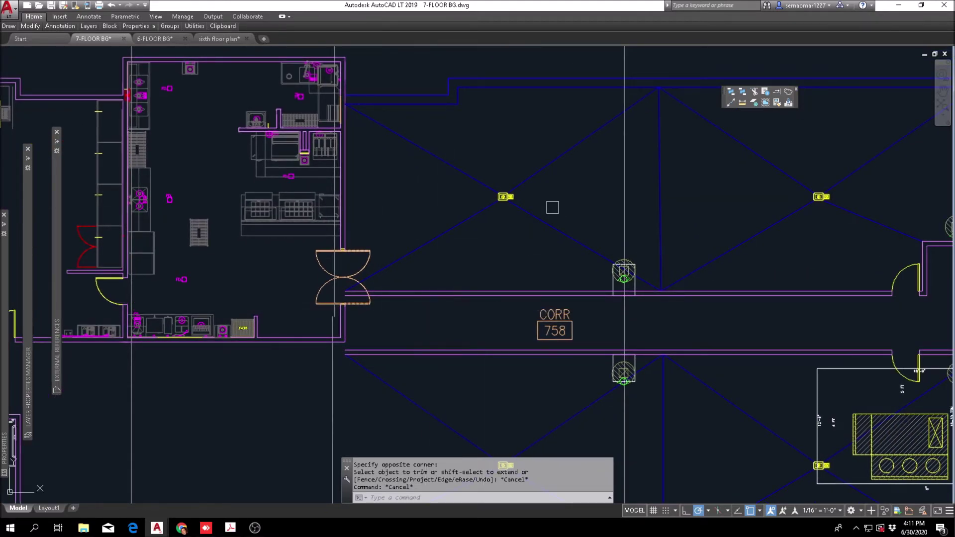
{"action": "scroll", "coordinate": [478, 240], "scroll_direction": "down", "scroll_amount": 2}
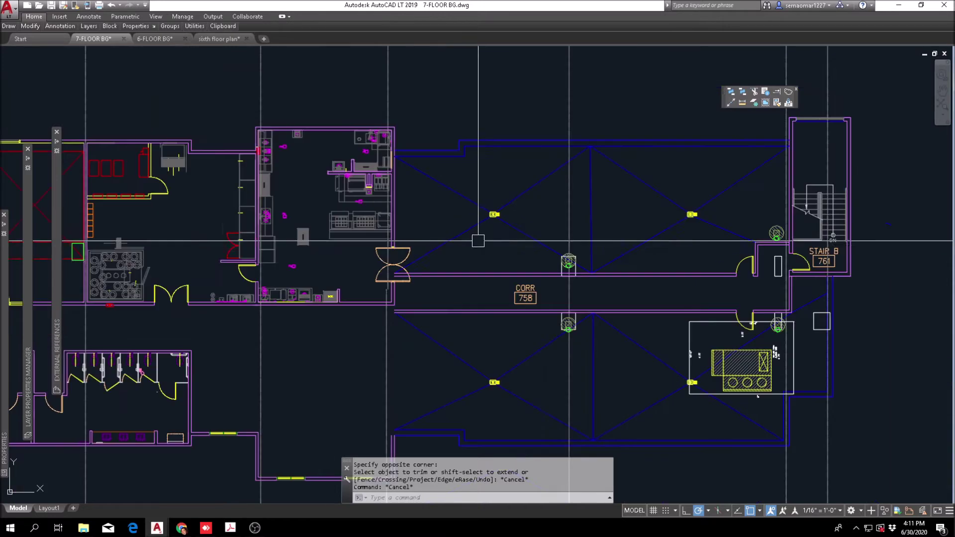
{"action": "scroll", "coordinate": [472, 159], "scroll_direction": "down", "scroll_amount": 2}
{"action": "key", "text": "Escape"}
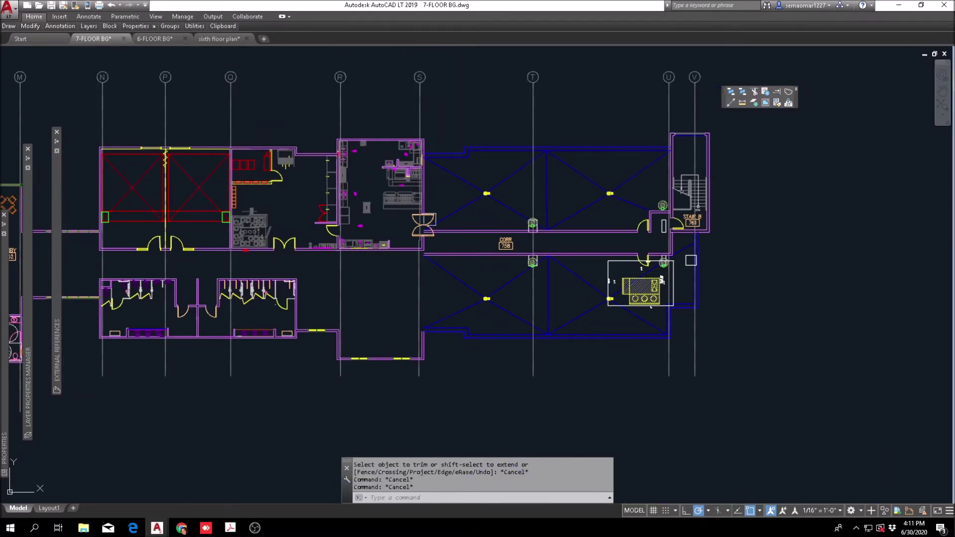
{"action": "middle_click_drag", "start_coordinate": [508, 281], "coordinate": [467, 293]}
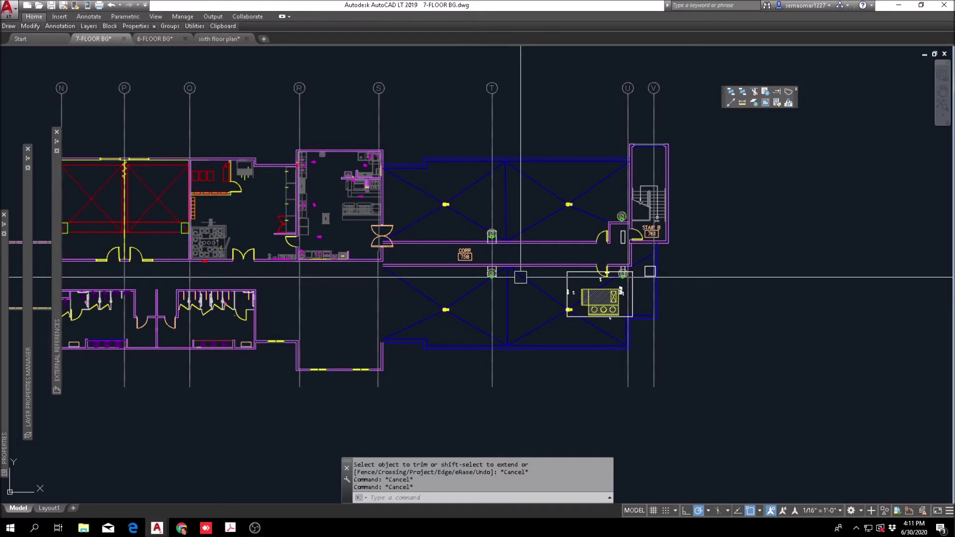
{"action": "left_click", "coordinate": [438, 317]}
{"action": "key", "text": "Delete"}
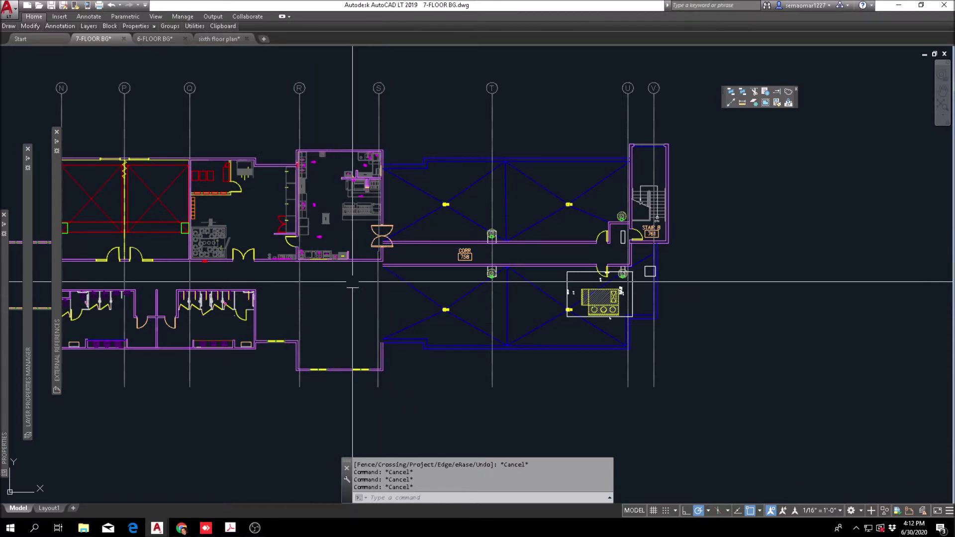
{"action": "scroll", "coordinate": [338, 276], "scroll_direction": "up", "scroll_amount": 2}
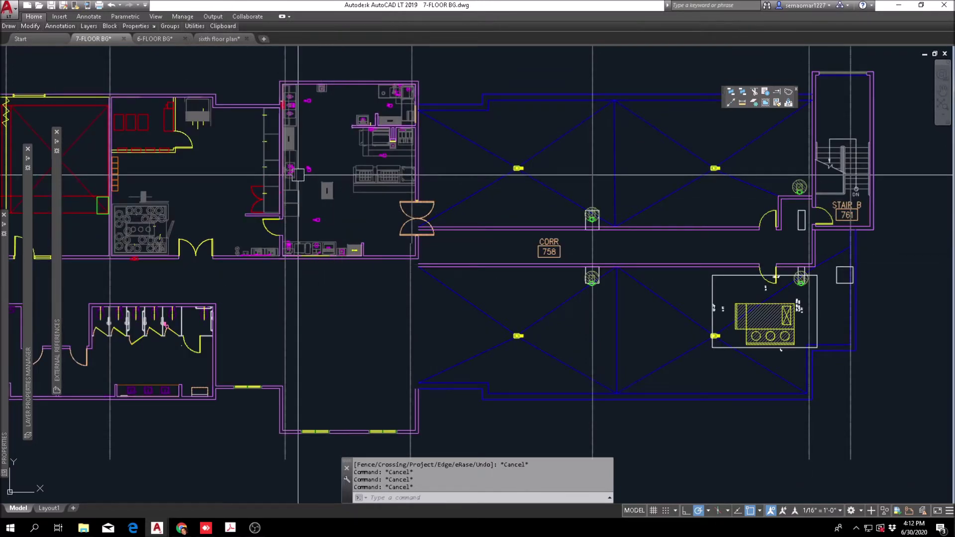
{"action": "scroll", "coordinate": [364, 204], "scroll_direction": "down", "scroll_amount": 2}
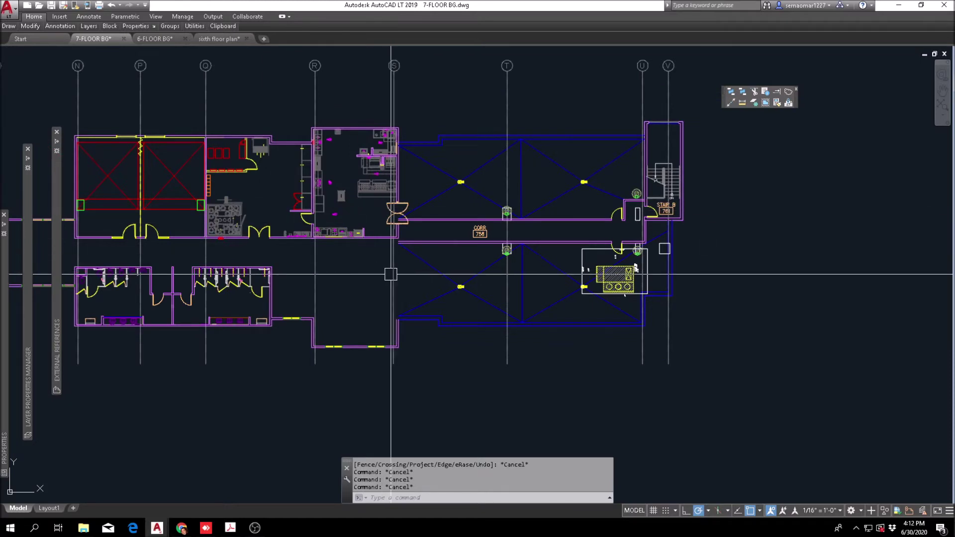
{"action": "scroll", "coordinate": [423, 252], "scroll_direction": "up", "scroll_amount": 2}
{"action": "scroll", "coordinate": [336, 276], "scroll_direction": "down", "scroll_amount": 2}
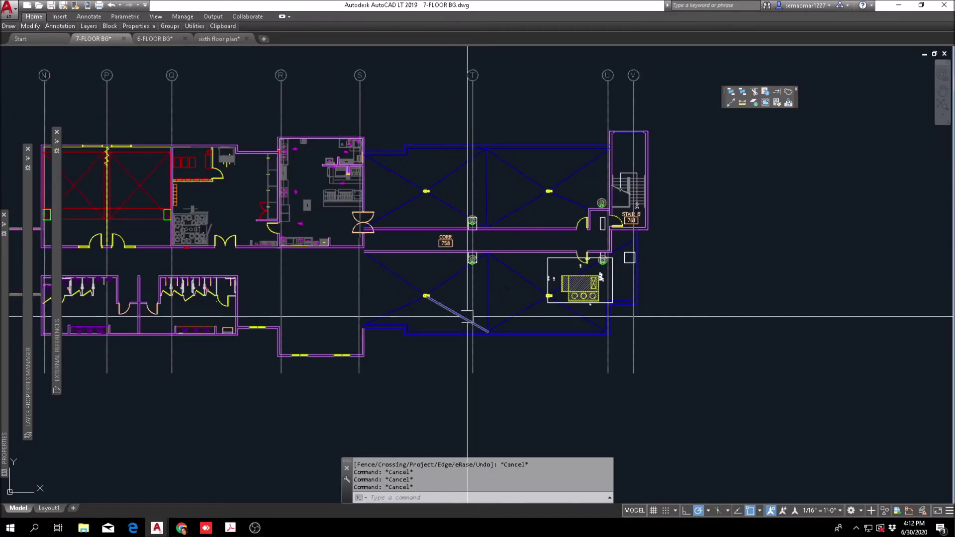
{"action": "scroll", "coordinate": [420, 217], "scroll_direction": "down", "scroll_amount": 3}
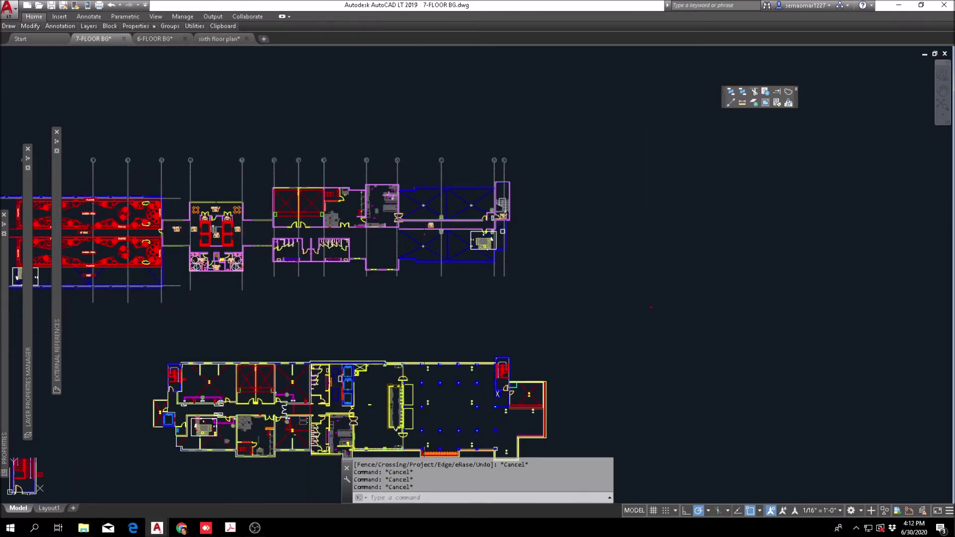
{"action": "scroll", "coordinate": [435, 217], "scroll_direction": "up", "scroll_amount": 2}
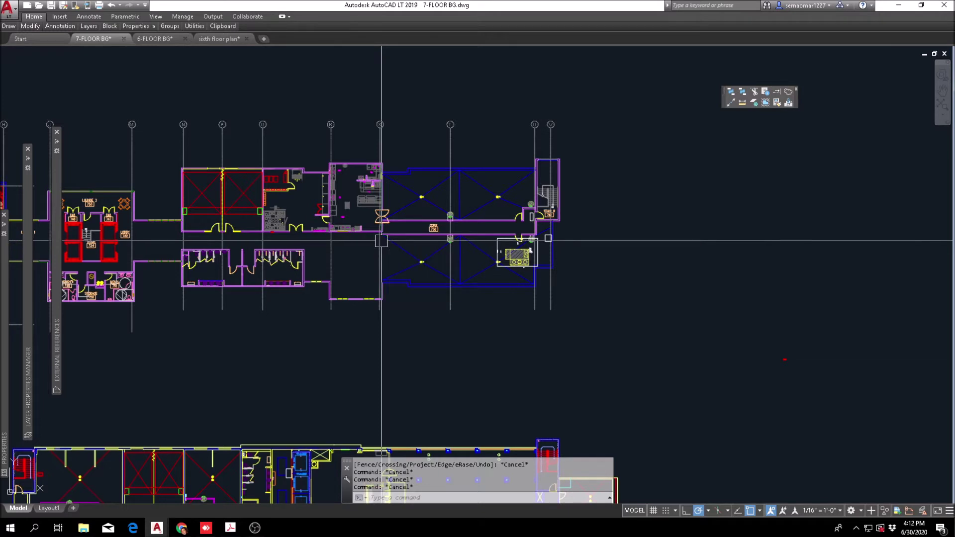
{"action": "scroll", "coordinate": [330, 261], "scroll_direction": "up", "scroll_amount": 2}
{"action": "middle_click_drag", "start_coordinate": [396, 196], "coordinate": [398, 211]}
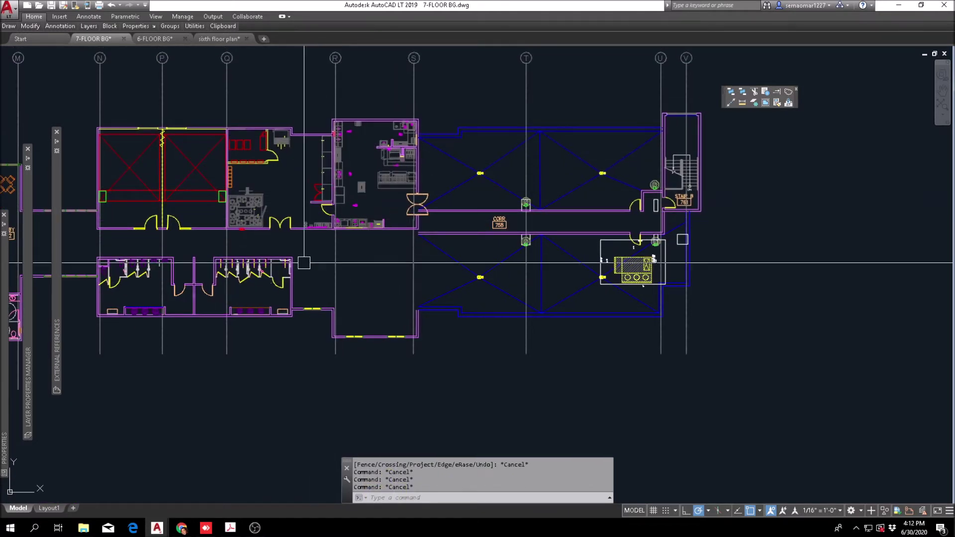
{"action": "scroll", "coordinate": [329, 257], "scroll_direction": "up", "scroll_amount": 2}
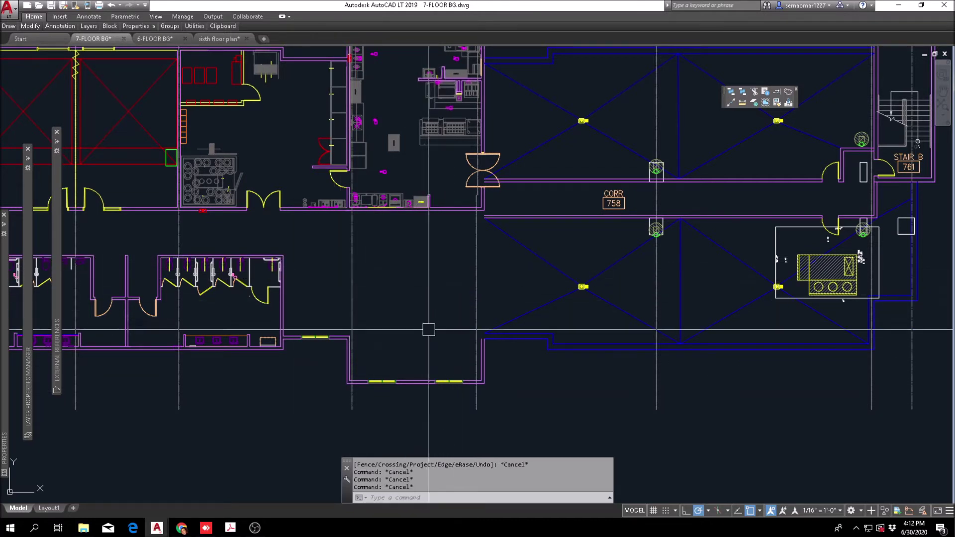
{"action": "middle_click_drag", "start_coordinate": [448, 261], "coordinate": [305, 306]}
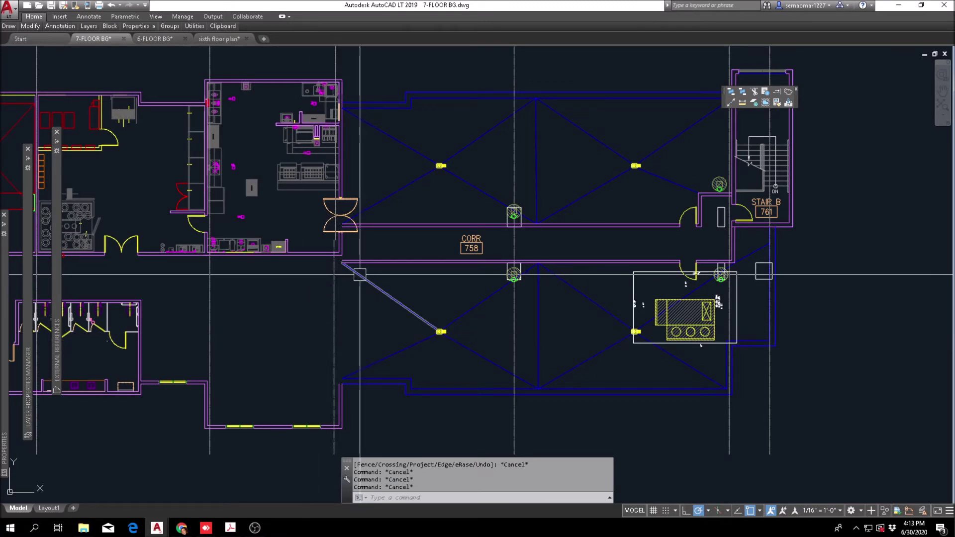
{"action": "scroll", "coordinate": [331, 254], "scroll_direction": "down", "scroll_amount": 3}
{"action": "scroll", "coordinate": [368, 223], "scroll_direction": "up", "scroll_amount": 3}
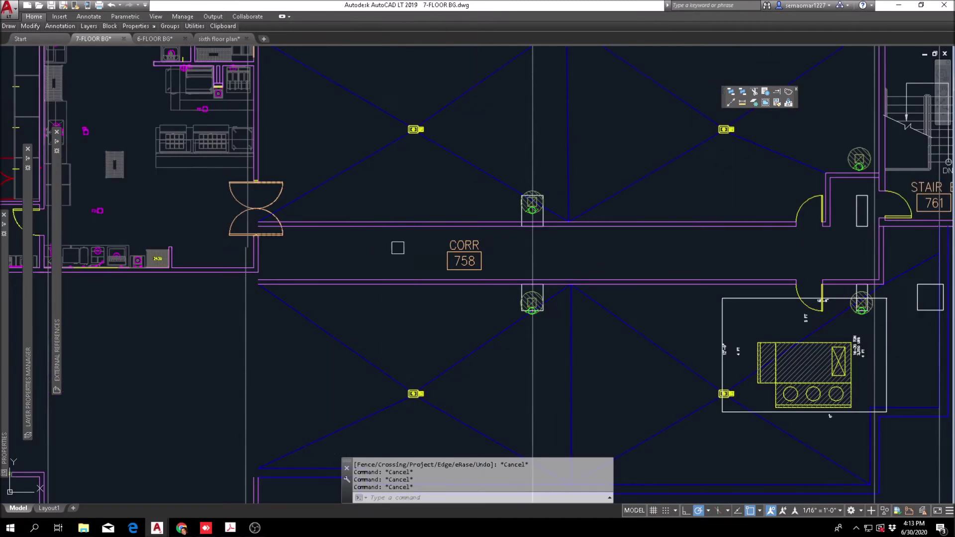
{"action": "scroll", "coordinate": [485, 247], "scroll_direction": "down", "scroll_amount": 2}
{"action": "scroll", "coordinate": [460, 266], "scroll_direction": "up", "scroll_amount": 2}
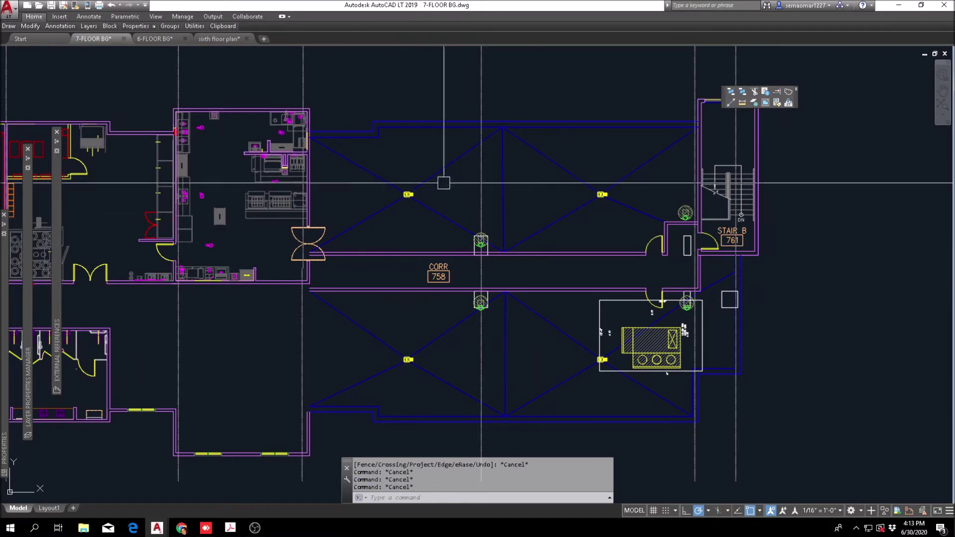
{"action": "key", "text": "Escape"}
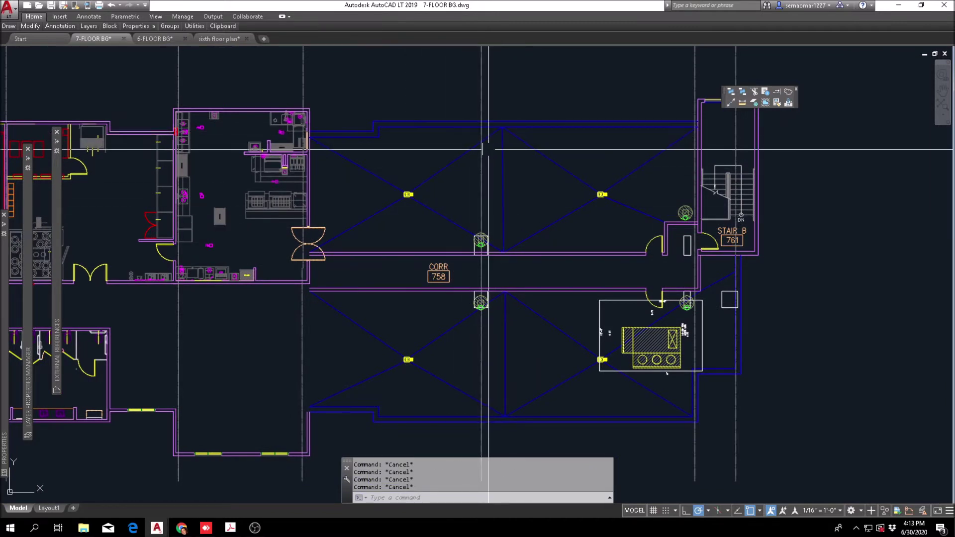
Trim the inner blue wall line of the room north of corridor 758 on the west side of grid line T.
{"action": "scroll", "coordinate": [392, 133], "scroll_direction": "up", "scroll_amount": 2}
{"action": "type", "text": "tr"}
{"action": "key", "text": "Return"}
{"action": "left_click", "coordinate": [532, 97]}
{"action": "key", "text": "Return"}
{"action": "left_click", "coordinate": [514, 125]}
{"action": "key", "text": "Escape"}
Erase the remaining inner blue wall line at the north room's jog, west of grid line T.
{"action": "type", "text": "e"}
{"action": "key", "text": "Return"}
{"action": "left_click", "coordinate": [357, 163]}
{"action": "key", "text": "Return"}
{"action": "key", "text": "Escape"}
{"action": "key", "text": "Escape"}
Trim the north room's blue diagonals on the west side of grid line T, using the grid line as the cutting edge.
{"action": "type", "text": "tr"}
{"action": "key", "text": "Return"}
{"action": "left_click", "coordinate": [534, 182]}
{"action": "key", "text": "Return"}
{"action": "left_click", "coordinate": [502, 157]}
{"action": "left_click", "coordinate": [420, 288]}
{"action": "key", "text": "Escape"}
Erase the remaining diagonals and the yellow tag in the north room between the kitchen and grid line T.
{"action": "type", "text": "e"}
{"action": "left_click", "coordinate": [433, 209]}
{"action": "left_click", "coordinate": [356, 264]}
{"action": "key", "text": "Return"}
{"action": "scroll", "coordinate": [477, 248], "scroll_direction": "down", "scroll_amount": 2}
{"action": "key", "text": "Escape"}
{"action": "key", "text": "Escape"}
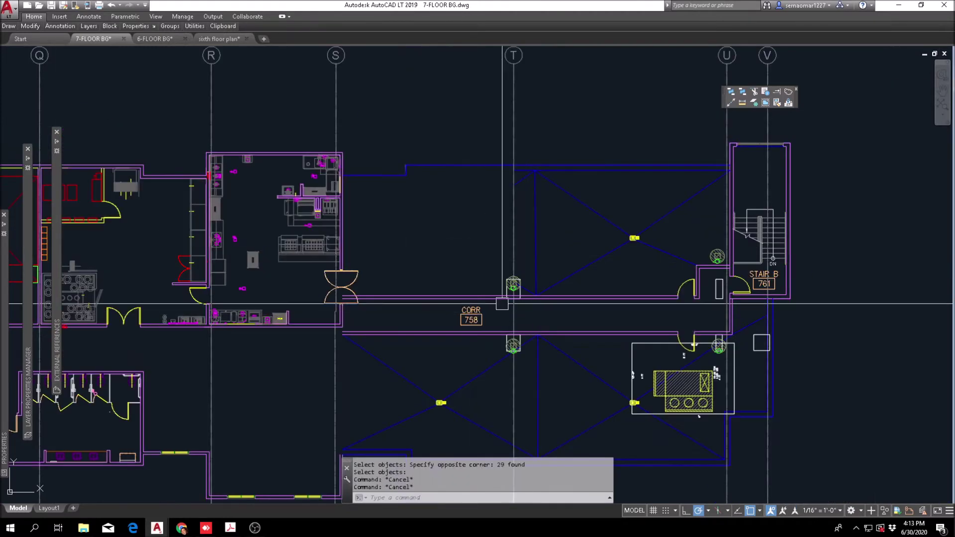
Erase the two column symbols with their white boxes on grid line T, north and south of corridor 758.
{"action": "scroll", "coordinate": [512, 294], "scroll_direction": "up", "scroll_amount": 4}
{"action": "scroll", "coordinate": [497, 309], "scroll_direction": "down", "scroll_amount": 2}
{"action": "type", "text": "e"}
{"action": "key", "text": "Return"}
{"action": "left_click", "coordinate": [481, 337]}
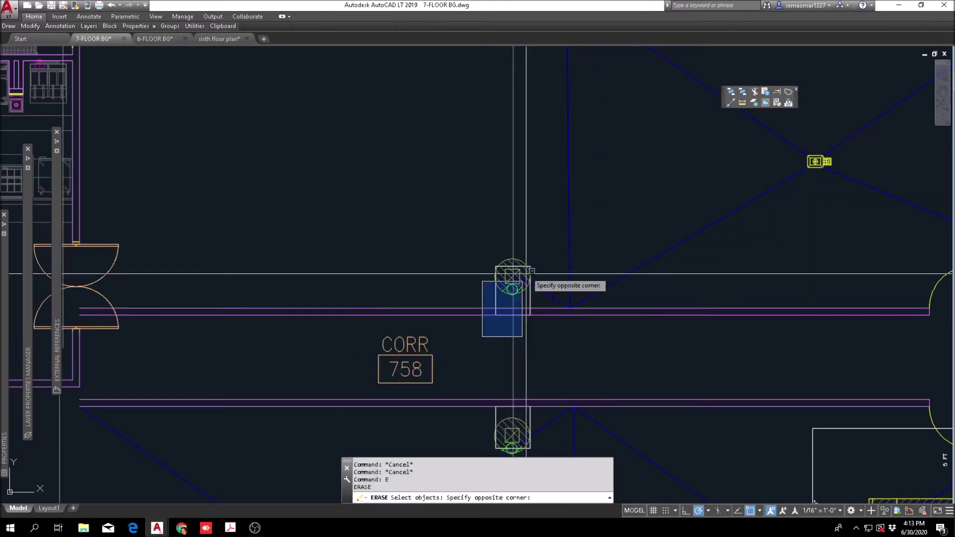
{"action": "scroll", "coordinate": [537, 263], "scroll_direction": "down", "scroll_amount": 4}
{"action": "scroll", "coordinate": [526, 289], "scroll_direction": "up", "scroll_amount": 4}
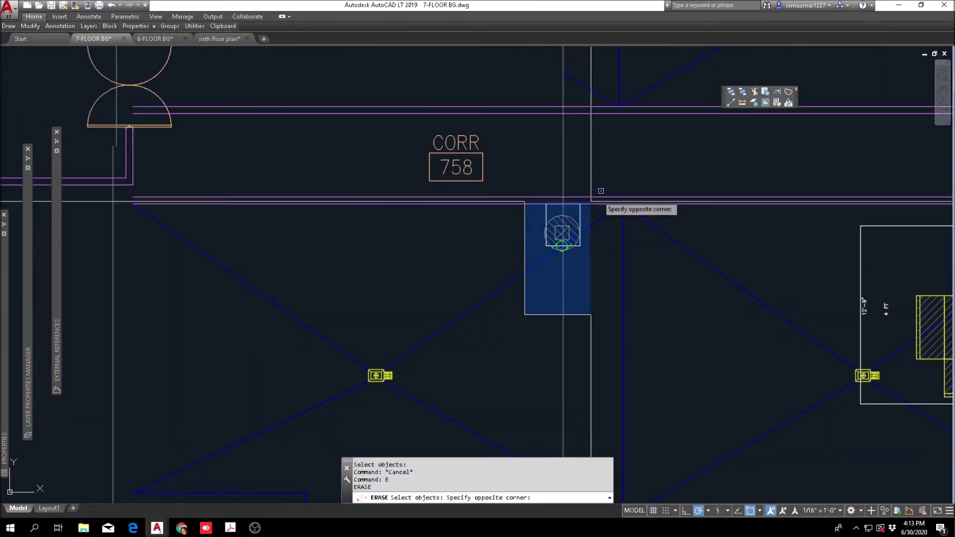
{"action": "left_click", "coordinate": [619, 181]}
{"action": "key", "text": "Return"}
{"action": "key", "text": "Escape"}
{"action": "key", "text": "Escape"}
Trim the blue diagonals of the room south of corridor 758 on the west side of grid line T.
{"action": "scroll", "coordinate": [540, 303], "scroll_direction": "down", "scroll_amount": 4}
{"action": "scroll", "coordinate": [548, 317], "scroll_direction": "up", "scroll_amount": 2}
{"action": "key", "text": "Escape"}
{"action": "type", "text": "tr"}
{"action": "key", "text": "Return"}
{"action": "left_click", "coordinate": [539, 316]}
{"action": "key", "text": "Escape"}
{"action": "key", "text": "Escape"}
{"action": "type", "text": "t"}
{"action": "key", "text": "space"}
{"action": "left_click", "coordinate": [488, 277]}
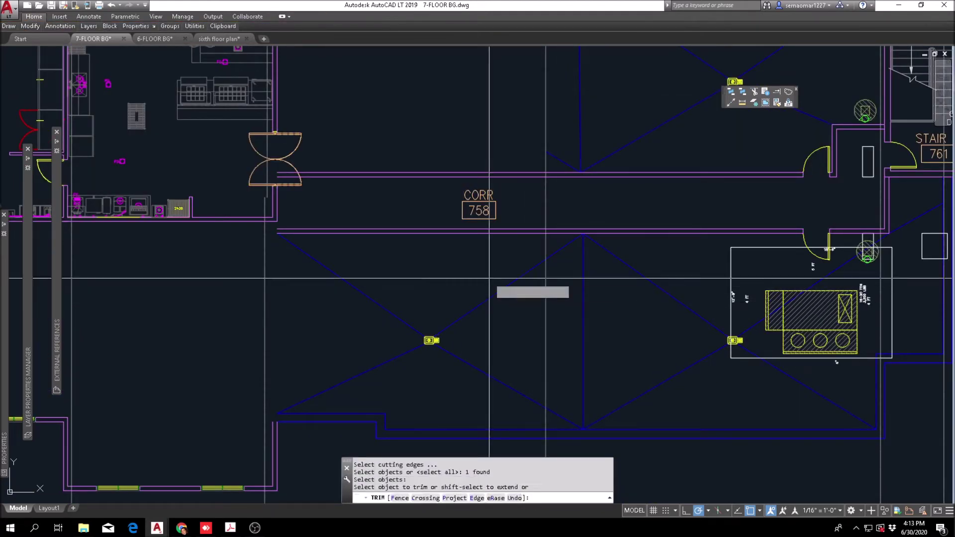
{"action": "left_click", "coordinate": [391, 369]}
{"action": "key", "text": "Escape"}
Erase the remaining diagonals and the yellow tag in the south room, west of grid line T.
{"action": "type", "text": "e"}
{"action": "key", "text": "space"}
{"action": "left_click", "coordinate": [455, 310]}
{"action": "left_click", "coordinate": [365, 360]}
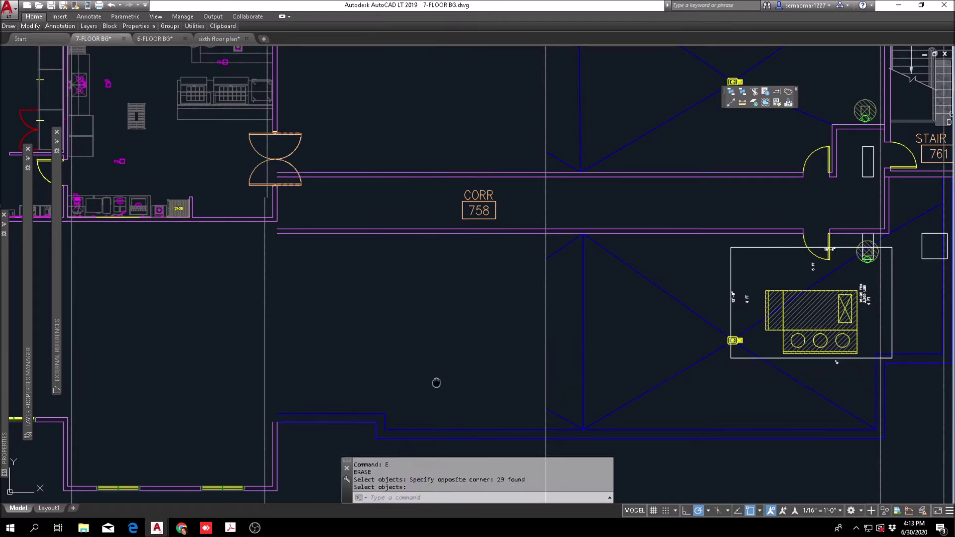
Erase the inner blue line of the stepped south wall running east from grid line S.
{"action": "scroll", "coordinate": [401, 284], "scroll_direction": "down", "scroll_amount": 2}
{"action": "scroll", "coordinate": [397, 250], "scroll_direction": "up", "scroll_amount": 8}
{"action": "left_click", "coordinate": [442, 314]}
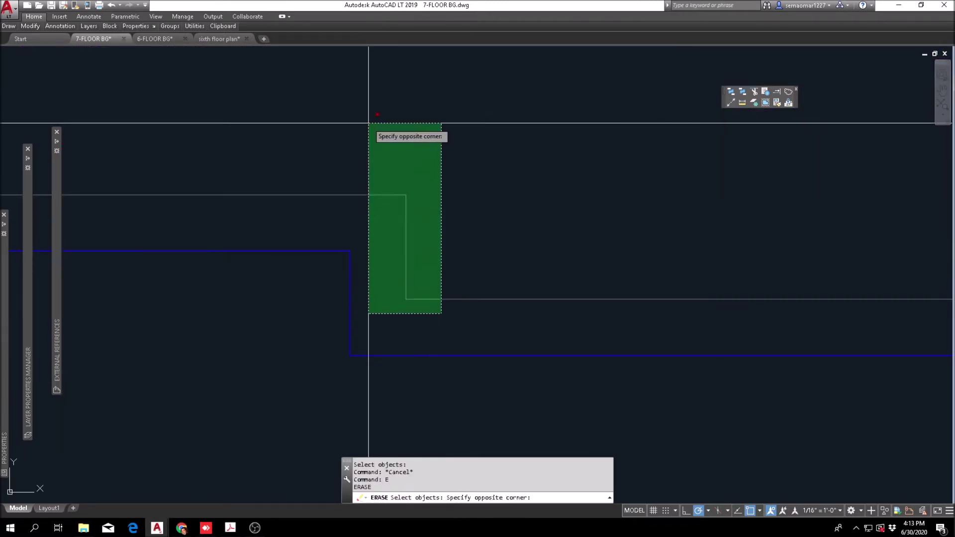
{"action": "left_click", "coordinate": [367, 124]}
{"action": "key", "text": "space"}
{"action": "scroll", "coordinate": [450, 224], "scroll_direction": "down", "scroll_amount": 6}
{"action": "middle_click_drag", "start_coordinate": [468, 200], "coordinate": [458, 285]}
{"action": "scroll", "coordinate": [460, 279], "scroll_direction": "up", "scroll_amount": 2}
{"action": "key", "text": "Escape"}
Match the blue outer lines of the stepped south and north walls to the purple wall's properties, and save the drawing.
{"action": "left_click", "coordinate": [777, 102]}
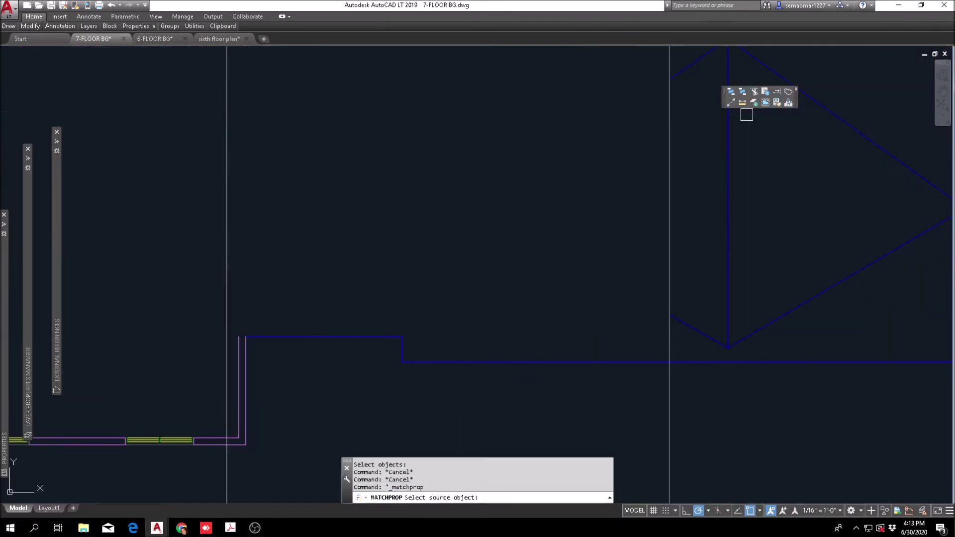
{"action": "left_click", "coordinate": [244, 358]}
{"action": "left_click", "coordinate": [460, 313]}
{"action": "left_click", "coordinate": [362, 394]}
{"action": "scroll", "coordinate": [363, 395], "scroll_direction": "down", "scroll_amount": 5}
{"action": "scroll", "coordinate": [401, 182], "scroll_direction": "up", "scroll_amount": 5}
{"action": "scroll", "coordinate": [401, 181], "scroll_direction": "up", "scroll_amount": 2}
{"action": "left_click", "coordinate": [398, 174]}
{"action": "left_click", "coordinate": [327, 272]}
{"action": "key", "text": "Escape"}
{"action": "scroll", "coordinate": [417, 248], "scroll_direction": "down", "scroll_amount": 4}
{"action": "middle_click_drag", "start_coordinate": [440, 301], "coordinate": [417, 181]}
{"action": "key", "text": "Escape"}
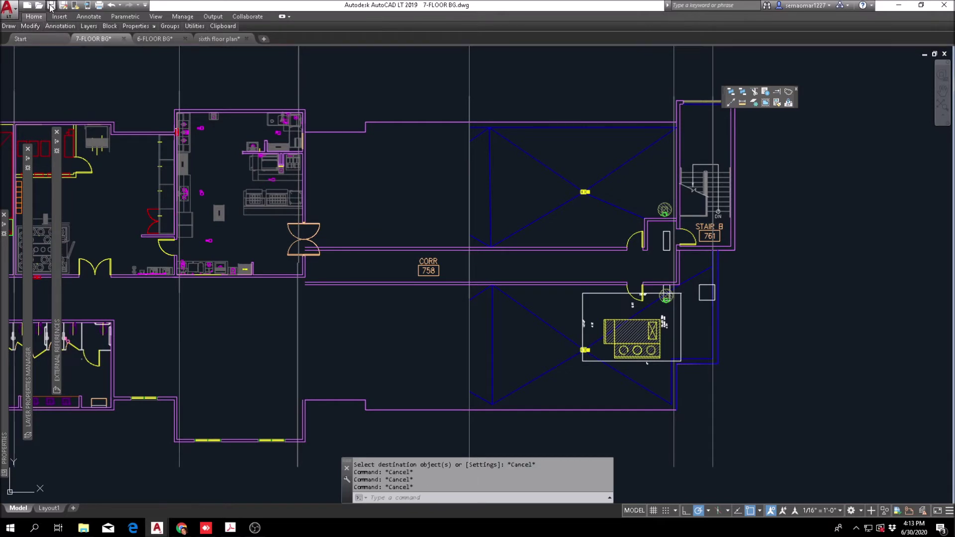
{"action": "left_click", "coordinate": [52, 8]}
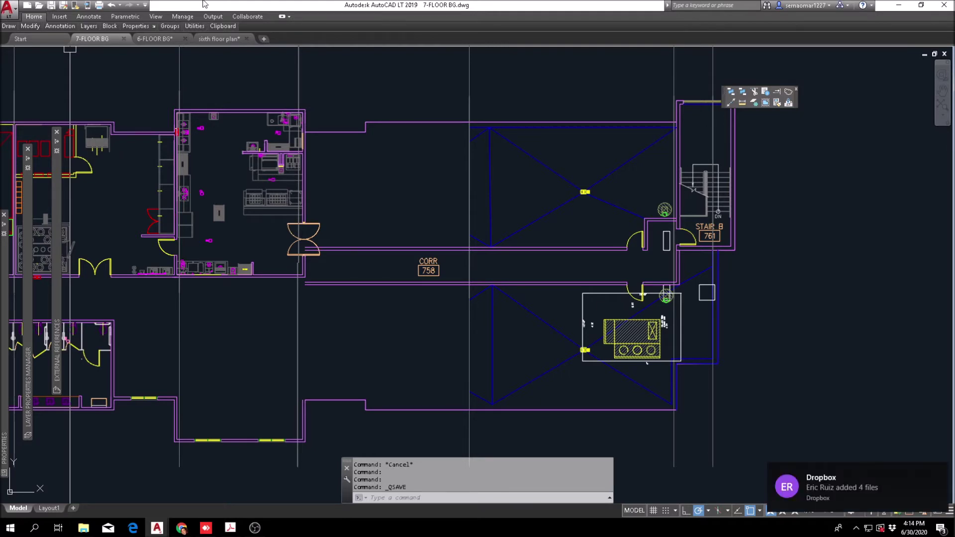
Trim both walls of corridor 758 back to grid line T, removing the parts on its west side.
{"action": "type", "text": "TR"}
{"action": "key", "text": "Return"}
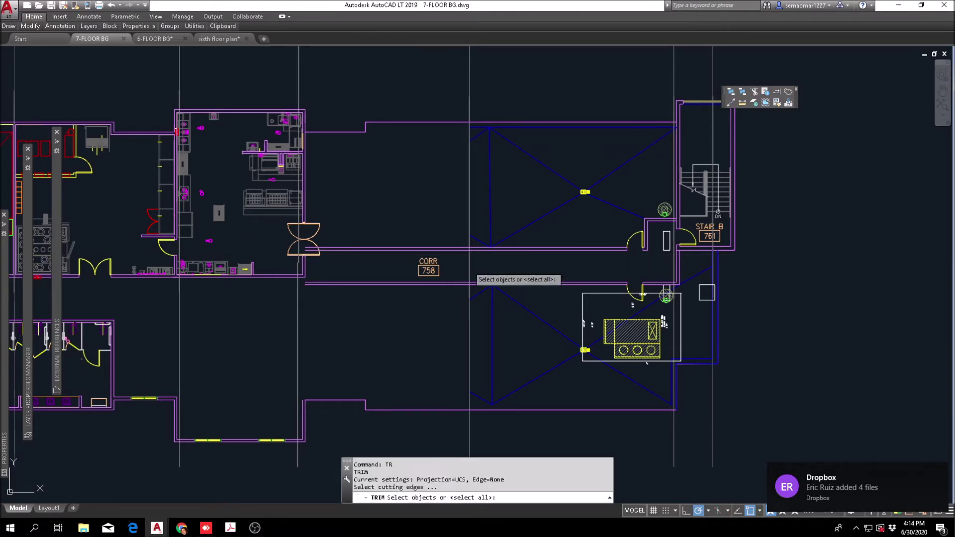
{"action": "left_click", "coordinate": [469, 265]}
{"action": "scroll", "coordinate": [469, 261], "scroll_direction": "up", "scroll_amount": 2}
{"action": "key", "text": "Return"}
{"action": "left_click", "coordinate": [447, 218]}
{"action": "left_click", "coordinate": [434, 311]}
{"action": "key", "text": "Escape"}
{"action": "key", "text": "Escape"}
{"action": "scroll", "coordinate": [407, 273], "scroll_direction": "down", "scroll_amount": 2}
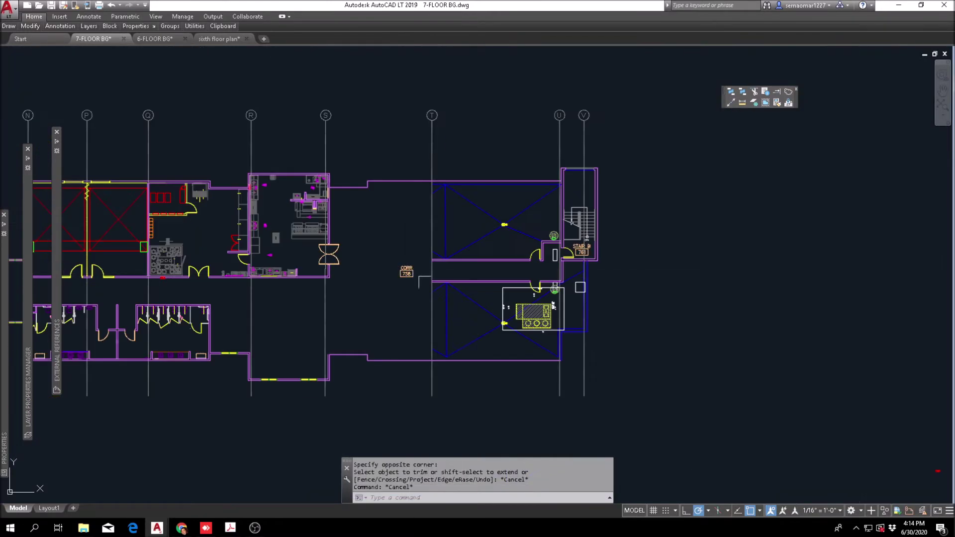
Copy the narrow equipment room with its columns and two adjoining rectangles from the lower plan to the space south of grid line T.
{"action": "scroll", "coordinate": [415, 318], "scroll_direction": "down", "scroll_amount": 3}
{"action": "scroll", "coordinate": [415, 326], "scroll_direction": "up", "scroll_amount": 1}
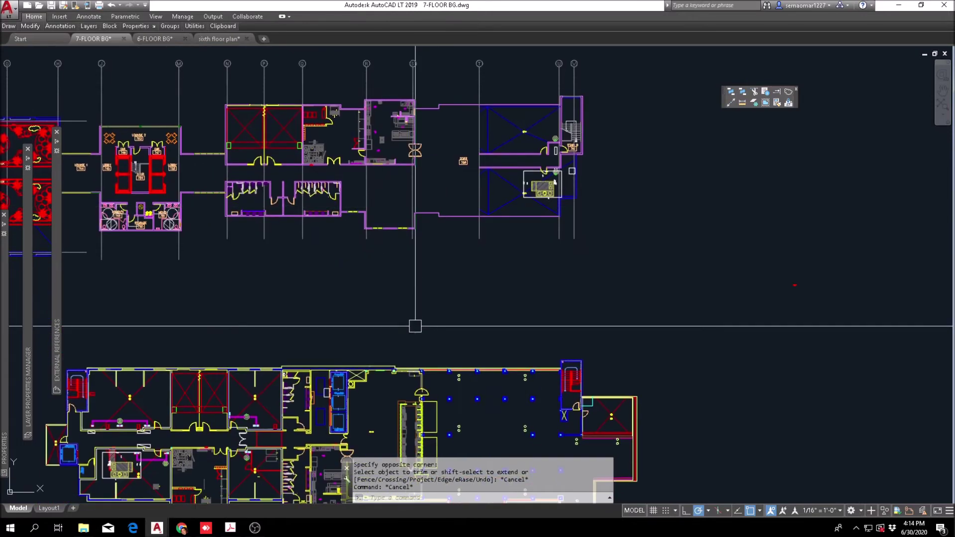
{"action": "middle_click_drag", "start_coordinate": [414, 327], "coordinate": [401, 149]}
{"action": "scroll", "coordinate": [400, 150], "scroll_direction": "up", "scroll_amount": 2}
{"action": "key", "text": "Escape"}
{"action": "mouse_move", "coordinate": [29, 26]}
{"action": "key", "text": "Escape"}
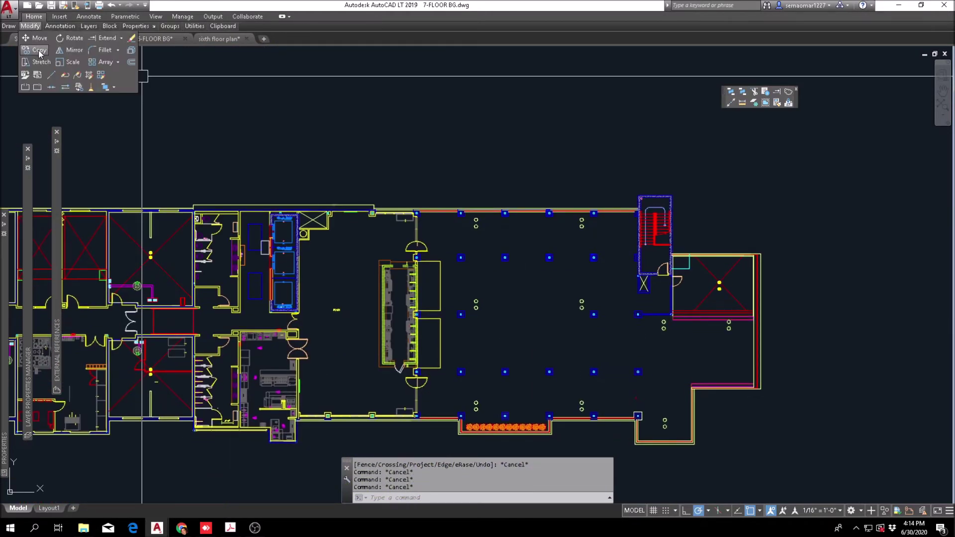
{"action": "left_click", "coordinate": [40, 51]}
{"action": "scroll", "coordinate": [397, 361], "scroll_direction": "up", "scroll_amount": 5}
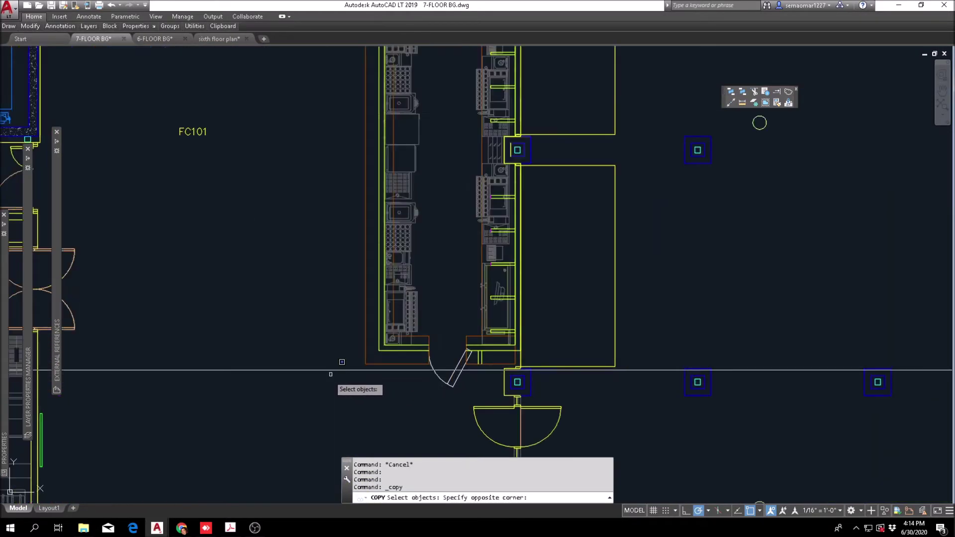
{"action": "scroll", "coordinate": [330, 374], "scroll_direction": "down", "scroll_amount": 5}
{"action": "left_click", "coordinate": [518, 160]}
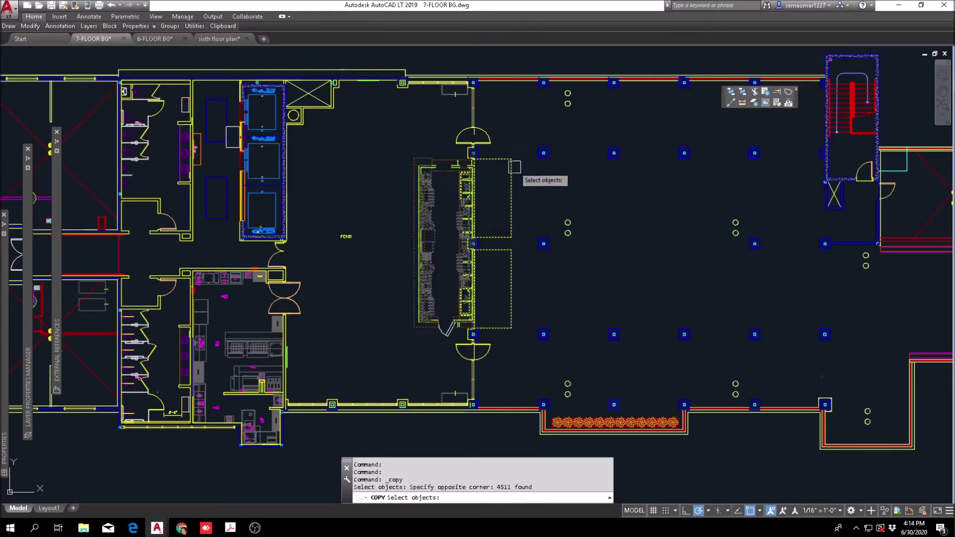
{"action": "left_click", "coordinate": [405, 383]}
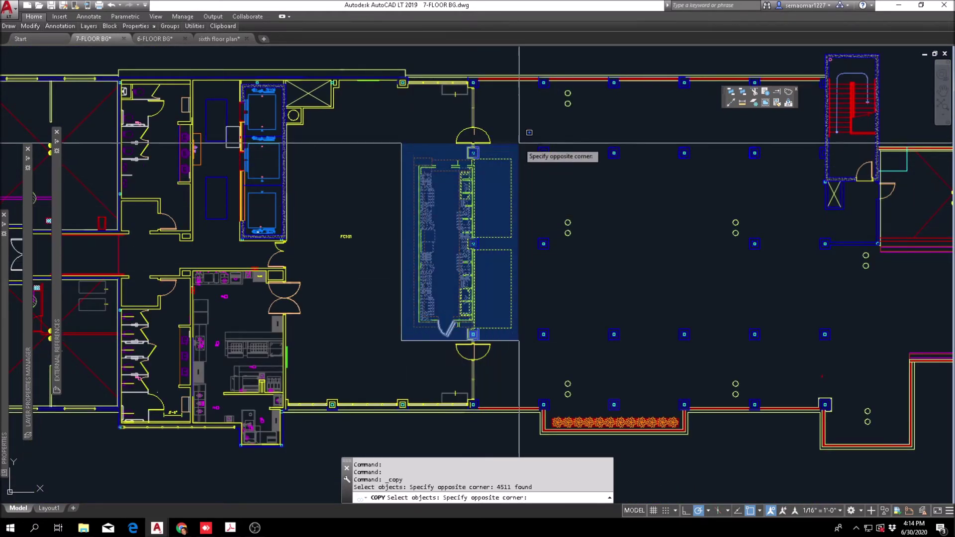
{"action": "left_click", "coordinate": [522, 149]}
{"action": "key", "text": "Return"}
{"action": "left_click", "coordinate": [435, 263]}
{"action": "scroll", "coordinate": [520, 345], "scroll_direction": "down", "scroll_amount": 4}
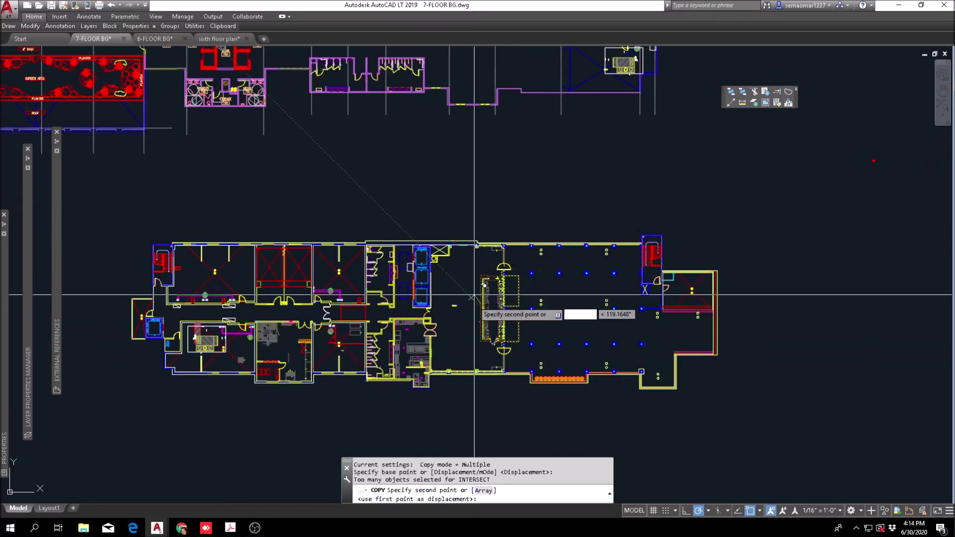
{"action": "scroll", "coordinate": [473, 292], "scroll_direction": "up", "scroll_amount": 4}
{"action": "scroll", "coordinate": [494, 348], "scroll_direction": "up", "scroll_amount": 2}
{"action": "middle_click_drag", "start_coordinate": [489, 346], "coordinate": [443, 273]}
{"action": "scroll", "coordinate": [447, 273], "scroll_direction": "down", "scroll_amount": 4}
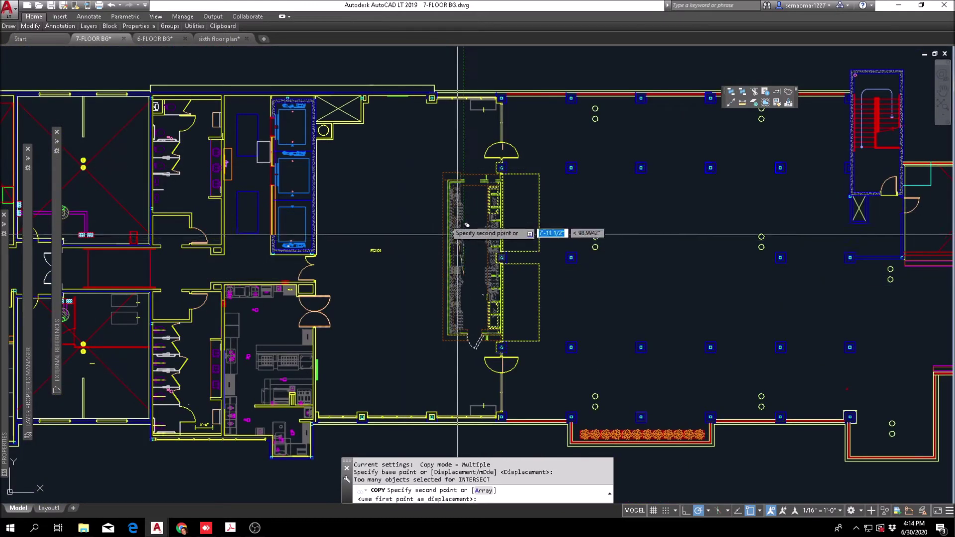
{"action": "scroll", "coordinate": [454, 337], "scroll_direction": "down", "scroll_amount": 5}
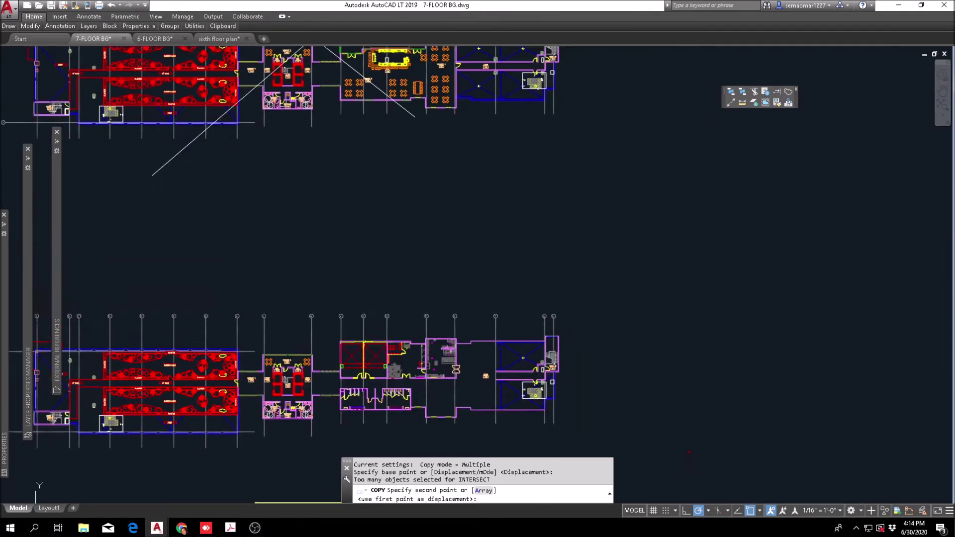
{"action": "scroll", "coordinate": [508, 400], "scroll_direction": "up", "scroll_amount": 4}
{"action": "middle_click_drag", "start_coordinate": [507, 400], "coordinate": [308, 259]}
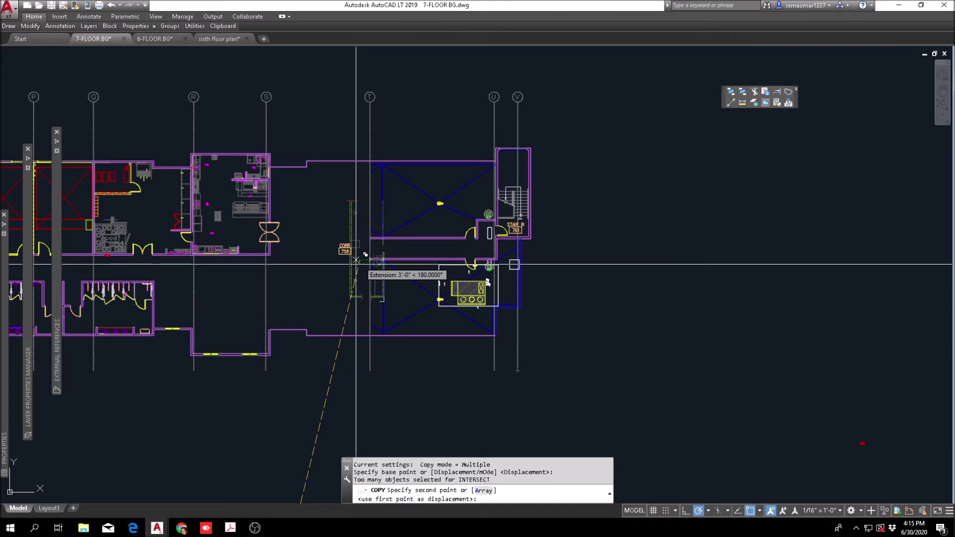
{"action": "middle_click_drag", "start_coordinate": [353, 337], "coordinate": [377, 198]}
{"action": "scroll", "coordinate": [378, 198], "scroll_direction": "up", "scroll_amount": 2}
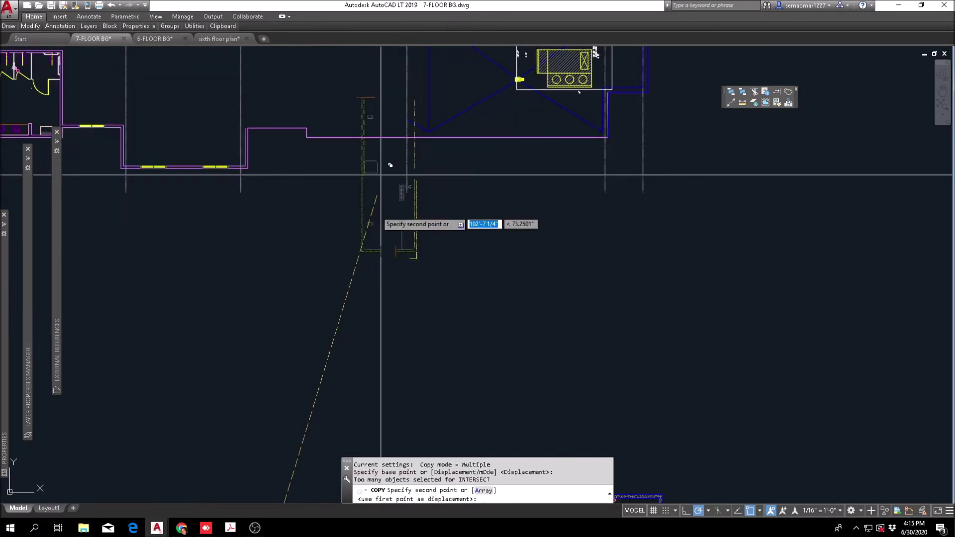
{"action": "left_click", "coordinate": [369, 314]}
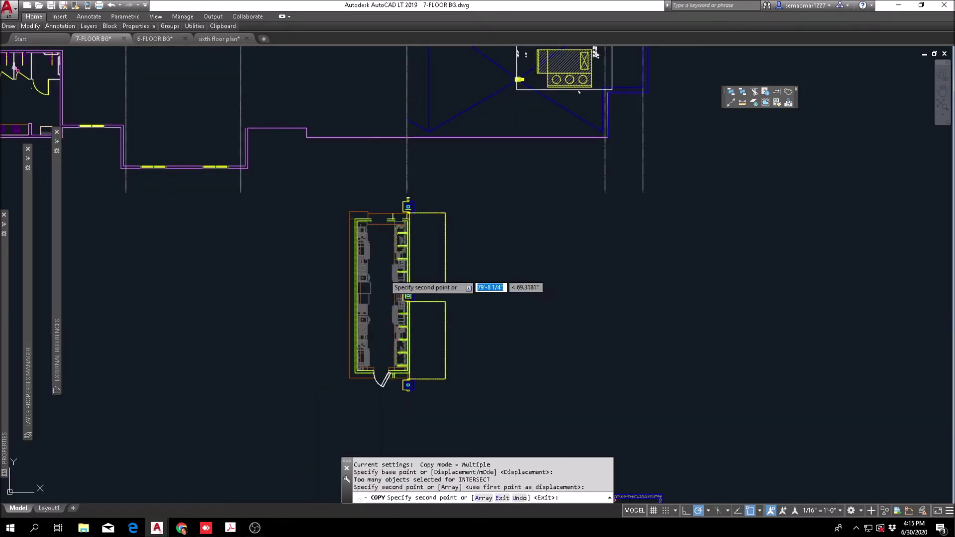
{"action": "key", "text": "Escape"}
{"action": "middle_click_drag", "start_coordinate": [391, 143], "coordinate": [388, 401]}
{"action": "key", "text": "Escape"}
Move the CORR 758 tag southwest into the open area near grid line S, south of the kitchen's double door.
{"action": "scroll", "coordinate": [370, 250], "scroll_direction": "up", "scroll_amount": 2}
{"action": "type", "text": "m"}
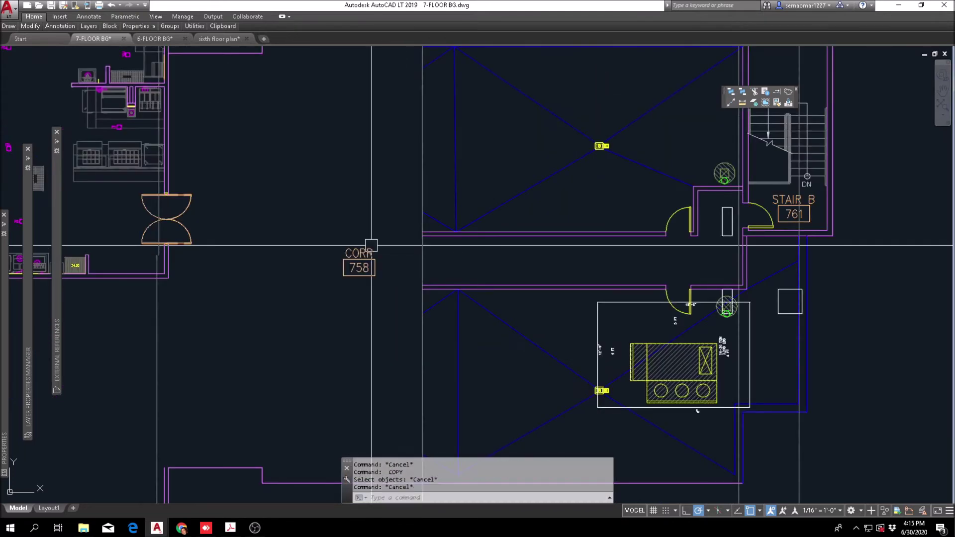
{"action": "key", "text": "Return"}
{"action": "left_click", "coordinate": [368, 263]}
{"action": "scroll", "coordinate": [368, 264], "scroll_direction": "down", "scroll_amount": 5}
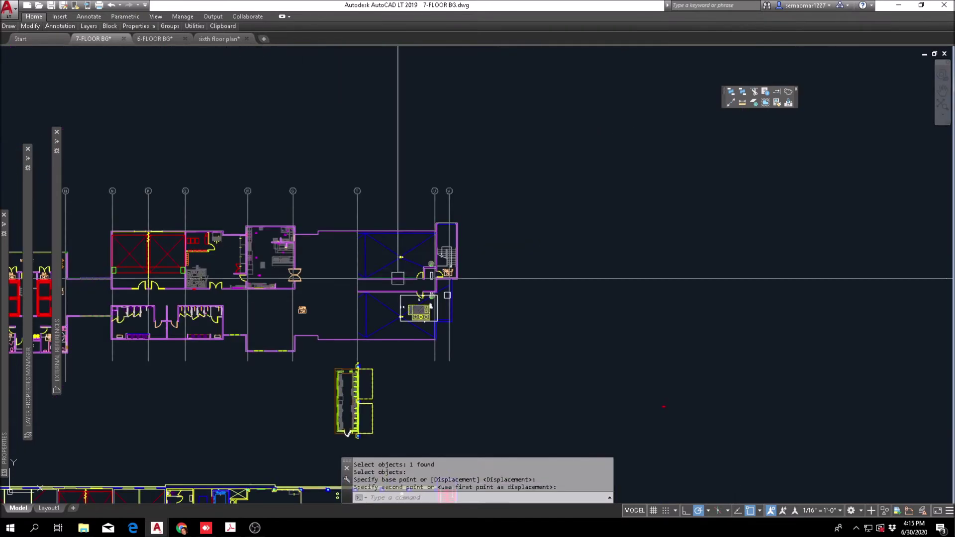
{"action": "key", "text": "Escape"}
{"action": "key", "text": "Escape"}
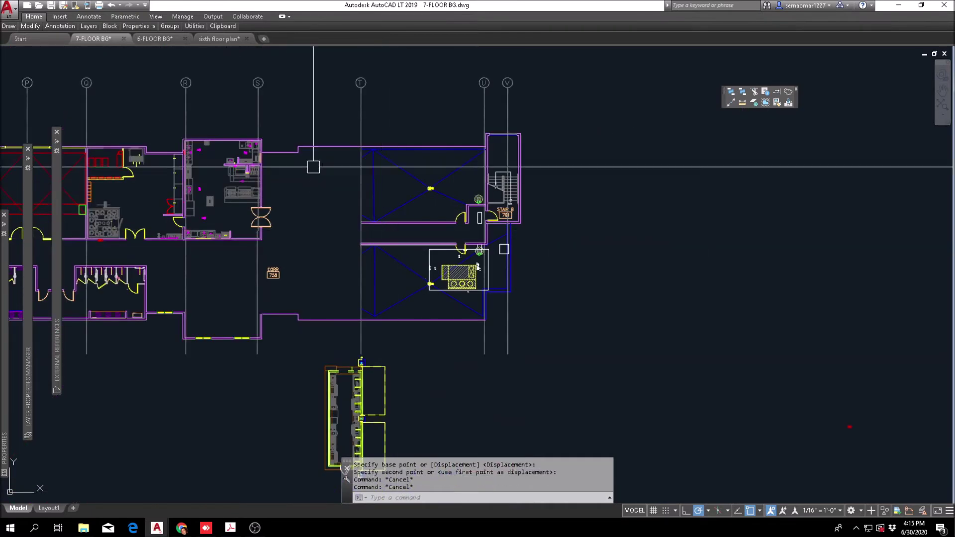
Examine the room layout between grid lines R and U in the 6-FLOOR BG drawing, and return to 7-FLOOR BG.
{"action": "left_click", "coordinate": [158, 39]}
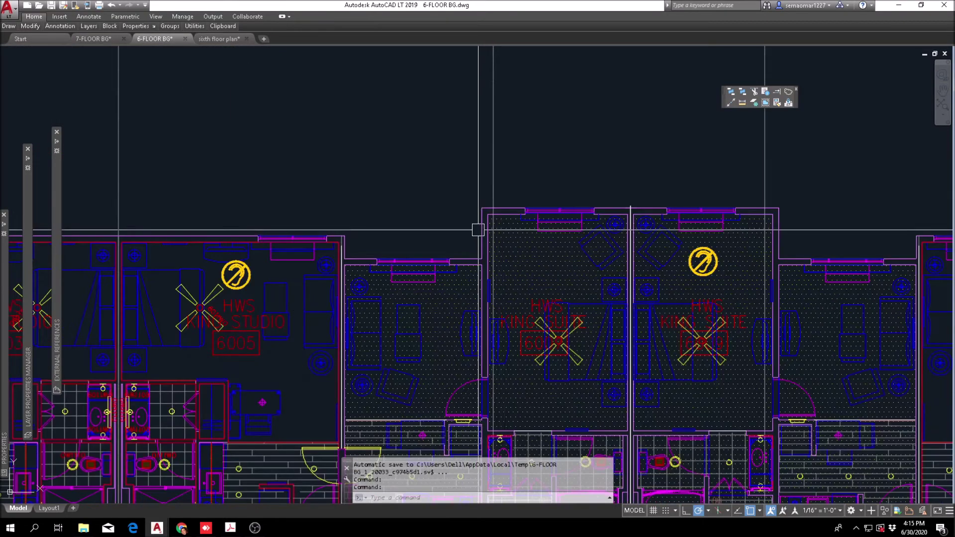
{"action": "scroll", "coordinate": [478, 230], "scroll_direction": "down", "scroll_amount": 5}
{"action": "scroll", "coordinate": [648, 196], "scroll_direction": "up", "scroll_amount": 5}
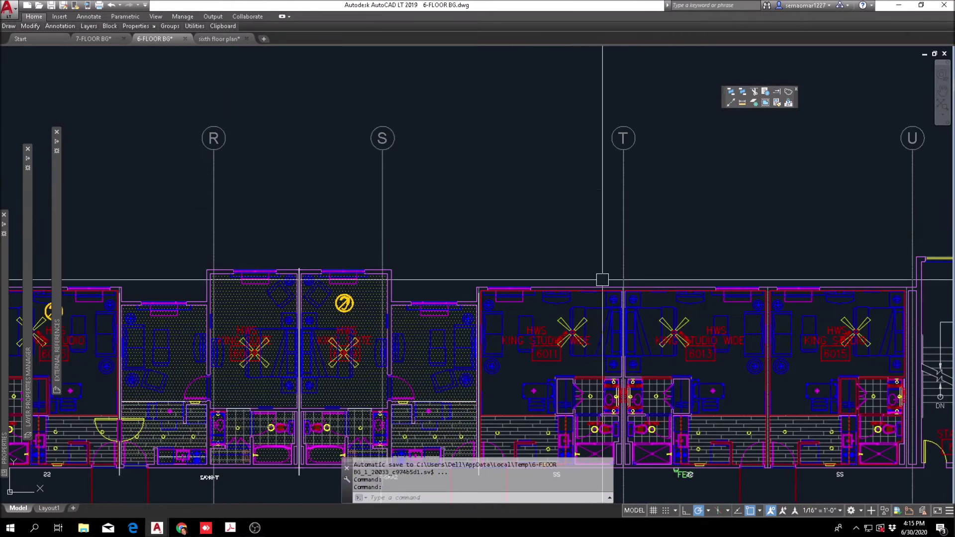
{"action": "left_click", "coordinate": [103, 41]}
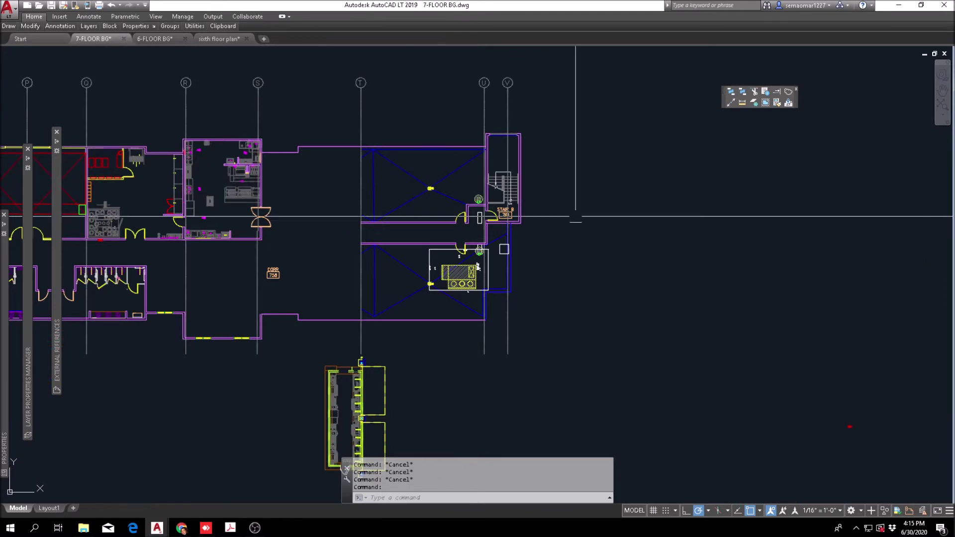
{"action": "scroll", "coordinate": [361, 263], "scroll_direction": "up", "scroll_amount": 2}
{"action": "middle_click_drag", "start_coordinate": [401, 343], "coordinate": [428, 160]}
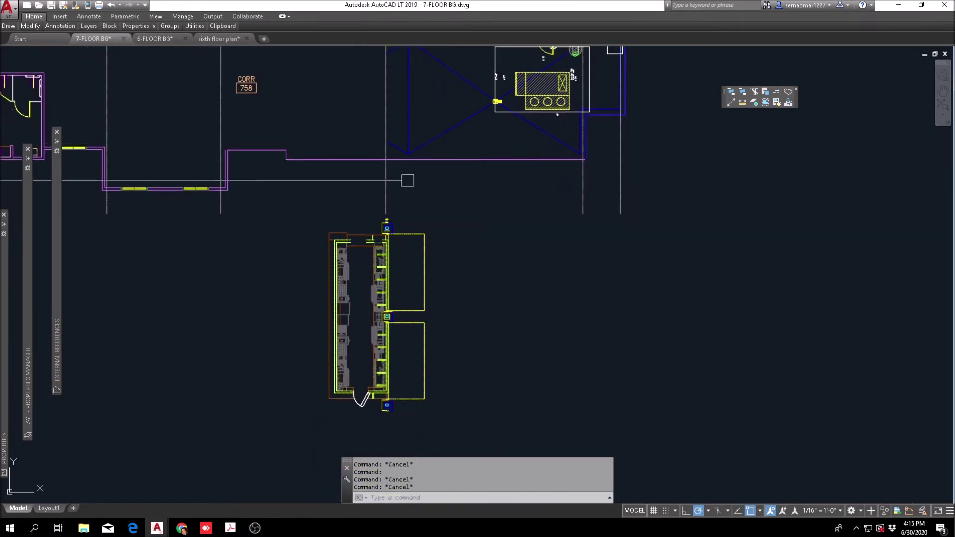
{"action": "scroll", "coordinate": [394, 243], "scroll_direction": "up", "scroll_amount": 4}
{"action": "scroll", "coordinate": [377, 191], "scroll_direction": "up", "scroll_amount": 8}
{"action": "middle_click_drag", "start_coordinate": [369, 205], "coordinate": [366, 214]}
{"action": "type", "text": "e"}
{"action": "key", "text": "space"}
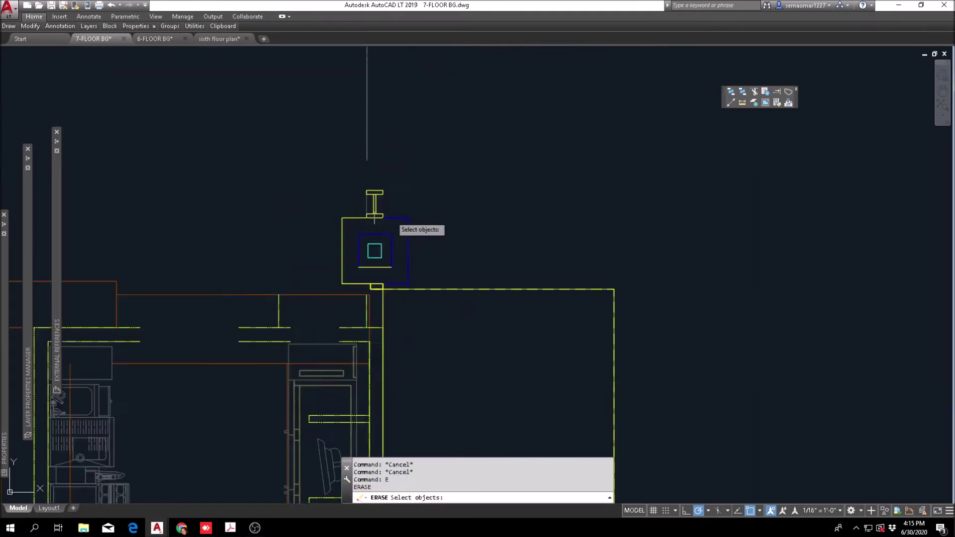
{"action": "key", "text": "Escape"}
Move the copied equipment room by its north column's centre to the south end of grid line T.
{"action": "scroll", "coordinate": [426, 193], "scroll_direction": "down", "scroll_amount": 12}
{"action": "type", "text": "m"}
{"action": "key", "text": "space"}
{"action": "left_click", "coordinate": [349, 396]}
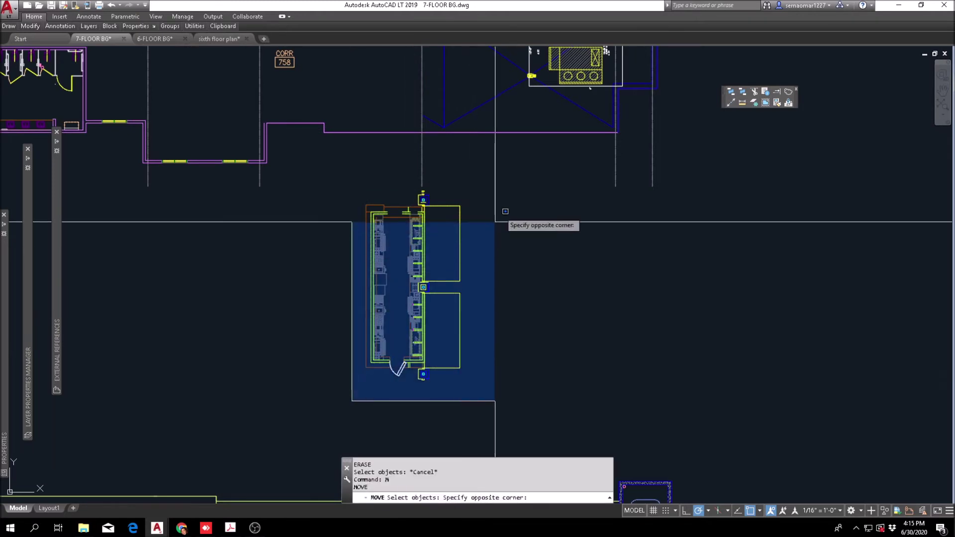
{"action": "left_click", "coordinate": [527, 160]}
{"action": "scroll", "coordinate": [408, 200], "scroll_direction": "up", "scroll_amount": 3}
{"action": "scroll", "coordinate": [407, 204], "scroll_direction": "up", "scroll_amount": 2}
{"action": "key", "text": "Return"}
{"action": "left_click", "coordinate": [385, 248]}
{"action": "left_click", "coordinate": [379, 161]}
{"action": "key", "text": "Escape"}
{"action": "key", "text": "Escape"}
Move the equipment room by its middle column's centre to the midpoint between the north and south walls on grid line T.
{"action": "type", "text": "m"}
{"action": "key", "text": "space"}
{"action": "type", "text": "p"}
{"action": "key", "text": "space"}
{"action": "scroll", "coordinate": [411, 198], "scroll_direction": "down", "scroll_amount": 5}
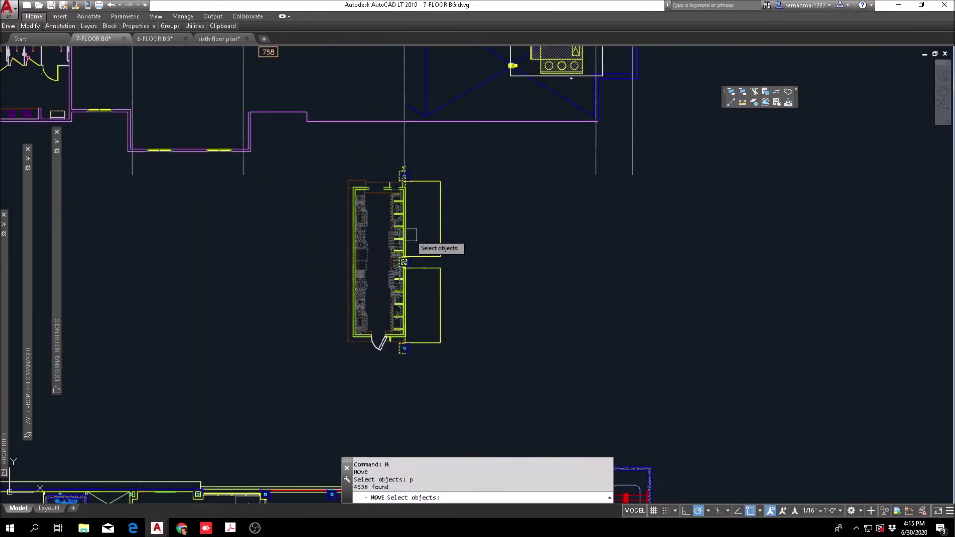
{"action": "scroll", "coordinate": [378, 286], "scroll_direction": "up", "scroll_amount": 2}
{"action": "key", "text": "space"}
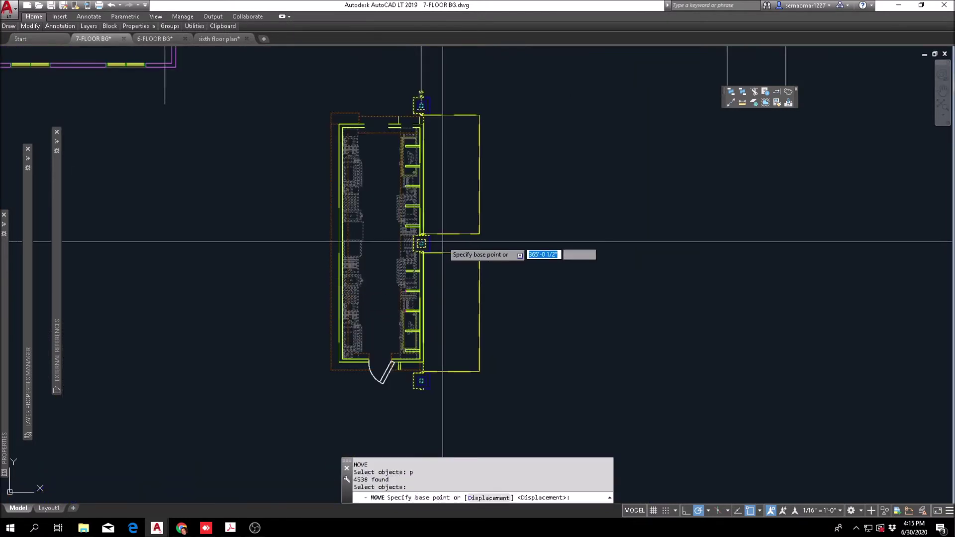
{"action": "scroll", "coordinate": [423, 248], "scroll_direction": "up", "scroll_amount": 6}
{"action": "left_click", "coordinate": [461, 220]}
{"action": "scroll", "coordinate": [463, 224], "scroll_direction": "down", "scroll_amount": 6}
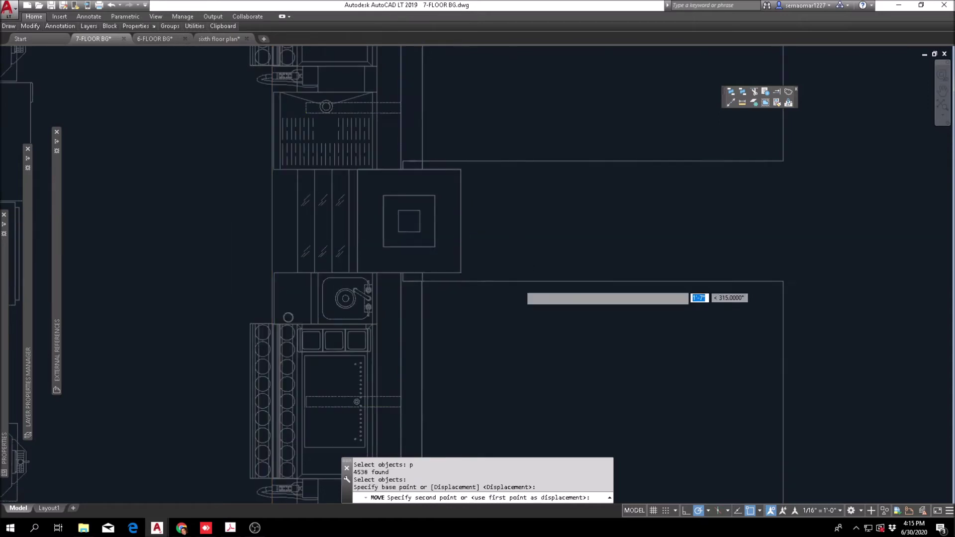
{"action": "right_click", "coordinate": [463, 127], "text": "shift"}
{"action": "left_click", "coordinate": [496, 154]}
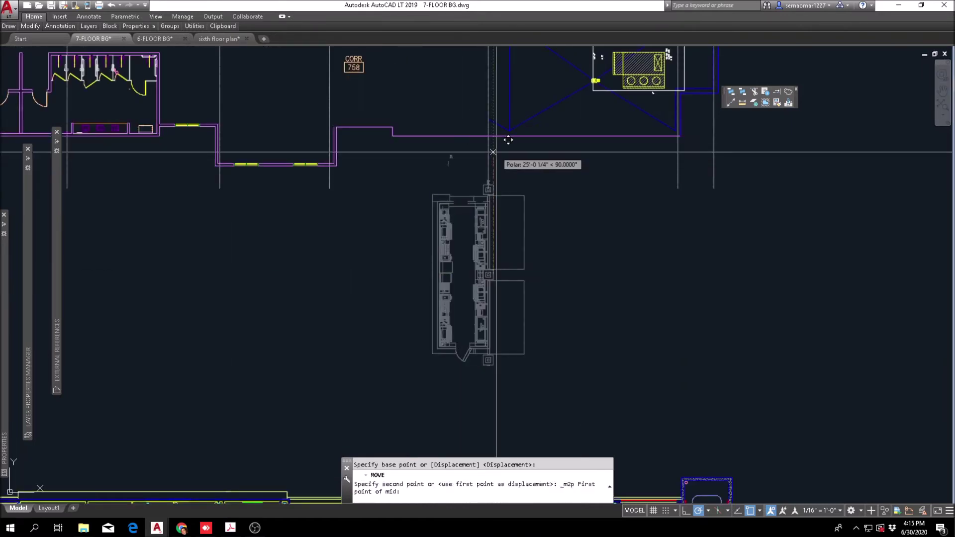
{"action": "left_click", "coordinate": [506, 142]}
{"action": "middle_click_drag", "start_coordinate": [505, 143], "coordinate": [479, 382]}
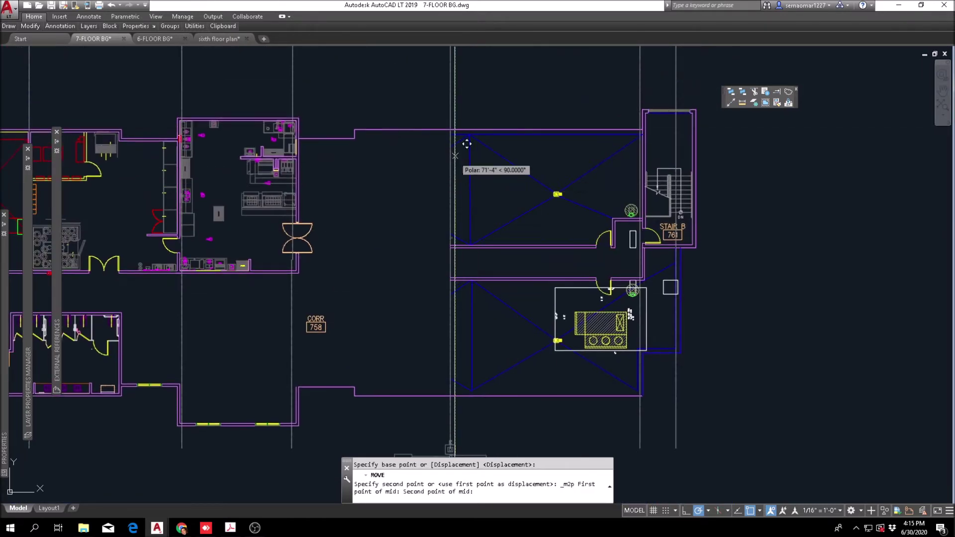
{"action": "scroll", "coordinate": [465, 149], "scroll_direction": "up", "scroll_amount": 4}
{"action": "scroll", "coordinate": [480, 132], "scroll_direction": "down", "scroll_amount": 4}
{"action": "key", "text": "Escape"}
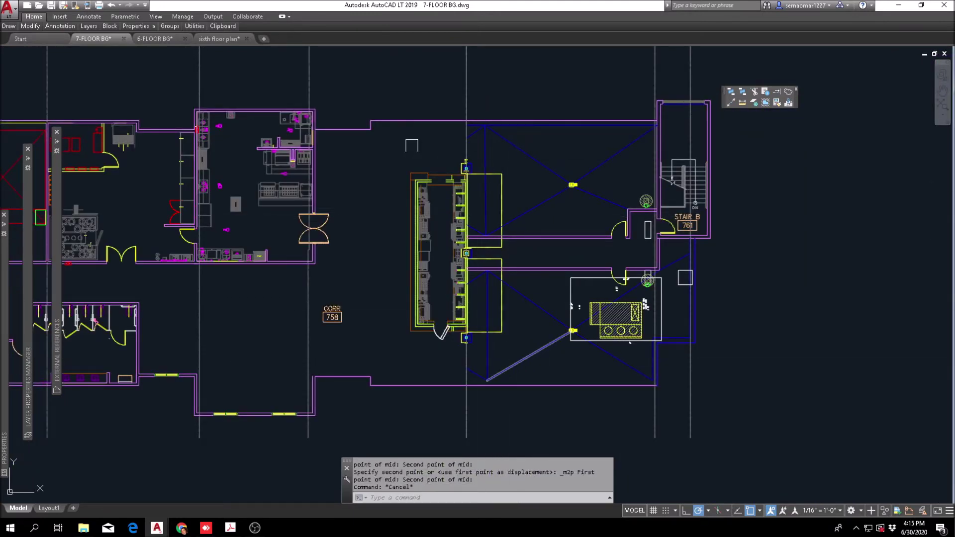
{"action": "scroll", "coordinate": [348, 263], "scroll_direction": "up", "scroll_amount": 2}
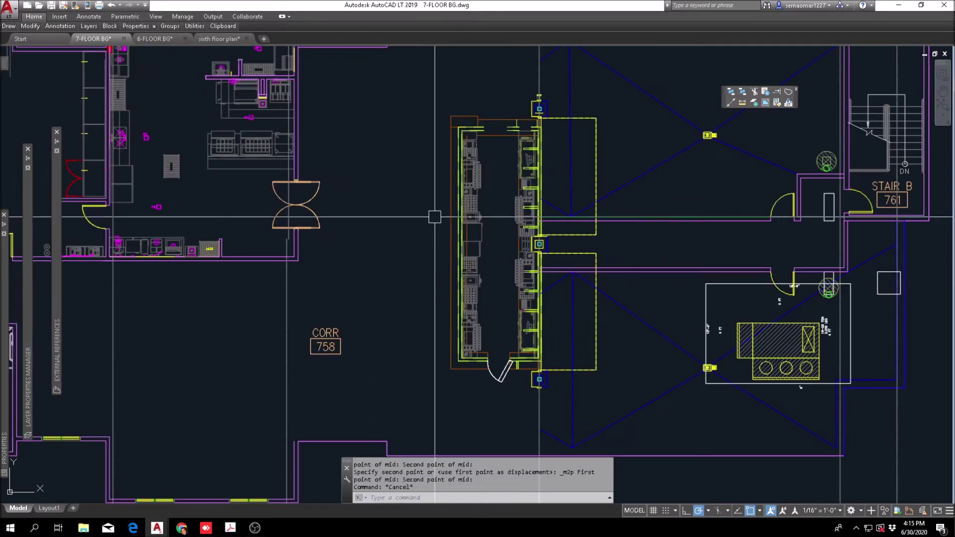
{"action": "middle_click_drag", "start_coordinate": [423, 236], "coordinate": [422, 274]}
{"action": "middle_click_drag", "start_coordinate": [317, 326], "coordinate": [405, 300]}
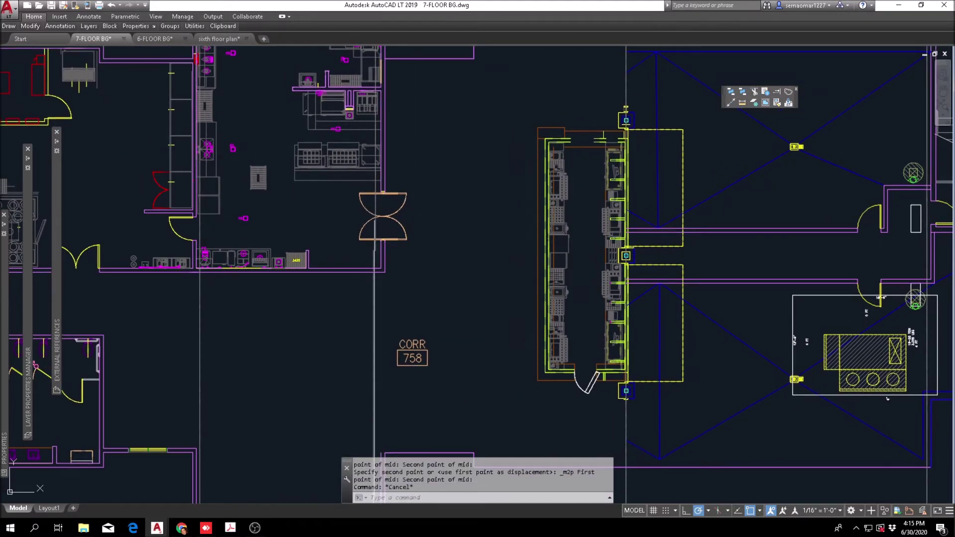
{"action": "middle_click_drag", "start_coordinate": [391, 203], "coordinate": [312, 264]}
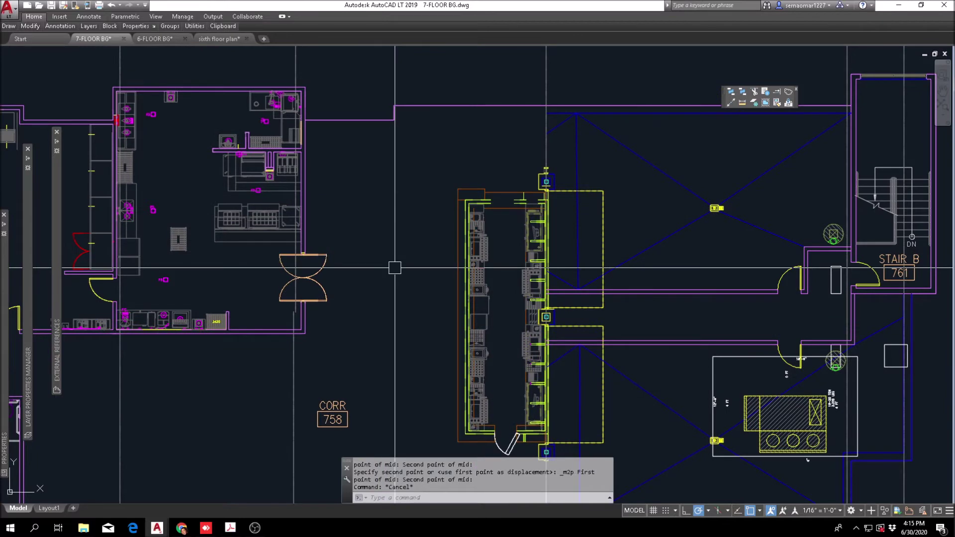
Examine the plan between grid lines R and U around the kitchen, the CORR 758 area and the equipment room.
{"action": "scroll", "coordinate": [348, 278], "scroll_direction": "down", "scroll_amount": 3}
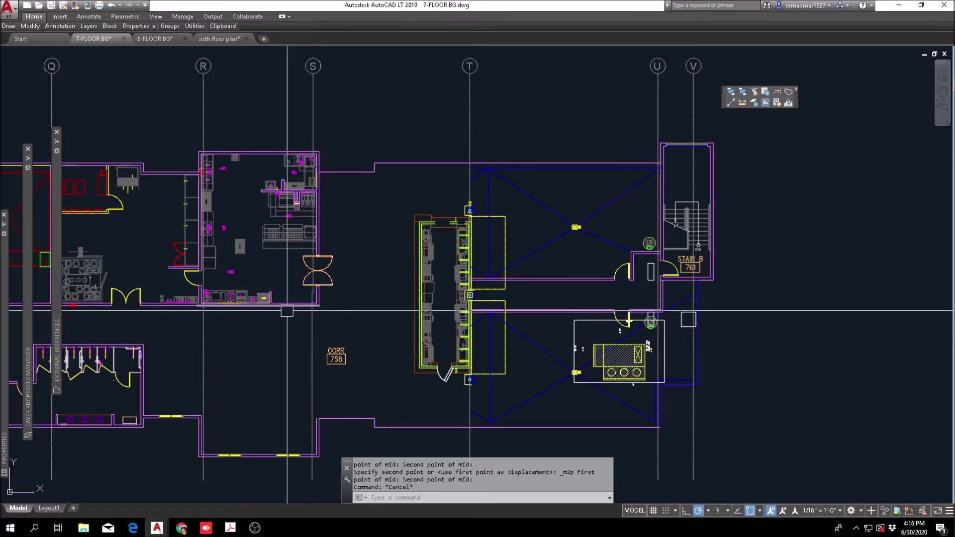
{"action": "scroll", "coordinate": [315, 255], "scroll_direction": "up", "scroll_amount": 1}
{"action": "scroll", "coordinate": [351, 320], "scroll_direction": "down", "scroll_amount": 3}
{"action": "scroll", "coordinate": [347, 251], "scroll_direction": "up", "scroll_amount": 2}
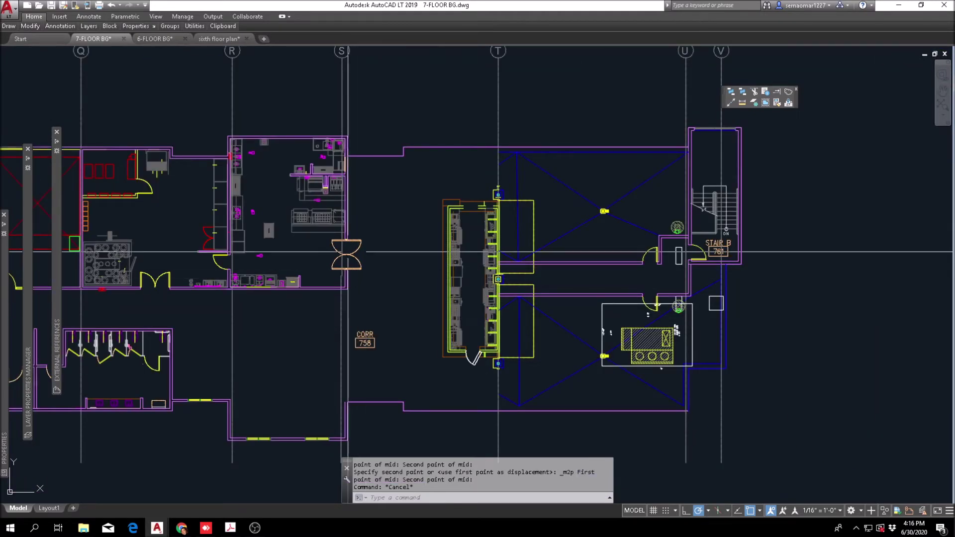
{"action": "scroll", "coordinate": [347, 252], "scroll_direction": "up", "scroll_amount": 4}
{"action": "scroll", "coordinate": [361, 262], "scroll_direction": "down", "scroll_amount": 2}
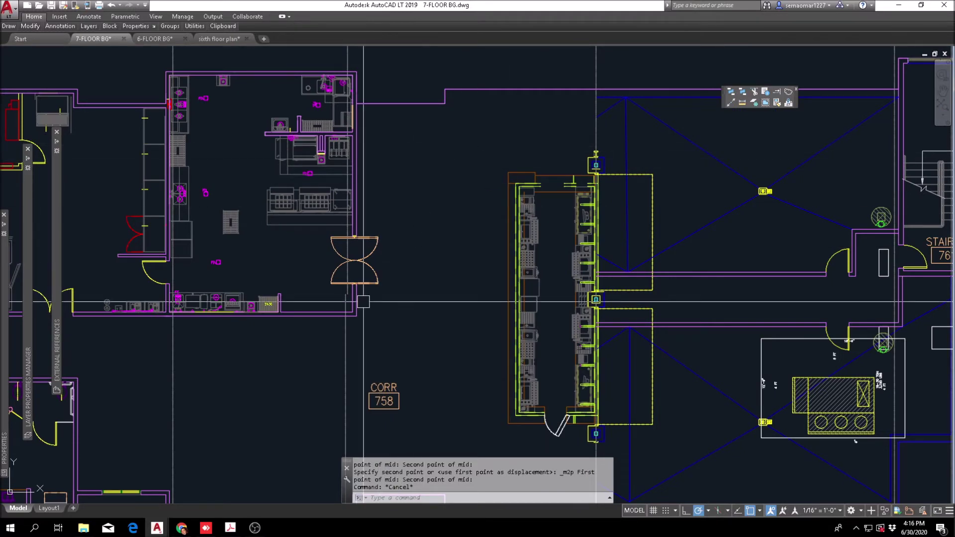
{"action": "middle_click_drag", "start_coordinate": [427, 192], "coordinate": [493, 51]}
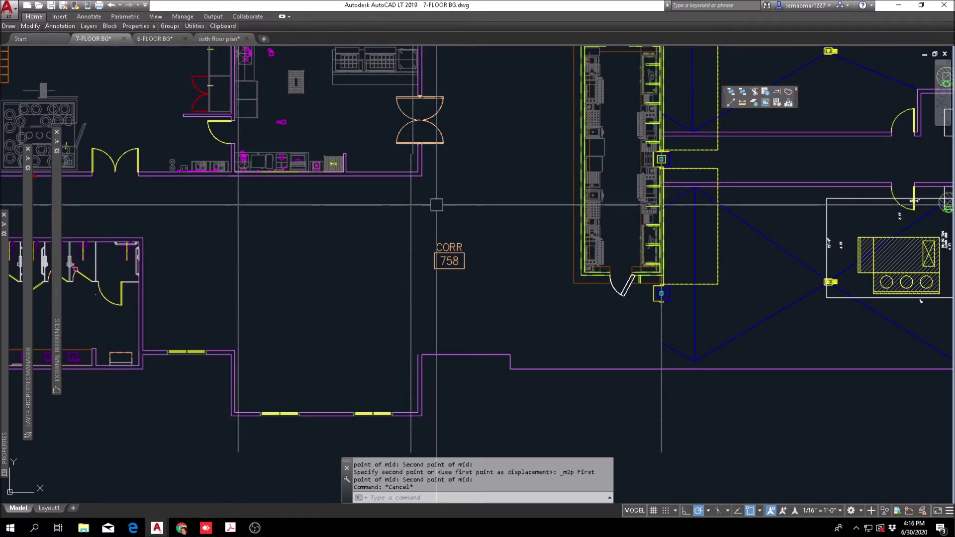
{"action": "middle_click_drag", "start_coordinate": [437, 181], "coordinate": [422, 258]}
{"action": "key", "text": "Escape"}
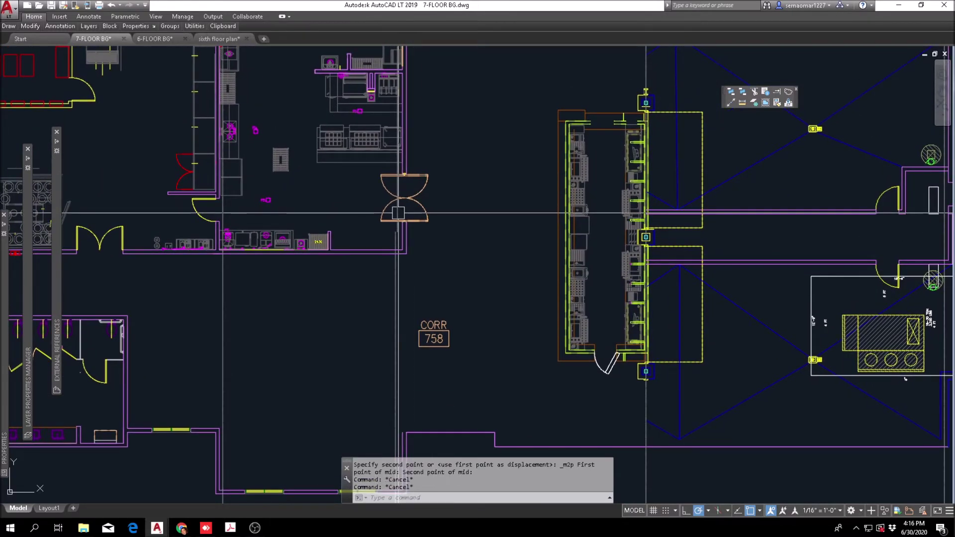
Rotate the double door in the kitchen's east wall by 270 degrees so that it suits an east-west wall.
{"action": "key", "text": "Return"}
{"action": "left_click", "coordinate": [377, 237]}
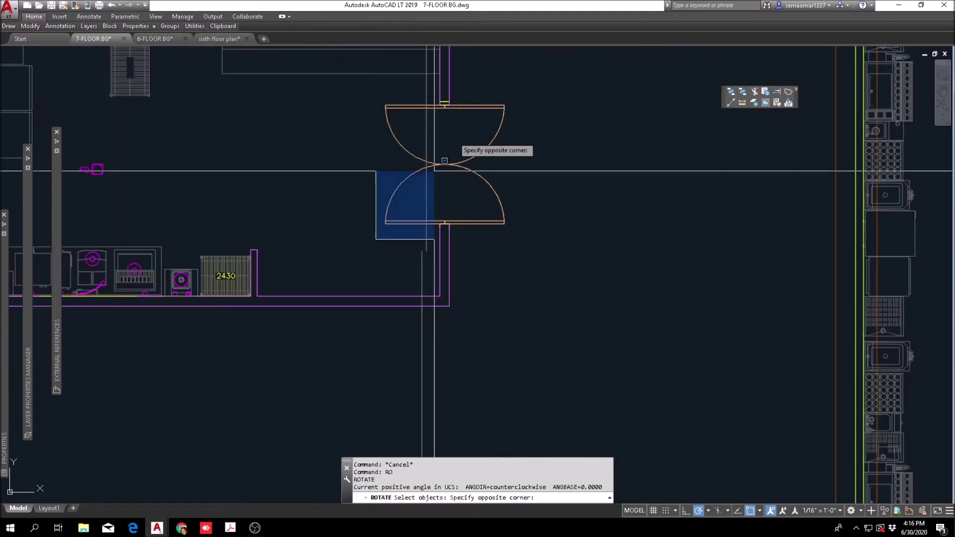
{"action": "left_click", "coordinate": [514, 85]}
{"action": "scroll", "coordinate": [410, 196], "scroll_direction": "up", "scroll_amount": 8}
{"action": "key", "text": "Return"}
{"action": "left_click", "coordinate": [505, 198]}
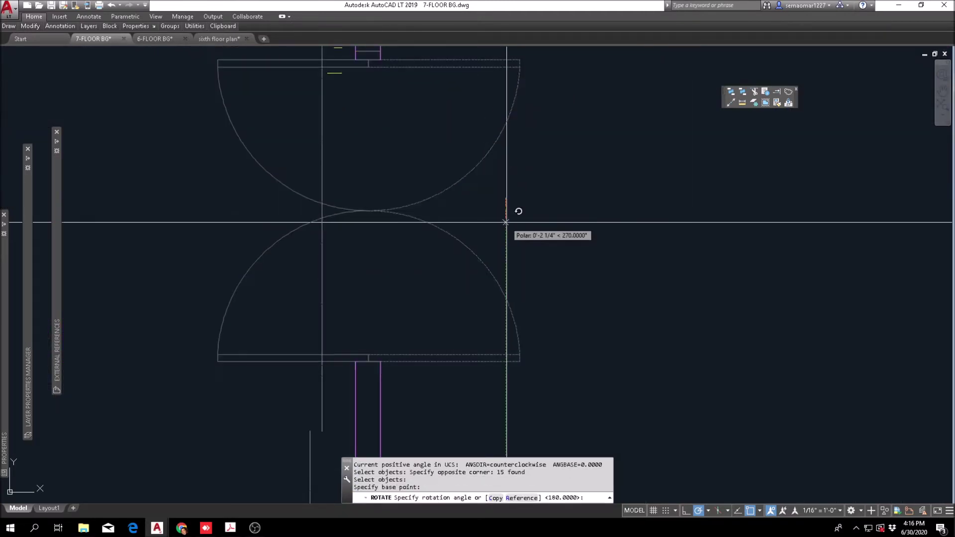
{"action": "left_click", "coordinate": [505, 222]}
{"action": "key", "text": "Escape"}
{"action": "key", "text": "Escape"}
Move the rotated double door onto the kitchen's south wall, between the 2430 equipment unit and the southeast corner.
{"action": "type", "text": "m"}
{"action": "key", "text": "Return"}
{"action": "type", "text": "p"}
{"action": "key", "text": "Return"}
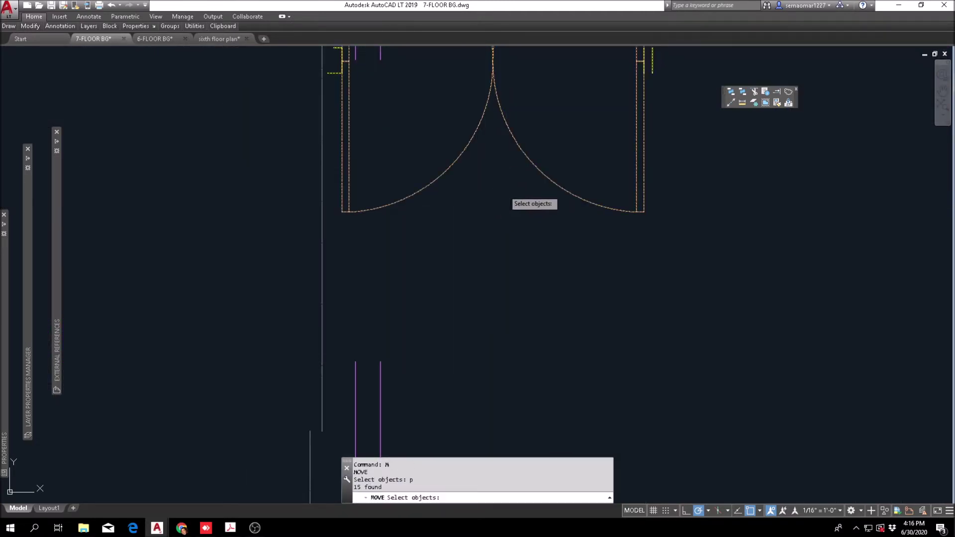
{"action": "key", "text": "Return"}
{"action": "scroll", "coordinate": [505, 190], "scroll_direction": "down", "scroll_amount": 4}
{"action": "left_click", "coordinate": [501, 143]}
{"action": "scroll", "coordinate": [356, 294], "scroll_direction": "up", "scroll_amount": 2}
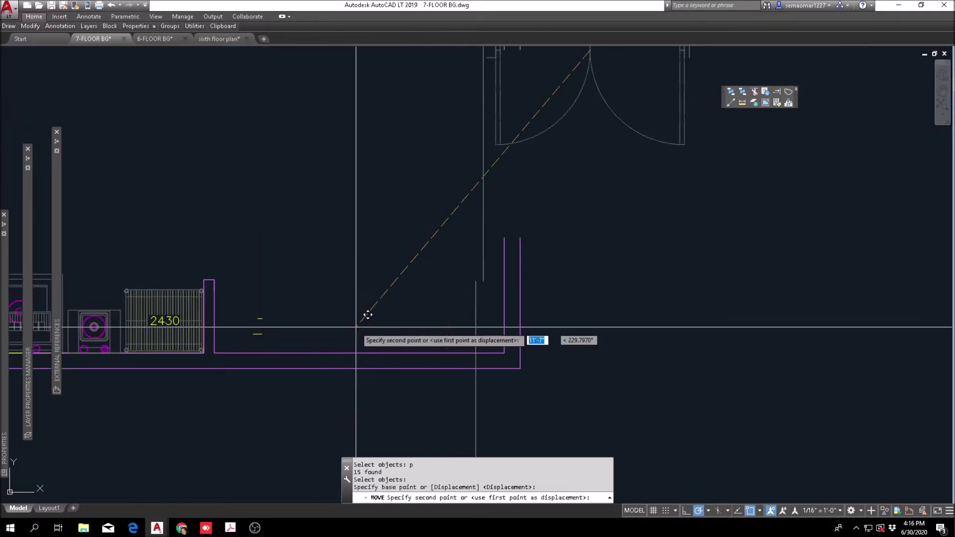
{"action": "scroll", "coordinate": [363, 278], "scroll_direction": "up", "scroll_amount": 2}
{"action": "left_click", "coordinate": [400, 274]}
{"action": "scroll", "coordinate": [400, 274], "scroll_direction": "down", "scroll_amount": 6}
{"action": "key", "text": "Escape"}
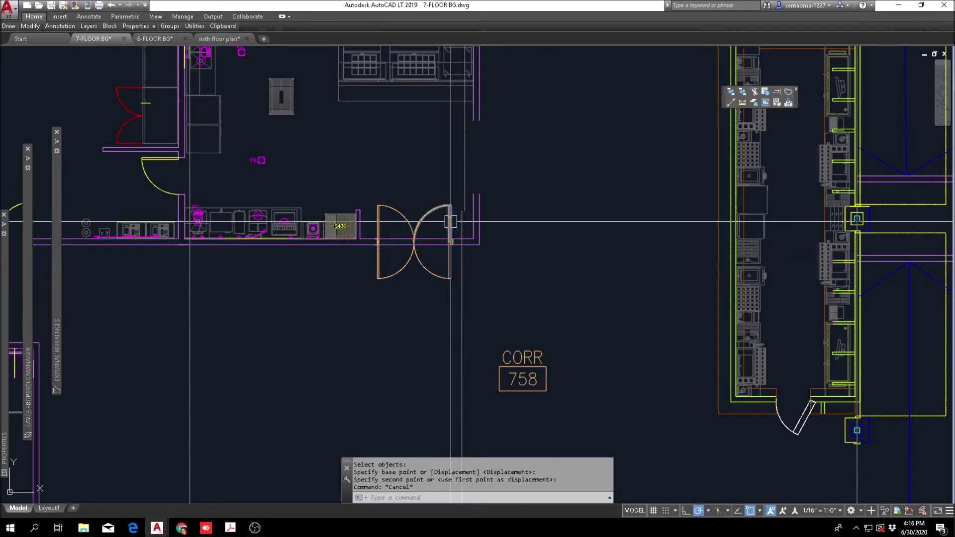
{"action": "scroll", "coordinate": [450, 229], "scroll_direction": "up", "scroll_amount": 2}
{"action": "key", "text": "Escape"}
{"action": "key", "text": "Escape"}
{"action": "key", "text": "Escape"}
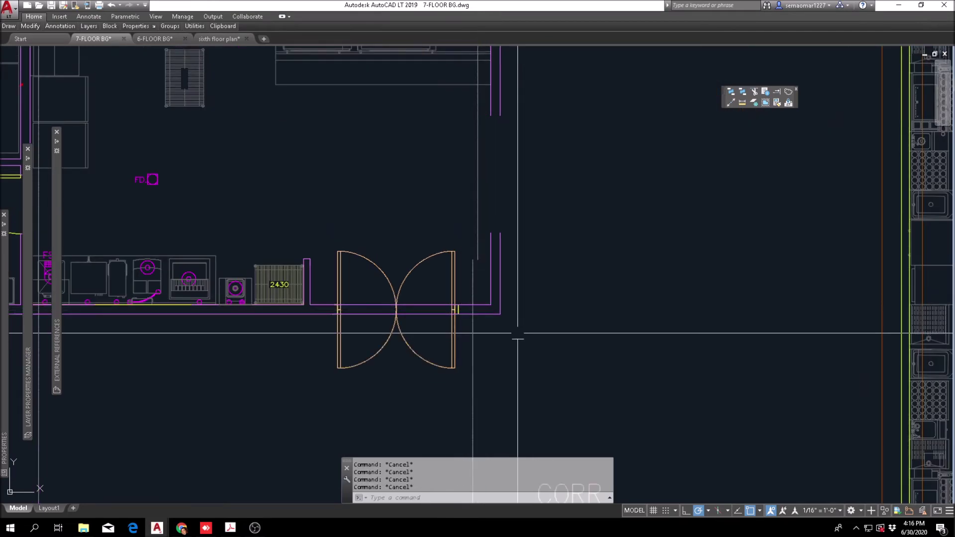
{"action": "type", "text": "f"}
{"action": "key", "text": "Return"}
{"action": "scroll", "coordinate": [488, 313], "scroll_direction": "up", "scroll_amount": 4}
{"action": "left_click", "coordinate": [479, 300]}
{"action": "scroll", "coordinate": [479, 300], "scroll_direction": "down", "scroll_amount": 4}
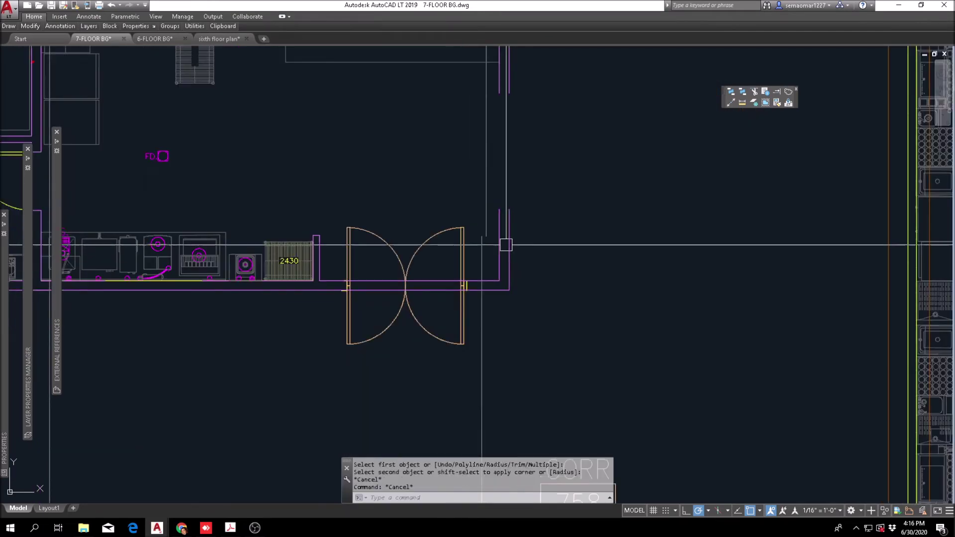
Erase the two short wall lines of the kitchen's east wall south of the former door opening.
{"action": "scroll", "coordinate": [510, 226], "scroll_direction": "up", "scroll_amount": 2}
{"action": "key", "text": "Escape"}
{"action": "key", "text": "Escape"}
{"action": "type", "text": "e"}
{"action": "key", "text": "Return"}
{"action": "key", "text": "Return"}
Fillet the inner and outer lines of the kitchen's east and south walls with radius 0 into a closed southeast corner.
{"action": "type", "text": "f"}
{"action": "key", "text": "Return"}
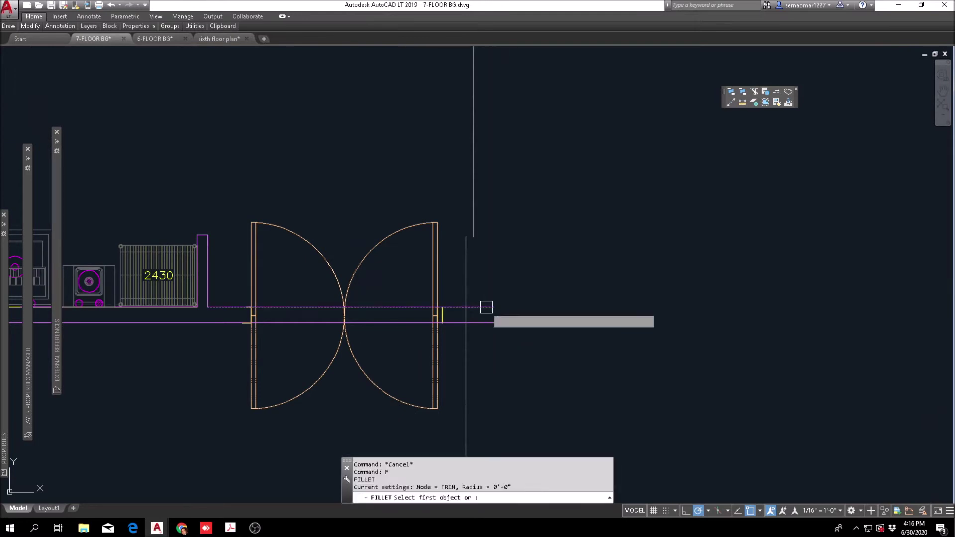
{"action": "left_click", "coordinate": [491, 308]}
{"action": "scroll", "coordinate": [491, 298], "scroll_direction": "down", "scroll_amount": 4}
{"action": "scroll", "coordinate": [492, 203], "scroll_direction": "up", "scroll_amount": 4}
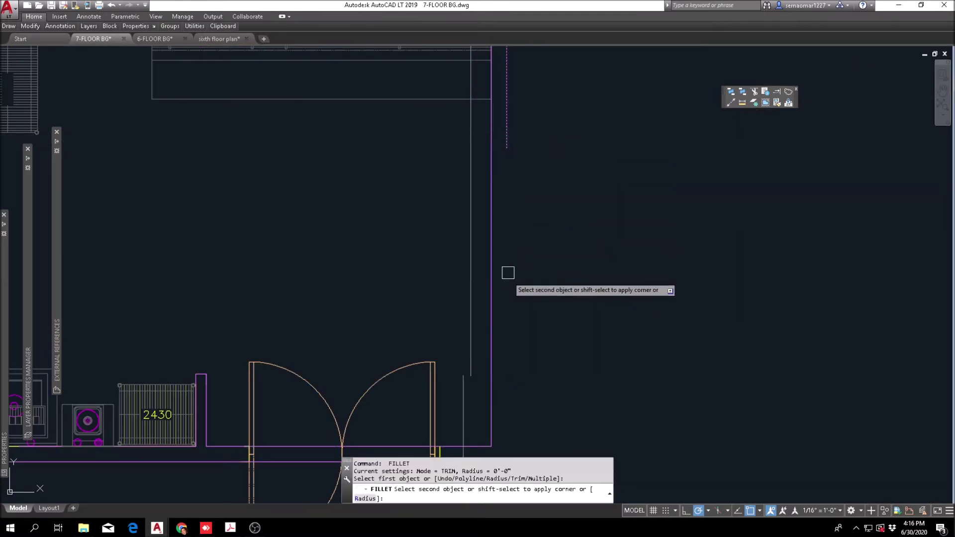
{"action": "scroll", "coordinate": [507, 308], "scroll_direction": "down", "scroll_amount": 4}
{"action": "scroll", "coordinate": [501, 360], "scroll_direction": "up", "scroll_amount": 4}
{"action": "key", "text": "Escape"}
{"action": "scroll", "coordinate": [510, 246], "scroll_direction": "down", "scroll_amount": 6}
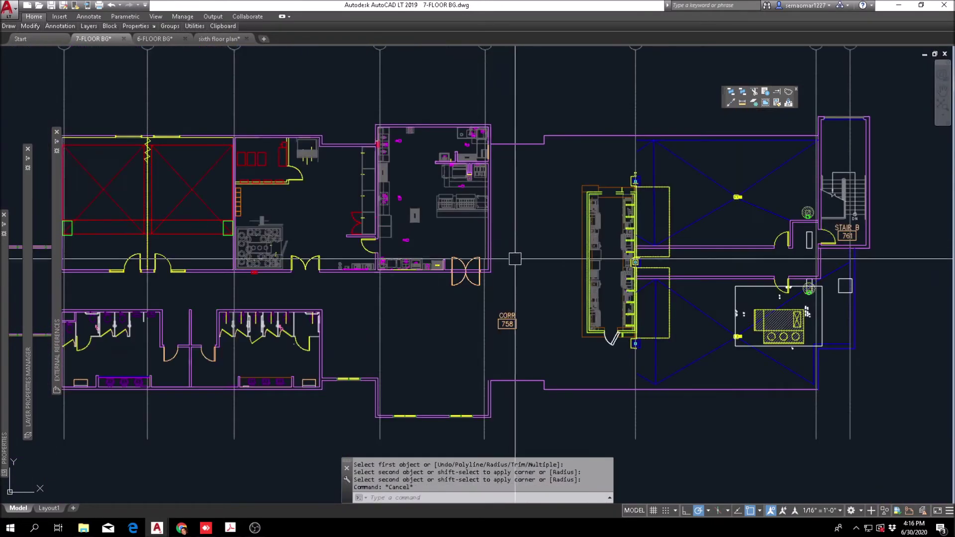
{"action": "key", "text": "Escape"}
{"action": "scroll", "coordinate": [485, 259], "scroll_direction": "up", "scroll_amount": 6}
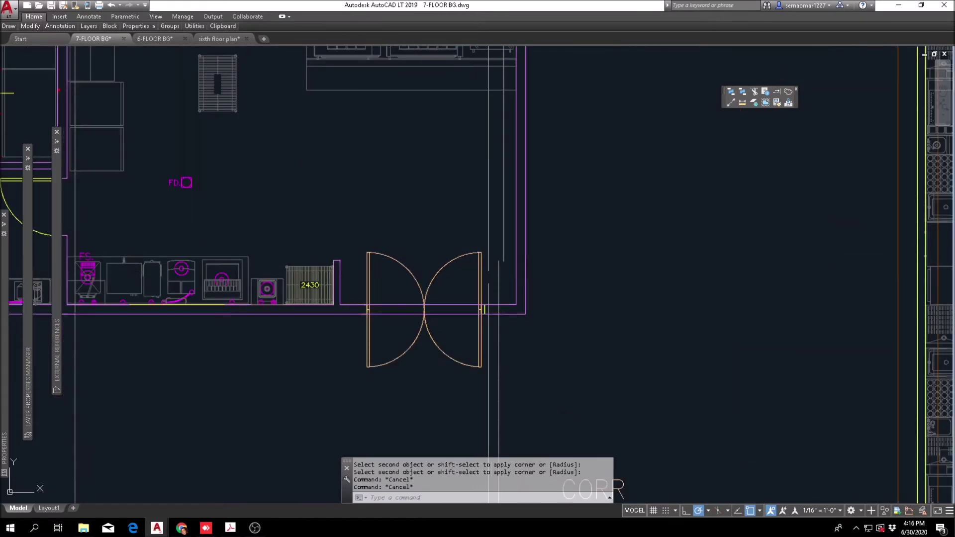
{"action": "type", "text": "m"}
{"action": "key", "text": "space"}
{"action": "scroll", "coordinate": [498, 269], "scroll_direction": "up", "scroll_amount": 4}
{"action": "left_click", "coordinate": [498, 269]}
{"action": "key", "text": "Escape"}
{"action": "scroll", "coordinate": [470, 247], "scroll_direction": "down", "scroll_amount": 9}
{"action": "key", "text": "Escape"}
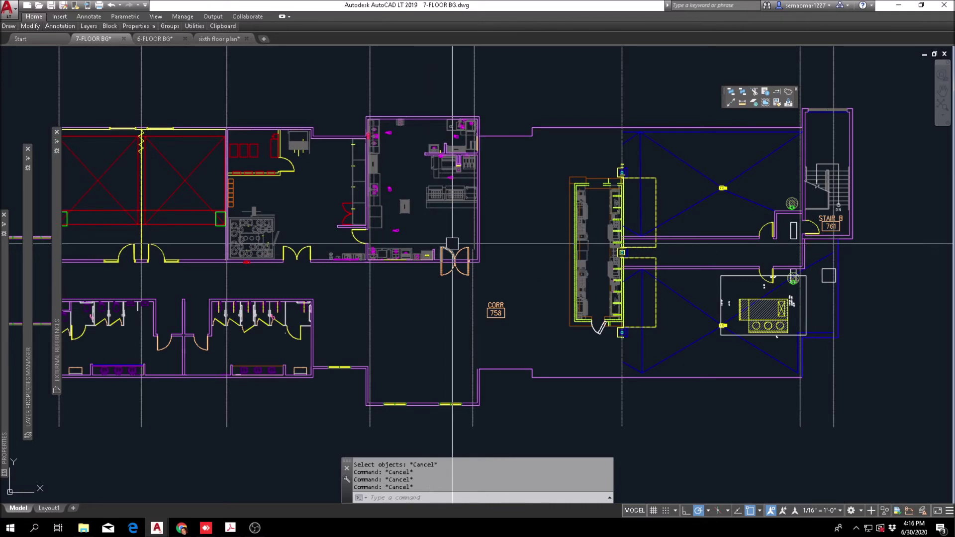
{"action": "scroll", "coordinate": [472, 213], "scroll_direction": "up", "scroll_amount": 4}
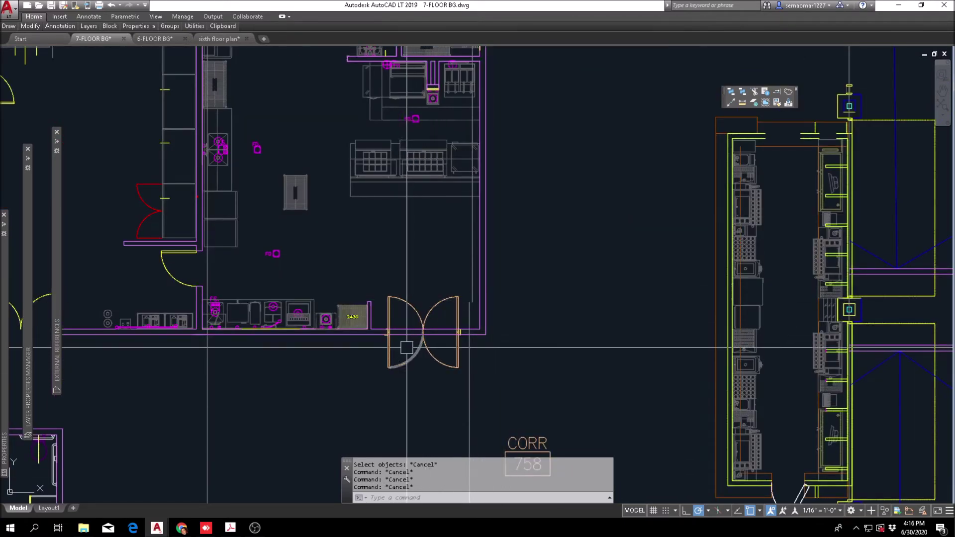
{"action": "scroll", "coordinate": [511, 375], "scroll_direction": "down", "scroll_amount": 4}
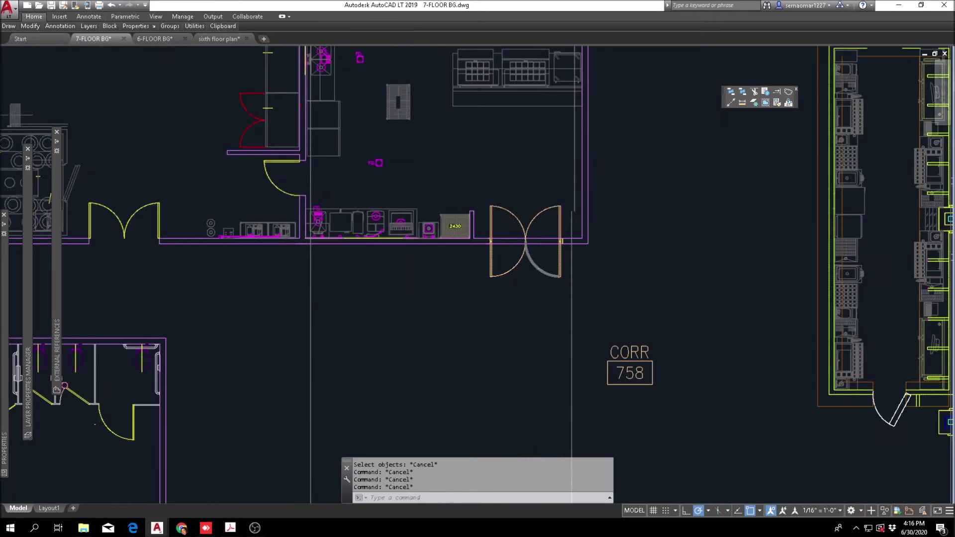
{"action": "scroll", "coordinate": [549, 272], "scroll_direction": "up", "scroll_amount": 4}
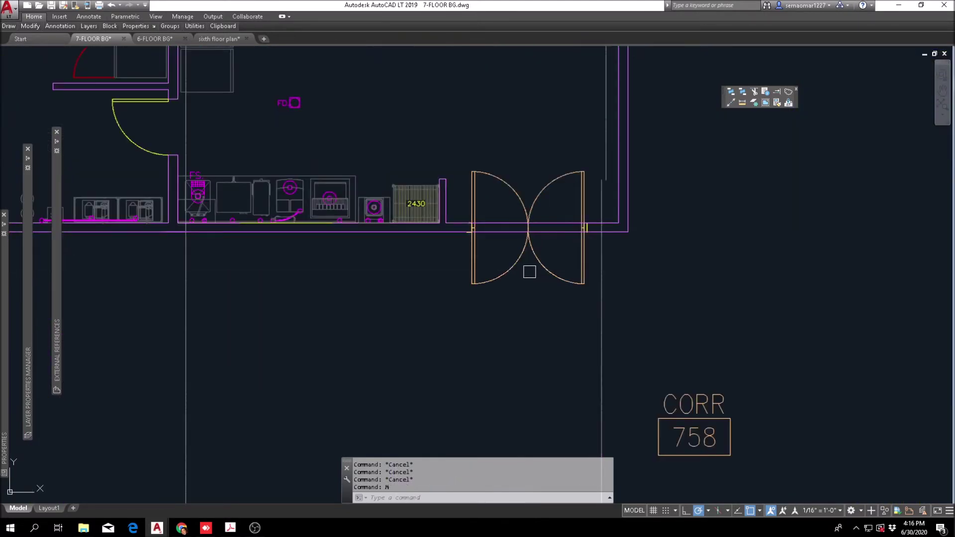
{"action": "type", "text": "M"}
{"action": "key", "text": "Return"}
{"action": "left_click", "coordinate": [458, 312]}
{"action": "left_click", "coordinate": [609, 147]}
{"action": "key", "text": "Return"}
{"action": "scroll", "coordinate": [537, 199], "scroll_direction": "up", "scroll_amount": 3}
{"action": "right_click", "coordinate": [522, 110], "text": "shift"}
{"action": "key", "text": "Escape"}
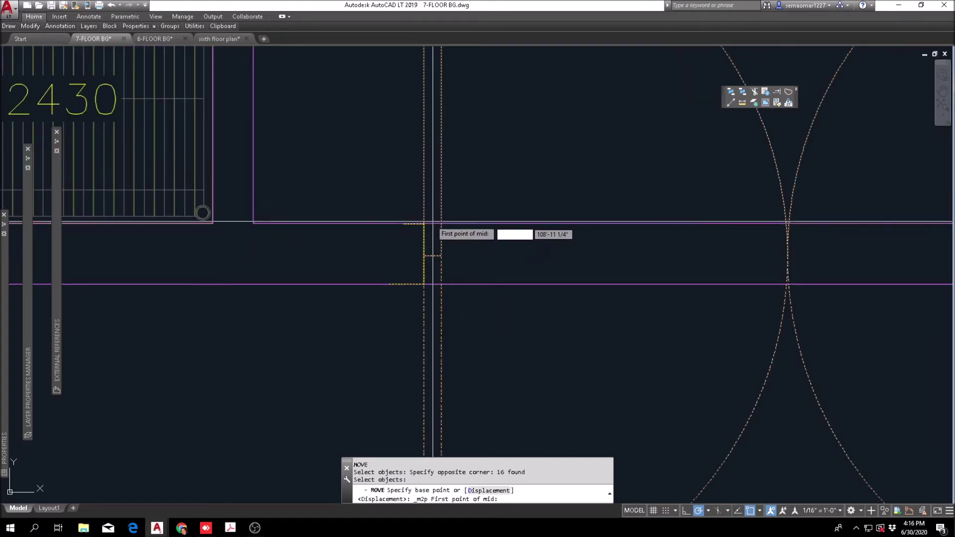
{"action": "left_click", "coordinate": [433, 223]}
{"action": "scroll", "coordinate": [669, 256], "scroll_direction": "down", "scroll_amount": 3}
{"action": "scroll", "coordinate": [728, 227], "scroll_direction": "up", "scroll_amount": 3}
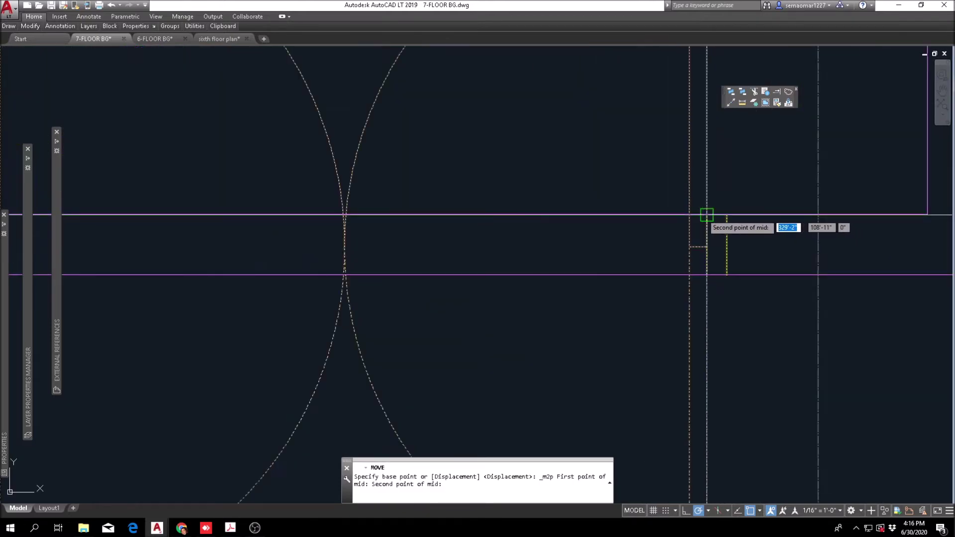
{"action": "left_click", "coordinate": [707, 215]}
{"action": "scroll", "coordinate": [698, 214], "scroll_direction": "down", "scroll_amount": 3}
{"action": "right_click", "coordinate": [584, 162], "text": "shift"}
{"action": "left_click", "coordinate": [610, 170]}
{"action": "right_click", "coordinate": [615, 168], "text": "shift"}
{"action": "left_click", "coordinate": [639, 197]}
{"action": "left_click", "coordinate": [357, 214]}
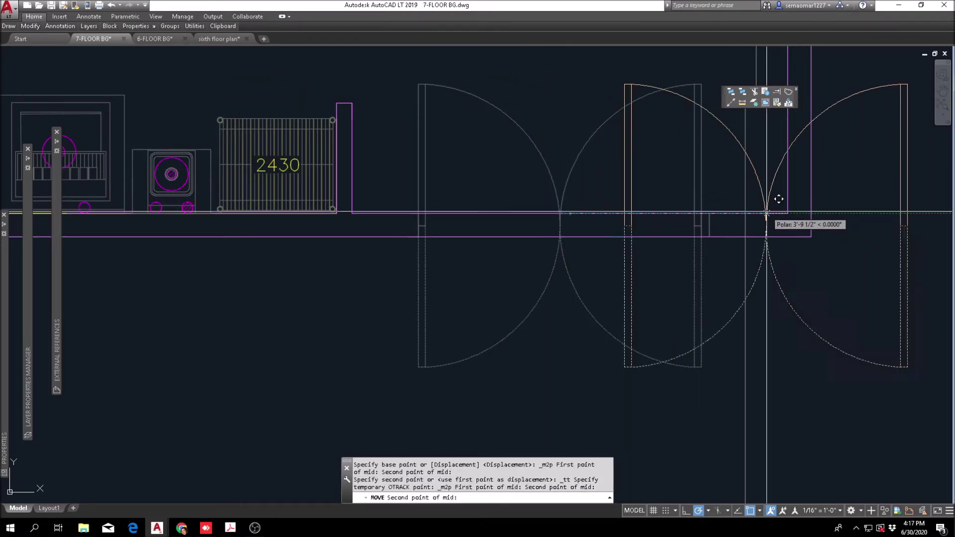
{"action": "key", "text": "Escape"}
Move the double door from the midpoint between its jambs to the midpoint between the wall stub and the corner's inner face.
{"action": "type", "text": "m"}
{"action": "key", "text": "Return"}
{"action": "type", "text": "p"}
{"action": "key", "text": "Return"}
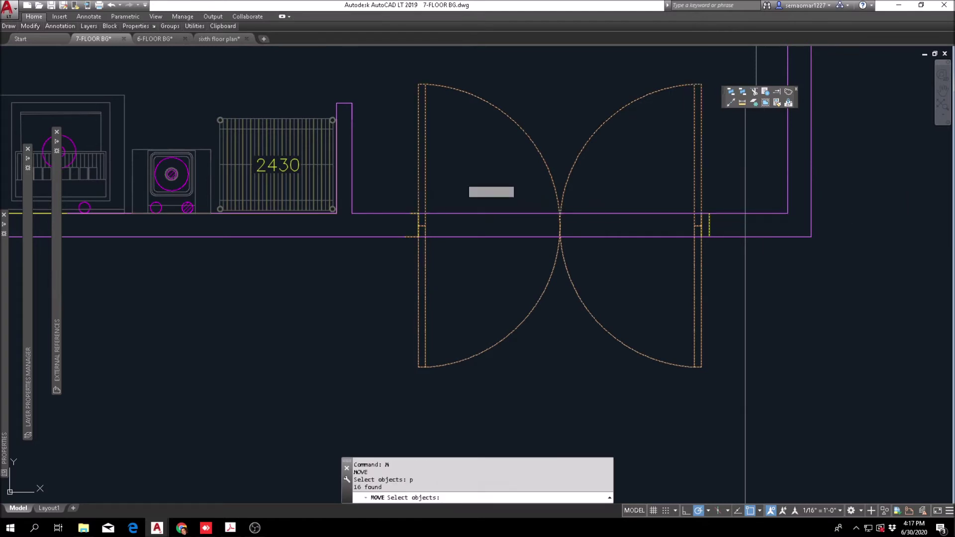
{"action": "key", "text": "Return"}
{"action": "right_click", "coordinate": [489, 171], "text": "shift"}
{"action": "left_click", "coordinate": [512, 195]}
{"action": "scroll", "coordinate": [428, 224], "scroll_direction": "up", "scroll_amount": 4}
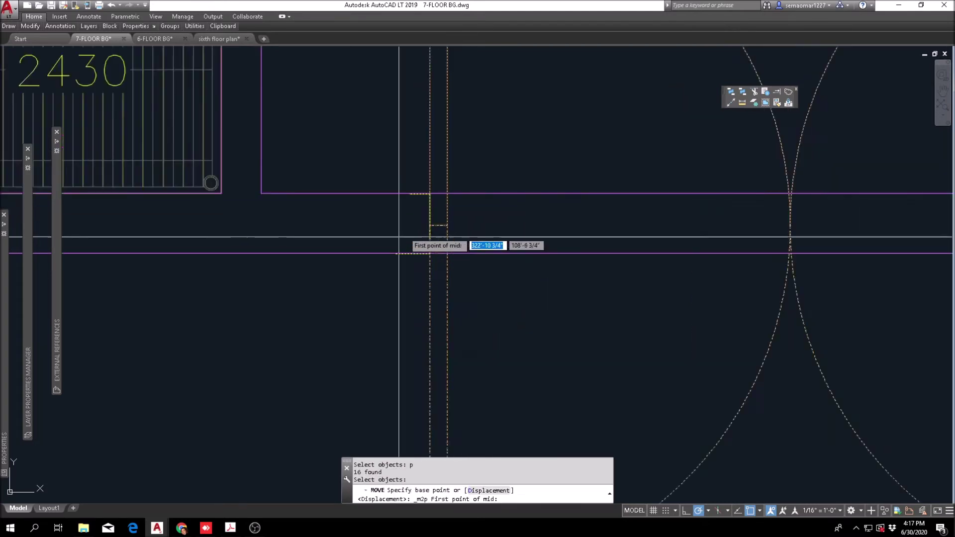
{"action": "left_click", "coordinate": [430, 193]}
{"action": "scroll", "coordinate": [497, 223], "scroll_direction": "down", "scroll_amount": 4}
{"action": "scroll", "coordinate": [619, 209], "scroll_direction": "up", "scroll_amount": 4}
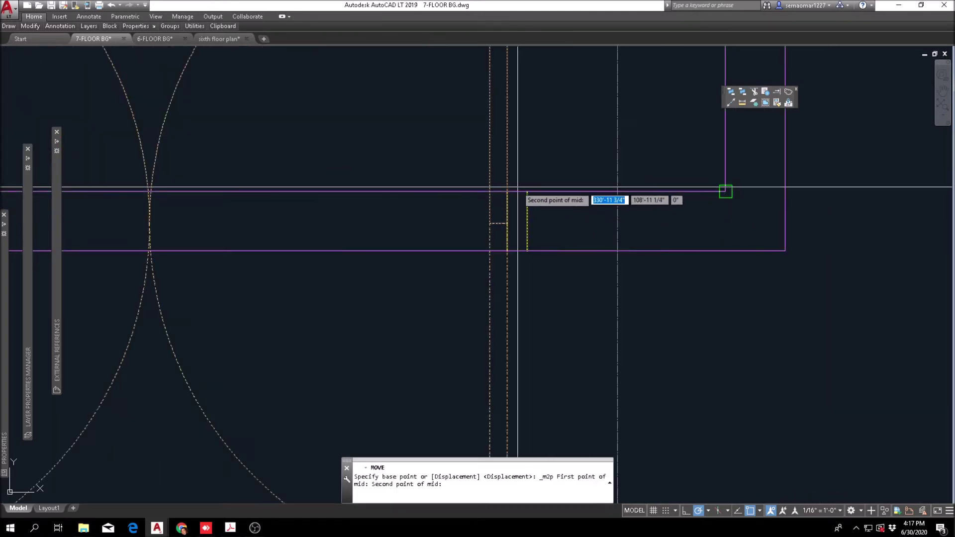
{"action": "left_click", "coordinate": [504, 192]}
{"action": "scroll", "coordinate": [517, 174], "scroll_direction": "down", "scroll_amount": 4}
{"action": "right_click", "coordinate": [485, 155], "text": "shift"}
{"action": "left_click", "coordinate": [528, 182]}
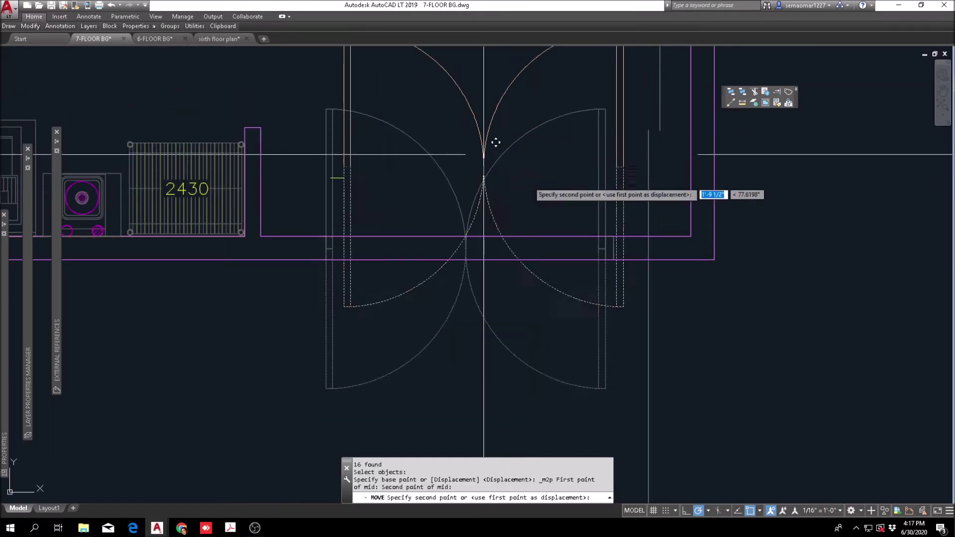
{"action": "left_click", "coordinate": [273, 219]}
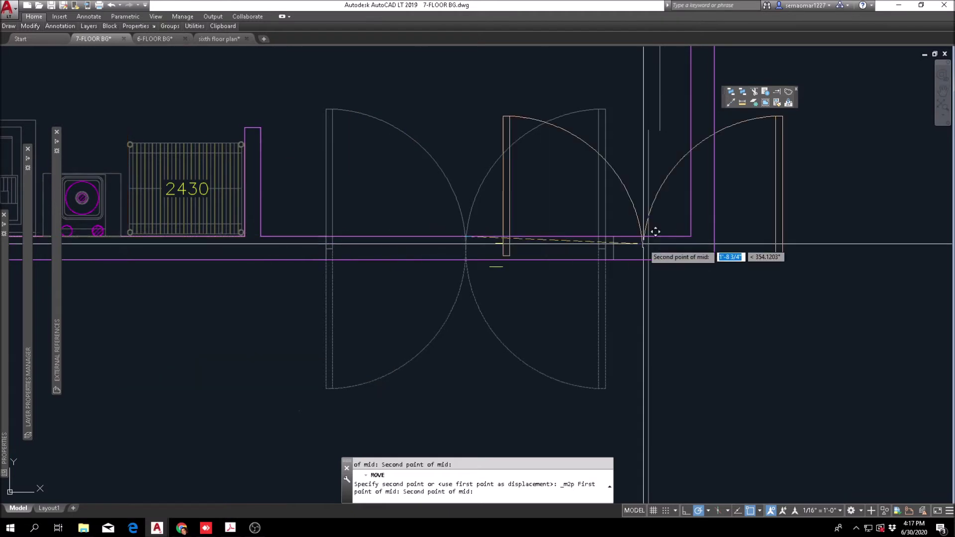
{"action": "left_click", "coordinate": [689, 228]}
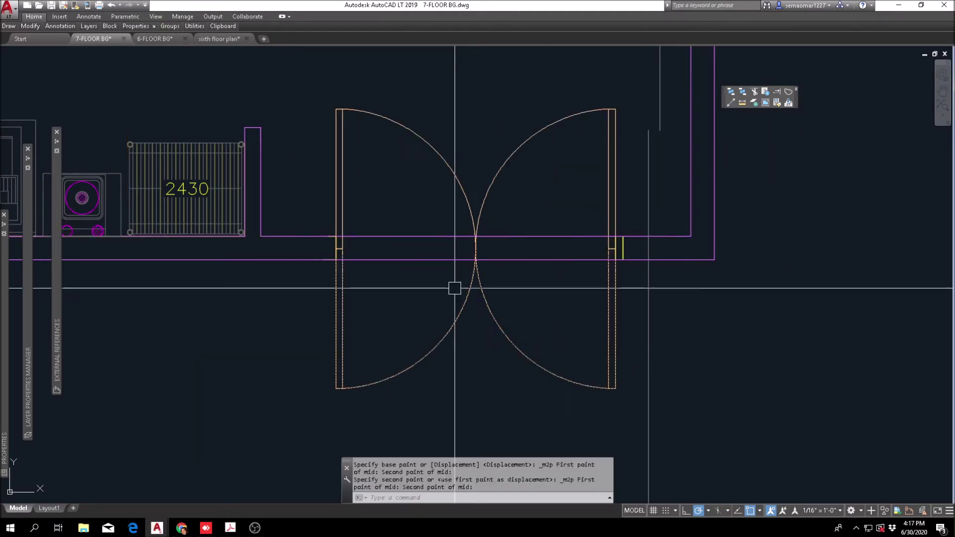
Move the same double door set 3'4" straight up into the room, away from the corridor wall.
{"action": "scroll", "coordinate": [454, 287], "scroll_direction": "down", "scroll_amount": 4}
{"action": "key", "text": "Escape"}
{"action": "key", "text": "Escape"}
{"action": "type", "text": "m"}
{"action": "key", "text": "Return"}
{"action": "type", "text": "p"}
{"action": "key", "text": "Return"}
{"action": "left_click", "coordinate": [611, 334]}
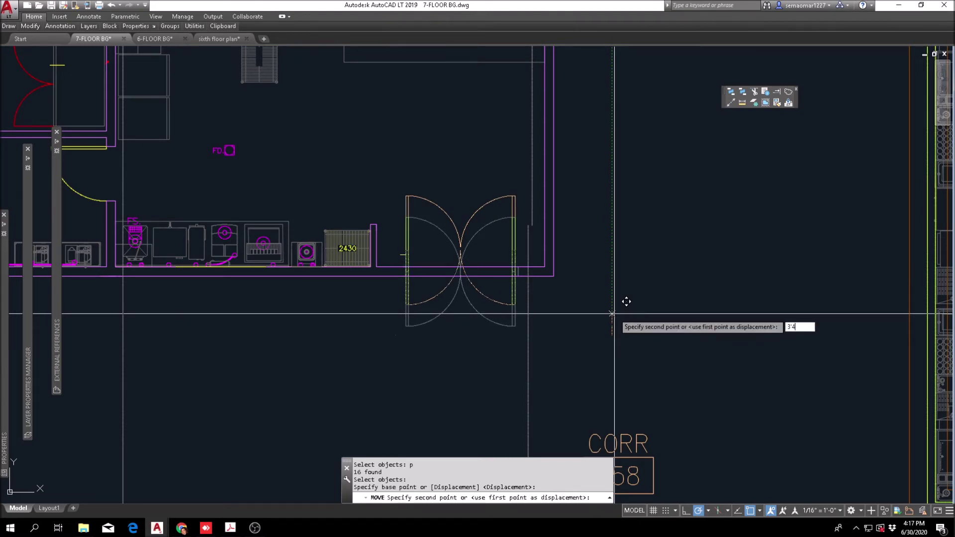
{"action": "key", "text": "Return"}
{"action": "middle_click_drag", "start_coordinate": [571, 283], "coordinate": [565, 354]}
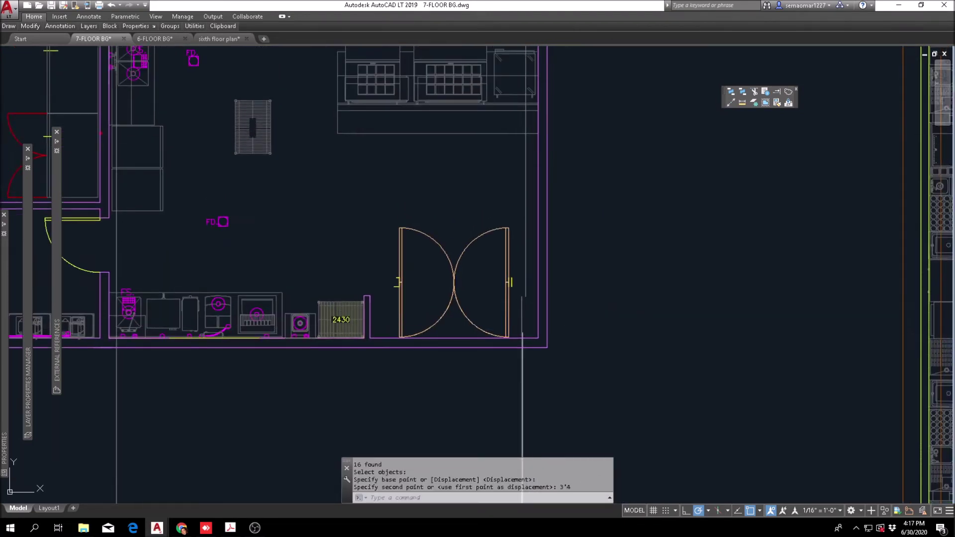
{"action": "scroll", "coordinate": [522, 326], "scroll_direction": "up", "scroll_amount": 2}
{"action": "key", "text": "Escape"}
{"action": "key", "text": "Escape"}
{"action": "key", "text": "Escape"}
{"action": "key", "text": "Escape"}
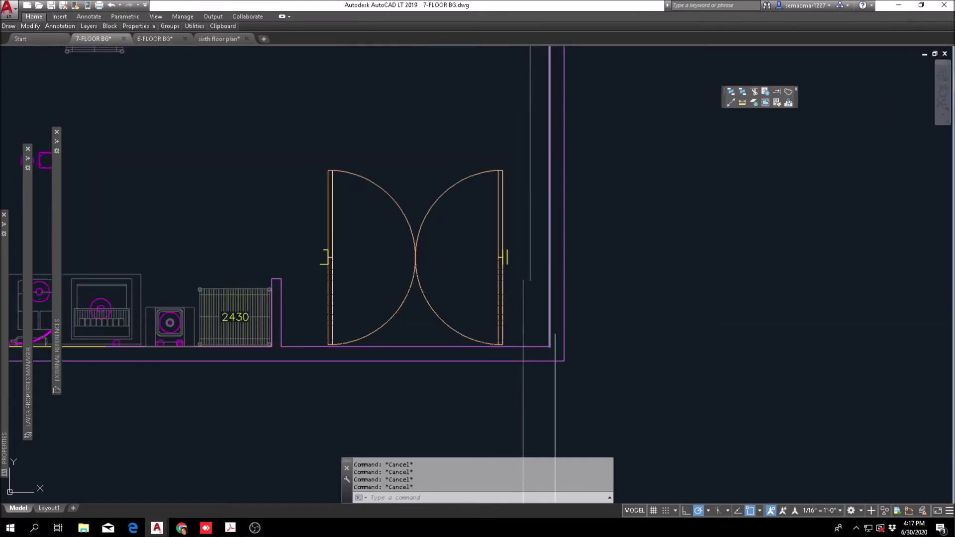
{"action": "scroll", "coordinate": [551, 325], "scroll_direction": "up", "scroll_amount": 2}
{"action": "type", "text": "f"}
{"action": "key", "text": "Return"}
{"action": "left_click", "coordinate": [542, 322]}
{"action": "key", "text": "Escape"}
Extend the inner vertical line of the wall right of the door down to the corridor wall's outer line.
{"action": "left_click", "coordinate": [776, 91]}
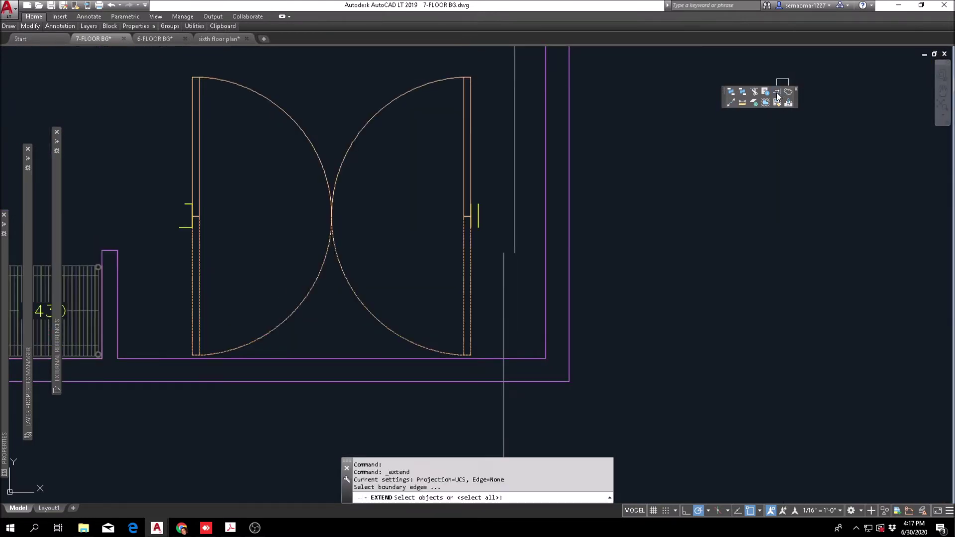
{"action": "key", "text": "Return"}
{"action": "left_click", "coordinate": [547, 347]}
{"action": "scroll", "coordinate": [576, 314], "scroll_direction": "down", "scroll_amount": 2}
{"action": "key", "text": "Escape"}
{"action": "key", "text": "Escape"}
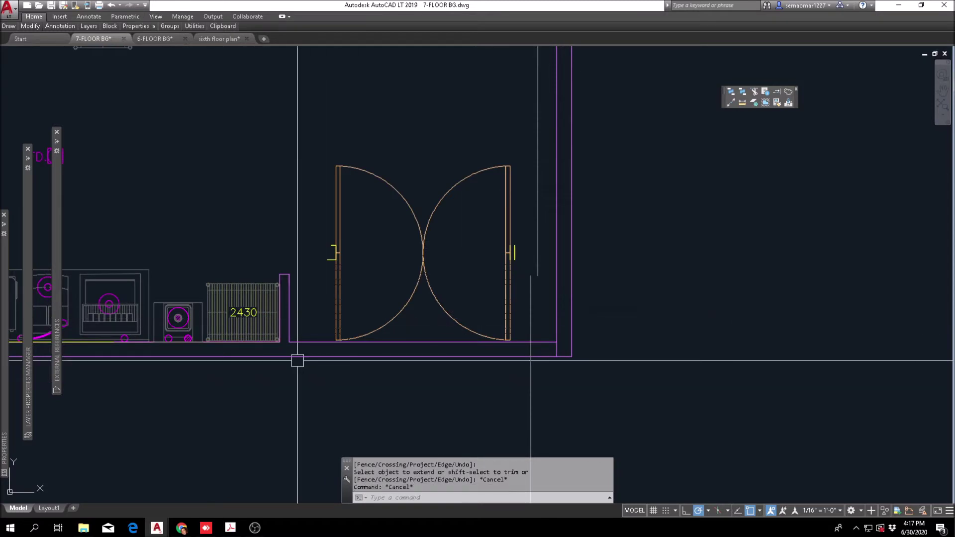
Extend the right line of the wall stub beside equipment 2430 down to the corridor wall's outer line.
{"action": "scroll", "coordinate": [274, 354], "scroll_direction": "up", "scroll_amount": 4}
{"action": "key", "text": "Return"}
{"action": "left_click", "coordinate": [275, 343]}
{"action": "left_click", "coordinate": [250, 368]}
{"action": "key", "text": "Return"}
{"action": "left_click", "coordinate": [318, 298]}
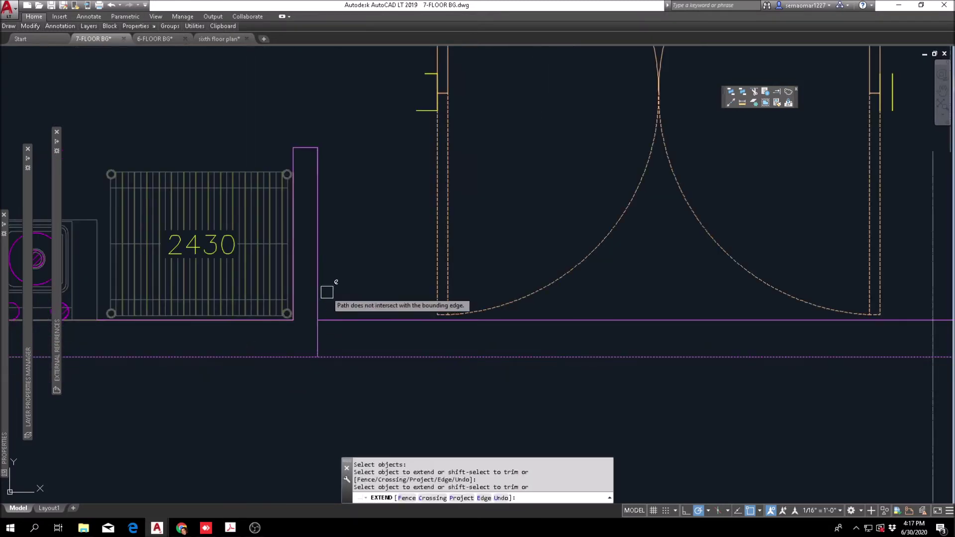
{"action": "scroll", "coordinate": [381, 255], "scroll_direction": "down", "scroll_amount": 5}
{"action": "key", "text": "Escape"}
{"action": "key", "text": "Escape"}
{"action": "key", "text": "Escape"}
{"action": "key", "text": "Escape"}
{"action": "key", "text": "Escape"}
{"action": "scroll", "coordinate": [385, 248], "scroll_direction": "up", "scroll_amount": 2}
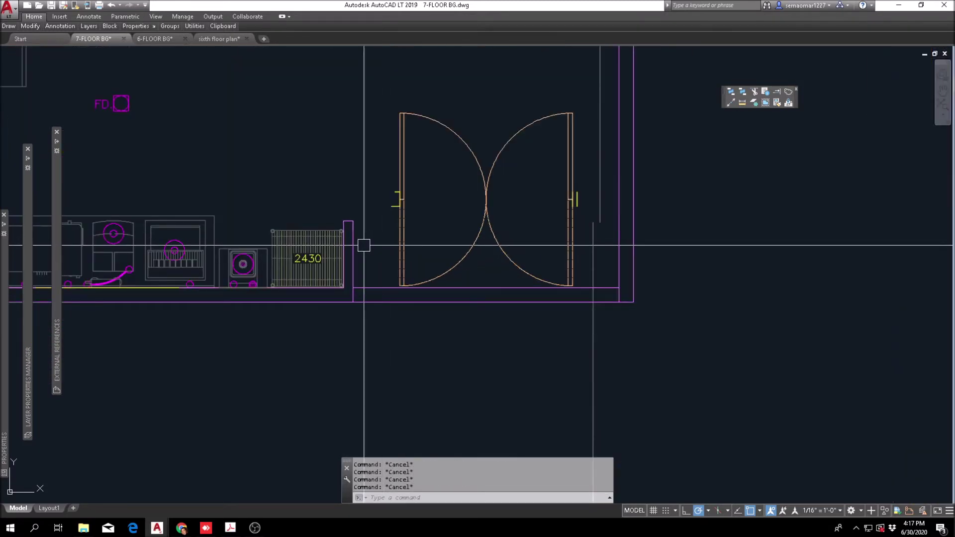
Offset the left line of the wall stub beside equipment 2430 by 6" toward the door.
{"action": "type", "text": "O"}
{"action": "key", "text": "Return"}
{"action": "type", "text": "6"}
{"action": "key", "text": "Return"}
{"action": "scroll", "coordinate": [352, 235], "scroll_direction": "up", "scroll_amount": 5}
{"action": "left_click", "coordinate": [325, 199]}
{"action": "left_click", "coordinate": [420, 204]}
{"action": "scroll", "coordinate": [423, 207], "scroll_direction": "down", "scroll_amount": 10}
{"action": "key", "text": "Escape"}
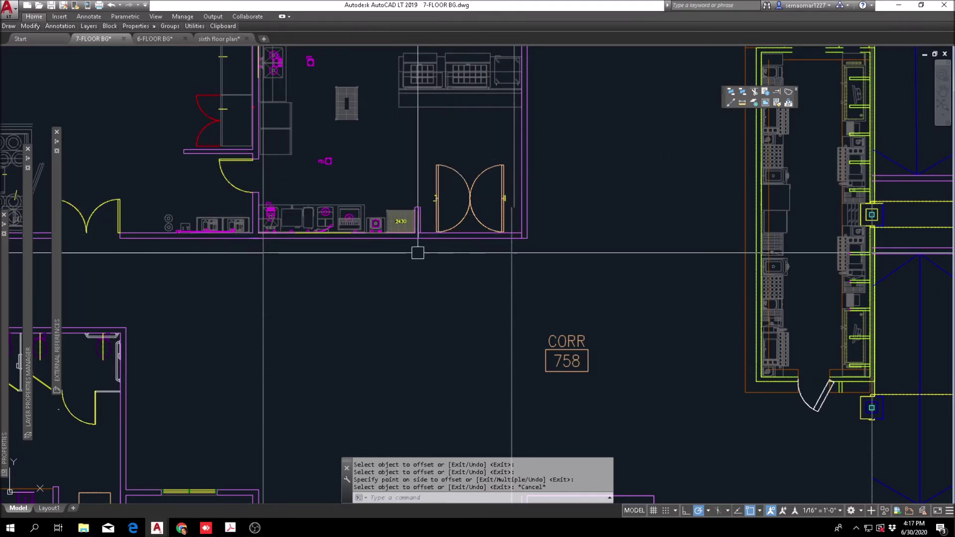
Erase the old extended right line of the wall stub beside equipment 2430.
{"action": "scroll", "coordinate": [415, 248], "scroll_direction": "up", "scroll_amount": 4}
{"action": "key", "text": "Escape"}
{"action": "key", "text": "Escape"}
{"action": "scroll", "coordinate": [438, 247], "scroll_direction": "up", "scroll_amount": 3}
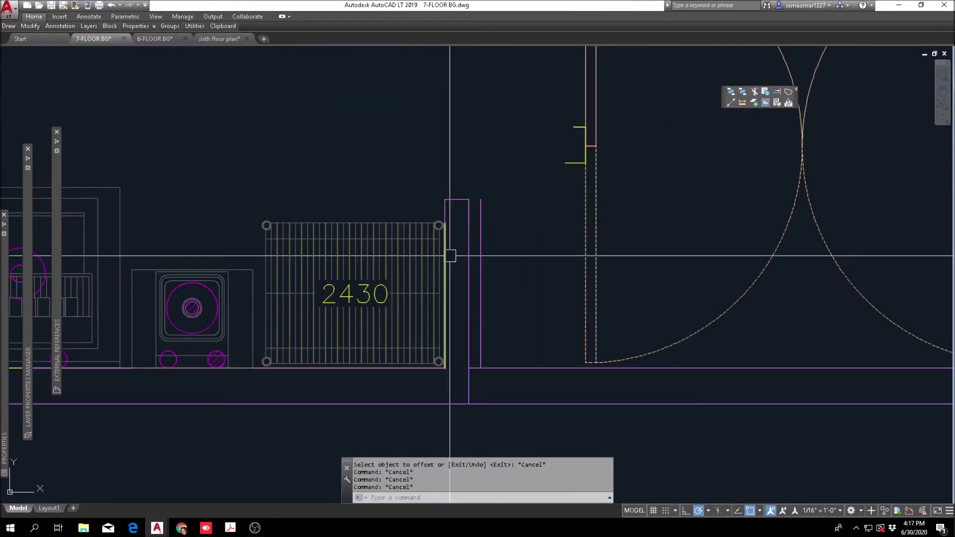
{"action": "type", "text": "e"}
{"action": "key", "text": "Return"}
{"action": "left_click", "coordinate": [469, 271]}
{"action": "left_click", "coordinate": [464, 282]}
{"action": "key", "text": "Return"}
{"action": "key", "text": "Escape"}
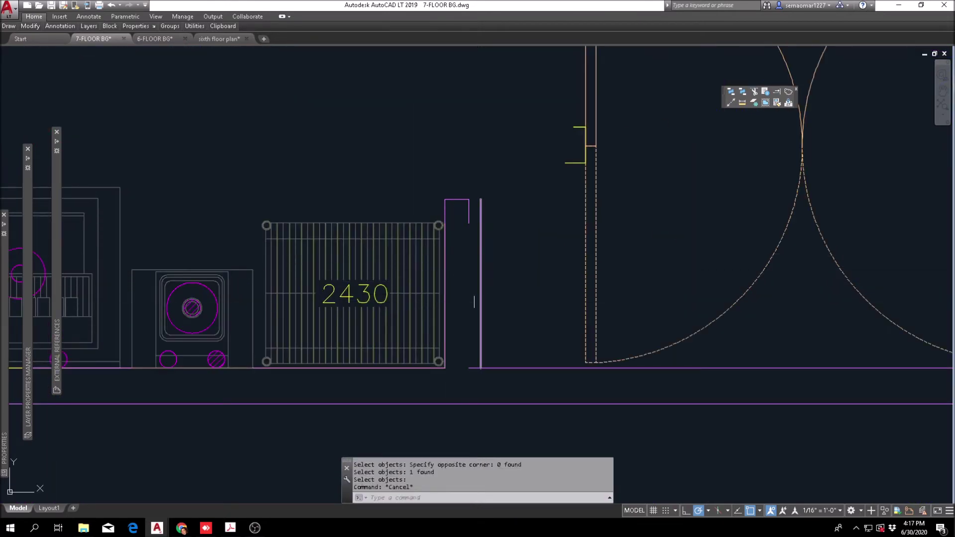
Fillet the stub's left line and the offset line with the door's upper and lower left jamb lines at zero radius.
{"action": "scroll", "coordinate": [476, 368], "scroll_direction": "down", "scroll_amount": 3}
{"action": "scroll", "coordinate": [452, 253], "scroll_direction": "up", "scroll_amount": 3}
{"action": "key", "text": "Escape"}
{"action": "key", "text": "Escape"}
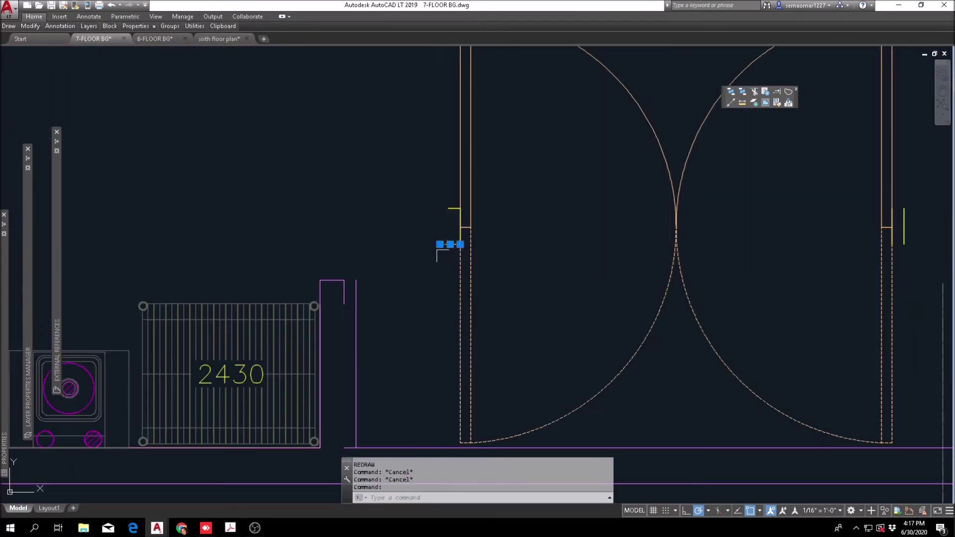
{"action": "type", "text": "f"}
{"action": "key", "text": "Return"}
{"action": "scroll", "coordinate": [318, 287], "scroll_direction": "up", "scroll_amount": 3}
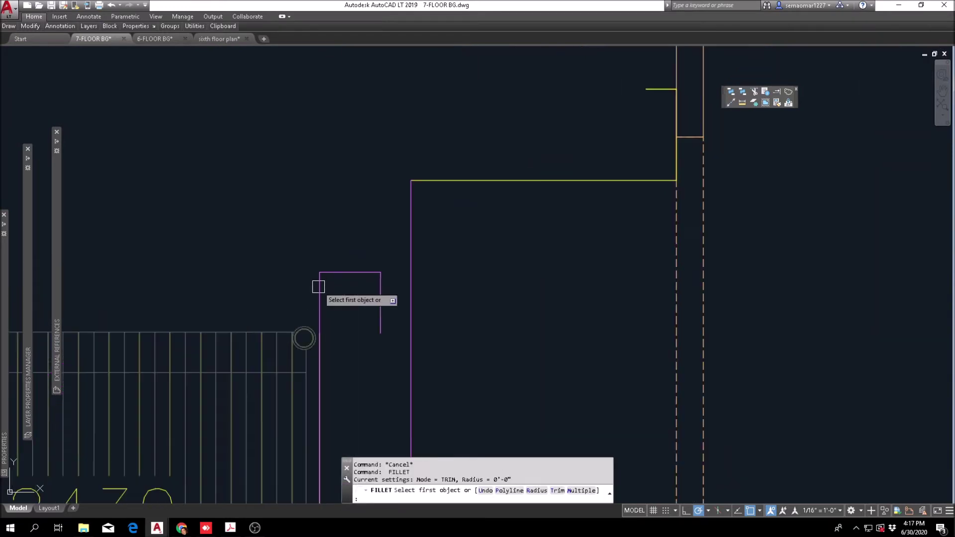
{"action": "left_click", "coordinate": [318, 287]}
{"action": "scroll", "coordinate": [374, 245], "scroll_direction": "down", "scroll_amount": 3}
{"action": "key", "text": "Escape"}
{"action": "key", "text": "Escape"}
{"action": "scroll", "coordinate": [474, 187], "scroll_direction": "down", "scroll_amount": 4}
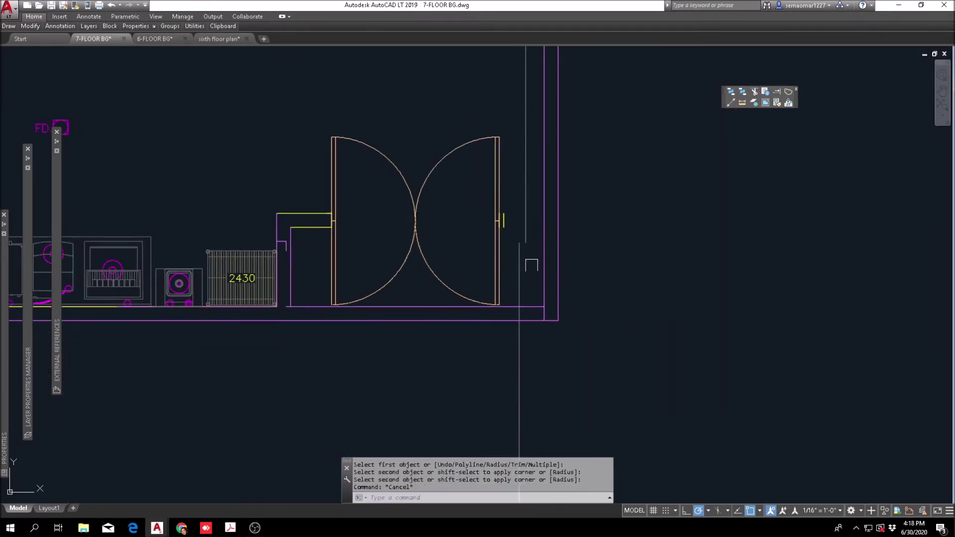
Extend the two horizontal jamb lines across the door opening to the vertical wall on the door's right side.
{"action": "scroll", "coordinate": [661, 185], "scroll_direction": "up", "scroll_amount": 5}
{"action": "left_click", "coordinate": [779, 94]}
{"action": "left_click", "coordinate": [603, 141]}
{"action": "left_click", "coordinate": [551, 181]}
{"action": "left_click", "coordinate": [649, 153]}
{"action": "left_click", "coordinate": [650, 153]}
{"action": "left_click", "coordinate": [566, 176]}
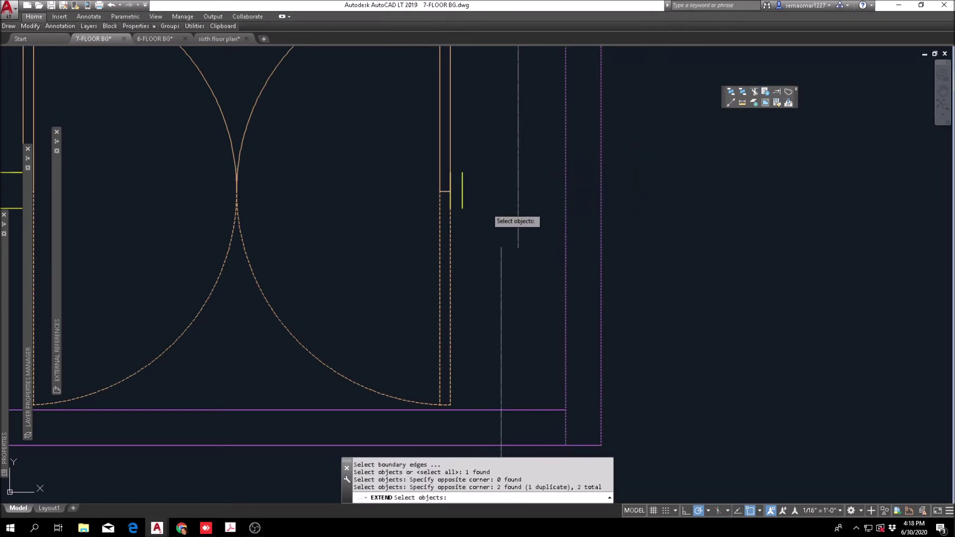
{"action": "scroll", "coordinate": [490, 207], "scroll_direction": "down", "scroll_amount": 2}
{"action": "key", "text": "Return"}
{"action": "left_click", "coordinate": [171, 208]}
{"action": "left_click", "coordinate": [243, 188]}
{"action": "key", "text": "Escape"}
Match the two extended horizontal lines to the properties of the purple vertical wall line.
{"action": "left_click", "coordinate": [777, 103]}
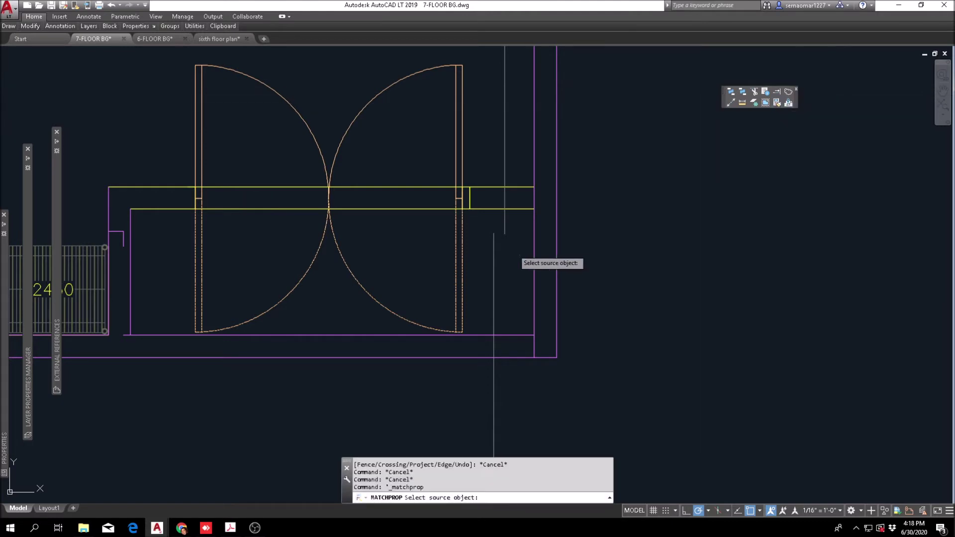
{"action": "left_click", "coordinate": [536, 181]}
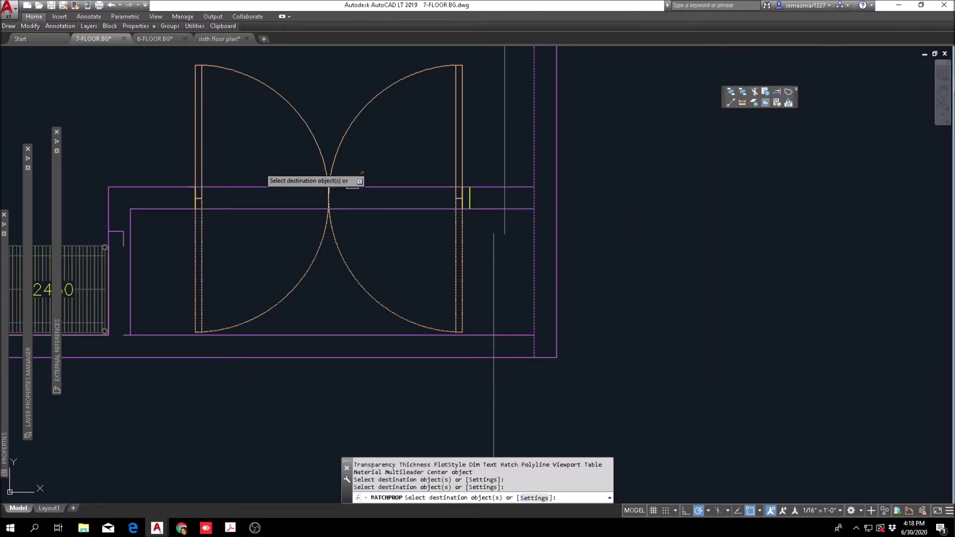
{"action": "key", "text": "Escape"}
{"action": "key", "text": "Escape"}
Erase the leftover pieces of the old wall stub end inside the new wall corner.
{"action": "scroll", "coordinate": [211, 219], "scroll_direction": "up", "scroll_amount": 5}
{"action": "type", "text": "e"}
{"action": "key", "text": "Return"}
{"action": "left_click", "coordinate": [183, 175]}
{"action": "left_click", "coordinate": [160, 266]}
{"action": "key", "text": "Return"}
{"action": "scroll", "coordinate": [197, 241], "scroll_direction": "down", "scroll_amount": 5}
{"action": "key", "text": "Escape"}
{"action": "key", "text": "Escape"}
{"action": "key", "text": "Escape"}
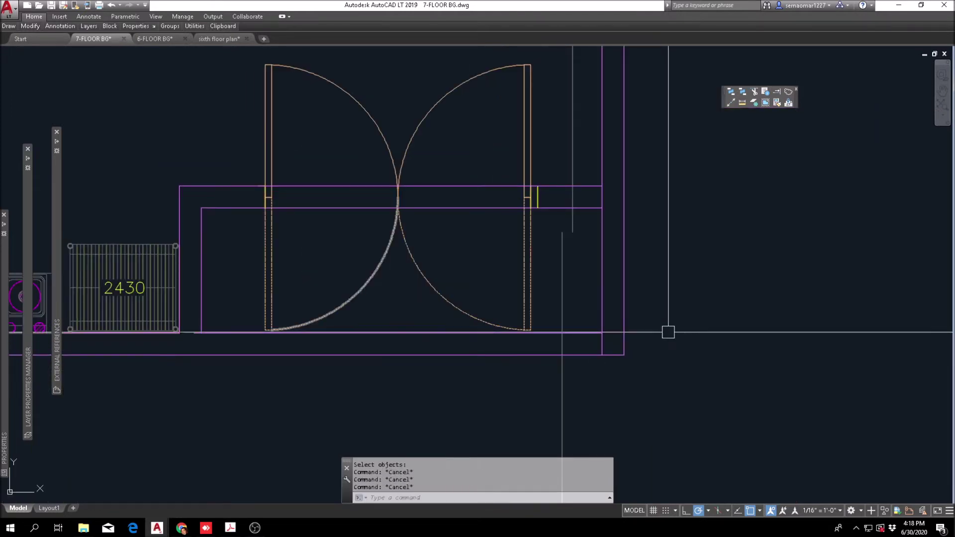
{"action": "key", "text": "Escape"}
Extend the new wall's vertical line nearest the door down to the corridor wall's outer line.
{"action": "middle_click_drag", "start_coordinate": [640, 276], "coordinate": [606, 286]}
{"action": "left_click", "coordinate": [777, 92]}
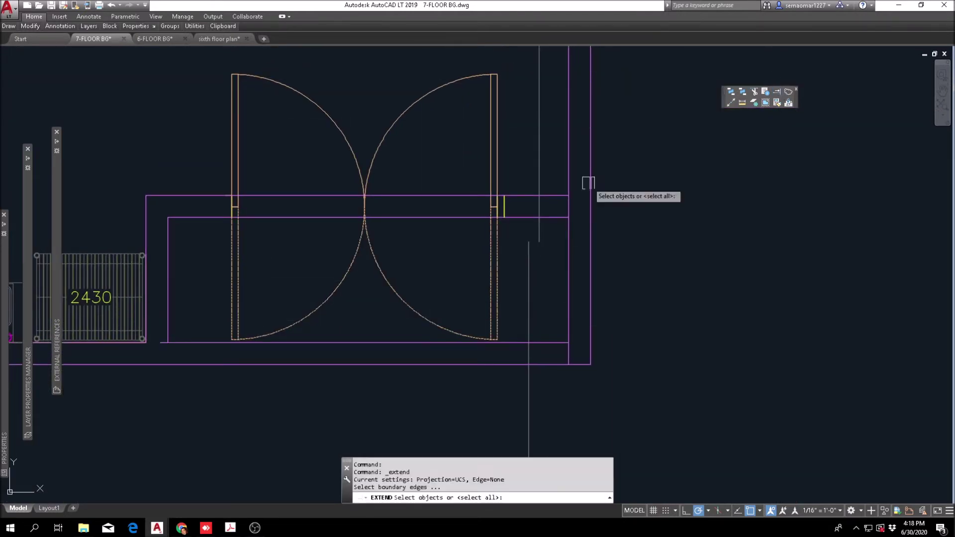
{"action": "left_click", "coordinate": [168, 362]}
{"action": "key", "text": "Return"}
{"action": "key", "text": "Escape"}
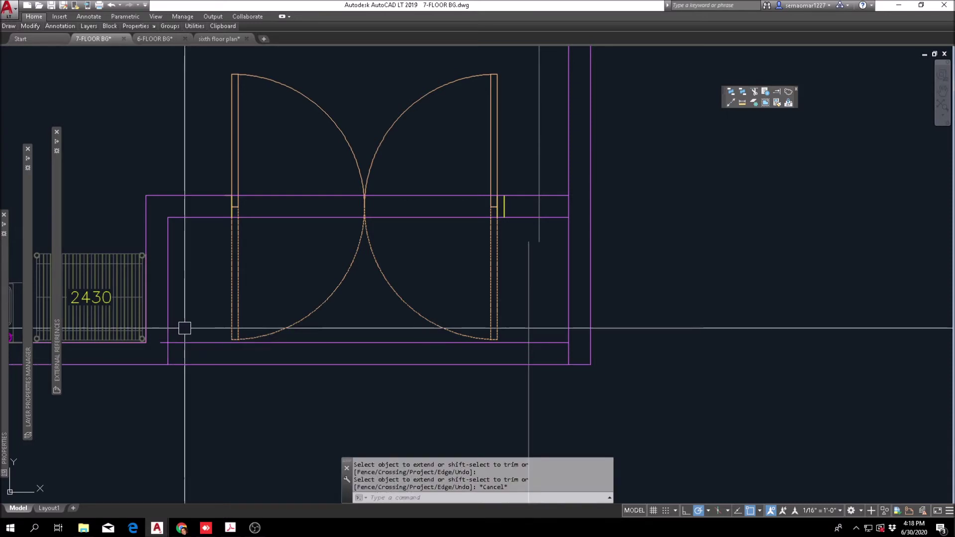
Trim the two new horizontal wall lines out of the door opening, using the door jambs as cutting edges.
{"action": "type", "text": "tr"}
{"action": "key", "text": "Return"}
{"action": "left_click", "coordinate": [186, 326]}
{"action": "left_click", "coordinate": [181, 378]}
{"action": "scroll", "coordinate": [241, 198], "scroll_direction": "up", "scroll_amount": 5}
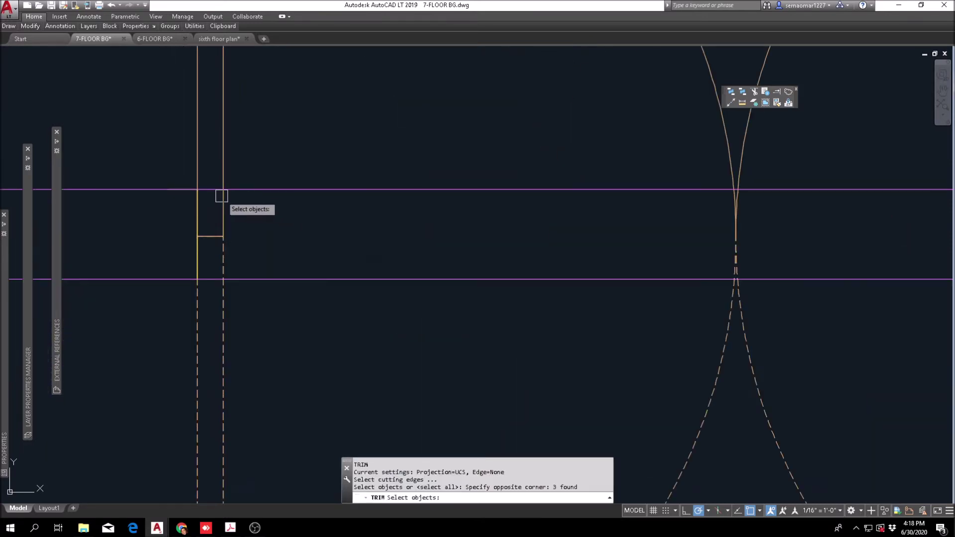
{"action": "left_click", "coordinate": [195, 207]}
{"action": "left_click", "coordinate": [196, 254]}
{"action": "scroll", "coordinate": [490, 297], "scroll_direction": "down", "scroll_amount": 3}
{"action": "scroll", "coordinate": [622, 243], "scroll_direction": "up", "scroll_amount": 3}
{"action": "scroll", "coordinate": [657, 211], "scroll_direction": "up", "scroll_amount": 2}
{"action": "left_click", "coordinate": [657, 213]}
{"action": "left_click", "coordinate": [625, 222]}
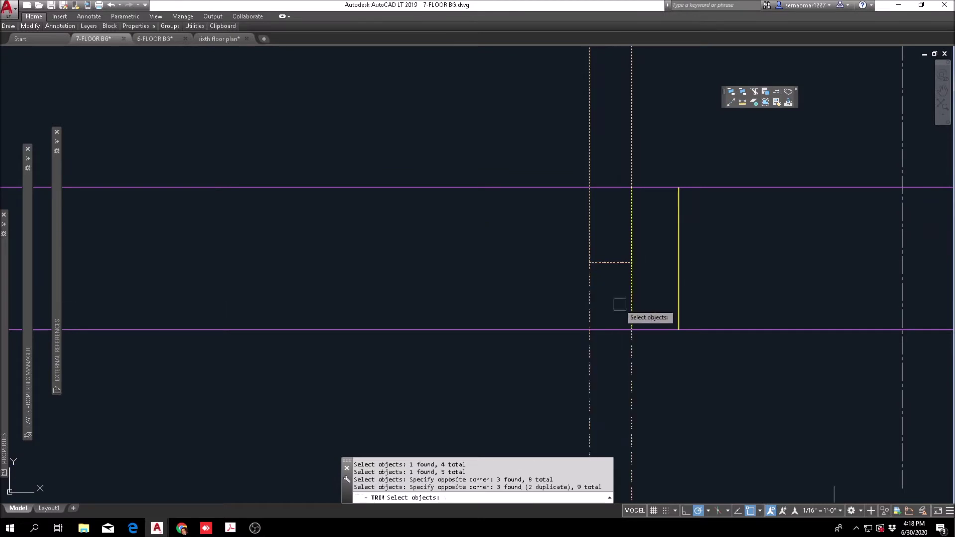
{"action": "scroll", "coordinate": [588, 274], "scroll_direction": "down", "scroll_amount": 4}
{"action": "key", "text": "Return"}
{"action": "left_click", "coordinate": [551, 241]}
{"action": "left_click", "coordinate": [523, 288]}
{"action": "scroll", "coordinate": [590, 288], "scroll_direction": "down", "scroll_amount": 1}
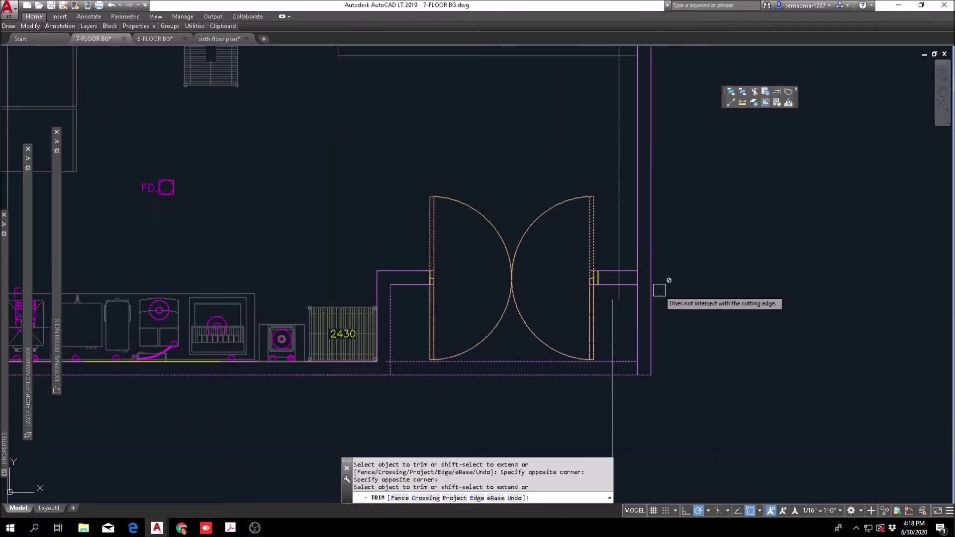
{"action": "key", "text": "Escape"}
{"action": "key", "text": "Escape"}
{"action": "key", "text": "Escape"}
{"action": "key", "text": "Escape"}
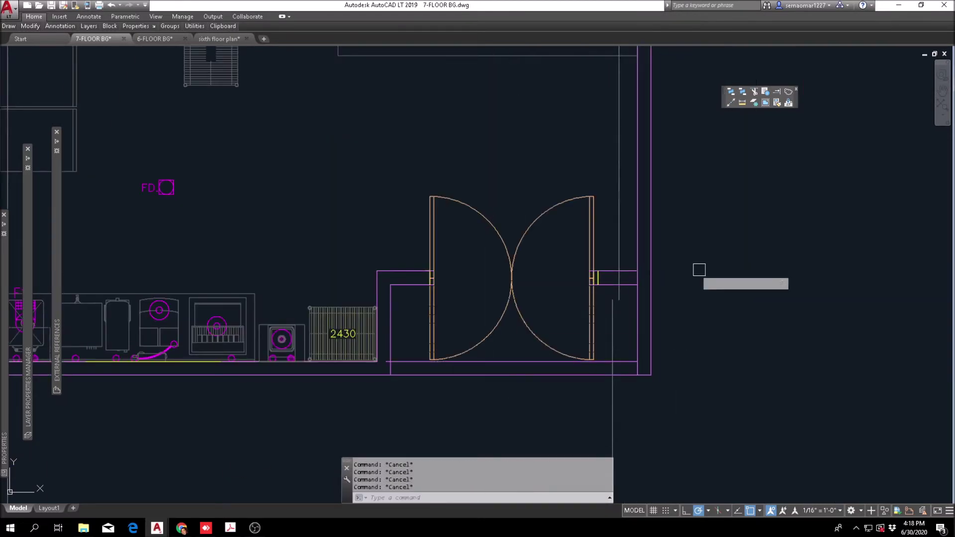
Trim the inner vertical line of the right-hand wall between the two short door-wall lines, opening the wall junction.
{"action": "scroll", "coordinate": [646, 258], "scroll_direction": "up", "scroll_amount": 2}
{"action": "type", "text": "tr"}
{"action": "key", "text": "Return"}
{"action": "left_click", "coordinate": [725, 235]}
{"action": "left_click", "coordinate": [626, 292]}
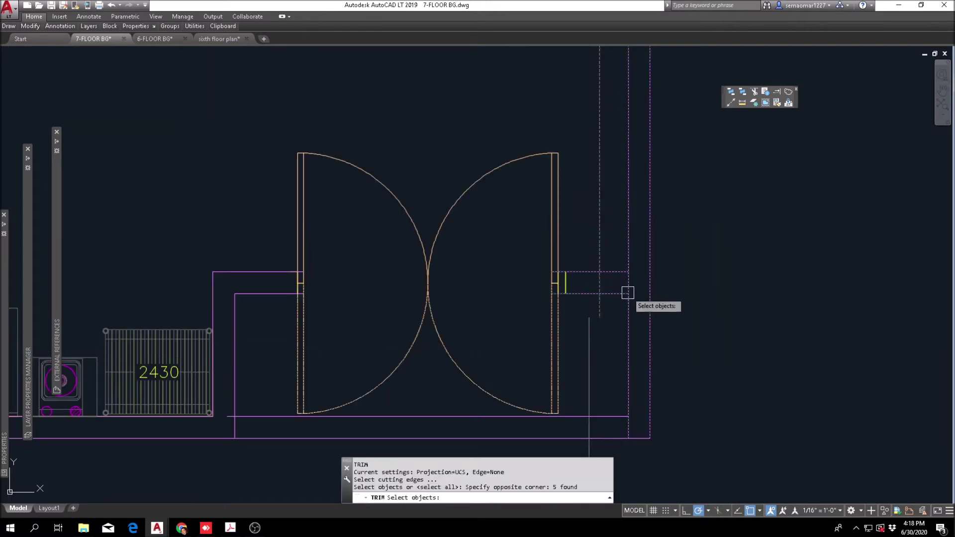
{"action": "key", "text": "Return"}
{"action": "scroll", "coordinate": [627, 266], "scroll_direction": "up", "scroll_amount": 5}
{"action": "scroll", "coordinate": [629, 255], "scroll_direction": "down", "scroll_amount": 4}
{"action": "scroll", "coordinate": [629, 255], "scroll_direction": "down", "scroll_amount": 5}
{"action": "key", "text": "Escape"}
{"action": "key", "text": "Escape"}
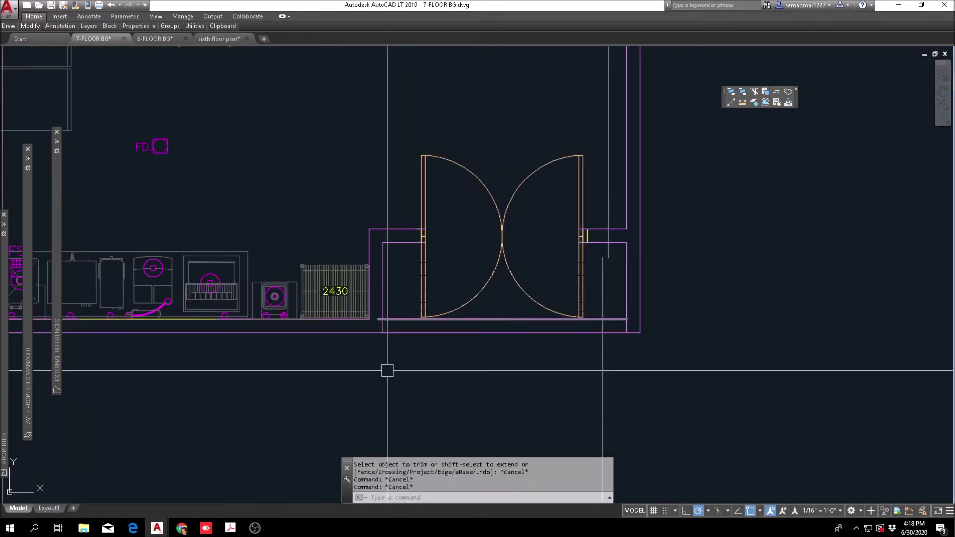
Trim the two old corridor wall lines out of the recess, using the new wall corner beside the 2430 unit as cutting edges.
{"action": "type", "text": "tr"}
{"action": "key", "text": "Return"}
{"action": "scroll", "coordinate": [383, 330], "scroll_direction": "up", "scroll_amount": 4}
{"action": "left_click", "coordinate": [401, 286]}
{"action": "left_click", "coordinate": [337, 399]}
{"action": "key", "text": "Return"}
{"action": "left_click", "coordinate": [396, 301]}
{"action": "left_click", "coordinate": [376, 378]}
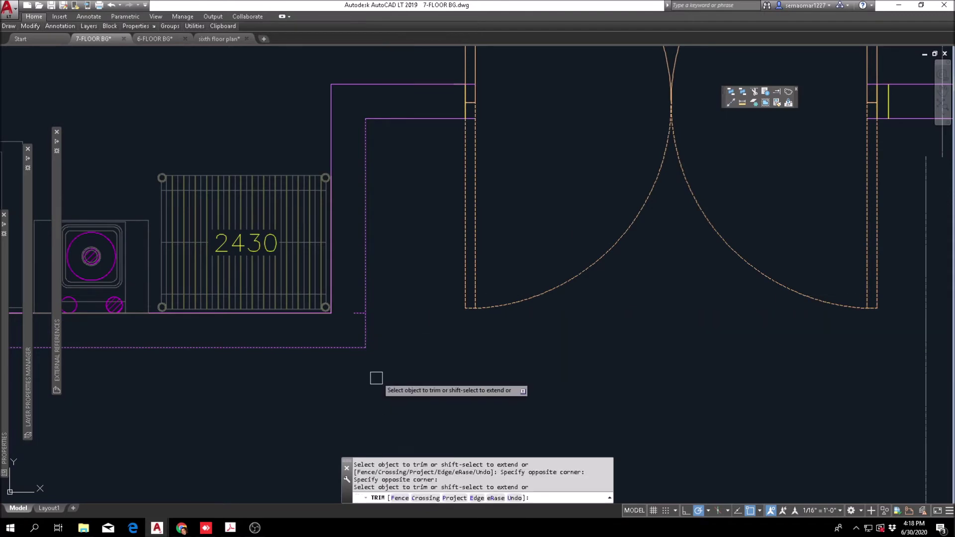
{"action": "key", "text": "Escape"}
{"action": "key", "text": "Escape"}
Erase the short leftover stub of the corridor wall line inside the new wall corner.
{"action": "type", "text": "e"}
{"action": "key", "text": "Return"}
{"action": "left_click", "coordinate": [346, 331]}
{"action": "left_click", "coordinate": [365, 312]}
{"action": "key", "text": "Escape"}
{"action": "key", "text": "Escape"}
{"action": "scroll", "coordinate": [449, 270], "scroll_direction": "down", "scroll_amount": 5}
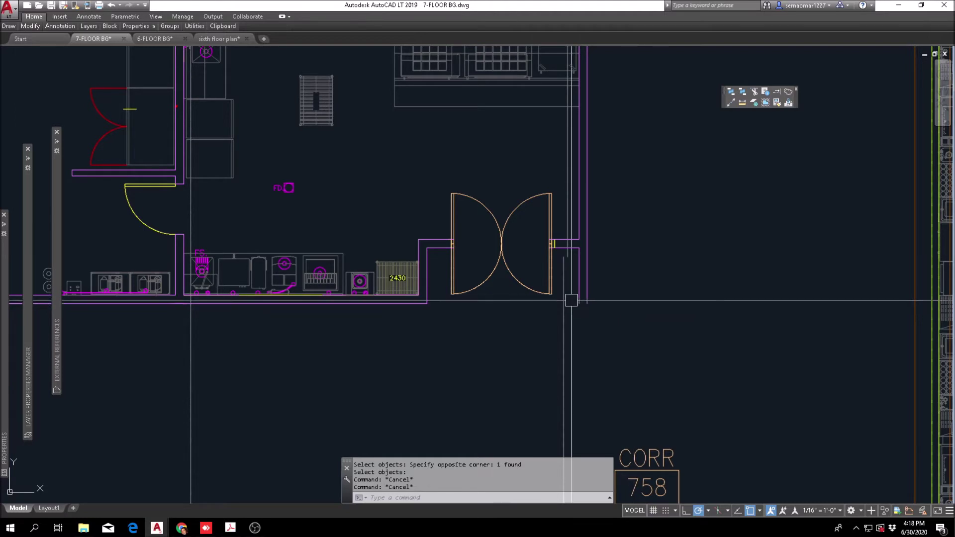
Draw a horizontal line closing the open lower end of the right-hand wall.
{"action": "type", "text": "l"}
{"action": "key", "text": "Return"}
{"action": "scroll", "coordinate": [577, 301], "scroll_direction": "up", "scroll_amount": 6}
{"action": "left_click", "coordinate": [587, 301]}
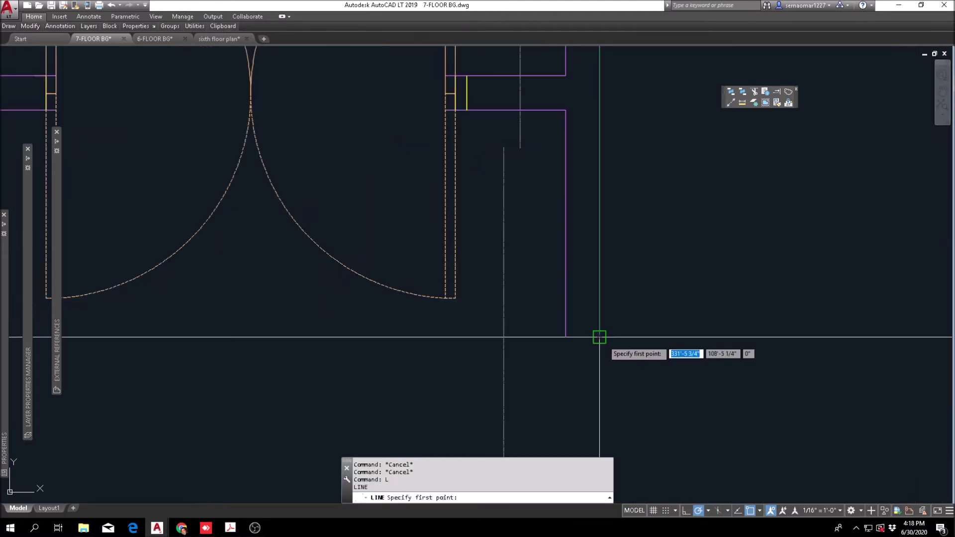
{"action": "left_click", "coordinate": [565, 337]}
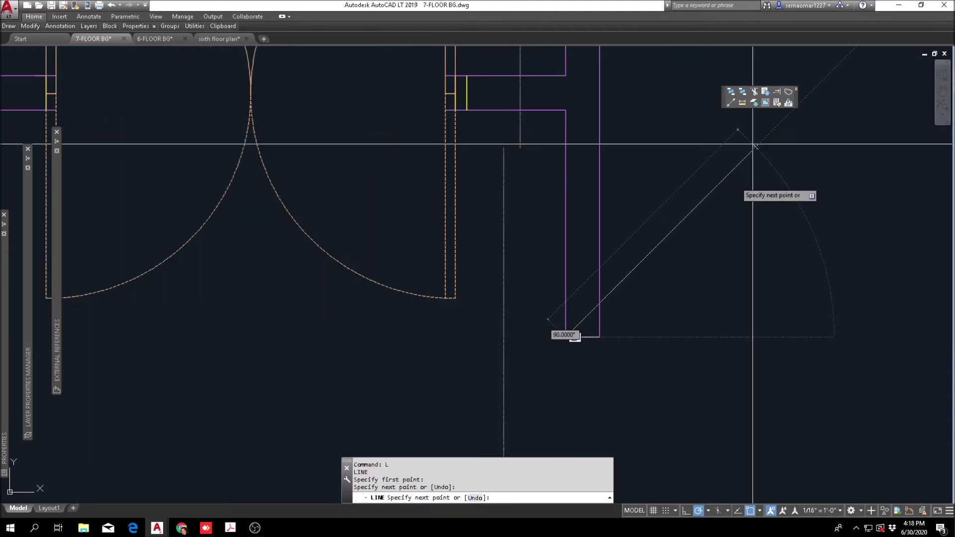
{"action": "key", "text": "Escape"}
{"action": "left_click", "coordinate": [755, 121]}
{"action": "key", "text": "Escape"}
{"action": "key", "text": "Escape"}
Match the wall's new end line to the properties of the purple wall line.
{"action": "left_click", "coordinate": [777, 103]}
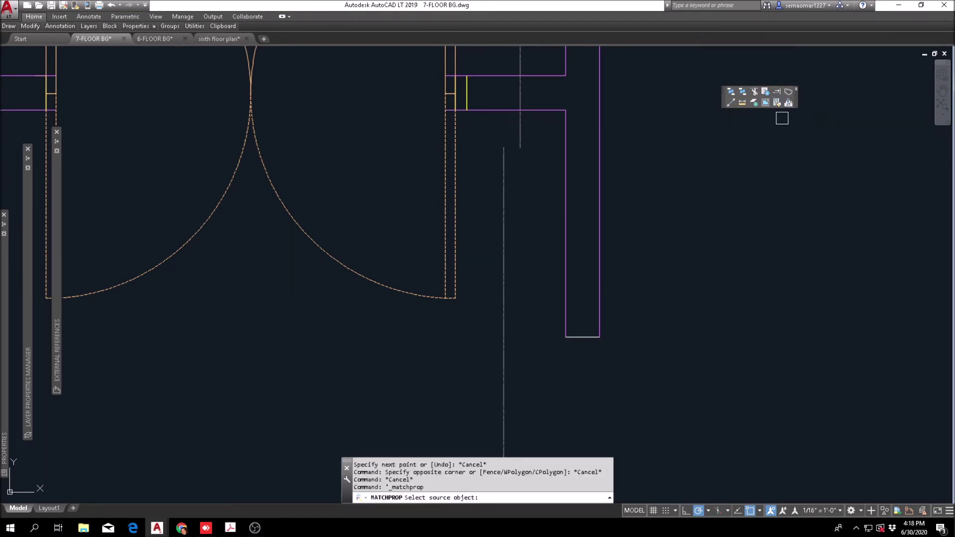
{"action": "left_click", "coordinate": [598, 288]}
{"action": "left_click", "coordinate": [615, 329]}
{"action": "left_click", "coordinate": [592, 351]}
{"action": "key", "text": "Escape"}
{"action": "scroll", "coordinate": [580, 338], "scroll_direction": "down", "scroll_amount": 8}
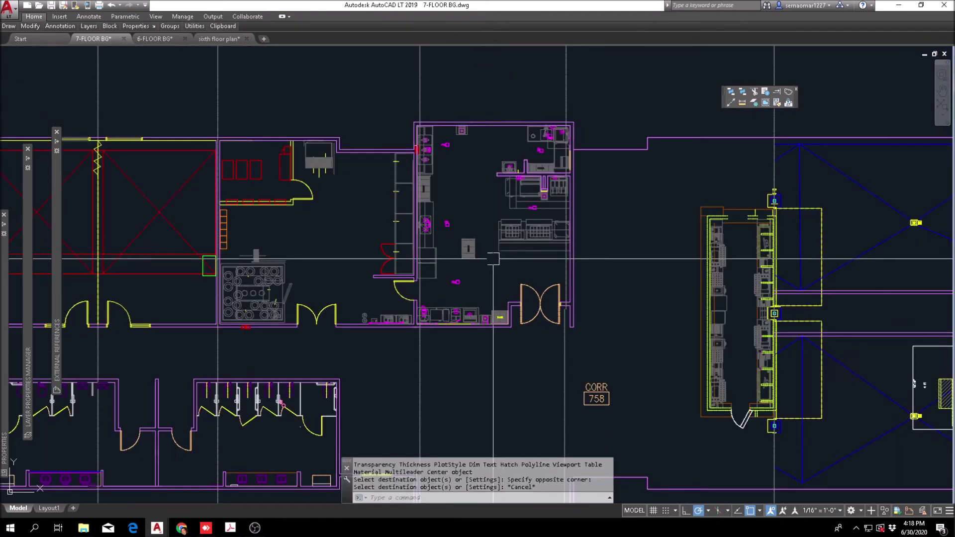
Review the recessed double-door entry against the adjacent rooms, the corridor and the area up to Stair B.
{"action": "scroll", "coordinate": [528, 338], "scroll_direction": "up", "scroll_amount": 2}
{"action": "scroll", "coordinate": [460, 292], "scroll_direction": "down", "scroll_amount": 1}
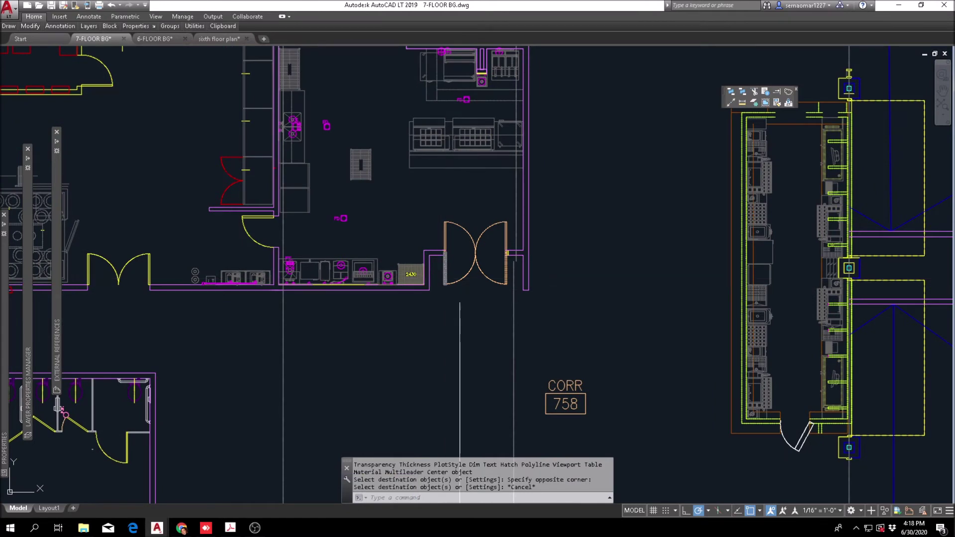
{"action": "scroll", "coordinate": [459, 292], "scroll_direction": "down", "scroll_amount": 2}
{"action": "scroll", "coordinate": [460, 293], "scroll_direction": "up", "scroll_amount": 4}
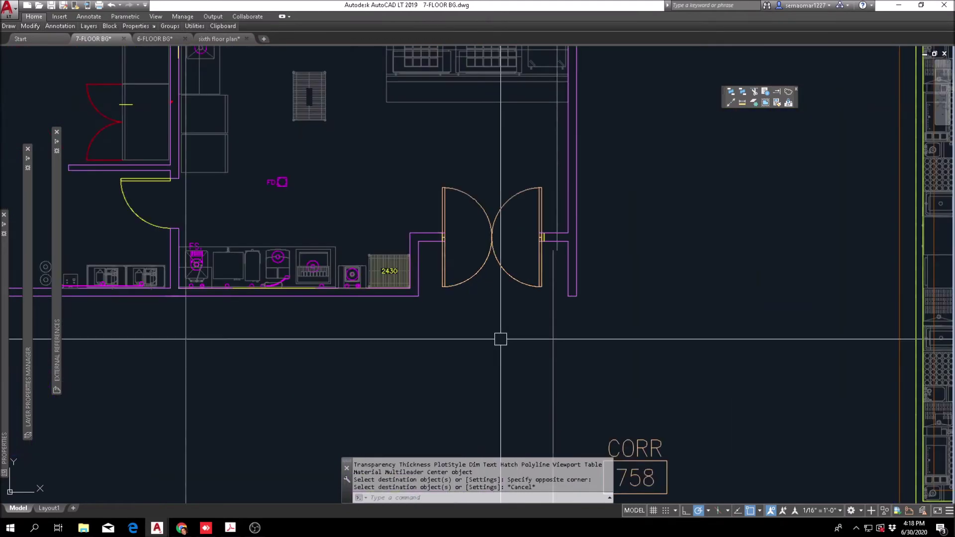
{"action": "scroll", "coordinate": [492, 311], "scroll_direction": "down", "scroll_amount": 2}
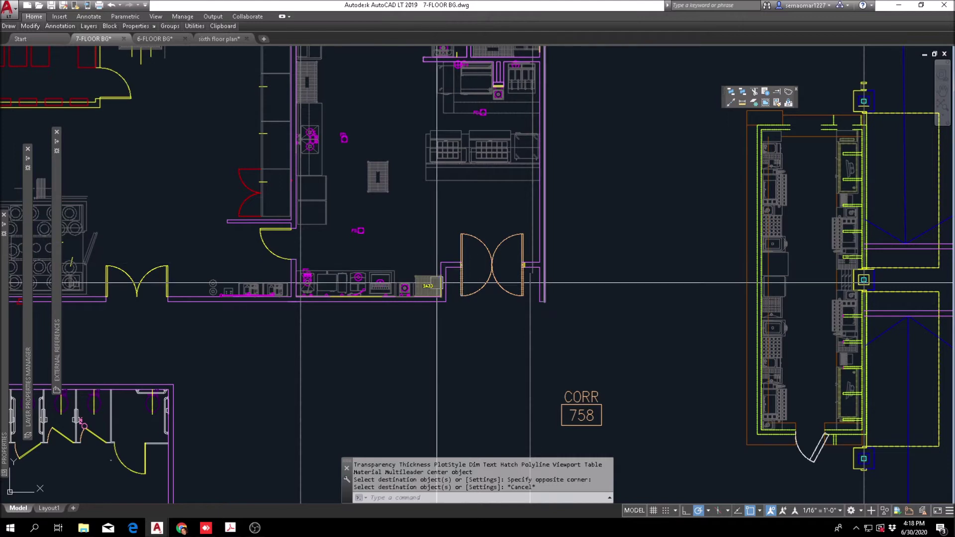
{"action": "key", "text": "Escape"}
{"action": "key", "text": "Escape"}
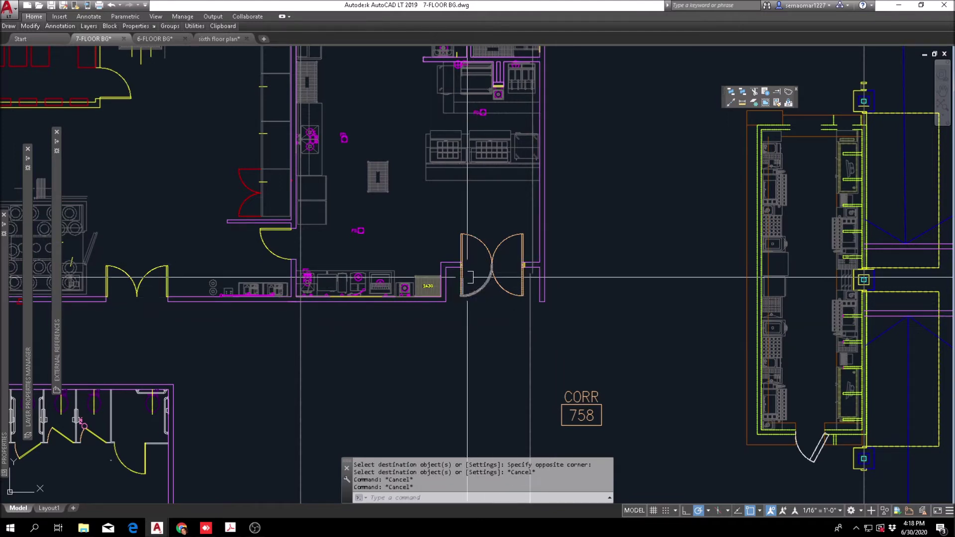
{"action": "scroll", "coordinate": [497, 279], "scroll_direction": "up", "scroll_amount": 4}
{"action": "left_click", "coordinate": [506, 302]}
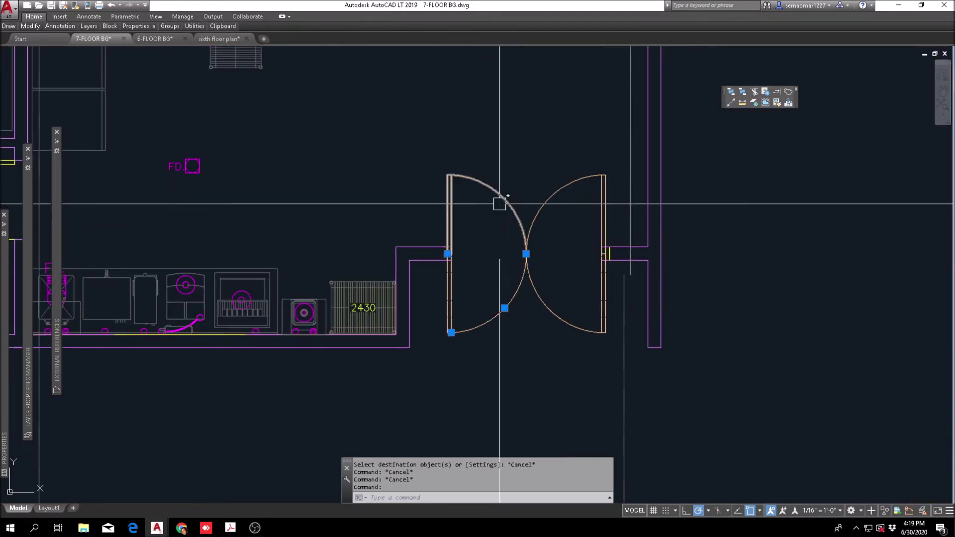
{"action": "key", "text": "Escape"}
{"action": "scroll", "coordinate": [612, 222], "scroll_direction": "down", "scroll_amount": 4}
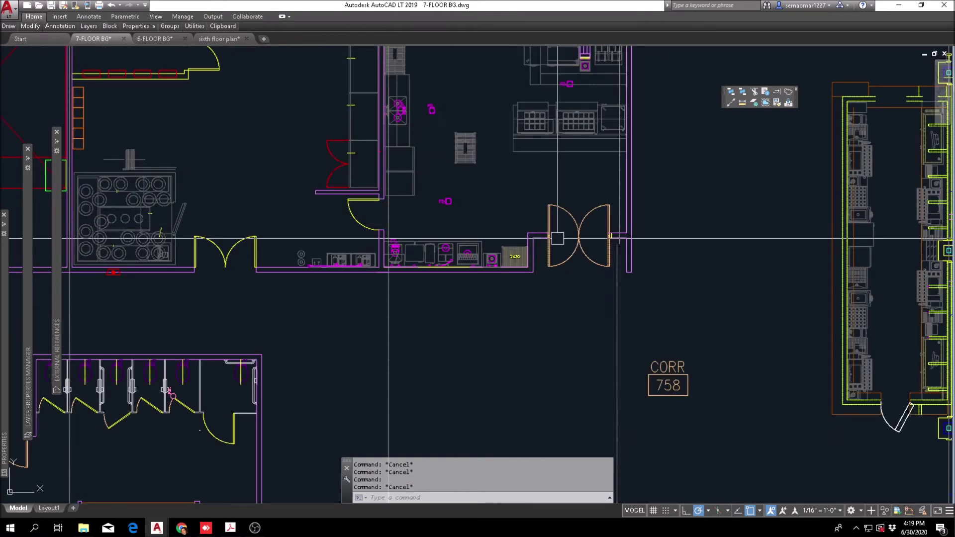
{"action": "scroll", "coordinate": [235, 258], "scroll_direction": "up", "scroll_amount": 2}
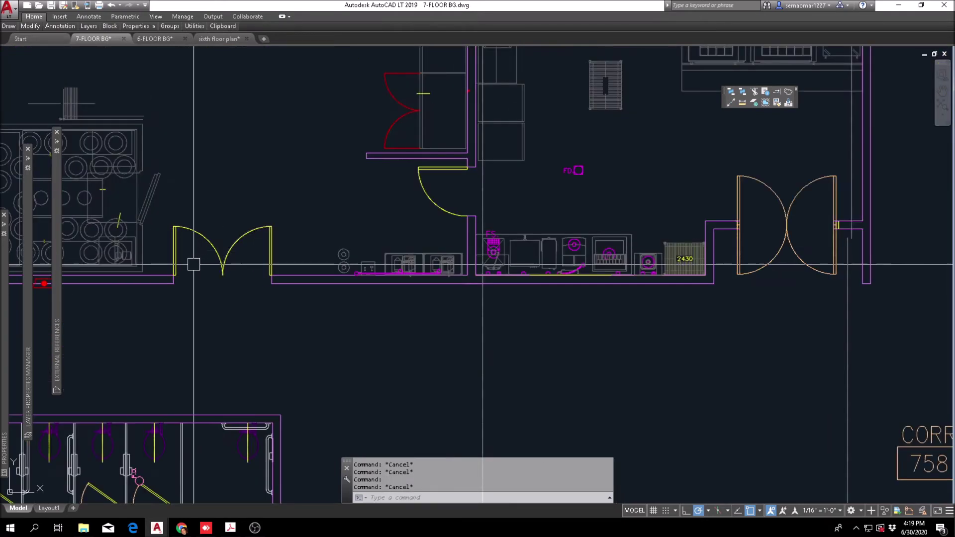
{"action": "scroll", "coordinate": [428, 278], "scroll_direction": "down", "scroll_amount": 4}
{"action": "scroll", "coordinate": [440, 280], "scroll_direction": "down", "scroll_amount": 4}
{"action": "scroll", "coordinate": [514, 312], "scroll_direction": "up", "scroll_amount": 1}
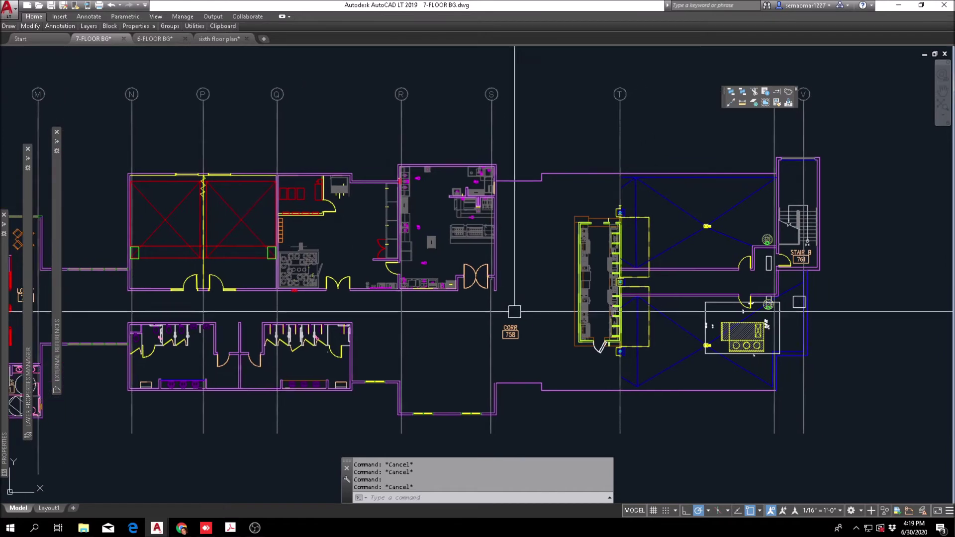
{"action": "middle_click_drag", "start_coordinate": [584, 319], "coordinate": [357, 291]}
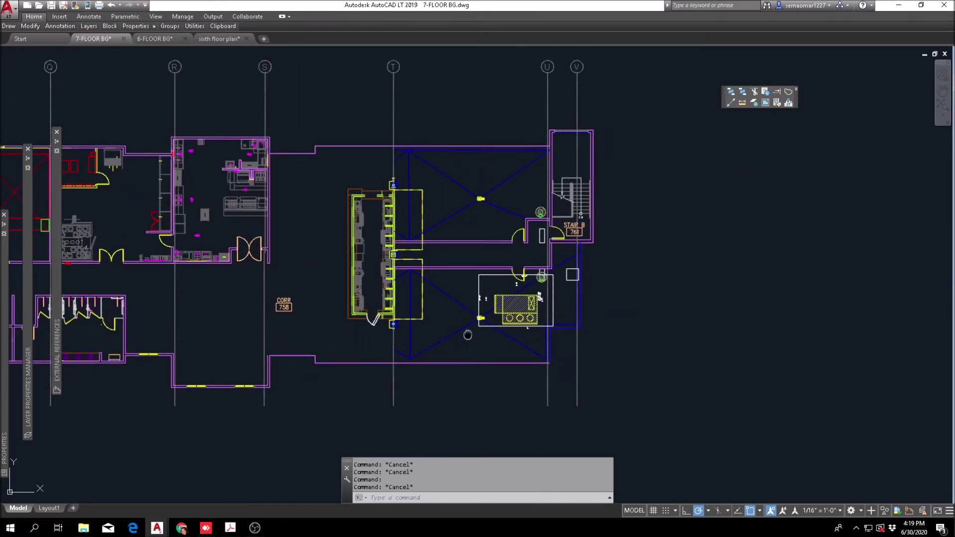
{"action": "middle_click_drag", "start_coordinate": [467, 334], "coordinate": [685, 322]}
{"action": "scroll", "coordinate": [616, 343], "scroll_direction": "up", "scroll_amount": 1}
{"action": "middle_click_drag", "start_coordinate": [788, 275], "coordinate": [410, 422]}
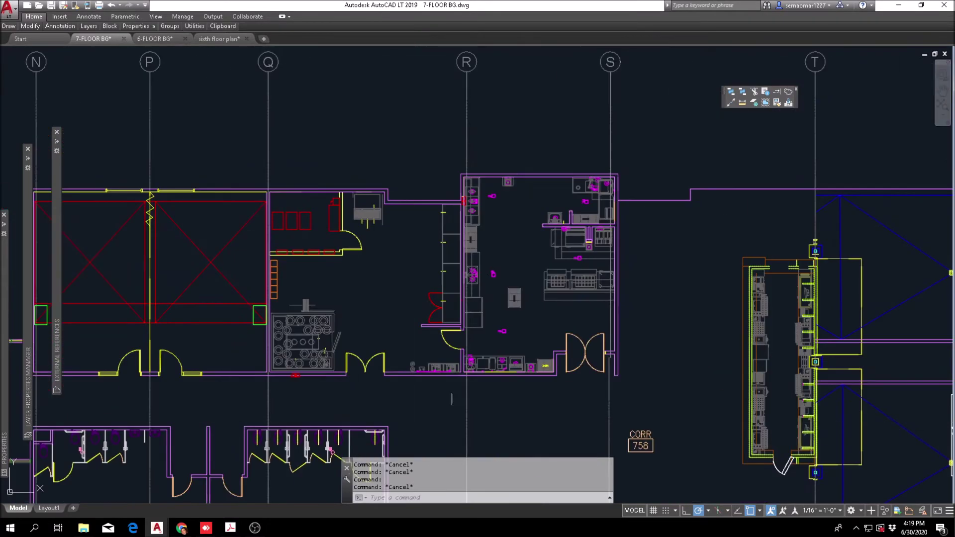
{"action": "middle_click_drag", "start_coordinate": [587, 354], "coordinate": [412, 265]}
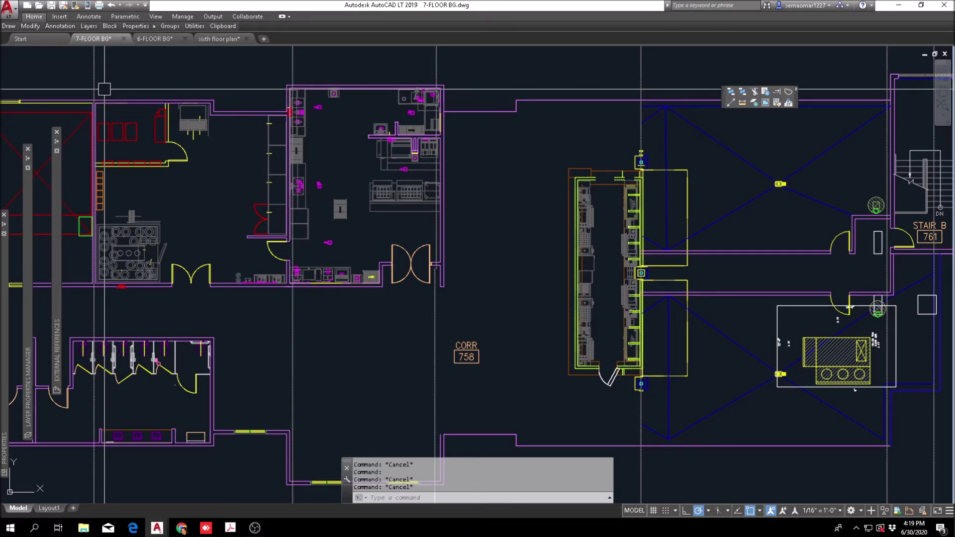
{"action": "mouse_move", "coordinate": [604, 333]}
{"action": "middle_mouse_down"}
{"action": "mouse_move", "coordinate": [548, 270]}
{"action": "mouse_move", "coordinate": [485, 375]}
{"action": "middle_mouse_up"}
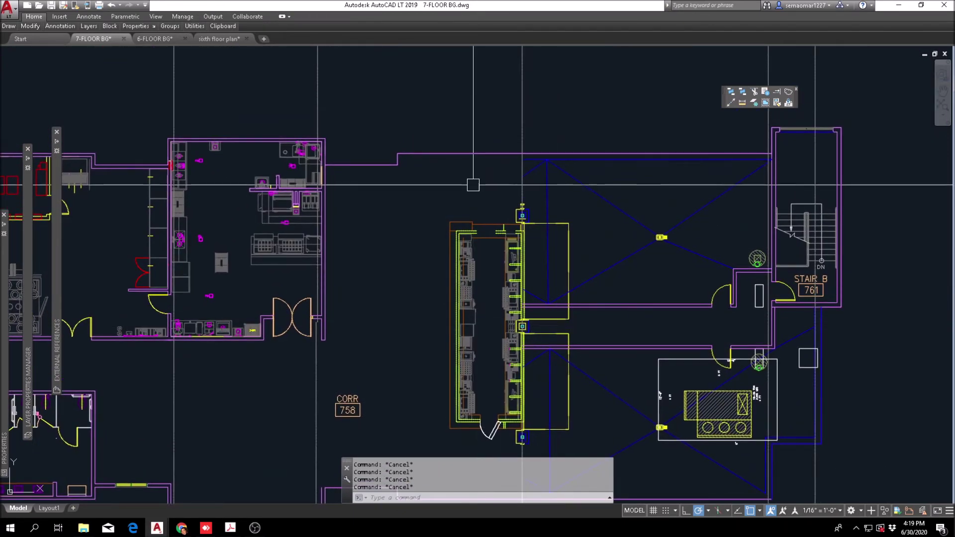
Offset the lines of the stepped exterior wall between the kitchen and Stair B 6 inches inward.
{"action": "type", "text": "o"}
{"action": "key", "text": "Return"}
{"action": "type", "text": "6"}
{"action": "key", "text": "Return"}
{"action": "scroll", "coordinate": [343, 182], "scroll_direction": "up", "scroll_amount": 4}
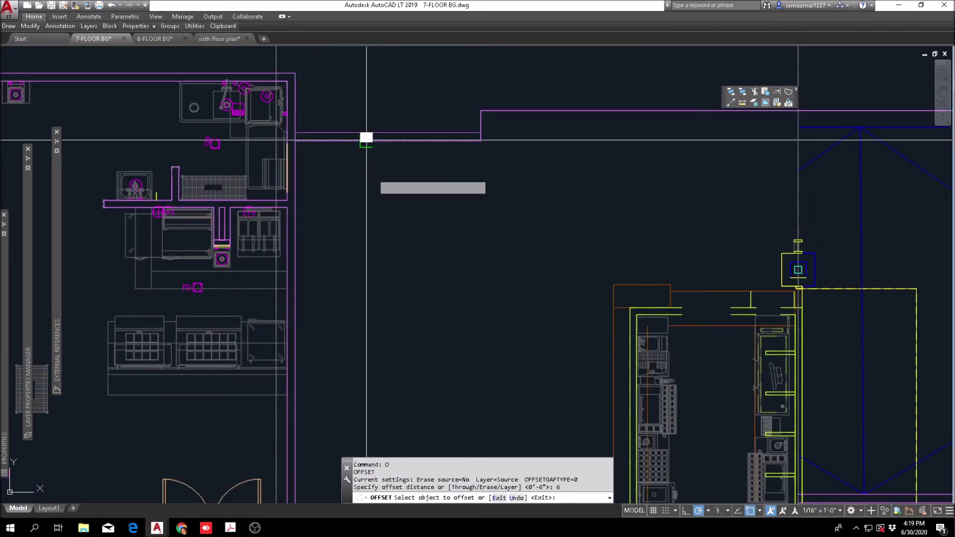
{"action": "left_click", "coordinate": [366, 139]}
{"action": "left_click", "coordinate": [444, 163]}
{"action": "left_click", "coordinate": [481, 128]}
{"action": "left_click", "coordinate": [547, 122]}
{"action": "key", "text": "Escape"}
Fillet the offset wall lines to form clean corners at the step in the exterior wall.
{"action": "type", "text": "f"}
{"action": "key", "text": "Return"}
{"action": "left_click", "coordinate": [487, 131]}
{"action": "left_click", "coordinate": [498, 120]}
{"action": "key", "text": "Escape"}
{"action": "key", "text": "Return"}
{"action": "left_click", "coordinate": [489, 137]}
{"action": "left_click", "coordinate": [471, 151]}
{"action": "key", "text": "Escape"}
Trim the wall lines where the doubled exterior wall meets the kitchen wall.
{"action": "scroll", "coordinate": [334, 152], "scroll_direction": "up", "scroll_amount": 4}
{"action": "type", "text": "tr"}
{"action": "key", "text": "Return"}
{"action": "left_click", "coordinate": [279, 102]}
{"action": "left_click", "coordinate": [227, 166]}
{"action": "key", "text": "Return"}
{"action": "key", "text": "Escape"}
{"action": "scroll", "coordinate": [833, 276], "scroll_direction": "down", "scroll_amount": 2}
Erase the large blue diagonals and the yellow symbol at their crossing in the upper room between gridlines T and U.
{"action": "mouse_move", "coordinate": [832, 276]}
{"action": "middle_mouse_down"}
{"action": "mouse_move", "coordinate": [486, 264]}
{"action": "mouse_move", "coordinate": [171, 211]}
{"action": "middle_mouse_up"}
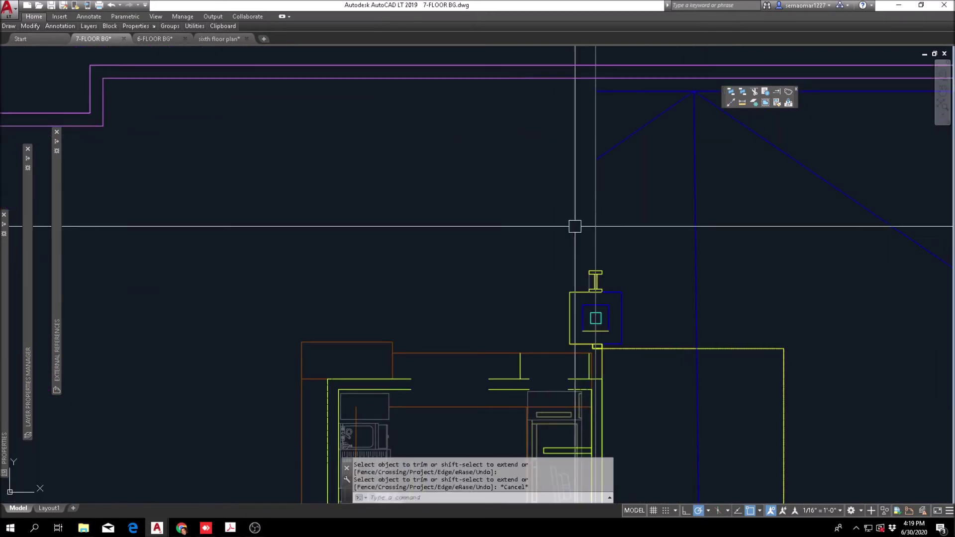
{"action": "middle_click_drag", "start_coordinate": [573, 226], "coordinate": [492, 270]}
{"action": "key", "text": "Escape"}
{"action": "key", "text": "Escape"}
{"action": "scroll", "coordinate": [518, 168], "scroll_direction": "down", "scroll_amount": 4}
{"action": "middle_click_drag", "start_coordinate": [695, 201], "coordinate": [459, 232]}
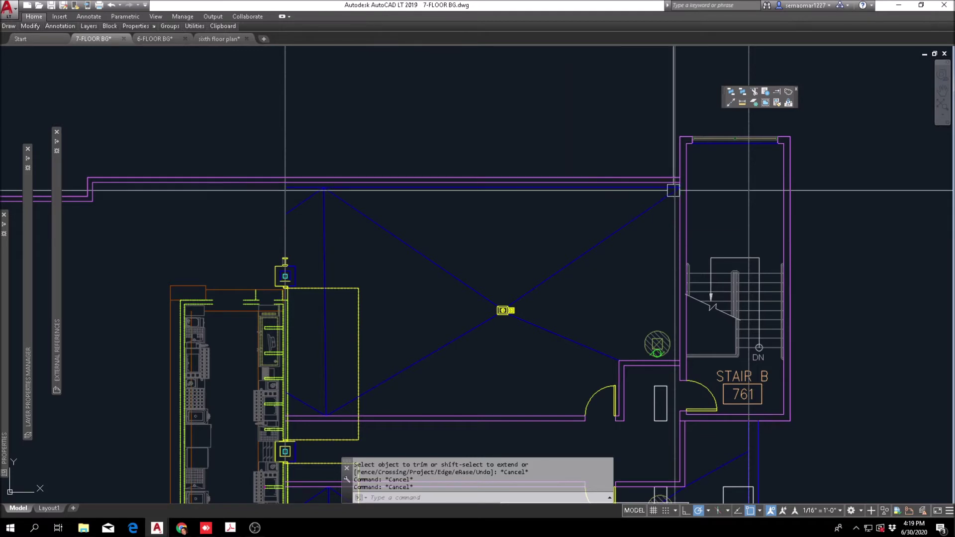
{"action": "type", "text": "e"}
{"action": "key", "text": "space"}
{"action": "left_click", "coordinate": [537, 263]}
{"action": "left_click", "coordinate": [476, 333]}
{"action": "key", "text": "space"}
{"action": "key", "text": "Escape"}
Erase the remaining blue vertical, short diagonal and top horizontal lines in the same upper room.
{"action": "type", "text": "e"}
{"action": "key", "text": "space"}
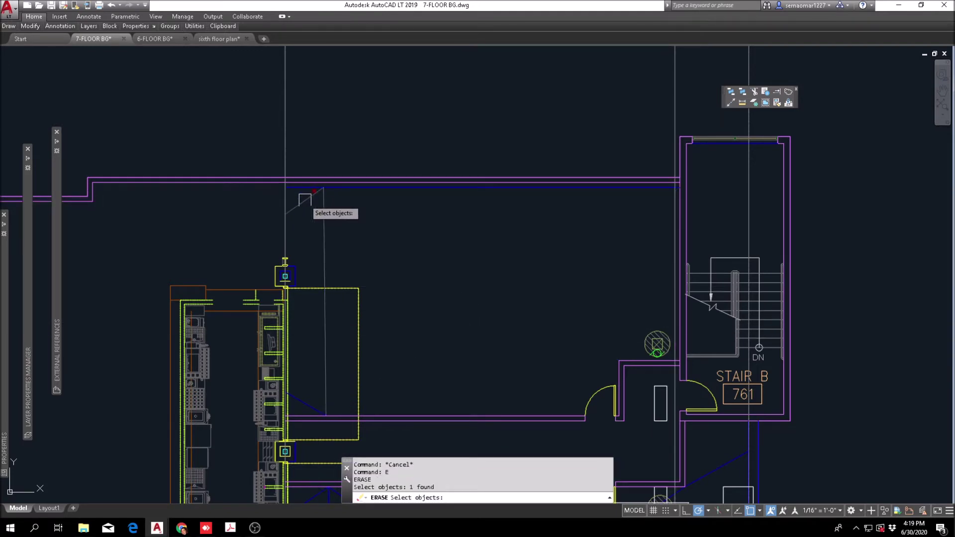
{"action": "left_click", "coordinate": [337, 191]}
{"action": "key", "text": "Escape"}
{"action": "scroll", "coordinate": [268, 235], "scroll_direction": "down", "scroll_amount": 4}
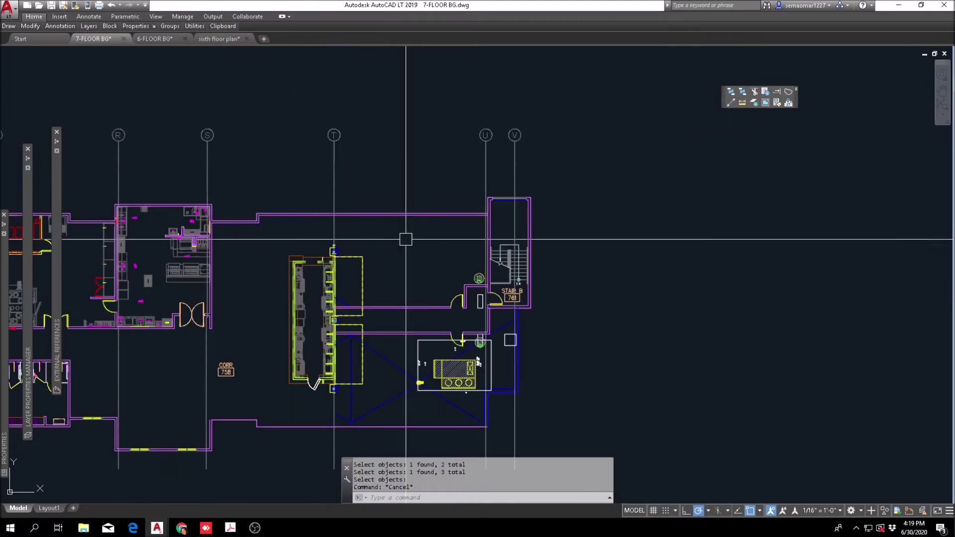
{"action": "scroll", "coordinate": [308, 249], "scroll_direction": "up", "scroll_amount": 4}
{"action": "key", "text": "Escape"}
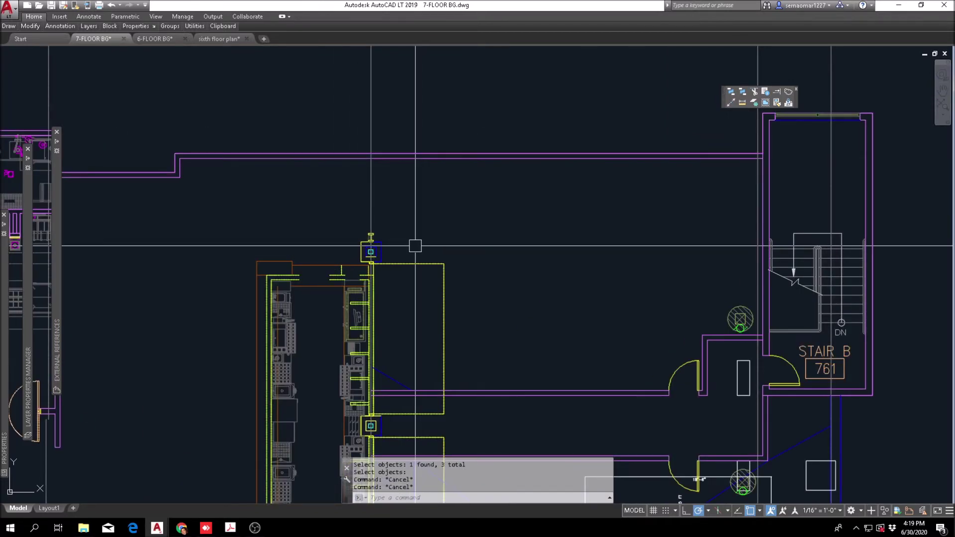
{"action": "scroll", "coordinate": [430, 237], "scroll_direction": "down", "scroll_amount": 2}
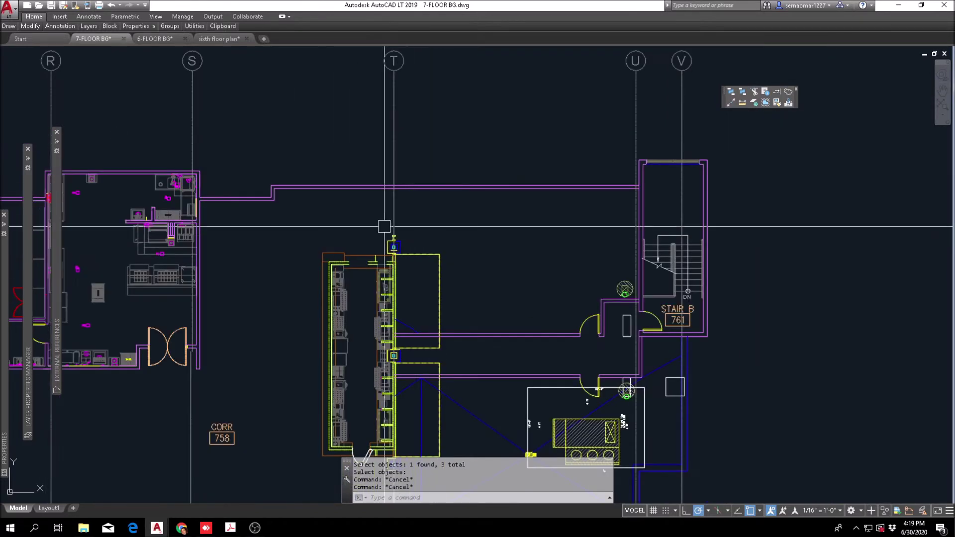
Copy the left half of Lounge 2's window strip into the cleared upper room, just below the exterior wall.
{"action": "scroll", "coordinate": [385, 227], "scroll_direction": "up", "scroll_amount": 4}
{"action": "left_click", "coordinate": [29, 26]}
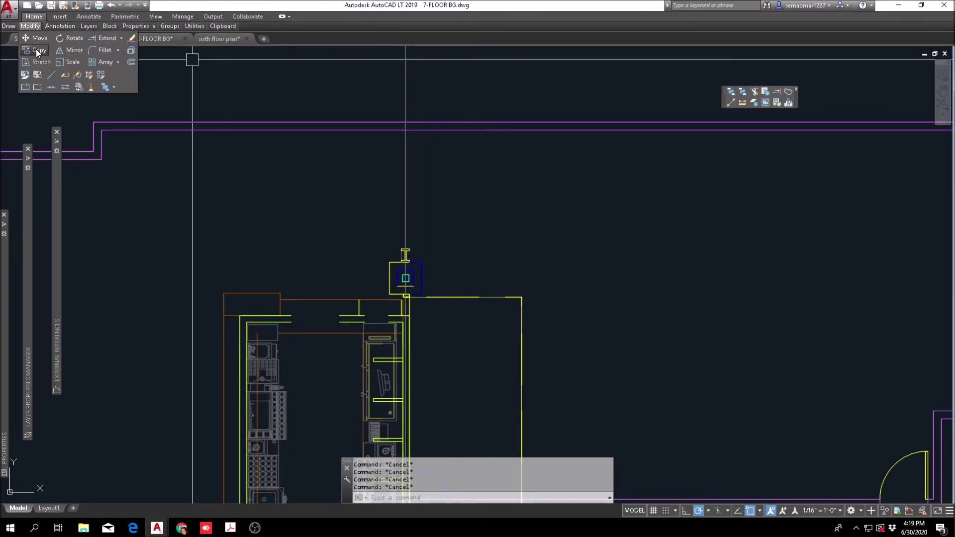
{"action": "left_click", "coordinate": [36, 52]}
{"action": "scroll", "coordinate": [720, 271], "scroll_direction": "down", "scroll_amount": 8}
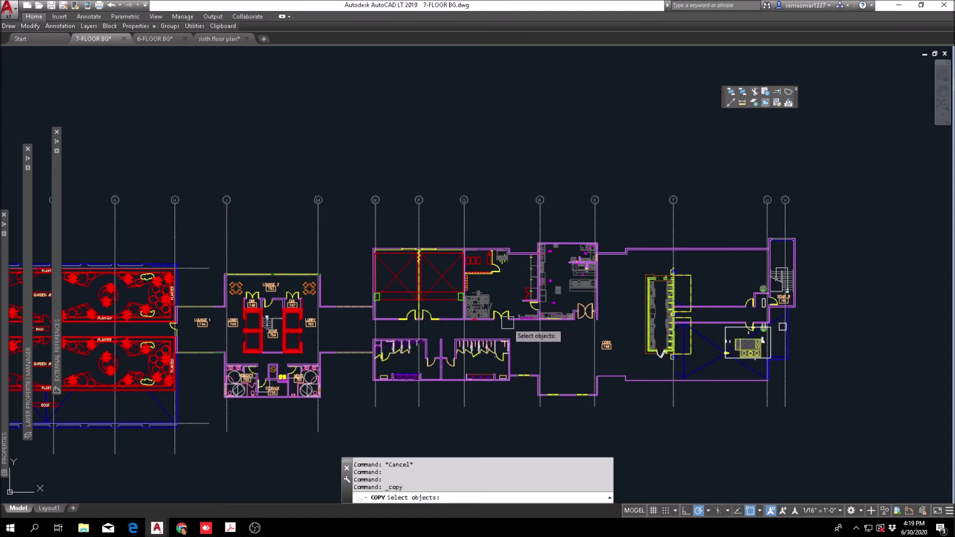
{"action": "scroll", "coordinate": [266, 288], "scroll_direction": "up", "scroll_amount": 8}
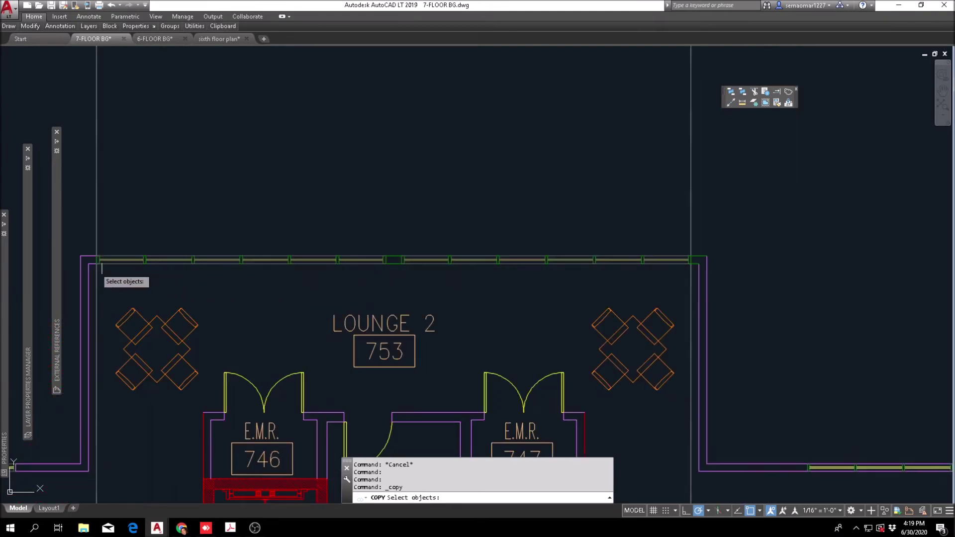
{"action": "scroll", "coordinate": [100, 269], "scroll_direction": "up", "scroll_amount": 6}
{"action": "scroll", "coordinate": [149, 259], "scroll_direction": "down", "scroll_amount": 6}
{"action": "left_click", "coordinate": [144, 258]}
{"action": "left_click", "coordinate": [441, 238]}
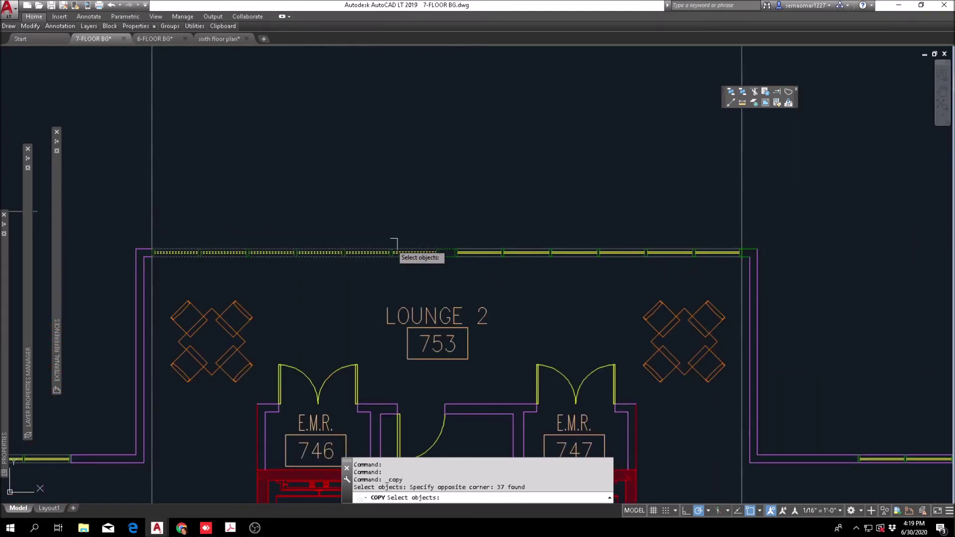
{"action": "scroll", "coordinate": [315, 263], "scroll_direction": "down", "scroll_amount": 4}
{"action": "key", "text": "Return"}
{"action": "left_click", "coordinate": [301, 260]}
{"action": "scroll", "coordinate": [502, 189], "scroll_direction": "down", "scroll_amount": 4}
{"action": "middle_click_drag", "start_coordinate": [642, 172], "coordinate": [452, 240]}
{"action": "scroll", "coordinate": [665, 269], "scroll_direction": "up", "scroll_amount": 6}
{"action": "middle_click_drag", "start_coordinate": [677, 263], "coordinate": [424, 305]}
{"action": "scroll", "coordinate": [424, 307], "scroll_direction": "up", "scroll_amount": 4}
{"action": "middle_click_drag", "start_coordinate": [583, 292], "coordinate": [195, 306]}
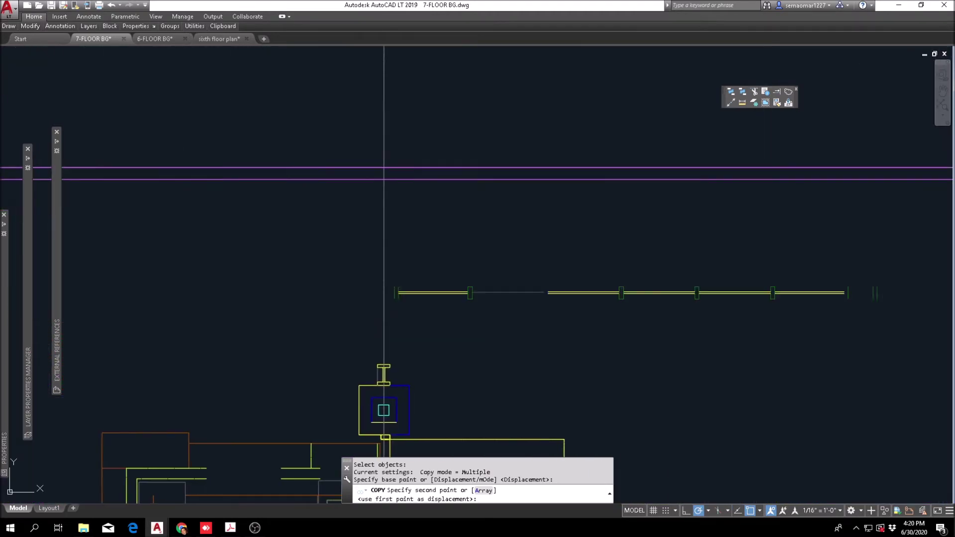
{"action": "left_click", "coordinate": [684, 300]}
{"action": "key", "text": "Escape"}
{"action": "key", "text": "Escape"}
Erase the yellow I-shaped column section above the square column on gridline T.
{"action": "scroll", "coordinate": [369, 378], "scroll_direction": "up", "scroll_amount": 2}
{"action": "scroll", "coordinate": [366, 392], "scroll_direction": "up", "scroll_amount": 6}
{"action": "type", "text": "e"}
{"action": "key", "text": "Return"}
{"action": "left_click", "coordinate": [385, 394]}
{"action": "left_click", "coordinate": [568, 197]}
{"action": "key", "text": "Return"}
{"action": "scroll", "coordinate": [452, 244], "scroll_direction": "down", "scroll_amount": 8}
{"action": "key", "text": "Escape"}
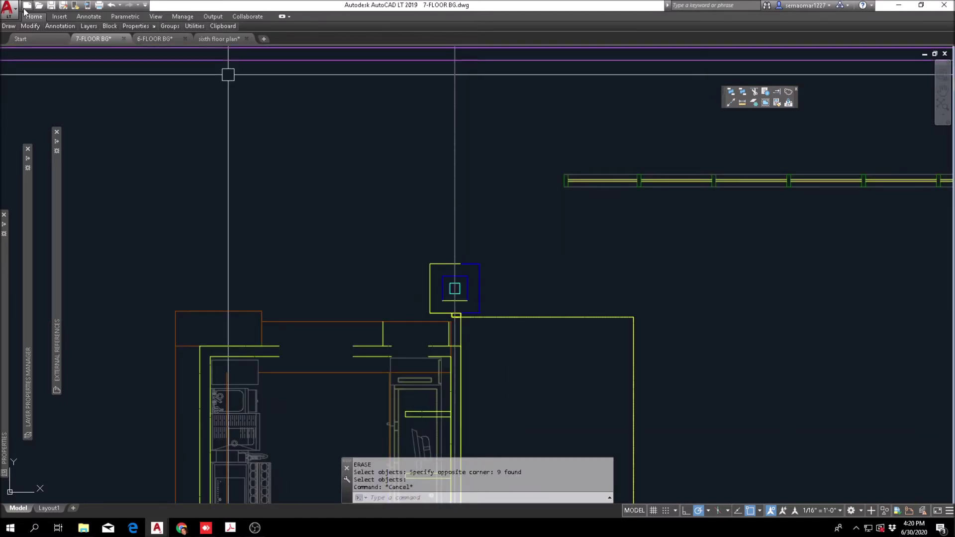
Copy the yellow double door west of gridline R into the open area below the exterior wall between gridlines S and T.
{"action": "key", "text": "Escape"}
{"action": "mouse_move", "coordinate": [32, 26]}
{"action": "key", "text": "Escape"}
{"action": "left_click", "coordinate": [35, 50]}
{"action": "scroll", "coordinate": [424, 263], "scroll_direction": "down", "scroll_amount": 5}
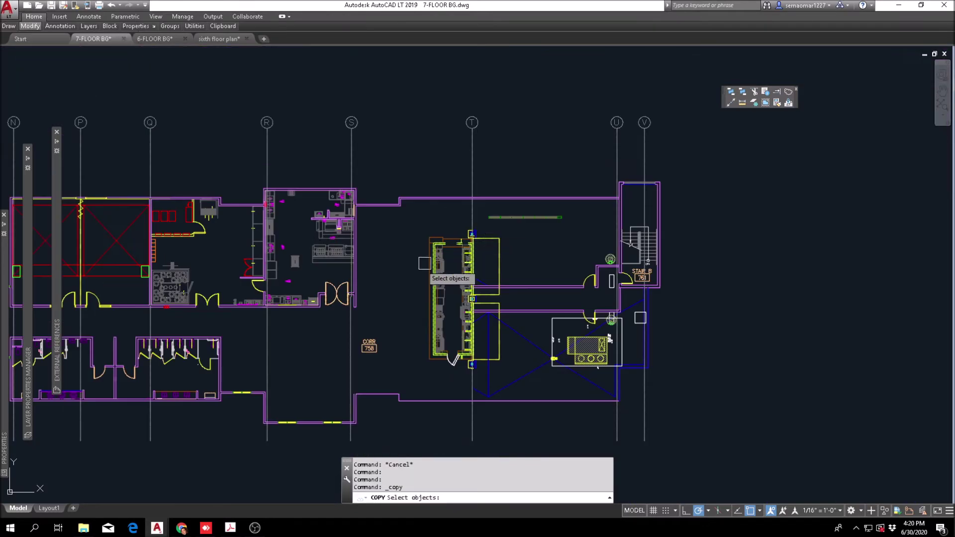
{"action": "scroll", "coordinate": [301, 306], "scroll_direction": "up", "scroll_amount": 3}
{"action": "left_click", "coordinate": [152, 294]}
{"action": "key", "text": "Return"}
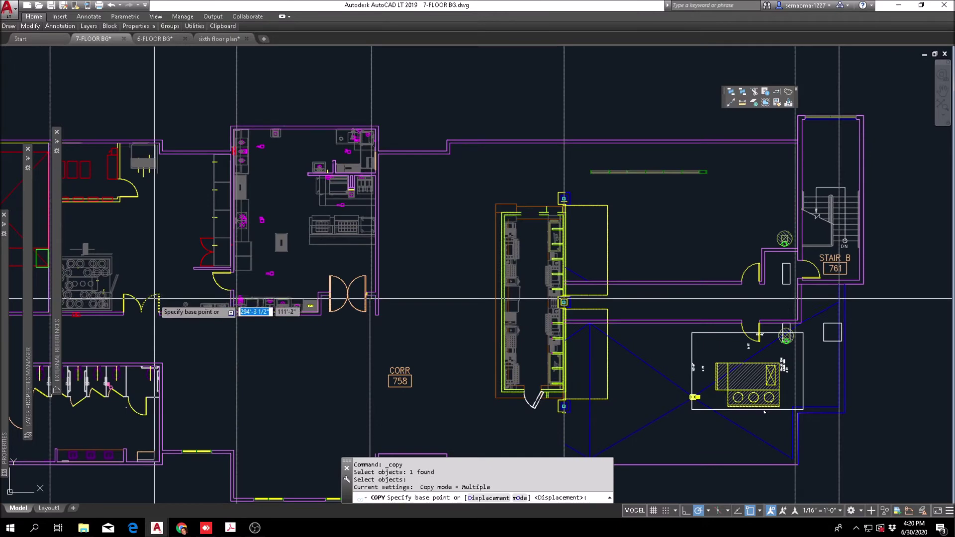
{"action": "left_click", "coordinate": [143, 302]}
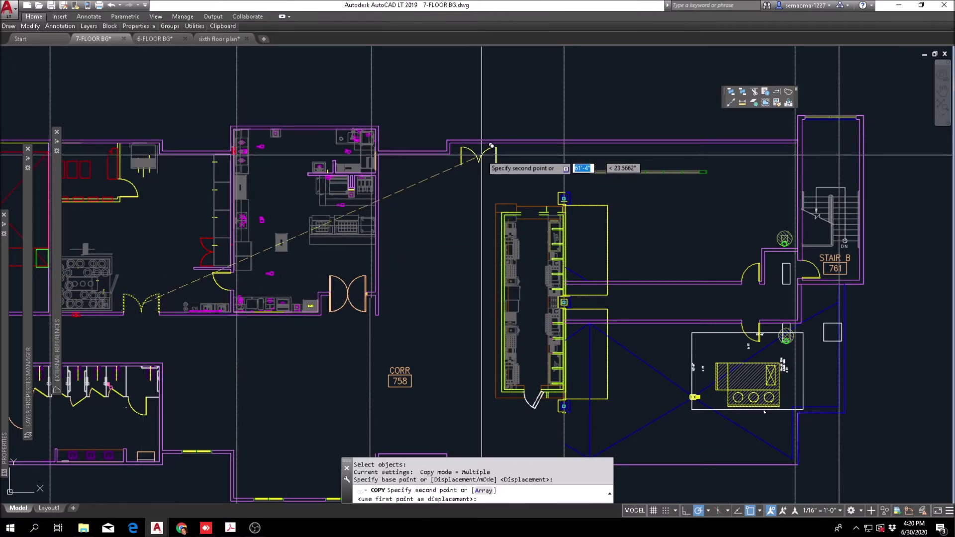
{"action": "scroll", "coordinate": [547, 164], "scroll_direction": "up", "scroll_amount": 4}
{"action": "key", "text": "Escape"}
Rotate the copied double door 90 degrees counterclockwise so its leaves lie horizontally and swing west.
{"action": "type", "text": "o"}
{"action": "key", "text": "space"}
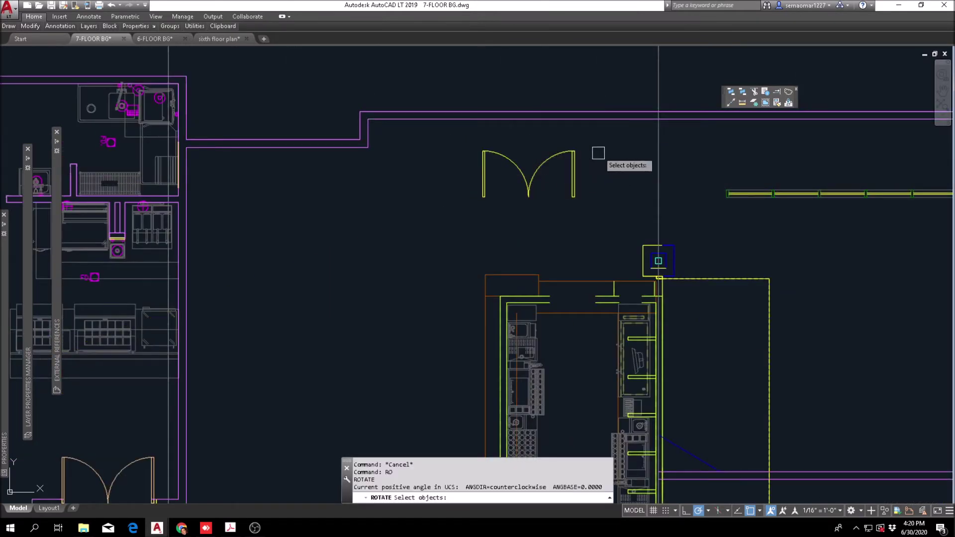
{"action": "left_click", "coordinate": [598, 153]}
{"action": "left_click", "coordinate": [514, 192]}
{"action": "scroll", "coordinate": [538, 202], "scroll_direction": "up", "scroll_amount": 2}
{"action": "key", "text": "space"}
{"action": "left_click", "coordinate": [533, 186]}
{"action": "left_click", "coordinate": [533, 168]}
{"action": "key", "text": "Escape"}
{"action": "scroll", "coordinate": [546, 201], "scroll_direction": "down", "scroll_amount": 2}
{"action": "middle_click_drag", "start_coordinate": [696, 207], "coordinate": [532, 226]}
{"action": "middle_click_drag", "start_coordinate": [638, 228], "coordinate": [594, 278]}
{"action": "key", "text": "Escape"}
{"action": "key", "text": "Escape"}
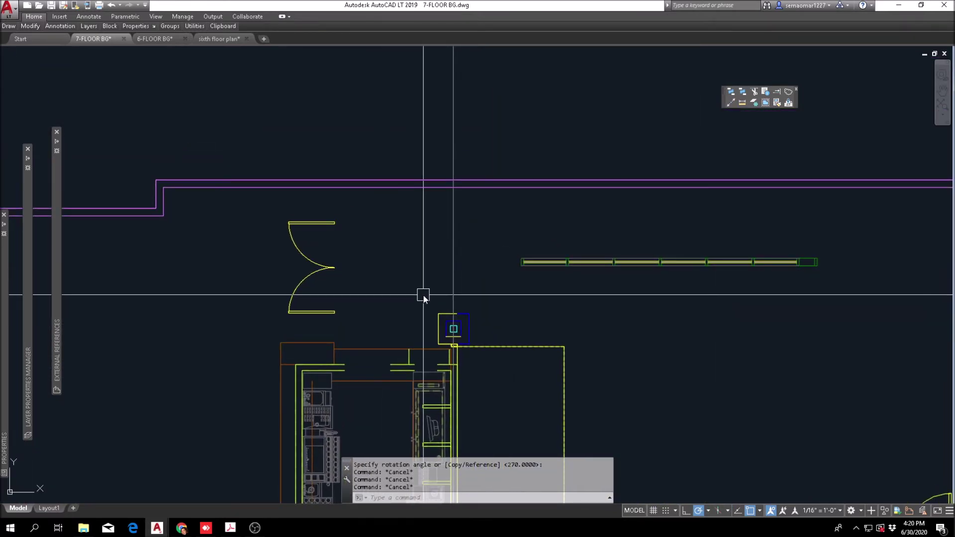
{"action": "type", "text": "L"}
{"action": "key", "text": "Return"}
{"action": "scroll", "coordinate": [452, 321], "scroll_direction": "up", "scroll_amount": 8}
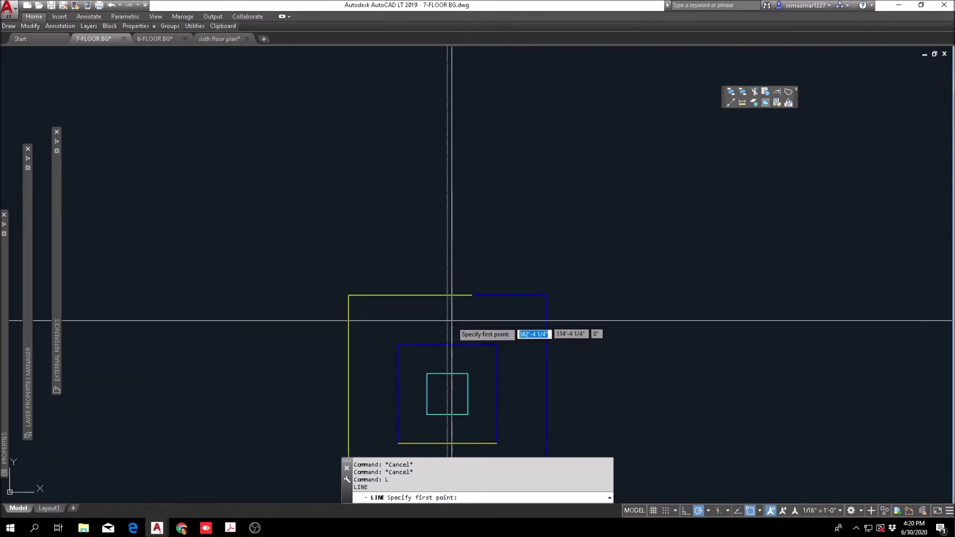
{"action": "key", "text": "Escape"}
{"action": "key", "text": "Escape"}
Match the nested squares of the upper column on gridline T to the purple exterior wall's properties.
{"action": "left_click", "coordinate": [778, 103]}
{"action": "scroll", "coordinate": [557, 199], "scroll_direction": "down", "scroll_amount": 5}
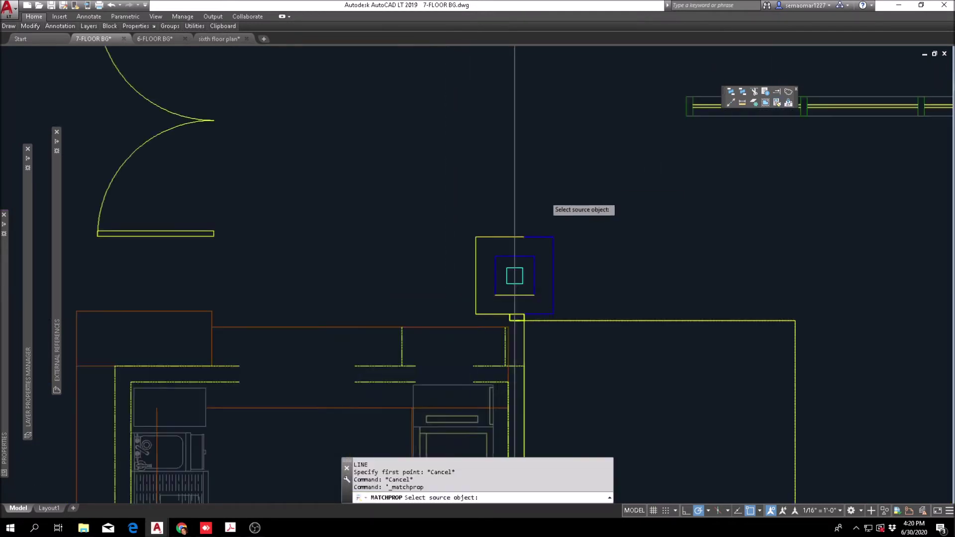
{"action": "left_click", "coordinate": [476, 123]}
{"action": "scroll", "coordinate": [572, 222], "scroll_direction": "up", "scroll_amount": 3}
{"action": "scroll", "coordinate": [432, 249], "scroll_direction": "up", "scroll_amount": 4}
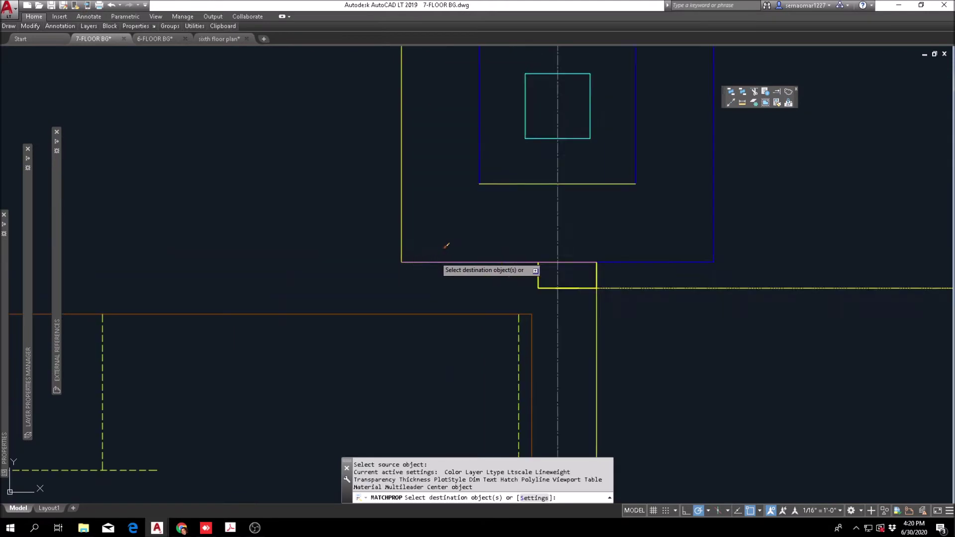
{"action": "left_click", "coordinate": [373, 273]}
{"action": "scroll", "coordinate": [426, 234], "scroll_direction": "down", "scroll_amount": 8}
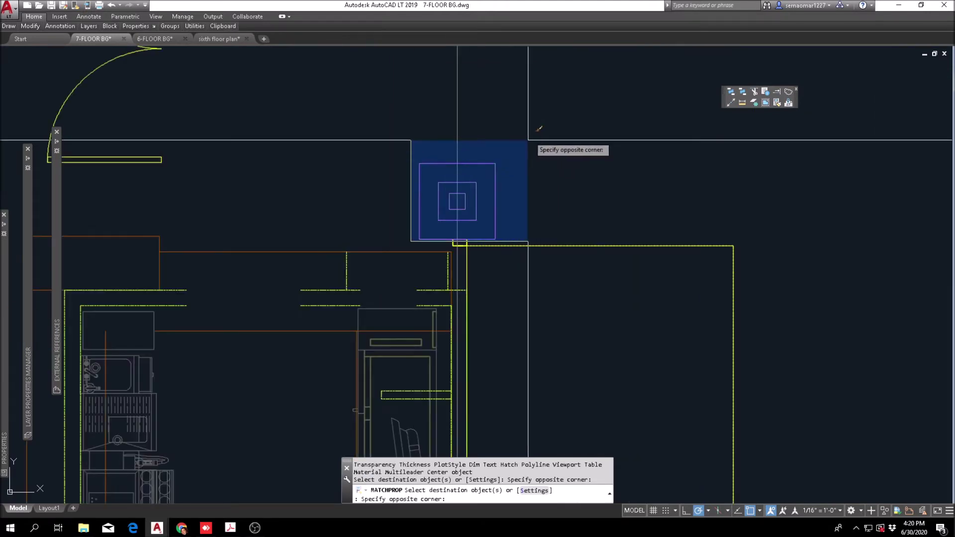
{"action": "left_click", "coordinate": [528, 142]}
{"action": "middle_click_drag", "start_coordinate": [516, 174], "coordinate": [523, 289]}
{"action": "key", "text": "Escape"}
{"action": "key", "text": "Escape"}
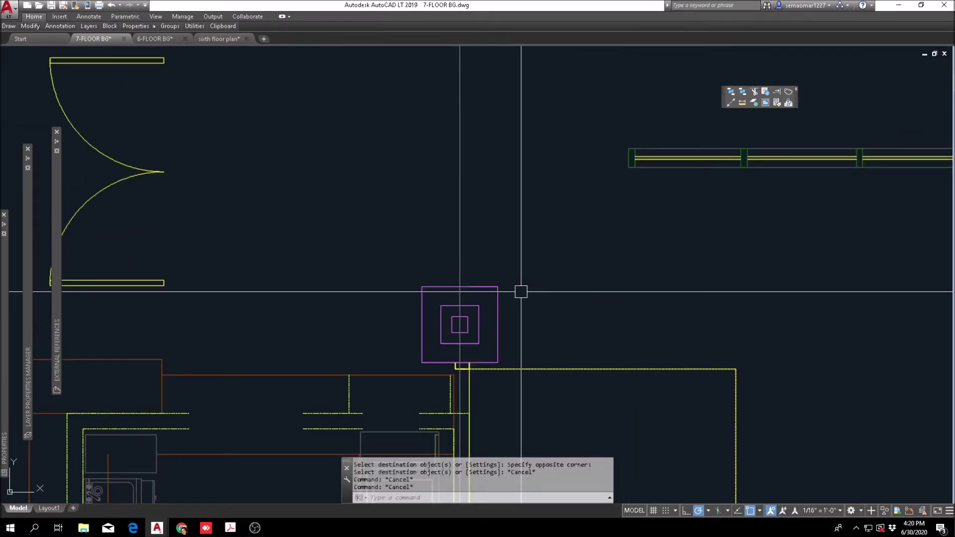
{"action": "type", "text": "l"}
{"action": "key", "text": "Return"}
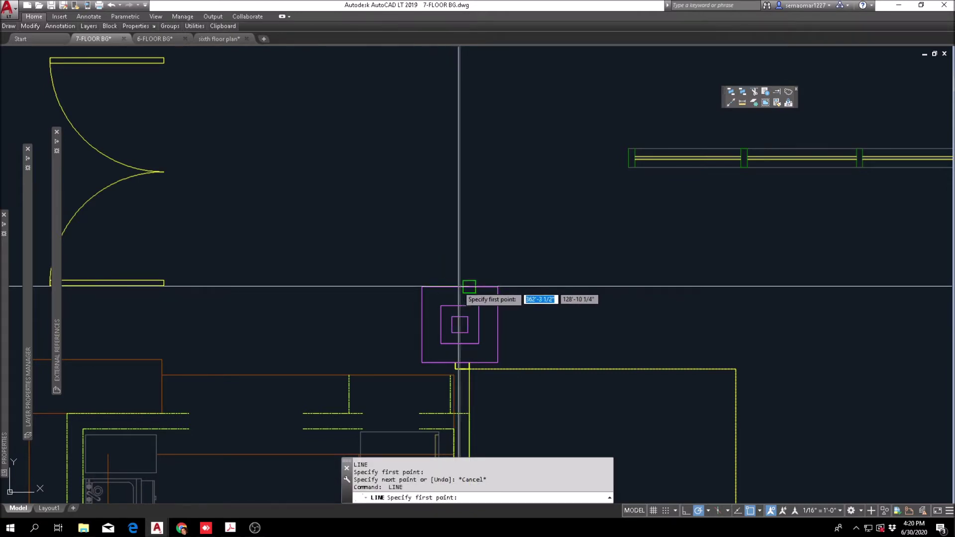
{"action": "key", "text": "Escape"}
{"action": "key", "text": "Escape"}
Try to erase the east side of the column's outer square, and undo the erasure.
{"action": "scroll", "coordinate": [456, 283], "scroll_direction": "up", "scroll_amount": 4}
{"action": "type", "text": "e"}
{"action": "key", "text": "Return"}
{"action": "left_click", "coordinate": [551, 299]}
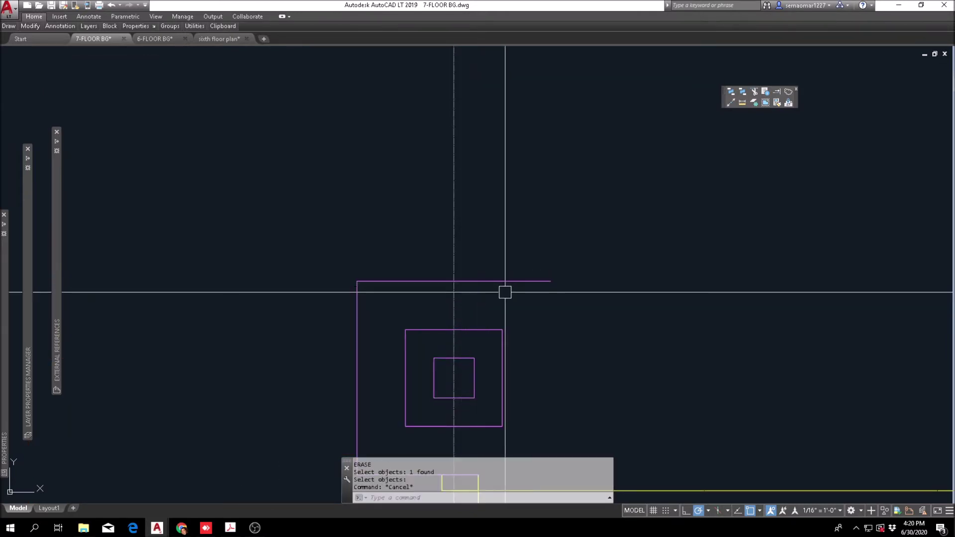
{"action": "key", "text": "Escape"}
{"action": "type", "text": "u"}
{"action": "key", "text": "Return"}
{"action": "key", "text": "Escape"}
Try to erase and trim the overlapping segments along the top edge of the column's outer square.
{"action": "type", "text": "e"}
{"action": "key", "text": "Return"}
{"action": "left_click", "coordinate": [416, 282]}
{"action": "key", "text": "Return"}
{"action": "key", "text": "Return"}
{"action": "left_click", "coordinate": [527, 283]}
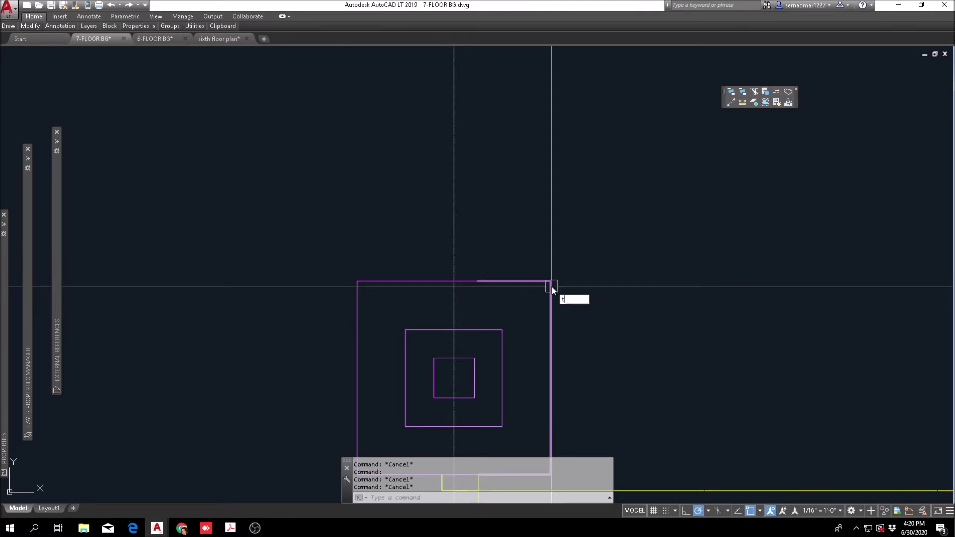
{"action": "type", "text": "r"}
{"action": "key", "text": "Return"}
{"action": "left_click", "coordinate": [584, 271]}
{"action": "left_click", "coordinate": [400, 311]}
{"action": "key", "text": "Return"}
{"action": "left_click", "coordinate": [512, 281]}
{"action": "left_click", "coordinate": [515, 281]}
{"action": "key", "text": "Escape"}
Erase the overlapping outline piece at the outer square's northeast corner and stretch the remaining top edge to that corner.
{"action": "left_click", "coordinate": [516, 282]}
{"action": "type", "text": "e"}
{"action": "key", "text": "space"}
{"action": "left_click", "coordinate": [527, 284]}
{"action": "key", "text": "space"}
{"action": "key", "text": "Escape"}
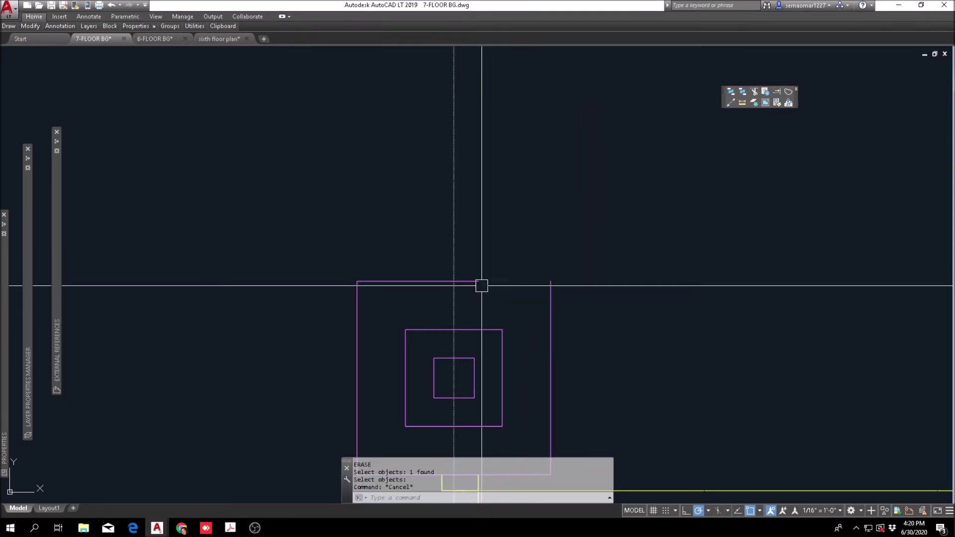
{"action": "left_click", "coordinate": [478, 282]}
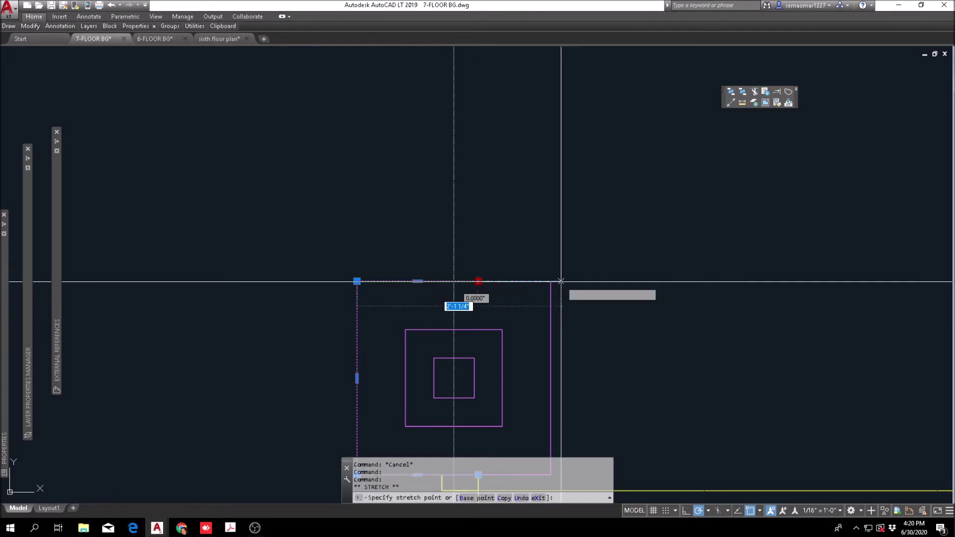
{"action": "left_click", "coordinate": [549, 282]}
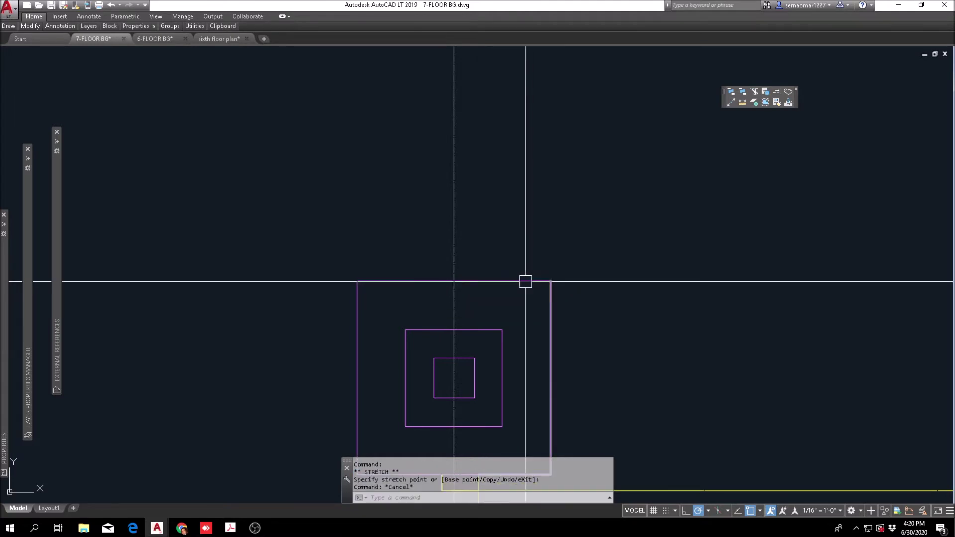
Draw a vertical line from the top midpoint of the column's outer square up to the exterior wall's inner face.
{"action": "key", "text": "Escape"}
{"action": "type", "text": "l"}
{"action": "key", "text": "space"}
{"action": "left_click", "coordinate": [453, 283]}
{"action": "scroll", "coordinate": [484, 298], "scroll_direction": "down", "scroll_amount": 4}
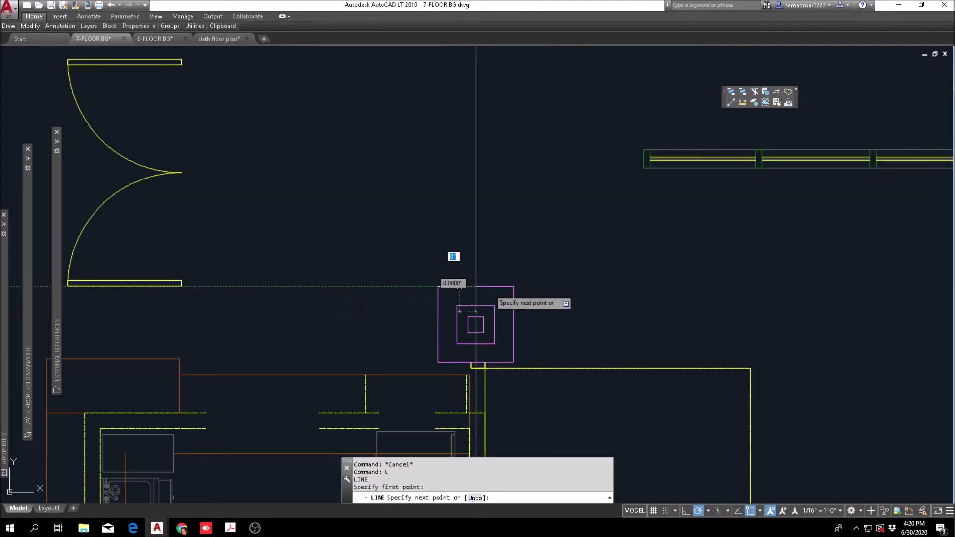
{"action": "scroll", "coordinate": [476, 287], "scroll_direction": "down", "scroll_amount": 4}
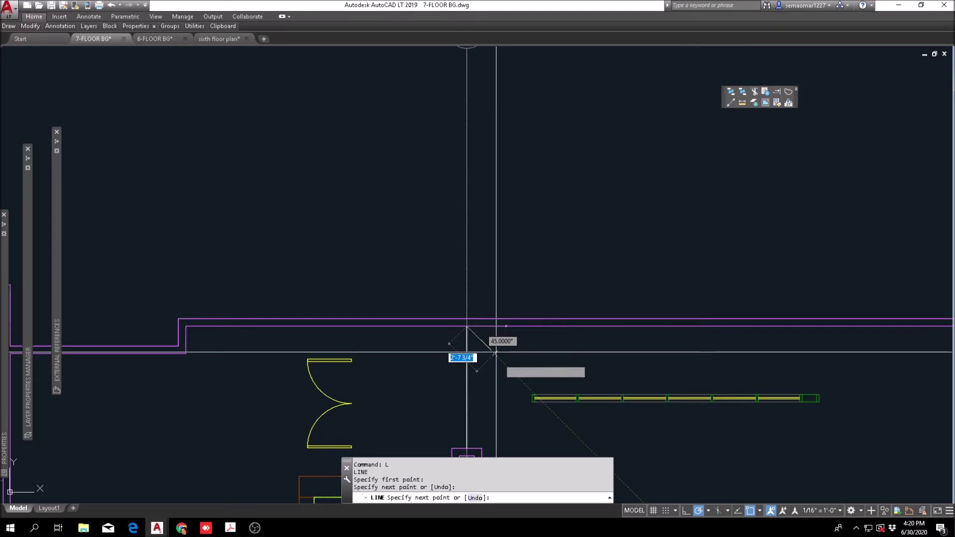
{"action": "key", "text": "Escape"}
{"action": "key", "text": "Escape"}
{"action": "key", "text": "Escape"}
{"action": "key", "text": "Escape"}
Offset the vertical line 3 inches to both sides and erase the original centre line.
{"action": "middle_click_drag", "start_coordinate": [473, 369], "coordinate": [473, 336]}
{"action": "scroll", "coordinate": [475, 321], "scroll_direction": "up", "scroll_amount": 2}
{"action": "type", "text": "o"}
{"action": "key", "text": "Return"}
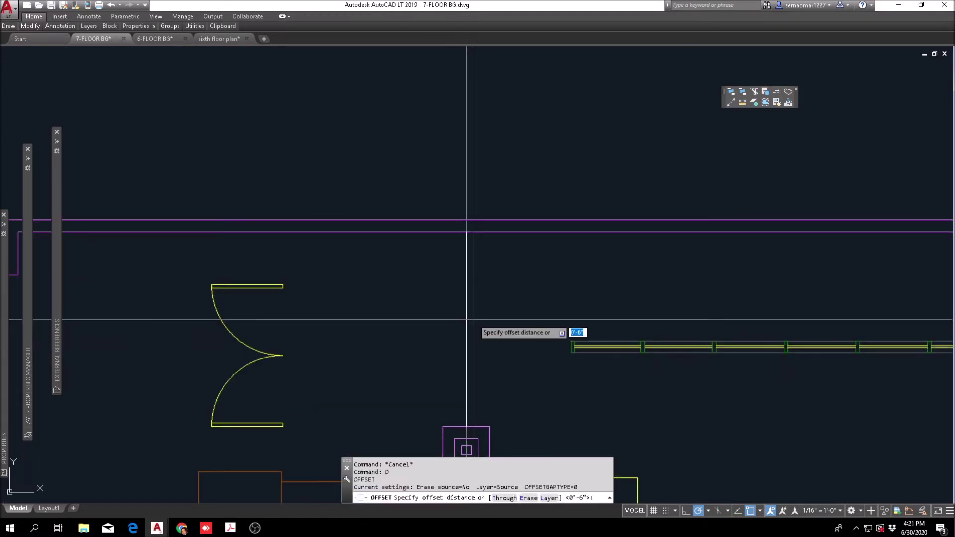
{"action": "type", "text": "3"}
{"action": "key", "text": "Return"}
{"action": "scroll", "coordinate": [452, 347], "scroll_direction": "up", "scroll_amount": 2}
{"action": "left_click", "coordinate": [472, 352]}
{"action": "left_click", "coordinate": [476, 343]}
{"action": "scroll", "coordinate": [472, 339], "scroll_direction": "up", "scroll_amount": 3}
{"action": "left_click", "coordinate": [471, 328]}
{"action": "left_click", "coordinate": [456, 322]}
{"action": "key", "text": "Escape"}
{"action": "type", "text": "e"}
{"action": "key", "text": "Return"}
{"action": "left_click", "coordinate": [470, 299]}
{"action": "scroll", "coordinate": [470, 299], "scroll_direction": "down", "scroll_amount": 5}
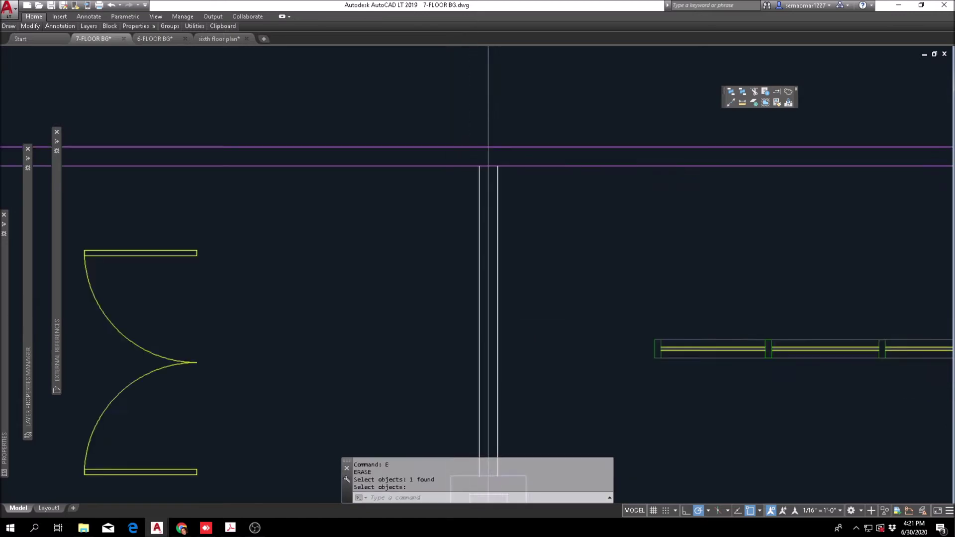
Match the two new partition lines above the column to the purple exterior wall's properties.
{"action": "left_click", "coordinate": [776, 103]}
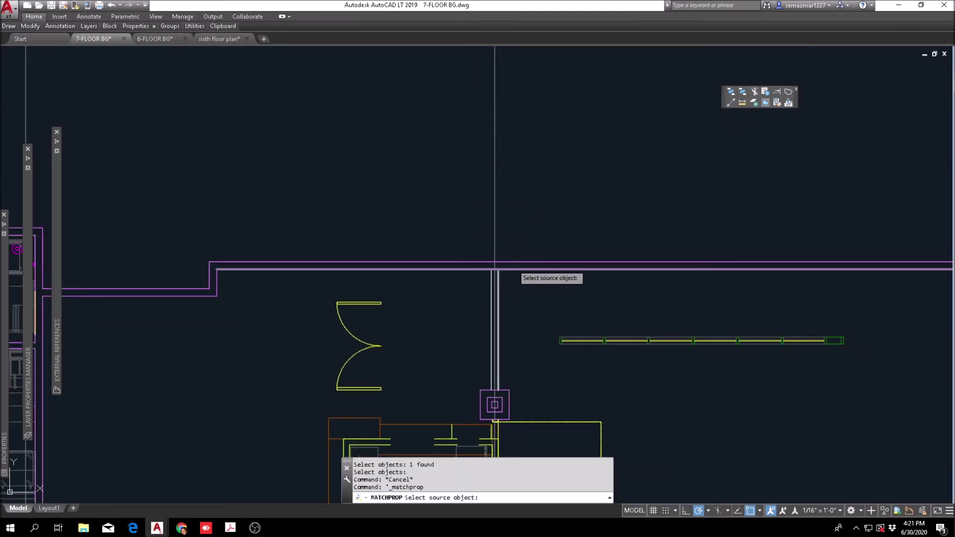
{"action": "left_click", "coordinate": [504, 269]}
{"action": "scroll", "coordinate": [503, 281], "scroll_direction": "up", "scroll_amount": 3}
{"action": "left_click", "coordinate": [475, 310]}
{"action": "key", "text": "Escape"}
{"action": "type", "text": "tr"}
{"action": "key", "text": "Return"}
{"action": "left_click", "coordinate": [534, 171]}
{"action": "left_click", "coordinate": [461, 266]}
{"action": "scroll", "coordinate": [464, 260], "scroll_direction": "up", "scroll_amount": 3}
{"action": "scroll", "coordinate": [487, 229], "scroll_direction": "down", "scroll_amount": 5}
{"action": "key", "text": "Escape"}
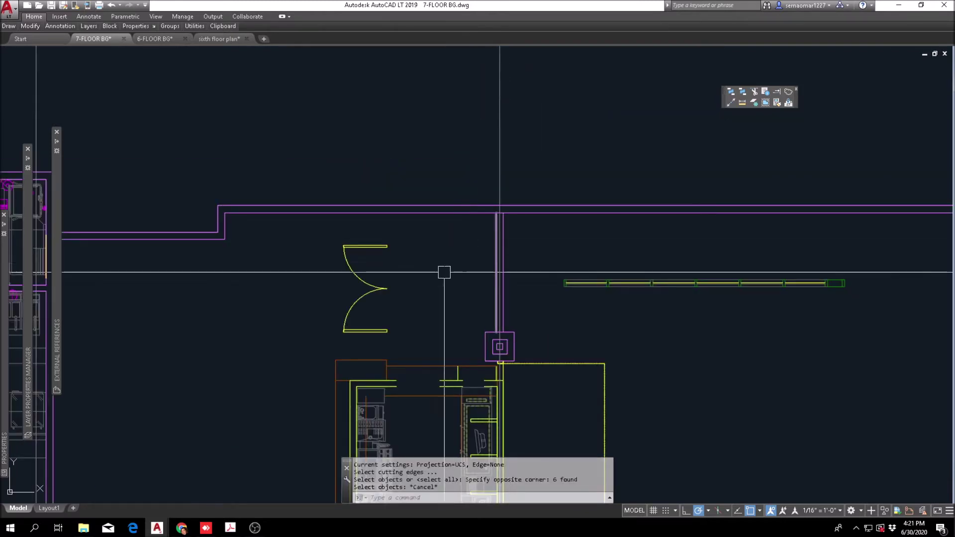
Move the rotated double door against the west face of the new partition wall on gridline T.
{"action": "scroll", "coordinate": [422, 268], "scroll_direction": "up", "scroll_amount": 2}
{"action": "type", "text": "m"}
{"action": "key", "text": "Return"}
{"action": "left_click", "coordinate": [376, 215]}
{"action": "left_click", "coordinate": [360, 378]}
{"action": "key", "text": "Return"}
{"action": "scroll", "coordinate": [354, 326], "scroll_direction": "up", "scroll_amount": 4}
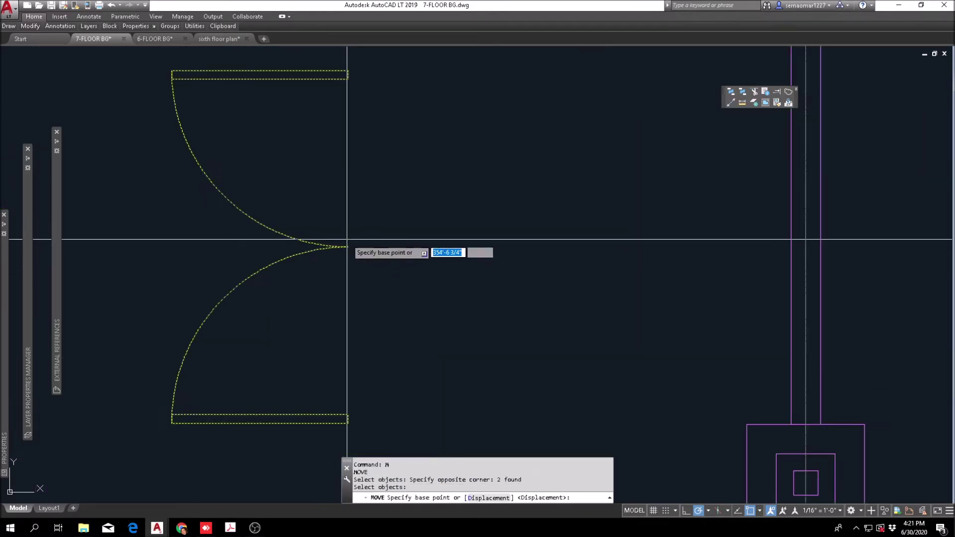
{"action": "left_click", "coordinate": [347, 247]}
{"action": "scroll", "coordinate": [647, 249], "scroll_direction": "down", "scroll_amount": 4}
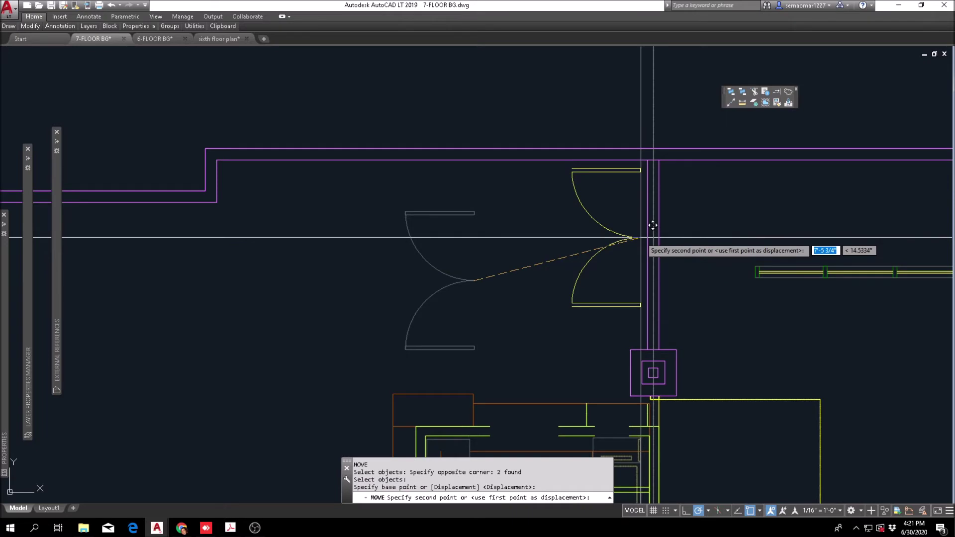
{"action": "left_click", "coordinate": [650, 255]}
{"action": "scroll", "coordinate": [514, 278], "scroll_direction": "down", "scroll_amount": 1}
{"action": "scroll", "coordinate": [503, 348], "scroll_direction": "up", "scroll_amount": 2}
{"action": "key", "text": "Escape"}
{"action": "key", "text": "Escape"}
Erase the horizontal wall lines of the narrow corridor running from gridline T toward Stair B.
{"action": "scroll", "coordinate": [514, 318], "scroll_direction": "down", "scroll_amount": 4}
{"action": "scroll", "coordinate": [421, 208], "scroll_direction": "down", "scroll_amount": 5}
{"action": "scroll", "coordinate": [461, 296], "scroll_direction": "up", "scroll_amount": 1}
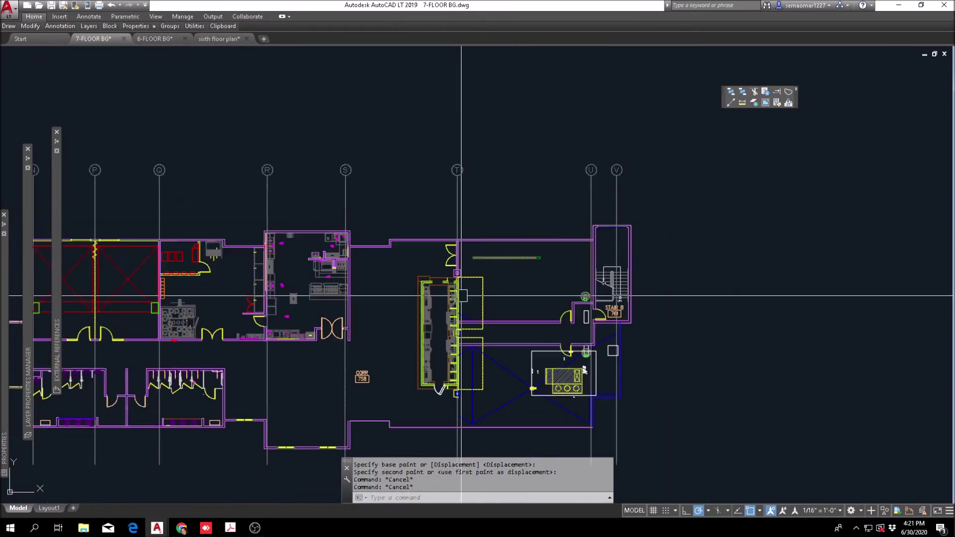
{"action": "scroll", "coordinate": [545, 337], "scroll_direction": "up", "scroll_amount": 3}
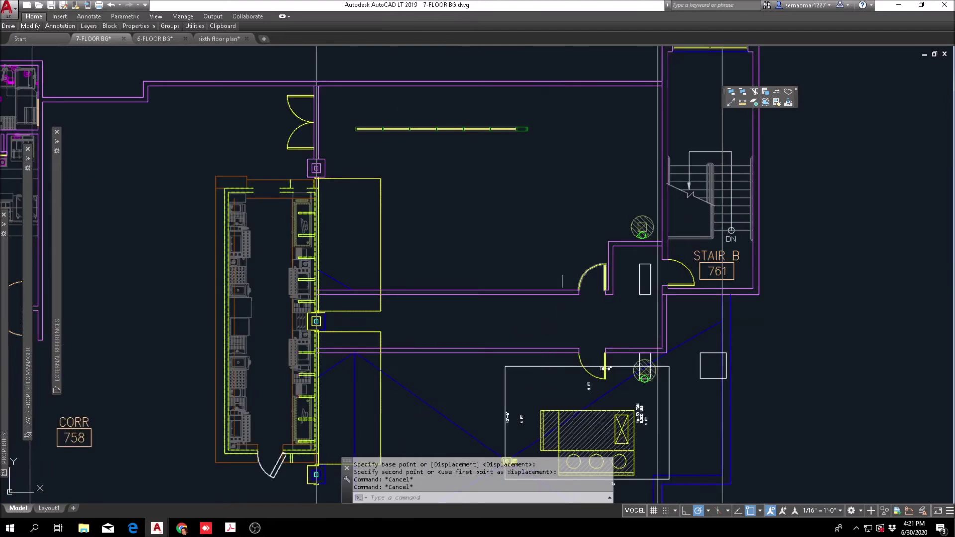
{"action": "key", "text": "Escape"}
{"action": "type", "text": "e"}
{"action": "left_click", "coordinate": [531, 270]}
{"action": "left_click", "coordinate": [502, 315]}
{"action": "key", "text": "space"}
{"action": "key", "text": "Escape"}
{"action": "type", "text": "e"}
{"action": "scroll", "coordinate": [439, 368], "scroll_direction": "up", "scroll_amount": 2}
{"action": "left_click", "coordinate": [457, 325]}
{"action": "left_click", "coordinate": [437, 337]}
{"action": "scroll", "coordinate": [685, 356], "scroll_direction": "up", "scroll_amount": 4}
Erase the two single doors and the remaining short corridor wall pieces beside gridline U.
{"action": "type", "text": "e"}
{"action": "left_click", "coordinate": [761, 345]}
{"action": "left_click", "coordinate": [540, 280]}
{"action": "scroll", "coordinate": [576, 298], "scroll_direction": "down", "scroll_amount": 4}
{"action": "scroll", "coordinate": [629, 208], "scroll_direction": "up", "scroll_amount": 2}
{"action": "left_click", "coordinate": [677, 151]}
{"action": "left_click", "coordinate": [536, 230]}
{"action": "middle_click_drag", "start_coordinate": [648, 175], "coordinate": [599, 284]}
{"action": "left_click", "coordinate": [634, 185]}
{"action": "left_click", "coordinate": [593, 235]}
{"action": "key", "text": "space"}
{"action": "scroll", "coordinate": [545, 239], "scroll_direction": "down", "scroll_amount": 8}
{"action": "key", "text": "Escape"}
{"action": "scroll", "coordinate": [507, 218], "scroll_direction": "up", "scroll_amount": 2}
{"action": "key", "text": "Escape"}
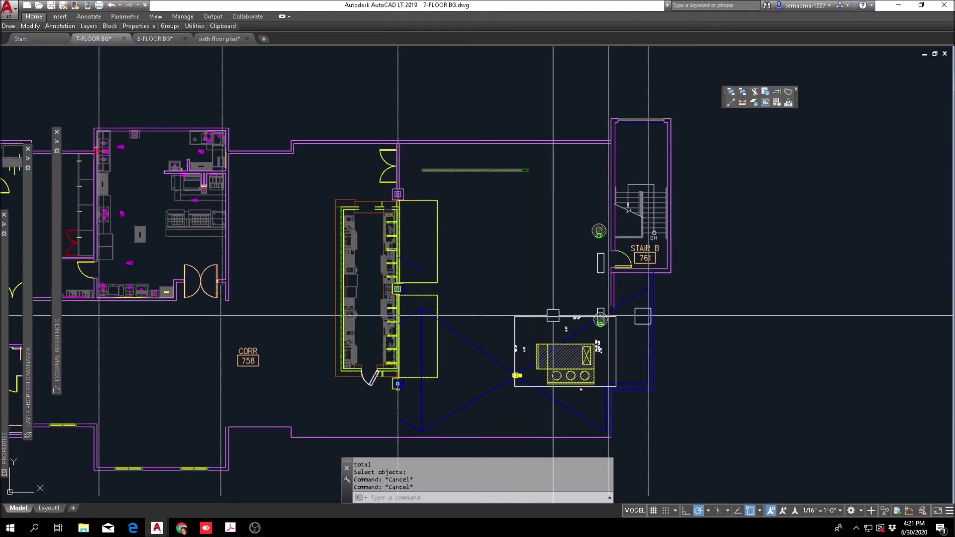
{"action": "middle_click_drag", "start_coordinate": [550, 320], "coordinate": [537, 328]}
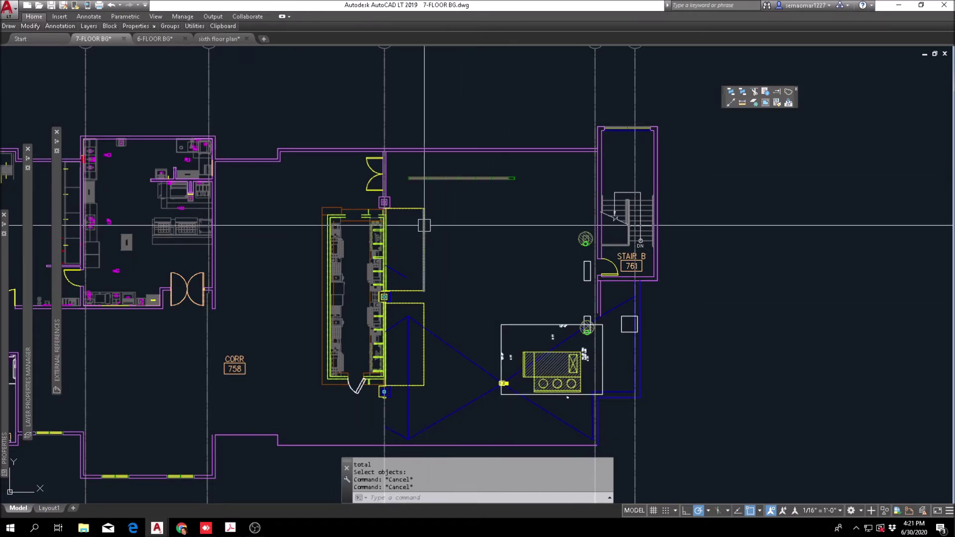
{"action": "middle_click_drag", "start_coordinate": [383, 279], "coordinate": [458, 206]}
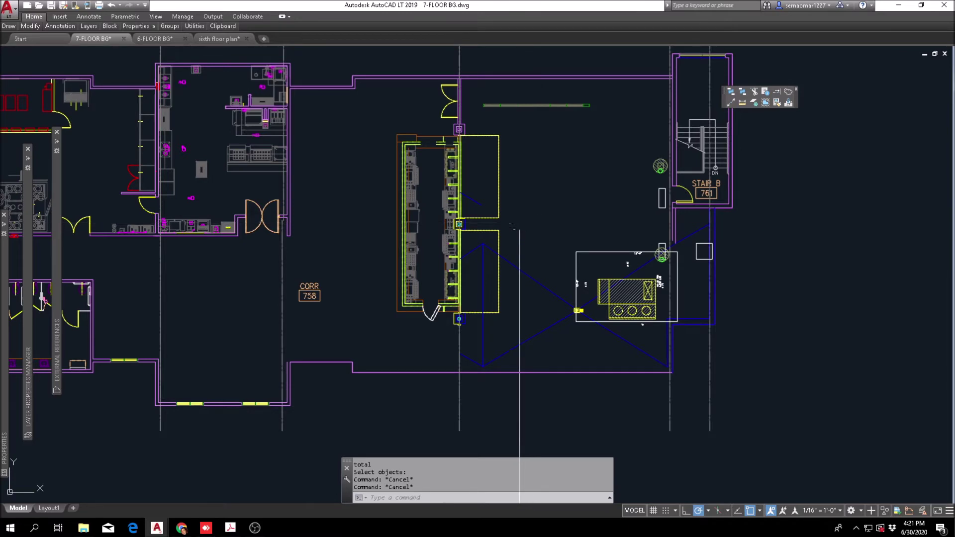
Erase the short blue diagonal line inside the upper yellow rectangle beside gridline T.
{"action": "scroll", "coordinate": [450, 262], "scroll_direction": "up", "scroll_amount": 4}
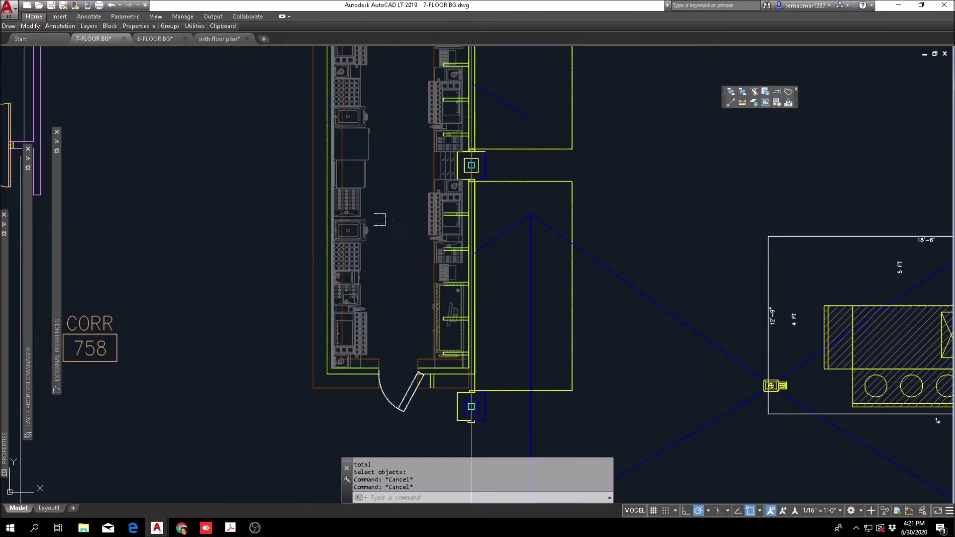
{"action": "scroll", "coordinate": [404, 223], "scroll_direction": "down", "scroll_amount": 1}
{"action": "middle_click_drag", "start_coordinate": [387, 201], "coordinate": [379, 282]}
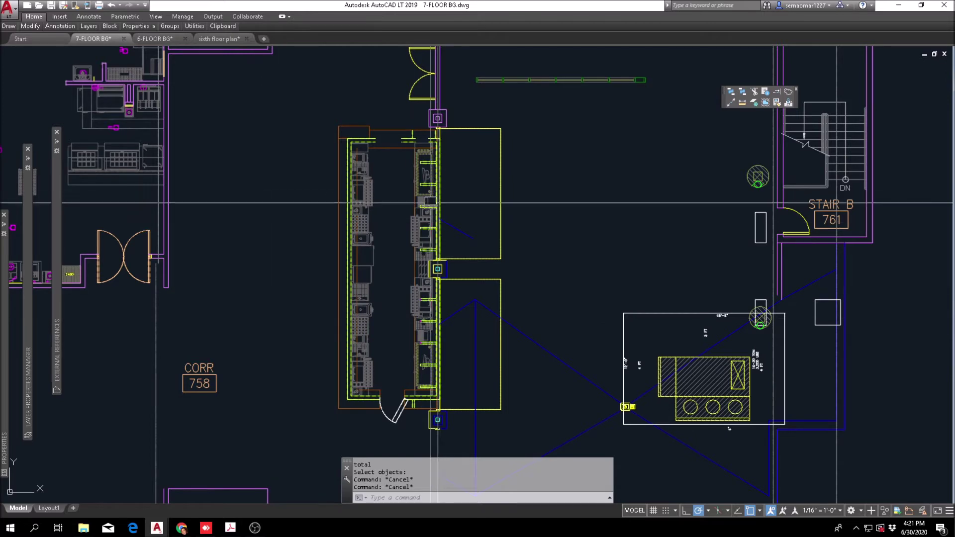
{"action": "scroll", "coordinate": [472, 273], "scroll_direction": "up", "scroll_amount": 3}
{"action": "middle_click_drag", "start_coordinate": [465, 277], "coordinate": [426, 323]}
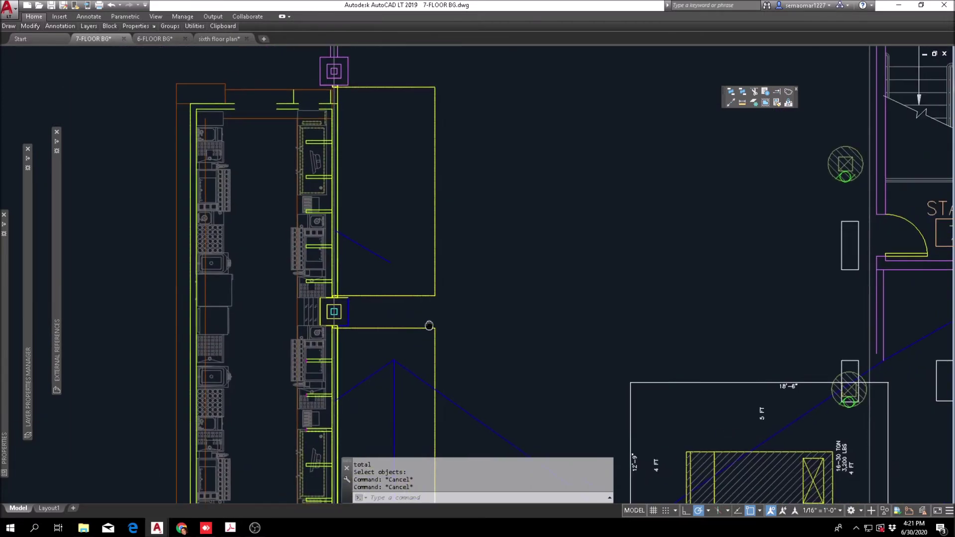
{"action": "left_click", "coordinate": [412, 294]}
{"action": "left_click", "coordinate": [412, 294]}
{"action": "key", "text": "Escape"}
{"action": "key", "text": "Escape"}
{"action": "type", "text": "e"}
{"action": "key", "text": "Return"}
{"action": "left_click", "coordinate": [379, 258]}
{"action": "key", "text": "Return"}
{"action": "scroll", "coordinate": [399, 237], "scroll_direction": "down", "scroll_amount": 3}
{"action": "key", "text": "Escape"}
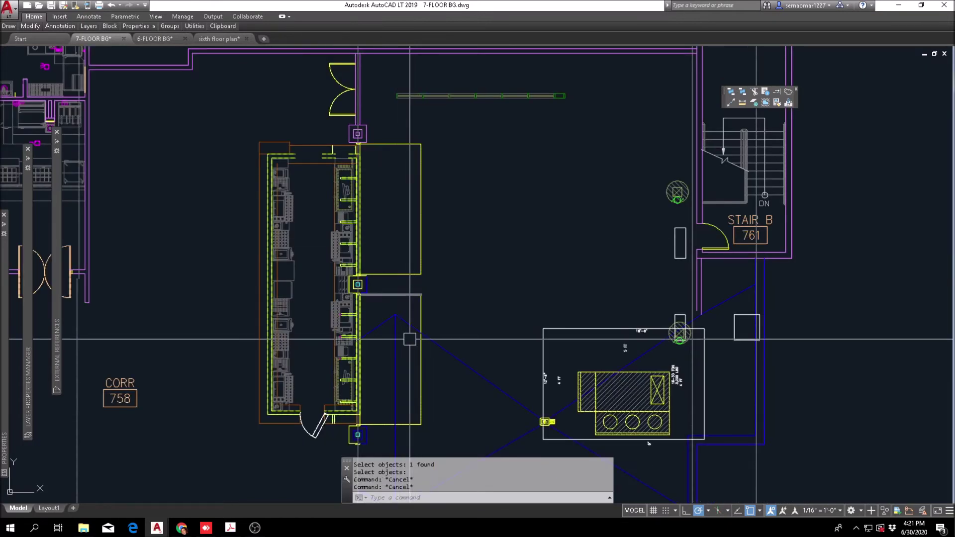
Erase the three blue lines meeting inside the lower yellow rectangle beside gridline T.
{"action": "scroll", "coordinate": [409, 334], "scroll_direction": "up", "scroll_amount": 4}
{"action": "type", "text": "e"}
{"action": "key", "text": "Return"}
{"action": "left_click", "coordinate": [399, 274]}
{"action": "left_click", "coordinate": [357, 317]}
{"action": "key", "text": "Return"}
{"action": "scroll", "coordinate": [368, 254], "scroll_direction": "down", "scroll_amount": 6}
{"action": "scroll", "coordinate": [367, 366], "scroll_direction": "up", "scroll_amount": 2}
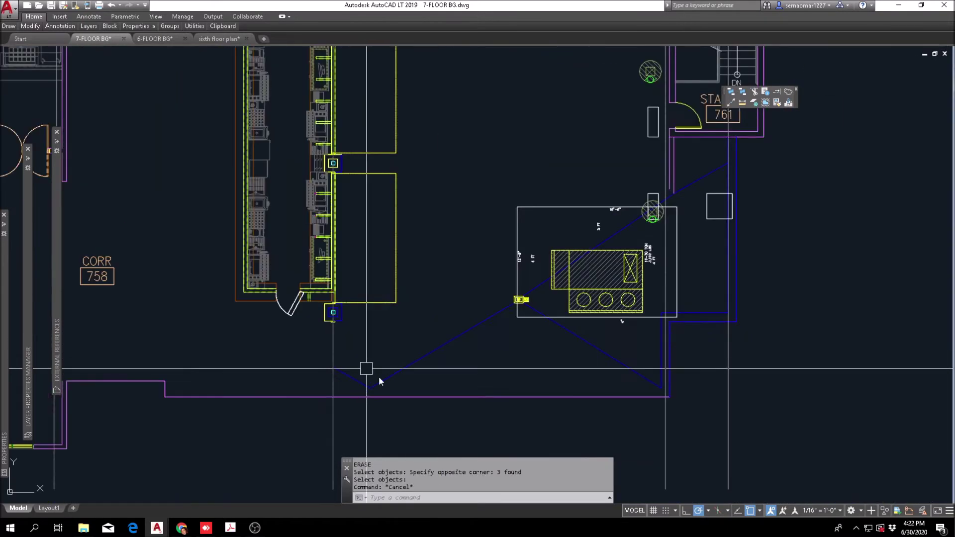
Erase the two remaining blue lines running from gridline T to the yellow symbol on the equipment rectangle.
{"action": "type", "text": "e"}
{"action": "key", "text": "Return"}
{"action": "left_click", "coordinate": [413, 364]}
{"action": "key", "text": "Escape"}
{"action": "scroll", "coordinate": [522, 315], "scroll_direction": "down", "scroll_amount": 3}
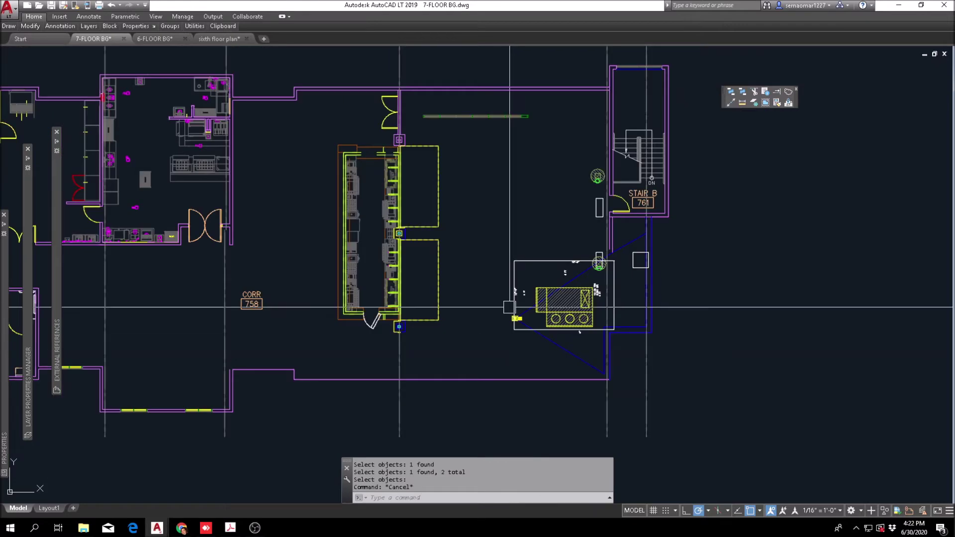
Draw two short lines across the partition wall on gridline T at the lower and upper edges of the double door.
{"action": "scroll", "coordinate": [375, 122], "scroll_direction": "up", "scroll_amount": 5}
{"action": "scroll", "coordinate": [387, 249], "scroll_direction": "down", "scroll_amount": 4}
{"action": "scroll", "coordinate": [393, 282], "scroll_direction": "up", "scroll_amount": 6}
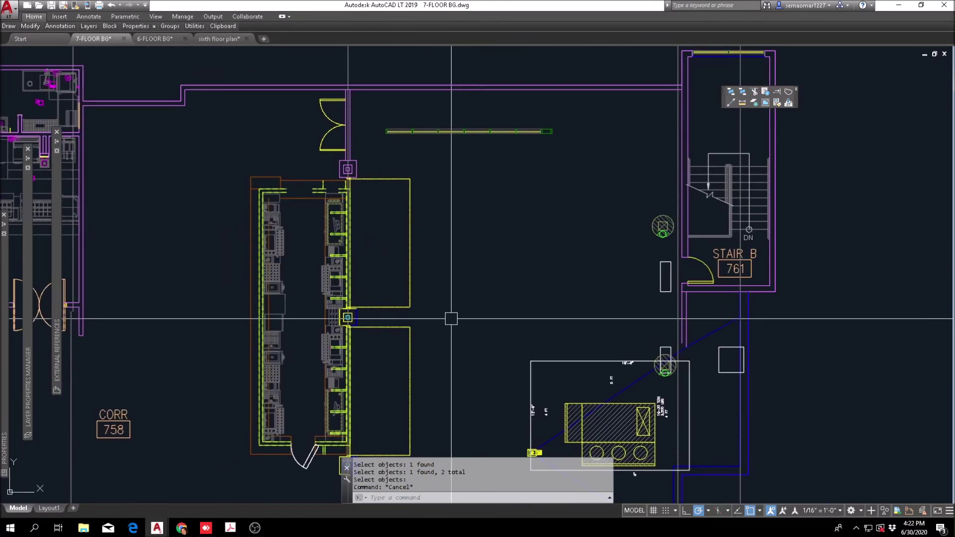
{"action": "key", "text": "Escape"}
{"action": "type", "text": "l"}
{"action": "key", "text": "Return"}
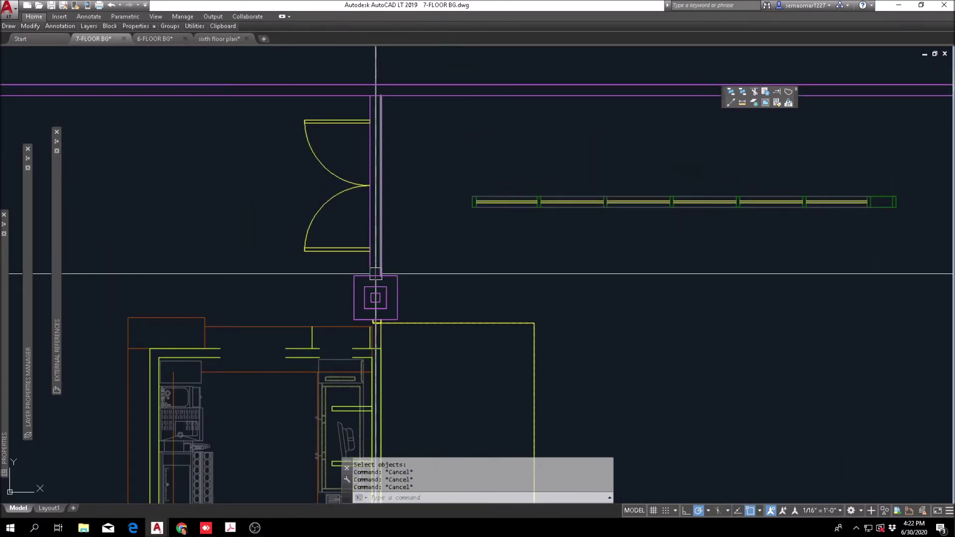
{"action": "scroll", "coordinate": [375, 260], "scroll_direction": "up", "scroll_amount": 4}
{"action": "left_click", "coordinate": [363, 239]}
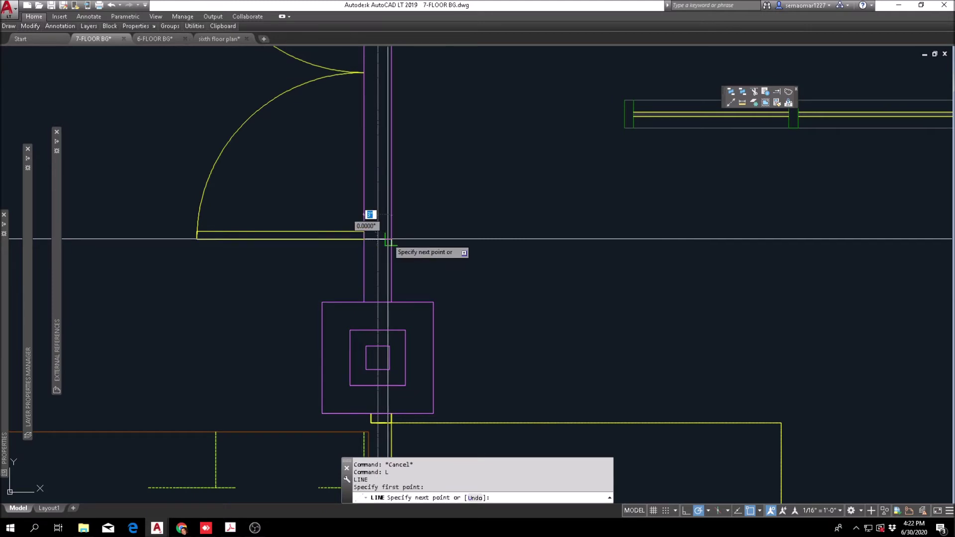
{"action": "scroll", "coordinate": [414, 239], "scroll_direction": "down", "scroll_amount": 3}
{"action": "key", "text": "Escape"}
{"action": "key", "text": "Escape"}
{"action": "scroll", "coordinate": [406, 118], "scroll_direction": "up", "scroll_amount": 5}
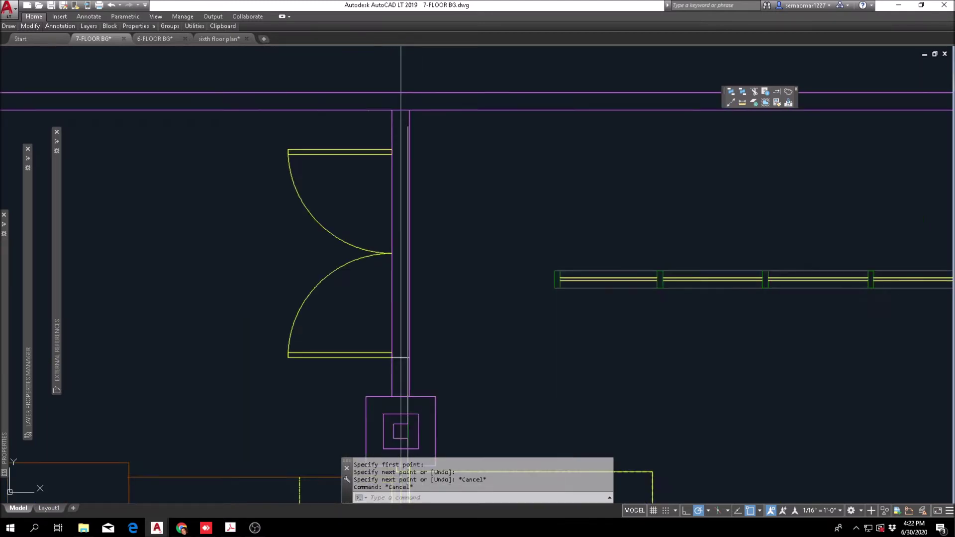
{"action": "key", "text": "Return"}
{"action": "left_click", "coordinate": [367, 195]}
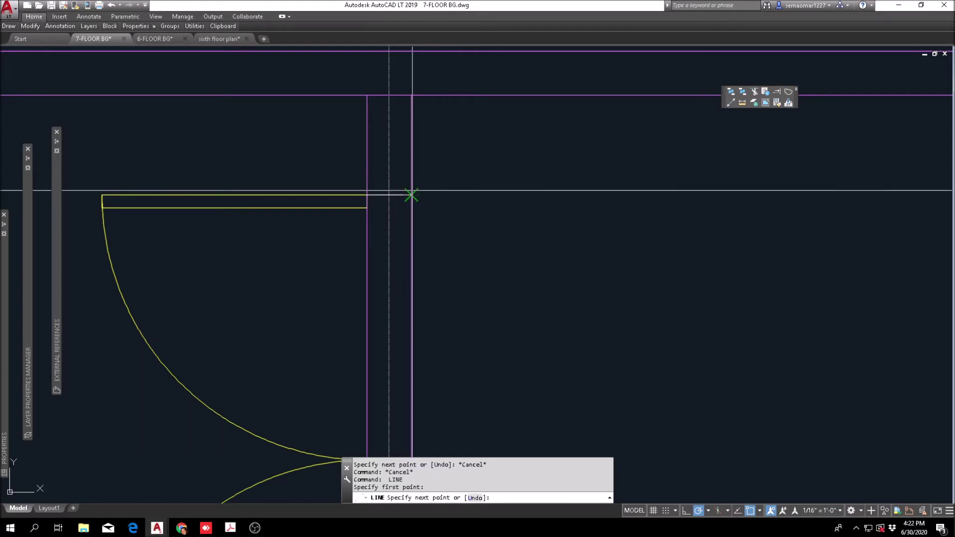
{"action": "scroll", "coordinate": [411, 197], "scroll_direction": "down", "scroll_amount": 5}
{"action": "key", "text": "Escape"}
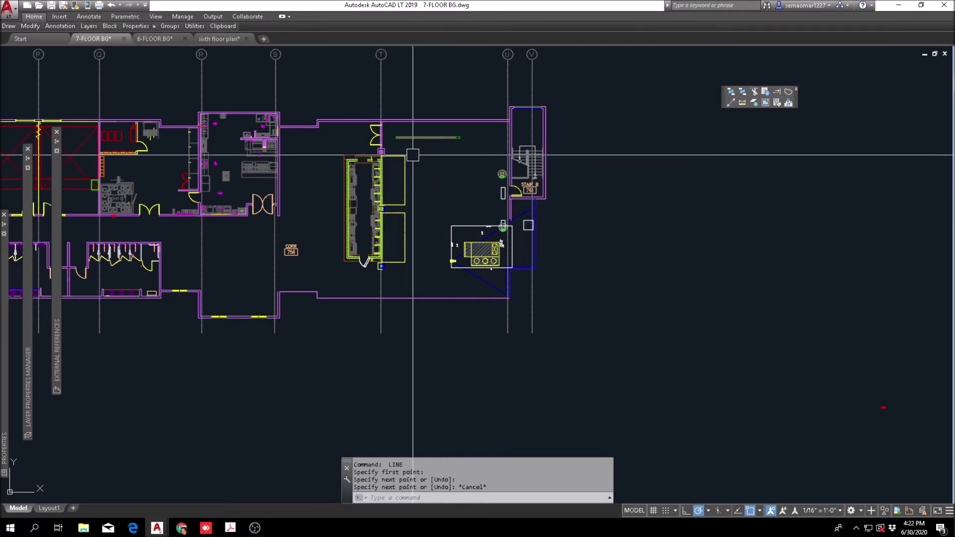
{"action": "scroll", "coordinate": [387, 136], "scroll_direction": "up", "scroll_amount": 6}
{"action": "key", "text": "Escape"}
{"action": "scroll", "coordinate": [367, 134], "scroll_direction": "up", "scroll_amount": 2}
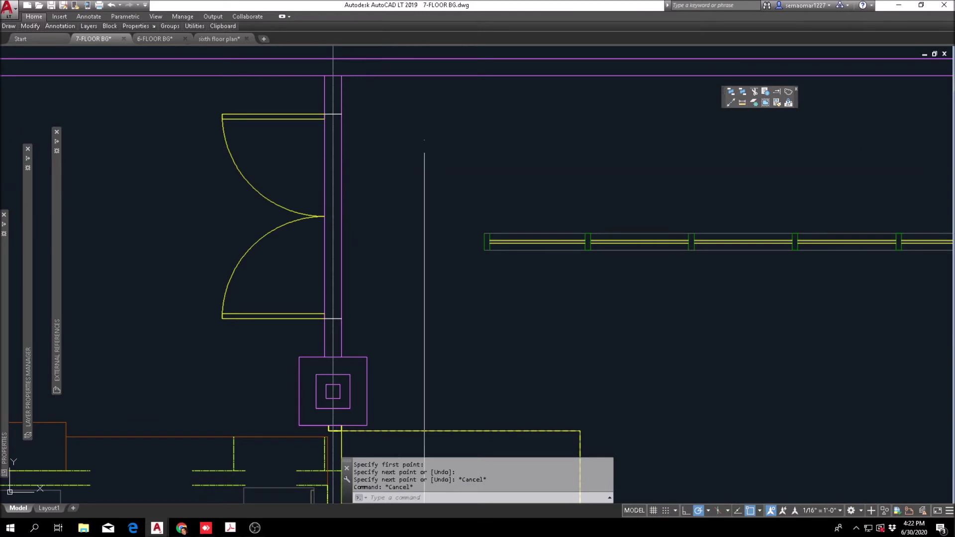
{"action": "left_click", "coordinate": [774, 103]}
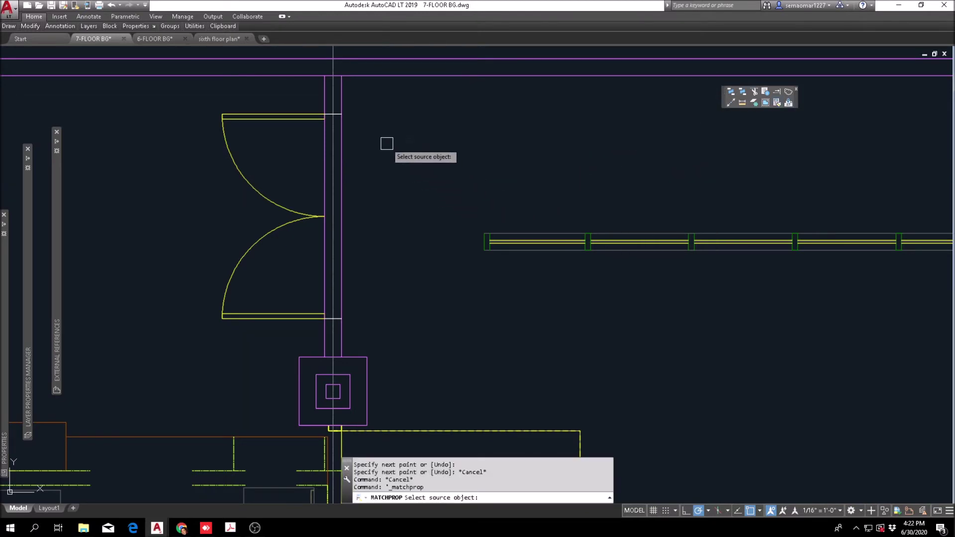
{"action": "scroll", "coordinate": [477, 237], "scroll_direction": "up", "scroll_amount": 4}
{"action": "left_click", "coordinate": [479, 236]}
{"action": "scroll", "coordinate": [479, 234], "scroll_direction": "down", "scroll_amount": 6}
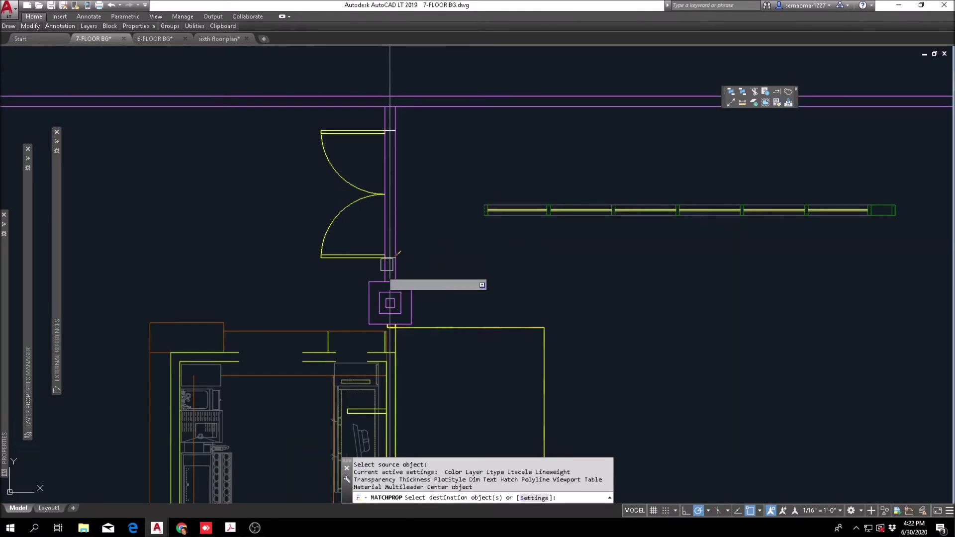
{"action": "key", "text": "Escape"}
Offset the lower door-opening line 2 inches downward and the column's top outline 2 inches upward.
{"action": "type", "text": "o"}
{"action": "key", "text": "Return"}
{"action": "type", "text": "2"}
{"action": "key", "text": "Return"}
{"action": "scroll", "coordinate": [351, 303], "scroll_direction": "up", "scroll_amount": 5}
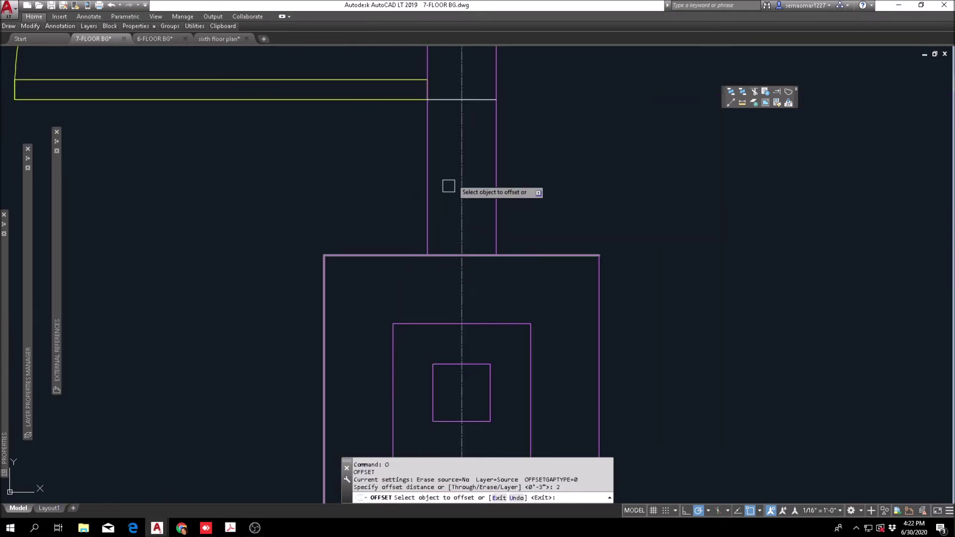
{"action": "left_click", "coordinate": [481, 101]}
{"action": "left_click", "coordinate": [477, 175]}
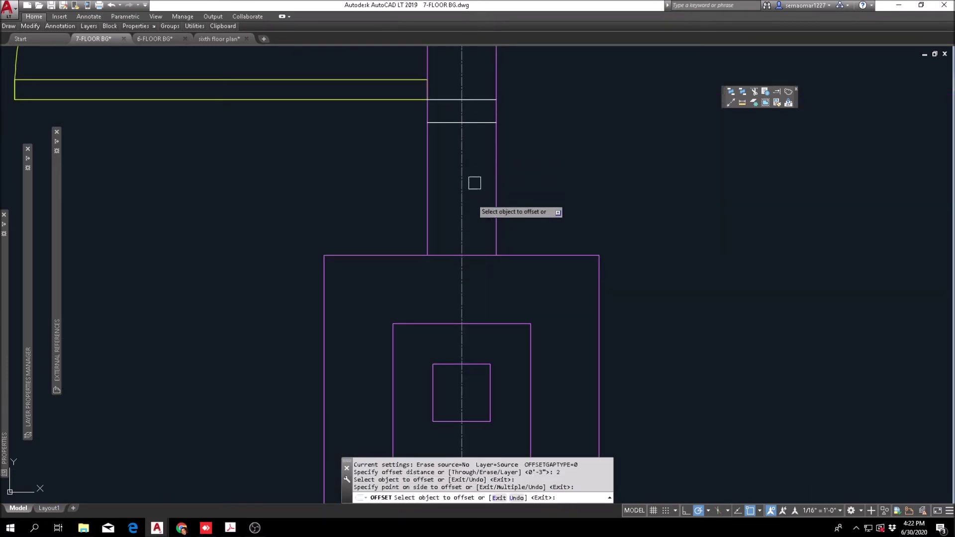
{"action": "left_click", "coordinate": [477, 251]}
{"action": "left_click", "coordinate": [475, 232]}
{"action": "key", "text": "Escape"}
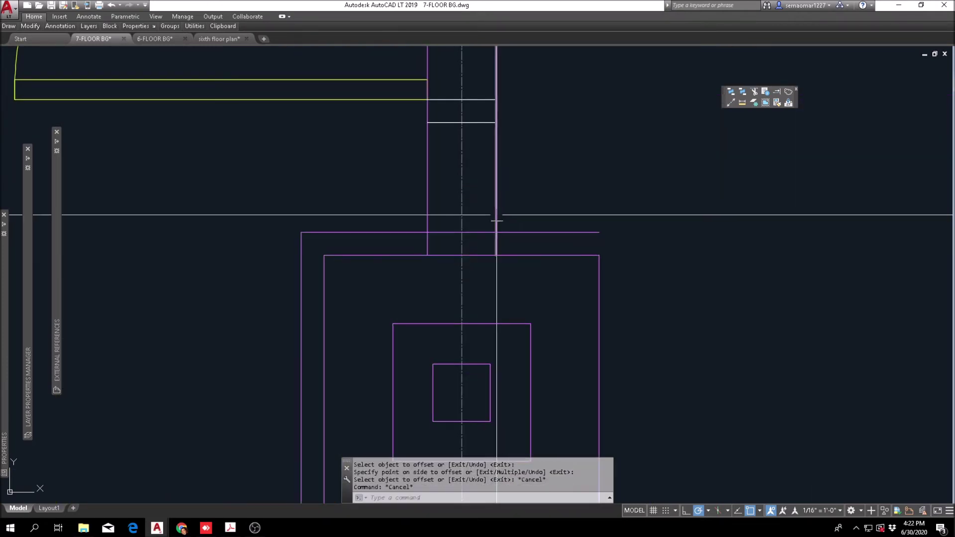
Trim the offset column outline to the two partition wall faces and erase its leftover vertical piece.
{"action": "scroll", "coordinate": [497, 213], "scroll_direction": "up", "scroll_amount": 2}
{"action": "type", "text": "tr"}
{"action": "key", "text": "Return"}
{"action": "left_click", "coordinate": [550, 215]}
{"action": "left_click", "coordinate": [337, 261]}
{"action": "key", "text": "Return"}
{"action": "left_click", "coordinate": [348, 241]}
{"action": "left_click", "coordinate": [525, 240]}
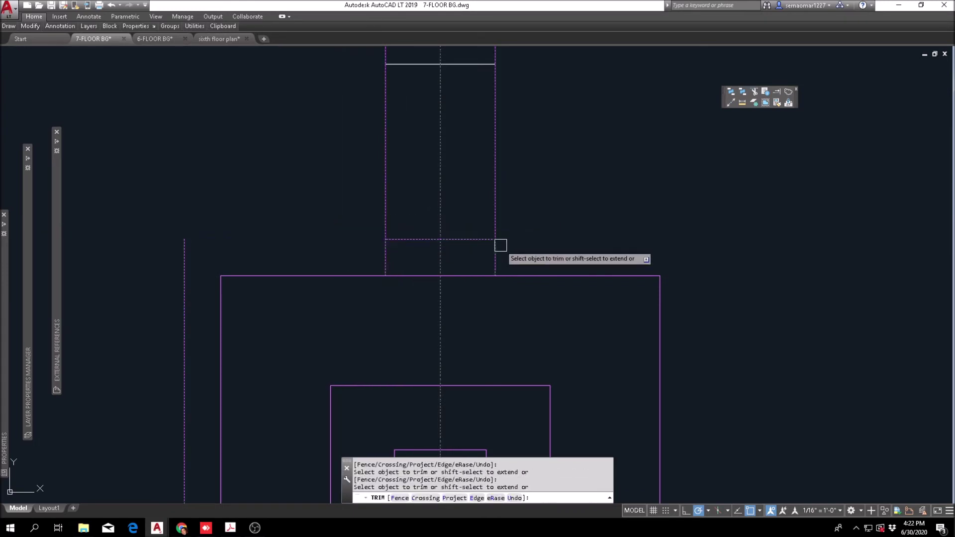
{"action": "key", "text": "Escape"}
{"action": "scroll", "coordinate": [282, 249], "scroll_direction": "down", "scroll_amount": 4}
{"action": "type", "text": "e"}
{"action": "key", "text": "Return"}
{"action": "left_click", "coordinate": [257, 245]}
{"action": "left_click", "coordinate": [240, 258]}
{"action": "key", "text": "Return"}
{"action": "key", "text": "Escape"}
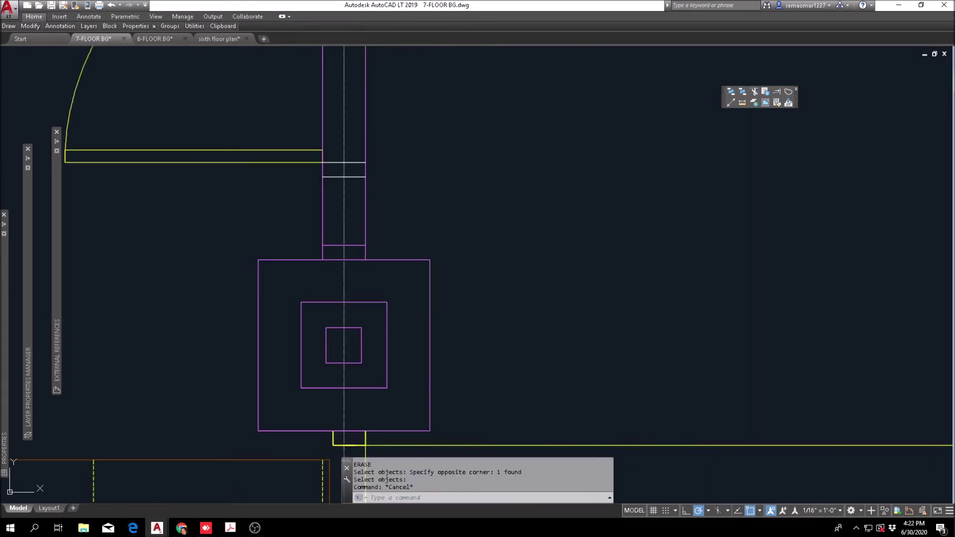
Match the three short lines across the wall below the double door to the green window frame's properties.
{"action": "left_click", "coordinate": [768, 105]}
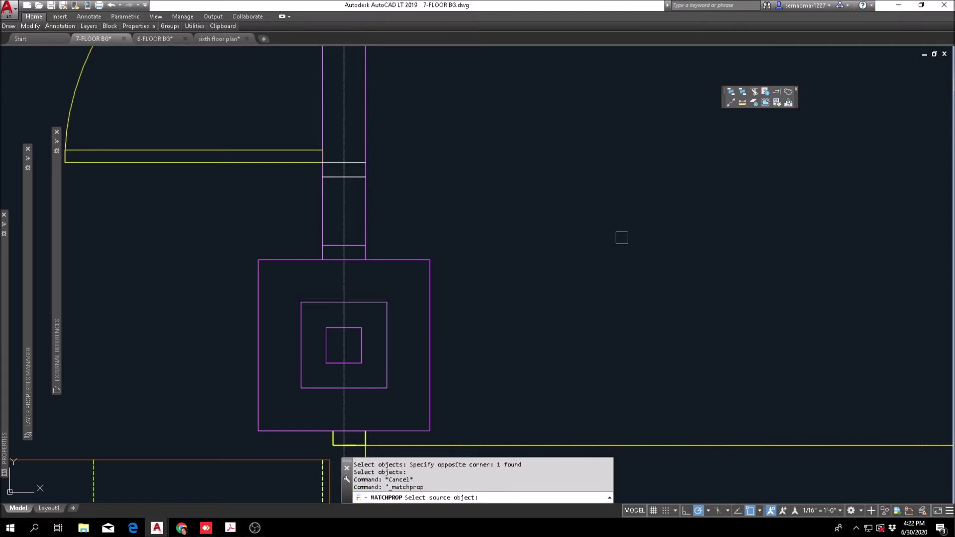
{"action": "scroll", "coordinate": [646, 218], "scroll_direction": "down", "scroll_amount": 5}
{"action": "scroll", "coordinate": [641, 204], "scroll_direction": "up", "scroll_amount": 5}
{"action": "left_click", "coordinate": [529, 203]}
{"action": "scroll", "coordinate": [521, 211], "scroll_direction": "down", "scroll_amount": 2}
{"action": "scroll", "coordinate": [367, 326], "scroll_direction": "up", "scroll_amount": 4}
{"action": "left_click", "coordinate": [341, 338]}
{"action": "scroll", "coordinate": [384, 317], "scroll_direction": "down", "scroll_amount": 2}
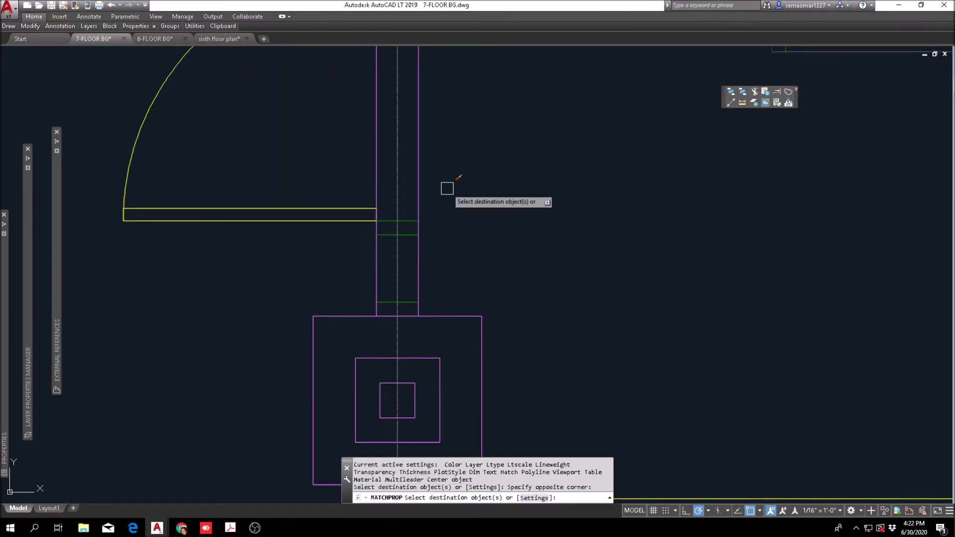
{"action": "key", "text": "Escape"}
Trim the partition wall faces out of the double door opening and between the green frame lines above the column.
{"action": "type", "text": "tr"}
{"action": "key", "text": "Return"}
{"action": "scroll", "coordinate": [405, 258], "scroll_direction": "up", "scroll_amount": 2}
{"action": "left_click", "coordinate": [412, 160]}
{"action": "left_click", "coordinate": [397, 251]}
{"action": "left_click", "coordinate": [386, 172]}
{"action": "scroll", "coordinate": [382, 174], "scroll_direction": "down", "scroll_amount": 2}
{"action": "key", "text": "Return"}
{"action": "left_click", "coordinate": [373, 131]}
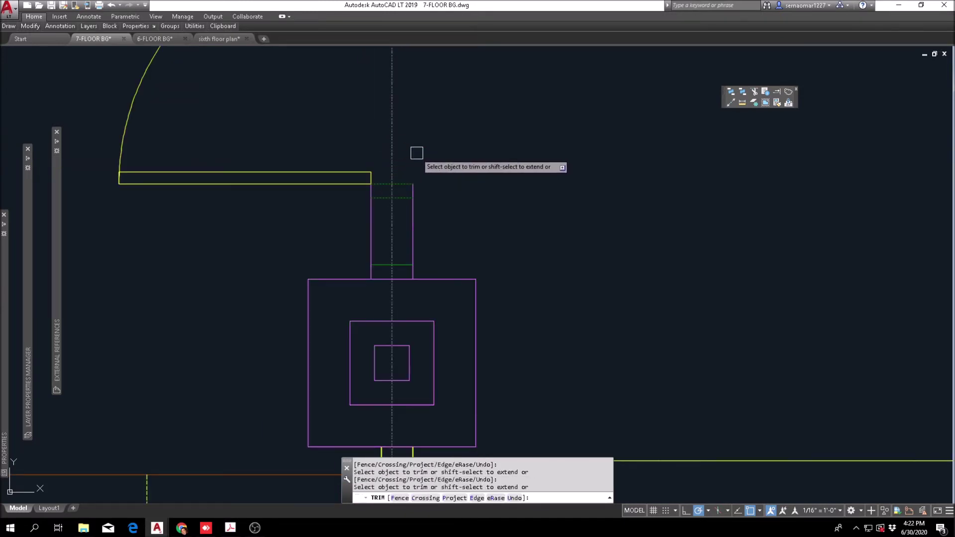
{"action": "scroll", "coordinate": [383, 263], "scroll_direction": "up", "scroll_amount": 3}
{"action": "left_click", "coordinate": [370, 256]}
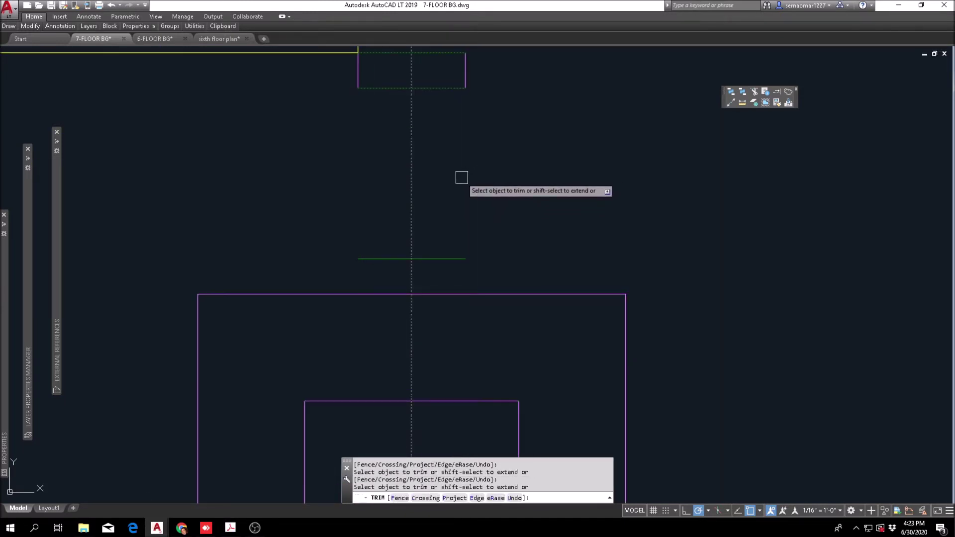
{"action": "key", "text": "Escape"}
{"action": "key", "text": "Escape"}
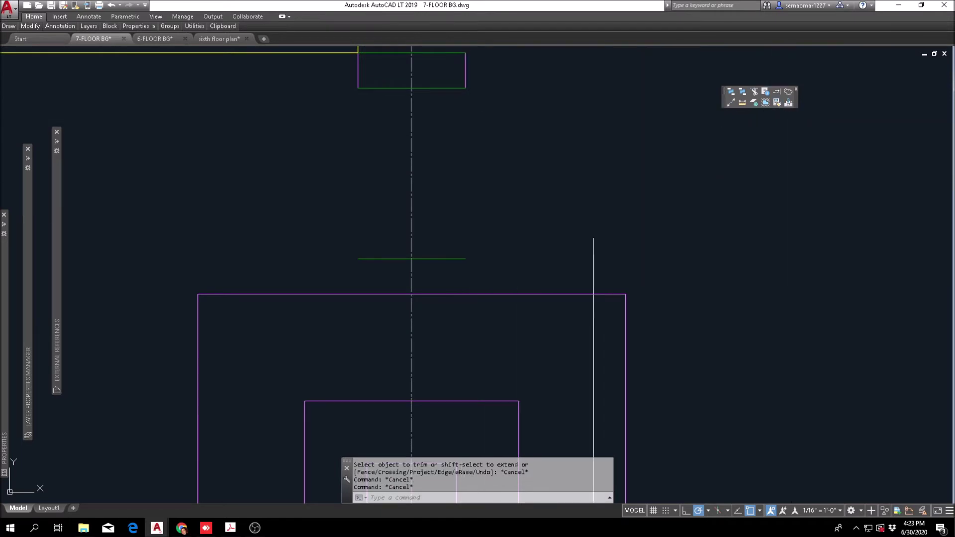
Draw two short vertical lines joining the ends of the lower green line to the column's top edge.
{"action": "type", "text": "L"}
{"action": "key", "text": "Return"}
{"action": "left_click", "coordinate": [465, 258]}
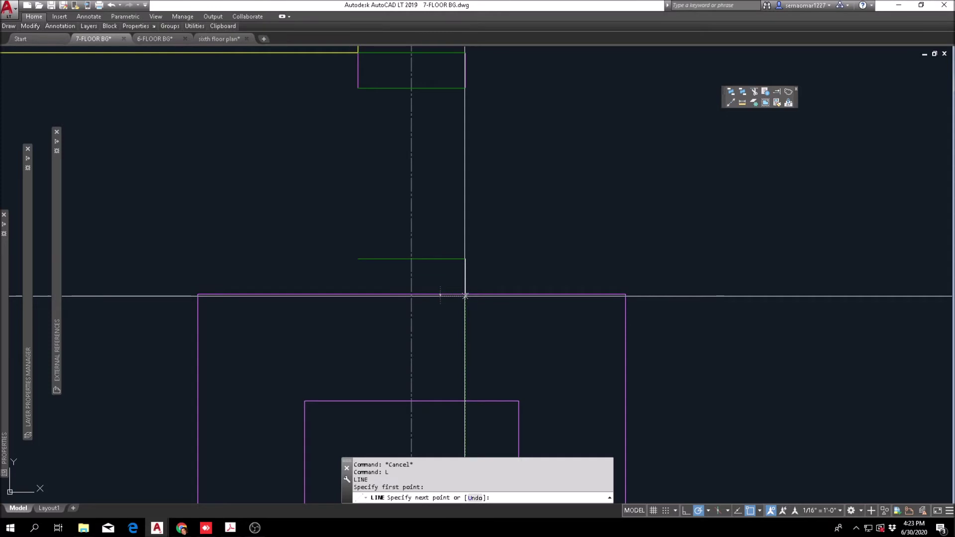
{"action": "left_click", "coordinate": [464, 295]}
{"action": "key", "text": "Escape"}
{"action": "key", "text": "Return"}
{"action": "left_click", "coordinate": [357, 258]}
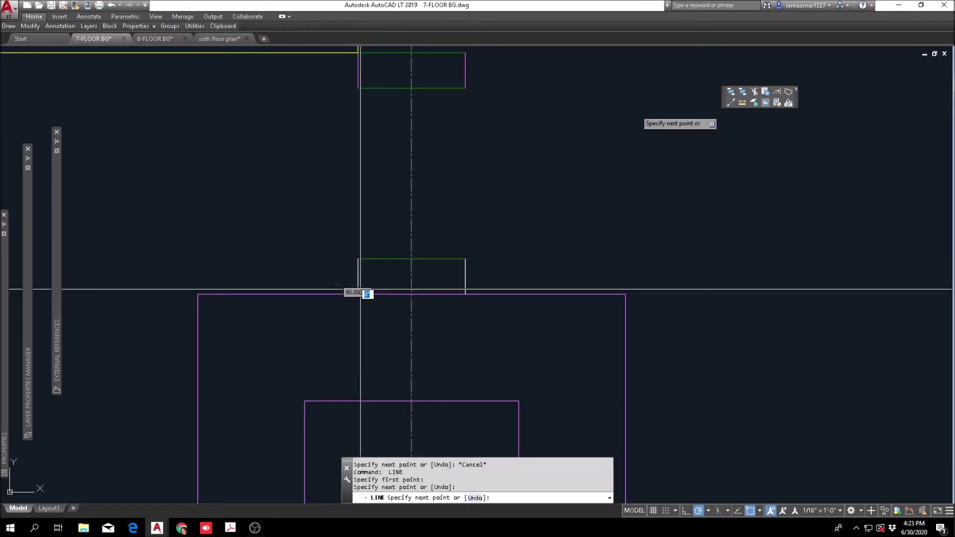
{"action": "key", "text": "Escape"}
Match the side lines of both small frame pieces below the double door to the green frame line's properties.
{"action": "left_click", "coordinate": [776, 103]}
{"action": "left_click", "coordinate": [444, 88]}
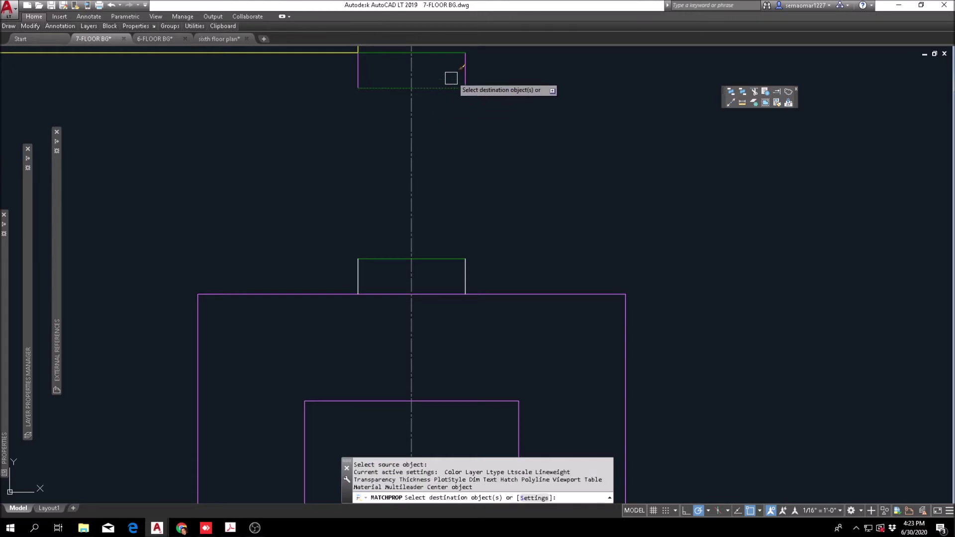
{"action": "left_click", "coordinate": [334, 111]}
{"action": "middle_click_drag", "start_coordinate": [469, 102], "coordinate": [468, 154]}
{"action": "left_click", "coordinate": [509, 94]}
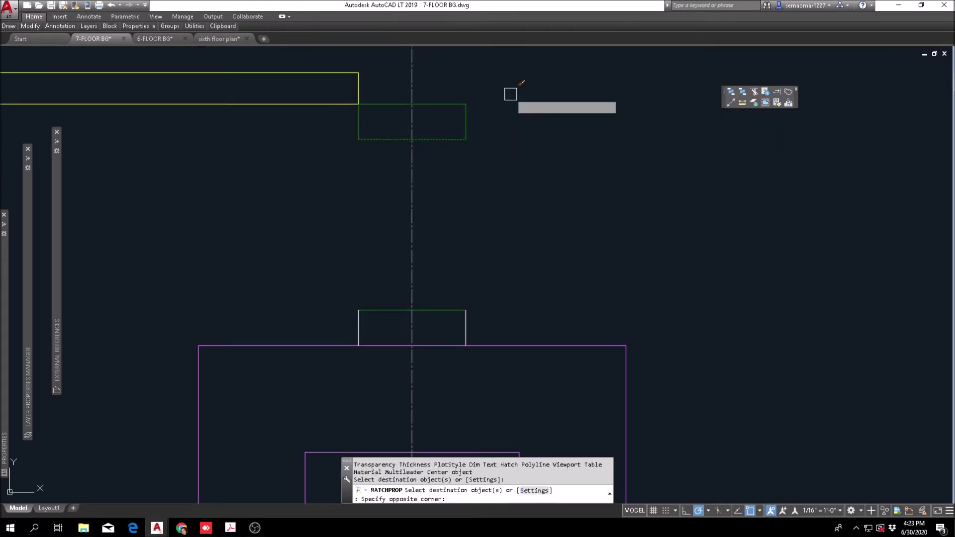
{"action": "left_click", "coordinate": [307, 371]}
{"action": "left_click", "coordinate": [497, 300]}
{"action": "key", "text": "Escape"}
Draw three vertical lines between the two green frame pieces, at both wall faces and along the centre.
{"action": "type", "text": "l"}
{"action": "key", "text": "Return"}
{"action": "left_click", "coordinate": [465, 311]}
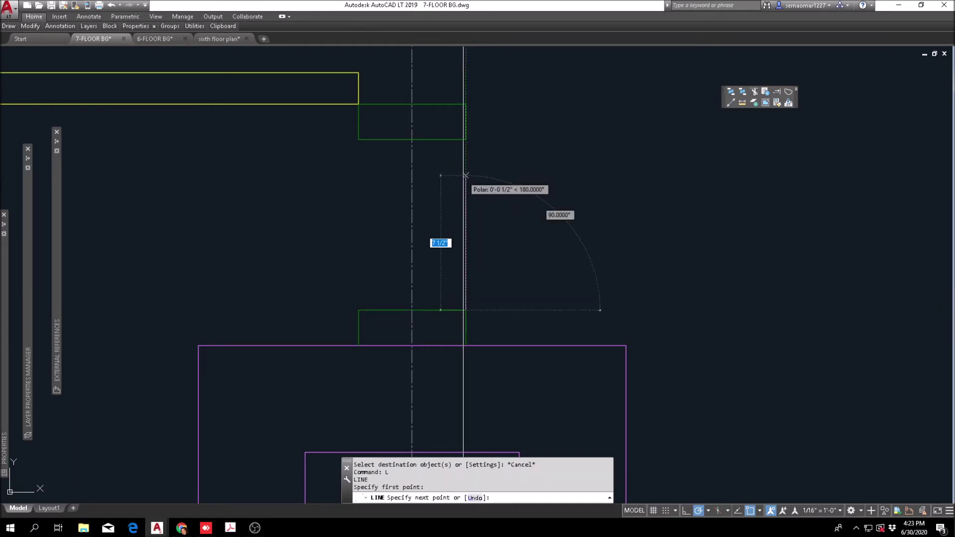
{"action": "left_click", "coordinate": [466, 140]}
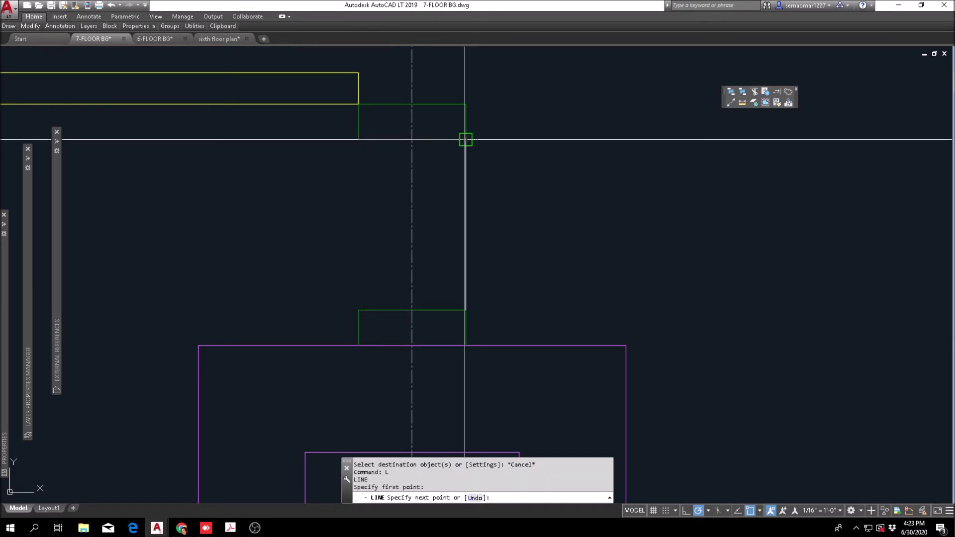
{"action": "key", "text": "Escape"}
{"action": "key", "text": "Return"}
{"action": "left_click", "coordinate": [358, 140]}
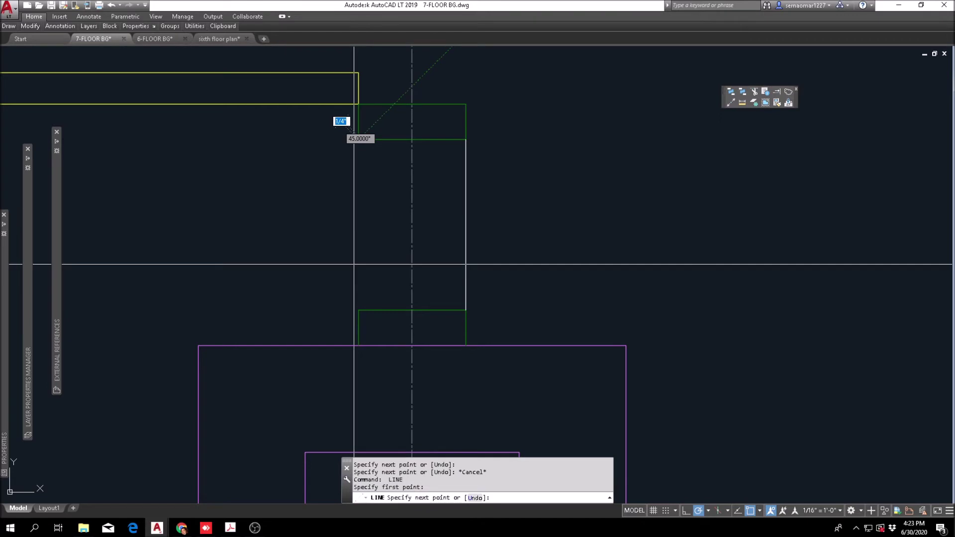
{"action": "left_click", "coordinate": [358, 310]}
{"action": "key", "text": "Escape"}
{"action": "key", "text": "Return"}
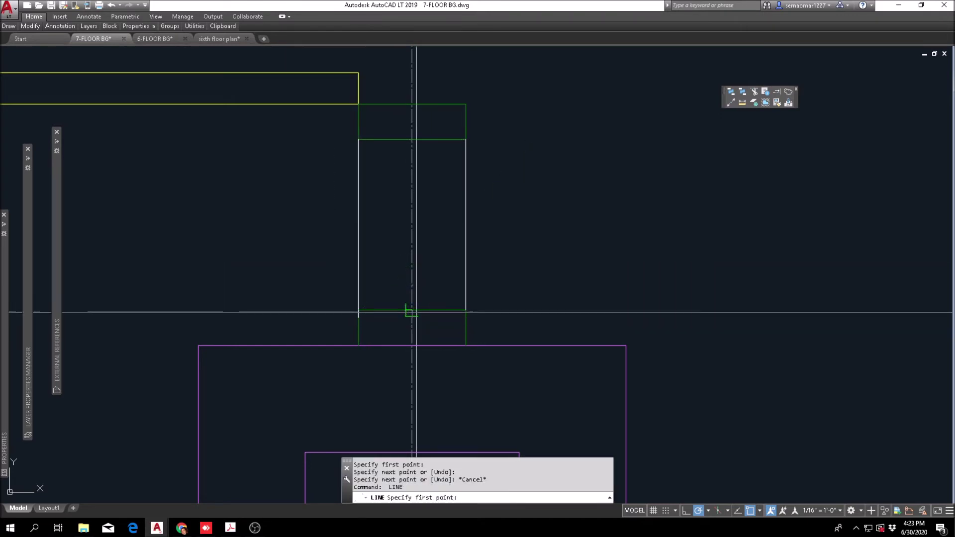
{"action": "left_click", "coordinate": [411, 311]}
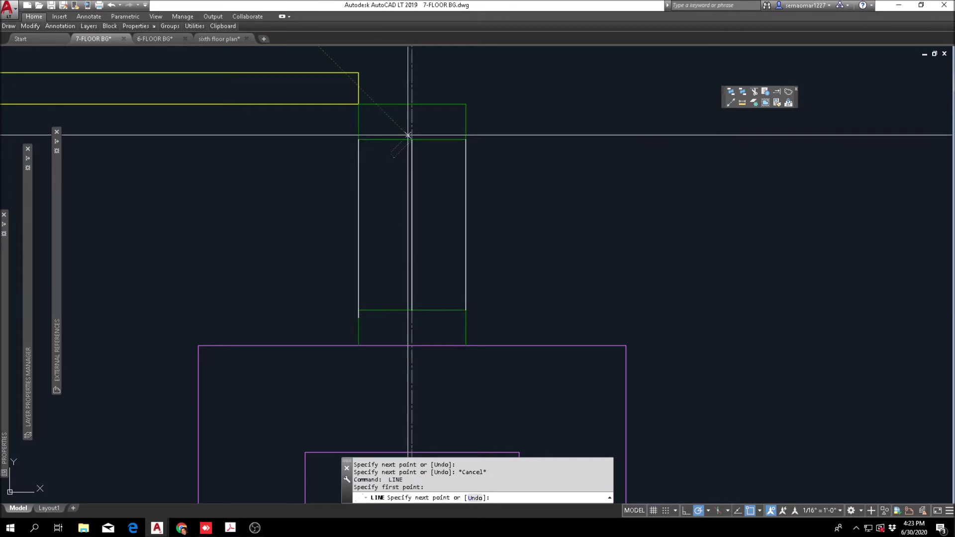
{"action": "left_click", "coordinate": [408, 136]}
{"action": "key", "text": "Escape"}
{"action": "type", "text": "tr"}
{"action": "key", "text": "Return"}
{"action": "key", "text": "Escape"}
{"action": "key", "text": "Escape"}
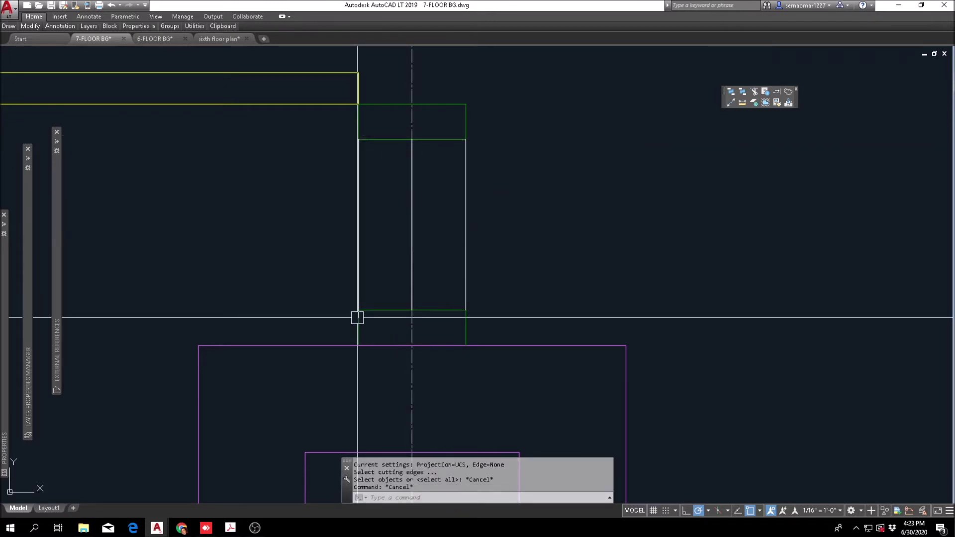
Trim the overrun of the vertical line on the door-side wall face below the lower green frame line.
{"action": "type", "text": "tr"}
{"action": "key", "text": "Return"}
{"action": "left_click", "coordinate": [370, 307]}
{"action": "scroll", "coordinate": [357, 313], "scroll_direction": "up", "scroll_amount": 5}
{"action": "key", "text": "Return"}
{"action": "left_click", "coordinate": [355, 316]}
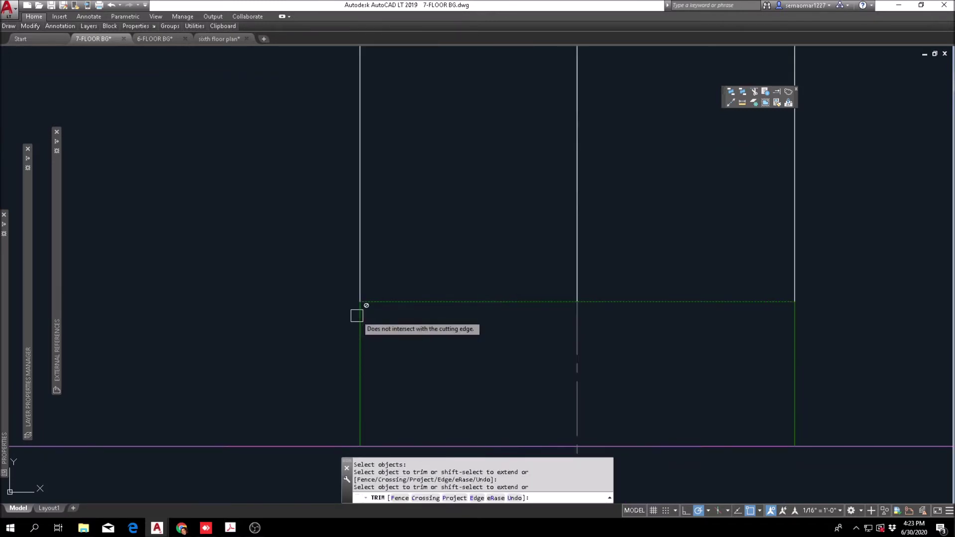
{"action": "key", "text": "Escape"}
{"action": "scroll", "coordinate": [369, 314], "scroll_direction": "down", "scroll_amount": 5}
{"action": "left_click", "coordinate": [776, 102]}
{"action": "scroll", "coordinate": [532, 231], "scroll_direction": "down", "scroll_amount": 6}
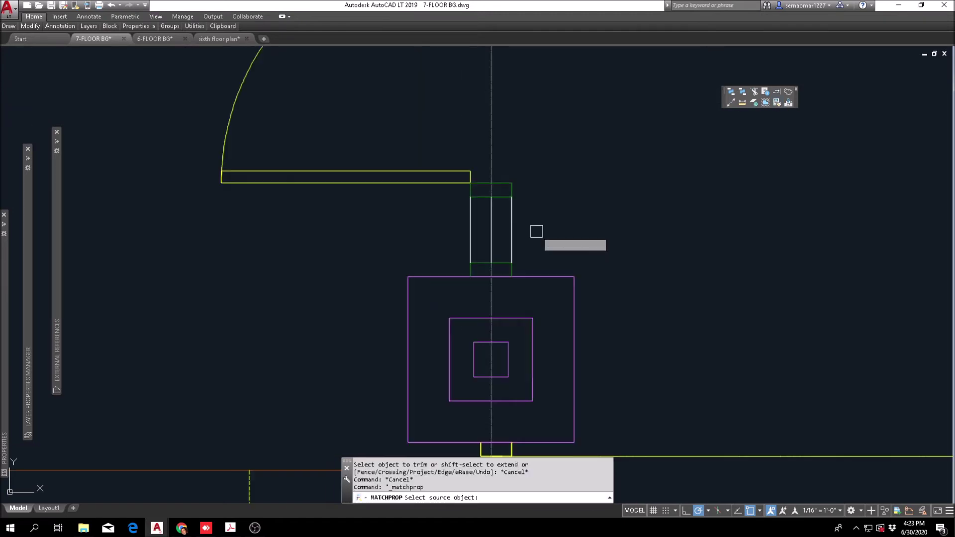
{"action": "scroll", "coordinate": [732, 203], "scroll_direction": "up", "scroll_amount": 6}
{"action": "left_click", "coordinate": [669, 192]}
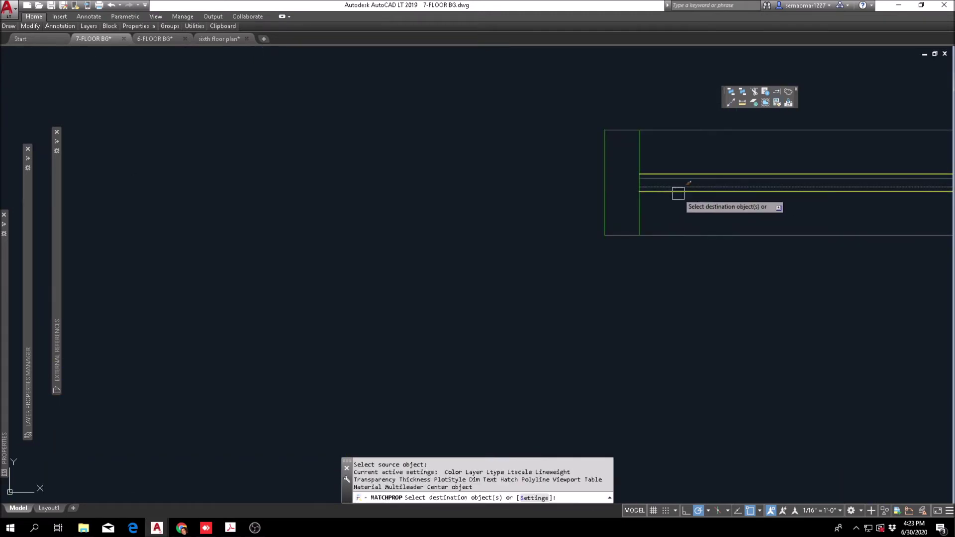
{"action": "scroll", "coordinate": [701, 199], "scroll_direction": "down", "scroll_amount": 8}
{"action": "key", "text": "Escape"}
Match the centre line between the two green frame pieces to the window panel's yellow glass line.
{"action": "scroll", "coordinate": [700, 198], "scroll_direction": "up", "scroll_amount": 10}
{"action": "key", "text": "space"}
{"action": "left_click", "coordinate": [662, 181]}
{"action": "scroll", "coordinate": [658, 195], "scroll_direction": "down", "scroll_amount": 10}
{"action": "scroll", "coordinate": [541, 272], "scroll_direction": "up", "scroll_amount": 6}
{"action": "scroll", "coordinate": [634, 198], "scroll_direction": "up", "scroll_amount": 6}
{"action": "left_click", "coordinate": [587, 187]}
{"action": "scroll", "coordinate": [588, 189], "scroll_direction": "down", "scroll_amount": 6}
{"action": "middle_click_drag", "start_coordinate": [662, 175], "coordinate": [336, 349]}
{"action": "key", "text": "Escape"}
{"action": "key", "text": "Escape"}
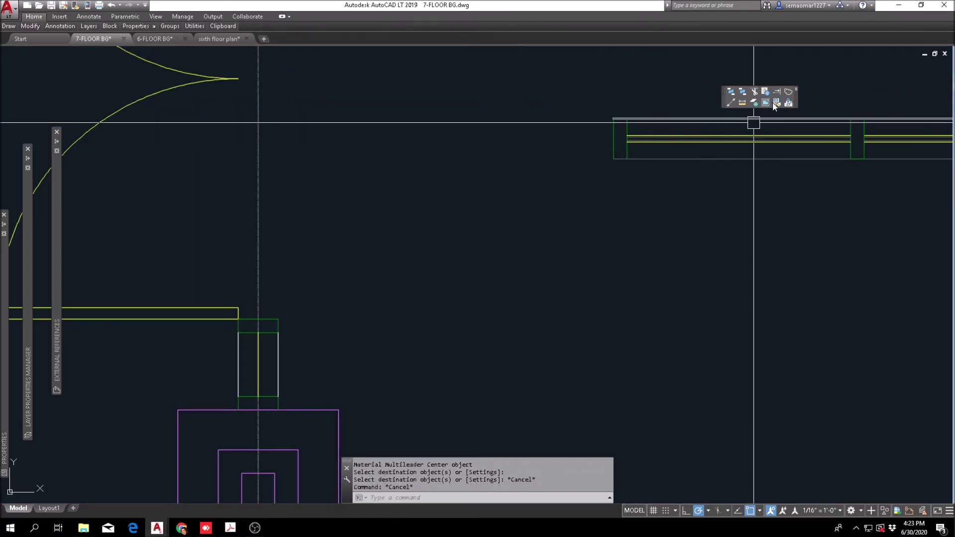
Match both wall-face lines between the green frame pieces to the window panel's thin grey outer line.
{"action": "left_click", "coordinate": [773, 104]}
{"action": "left_click", "coordinate": [666, 158]}
{"action": "scroll", "coordinate": [544, 232], "scroll_direction": "down", "scroll_amount": 3}
{"action": "scroll", "coordinate": [375, 323], "scroll_direction": "up", "scroll_amount": 7}
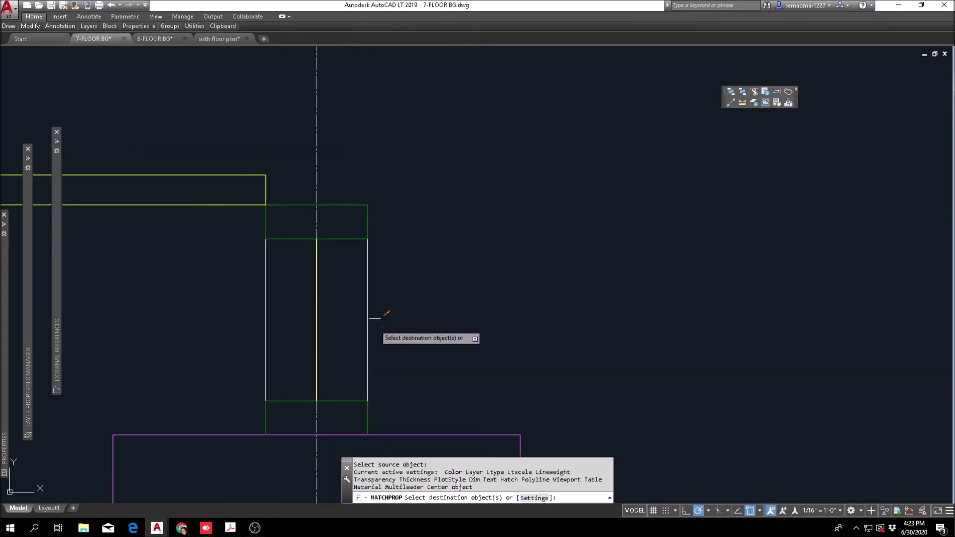
{"action": "left_click", "coordinate": [299, 318]}
{"action": "key", "text": "Escape"}
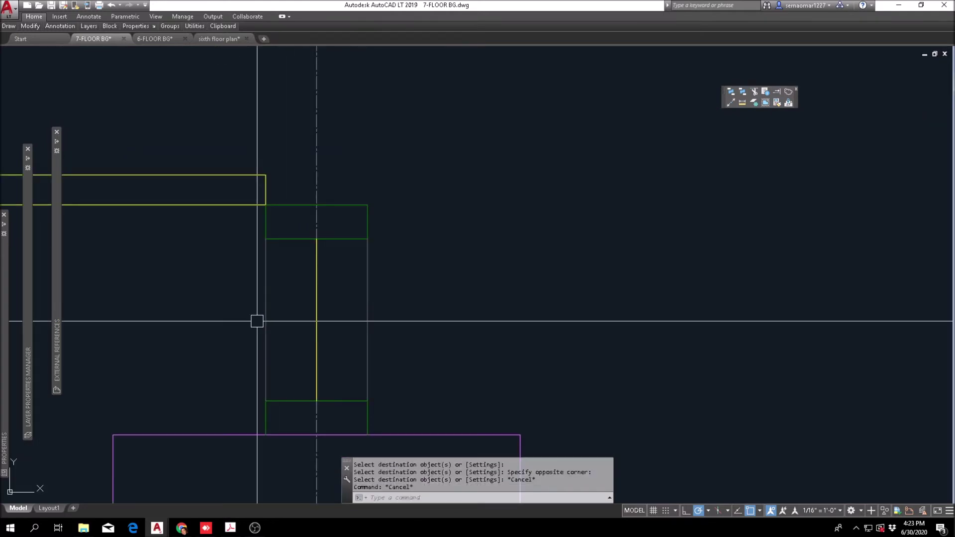
{"action": "type", "text": "o"}
{"action": "key", "text": "Return"}
{"action": "type", "text": "1"}
{"action": "key", "text": "Return"}
{"action": "key", "text": "Escape"}
{"action": "key", "text": "Escape"}
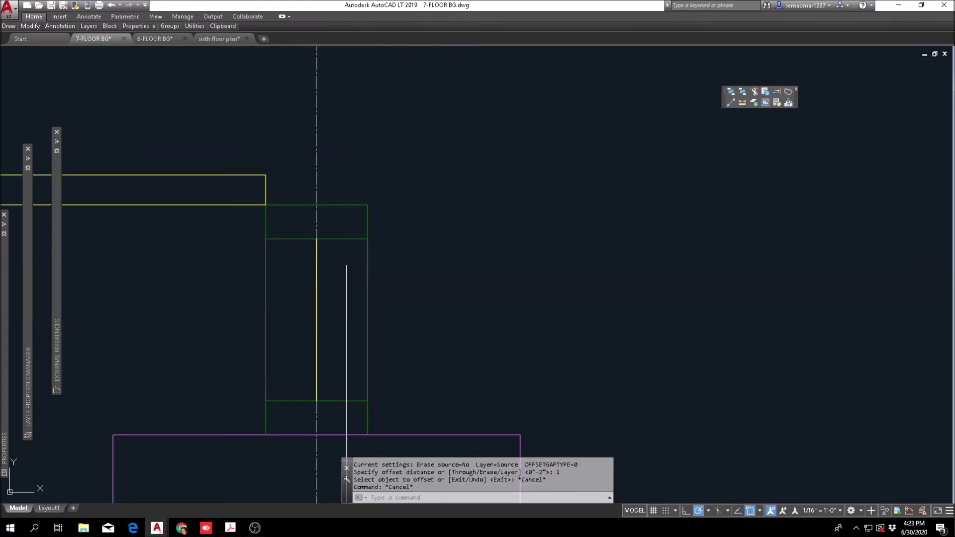
Offset the yellow centre line between the frame pieces by 1/2 to both sides.
{"action": "type", "text": "o"}
{"action": "key", "text": "Return"}
{"action": "type", "text": "1/2"}
{"action": "key", "text": "Return"}
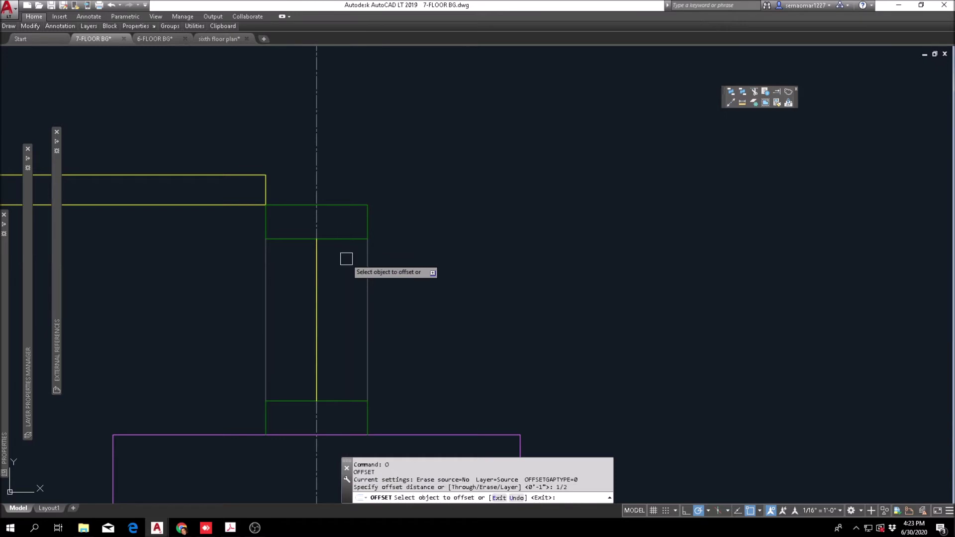
{"action": "left_click", "coordinate": [316, 287]}
{"action": "left_click", "coordinate": [335, 288]}
{"action": "left_click", "coordinate": [314, 278]}
{"action": "left_click", "coordinate": [312, 279]}
{"action": "key", "text": "Escape"}
{"action": "scroll", "coordinate": [295, 269], "scroll_direction": "up", "scroll_amount": 1}
Erase the original yellow centre line between the two offset glass lines.
{"action": "type", "text": "e"}
{"action": "key", "text": "Return"}
{"action": "left_click", "coordinate": [331, 247]}
{"action": "key", "text": "Return"}
{"action": "scroll", "coordinate": [335, 290], "scroll_direction": "down", "scroll_amount": 2}
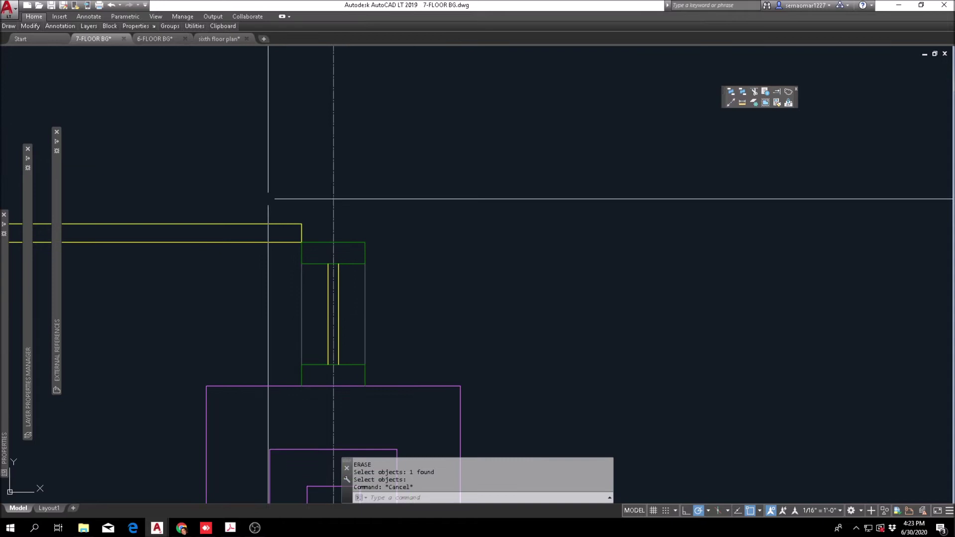
Mirror the small framed glass panel across the double door's centre to its upper side, keeping the source objects.
{"action": "mouse_move", "coordinate": [32, 27]}
{"action": "left_click", "coordinate": [60, 49]}
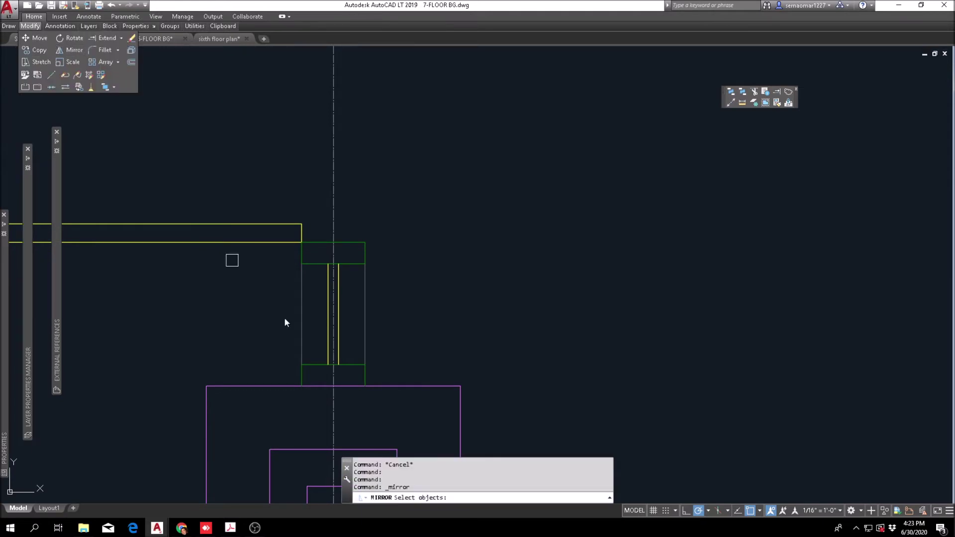
{"action": "left_click", "coordinate": [279, 418]}
{"action": "left_click", "coordinate": [459, 177]}
{"action": "scroll", "coordinate": [298, 224], "scroll_direction": "up", "scroll_amount": 5}
{"action": "key", "text": "Return"}
{"action": "left_click", "coordinate": [277, 206]}
{"action": "key", "text": "Escape"}
{"action": "key", "text": "Escape"}
{"action": "scroll", "coordinate": [318, 214], "scroll_direction": "down", "scroll_amount": 4}
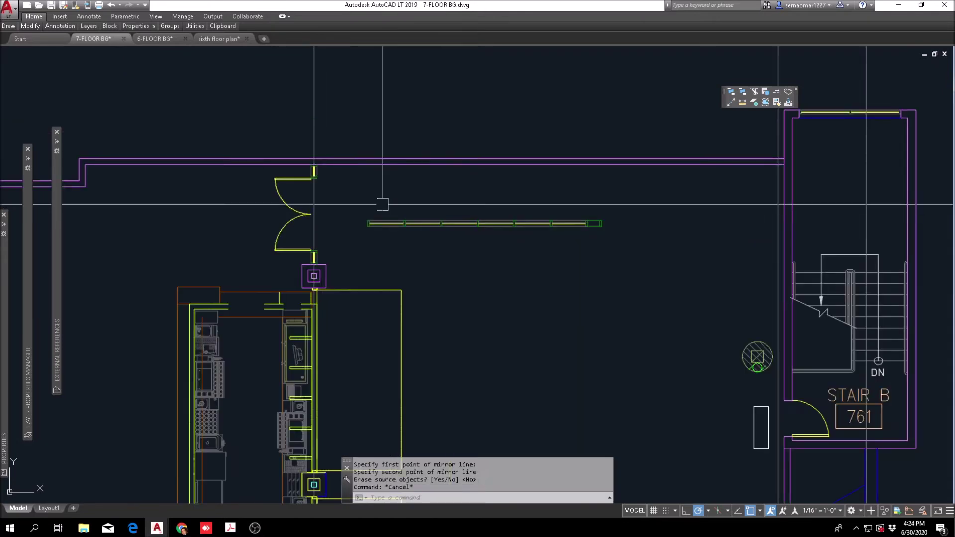
Draw a vertical line across the double door opening joining the outer corners of the two frame panels.
{"action": "scroll", "coordinate": [329, 218], "scroll_direction": "up", "scroll_amount": 2}
{"action": "type", "text": "L"}
{"action": "key", "text": "Return"}
{"action": "left_click", "coordinate": [284, 300]}
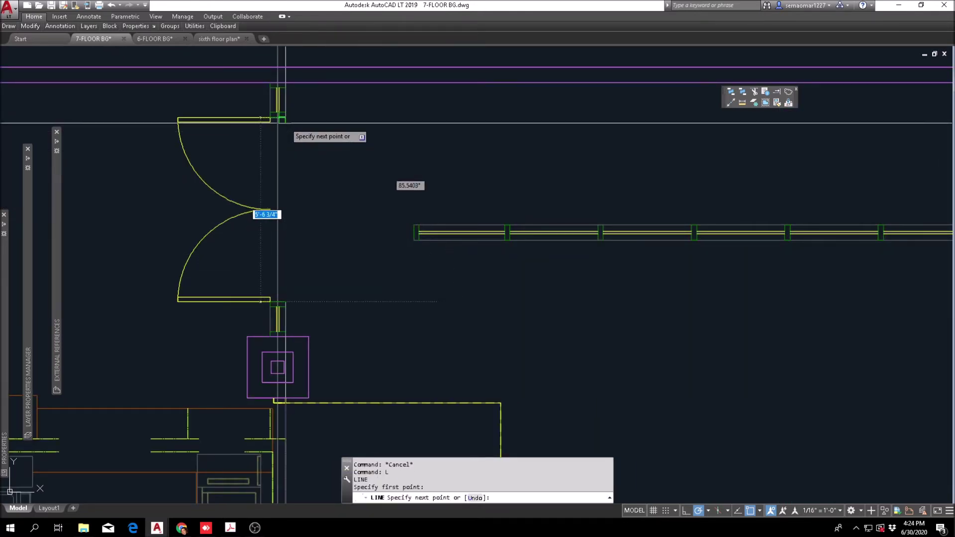
{"action": "key", "text": "Escape"}
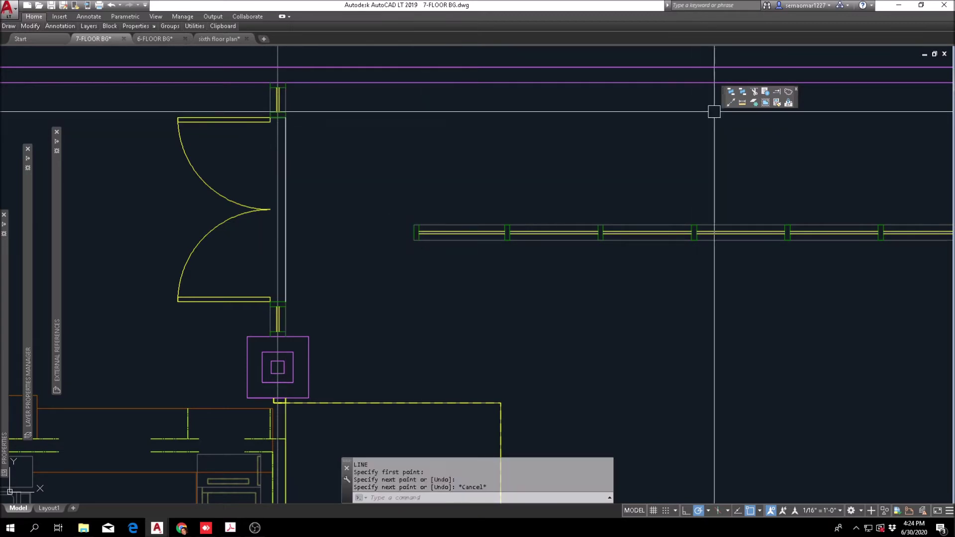
Match the new line across the door opening to the frame panel's grey side line.
{"action": "left_click", "coordinate": [788, 103]}
{"action": "scroll", "coordinate": [269, 114], "scroll_direction": "up", "scroll_amount": 3}
{"action": "left_click", "coordinate": [315, 80]}
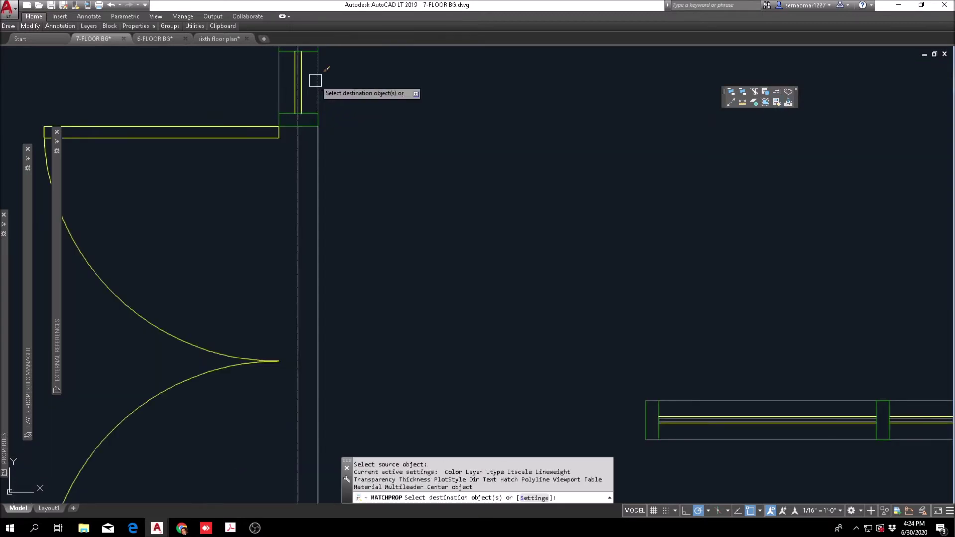
{"action": "scroll", "coordinate": [313, 181], "scroll_direction": "down", "scroll_amount": 5}
{"action": "key", "text": "Escape"}
{"action": "scroll", "coordinate": [319, 262], "scroll_direction": "up", "scroll_amount": 4}
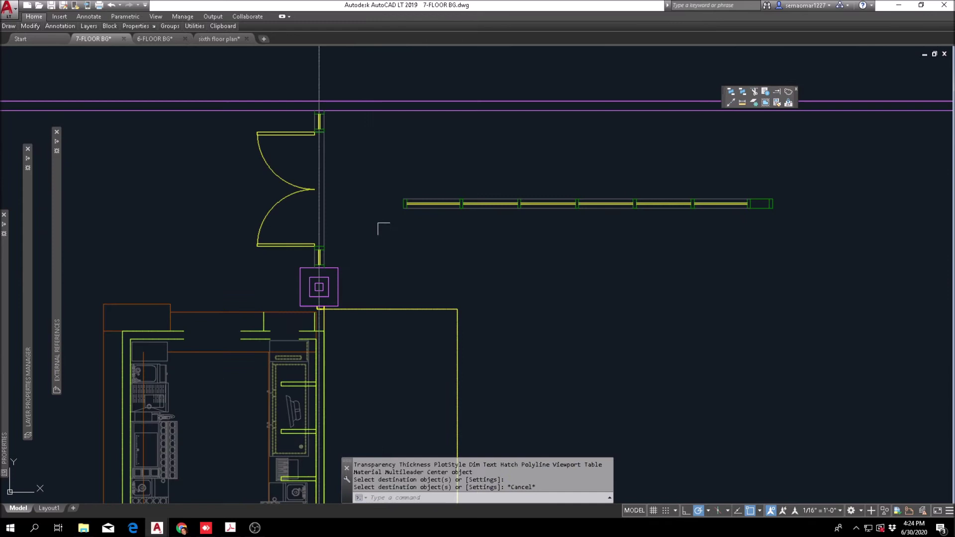
Examine the columns and partition linework along gridline T, from the double door down to the lowest column.
{"action": "scroll", "coordinate": [318, 255], "scroll_direction": "up", "scroll_amount": 5}
{"action": "scroll", "coordinate": [319, 255], "scroll_direction": "down", "scroll_amount": 6}
{"action": "scroll", "coordinate": [319, 276], "scroll_direction": "up", "scroll_amount": 5}
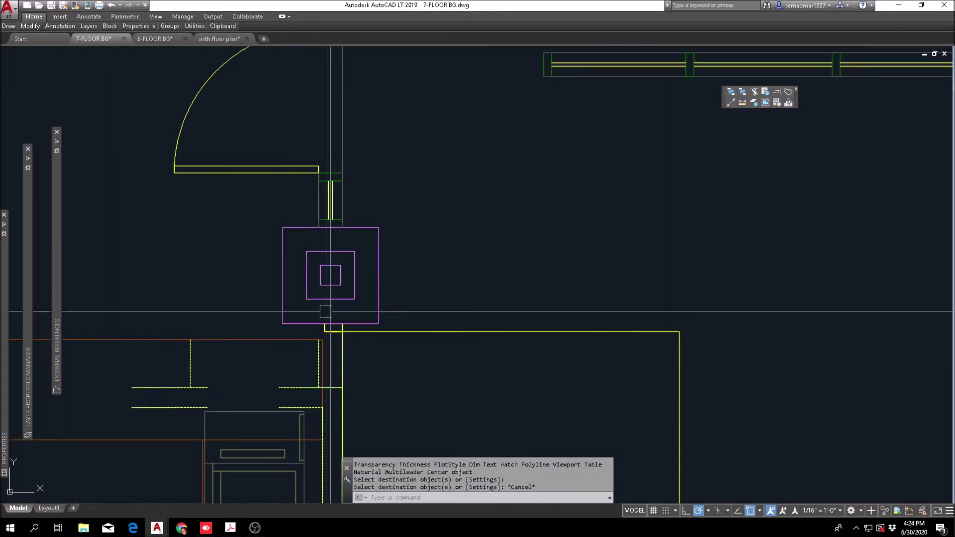
{"action": "scroll", "coordinate": [330, 254], "scroll_direction": "down", "scroll_amount": 8}
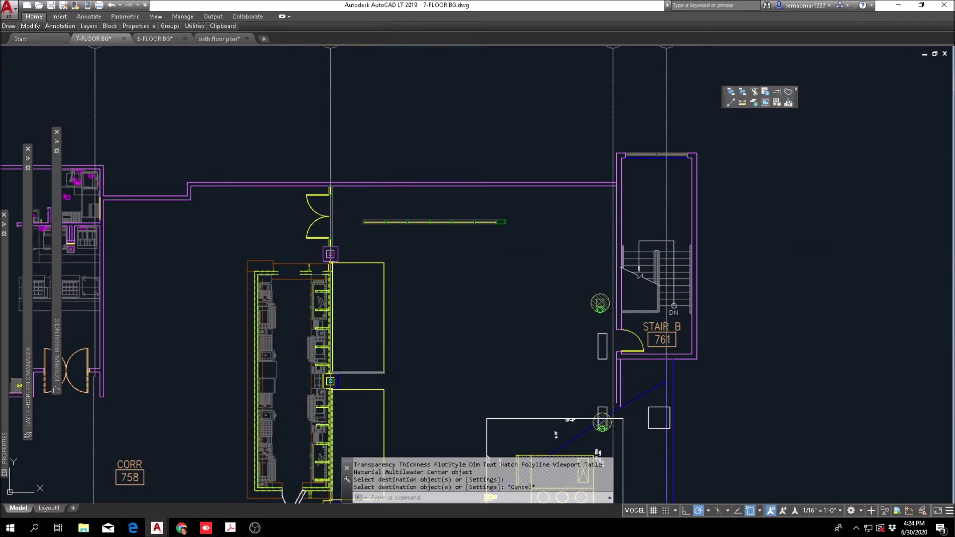
{"action": "middle_click_drag", "start_coordinate": [372, 368], "coordinate": [415, 202]}
{"action": "scroll", "coordinate": [361, 233], "scroll_direction": "up", "scroll_amount": 2}
{"action": "scroll", "coordinate": [467, 378], "scroll_direction": "down", "scroll_amount": 2}
{"action": "mouse_move", "coordinate": [467, 378]}
{"action": "middle_mouse_down"}
{"action": "mouse_move", "coordinate": [469, 261]}
{"action": "mouse_move", "coordinate": [418, 328]}
{"action": "mouse_move", "coordinate": [408, 359]}
{"action": "middle_mouse_up"}
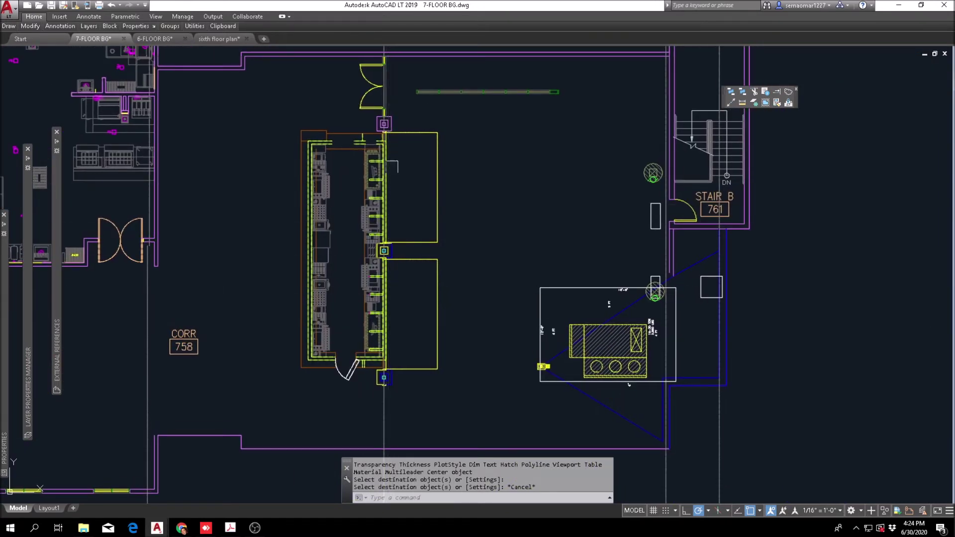
{"action": "scroll", "coordinate": [392, 150], "scroll_direction": "up", "scroll_amount": 4}
{"action": "scroll", "coordinate": [366, 139], "scroll_direction": "down", "scroll_amount": 4}
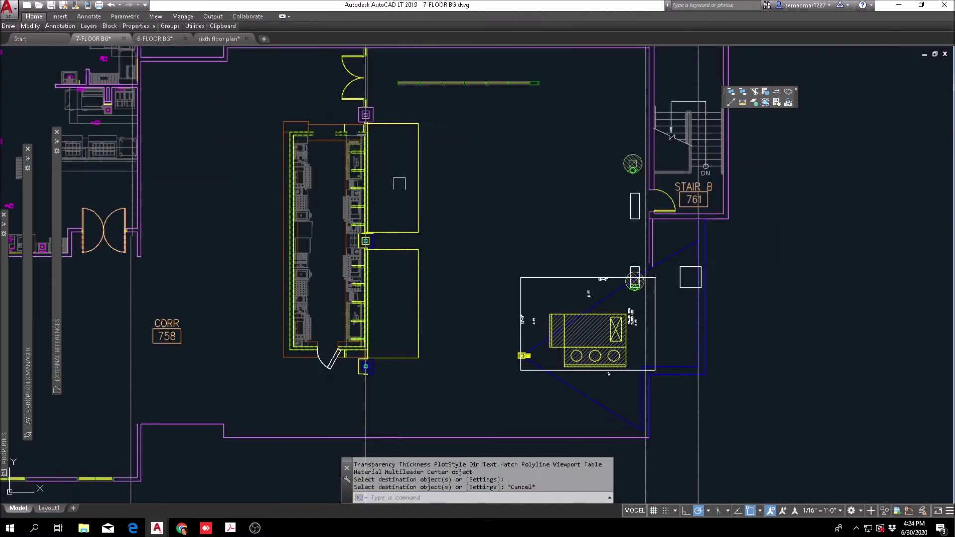
{"action": "scroll", "coordinate": [359, 184], "scroll_direction": "up", "scroll_amount": 2}
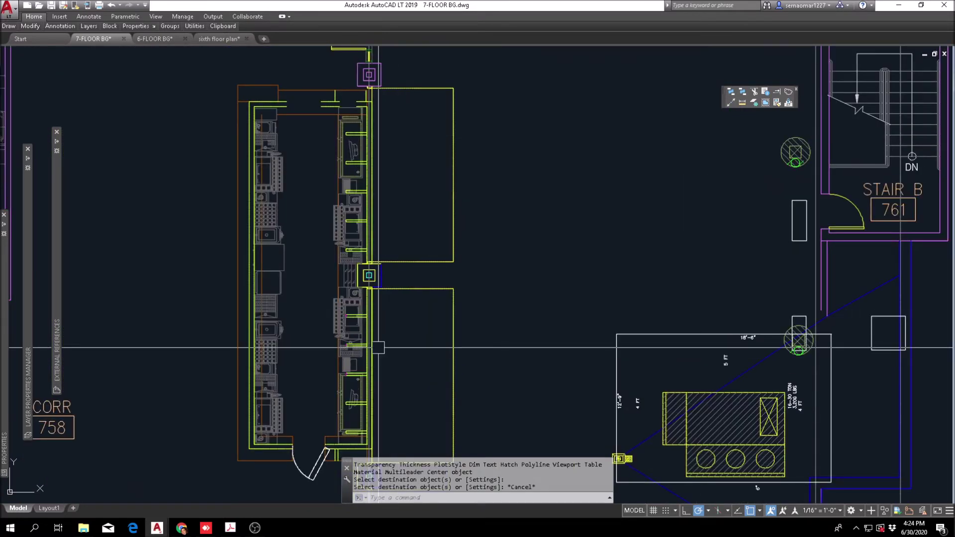
{"action": "scroll", "coordinate": [378, 347], "scroll_direction": "down", "scroll_amount": 5}
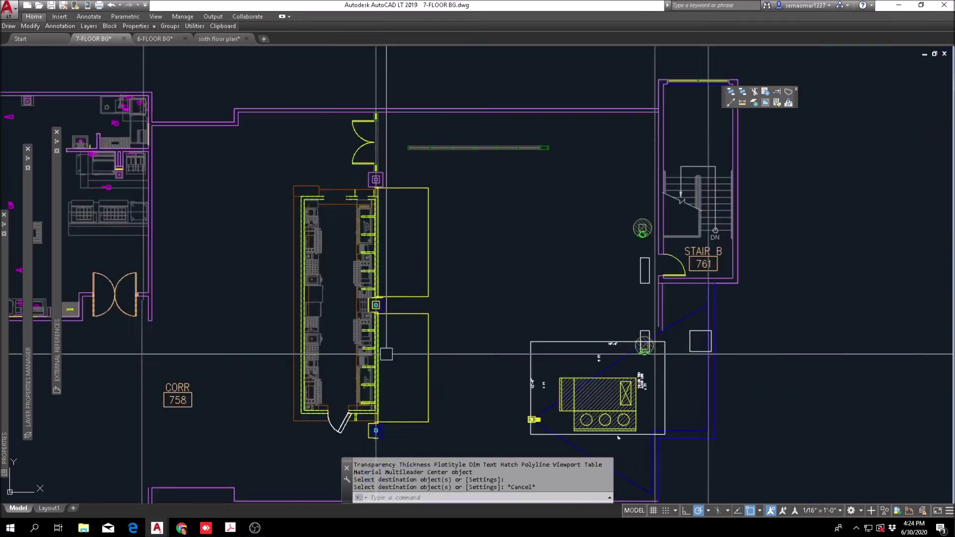
{"action": "scroll", "coordinate": [298, 254], "scroll_direction": "up", "scroll_amount": 3}
{"action": "scroll", "coordinate": [298, 220], "scroll_direction": "down", "scroll_amount": 6}
{"action": "scroll", "coordinate": [383, 316], "scroll_direction": "up", "scroll_amount": 3}
{"action": "scroll", "coordinate": [383, 207], "scroll_direction": "up", "scroll_amount": 5}
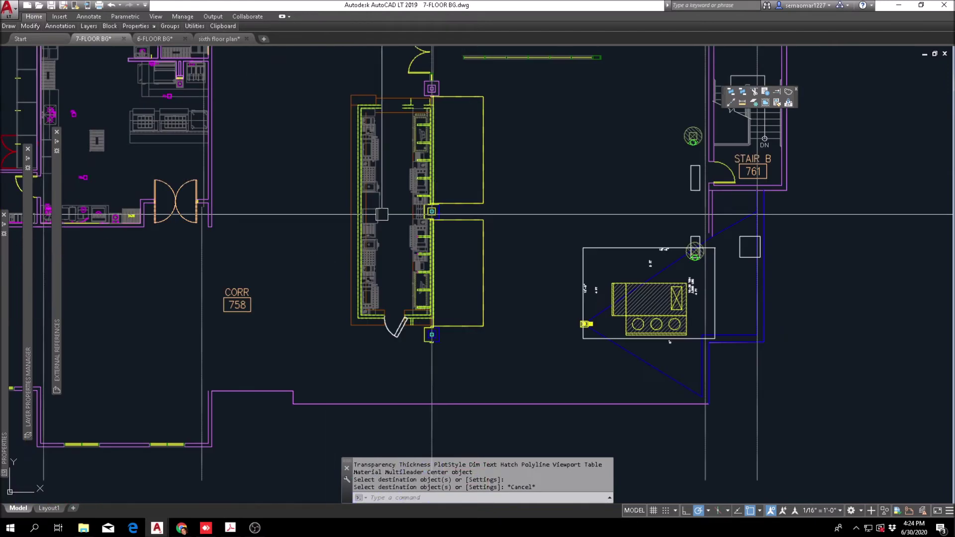
Match the outlines of the middle column on gridline T to the magenta column below the double door.
{"action": "left_click", "coordinate": [779, 103]}
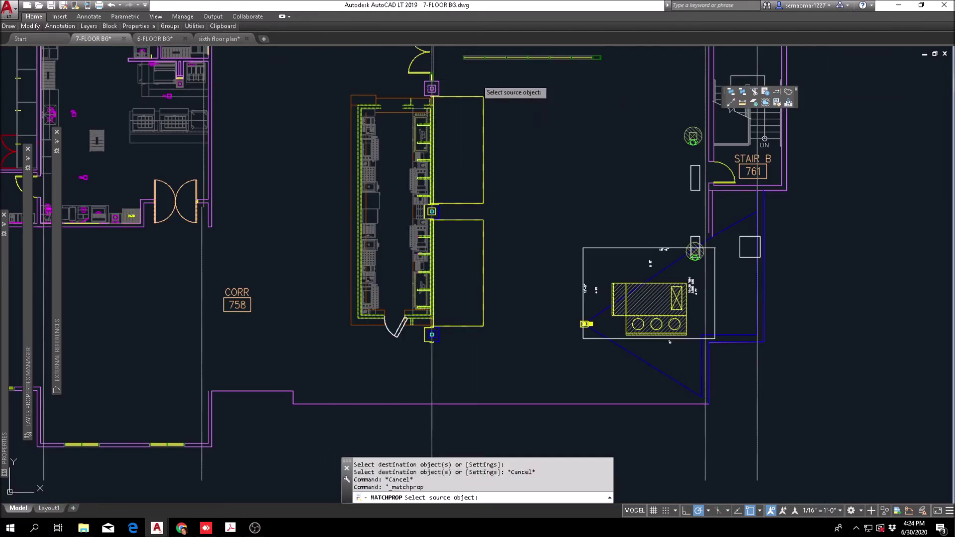
{"action": "scroll", "coordinate": [365, 98], "scroll_direction": "up", "scroll_amount": 4}
{"action": "left_click", "coordinate": [363, 98]}
{"action": "scroll", "coordinate": [380, 99], "scroll_direction": "down", "scroll_amount": 4}
{"action": "scroll", "coordinate": [378, 223], "scroll_direction": "up", "scroll_amount": 5}
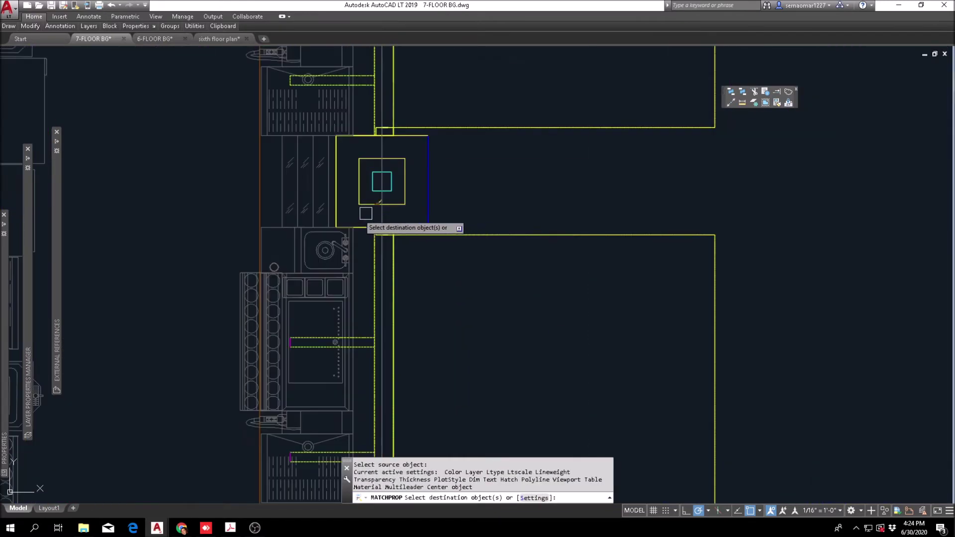
{"action": "scroll", "coordinate": [334, 165], "scroll_direction": "down", "scroll_amount": 2}
{"action": "scroll", "coordinate": [323, 175], "scroll_direction": "down", "scroll_amount": 2}
{"action": "left_click", "coordinate": [320, 170]}
{"action": "scroll", "coordinate": [335, 159], "scroll_direction": "up", "scroll_amount": 4}
{"action": "left_click", "coordinate": [326, 192]}
{"action": "scroll", "coordinate": [416, 142], "scroll_direction": "down", "scroll_amount": 4}
{"action": "left_click", "coordinate": [469, 91]}
{"action": "scroll", "coordinate": [465, 96], "scroll_direction": "up", "scroll_amount": 2}
{"action": "left_click", "coordinate": [463, 98]}
{"action": "left_click", "coordinate": [446, 92]}
{"action": "scroll", "coordinate": [351, 77], "scroll_direction": "up", "scroll_amount": 4}
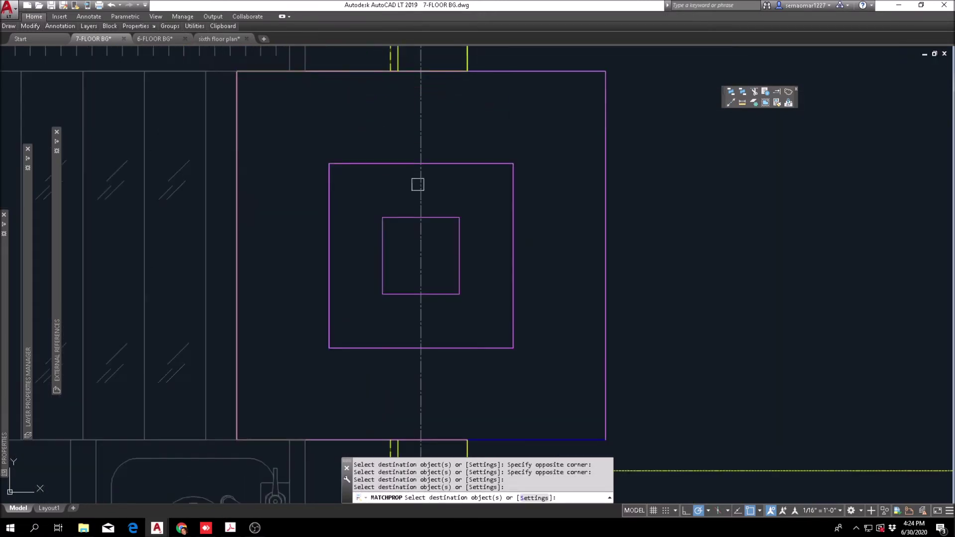
{"action": "scroll", "coordinate": [466, 203], "scroll_direction": "down", "scroll_amount": 2}
{"action": "scroll", "coordinate": [492, 299], "scroll_direction": "up", "scroll_amount": 1}
Match the outlines of the lowest column on gridline T, including its attached small wall piece, to the same magenta column.
{"action": "scroll", "coordinate": [475, 139], "scroll_direction": "down", "scroll_amount": 5}
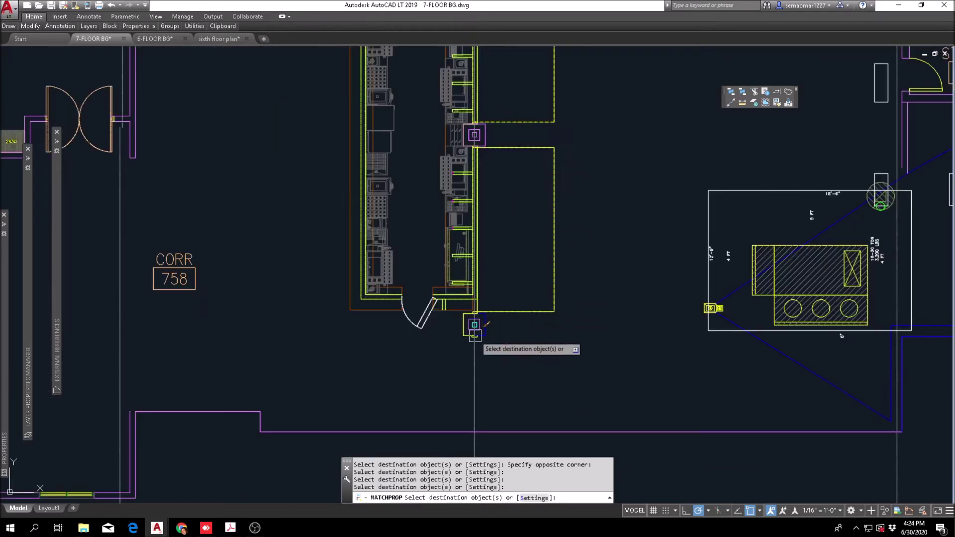
{"action": "scroll", "coordinate": [476, 335], "scroll_direction": "up", "scroll_amount": 5}
{"action": "left_click", "coordinate": [552, 258]}
{"action": "left_click", "coordinate": [521, 288]}
{"action": "scroll", "coordinate": [454, 219], "scroll_direction": "up", "scroll_amount": 2}
{"action": "left_click", "coordinate": [403, 175]}
{"action": "left_click", "coordinate": [342, 229]}
{"action": "scroll", "coordinate": [427, 240], "scroll_direction": "down", "scroll_amount": 2}
{"action": "left_click", "coordinate": [438, 231]}
{"action": "left_click", "coordinate": [414, 252]}
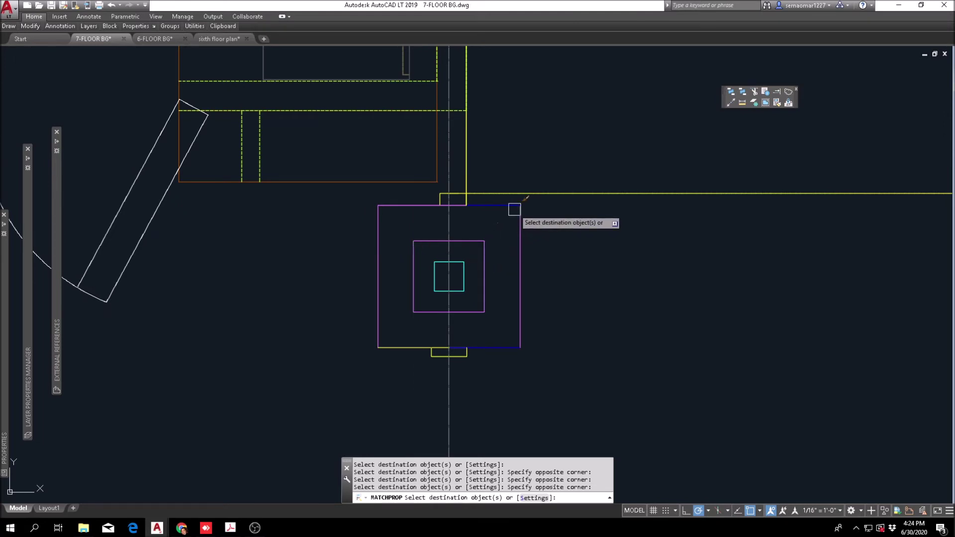
{"action": "scroll", "coordinate": [485, 352], "scroll_direction": "up", "scroll_amount": 2}
{"action": "left_click", "coordinate": [545, 354]}
{"action": "left_click", "coordinate": [509, 320]}
{"action": "scroll", "coordinate": [360, 346], "scroll_direction": "up", "scroll_amount": 2}
{"action": "left_click", "coordinate": [390, 320]}
{"action": "left_click", "coordinate": [311, 373]}
{"action": "left_click", "coordinate": [309, 386]}
{"action": "left_click", "coordinate": [633, 301]}
{"action": "scroll", "coordinate": [387, 307], "scroll_direction": "down", "scroll_amount": 2}
{"action": "key", "text": "Escape"}
{"action": "key", "text": "Escape"}
{"action": "key", "text": "Escape"}
{"action": "scroll", "coordinate": [459, 274], "scroll_direction": "down", "scroll_amount": 2}
{"action": "scroll", "coordinate": [432, 208], "scroll_direction": "up", "scroll_amount": 1}
{"action": "key", "text": "Escape"}
{"action": "key", "text": "Escape"}
{"action": "scroll", "coordinate": [431, 212], "scroll_direction": "up", "scroll_amount": 3}
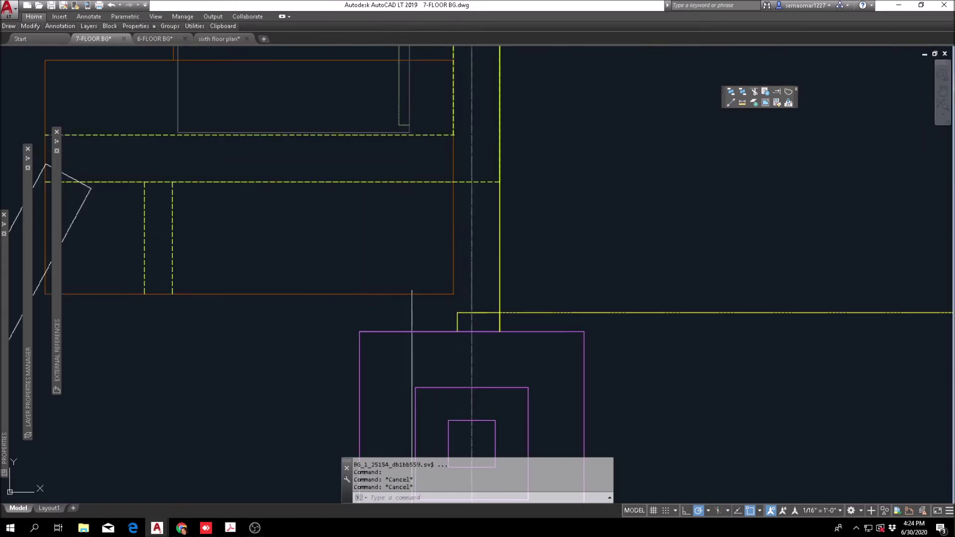
{"action": "scroll", "coordinate": [460, 343], "scroll_direction": "down", "scroll_amount": 3}
{"action": "scroll", "coordinate": [459, 349], "scroll_direction": "up", "scroll_amount": 2}
{"action": "scroll", "coordinate": [460, 350], "scroll_direction": "up", "scroll_amount": 2}
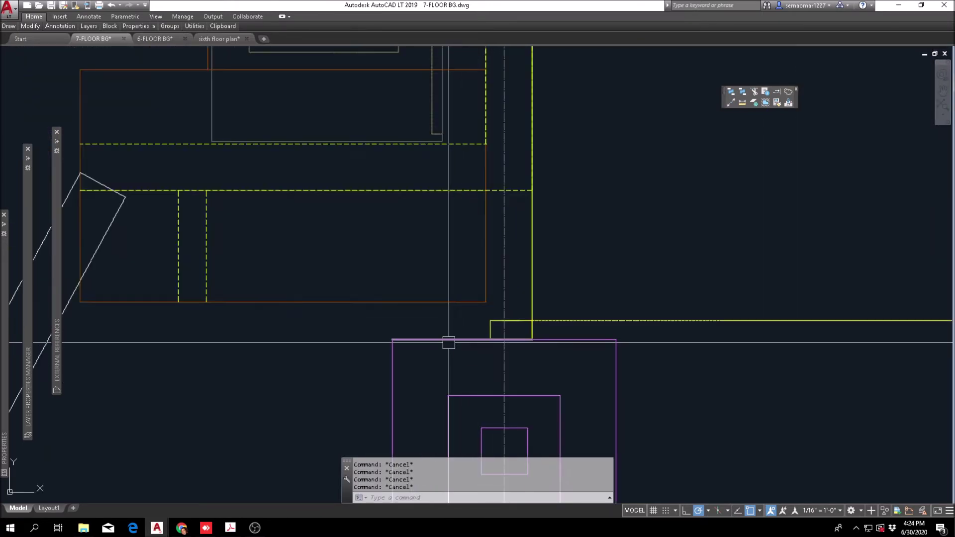
{"action": "type", "text": "l"}
{"action": "key", "text": "Return"}
{"action": "left_click", "coordinate": [490, 338]}
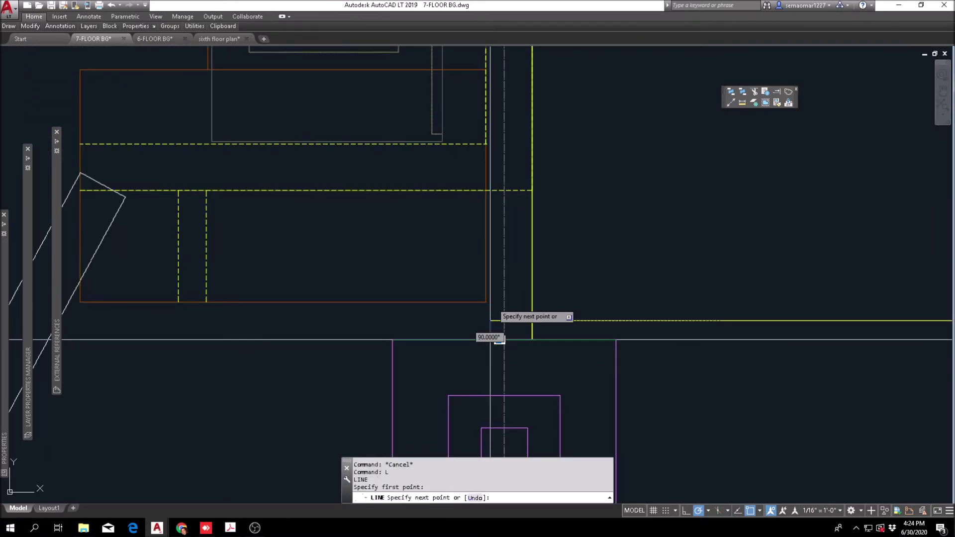
{"action": "scroll", "coordinate": [495, 340], "scroll_direction": "up", "scroll_amount": 2}
{"action": "key", "text": "Escape"}
{"action": "key", "text": "Escape"}
{"action": "key", "text": "Escape"}
{"action": "scroll", "coordinate": [512, 325], "scroll_direction": "down", "scroll_amount": 5}
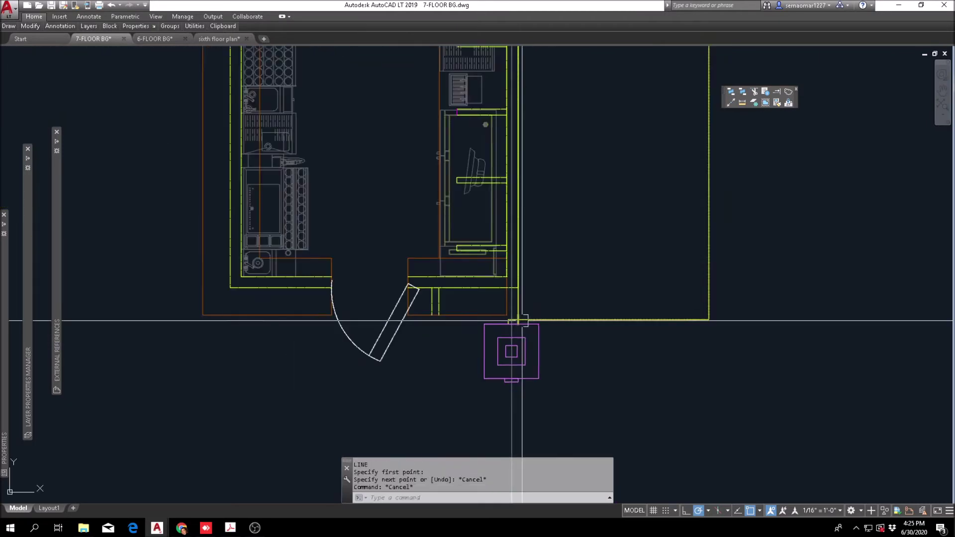
{"action": "scroll", "coordinate": [502, 345], "scroll_direction": "up", "scroll_amount": 3}
{"action": "scroll", "coordinate": [502, 345], "scroll_direction": "down", "scroll_amount": 6}
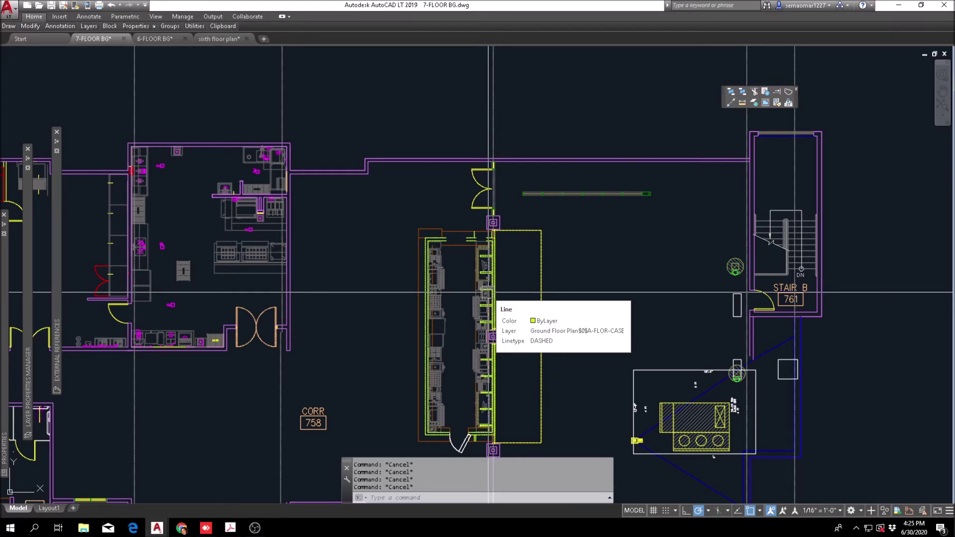
{"action": "scroll", "coordinate": [490, 292], "scroll_direction": "down", "scroll_amount": 2}
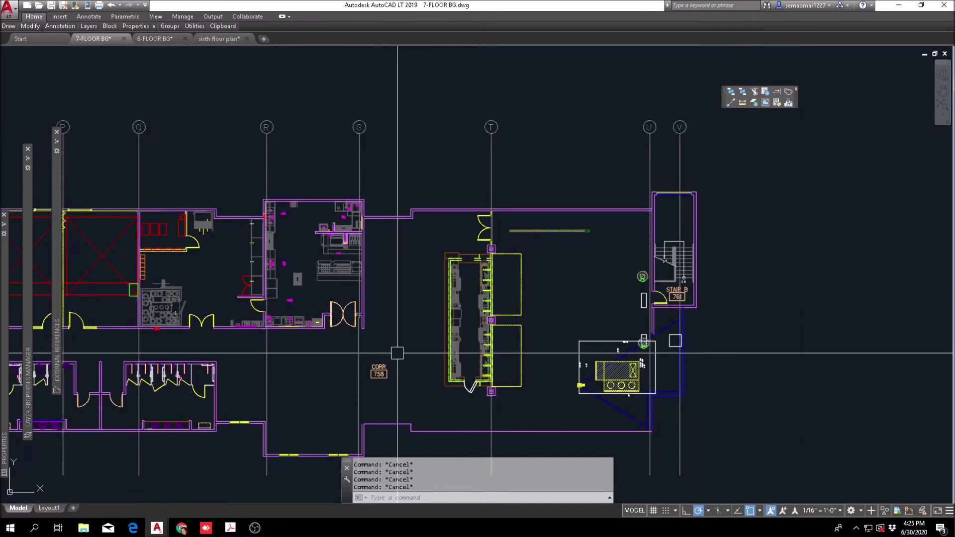
{"action": "scroll", "coordinate": [486, 287], "scroll_direction": "up", "scroll_amount": 4}
{"action": "scroll", "coordinate": [500, 294], "scroll_direction": "down", "scroll_amount": 4}
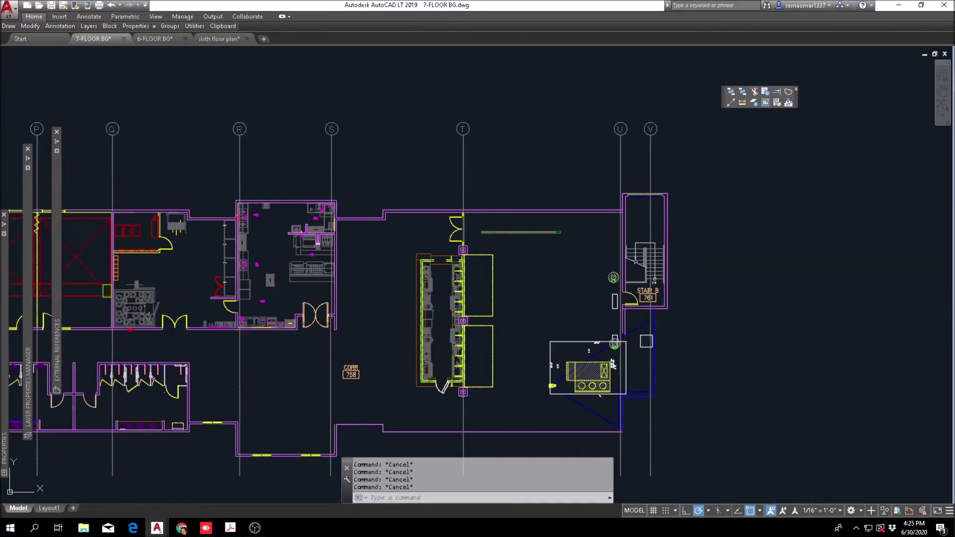
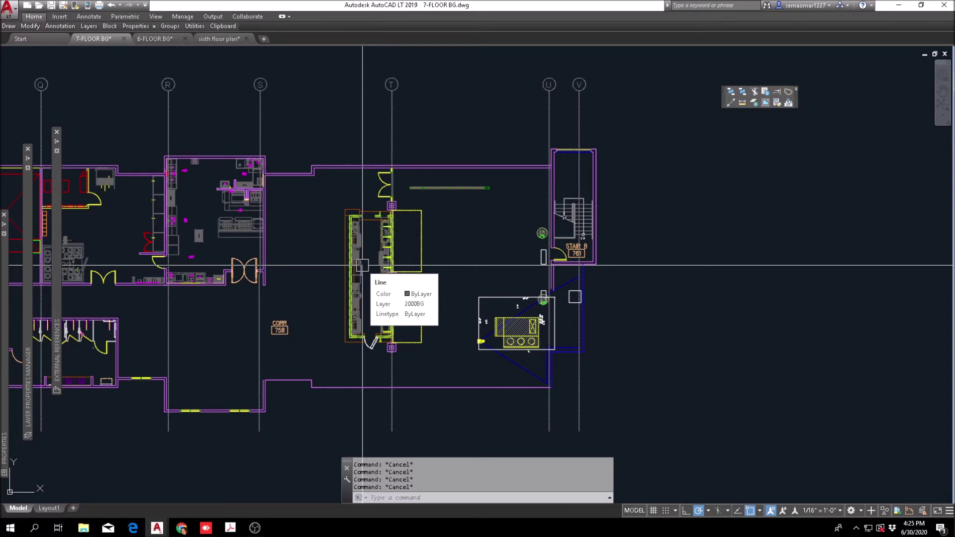
Mirror the double door and adjoining partition pieces on gridline T about the midpoint between the upper and lowest columns, keeping the originals.
{"action": "scroll", "coordinate": [372, 251], "scroll_direction": "up", "scroll_amount": 4}
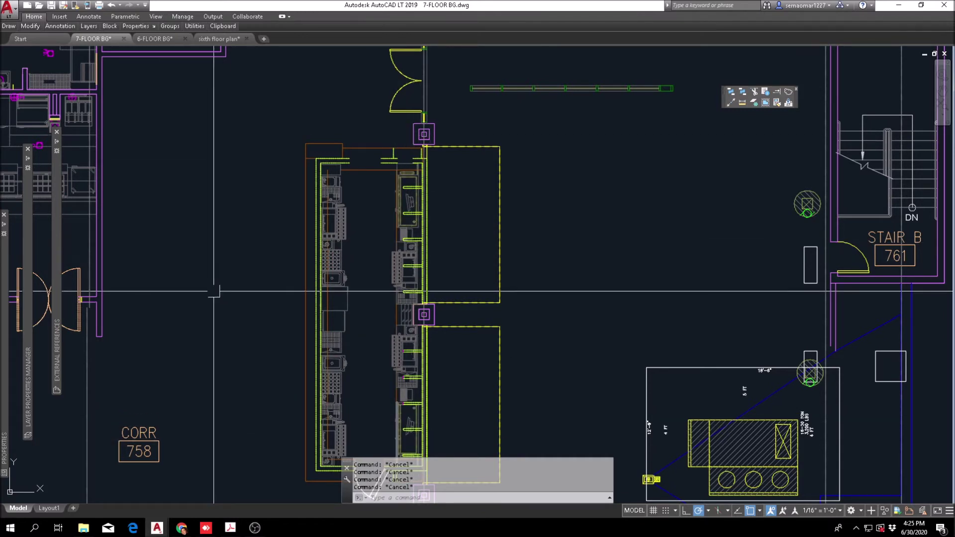
{"action": "scroll", "coordinate": [307, 217], "scroll_direction": "down", "scroll_amount": 2}
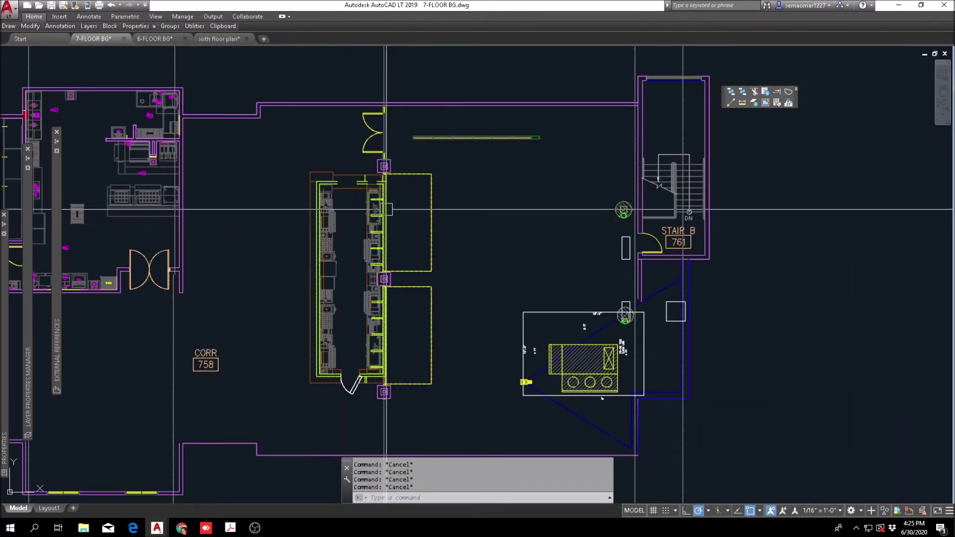
{"action": "middle_click_drag", "start_coordinate": [473, 320], "coordinate": [473, 310]}
{"action": "mouse_move", "coordinate": [30, 27]}
{"action": "left_click", "coordinate": [75, 50]}
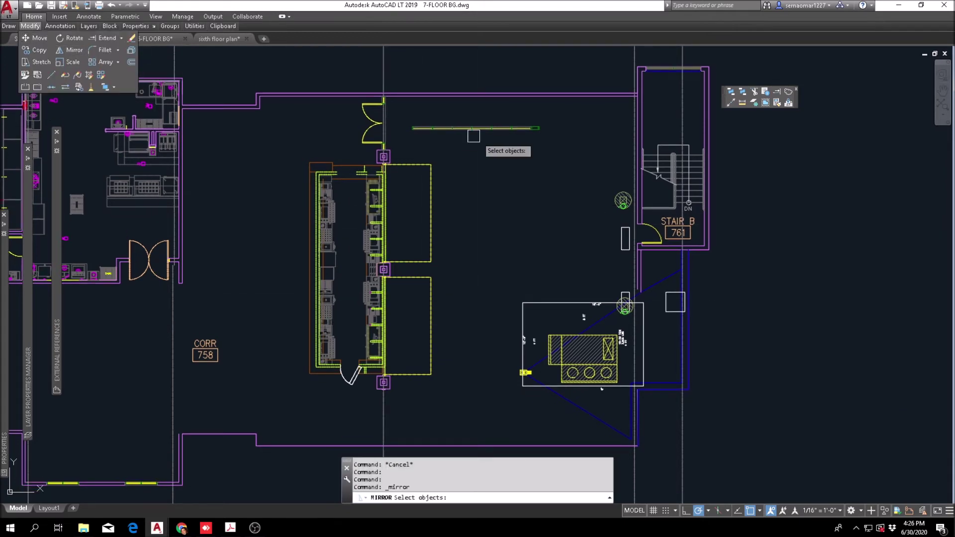
{"action": "scroll", "coordinate": [384, 150], "scroll_direction": "up", "scroll_amount": 8}
{"action": "scroll", "coordinate": [98, 162], "scroll_direction": "down", "scroll_amount": 6}
{"action": "left_click", "coordinate": [160, 145]}
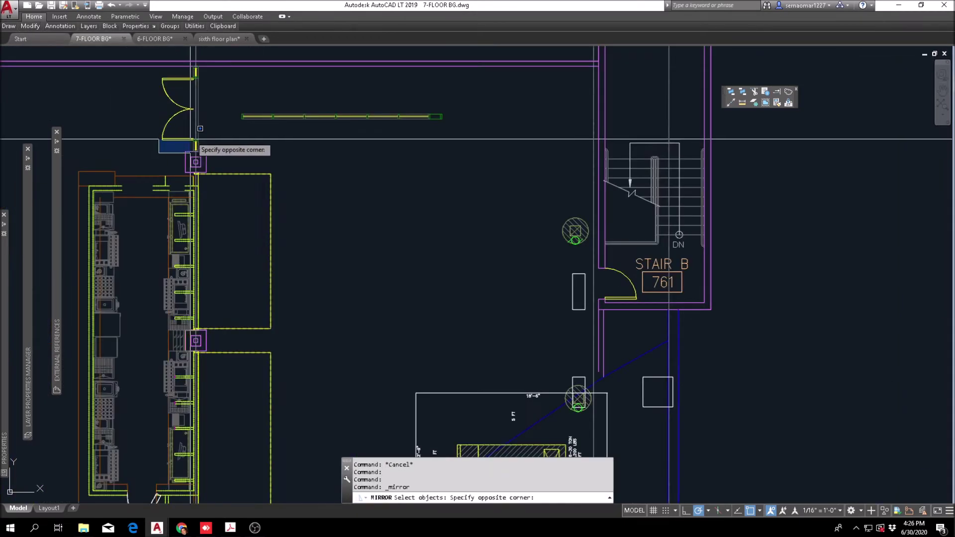
{"action": "left_click", "coordinate": [203, 75]}
{"action": "key", "text": "Return"}
{"action": "right_click", "coordinate": [242, 85], "text": "shift"}
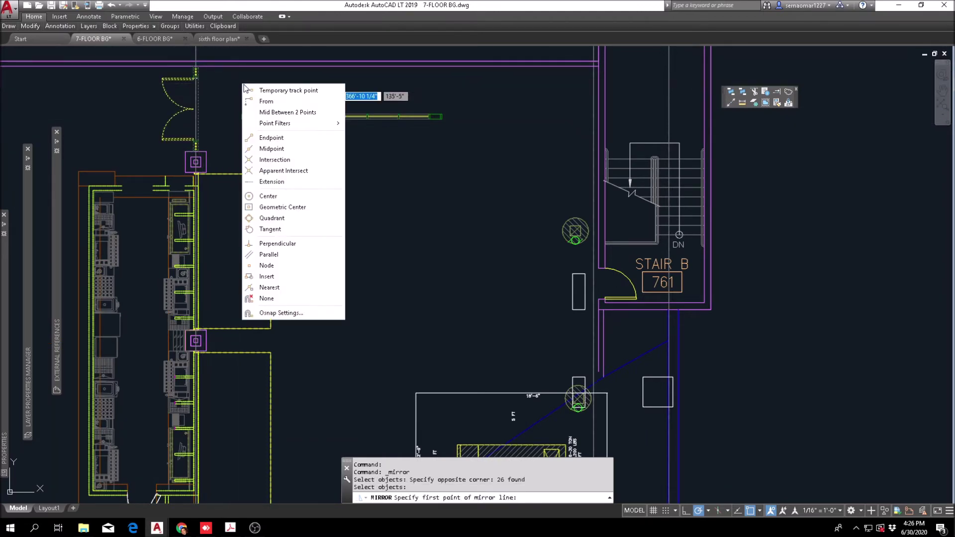
{"action": "left_click", "coordinate": [272, 112]}
{"action": "left_click", "coordinate": [195, 145]}
{"action": "scroll", "coordinate": [288, 119], "scroll_direction": "down", "scroll_amount": 5}
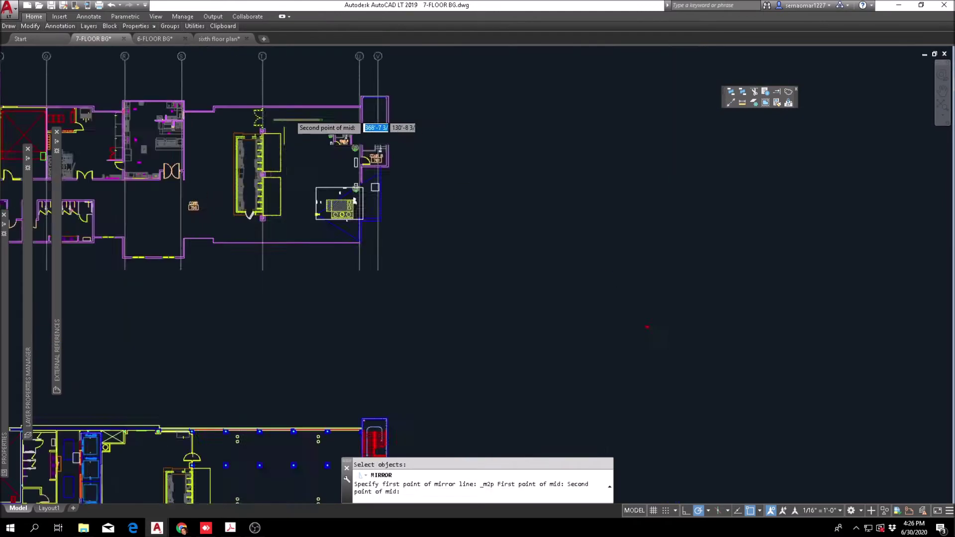
{"action": "scroll", "coordinate": [274, 188], "scroll_direction": "up", "scroll_amount": 6}
{"action": "left_click", "coordinate": [271, 195]}
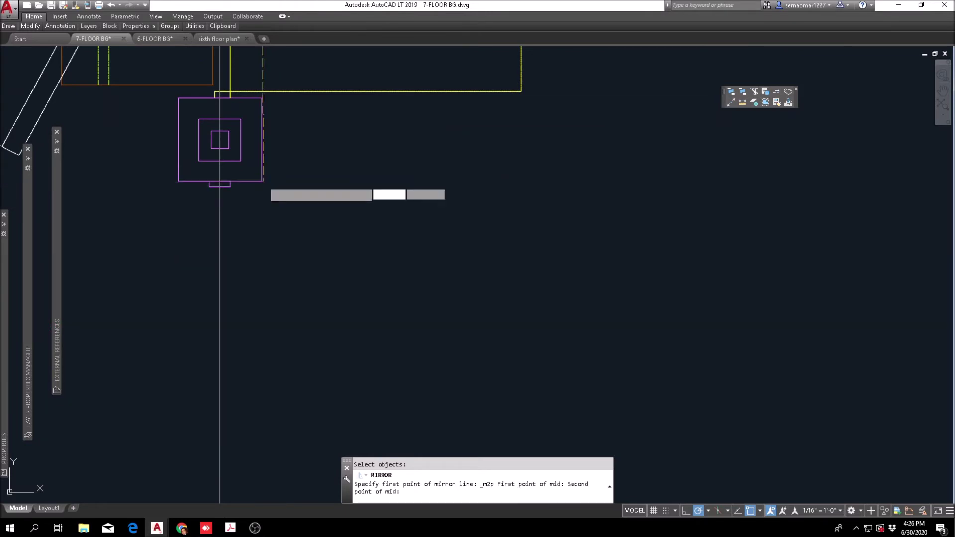
{"action": "scroll", "coordinate": [279, 180], "scroll_direction": "down", "scroll_amount": 3}
{"action": "scroll", "coordinate": [279, 180], "scroll_direction": "down", "scroll_amount": 4}
{"action": "left_click", "coordinate": [307, 145]}
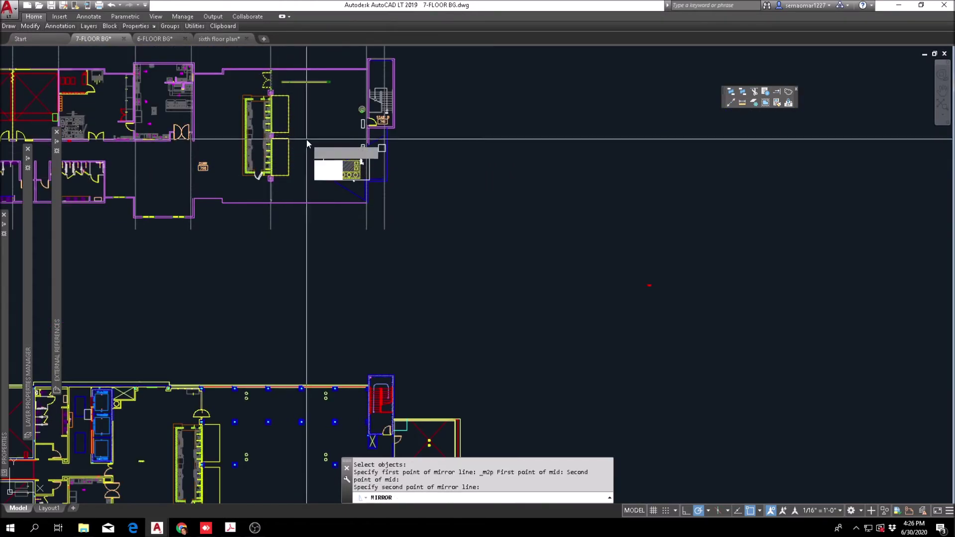
{"action": "key", "text": "Return"}
{"action": "key", "text": "Escape"}
{"action": "key", "text": "Escape"}
Erase the loose green glass panel strip lying east of the upper double door on gridline T.
{"action": "scroll", "coordinate": [298, 139], "scroll_direction": "up", "scroll_amount": 6}
{"action": "type", "text": "E"}
{"action": "key", "text": "Return"}
{"action": "left_click", "coordinate": [192, 158]}
{"action": "left_click", "coordinate": [415, 133]}
{"action": "scroll", "coordinate": [405, 145], "scroll_direction": "down", "scroll_amount": 6}
{"action": "scroll", "coordinate": [314, 197], "scroll_direction": "up", "scroll_amount": 4}
{"action": "scroll", "coordinate": [369, 197], "scroll_direction": "down", "scroll_amount": 5}
{"action": "middle_click_drag", "start_coordinate": [352, 277], "coordinate": [480, 304]}
{"action": "scroll", "coordinate": [378, 229], "scroll_direction": "down", "scroll_amount": 5}
{"action": "scroll", "coordinate": [372, 178], "scroll_direction": "up", "scroll_amount": 6}
{"action": "key", "text": "Escape"}
Copy the block of four four-seat table sets from Lounge 3 into the open area just east of the toilets.
{"action": "mouse_move", "coordinate": [31, 27]}
{"action": "left_click", "coordinate": [40, 51]}
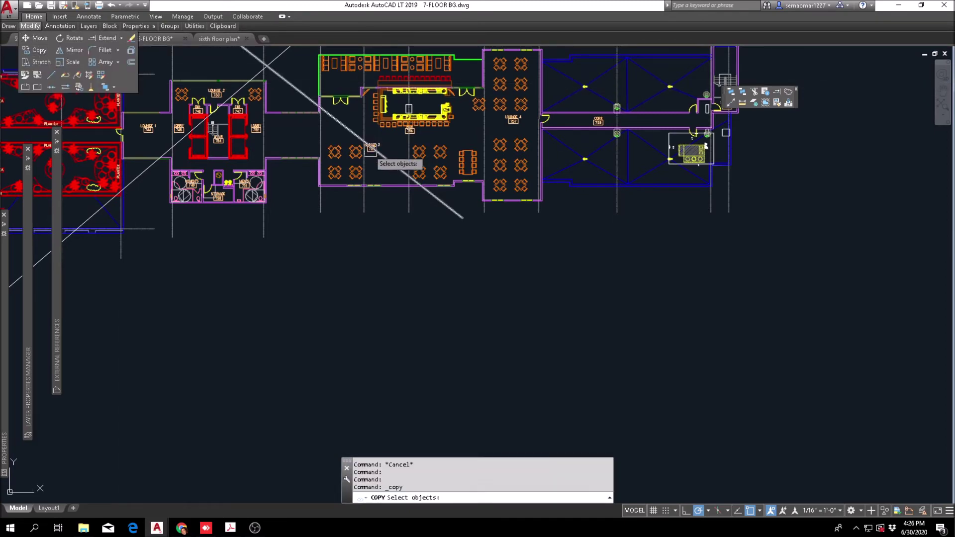
{"action": "scroll", "coordinate": [364, 155], "scroll_direction": "up", "scroll_amount": 6}
{"action": "left_click", "coordinate": [209, 261]}
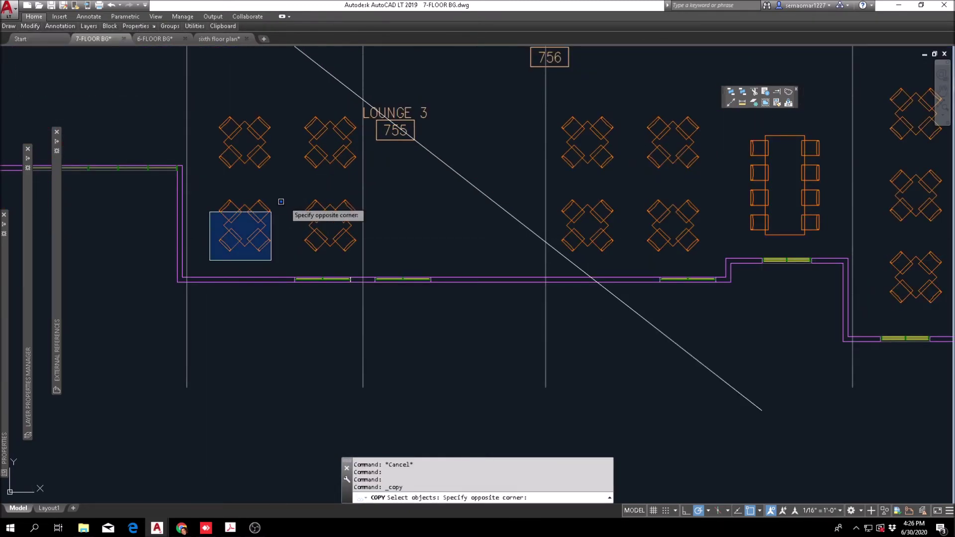
{"action": "left_click", "coordinate": [377, 117]}
{"action": "key", "text": "Return"}
{"action": "scroll", "coordinate": [310, 149], "scroll_direction": "down", "scroll_amount": 4}
{"action": "left_click", "coordinate": [302, 158]}
{"action": "scroll", "coordinate": [398, 115], "scroll_direction": "down", "scroll_amount": 5}
{"action": "scroll", "coordinate": [446, 310], "scroll_direction": "up", "scroll_amount": 4}
{"action": "scroll", "coordinate": [381, 204], "scroll_direction": "up", "scroll_amount": 6}
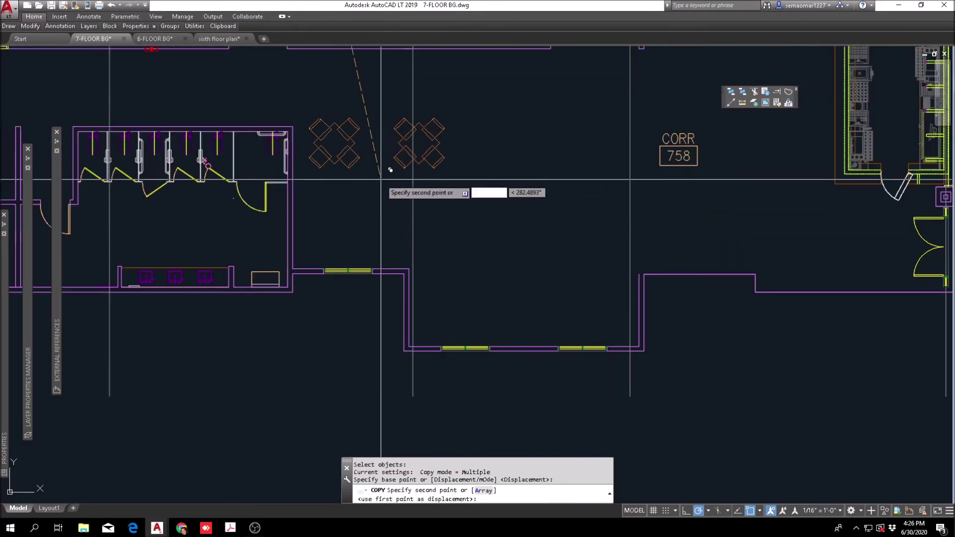
{"action": "left_click", "coordinate": [381, 179]}
{"action": "key", "text": "Escape"}
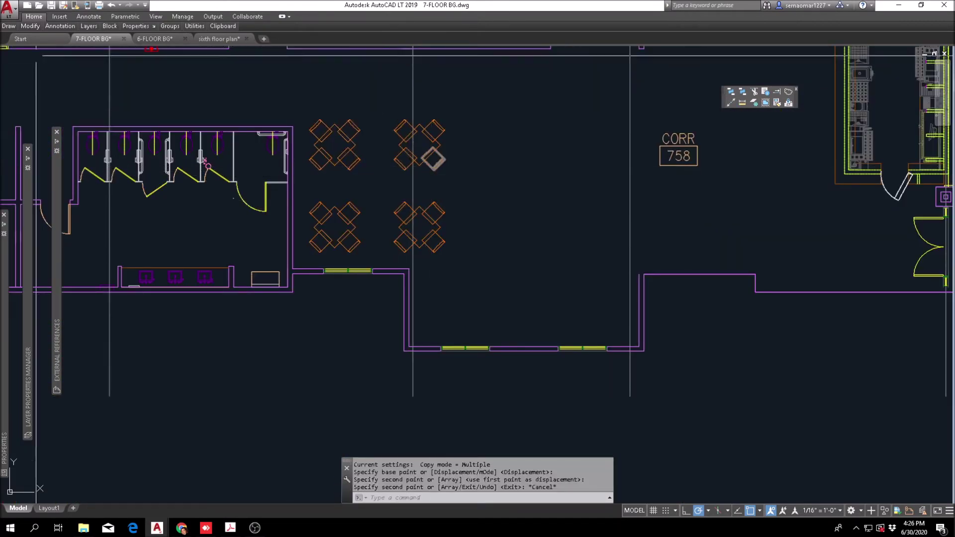
Copy the eastern pair of four-seat table sets three times eastward in line, continuing the two rows at even spacing.
{"action": "mouse_move", "coordinate": [30, 26]}
{"action": "left_click", "coordinate": [35, 50]}
{"action": "scroll", "coordinate": [386, 249], "scroll_direction": "up", "scroll_amount": 5}
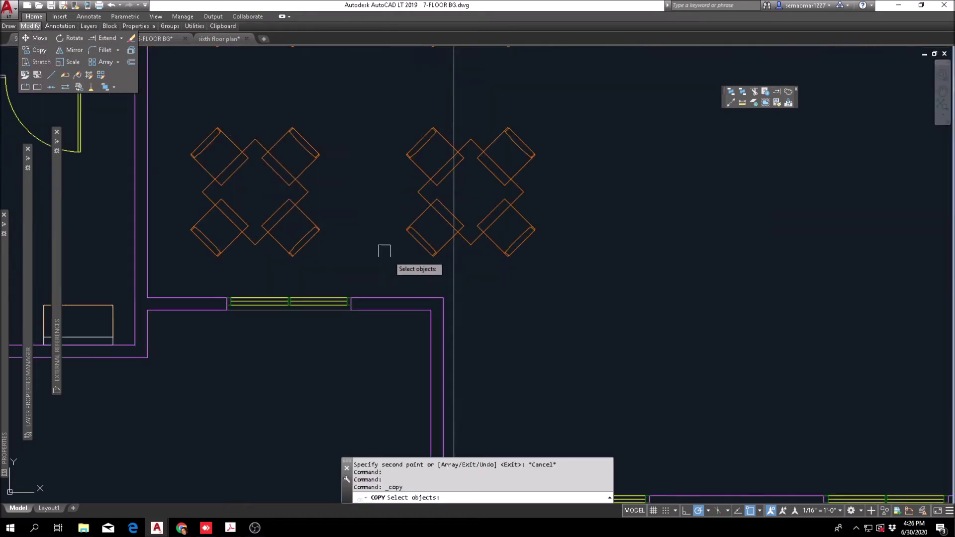
{"action": "left_click", "coordinate": [386, 271]}
{"action": "scroll", "coordinate": [416, 244], "scroll_direction": "down", "scroll_amount": 5}
{"action": "left_click", "coordinate": [490, 97]}
{"action": "scroll", "coordinate": [388, 126], "scroll_direction": "up", "scroll_amount": 4}
{"action": "key", "text": "Return"}
{"action": "left_click", "coordinate": [350, 169]}
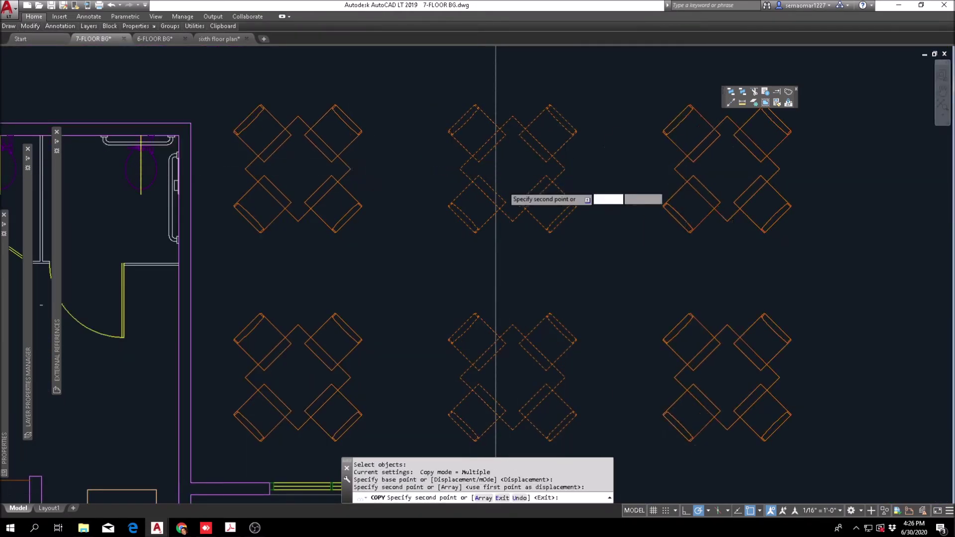
{"action": "scroll", "coordinate": [495, 187], "scroll_direction": "down", "scroll_amount": 5}
{"action": "scroll", "coordinate": [348, 198], "scroll_direction": "up", "scroll_amount": 3}
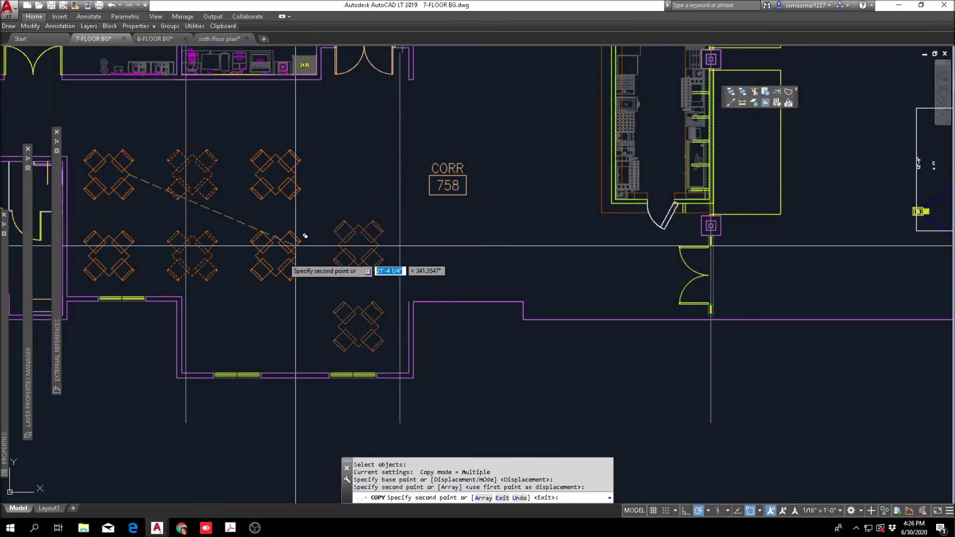
{"action": "scroll", "coordinate": [318, 249], "scroll_direction": "down", "scroll_amount": 4}
{"action": "scroll", "coordinate": [386, 224], "scroll_direction": "up", "scroll_amount": 5}
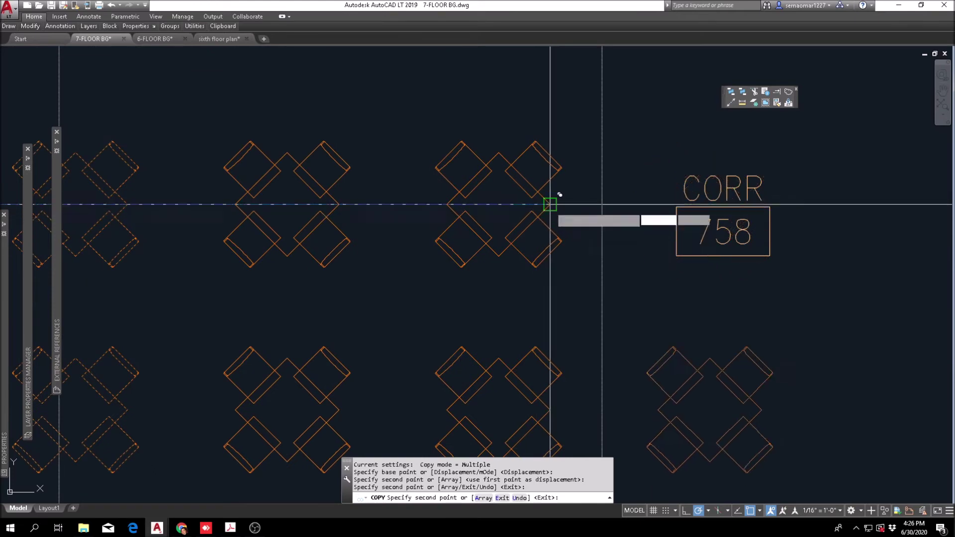
{"action": "key", "text": "Escape"}
{"action": "key", "text": "Escape"}
Move the CORR 758 room tag to the clear space above the easternmost four-seat table set.
{"action": "middle_click_drag", "start_coordinate": [630, 222], "coordinate": [358, 252]}
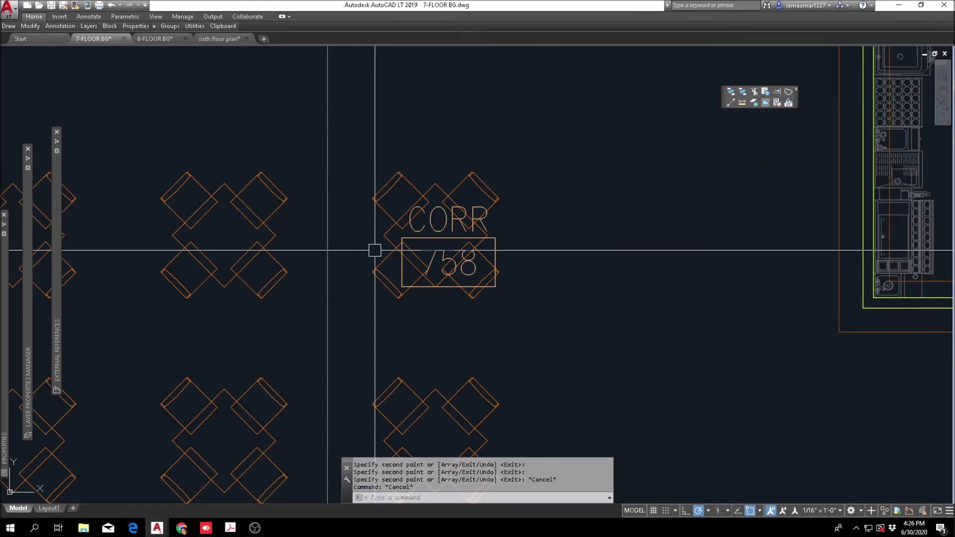
{"action": "type", "text": "m"}
{"action": "key", "text": "space"}
{"action": "left_click", "coordinate": [496, 244]}
{"action": "scroll", "coordinate": [497, 244], "scroll_direction": "down", "scroll_amount": 6}
{"action": "key", "text": "space"}
{"action": "left_click", "coordinate": [529, 256]}
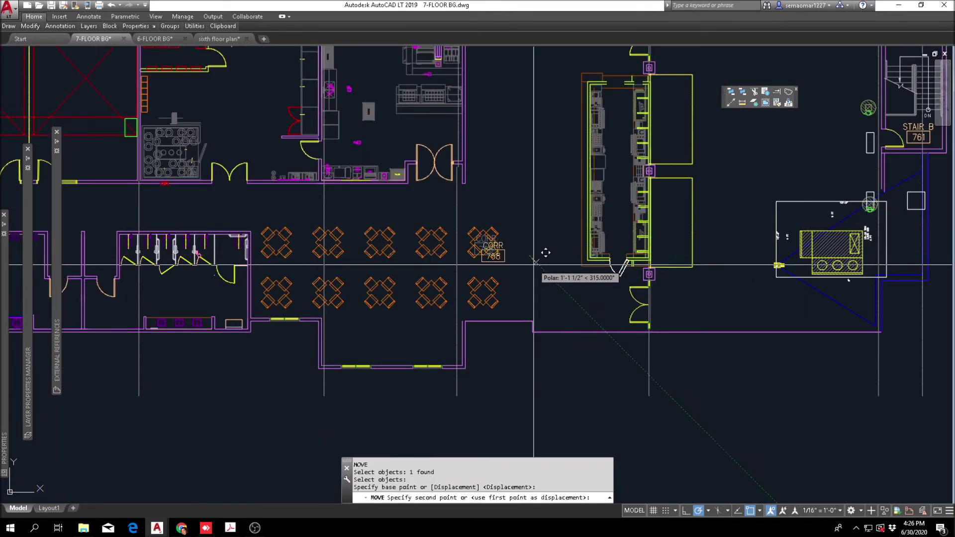
{"action": "scroll", "coordinate": [534, 261], "scroll_direction": "up", "scroll_amount": 4}
{"action": "left_click", "coordinate": [537, 179]}
{"action": "scroll", "coordinate": [477, 229], "scroll_direction": "down", "scroll_amount": 4}
{"action": "key", "text": "Escape"}
{"action": "key", "text": "Escape"}
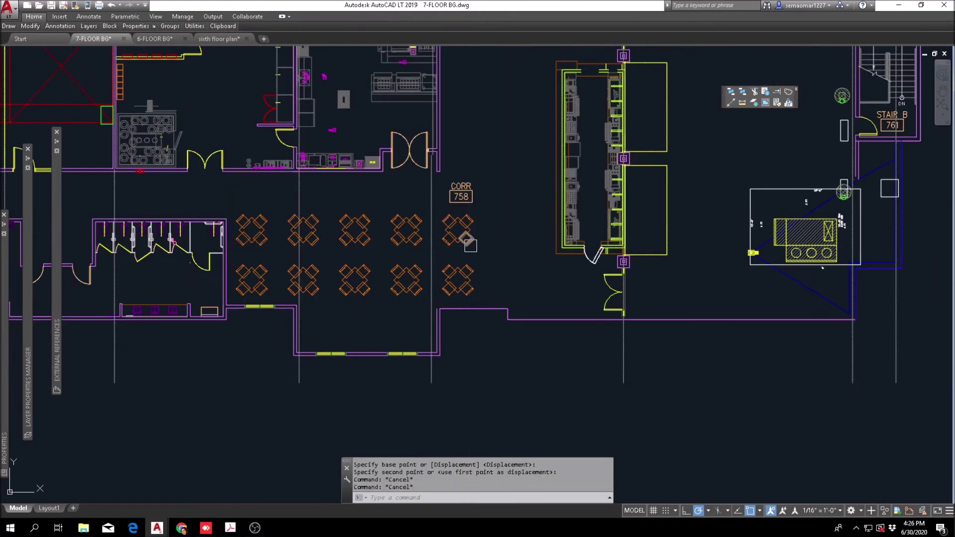
Copy the long eight-chair table from the nook between Lounge 3 and Lounge 4 to just below the seating area's window bay.
{"action": "scroll", "coordinate": [451, 259], "scroll_direction": "down", "scroll_amount": 2}
{"action": "scroll", "coordinate": [398, 272], "scroll_direction": "up", "scroll_amount": 2}
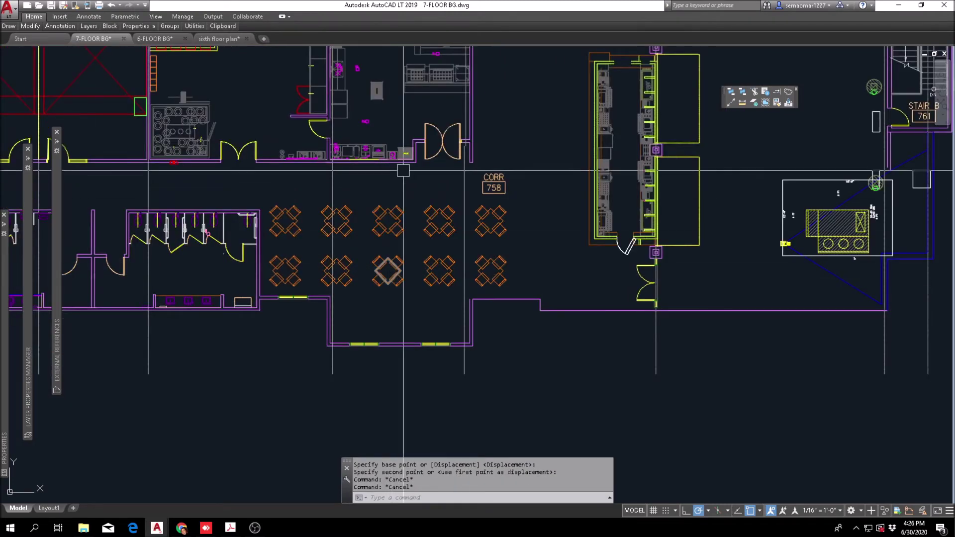
{"action": "scroll", "coordinate": [172, 140], "scroll_direction": "down", "scroll_amount": 2}
{"action": "mouse_move", "coordinate": [29, 26]}
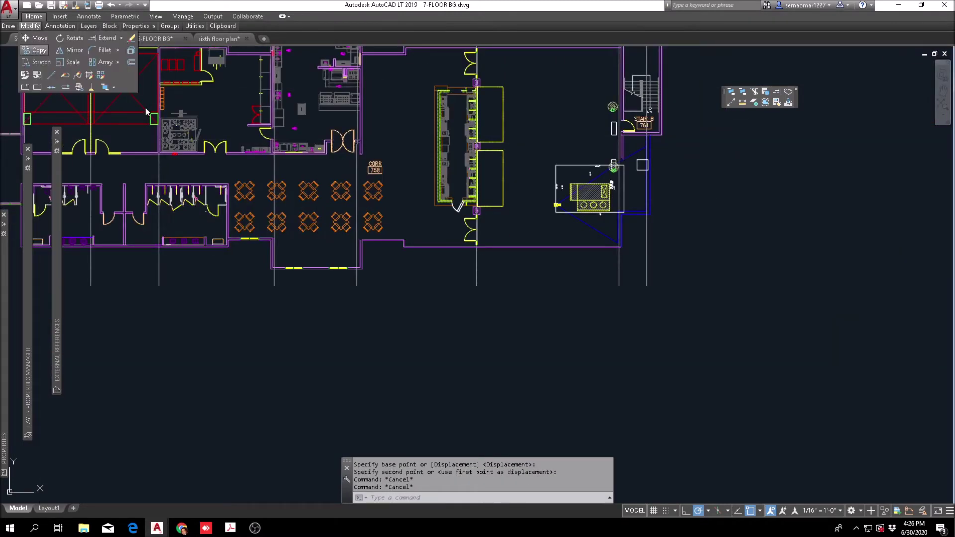
{"action": "left_click", "coordinate": [34, 51]}
{"action": "scroll", "coordinate": [488, 248], "scroll_direction": "down", "scroll_amount": 3}
{"action": "middle_click_drag", "start_coordinate": [379, 204], "coordinate": [392, 221]}
{"action": "middle_click_drag", "start_coordinate": [407, 141], "coordinate": [387, 255]}
{"action": "scroll", "coordinate": [473, 163], "scroll_direction": "up", "scroll_amount": 3}
{"action": "scroll", "coordinate": [468, 261], "scroll_direction": "up", "scroll_amount": 10}
{"action": "scroll", "coordinate": [518, 314], "scroll_direction": "down", "scroll_amount": 2}
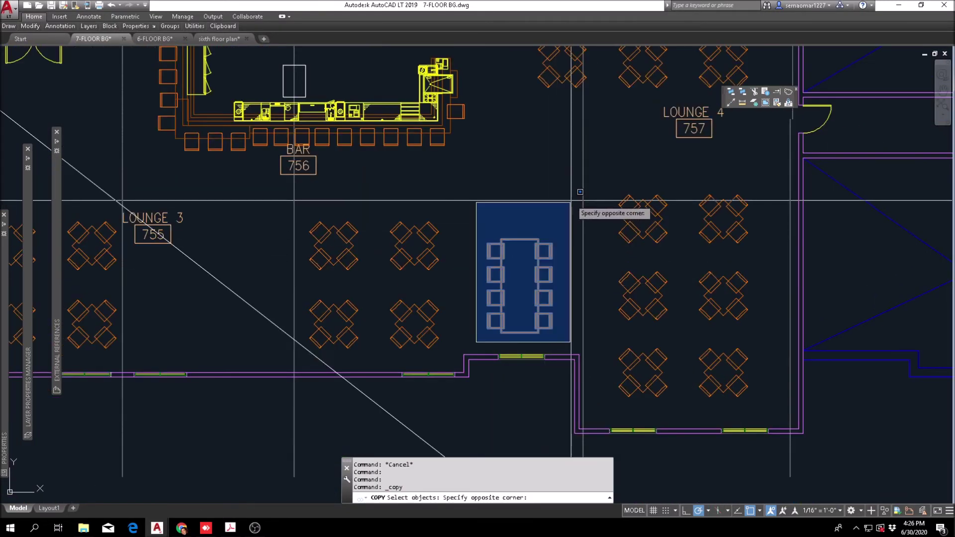
{"action": "left_click", "coordinate": [571, 200]}
{"action": "right_click", "coordinate": [516, 296]}
{"action": "left_click", "coordinate": [519, 291]}
{"action": "scroll", "coordinate": [533, 223], "scroll_direction": "down", "scroll_amount": 7}
{"action": "middle_click_drag", "start_coordinate": [509, 304], "coordinate": [472, 129]}
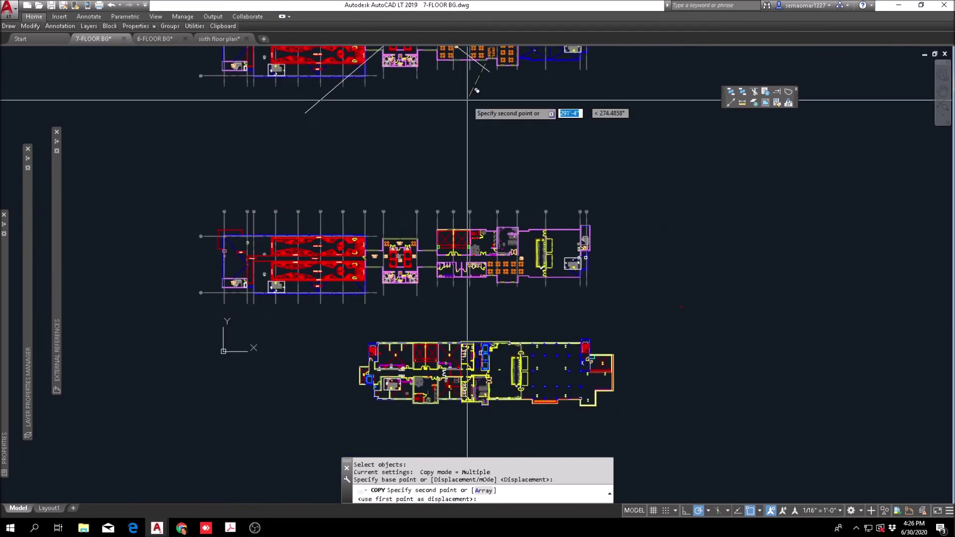
{"action": "scroll", "coordinate": [510, 271], "scroll_direction": "up", "scroll_amount": 10}
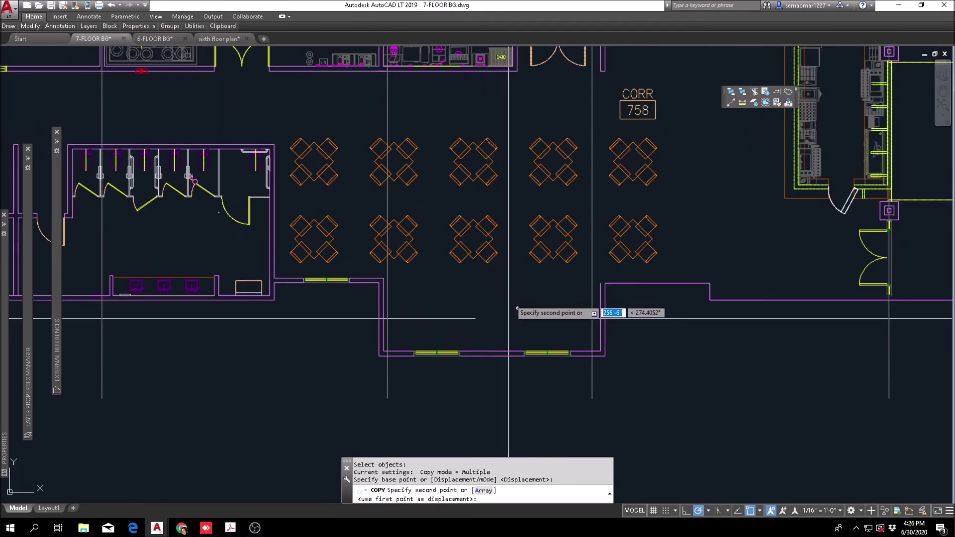
{"action": "middle_click_drag", "start_coordinate": [504, 311], "coordinate": [497, 122]}
{"action": "left_click", "coordinate": [499, 281]}
{"action": "key", "text": "Escape"}
{"action": "middle_click_drag", "start_coordinate": [502, 161], "coordinate": [491, 309]}
{"action": "key", "text": "Escape"}
{"action": "key", "text": "Escape"}
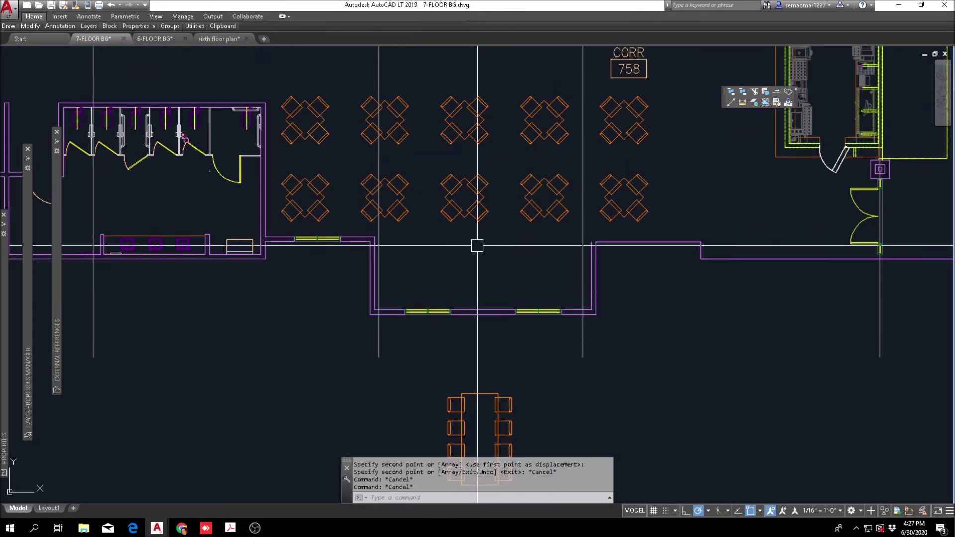
Erase the middle four-seat table set in the lower row of the seating area.
{"action": "type", "text": "e"}
{"action": "key", "text": "Return"}
{"action": "left_click", "coordinate": [436, 251]}
{"action": "left_click", "coordinate": [498, 149]}
{"action": "key", "text": "Return"}
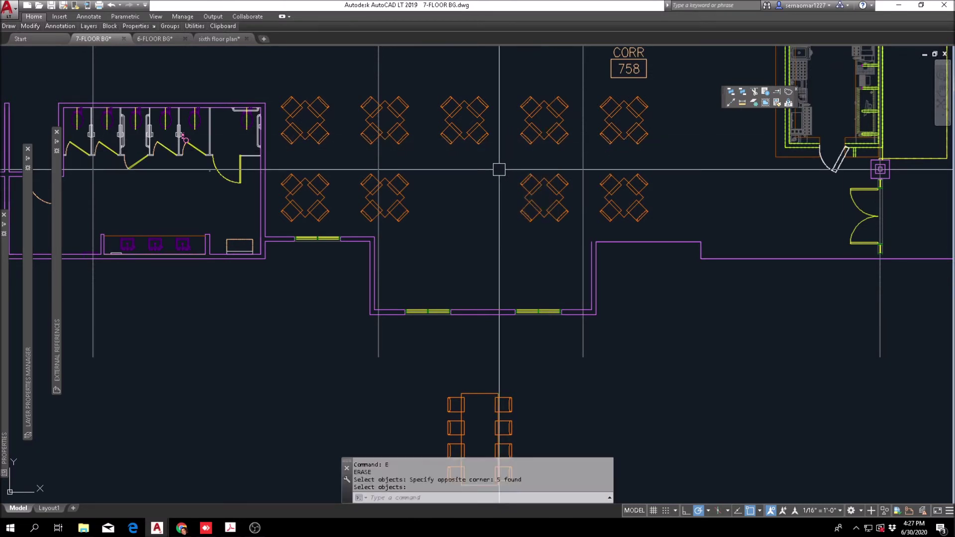
Move the long eight-chair table up into the window bay, placing it in front of the western window.
{"action": "type", "text": "m"}
{"action": "key", "text": "Return"}
{"action": "middle_click_drag", "start_coordinate": [503, 417], "coordinate": [511, 305]}
{"action": "left_click", "coordinate": [447, 387]}
{"action": "key", "text": "Return"}
{"action": "left_click", "coordinate": [483, 309]}
{"action": "scroll", "coordinate": [438, 139], "scroll_direction": "up", "scroll_amount": 4}
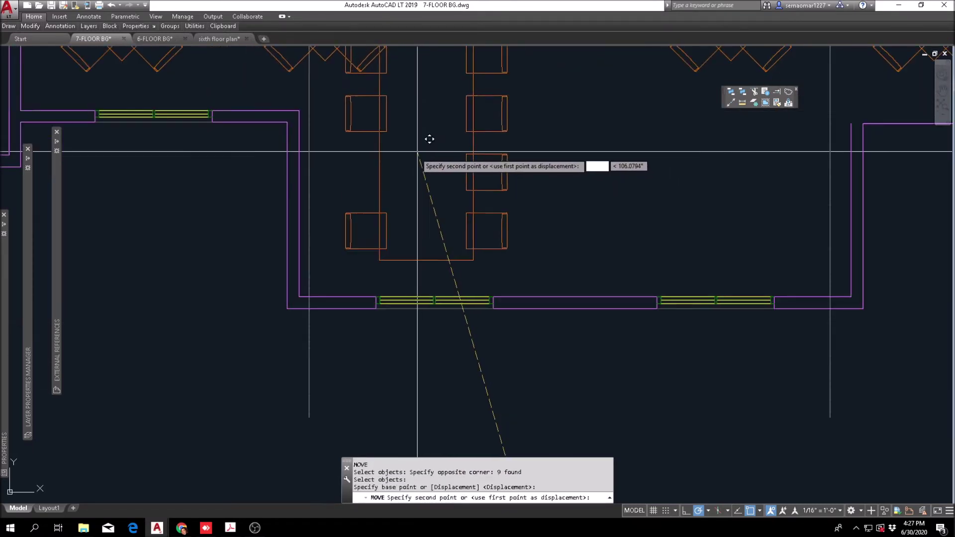
{"action": "left_click", "coordinate": [430, 171]}
{"action": "scroll", "coordinate": [483, 177], "scroll_direction": "down", "scroll_amount": 4}
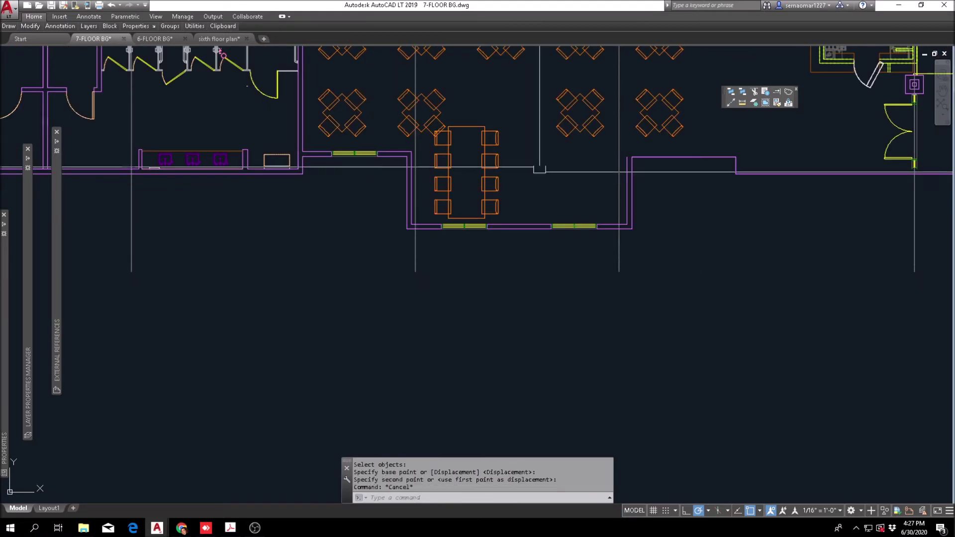
{"action": "key", "text": "Escape"}
{"action": "middle_click_drag", "start_coordinate": [533, 172], "coordinate": [516, 262]}
{"action": "key", "text": "Escape"}
Erase the lower-row four-seat table set that overlaps the long table's chair.
{"action": "scroll", "coordinate": [375, 233], "scroll_direction": "up", "scroll_amount": 4}
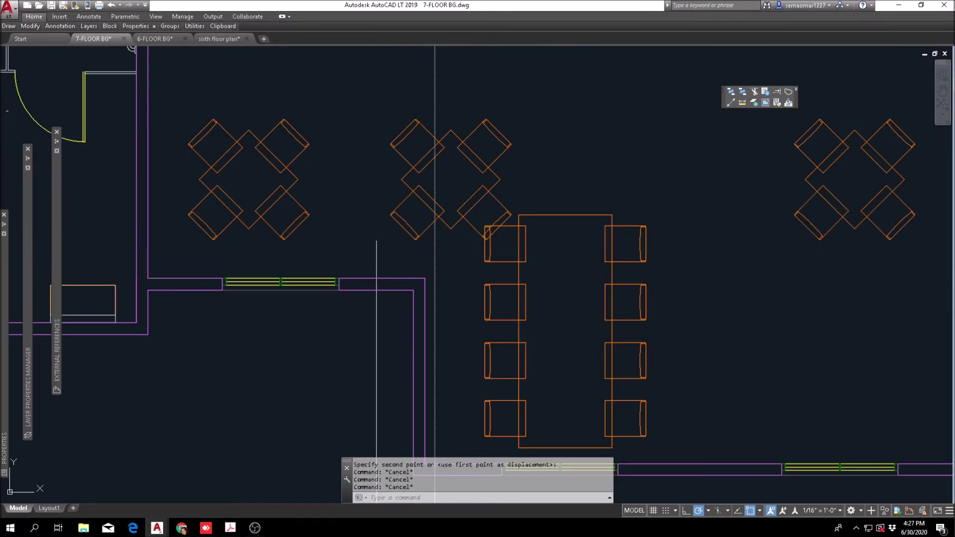
{"action": "type", "text": "e"}
{"action": "key", "text": "Return"}
{"action": "left_click", "coordinate": [475, 188]}
{"action": "left_click", "coordinate": [417, 103]}
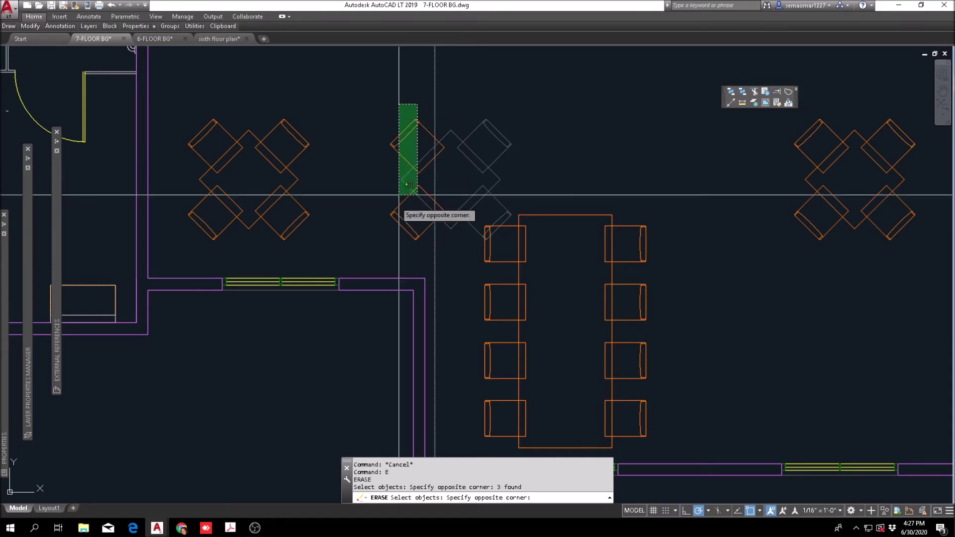
{"action": "left_click", "coordinate": [386, 231]}
{"action": "key", "text": "Return"}
{"action": "key", "text": "Escape"}
Mirror the long eight-chair table about the bay's vertical centre line to the eastern window, keeping the original.
{"action": "left_click", "coordinate": [29, 25]}
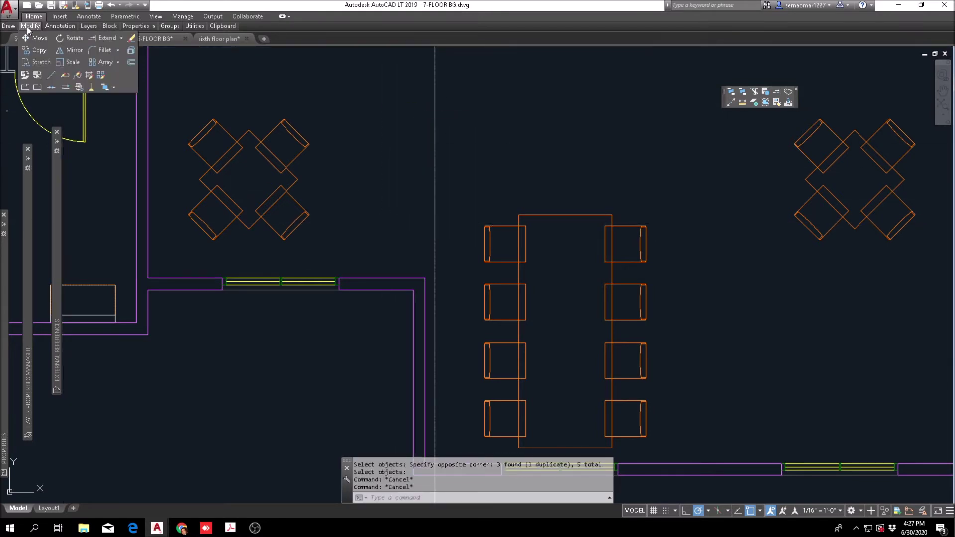
{"action": "left_click", "coordinate": [72, 57]}
{"action": "middle_click_drag", "start_coordinate": [552, 453], "coordinate": [481, 333]}
{"action": "scroll", "coordinate": [429, 319], "scroll_direction": "up", "scroll_amount": 4}
{"action": "left_click", "coordinate": [357, 353]}
{"action": "scroll", "coordinate": [418, 326], "scroll_direction": "down", "scroll_amount": 4}
{"action": "left_click", "coordinate": [574, 113]}
{"action": "key", "text": "Return"}
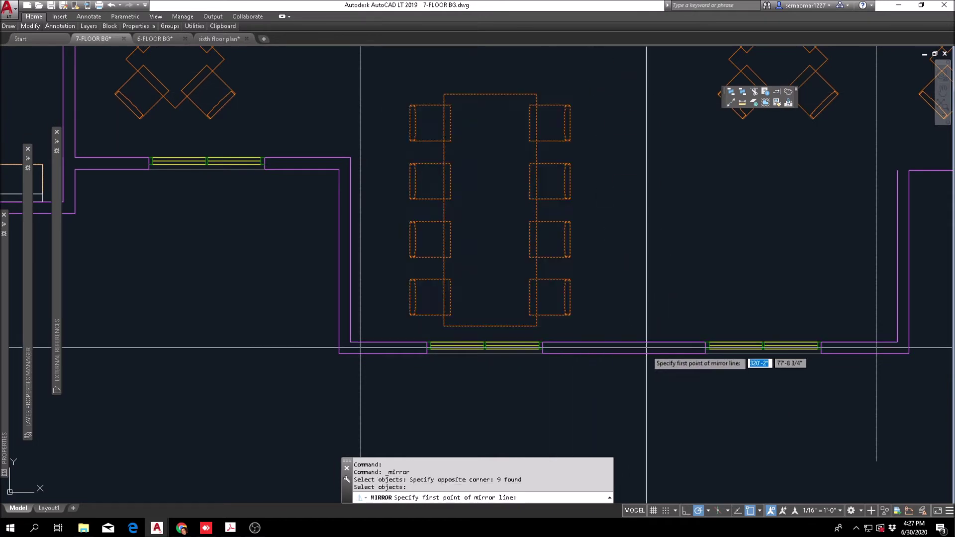
{"action": "left_click", "coordinate": [624, 298]}
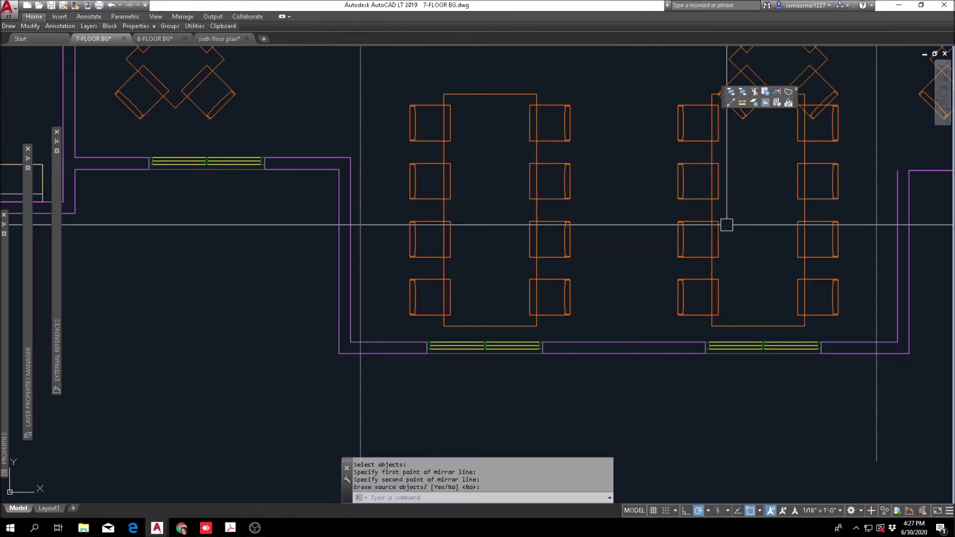
{"action": "middle_click_drag", "start_coordinate": [685, 233], "coordinate": [548, 395]}
{"action": "middle_click_drag", "start_coordinate": [685, 183], "coordinate": [664, 205]}
{"action": "key", "text": "Escape"}
Erase the lower-row four-seat table set that overlaps the eastern long table.
{"action": "type", "text": "e"}
{"action": "key", "text": "Return"}
{"action": "left_click", "coordinate": [685, 163]}
{"action": "left_click", "coordinate": [573, 256]}
{"action": "key", "text": "Return"}
{"action": "key", "text": "Escape"}
{"action": "scroll", "coordinate": [582, 206], "scroll_direction": "down", "scroll_amount": 6}
{"action": "middle_click_drag", "start_coordinate": [559, 199], "coordinate": [385, 256]}
{"action": "scroll", "coordinate": [248, 258], "scroll_direction": "up", "scroll_amount": 3}
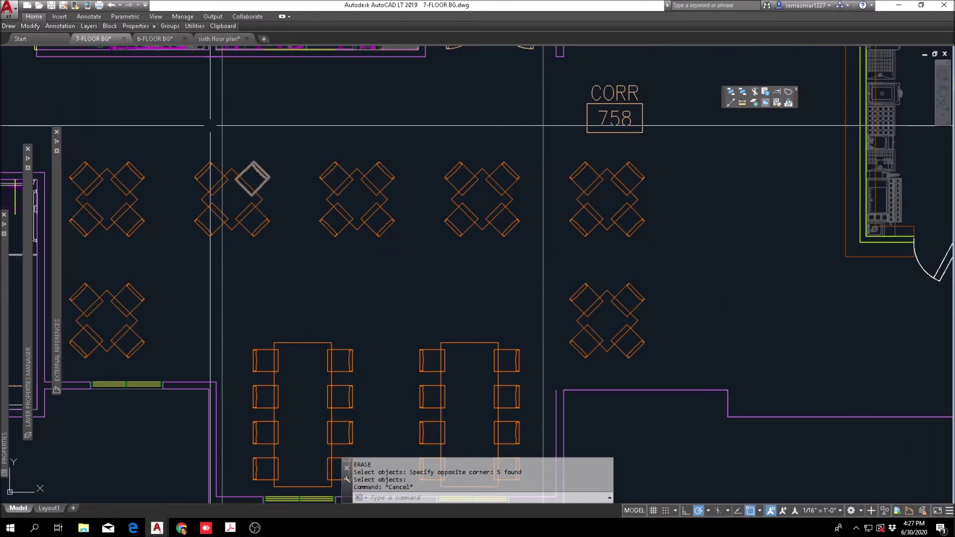
{"action": "mouse_move", "coordinate": [35, 26]}
{"action": "left_click", "coordinate": [38, 50]}
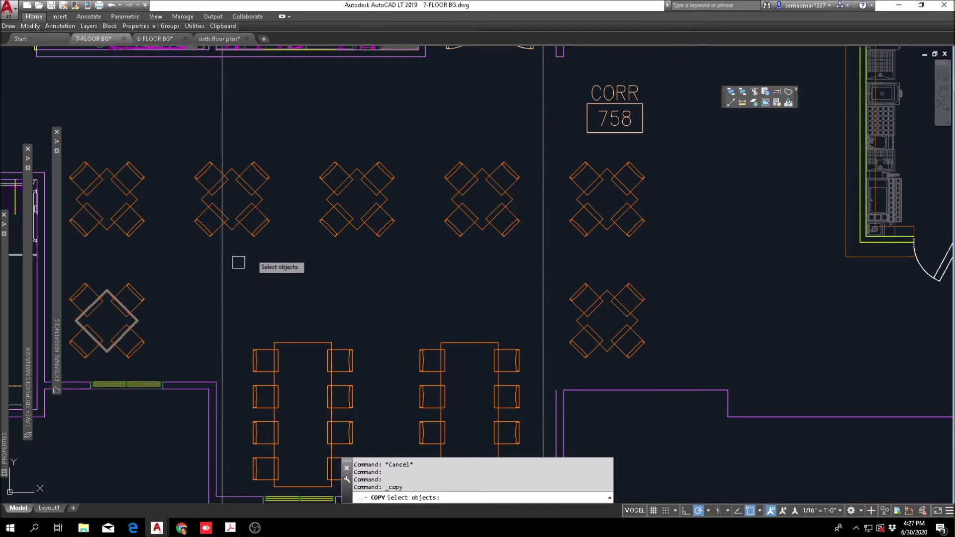
{"action": "left_click", "coordinate": [277, 159]}
{"action": "left_click", "coordinate": [239, 223]}
{"action": "left_click", "coordinate": [158, 273]}
{"action": "left_click", "coordinate": [260, 147]}
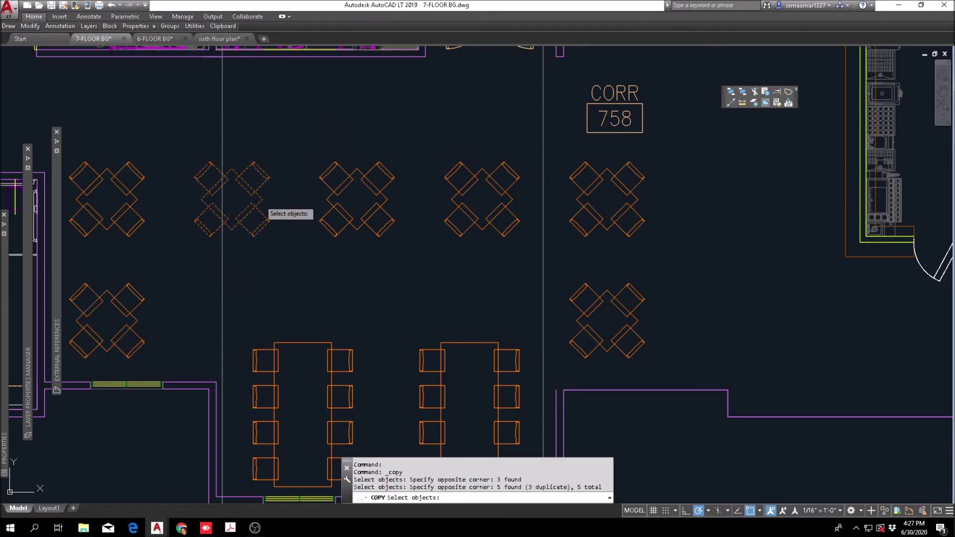
{"action": "key", "text": "Return"}
{"action": "left_click", "coordinate": [260, 198]}
{"action": "scroll", "coordinate": [282, 208], "scroll_direction": "down", "scroll_amount": 3}
{"action": "key", "text": "Escape"}
{"action": "mouse_move", "coordinate": [323, 216]}
{"action": "middle_mouse_down"}
{"action": "mouse_move", "coordinate": [241, 248]}
{"action": "mouse_move", "coordinate": [188, 252]}
{"action": "middle_mouse_up"}
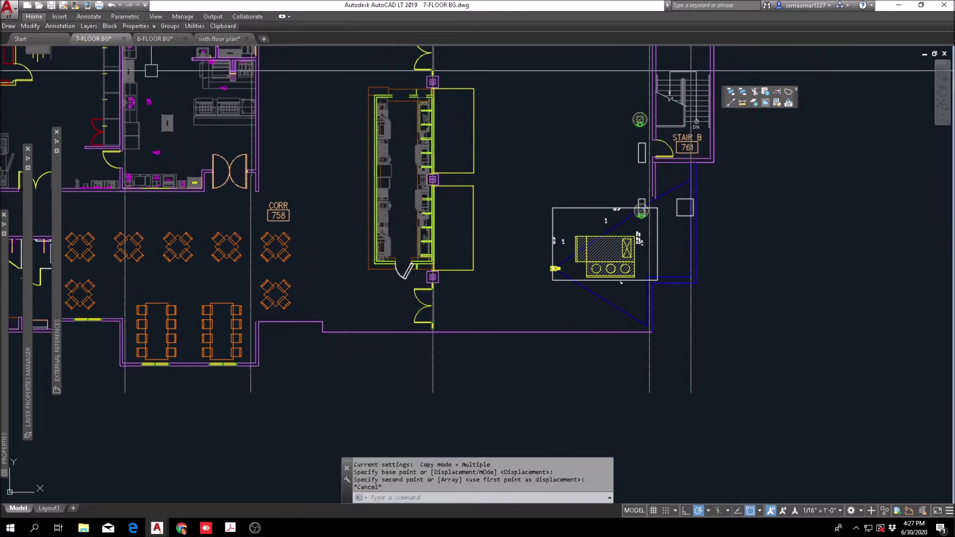
Copy the upper-row table set below the CORR 758 label north along the kitchen's east wall, and undo the last copy.
{"action": "mouse_move", "coordinate": [30, 26]}
{"action": "left_click", "coordinate": [40, 51]}
{"action": "scroll", "coordinate": [432, 275], "scroll_direction": "down", "scroll_amount": 7}
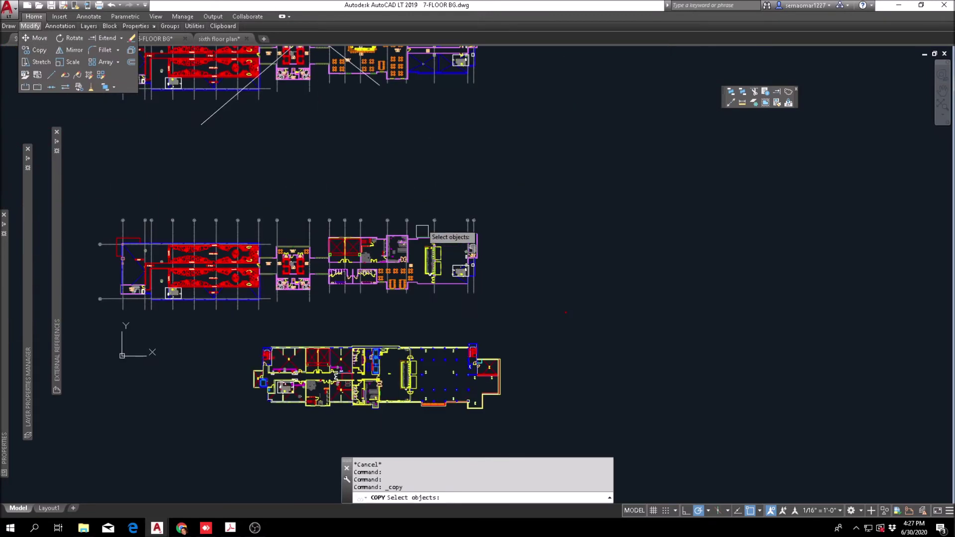
{"action": "scroll", "coordinate": [390, 54], "scroll_direction": "up", "scroll_amount": 8}
{"action": "middle_click_drag", "start_coordinate": [393, 74], "coordinate": [367, 73]}
{"action": "scroll", "coordinate": [433, 214], "scroll_direction": "down", "scroll_amount": 8}
{"action": "scroll", "coordinate": [357, 320], "scroll_direction": "up", "scroll_amount": 4}
{"action": "scroll", "coordinate": [413, 274], "scroll_direction": "up", "scroll_amount": 4}
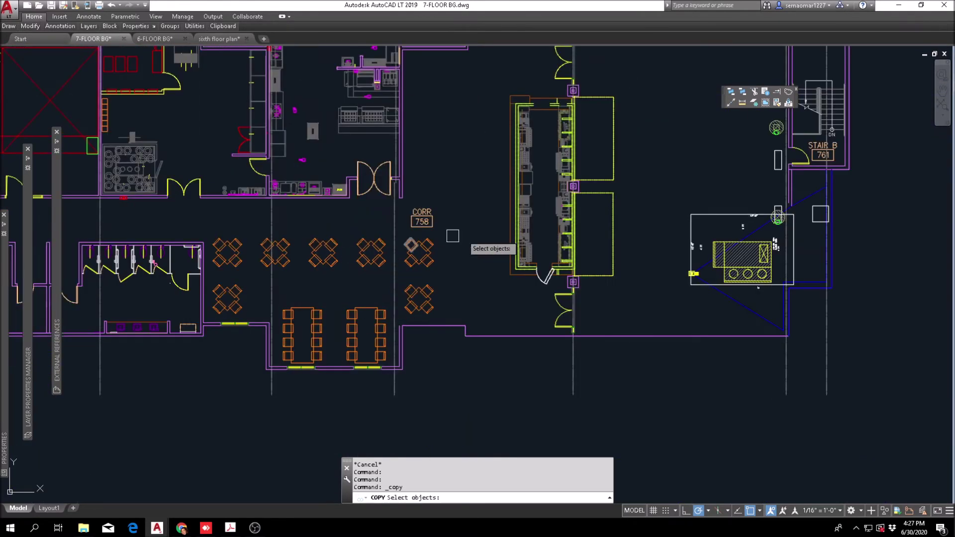
{"action": "left_click", "coordinate": [381, 280]}
{"action": "key", "text": "Return"}
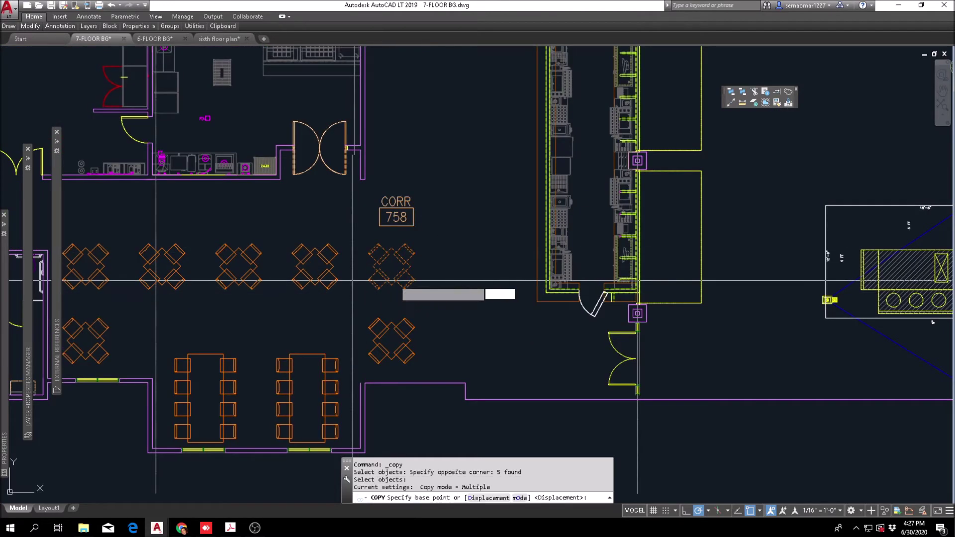
{"action": "left_click", "coordinate": [396, 279]}
{"action": "scroll", "coordinate": [396, 130], "scroll_direction": "up", "scroll_amount": 2}
{"action": "middle_click_drag", "start_coordinate": [405, 177], "coordinate": [385, 357]}
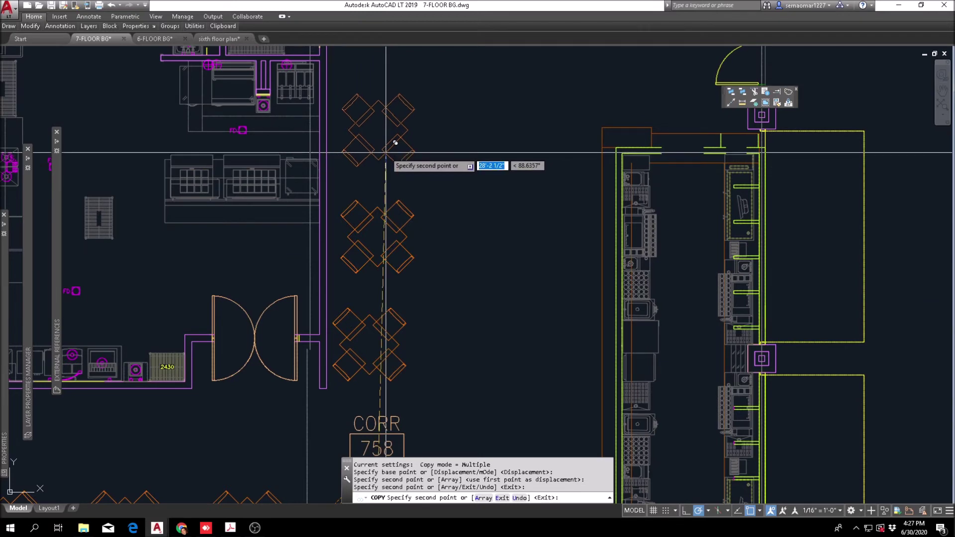
{"action": "type", "text": "u"}
{"action": "key", "text": "Return"}
Place further table-set copies up the kitchen's east wall and one more in the corner beneath the stepped north wall.
{"action": "middle_click_drag", "start_coordinate": [396, 100], "coordinate": [396, 224]}
{"action": "middle_click_drag", "start_coordinate": [396, 158], "coordinate": [379, 269]}
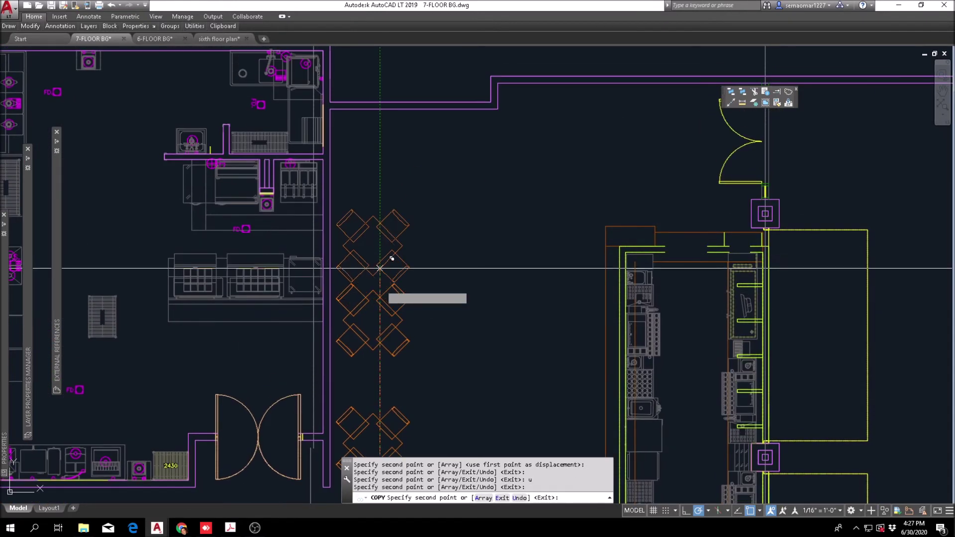
{"action": "left_click", "coordinate": [380, 237]}
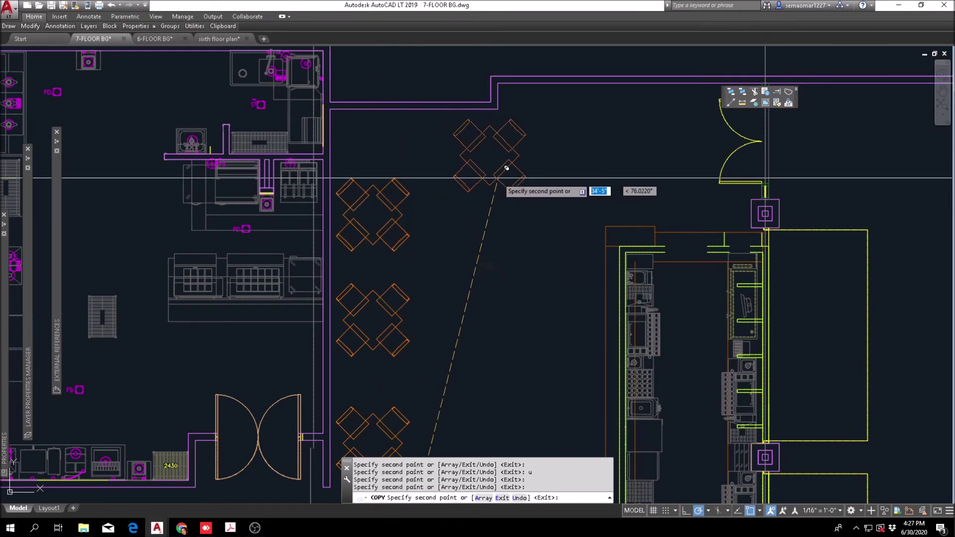
{"action": "key", "text": "Escape"}
{"action": "scroll", "coordinate": [512, 159], "scroll_direction": "down", "scroll_amount": 3}
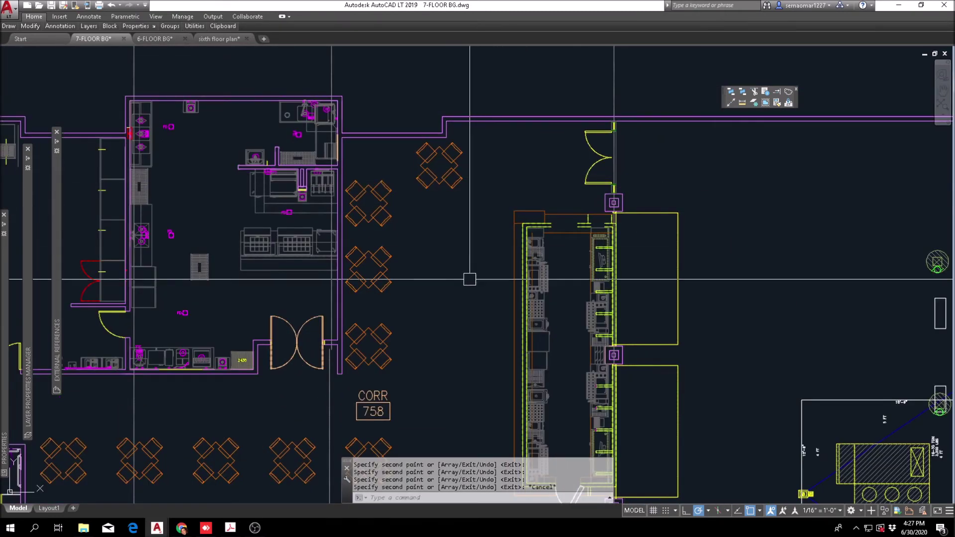
Use Stretch to bring one bar stool from the west side of the BAR 756 counter into the space west of this plan's counter.
{"action": "middle_click_drag", "start_coordinate": [500, 360], "coordinate": [477, 291]}
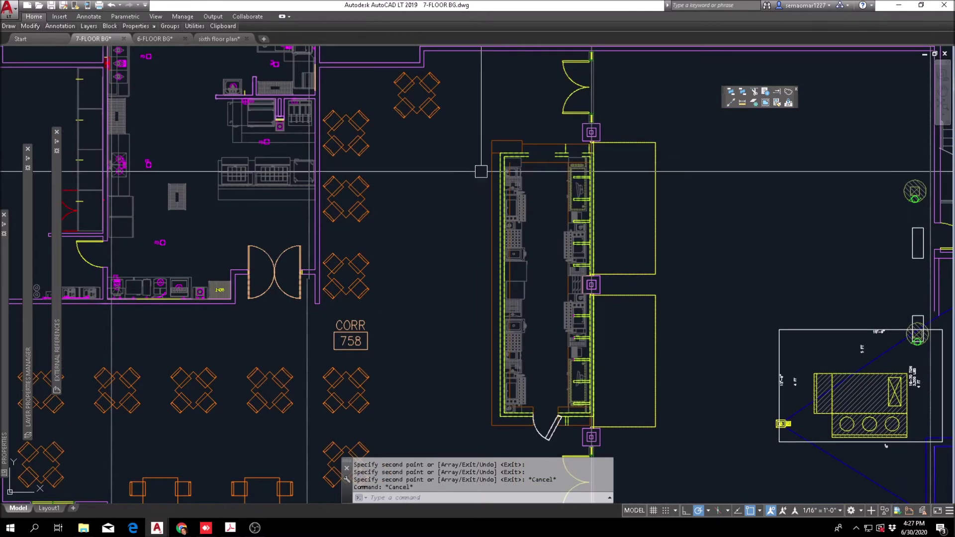
{"action": "mouse_move", "coordinate": [30, 26]}
{"action": "left_click", "coordinate": [41, 62]}
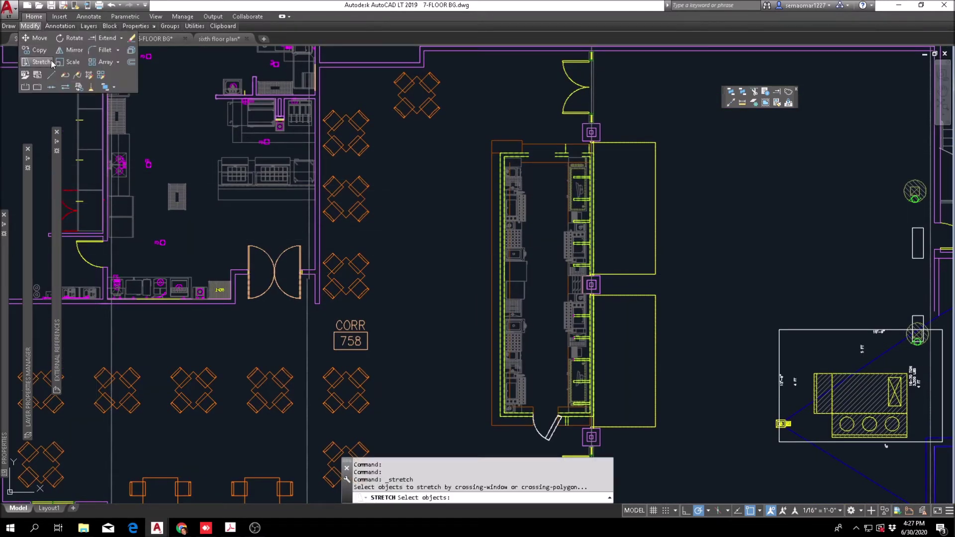
{"action": "scroll", "coordinate": [465, 153], "scroll_direction": "down", "scroll_amount": 6}
{"action": "scroll", "coordinate": [465, 152], "scroll_direction": "up", "scroll_amount": 8}
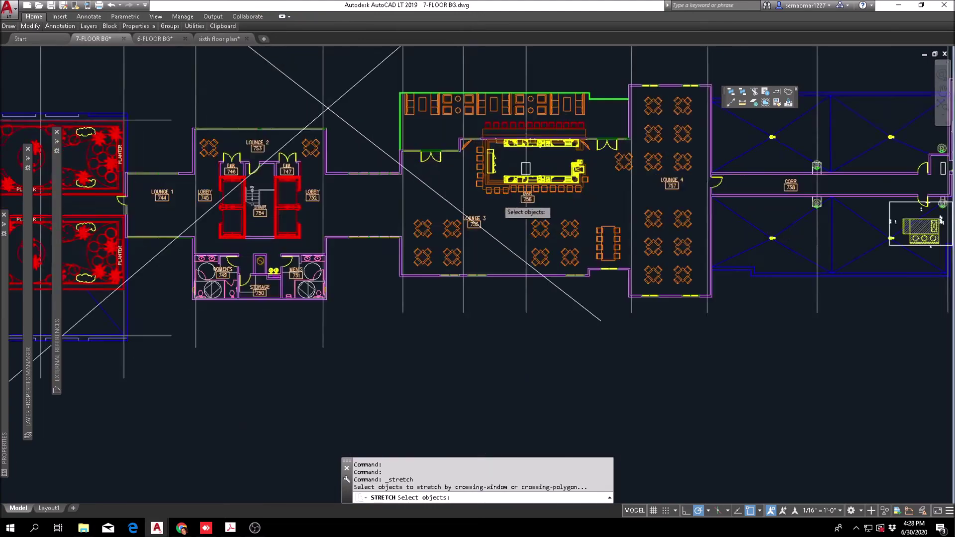
{"action": "scroll", "coordinate": [464, 153], "scroll_direction": "up", "scroll_amount": 2}
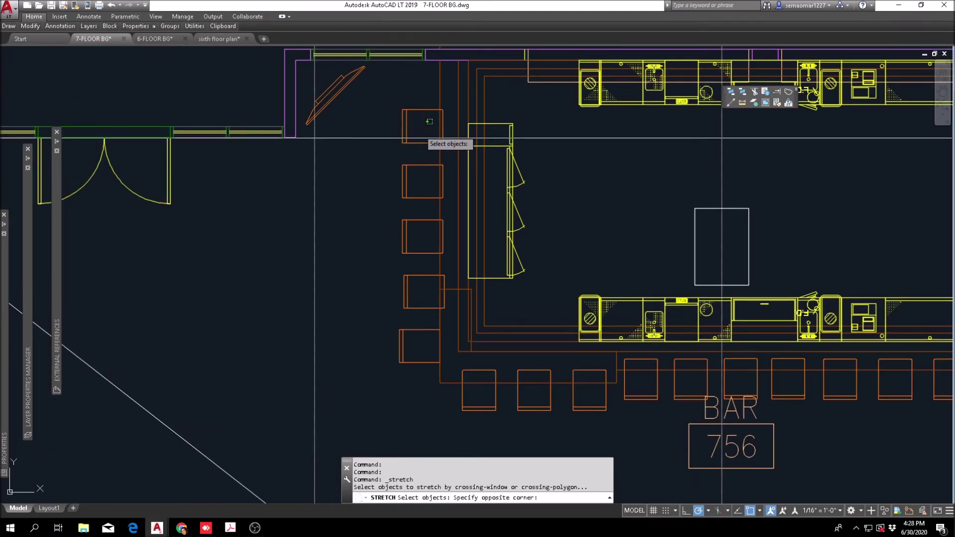
{"action": "left_click", "coordinate": [405, 303]}
{"action": "scroll", "coordinate": [414, 248], "scroll_direction": "down", "scroll_amount": 4}
{"action": "key", "text": "Return"}
{"action": "left_click", "coordinate": [423, 237]}
{"action": "scroll", "coordinate": [491, 177], "scroll_direction": "down", "scroll_amount": 4}
{"action": "middle_click_drag", "start_coordinate": [573, 328], "coordinate": [567, 315]}
{"action": "scroll", "coordinate": [447, 273], "scroll_direction": "up", "scroll_amount": 3}
{"action": "scroll", "coordinate": [485, 352], "scroll_direction": "down", "scroll_amount": 6}
{"action": "scroll", "coordinate": [466, 218], "scroll_direction": "up", "scroll_amount": 5}
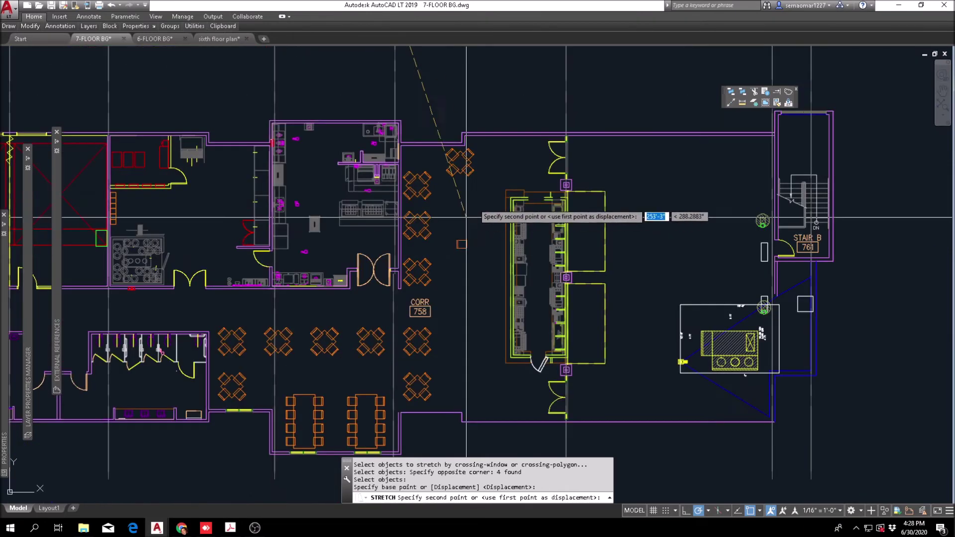
{"action": "scroll", "coordinate": [473, 212], "scroll_direction": "up", "scroll_amount": 4}
{"action": "left_click", "coordinate": [515, 251]}
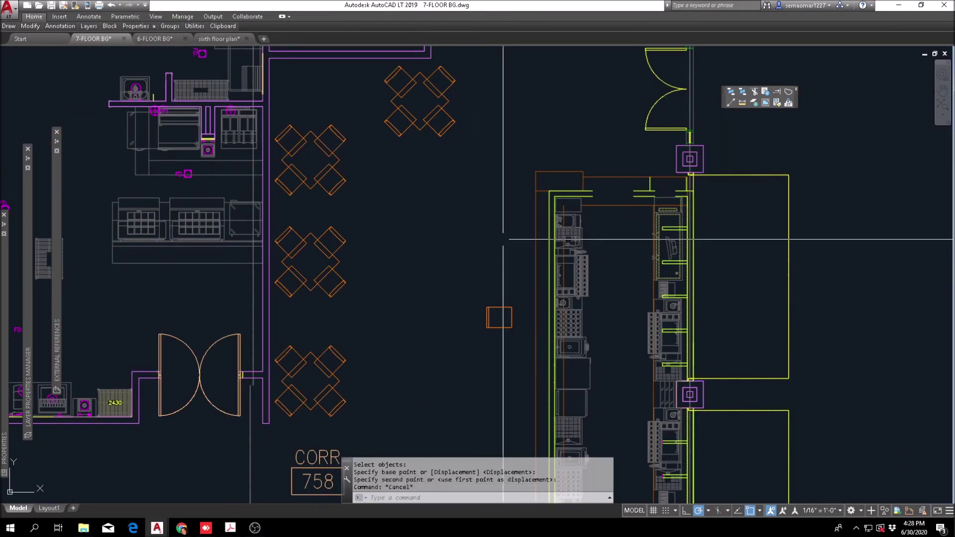
Move the bar stool up beside the north-west corner of the counter, with its back facing west.
{"action": "scroll", "coordinate": [495, 234], "scroll_direction": "down", "scroll_amount": 2}
{"action": "key", "text": "space"}
{"action": "scroll", "coordinate": [496, 303], "scroll_direction": "up", "scroll_amount": 2}
{"action": "left_click", "coordinate": [484, 304]}
{"action": "left_click", "coordinate": [530, 239]}
{"action": "key", "text": "space"}
{"action": "left_click", "coordinate": [514, 267]}
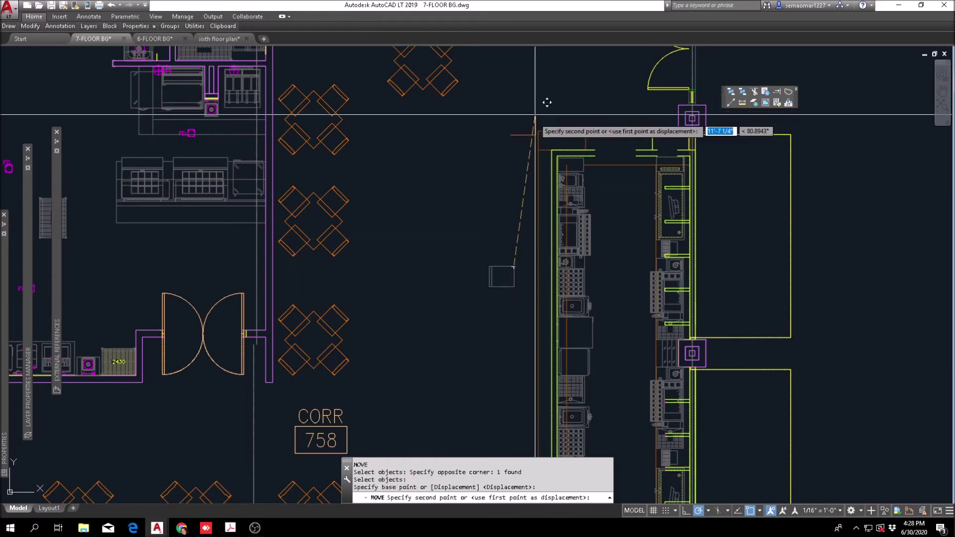
{"action": "scroll", "coordinate": [547, 144], "scroll_direction": "up", "scroll_amount": 6}
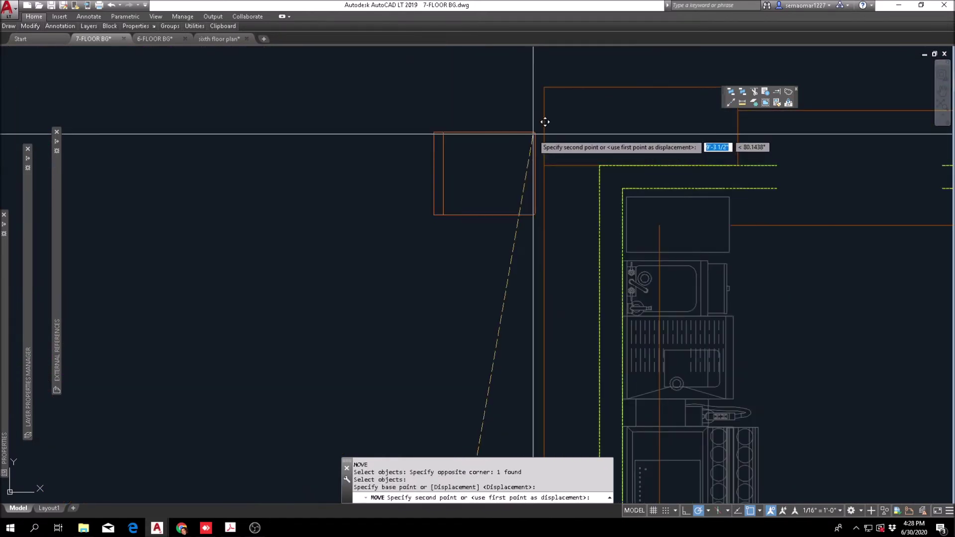
{"action": "key", "text": "Escape"}
Copy the bar stool 24 inches straight down along the counter's west edge.
{"action": "left_click", "coordinate": [37, 29]}
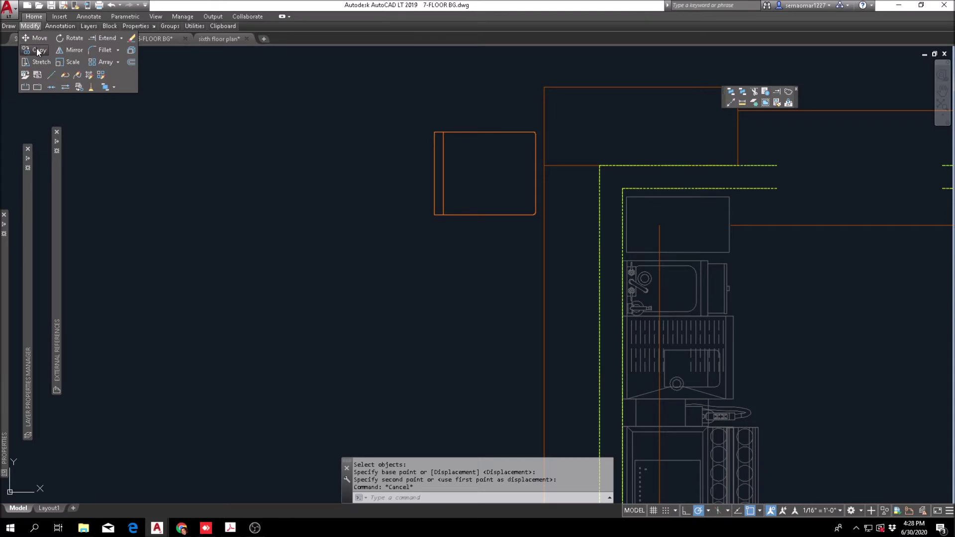
{"action": "left_click", "coordinate": [37, 48]}
{"action": "left_click", "coordinate": [379, 300]}
{"action": "left_click", "coordinate": [577, 114]}
{"action": "key", "text": "space"}
{"action": "left_click", "coordinate": [543, 87]}
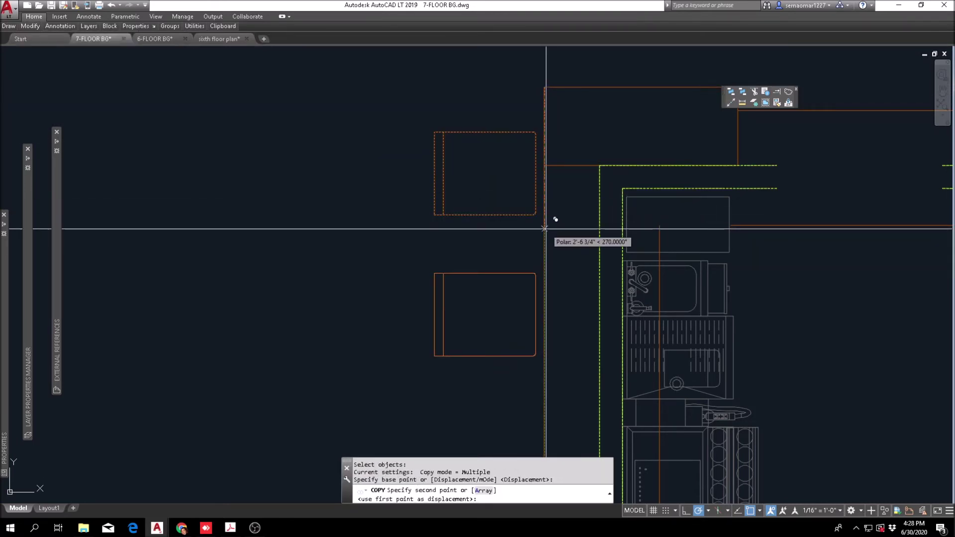
{"action": "type", "text": "24"}
{"action": "key", "text": "Return"}
{"action": "key", "text": "Escape"}
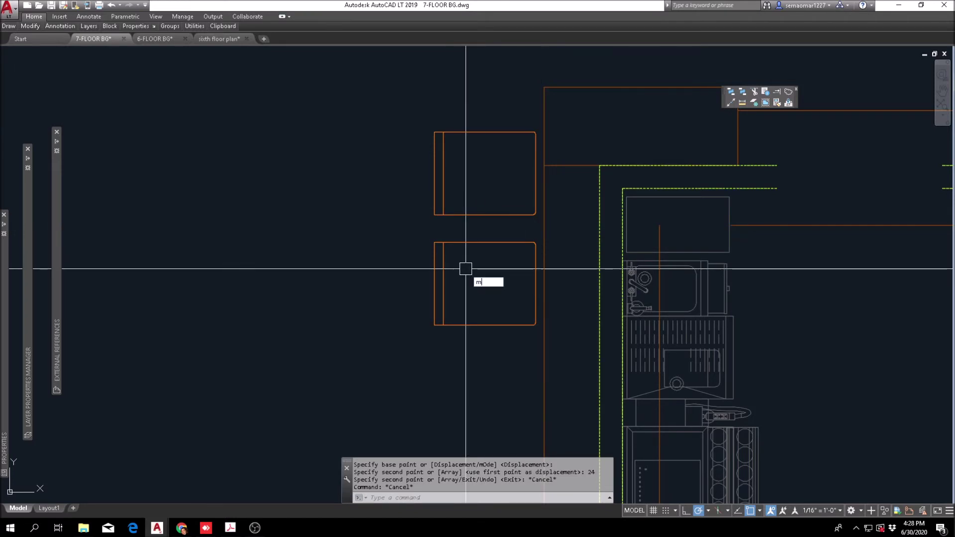
Move the copied stool a further 12 inches straight down.
{"action": "key", "text": "Return"}
{"action": "left_click", "coordinate": [405, 343]}
{"action": "left_click", "coordinate": [548, 228]}
{"action": "key", "text": "space"}
{"action": "left_click", "coordinate": [352, 235]}
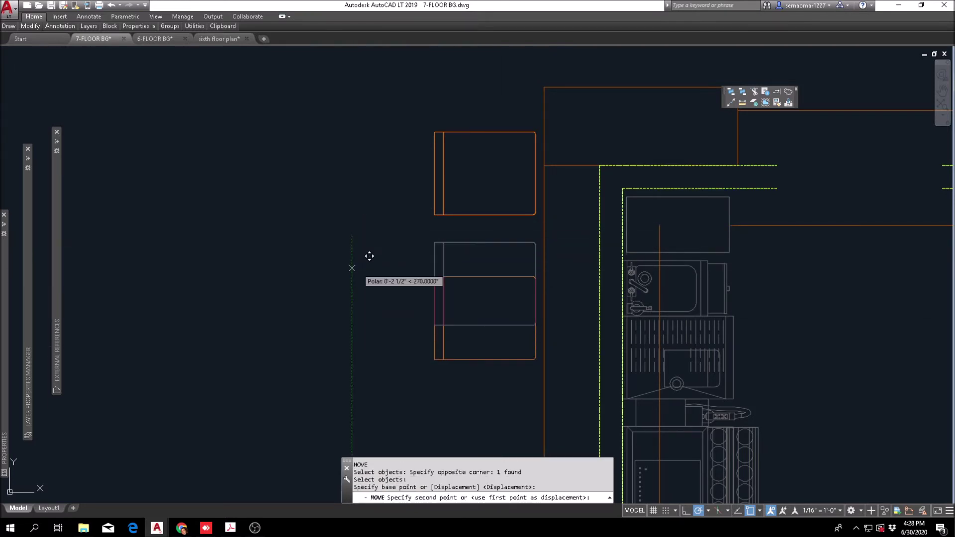
{"action": "type", "text": "12"}
{"action": "key", "text": "Return"}
{"action": "key", "text": "Escape"}
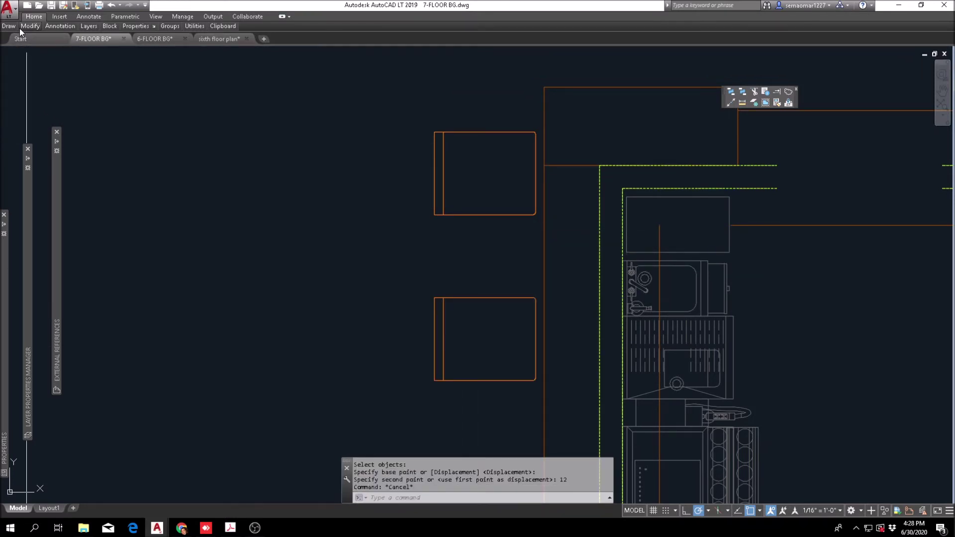
Copy the second stool down the counter's west side at the same spacing until the row reaches the counter's south end.
{"action": "left_click", "coordinate": [34, 49]}
{"action": "left_click", "coordinate": [394, 432]}
{"action": "left_click", "coordinate": [588, 208]}
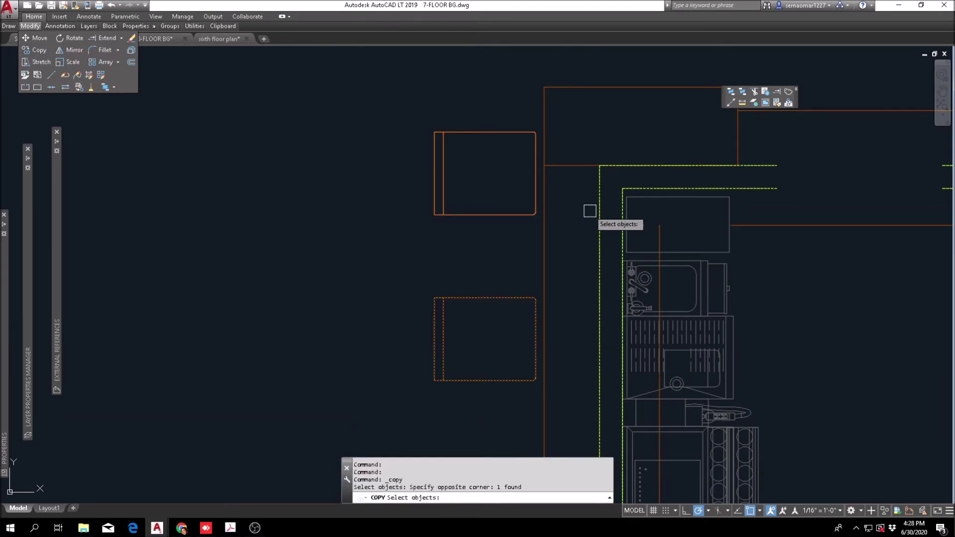
{"action": "key", "text": "Return"}
{"action": "left_click", "coordinate": [485, 215]}
{"action": "scroll", "coordinate": [492, 212], "scroll_direction": "down", "scroll_amount": 5}
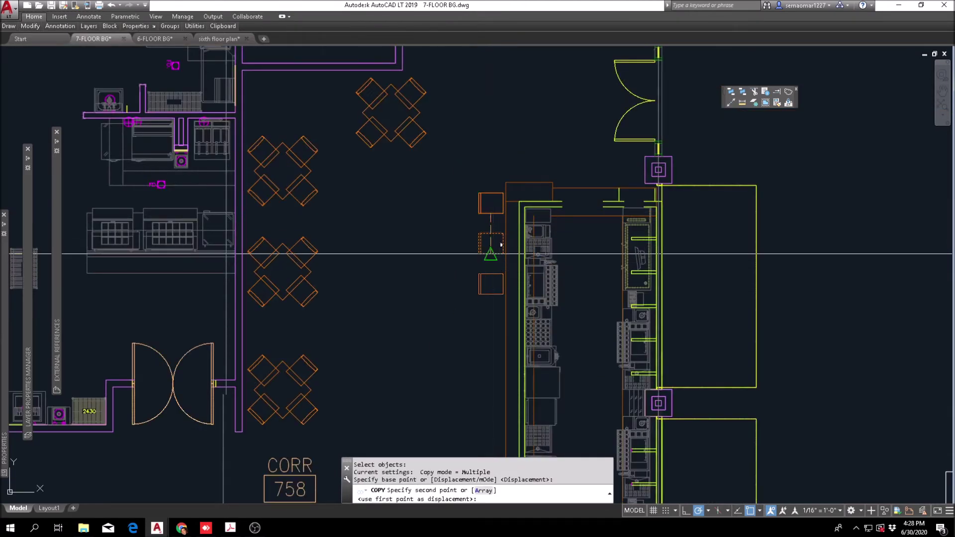
{"action": "left_click", "coordinate": [492, 254]}
{"action": "left_click", "coordinate": [491, 294]}
{"action": "mouse_move", "coordinate": [506, 316]}
{"action": "middle_mouse_down"}
{"action": "mouse_move", "coordinate": [474, 233]}
{"action": "mouse_move", "coordinate": [453, 86]}
{"action": "middle_mouse_up"}
{"action": "left_click", "coordinate": [439, 108]}
{"action": "left_click", "coordinate": [439, 148]}
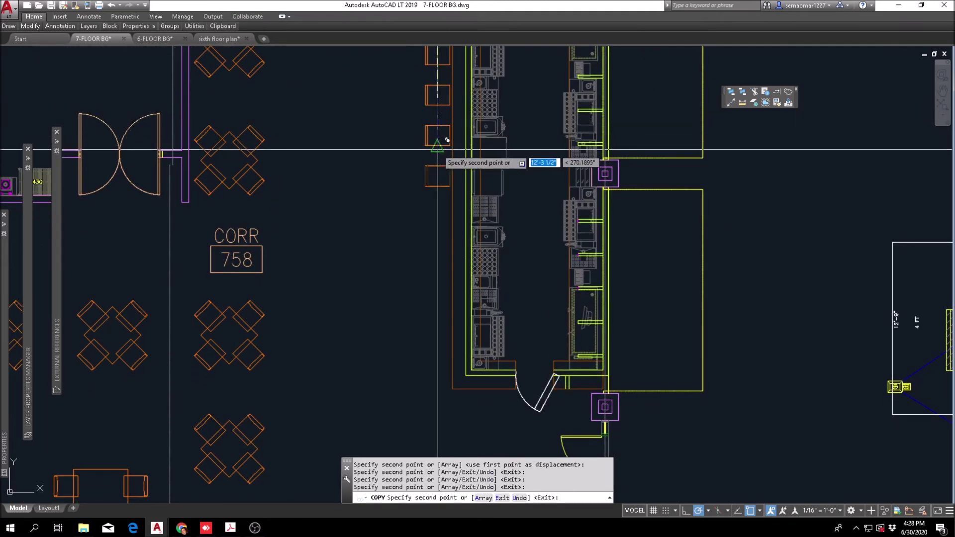
{"action": "left_click", "coordinate": [438, 188]}
{"action": "left_click", "coordinate": [437, 228]}
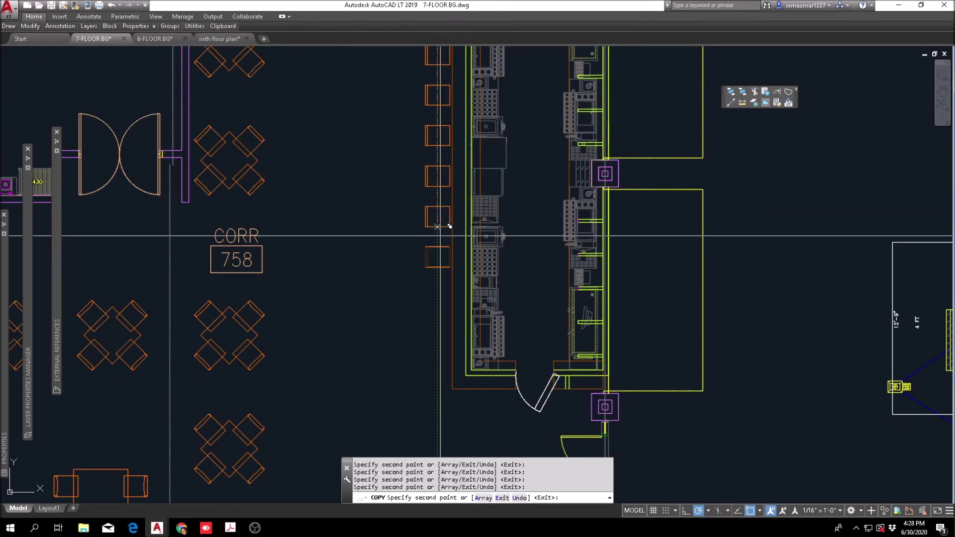
{"action": "left_click", "coordinate": [438, 269]}
{"action": "left_click", "coordinate": [438, 309]}
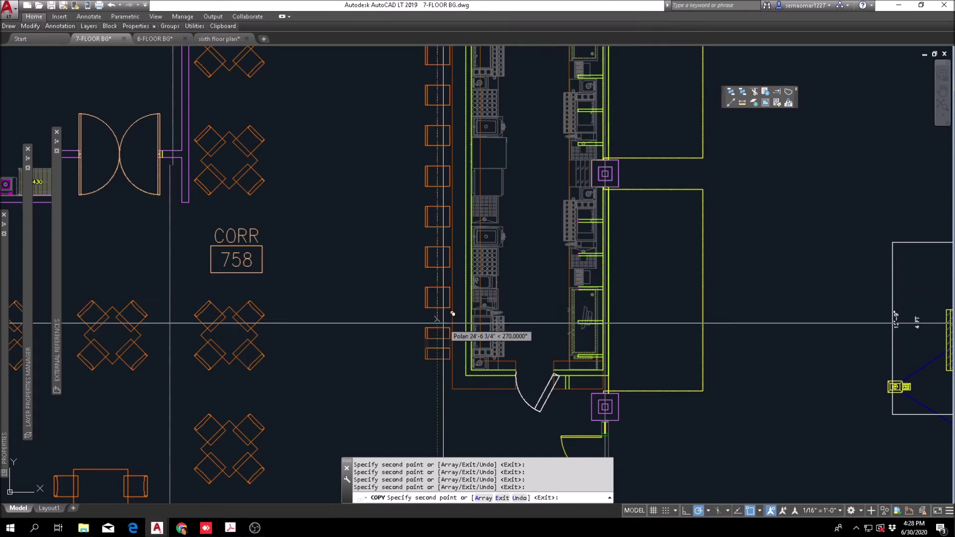
{"action": "left_click", "coordinate": [437, 350]}
{"action": "key", "text": "Escape"}
Move the whole row of stools slightly up to centre it along the counter's west side.
{"action": "scroll", "coordinate": [460, 302], "scroll_direction": "down", "scroll_amount": 3}
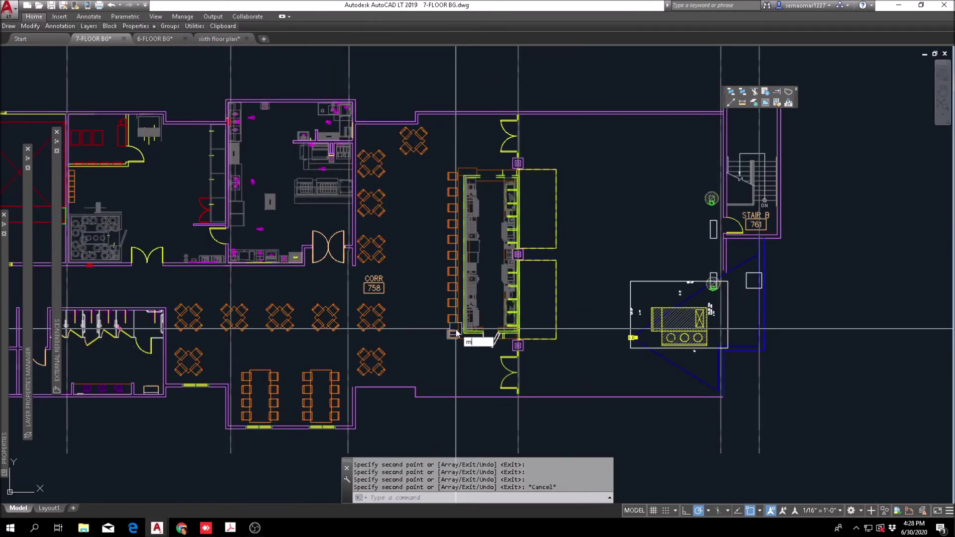
{"action": "key", "text": "Return"}
{"action": "scroll", "coordinate": [456, 333], "scroll_direction": "up", "scroll_amount": 2}
{"action": "left_click", "coordinate": [463, 351]}
{"action": "left_click", "coordinate": [427, 73]}
{"action": "key", "text": "Return"}
{"action": "left_click", "coordinate": [409, 105]}
{"action": "left_click", "coordinate": [413, 107]}
{"action": "scroll", "coordinate": [518, 154], "scroll_direction": "down", "scroll_amount": 2}
{"action": "key", "text": "Escape"}
Try copying the middle table set of the kitchen-wall column about 8' east toward the stools, and undo the copy.
{"action": "scroll", "coordinate": [450, 129], "scroll_direction": "up", "scroll_amount": 2}
{"action": "left_click", "coordinate": [30, 26]}
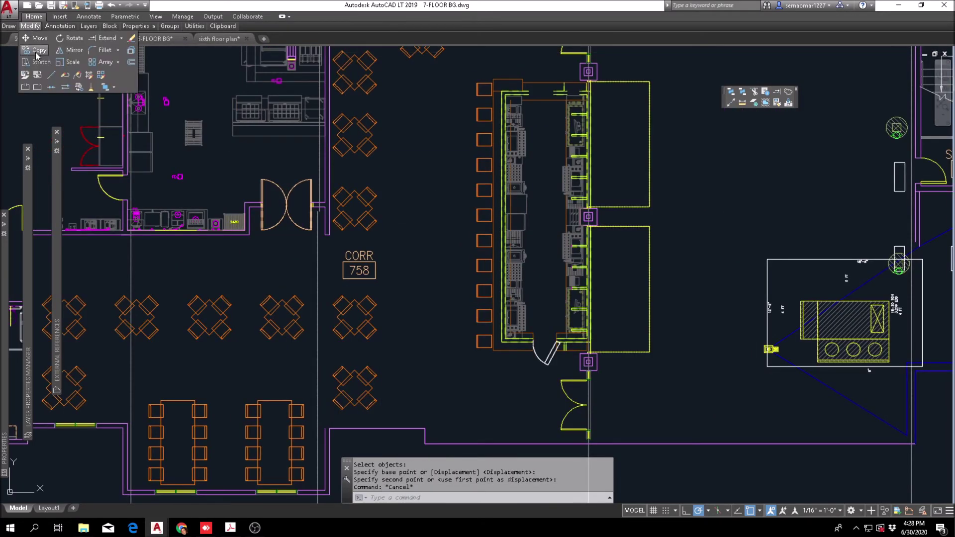
{"action": "left_click", "coordinate": [35, 49]}
{"action": "scroll", "coordinate": [259, 214], "scroll_direction": "down", "scroll_amount": 2}
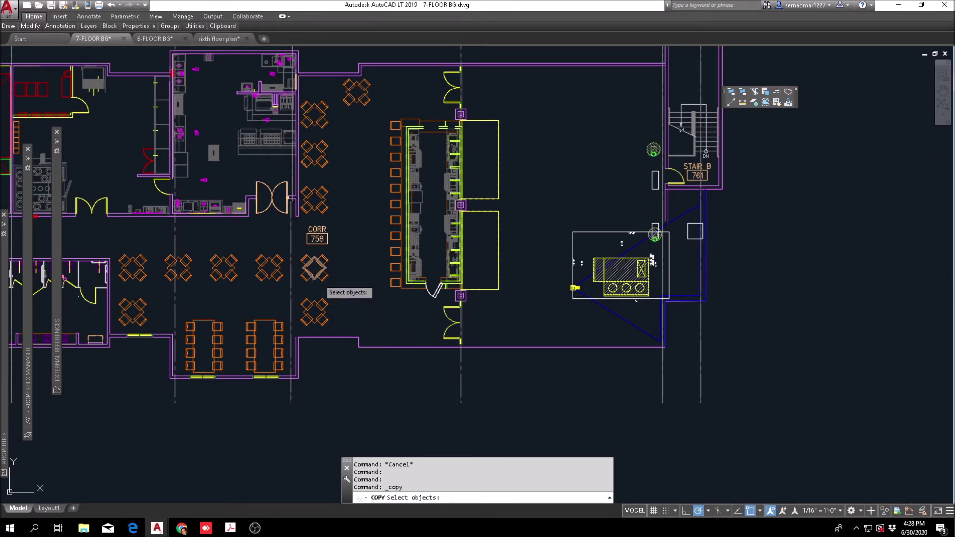
{"action": "scroll", "coordinate": [338, 149], "scroll_direction": "up", "scroll_amount": 2}
{"action": "left_click", "coordinate": [342, 116]}
{"action": "scroll", "coordinate": [298, 149], "scroll_direction": "up", "scroll_amount": 4}
{"action": "left_click", "coordinate": [273, 188]}
{"action": "scroll", "coordinate": [274, 188], "scroll_direction": "down", "scroll_amount": 4}
{"action": "key", "text": "Return"}
{"action": "left_click", "coordinate": [292, 201]}
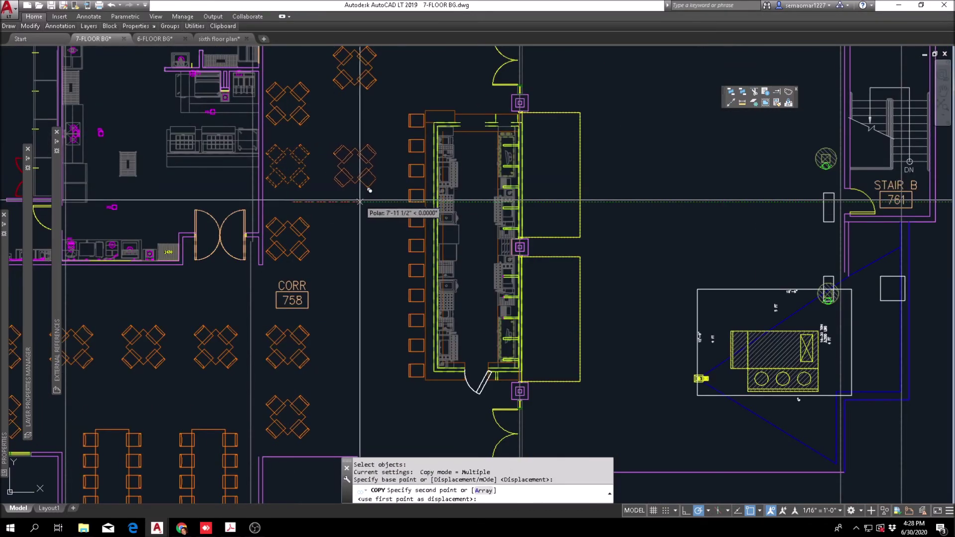
{"action": "left_click", "coordinate": [360, 202]}
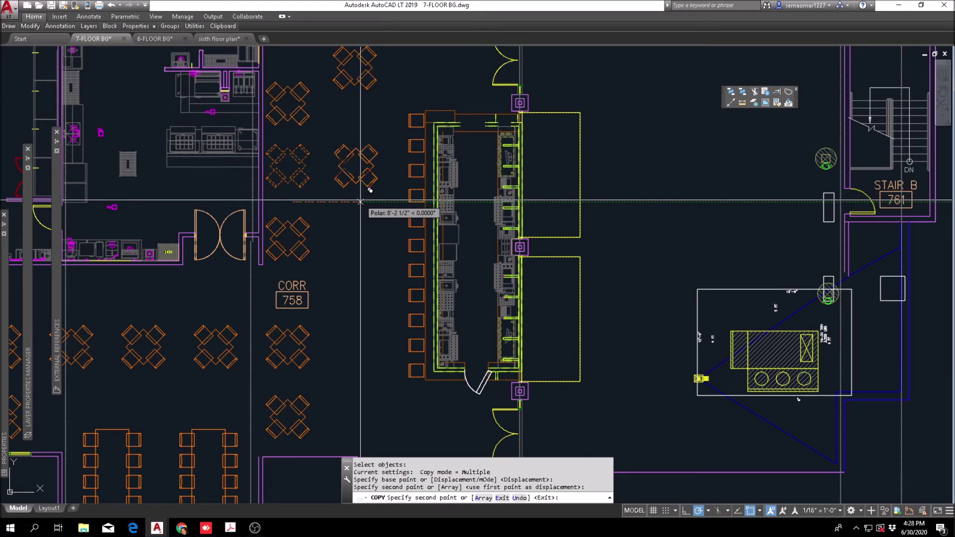
{"action": "key", "text": "Escape"}
{"action": "type", "text": "u"}
{"action": "key", "text": "Return"}
{"action": "middle_click_drag", "start_coordinate": [360, 202], "coordinate": [428, 171]}
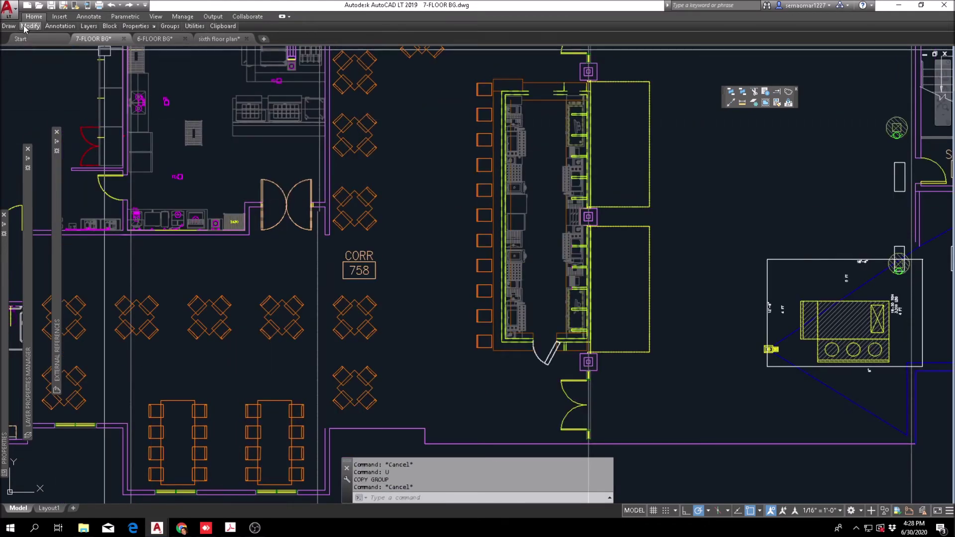
Copy the two table sets of the kitchen-wall column just above the CORR 758 label straight east toward the bar stools.
{"action": "left_click", "coordinate": [24, 28]}
{"action": "left_click", "coordinate": [31, 50]}
{"action": "left_click", "coordinate": [400, 113]}
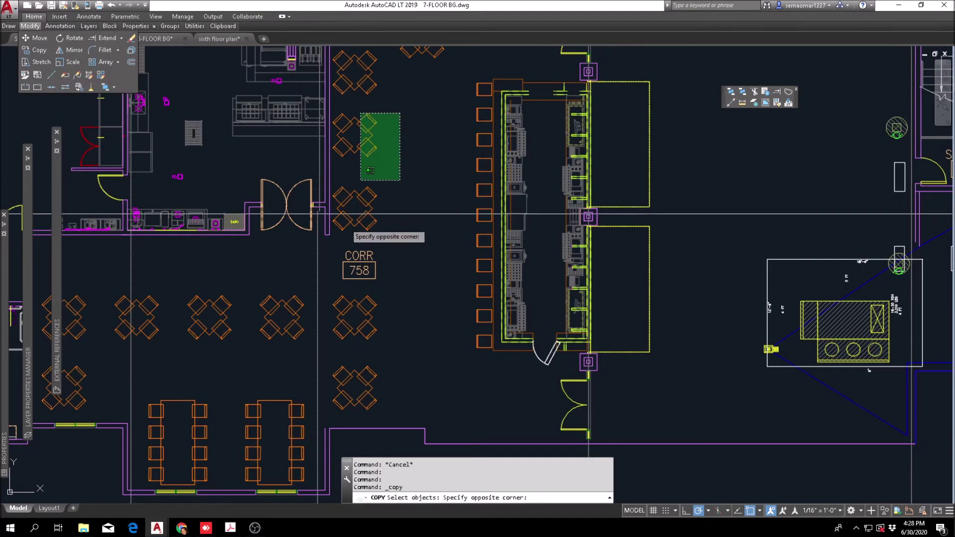
{"action": "left_click", "coordinate": [343, 217]}
{"action": "key", "text": "Return"}
{"action": "left_click", "coordinate": [346, 166]}
{"action": "left_click", "coordinate": [413, 166]}
{"action": "key", "text": "Escape"}
{"action": "scroll", "coordinate": [454, 120], "scroll_direction": "down", "scroll_amount": 4}
{"action": "scroll", "coordinate": [522, 244], "scroll_direction": "up", "scroll_amount": 4}
Copy the column's southernmost table set twice to the east, placing the second copy slightly lower, near the double door.
{"action": "mouse_move", "coordinate": [38, 28]}
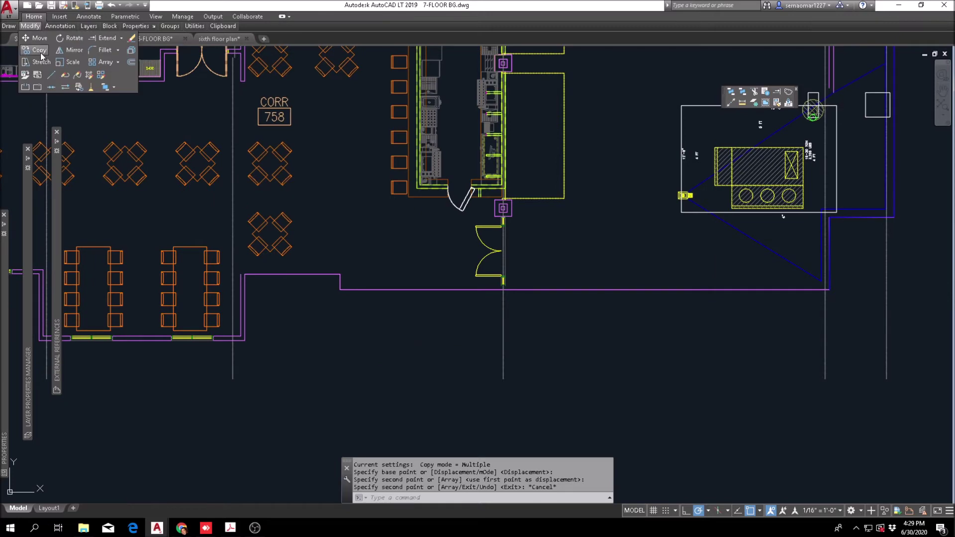
{"action": "left_click", "coordinate": [35, 50]}
{"action": "left_click", "coordinate": [320, 213]}
{"action": "left_click", "coordinate": [245, 245]}
{"action": "key", "text": "Return"}
{"action": "left_click", "coordinate": [314, 238]}
{"action": "left_click", "coordinate": [439, 267]}
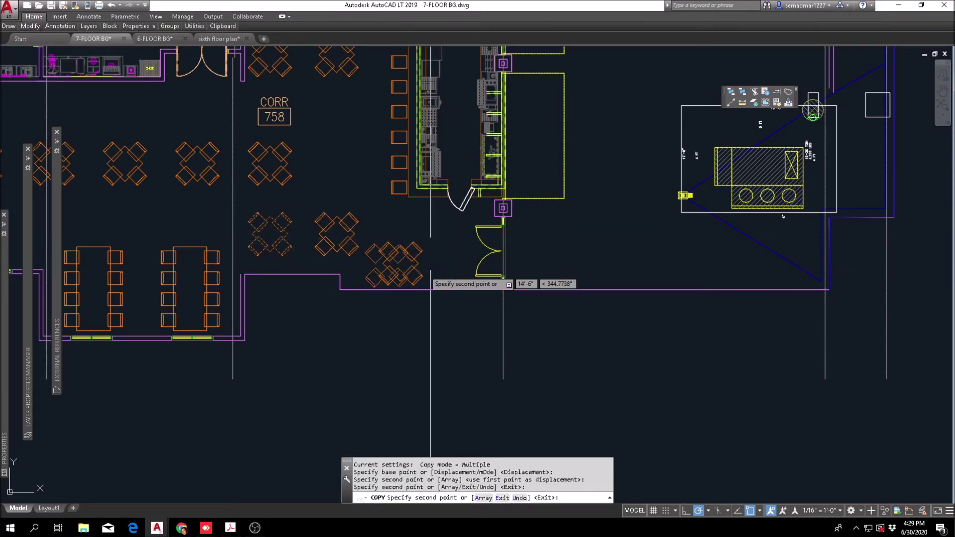
{"action": "key", "text": "Escape"}
Examine the furnished corridor area and the mechanical unit block south-west of Stair B.
{"action": "scroll", "coordinate": [358, 264], "scroll_direction": "down", "scroll_amount": 2}
{"action": "middle_click_drag", "start_coordinate": [426, 223], "coordinate": [425, 263]}
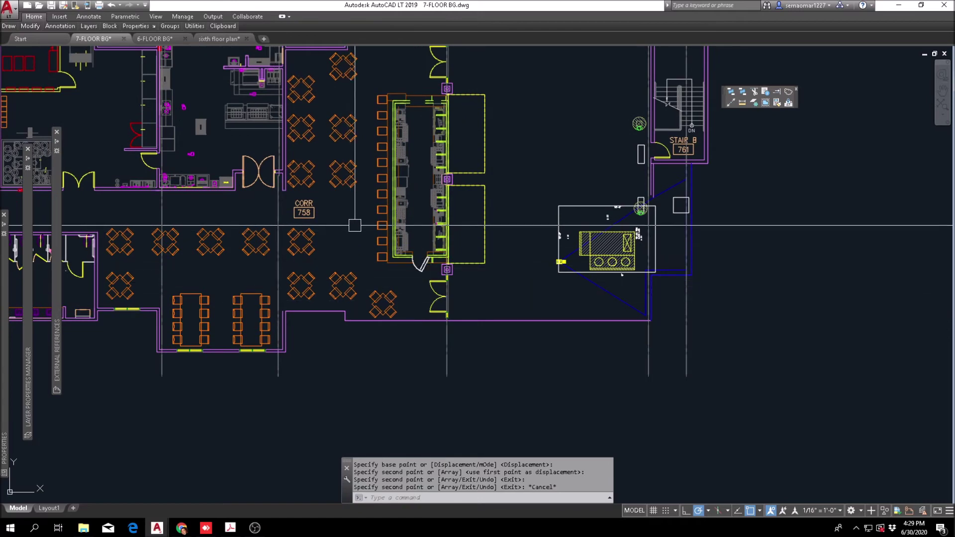
{"action": "scroll", "coordinate": [373, 313], "scroll_direction": "down", "scroll_amount": 2}
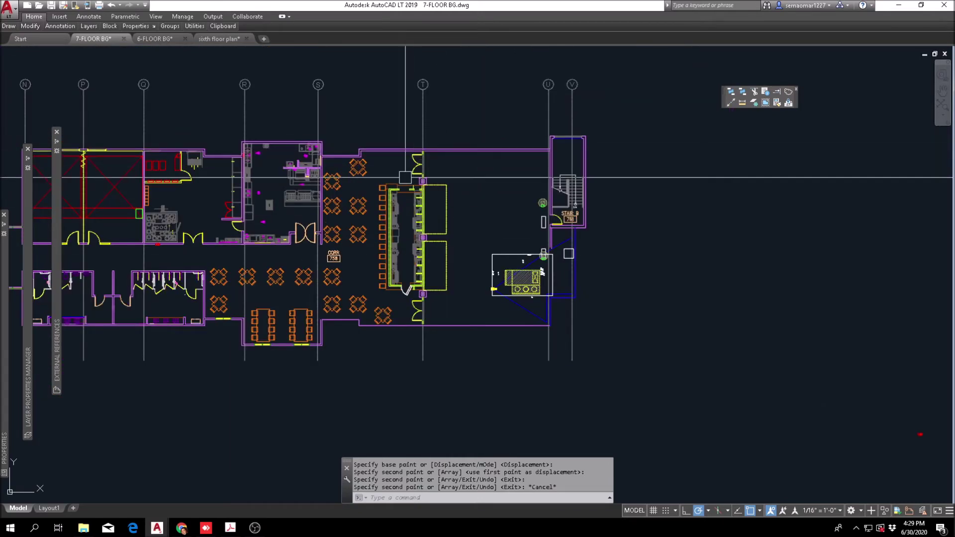
{"action": "scroll", "coordinate": [277, 315], "scroll_direction": "up", "scroll_amount": 5}
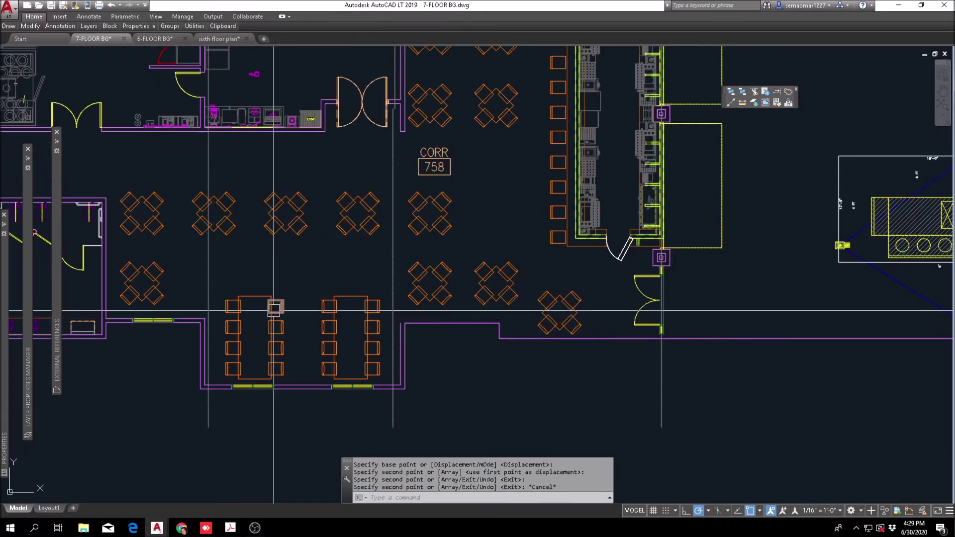
{"action": "scroll", "coordinate": [275, 306], "scroll_direction": "down", "scroll_amount": 2}
{"action": "middle_click_drag", "start_coordinate": [555, 105], "coordinate": [469, 128]}
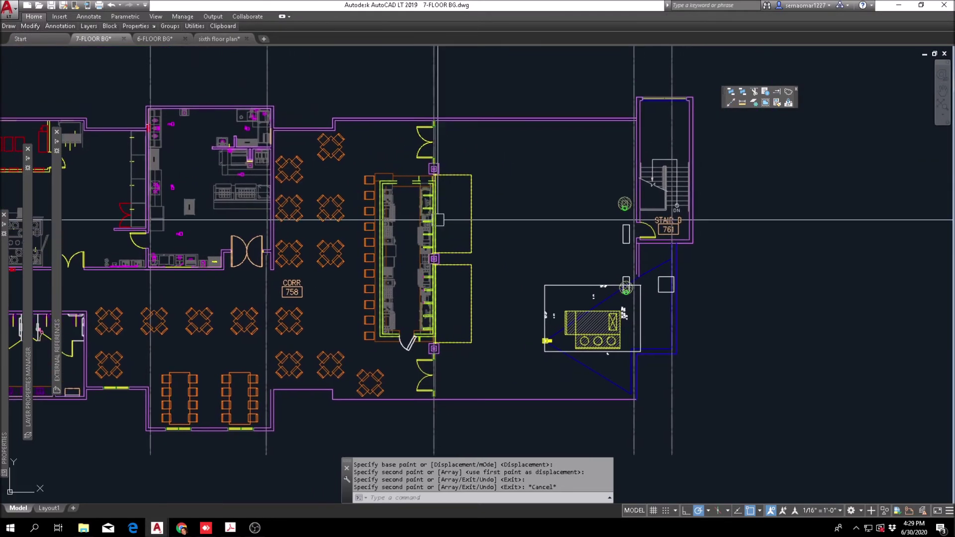
{"action": "middle_click_drag", "start_coordinate": [543, 164], "coordinate": [428, 210]}
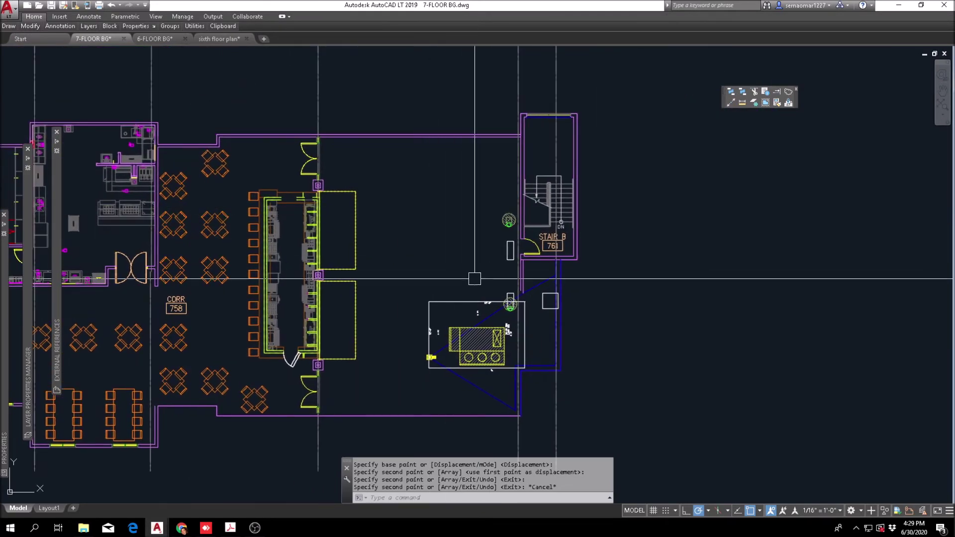
{"action": "middle_click_drag", "start_coordinate": [463, 273], "coordinate": [378, 259]}
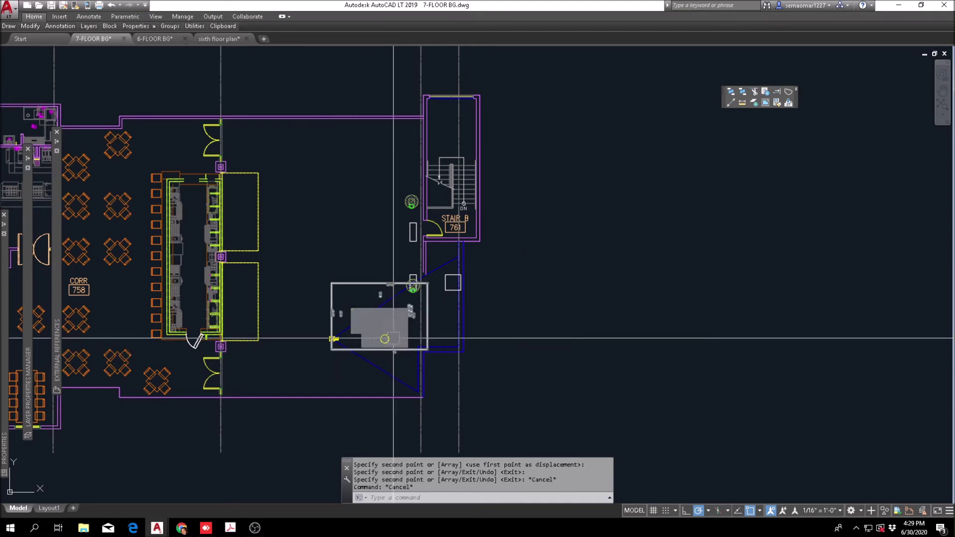
{"action": "scroll", "coordinate": [389, 306], "scroll_direction": "up", "scroll_amount": 4}
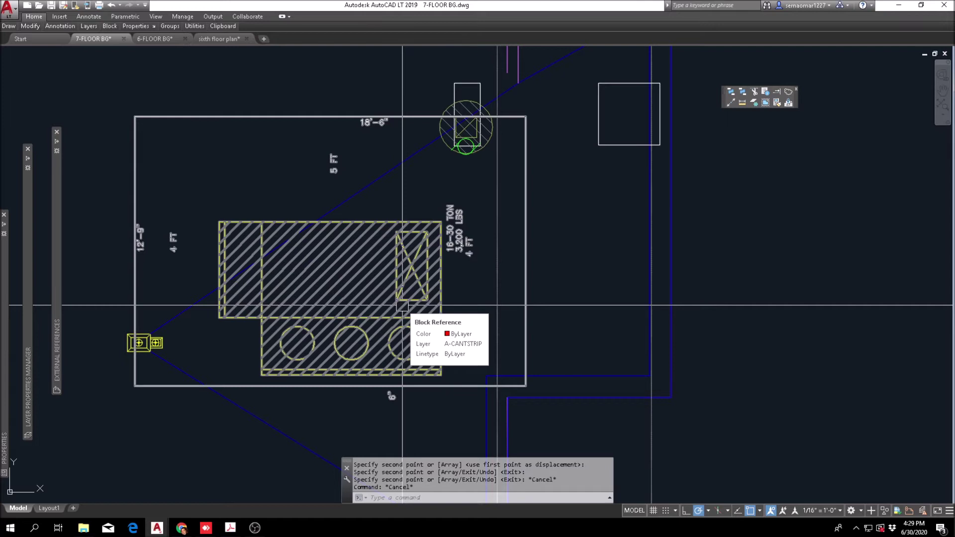
{"action": "scroll", "coordinate": [402, 305], "scroll_direction": "down", "scroll_amount": 5}
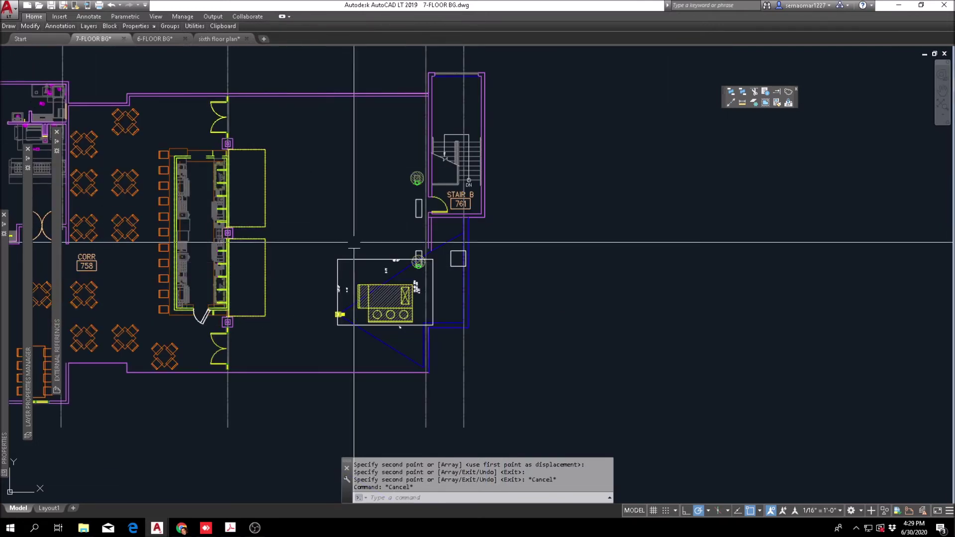
{"action": "scroll", "coordinate": [403, 282], "scroll_direction": "up", "scroll_amount": 4}
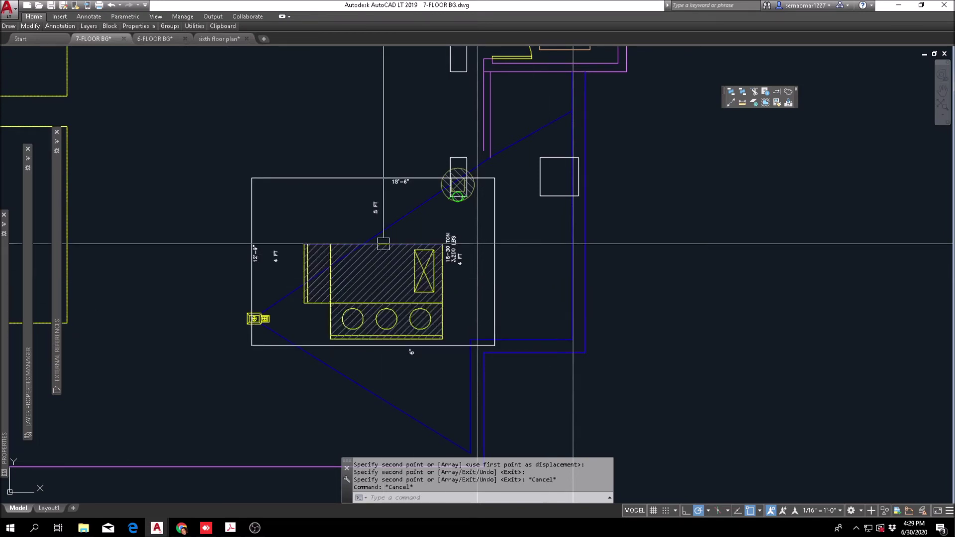
Erase the two short vertical wall lines running south from Stair B.
{"action": "scroll", "coordinate": [373, 246], "scroll_direction": "down", "scroll_amount": 2}
{"action": "key", "text": "Escape"}
{"action": "scroll", "coordinate": [450, 162], "scroll_direction": "up", "scroll_amount": 4}
{"action": "left_click", "coordinate": [442, 175]}
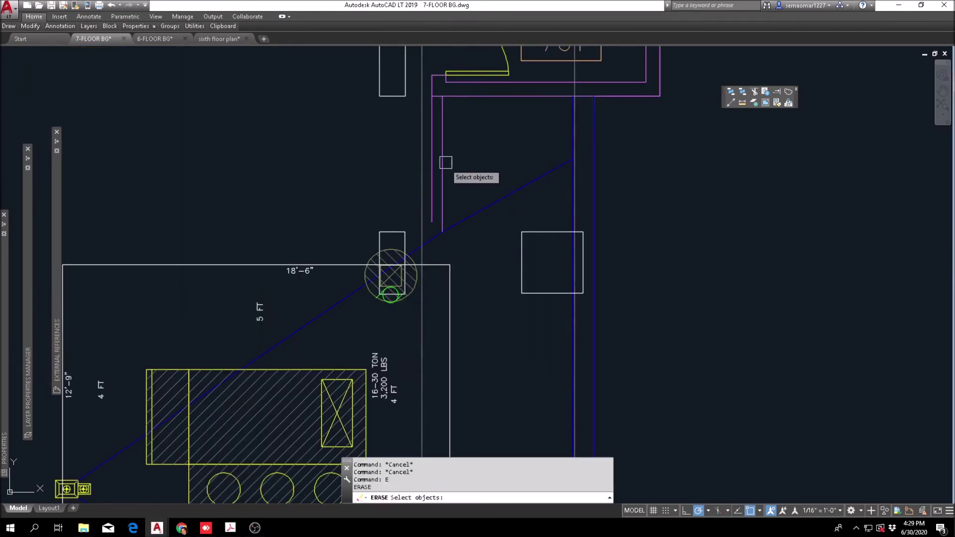
{"action": "left_click", "coordinate": [432, 174]}
{"action": "key", "text": "space"}
{"action": "scroll", "coordinate": [473, 165], "scroll_direction": "down", "scroll_amount": 6}
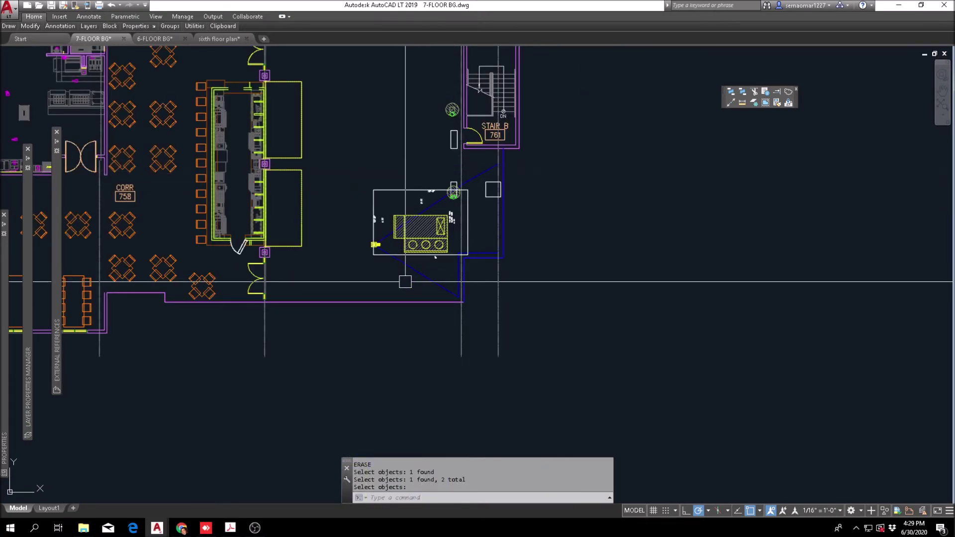
{"action": "scroll", "coordinate": [423, 257], "scroll_direction": "down", "scroll_amount": 4}
{"action": "scroll", "coordinate": [408, 238], "scroll_direction": "up", "scroll_amount": 4}
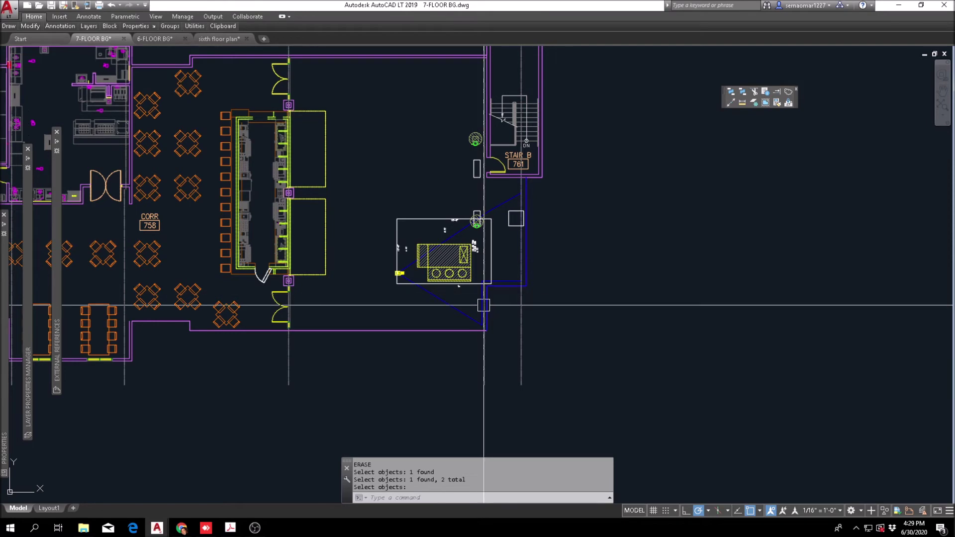
Check the walls around Stair B and linen room 660 in the 6-FLOOR BG drawing and return to 7-FLOOR BG.
{"action": "left_click", "coordinate": [162, 38]}
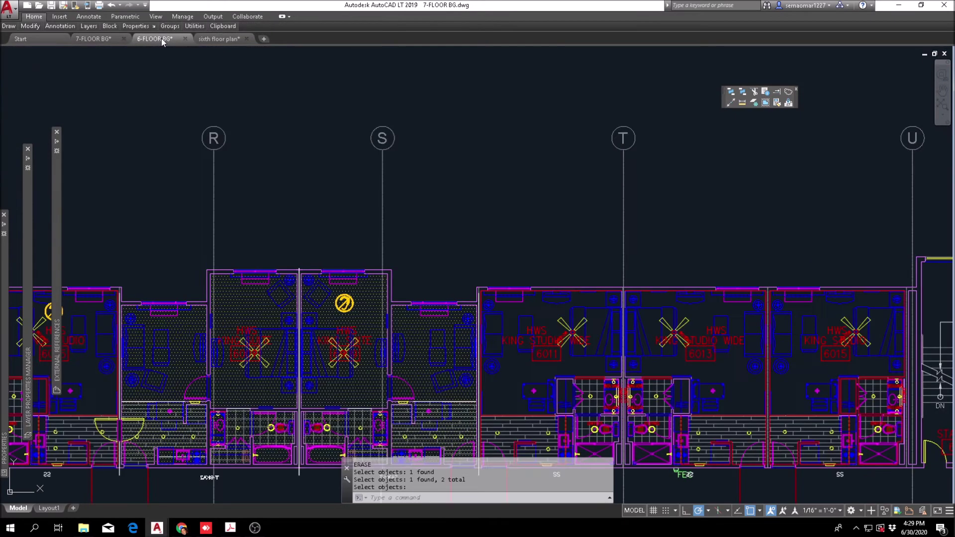
{"action": "middle_click_drag", "start_coordinate": [610, 288], "coordinate": [315, 165]}
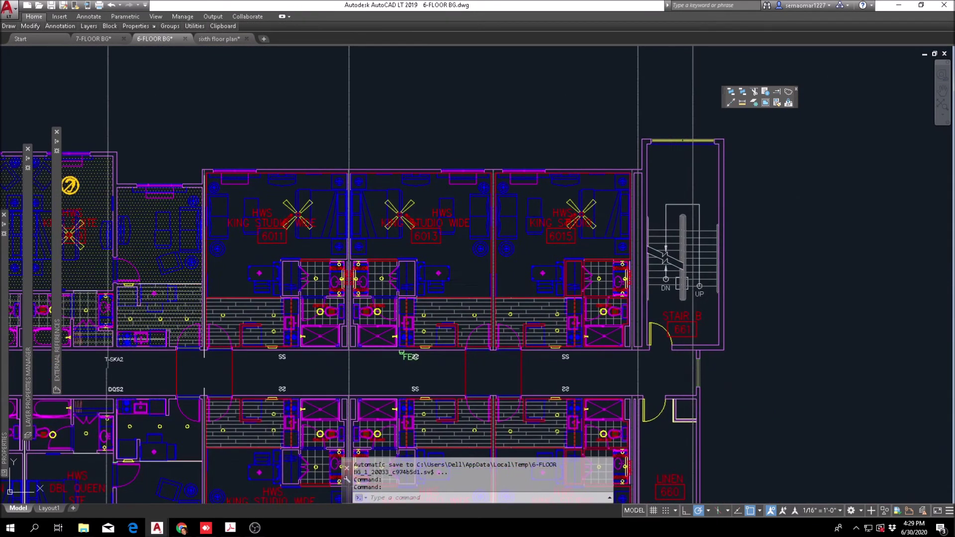
{"action": "middle_click_drag", "start_coordinate": [680, 360], "coordinate": [562, 212]}
{"action": "scroll", "coordinate": [524, 280], "scroll_direction": "up", "scroll_amount": 2}
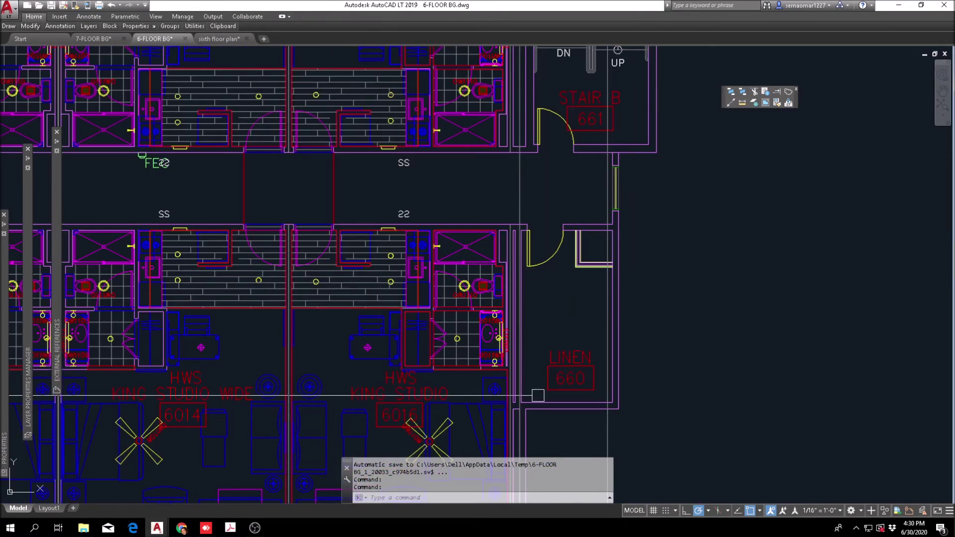
{"action": "scroll", "coordinate": [580, 275], "scroll_direction": "up", "scroll_amount": 2}
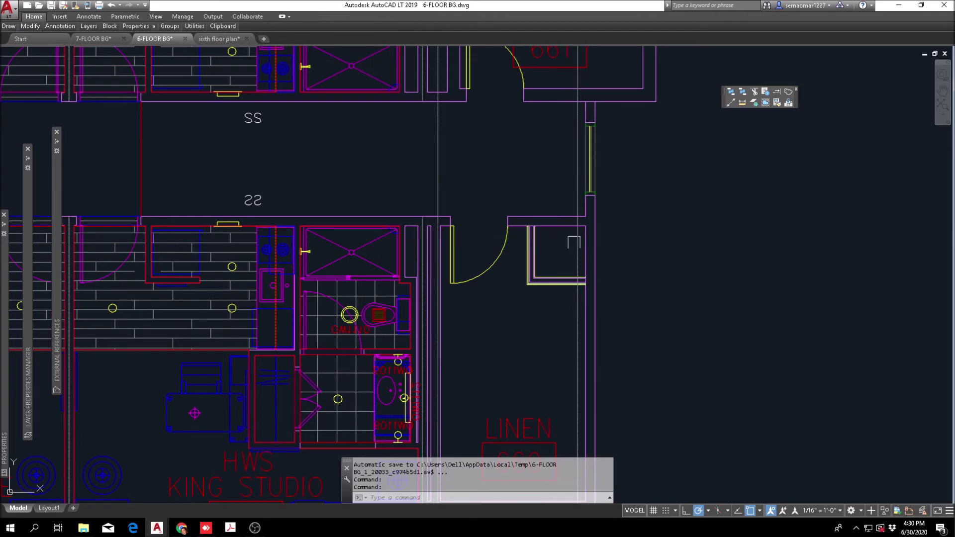
{"action": "scroll", "coordinate": [559, 269], "scroll_direction": "down", "scroll_amount": 4}
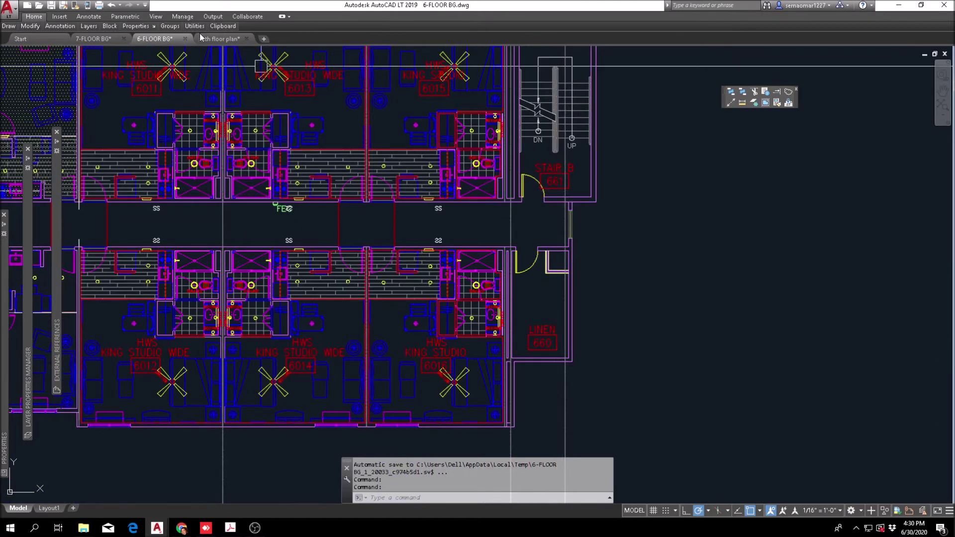
{"action": "left_click", "coordinate": [93, 39]}
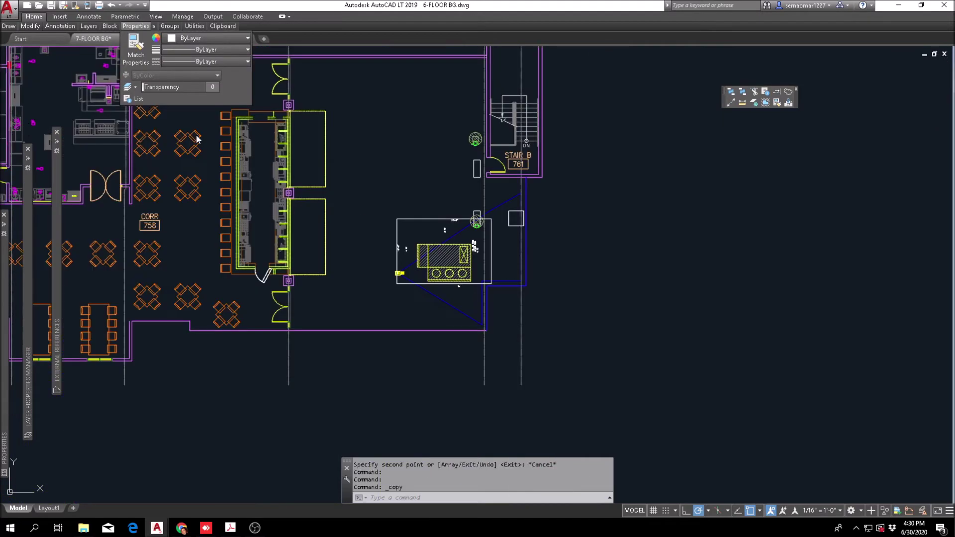
{"action": "scroll", "coordinate": [468, 264], "scroll_direction": "up", "scroll_amount": 5}
{"action": "key", "text": "Escape"}
{"action": "key", "text": "Escape"}
Move the 16-30 ton mechanical unit block north-east until its clearance rectangle's east side meets the blue outer wall.
{"action": "scroll", "coordinate": [468, 270], "scroll_direction": "down", "scroll_amount": 3}
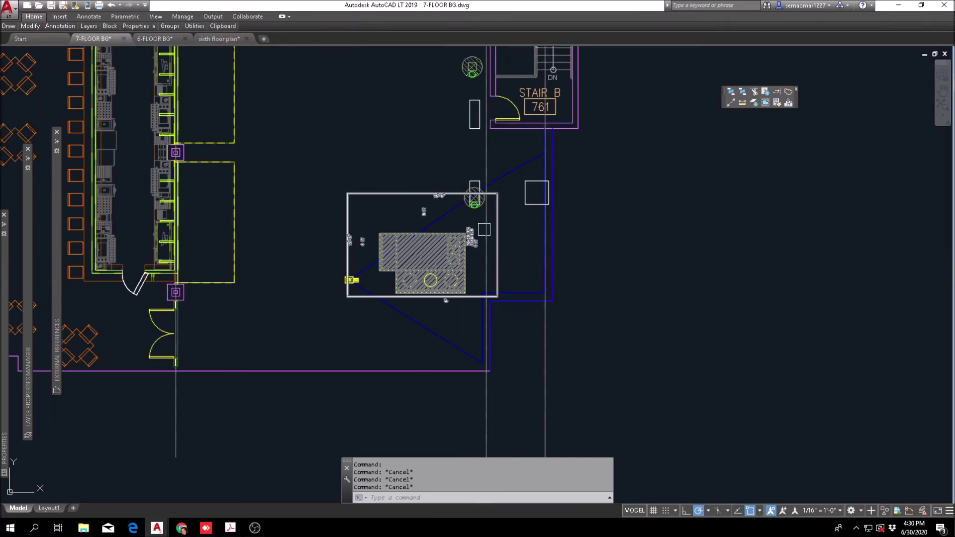
{"action": "scroll", "coordinate": [532, 189], "scroll_direction": "up", "scroll_amount": 2}
{"action": "left_click", "coordinate": [375, 328]}
{"action": "type", "text": "m"}
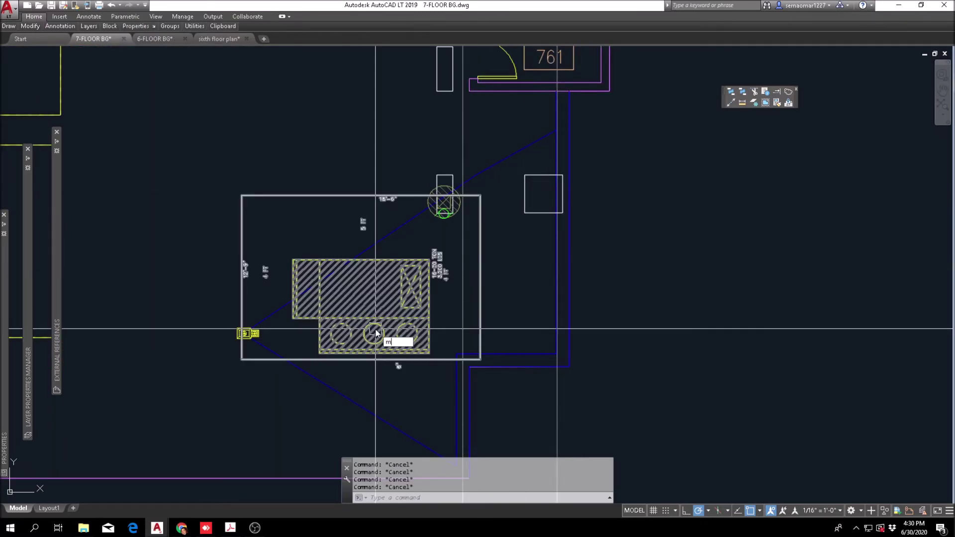
{"action": "key", "text": "Return"}
{"action": "key", "text": "Return"}
{"action": "left_click", "coordinate": [441, 305]}
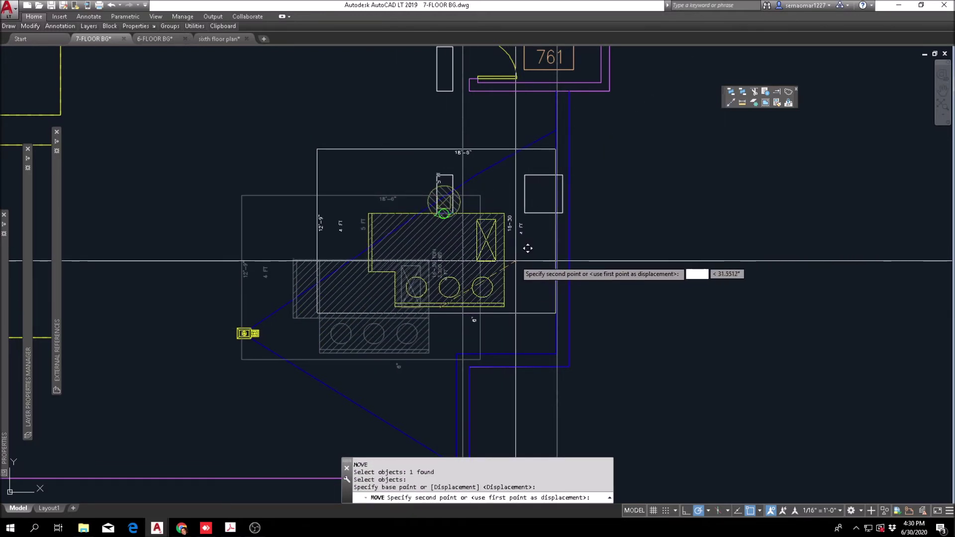
{"action": "left_click", "coordinate": [516, 263]}
{"action": "key", "text": "Escape"}
{"action": "key", "text": "Escape"}
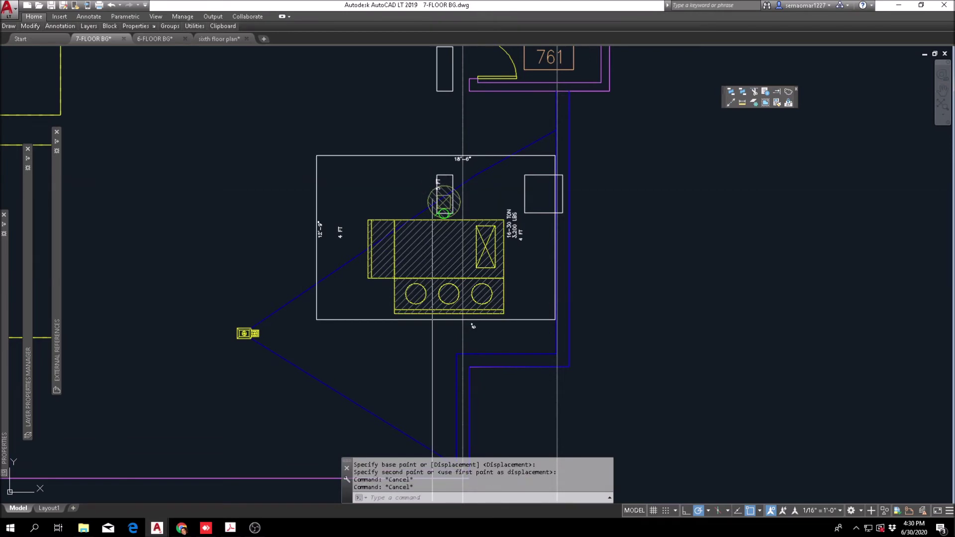
Erase the small yellow fixture west of the mechanical unit together with the blue diagonal lines attached to it.
{"action": "scroll", "coordinate": [440, 197], "scroll_direction": "up", "scroll_amount": 4}
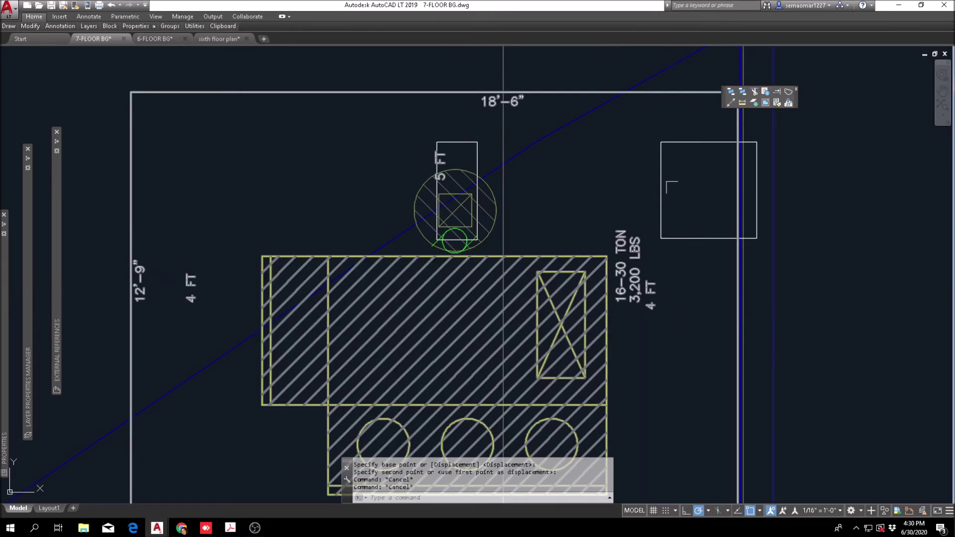
{"action": "scroll", "coordinate": [595, 222], "scroll_direction": "down", "scroll_amount": 6}
{"action": "scroll", "coordinate": [496, 255], "scroll_direction": "up", "scroll_amount": 5}
{"action": "type", "text": "E"}
{"action": "key", "text": "Return"}
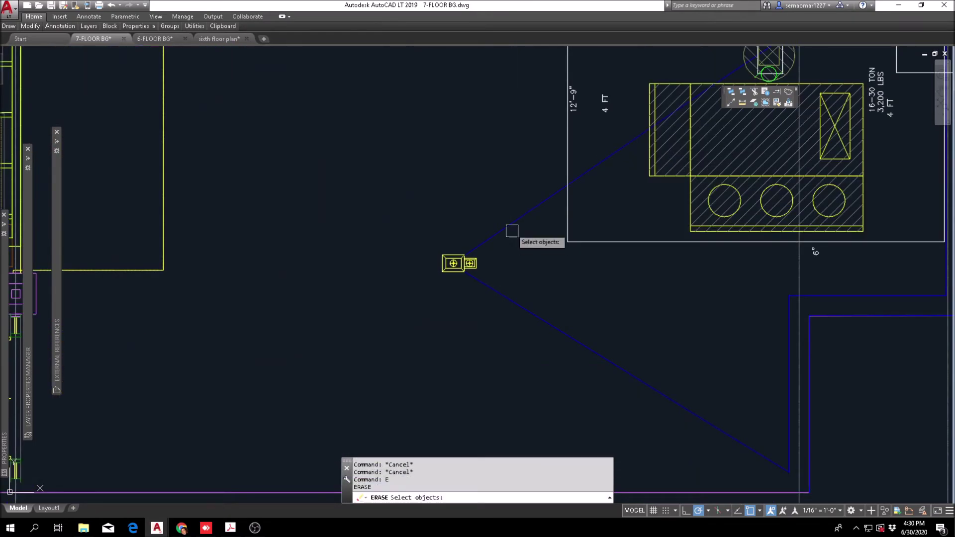
{"action": "middle_click_drag", "start_coordinate": [495, 251], "coordinate": [430, 322]}
{"action": "left_click", "coordinate": [436, 278]}
{"action": "left_click", "coordinate": [378, 363]}
{"action": "key", "text": "Return"}
{"action": "scroll", "coordinate": [550, 309], "scroll_direction": "down", "scroll_amount": 2}
{"action": "middle_click_drag", "start_coordinate": [570, 294], "coordinate": [463, 307]}
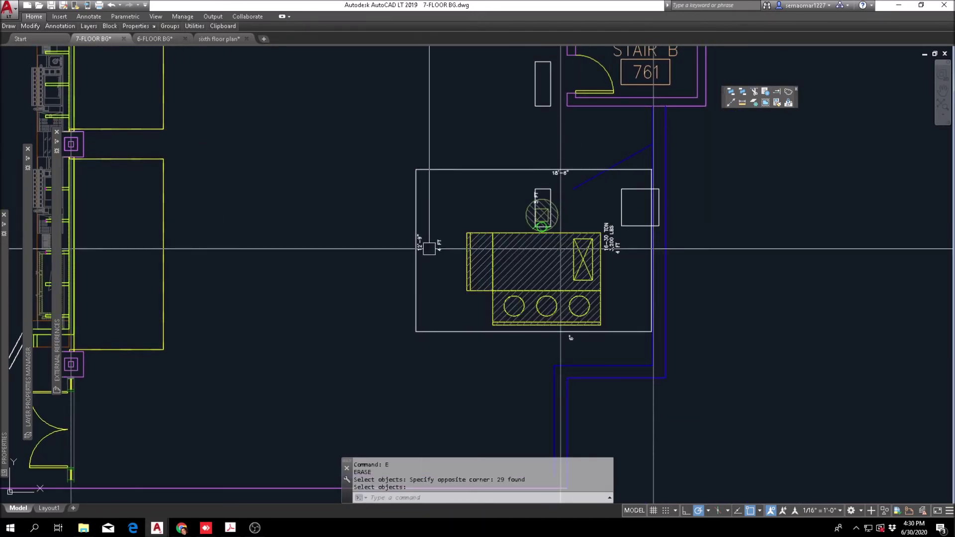
{"action": "scroll", "coordinate": [415, 357], "scroll_direction": "down", "scroll_amount": 3}
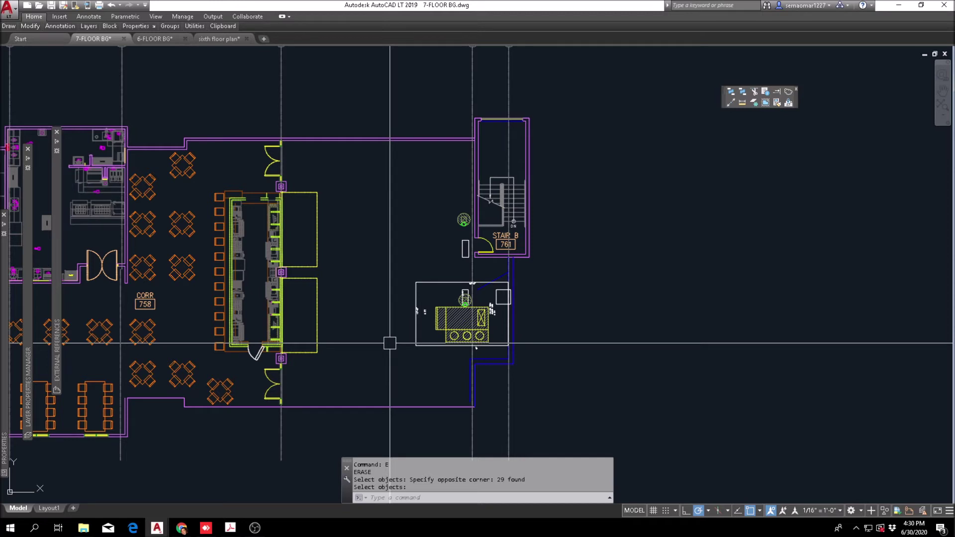
Draw a horizontal line running west from the south-west wall corner of Stair B, above the mechanical unit.
{"action": "key", "text": "Escape"}
{"action": "key", "text": "Escape"}
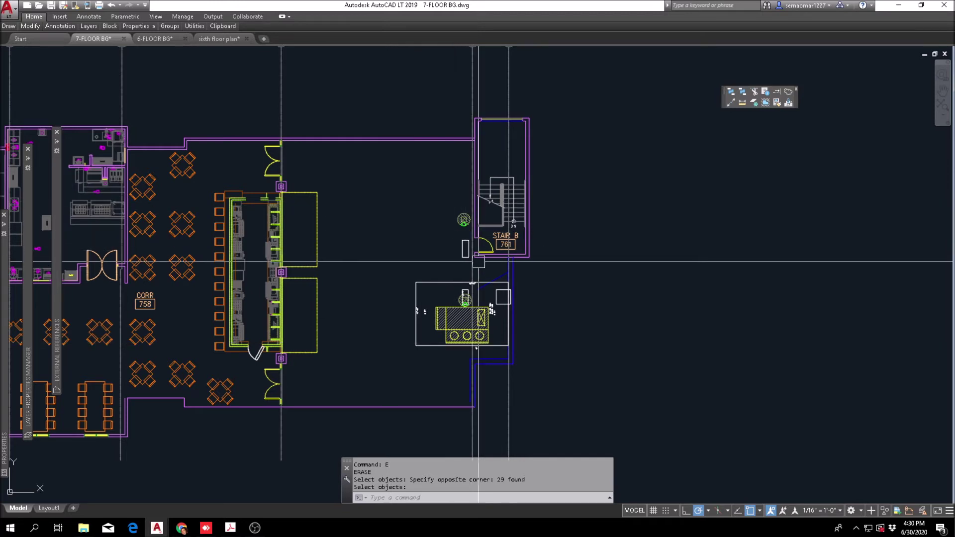
{"action": "type", "text": "L"}
{"action": "key", "text": "Return"}
{"action": "scroll", "coordinate": [478, 273], "scroll_direction": "up", "scroll_amount": 5}
{"action": "left_click", "coordinate": [450, 251]}
{"action": "scroll", "coordinate": [453, 253], "scroll_direction": "down", "scroll_amount": 1}
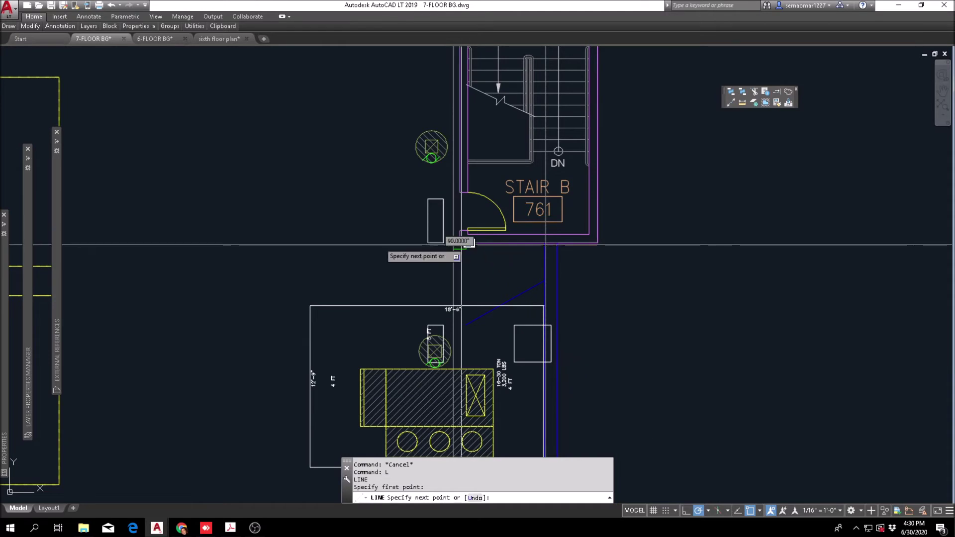
{"action": "left_click", "coordinate": [348, 243]}
{"action": "key", "text": "Escape"}
{"action": "scroll", "coordinate": [419, 272], "scroll_direction": "down", "scroll_amount": 2}
Review the seventh-floor layout from grid line N to grid line V.
{"action": "scroll", "coordinate": [386, 300], "scroll_direction": "down", "scroll_amount": 1}
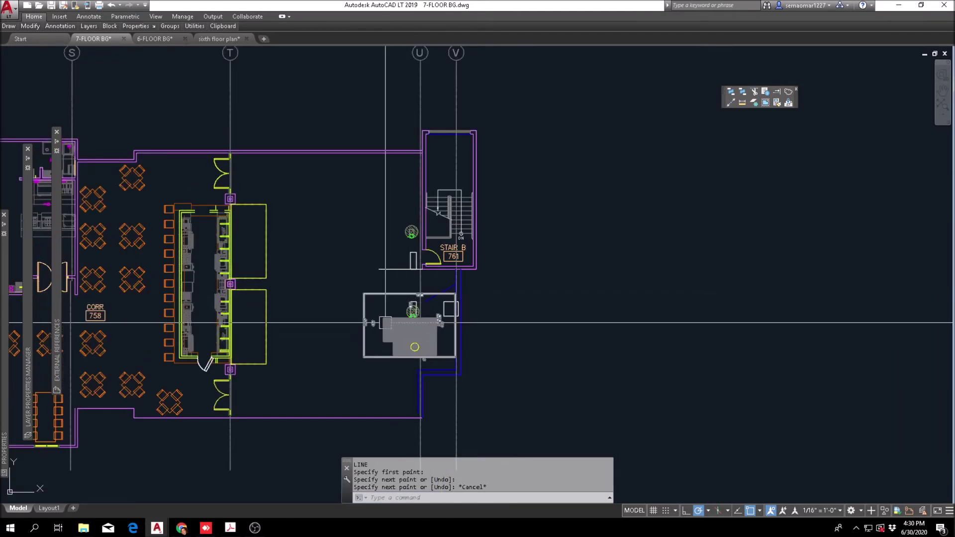
{"action": "scroll", "coordinate": [420, 301], "scroll_direction": "down", "scroll_amount": 2}
{"action": "scroll", "coordinate": [283, 309], "scroll_direction": "up", "scroll_amount": 1}
{"action": "middle_click_drag", "start_coordinate": [342, 330], "coordinate": [518, 303]}
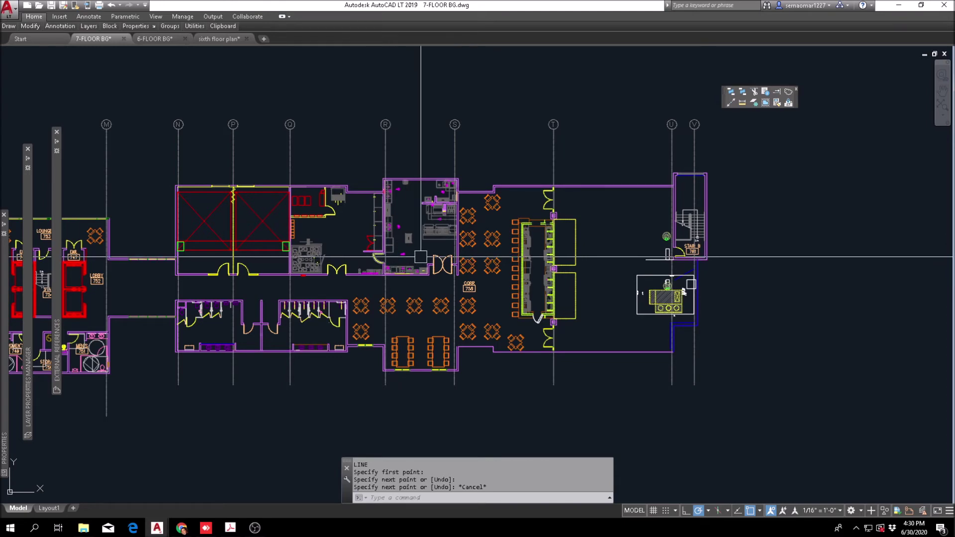
{"action": "scroll", "coordinate": [303, 220], "scroll_direction": "up", "scroll_amount": 2}
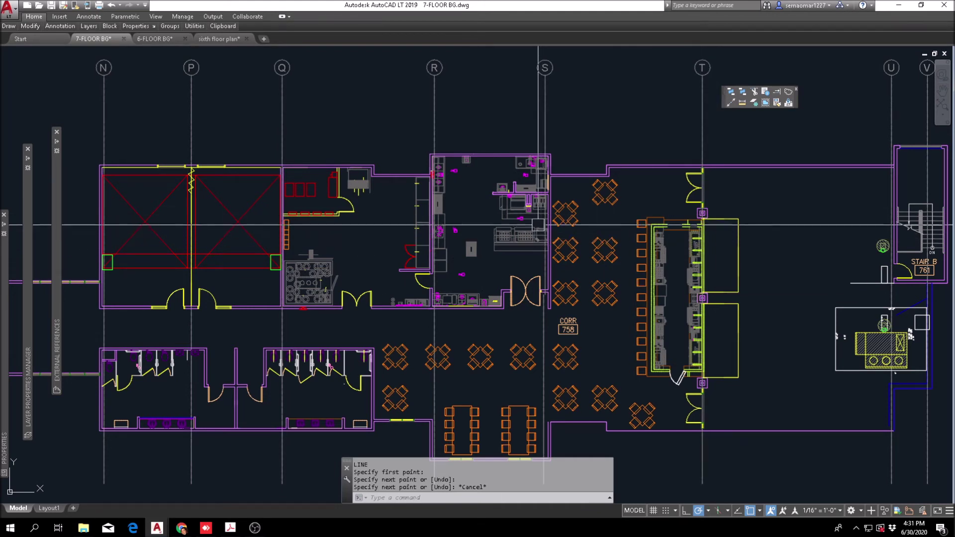
{"action": "middle_click_drag", "start_coordinate": [631, 344], "coordinate": [586, 349]}
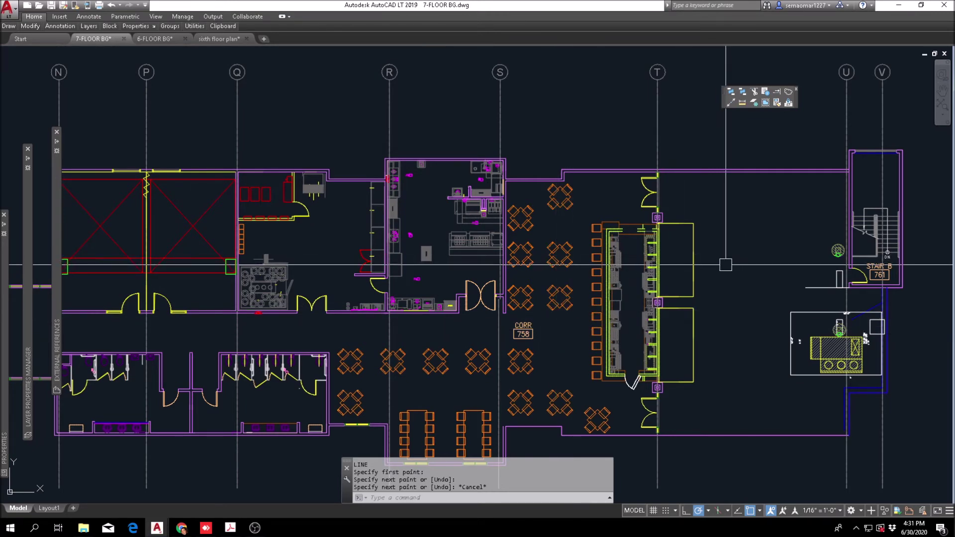
Draw a vertical line from the clearance rectangle's north-west corner down its west side, ending past its south edge.
{"action": "scroll", "coordinate": [834, 265], "scroll_direction": "up", "scroll_amount": 2}
{"action": "scroll", "coordinate": [492, 263], "scroll_direction": "down", "scroll_amount": 2}
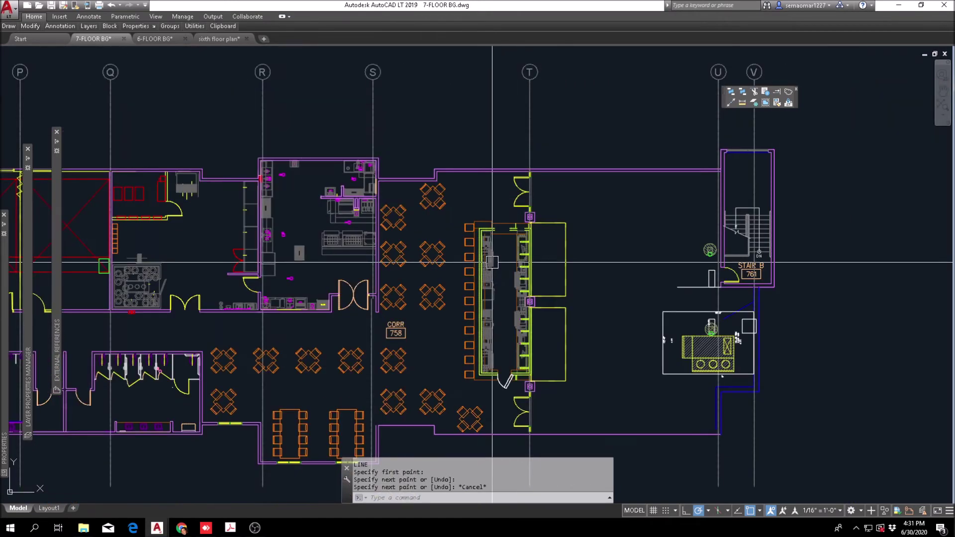
{"action": "middle_click_drag", "start_coordinate": [548, 285], "coordinate": [459, 278]}
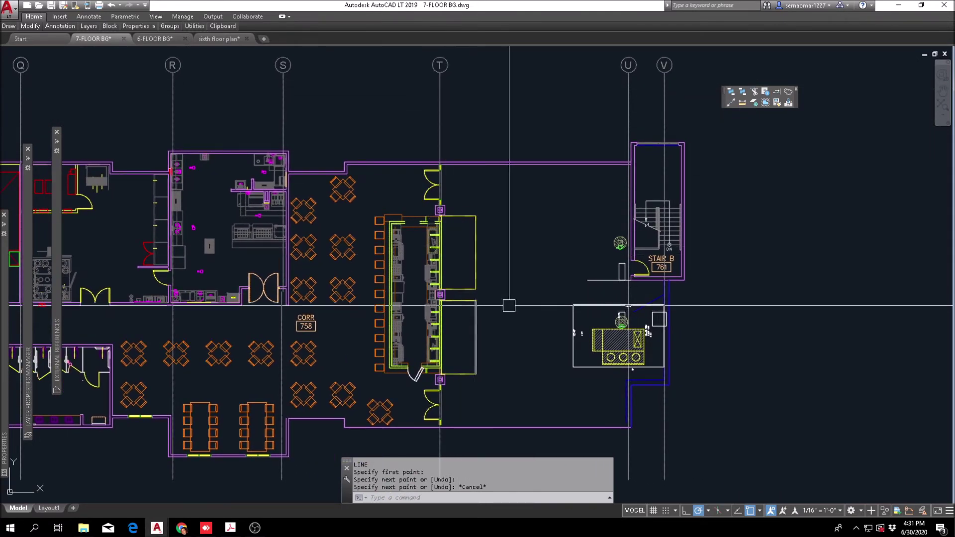
{"action": "scroll", "coordinate": [602, 288], "scroll_direction": "up", "scroll_amount": 2}
{"action": "middle_click_drag", "start_coordinate": [602, 263], "coordinate": [523, 257]}
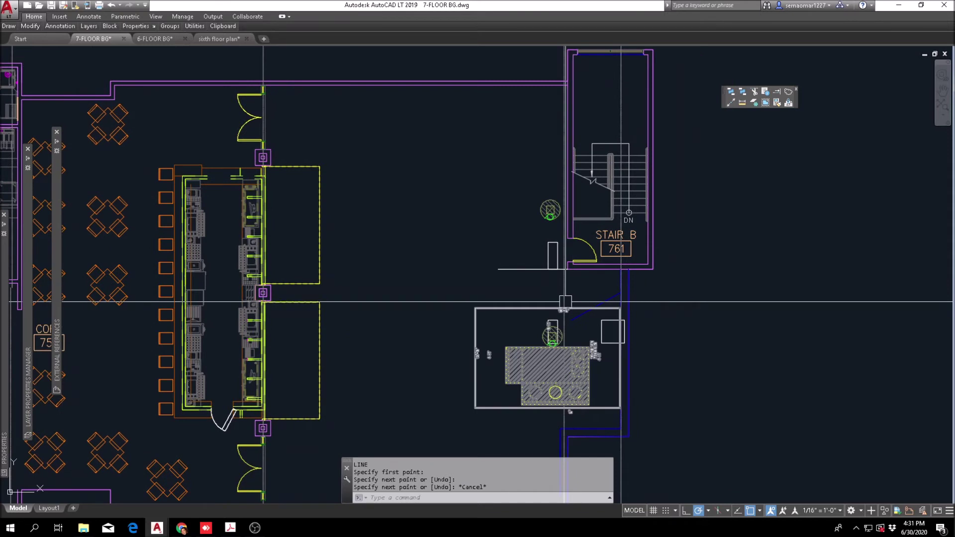
{"action": "scroll", "coordinate": [523, 249], "scroll_direction": "down", "scroll_amount": 2}
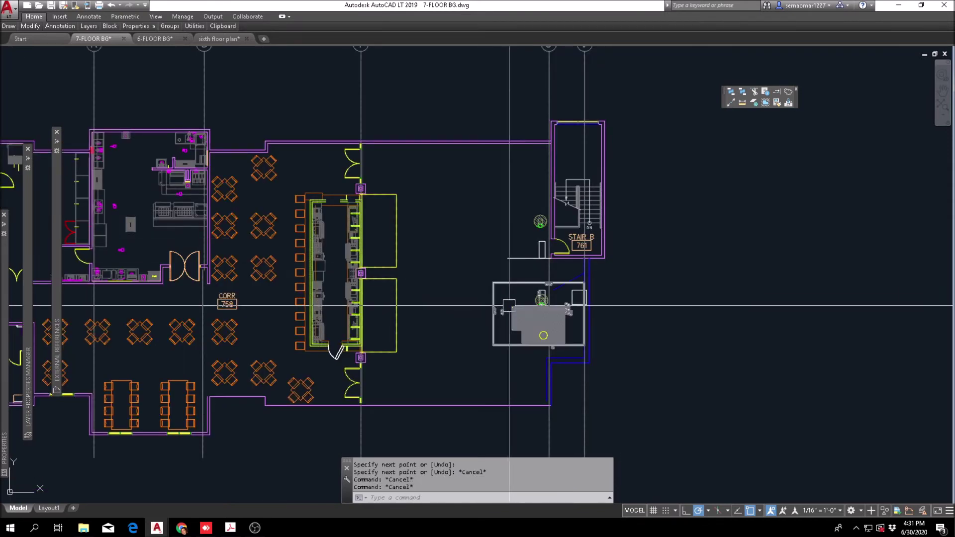
{"action": "type", "text": "L"}
{"action": "key", "text": "Return"}
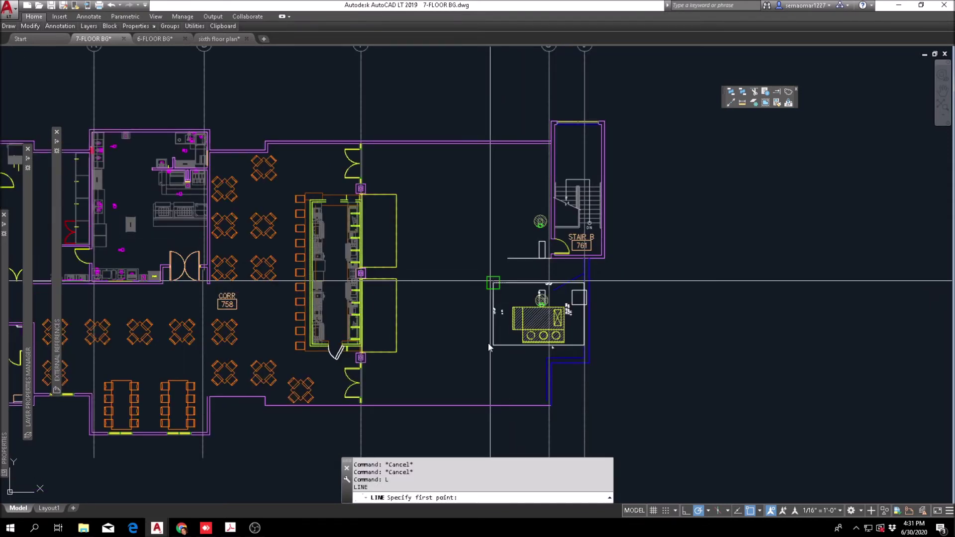
{"action": "left_click", "coordinate": [493, 283]}
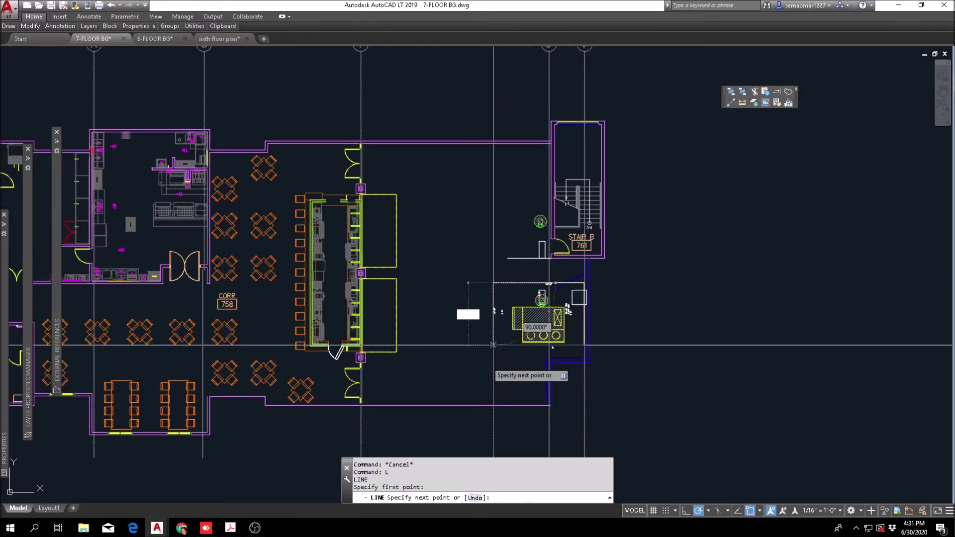
{"action": "left_click", "coordinate": [490, 373]}
{"action": "key", "text": "Escape"}
Offset the single-line south outer wall segments between grid lines S and U inward by 6 inches.
{"action": "type", "text": "O"}
{"action": "key", "text": "Return"}
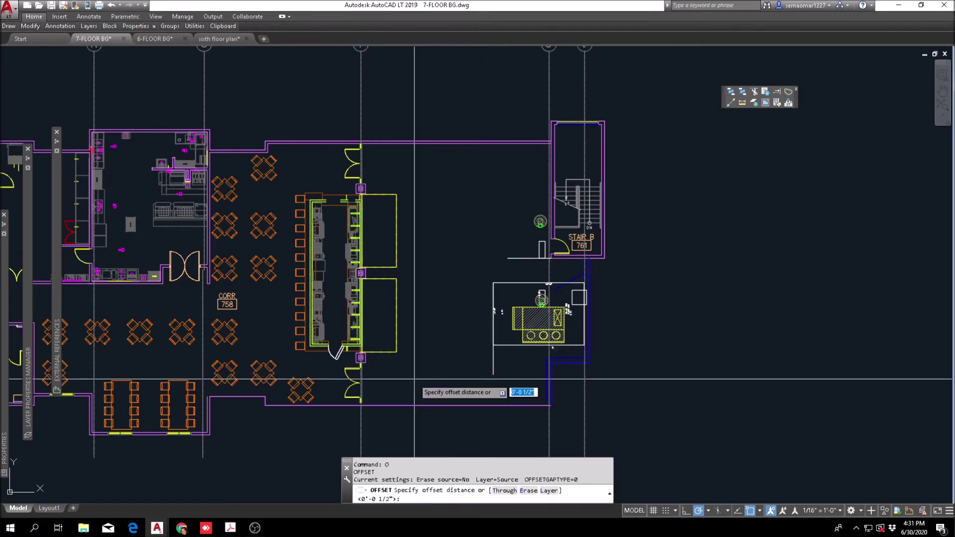
{"action": "type", "text": "6"}
{"action": "key", "text": "Return"}
{"action": "scroll", "coordinate": [219, 371], "scroll_direction": "up", "scroll_amount": 8}
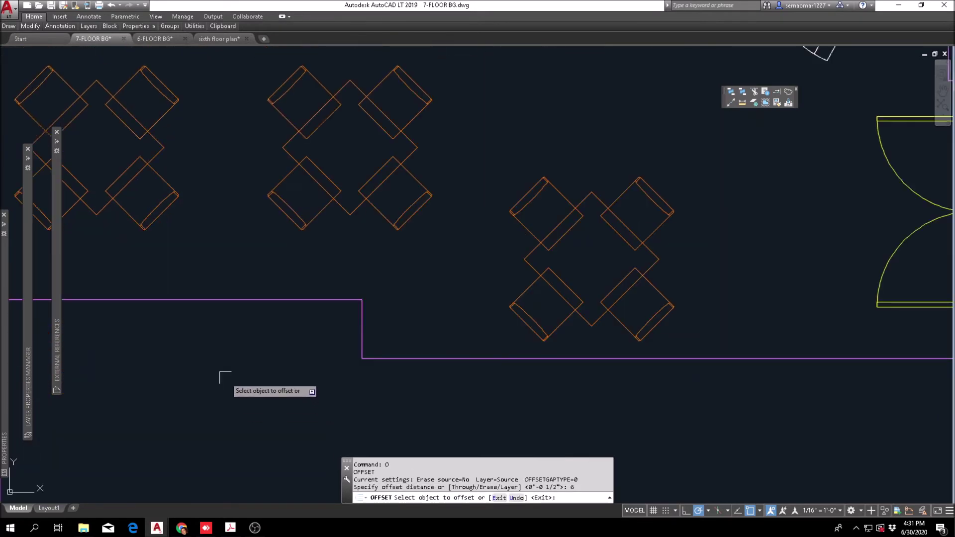
{"action": "left_click", "coordinate": [240, 301]}
{"action": "left_click", "coordinate": [349, 294]}
{"action": "left_click", "coordinate": [361, 317]}
{"action": "left_click", "coordinate": [422, 331]}
Fillet the offset south wall lines into clean corners at the jog and beside the long tables' bay.
{"action": "key", "text": "Escape"}
{"action": "key", "text": "Escape"}
{"action": "type", "text": "f"}
{"action": "key", "text": "Return"}
{"action": "left_click", "coordinate": [399, 343]}
{"action": "left_click", "coordinate": [377, 314]}
{"action": "key", "text": "Return"}
{"action": "left_click", "coordinate": [375, 305]}
{"action": "left_click", "coordinate": [349, 286]}
{"action": "scroll", "coordinate": [492, 297], "scroll_direction": "down", "scroll_amount": 2}
{"action": "key", "text": "Escape"}
{"action": "key", "text": "Return"}
{"action": "left_click", "coordinate": [175, 300]}
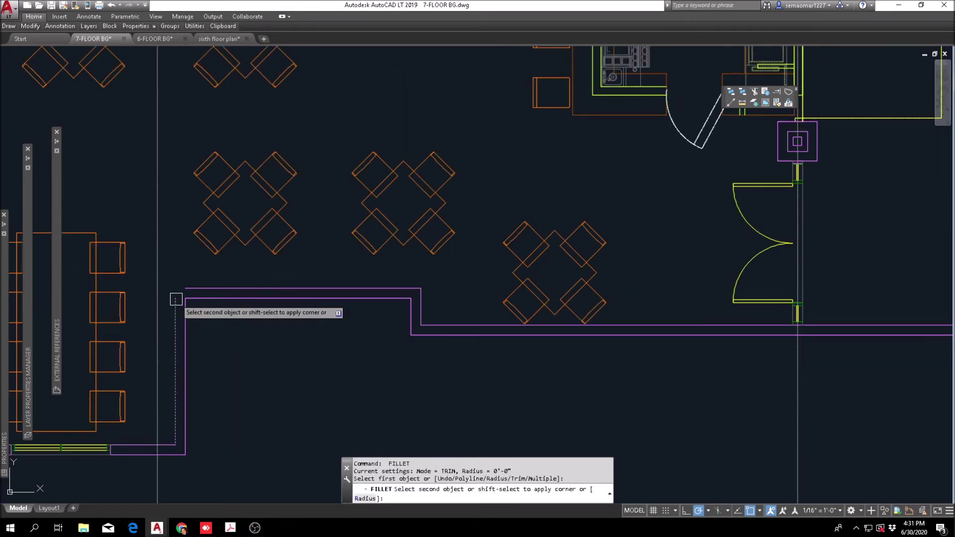
{"action": "left_click", "coordinate": [216, 288]}
{"action": "key", "text": "Escape"}
Extend the vertical line to the south wall and join its upper end to the horizontal line from Stair B.
{"action": "scroll", "coordinate": [635, 375], "scroll_direction": "down", "scroll_amount": 2}
{"action": "middle_click_drag", "start_coordinate": [635, 375], "coordinate": [390, 372]}
{"action": "scroll", "coordinate": [541, 375], "scroll_direction": "up", "scroll_amount": 2}
{"action": "middle_click_drag", "start_coordinate": [541, 374], "coordinate": [515, 399]}
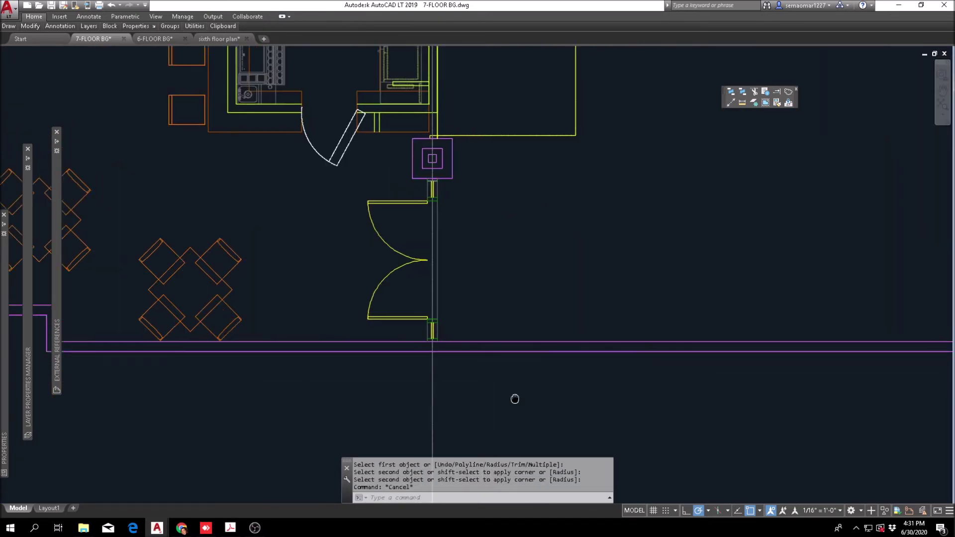
{"action": "scroll", "coordinate": [514, 399], "scroll_direction": "down", "scroll_amount": 5}
{"action": "scroll", "coordinate": [483, 395], "scroll_direction": "up", "scroll_amount": 2}
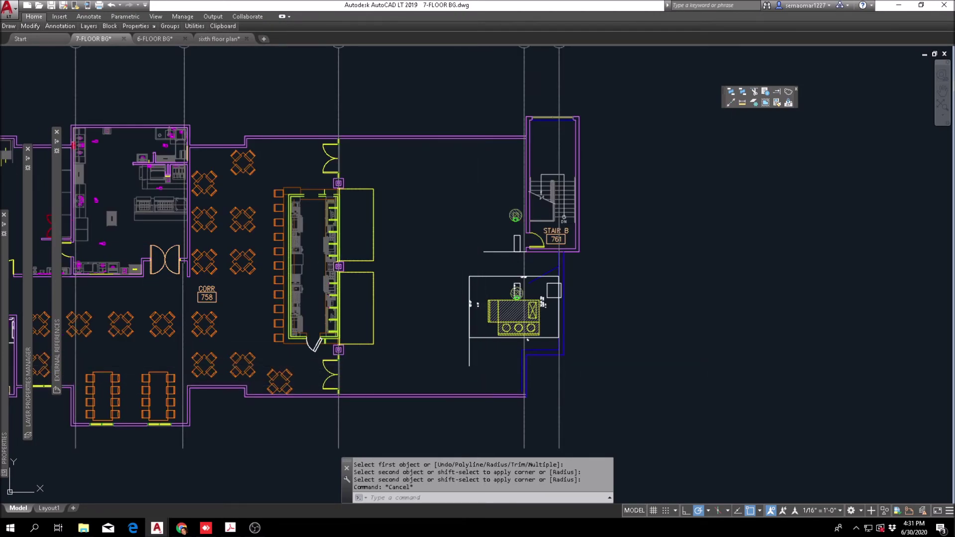
{"action": "left_click", "coordinate": [786, 98]}
{"action": "scroll", "coordinate": [512, 321], "scroll_direction": "up", "scroll_amount": 2}
{"action": "key", "text": "Return"}
{"action": "key", "text": "Escape"}
{"action": "type", "text": "f"}
{"action": "key", "text": "Return"}
{"action": "left_click", "coordinate": [503, 180]}
{"action": "left_click", "coordinate": [478, 351]}
{"action": "key", "text": "Escape"}
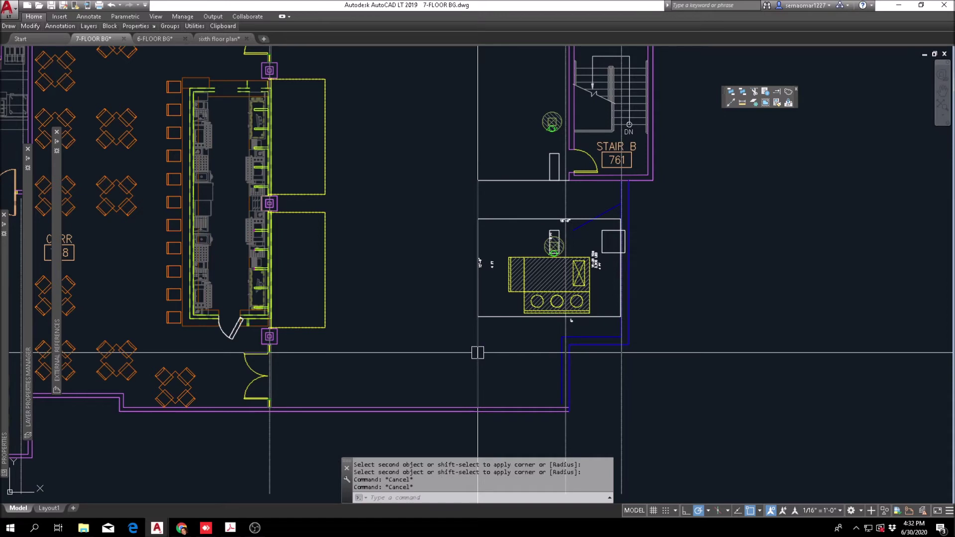
Offset the mechanical enclosure's vertical line 2 inches west twice.
{"action": "type", "text": "o"}
{"action": "key", "text": "Return"}
{"action": "type", "text": "2"}
{"action": "key", "text": "Return"}
{"action": "left_click", "coordinate": [477, 298]}
{"action": "left_click", "coordinate": [427, 253]}
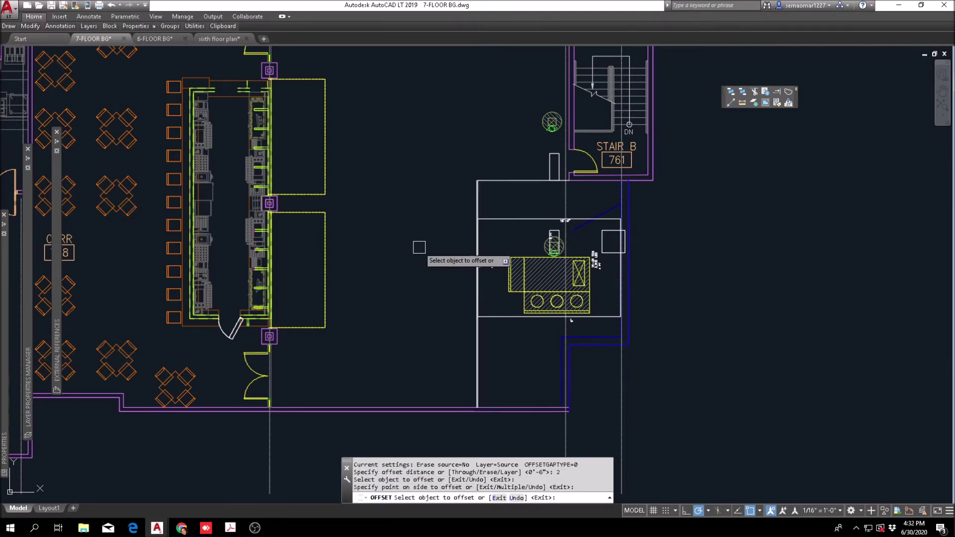
{"action": "scroll", "coordinate": [488, 159], "scroll_direction": "up", "scroll_amount": 4}
{"action": "scroll", "coordinate": [488, 160], "scroll_direction": "up", "scroll_amount": 4}
{"action": "left_click", "coordinate": [383, 308]}
{"action": "left_click", "coordinate": [401, 300]}
{"action": "left_click", "coordinate": [394, 300]}
Erase the surplus inner vertical line and fillet the outermost one to the horizontal line from Stair B.
{"action": "key", "text": "Escape"}
{"action": "type", "text": "e"}
{"action": "key", "text": "Return"}
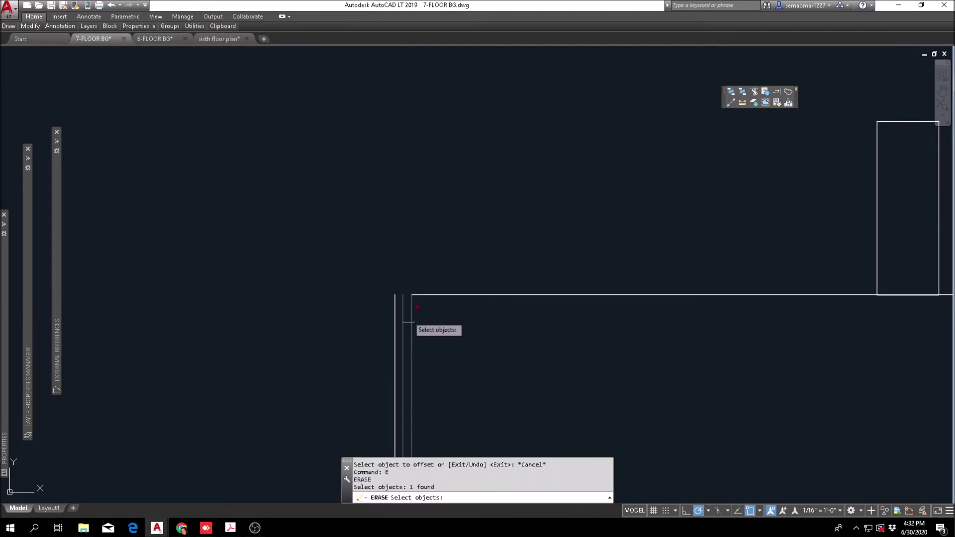
{"action": "key", "text": "Return"}
{"action": "scroll", "coordinate": [462, 312], "scroll_direction": "down", "scroll_amount": 6}
{"action": "scroll", "coordinate": [455, 313], "scroll_direction": "up", "scroll_amount": 4}
{"action": "key", "text": "Escape"}
{"action": "type", "text": "f"}
{"action": "key", "text": "Return"}
{"action": "left_click", "coordinate": [435, 315]}
{"action": "left_click", "coordinate": [455, 298]}
{"action": "scroll", "coordinate": [537, 293], "scroll_direction": "down", "scroll_amount": 4}
{"action": "key", "text": "Escape"}
Erase the small white rectangle beside the Stair B door, above the horizontal enclosure line.
{"action": "key", "text": "Escape"}
{"action": "type", "text": "e"}
{"action": "key", "text": "Return"}
{"action": "left_click", "coordinate": [621, 252]}
{"action": "key", "text": "Return"}
{"action": "scroll", "coordinate": [623, 237], "scroll_direction": "down", "scroll_amount": 4}
{"action": "scroll", "coordinate": [622, 238], "scroll_direction": "up", "scroll_amount": 4}
{"action": "key", "text": "Escape"}
{"action": "type", "text": "e"}
{"action": "key", "text": "Return"}
{"action": "scroll", "coordinate": [524, 221], "scroll_direction": "down", "scroll_amount": 4}
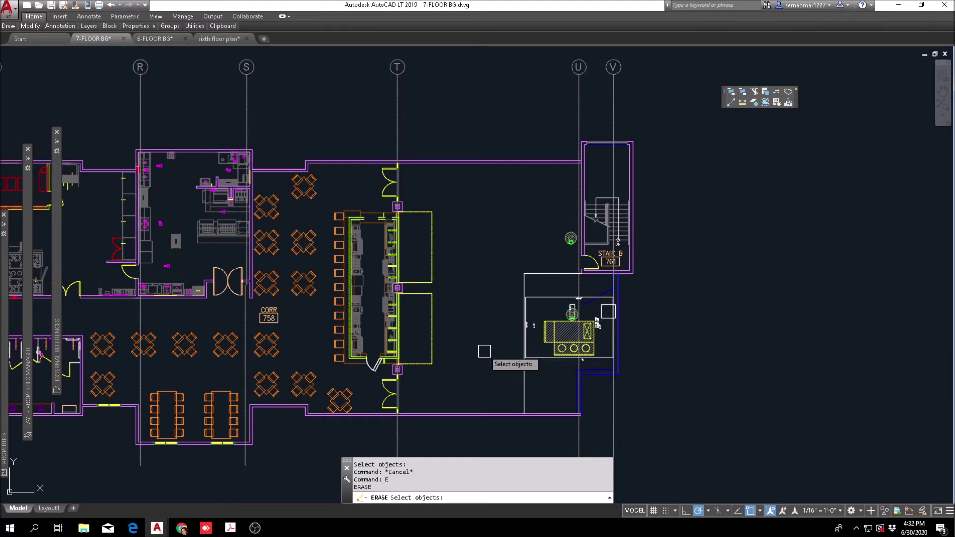
{"action": "scroll", "coordinate": [480, 214], "scroll_direction": "down", "scroll_amount": 6}
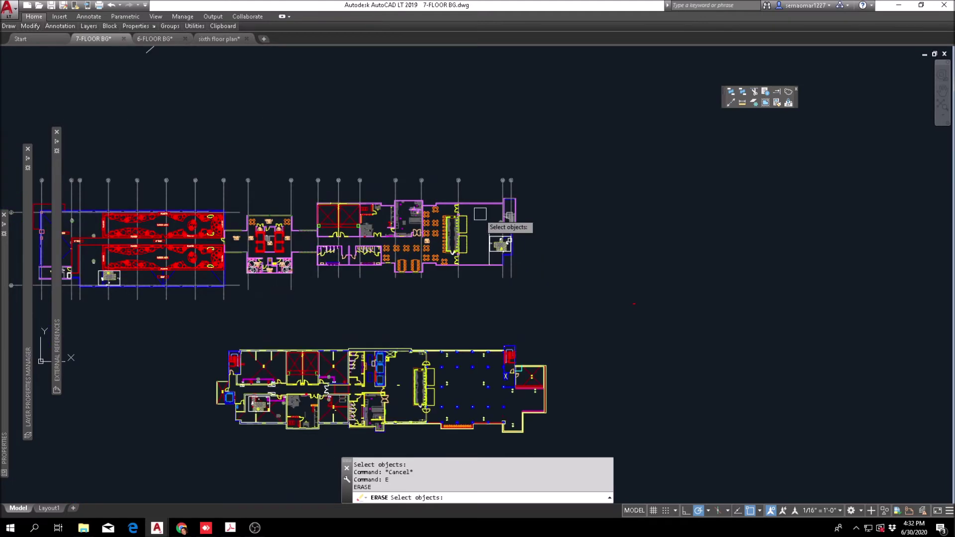
{"action": "key", "text": "Escape"}
{"action": "key", "text": "Escape"}
{"action": "left_click", "coordinate": [773, 104]}
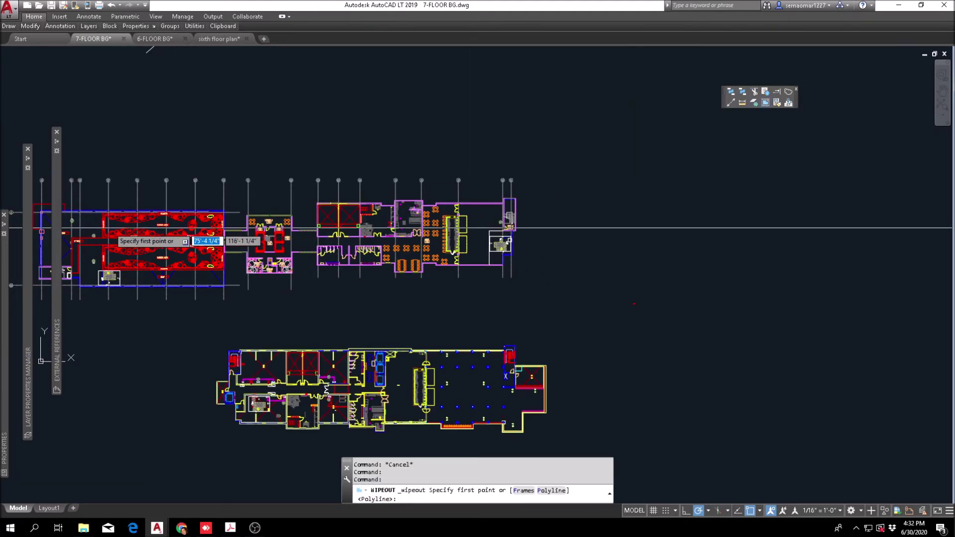
{"action": "scroll", "coordinate": [95, 229], "scroll_direction": "up", "scroll_amount": 4}
{"action": "key", "text": "Escape"}
Match the two white mechanical enclosure lines to the properties of the red walk line in the west garden area.
{"action": "left_click", "coordinate": [775, 103]}
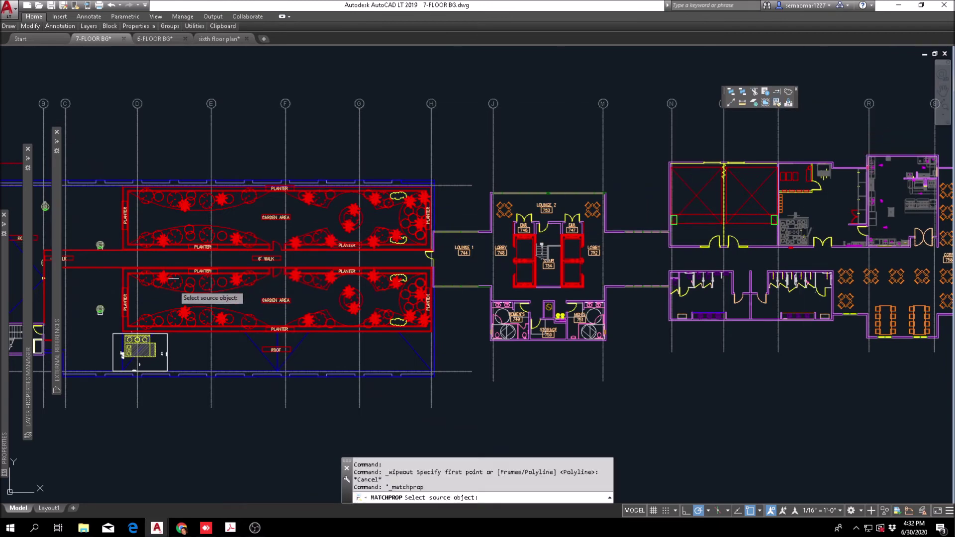
{"action": "left_click", "coordinate": [103, 270]}
{"action": "scroll", "coordinate": [517, 270], "scroll_direction": "down", "scroll_amount": 5}
{"action": "scroll", "coordinate": [544, 284], "scroll_direction": "up", "scroll_amount": 10}
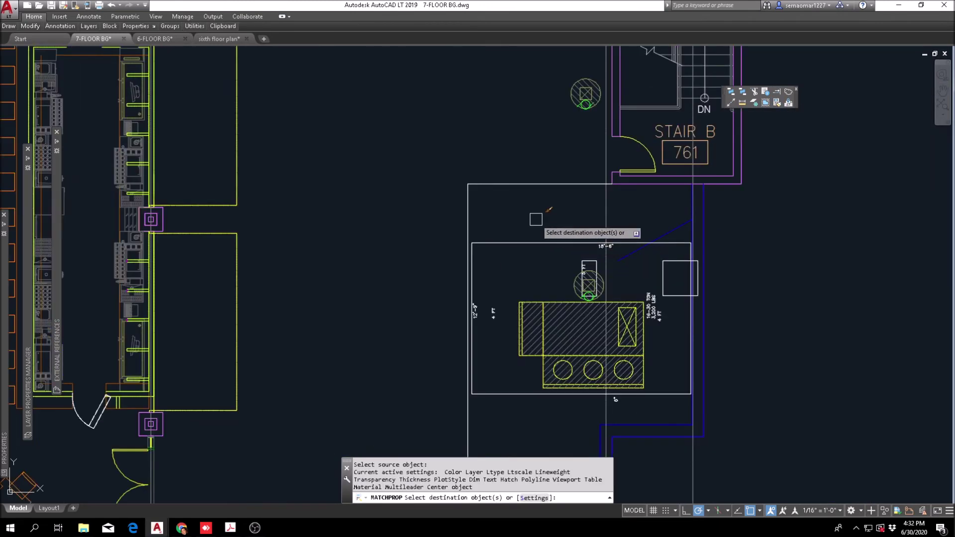
{"action": "left_click", "coordinate": [484, 162]}
{"action": "key", "text": "Escape"}
Offset the red enclosure lines outward twice by 2 inches, the horizontal one north and the vertical one west.
{"action": "scroll", "coordinate": [524, 185], "scroll_direction": "down", "scroll_amount": 3}
{"action": "type", "text": "2"}
{"action": "key", "text": "Return"}
{"action": "scroll", "coordinate": [508, 169], "scroll_direction": "up", "scroll_amount": 4}
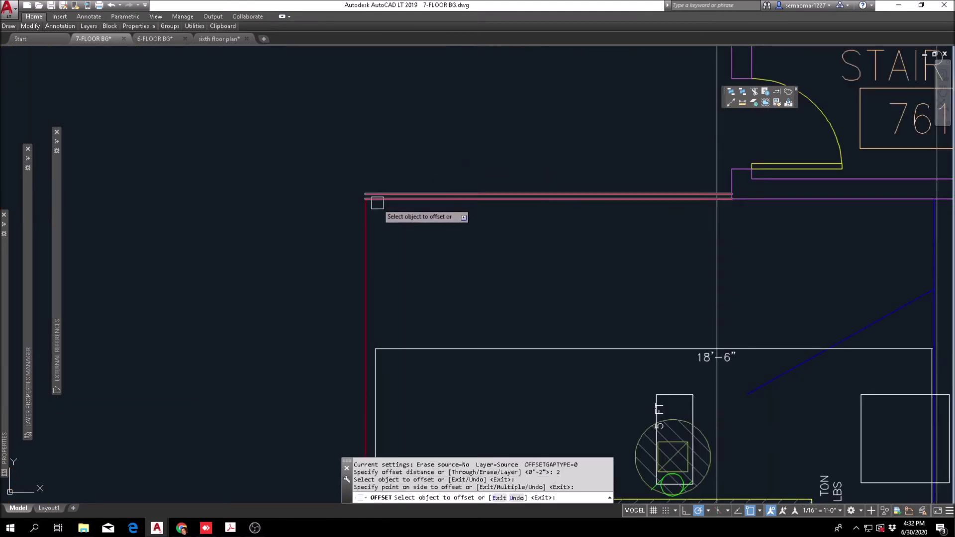
{"action": "scroll", "coordinate": [377, 199], "scroll_direction": "up", "scroll_amount": 3}
{"action": "left_click", "coordinate": [363, 189]}
{"action": "left_click", "coordinate": [368, 184]}
{"action": "left_click", "coordinate": [361, 219]}
{"action": "left_click", "coordinate": [330, 215]}
{"action": "left_click", "coordinate": [353, 207]}
{"action": "left_click", "coordinate": [329, 209]}
Fillet the offset red enclosure lines together at the north-west corner.
{"action": "key", "text": "Escape"}
{"action": "scroll", "coordinate": [353, 203], "scroll_direction": "up", "scroll_amount": 4}
{"action": "type", "text": "f"}
{"action": "key", "text": "Return"}
{"action": "left_click", "coordinate": [371, 174]}
{"action": "left_click", "coordinate": [348, 210]}
{"action": "key", "text": "Escape"}
Erase the hatched round fixture with its green symbol just west of Stair B.
{"action": "scroll", "coordinate": [378, 184], "scroll_direction": "down", "scroll_amount": 5}
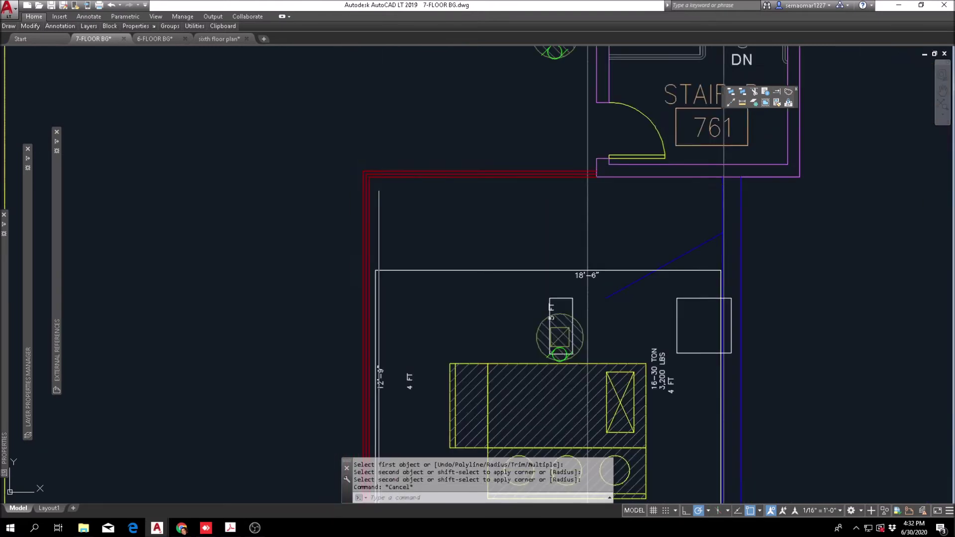
{"action": "scroll", "coordinate": [379, 184], "scroll_direction": "down", "scroll_amount": 2}
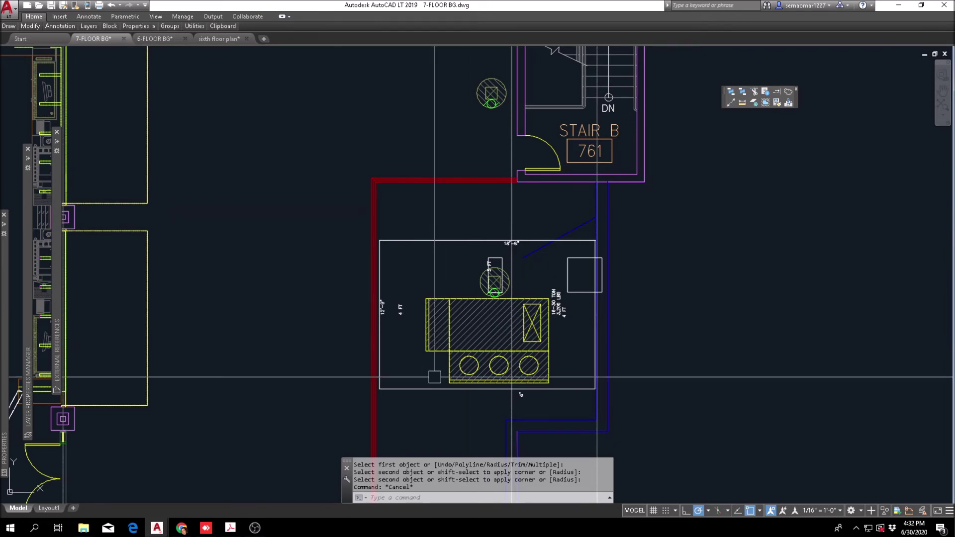
{"action": "scroll", "coordinate": [384, 238], "scroll_direction": "down", "scroll_amount": 3}
{"action": "scroll", "coordinate": [637, 349], "scroll_direction": "down", "scroll_amount": 5}
{"action": "scroll", "coordinate": [567, 264], "scroll_direction": "up", "scroll_amount": 5}
{"action": "scroll", "coordinate": [572, 256], "scroll_direction": "up", "scroll_amount": 1}
{"action": "type", "text": "e"}
{"action": "key", "text": "Return"}
{"action": "left_click", "coordinate": [572, 251]}
{"action": "left_click", "coordinate": [577, 214]}
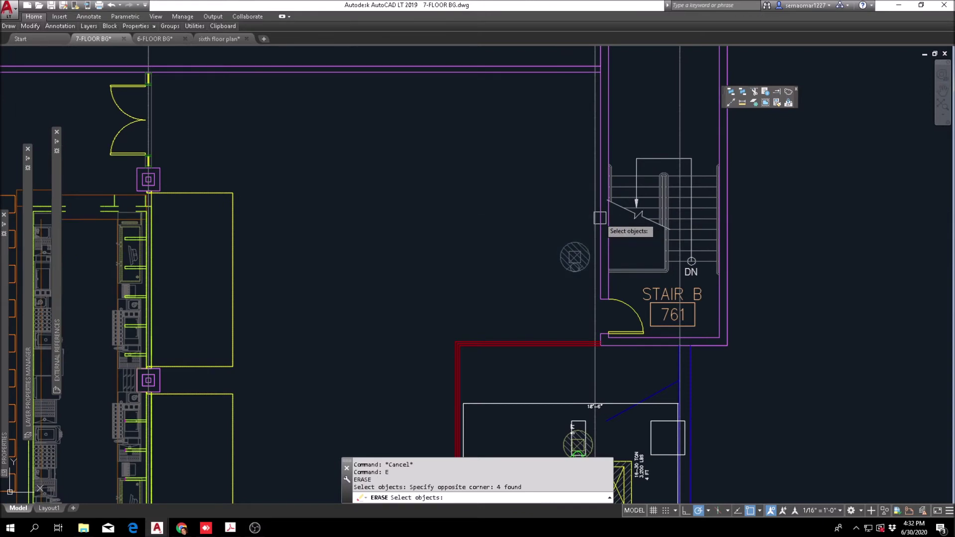
{"action": "key", "text": "Escape"}
{"action": "scroll", "coordinate": [523, 151], "scroll_direction": "down", "scroll_amount": 3}
{"action": "key", "text": "Escape"}
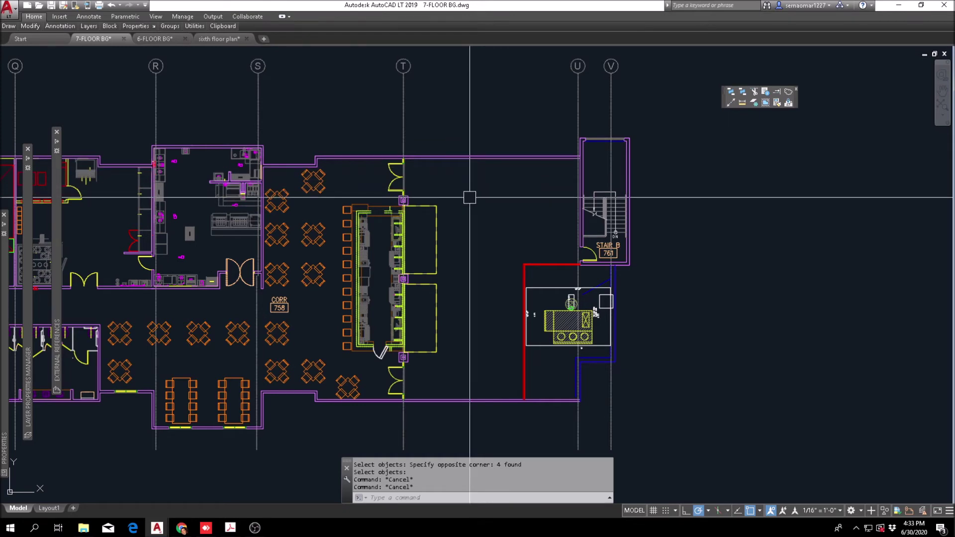
Draw a short vertical line across the north wall, upward from the east side of the door jamb at grid line T.
{"action": "middle_click_drag", "start_coordinate": [568, 339], "coordinate": [484, 337]}
{"action": "scroll", "coordinate": [483, 337], "scroll_direction": "up", "scroll_amount": 2}
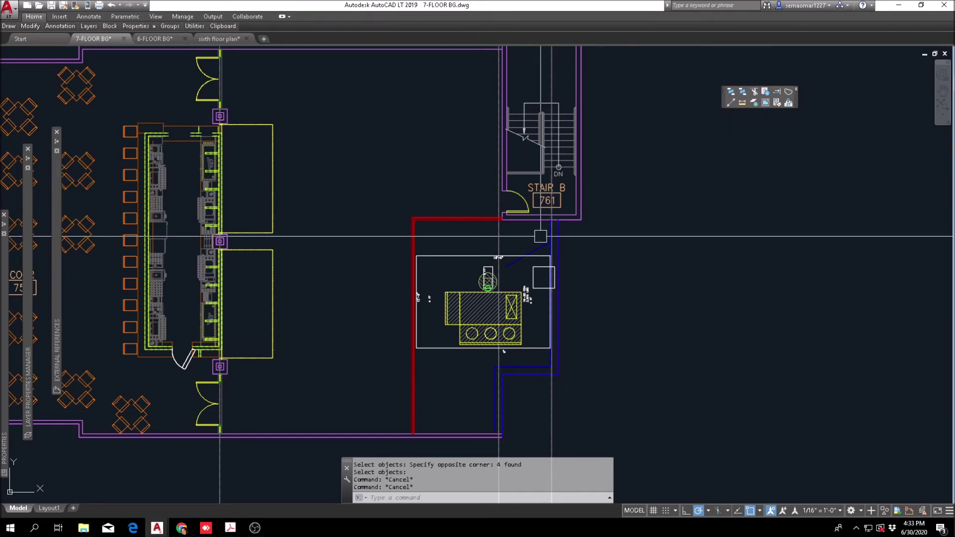
{"action": "scroll", "coordinate": [500, 269], "scroll_direction": "down", "scroll_amount": 2}
{"action": "scroll", "coordinate": [356, 376], "scroll_direction": "up", "scroll_amount": 2}
{"action": "scroll", "coordinate": [373, 376], "scroll_direction": "down", "scroll_amount": 2}
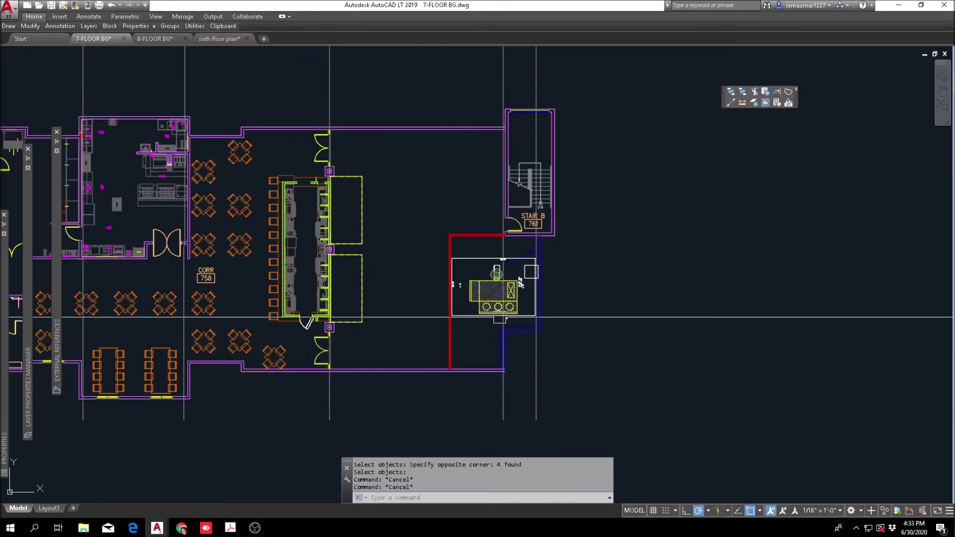
{"action": "scroll", "coordinate": [336, 111], "scroll_direction": "up", "scroll_amount": 8}
{"action": "key", "text": "Escape"}
{"action": "key", "text": "Escape"}
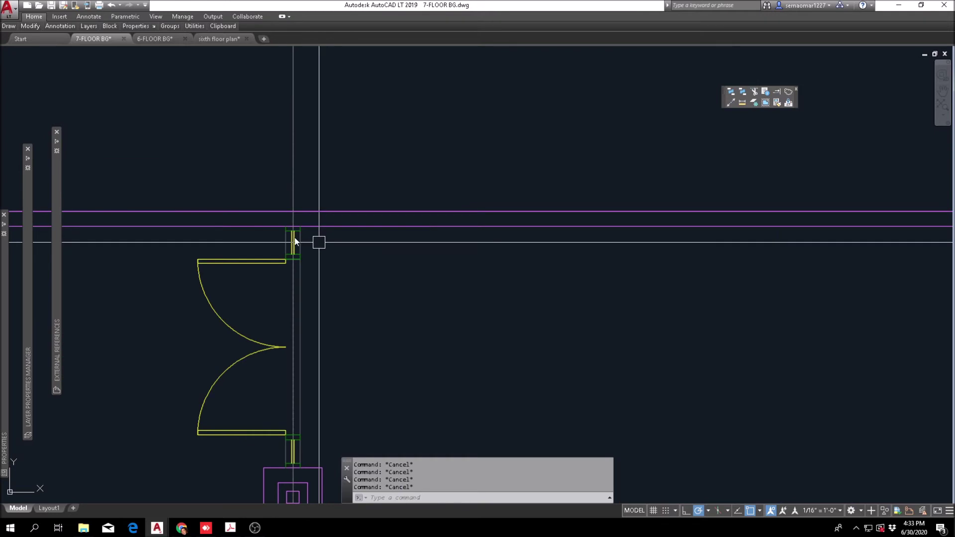
{"action": "key", "text": "l"}
{"action": "key", "text": "Return"}
{"action": "scroll", "coordinate": [314, 237], "scroll_direction": "up", "scroll_amount": 1}
{"action": "scroll", "coordinate": [272, 246], "scroll_direction": "up", "scroll_amount": 4}
{"action": "left_click", "coordinate": [271, 236]}
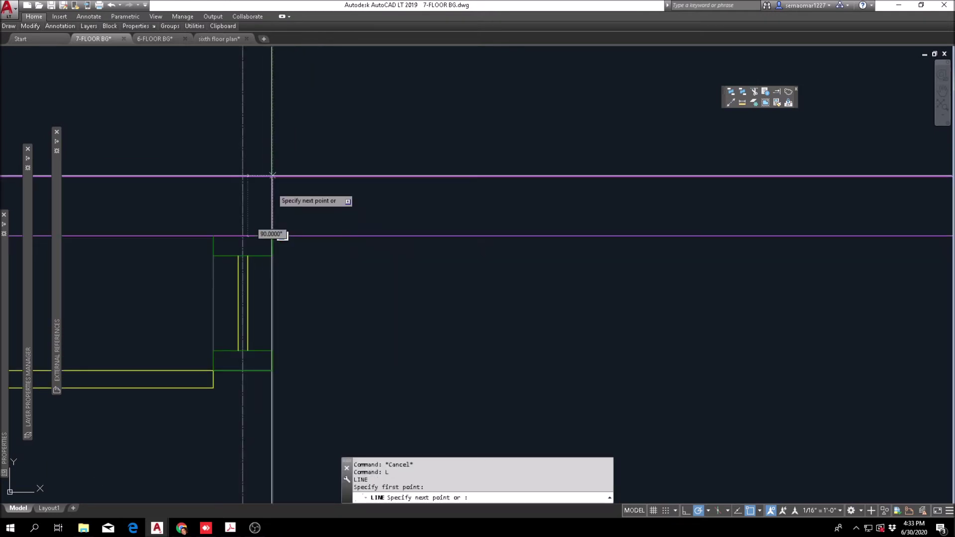
{"action": "left_click", "coordinate": [272, 165]}
{"action": "key", "text": "Escape"}
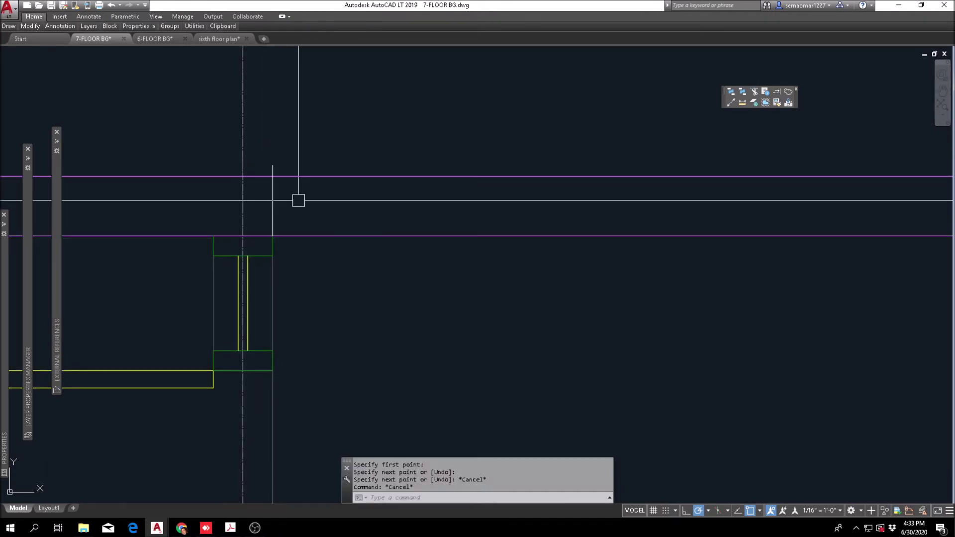
Trim the short vertical line's end that sticks out beyond the north wall's outer face.
{"action": "type", "text": "tr"}
{"action": "key", "text": "Return"}
{"action": "left_click", "coordinate": [273, 165]}
{"action": "left_click", "coordinate": [258, 267]}
{"action": "key", "text": "Return"}
{"action": "left_click", "coordinate": [279, 162]}
{"action": "left_click", "coordinate": [269, 168]}
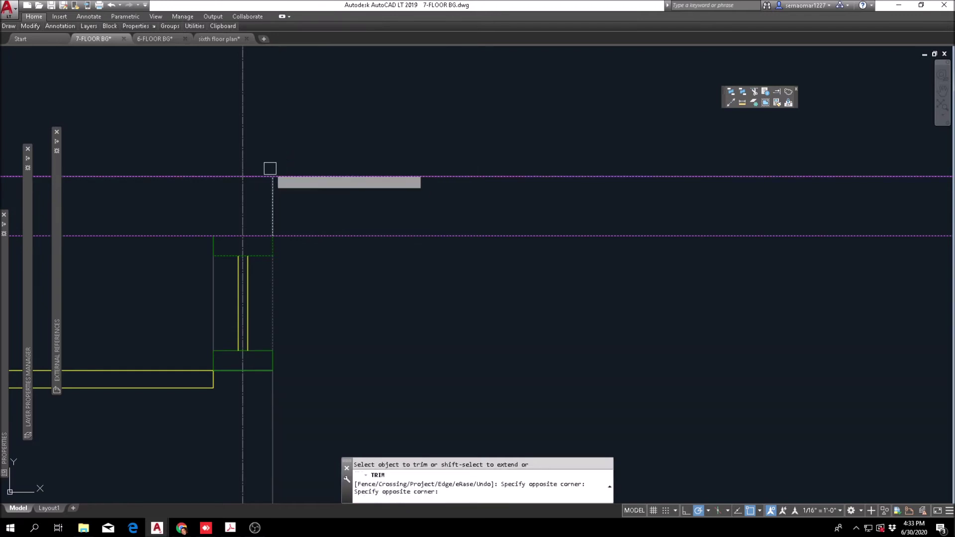
{"action": "key", "text": "Escape"}
{"action": "key", "text": "Escape"}
Draw a short slanted helper line across the north wall's outer line east of grid line T and trim a gap beside it.
{"action": "type", "text": "l"}
{"action": "key", "text": "Return"}
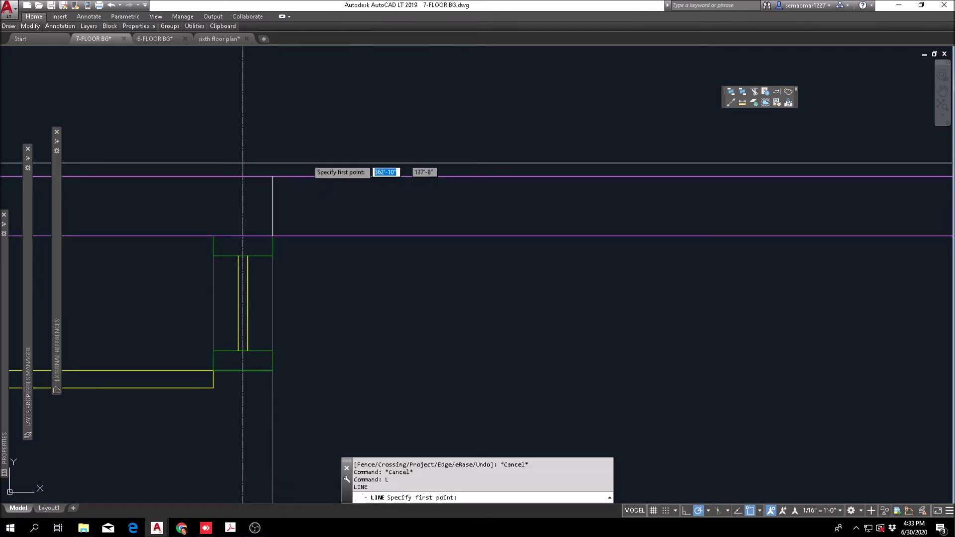
{"action": "left_click", "coordinate": [314, 158]}
{"action": "left_click", "coordinate": [292, 202]}
{"action": "key", "text": "Escape"}
{"action": "type", "text": "tr"}
{"action": "key", "text": "Return"}
{"action": "left_click", "coordinate": [344, 148]}
{"action": "key", "text": "space"}
{"action": "left_click", "coordinate": [304, 168]}
{"action": "left_click", "coordinate": [307, 167]}
Erase the slanted helper line crossing the north wall's outer line.
{"action": "key", "text": "Escape"}
{"action": "type", "text": "e"}
{"action": "key", "text": "space"}
{"action": "left_click", "coordinate": [366, 113]}
{"action": "left_click", "coordinate": [351, 137]}
{"action": "left_click", "coordinate": [351, 126]}
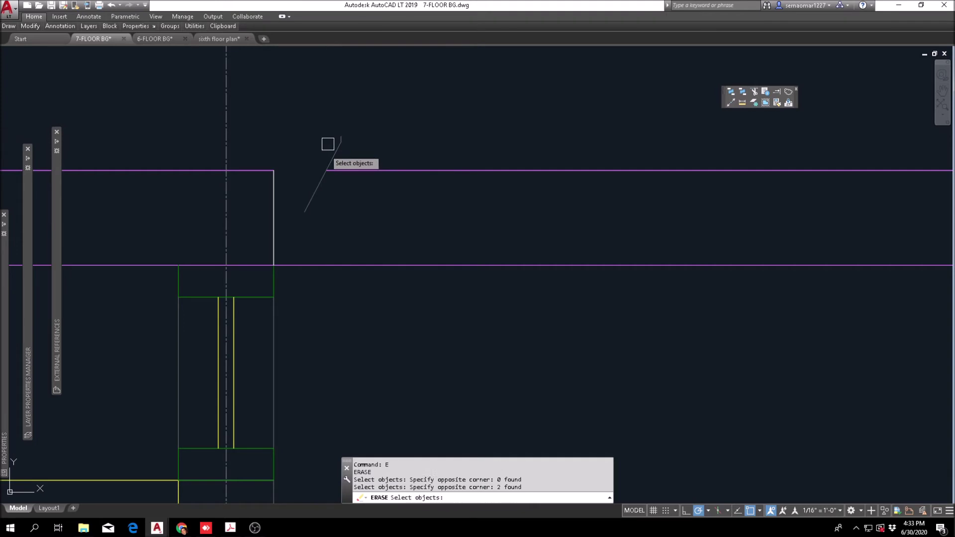
{"action": "left_click", "coordinate": [326, 149]}
{"action": "key", "text": "space"}
Extend the east part of the north wall's outer line back to the short vertical line at the door jamb.
{"action": "left_click", "coordinate": [777, 92]}
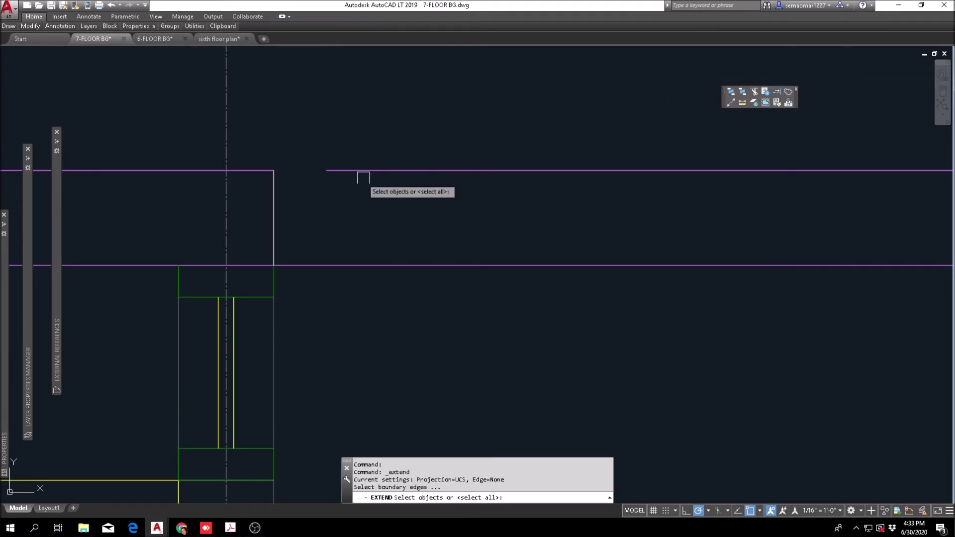
{"action": "left_click", "coordinate": [283, 181]}
{"action": "key", "text": "space"}
{"action": "key", "text": "Escape"}
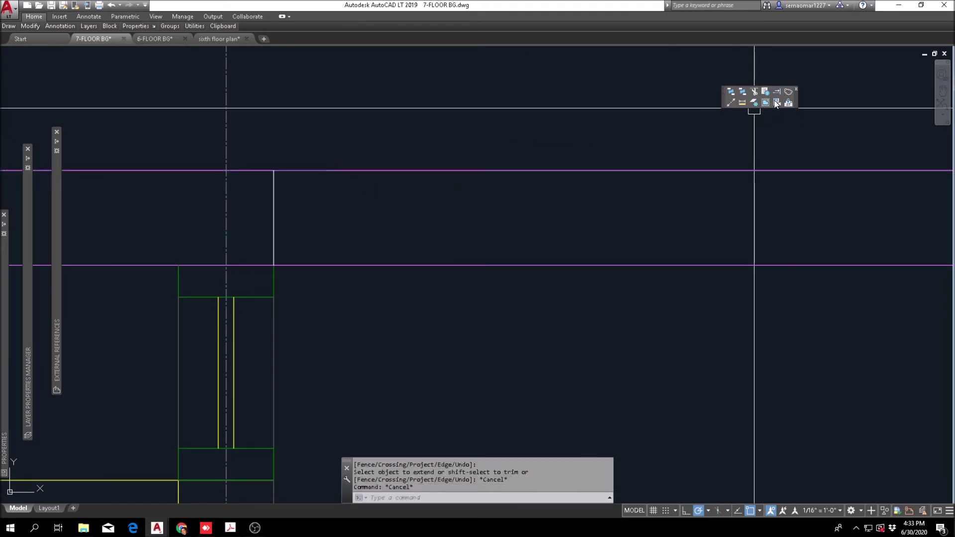
Match the short vertical line across the north wall to the purple wall line's properties.
{"action": "left_click", "coordinate": [776, 103]}
{"action": "left_click", "coordinate": [283, 171]}
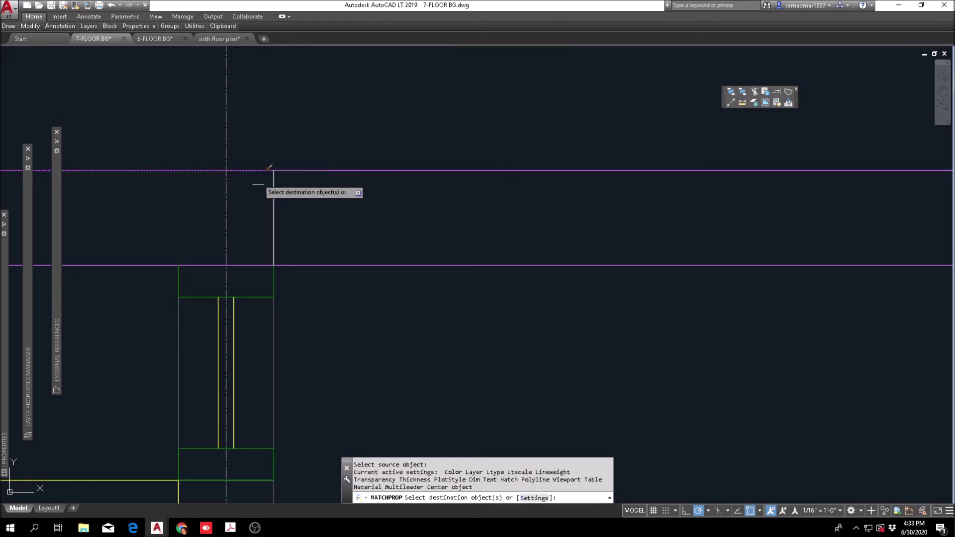
{"action": "key", "text": "Escape"}
{"action": "scroll", "coordinate": [279, 230], "scroll_direction": "down", "scroll_amount": 2}
{"action": "key", "text": "Escape"}
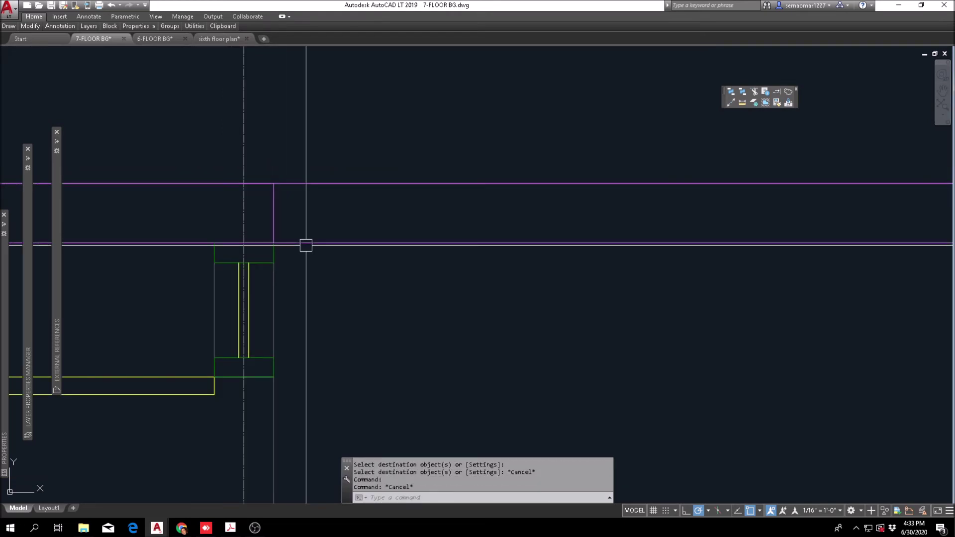
Draw a slanted helper line across the north wall's inner line east of grid line T and trim a gap beside it.
{"action": "type", "text": "L"}
{"action": "key", "text": "Return"}
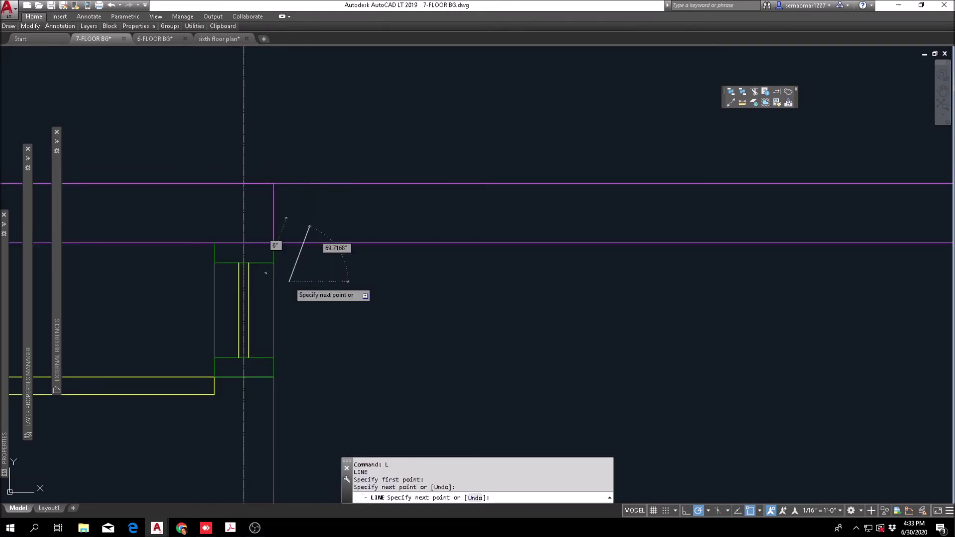
{"action": "key", "text": "Escape"}
{"action": "type", "text": "TR"}
{"action": "key", "text": "Return"}
{"action": "left_click", "coordinate": [343, 219]}
{"action": "left_click", "coordinate": [249, 266]}
{"action": "scroll", "coordinate": [272, 249], "scroll_direction": "up", "scroll_amount": 4}
{"action": "key", "text": "Return"}
{"action": "left_click", "coordinate": [314, 231]}
{"action": "key", "text": "Escape"}
{"action": "key", "text": "Escape"}
Extend the east part of the north wall's inner line back to the short vertical line at the door jamb.
{"action": "left_click", "coordinate": [777, 92]}
{"action": "left_click", "coordinate": [303, 206]}
{"action": "left_click", "coordinate": [258, 251]}
{"action": "key", "text": "Return"}
{"action": "left_click", "coordinate": [377, 233]}
{"action": "key", "text": "Escape"}
Erase the helper line left at the north wall's inner line.
{"action": "scroll", "coordinate": [348, 256], "scroll_direction": "down", "scroll_amount": 3}
{"action": "scroll", "coordinate": [345, 264], "scroll_direction": "down", "scroll_amount": 2}
{"action": "type", "text": "E"}
{"action": "key", "text": "Return"}
{"action": "left_click", "coordinate": [343, 264]}
{"action": "key", "text": "Return"}
Match both north wall lines between grid line T and Stair B to the properties of the existing blue lines.
{"action": "scroll", "coordinate": [346, 263], "scroll_direction": "down", "scroll_amount": 8}
{"action": "middle_click_drag", "start_coordinate": [782, 309], "coordinate": [390, 283]}
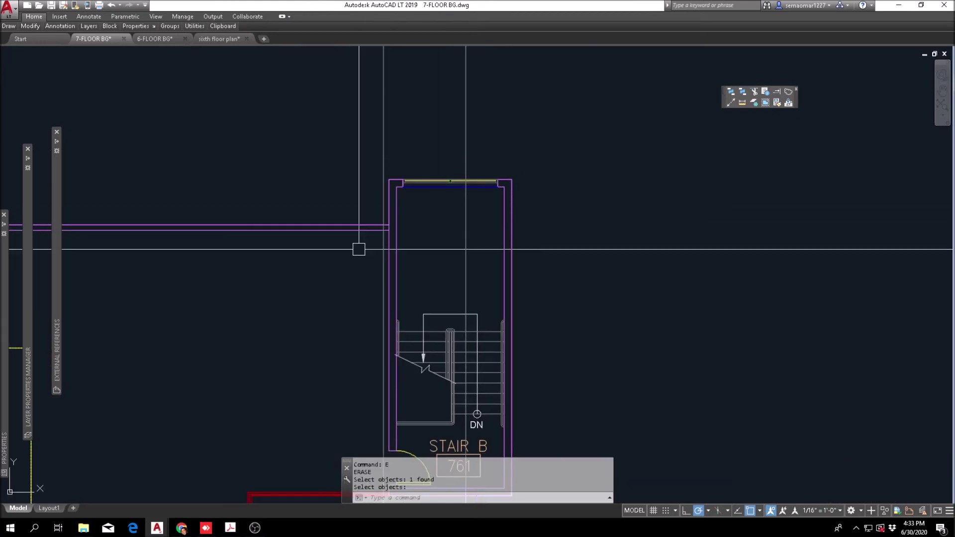
{"action": "scroll", "coordinate": [718, 179], "scroll_direction": "down", "scroll_amount": 4}
{"action": "left_click", "coordinate": [776, 103]}
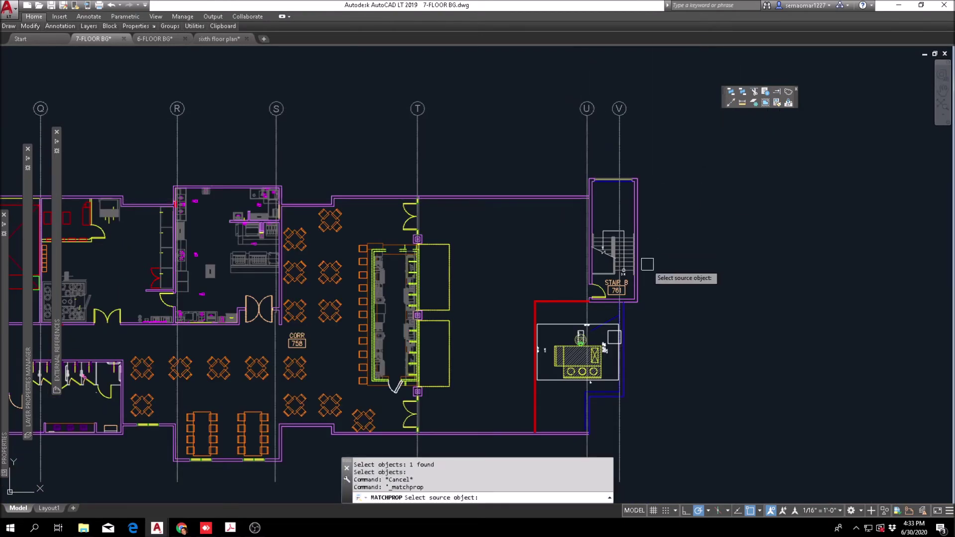
{"action": "scroll", "coordinate": [621, 296], "scroll_direction": "up", "scroll_amount": 6}
{"action": "scroll", "coordinate": [558, 213], "scroll_direction": "down", "scroll_amount": 5}
{"action": "scroll", "coordinate": [511, 251], "scroll_direction": "up", "scroll_amount": 3}
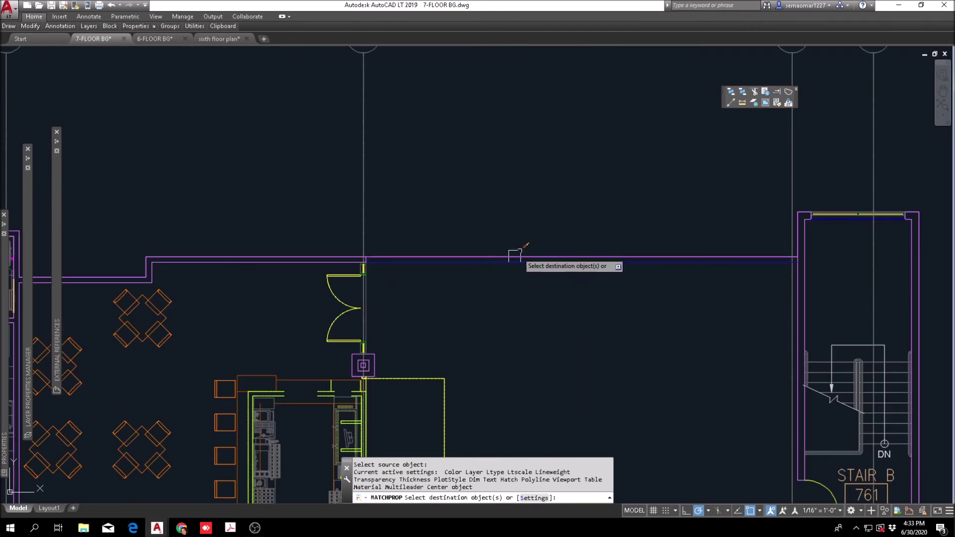
{"action": "left_click", "coordinate": [478, 286]}
{"action": "key", "text": "Escape"}
{"action": "key", "text": "Escape"}
{"action": "key", "text": "Escape"}
{"action": "scroll", "coordinate": [390, 278], "scroll_direction": "up", "scroll_amount": 3}
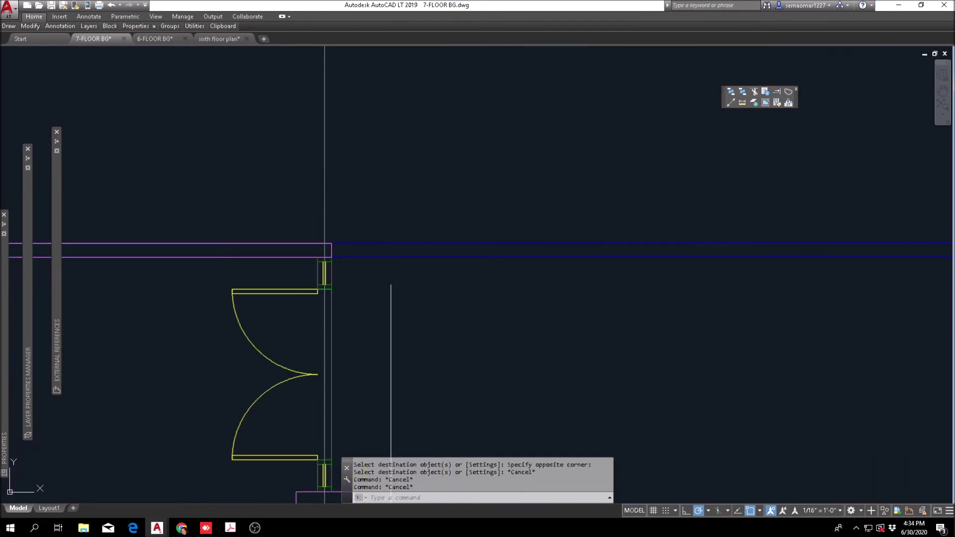
{"action": "type", "text": "o"}
{"action": "key", "text": "Return"}
{"action": "type", "text": "1"}
{"action": "key", "text": "Return"}
{"action": "scroll", "coordinate": [343, 250], "scroll_direction": "up", "scroll_amount": 4}
{"action": "left_click", "coordinate": [367, 226]}
{"action": "key", "text": "Escape"}
{"action": "key", "text": "Escape"}
{"action": "type", "text": "l"}
{"action": "key", "text": "Return"}
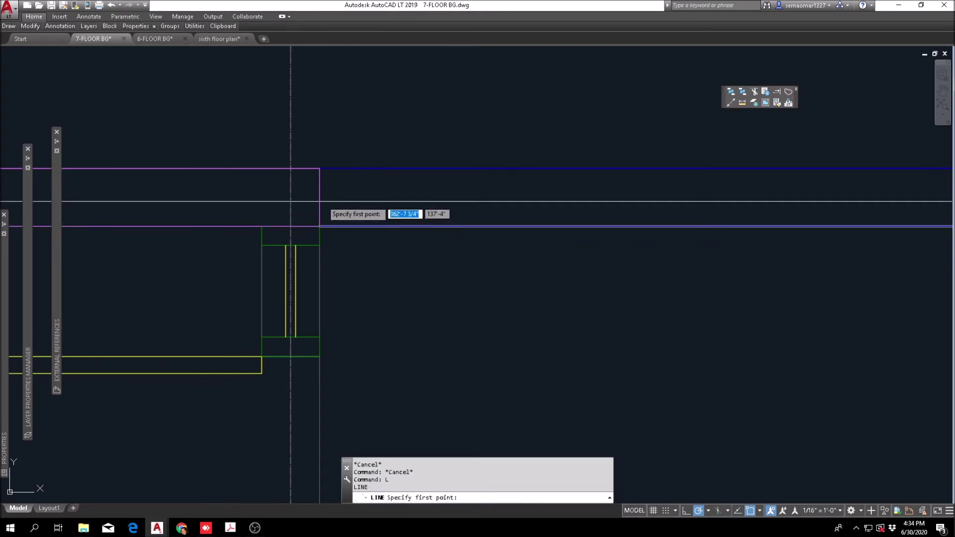
{"action": "key", "text": "Escape"}
{"action": "type", "text": "o"}
{"action": "key", "text": "Return"}
{"action": "key", "text": "Escape"}
Offset both blue north wall lines 2 inches toward the inside of the wall.
{"action": "type", "text": "o"}
{"action": "key", "text": "Return"}
{"action": "type", "text": "2"}
{"action": "key", "text": "Return"}
{"action": "left_click", "coordinate": [341, 175]}
{"action": "left_click", "coordinate": [338, 198]}
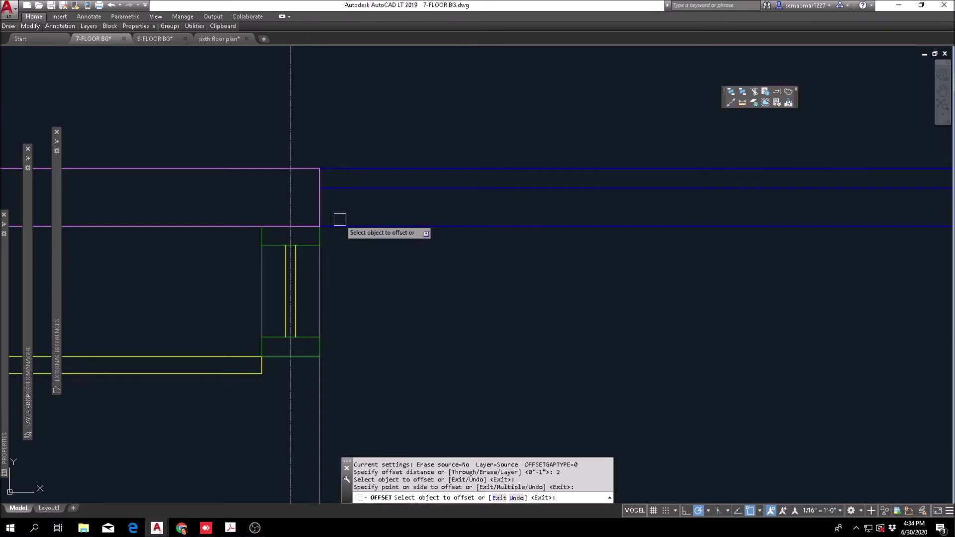
{"action": "left_click", "coordinate": [336, 227]}
{"action": "left_click", "coordinate": [346, 206]}
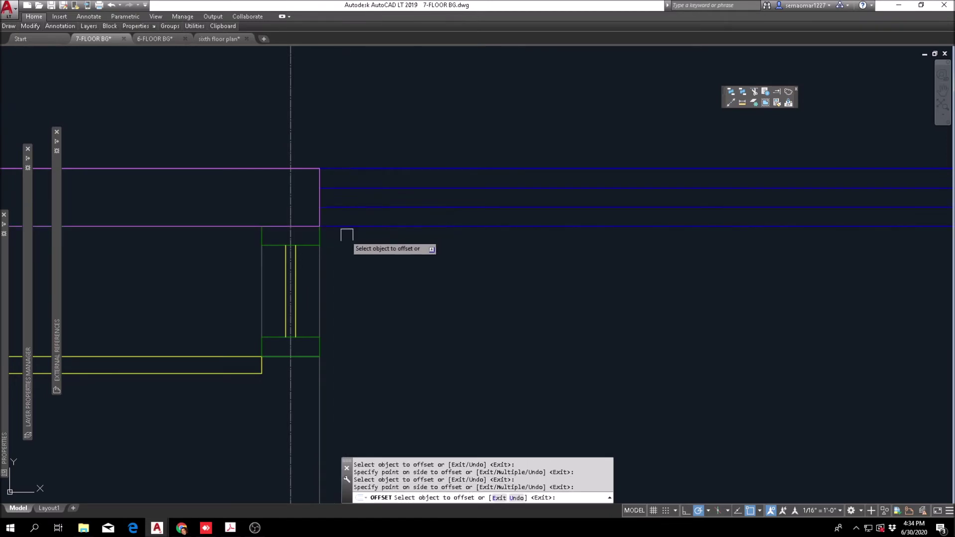
{"action": "scroll", "coordinate": [354, 233], "scroll_direction": "down", "scroll_amount": 4}
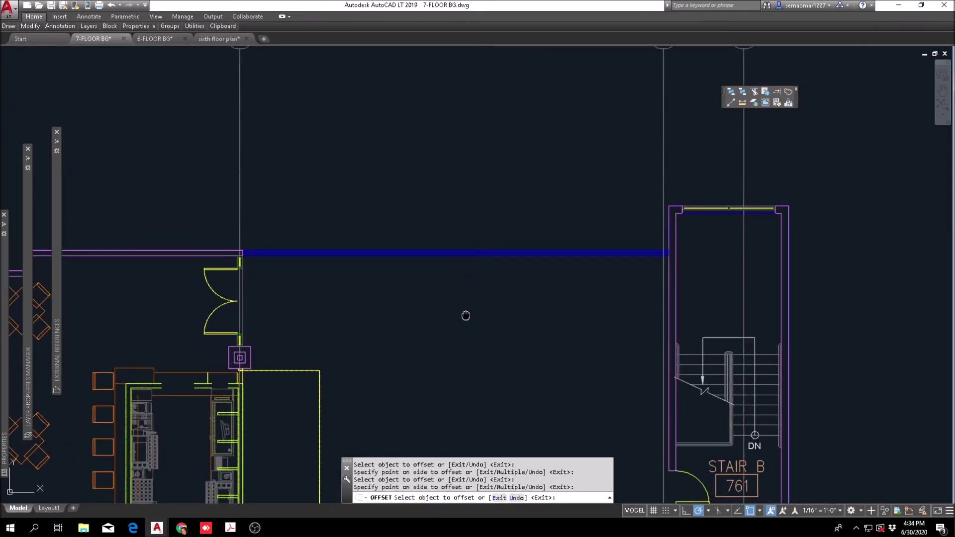
{"action": "middle_click_drag", "start_coordinate": [470, 326], "coordinate": [458, 267]}
{"action": "key", "text": "Escape"}
{"action": "key", "text": "Escape"}
Match the properties of a chosen source line onto two wall lines in the east area.
{"action": "left_click", "coordinate": [777, 103]}
{"action": "scroll", "coordinate": [549, 340], "scroll_direction": "down", "scroll_amount": 4}
{"action": "scroll", "coordinate": [530, 389], "scroll_direction": "up", "scroll_amount": 8}
{"action": "left_click", "coordinate": [715, 189]}
{"action": "scroll", "coordinate": [673, 249], "scroll_direction": "down", "scroll_amount": 6}
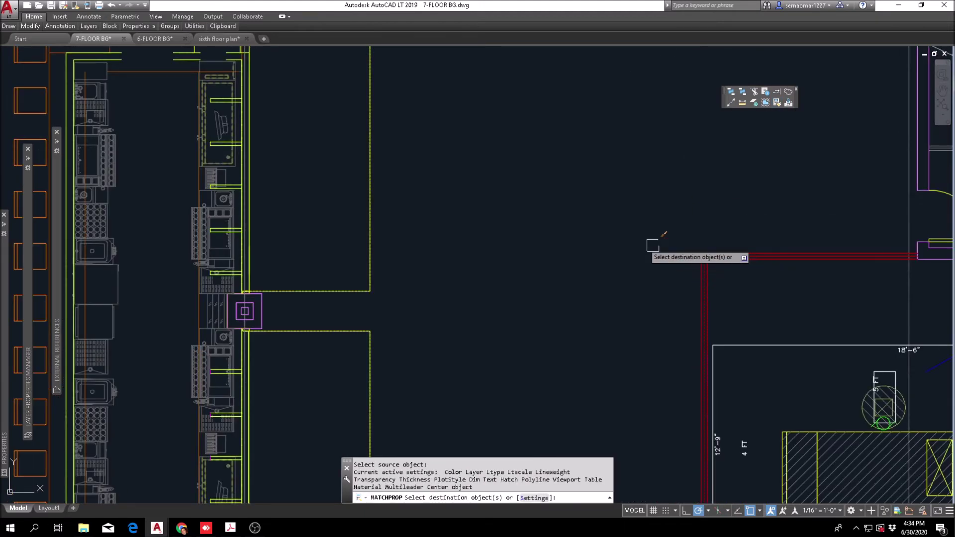
{"action": "scroll", "coordinate": [545, 115], "scroll_direction": "up", "scroll_amount": 6}
{"action": "scroll", "coordinate": [633, 124], "scroll_direction": "up", "scroll_amount": 3}
{"action": "left_click", "coordinate": [640, 118]}
{"action": "left_click", "coordinate": [630, 136]}
{"action": "scroll", "coordinate": [476, 123], "scroll_direction": "down", "scroll_amount": 9}
{"action": "key", "text": "Escape"}
{"action": "key", "text": "Escape"}
Draw a helper line across both south wall lines just east of the door jamb at grid line T.
{"action": "scroll", "coordinate": [499, 355], "scroll_direction": "up", "scroll_amount": 7}
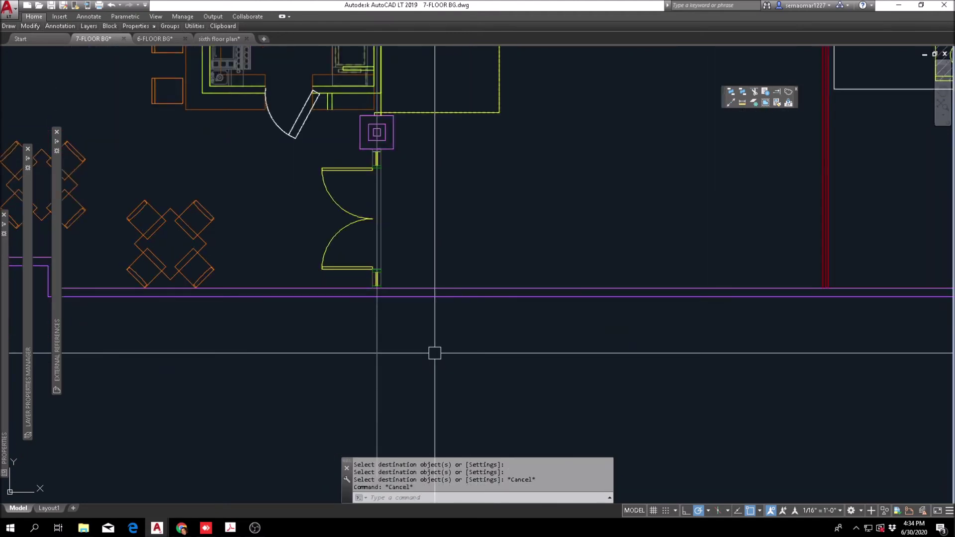
{"action": "scroll", "coordinate": [387, 302], "scroll_direction": "up", "scroll_amount": 6}
{"action": "left_click", "coordinate": [393, 328]}
{"action": "key", "text": "Escape"}
{"action": "key", "text": "Return"}
{"action": "left_click", "coordinate": [385, 219]}
{"action": "left_click", "coordinate": [377, 322]}
{"action": "key", "text": "Escape"}
Trim gaps in both south wall lines next to the helper line.
{"action": "type", "text": "tr"}
{"action": "key", "text": "Return"}
{"action": "left_click", "coordinate": [426, 208]}
{"action": "left_click", "coordinate": [356, 326]}
{"action": "scroll", "coordinate": [382, 252], "scroll_direction": "up", "scroll_amount": 4}
{"action": "key", "text": "Return"}
{"action": "left_click", "coordinate": [406, 212]}
{"action": "left_click", "coordinate": [404, 342]}
{"action": "key", "text": "Escape"}
Erase the helper linework crossing the south wall east of grid line T.
{"action": "type", "text": "e"}
{"action": "key", "text": "Return"}
{"action": "left_click", "coordinate": [442, 356]}
{"action": "left_click", "coordinate": [336, 369]}
{"action": "key", "text": "Return"}
{"action": "key", "text": "Escape"}
{"action": "key", "text": "Escape"}
Draw a vertical line across the south wall, downward from the east side of the door jamb at grid line T.
{"action": "type", "text": "l"}
{"action": "key", "text": "Return"}
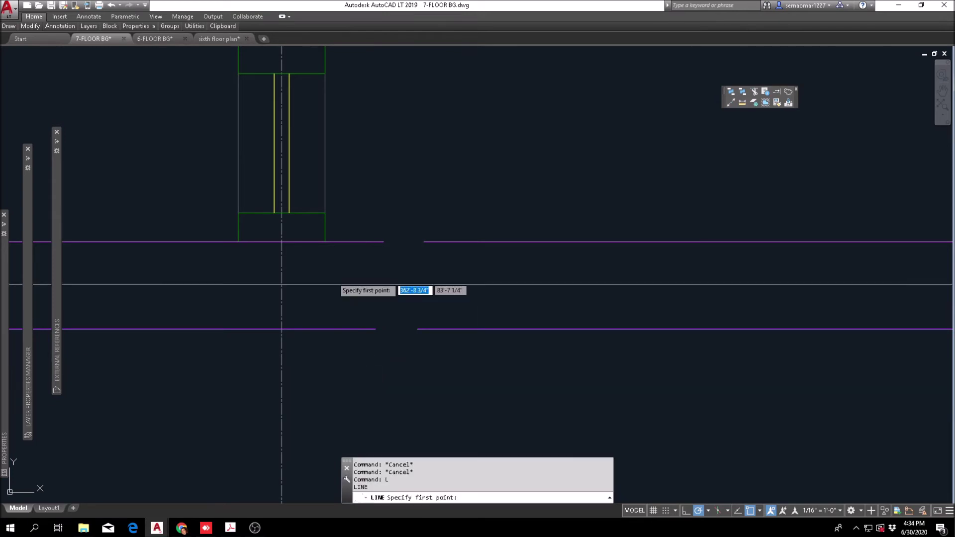
{"action": "left_click", "coordinate": [326, 242]}
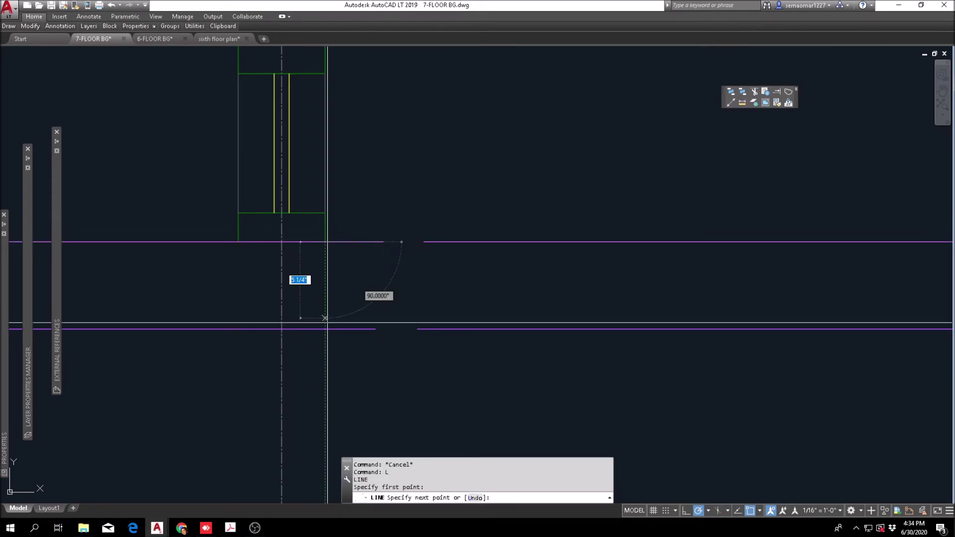
{"action": "key", "text": "Escape"}
{"action": "key", "text": "Escape"}
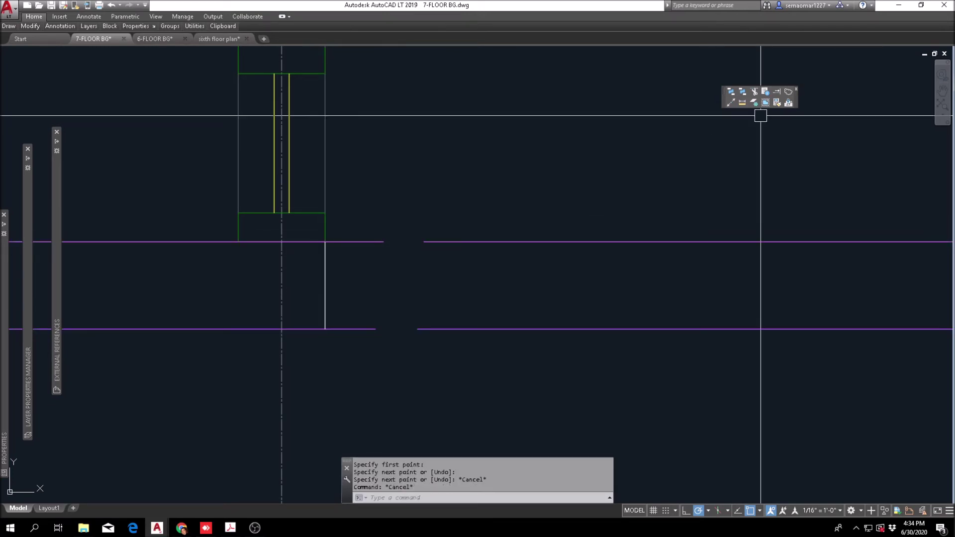
Match the short vertical line across the south wall to the purple wall line's properties.
{"action": "left_click", "coordinate": [776, 102]}
{"action": "left_click", "coordinate": [368, 329]}
{"action": "left_click", "coordinate": [325, 308]}
{"action": "key", "text": "Escape"}
Trim the west parts of both south wall lines back to the short vertical line at the door jamb.
{"action": "type", "text": "tr"}
{"action": "key", "text": "space"}
{"action": "left_click", "coordinate": [349, 201]}
{"action": "left_click", "coordinate": [302, 347]}
{"action": "key", "text": "space"}
{"action": "left_click", "coordinate": [365, 221]}
{"action": "left_click", "coordinate": [353, 387]}
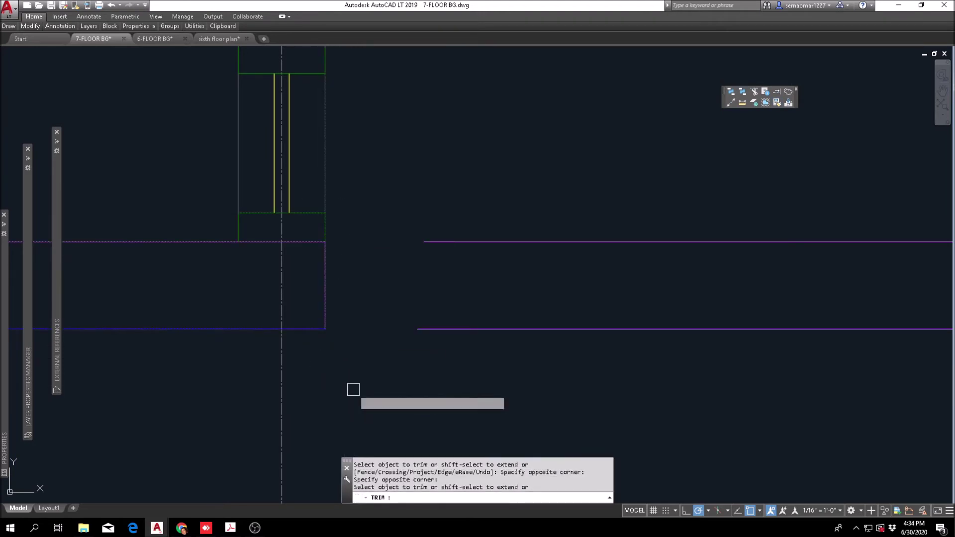
{"action": "key", "text": "Escape"}
{"action": "key", "text": "Escape"}
{"action": "key", "text": "Escape"}
Extend the east parts of both south wall lines to the short vertical line at the door jamb.
{"action": "left_click", "coordinate": [777, 92]}
{"action": "left_click", "coordinate": [365, 264]}
{"action": "left_click", "coordinate": [312, 300]}
{"action": "key", "text": "space"}
{"action": "left_click", "coordinate": [541, 219]}
{"action": "left_click", "coordinate": [411, 343]}
{"action": "scroll", "coordinate": [411, 343], "scroll_direction": "down", "scroll_amount": 5}
{"action": "key", "text": "Escape"}
{"action": "key", "text": "Escape"}
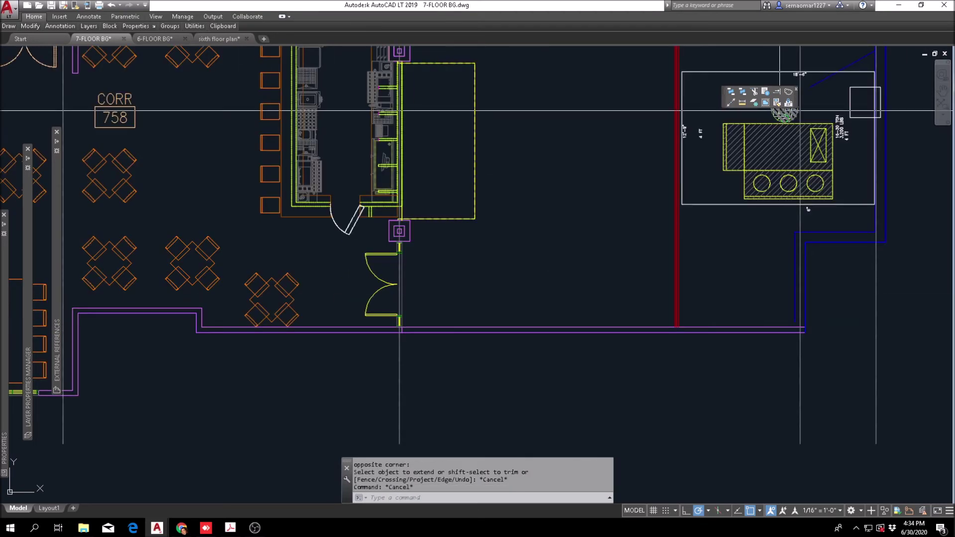
{"action": "key", "text": "Escape"}
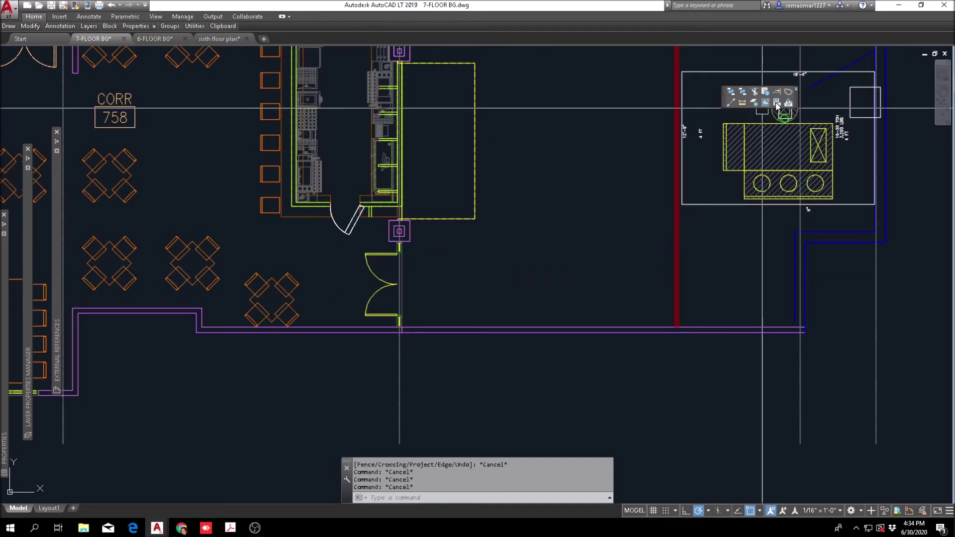
Match the east parts of both south wall lines to the blue east wall line's properties.
{"action": "left_click", "coordinate": [777, 104]}
{"action": "left_click", "coordinate": [854, 232]}
{"action": "left_click", "coordinate": [533, 331]}
{"action": "left_click", "coordinate": [499, 324]}
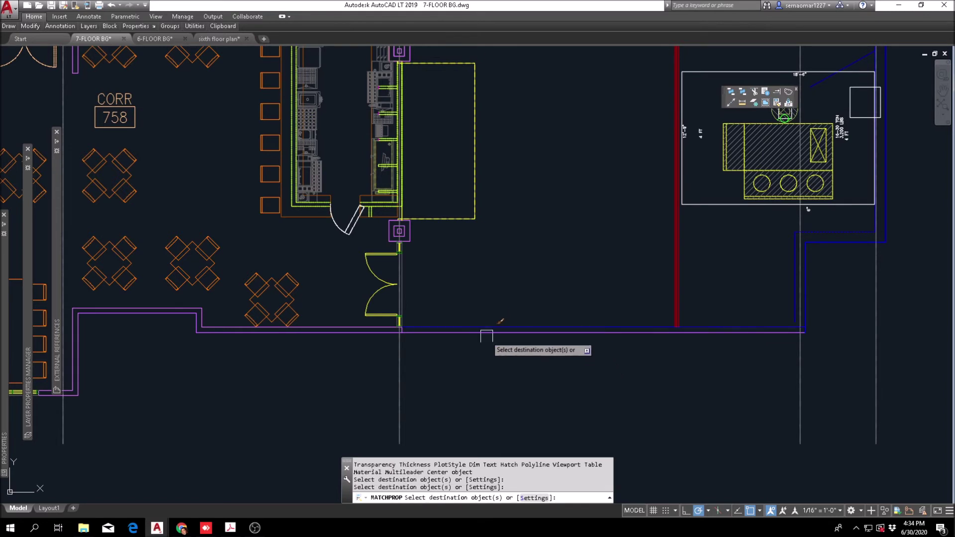
{"action": "key", "text": "Escape"}
Offset both blue south wall lines 2 inches toward the inside of the wall.
{"action": "scroll", "coordinate": [403, 335], "scroll_direction": "up", "scroll_amount": 5}
{"action": "type", "text": "o"}
{"action": "key", "text": "Return"}
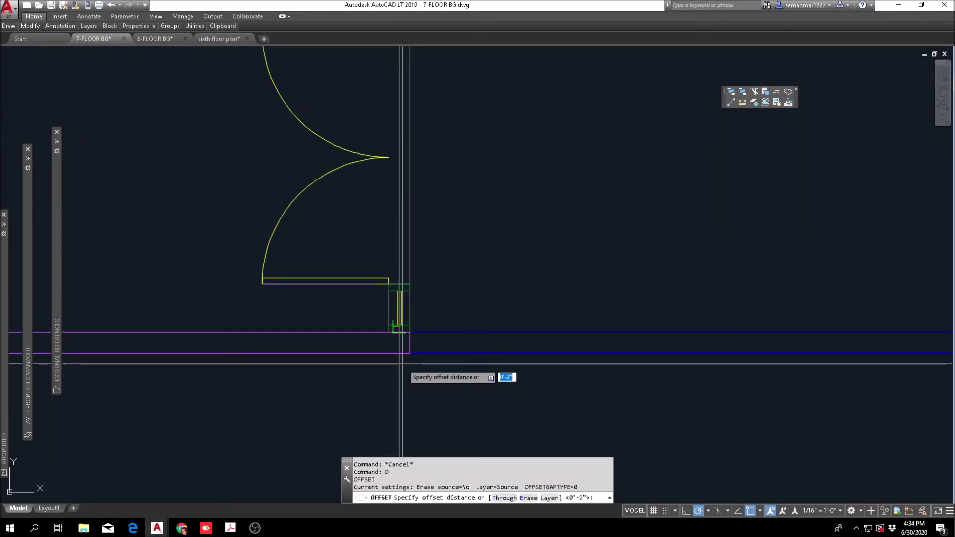
{"action": "type", "text": "2"}
{"action": "key", "text": "Return"}
{"action": "scroll", "coordinate": [406, 363], "scroll_direction": "up", "scroll_amount": 3}
{"action": "left_click", "coordinate": [469, 337]}
{"action": "left_click", "coordinate": [479, 305]}
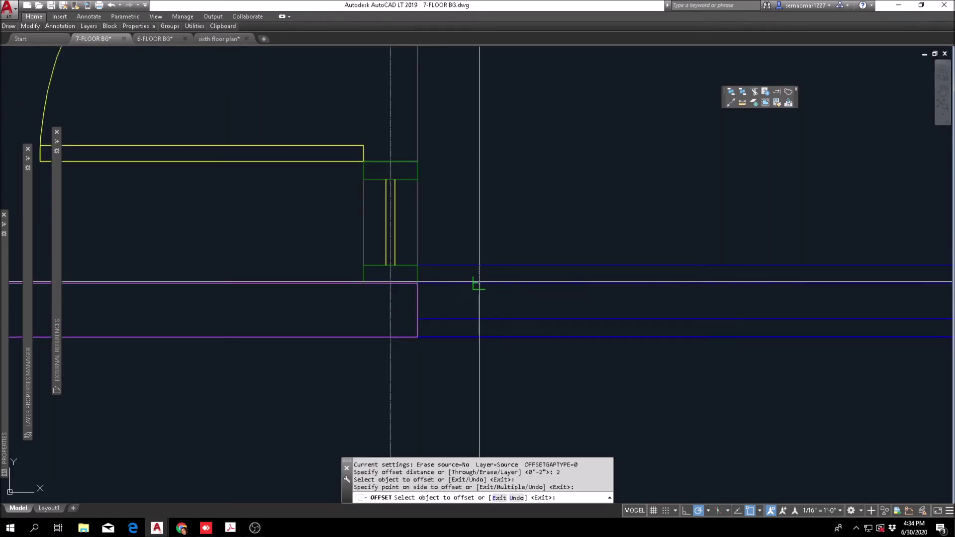
{"action": "left_click", "coordinate": [478, 319]}
{"action": "left_click", "coordinate": [477, 309]}
{"action": "scroll", "coordinate": [457, 315], "scroll_direction": "down", "scroll_amount": 4}
{"action": "key", "text": "Escape"}
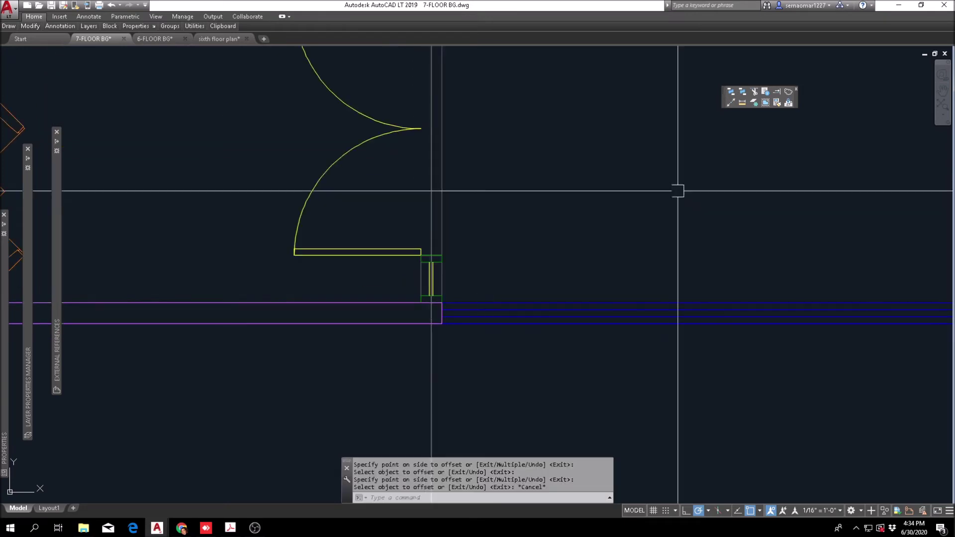
Match the two inner south wall lines to the red vertical wall line's properties.
{"action": "left_click", "coordinate": [780, 101]}
{"action": "scroll", "coordinate": [379, 268], "scroll_direction": "down", "scroll_amount": 3}
{"action": "scroll", "coordinate": [554, 300], "scroll_direction": "up", "scroll_amount": 5}
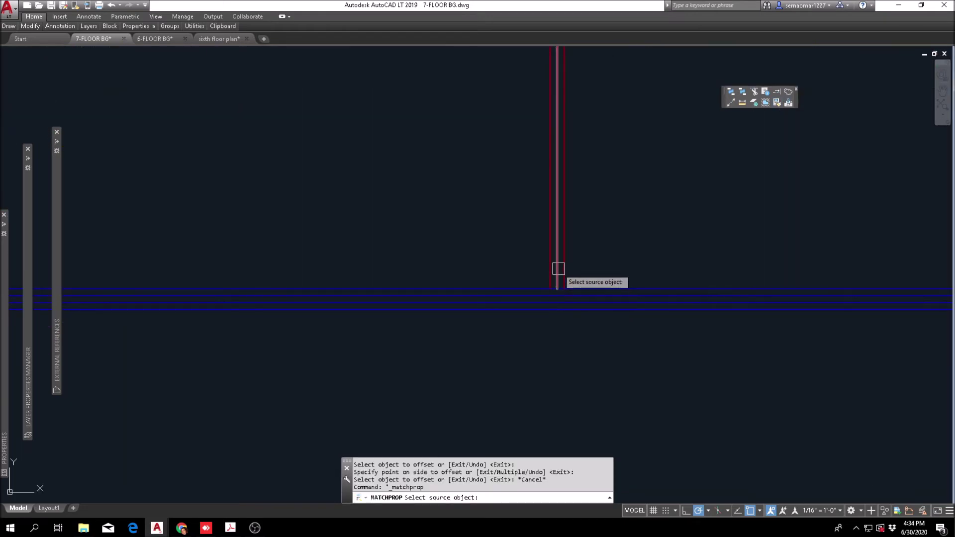
{"action": "left_click", "coordinate": [558, 270]}
{"action": "scroll", "coordinate": [554, 299], "scroll_direction": "up", "scroll_amount": 6}
{"action": "left_click", "coordinate": [570, 288]}
{"action": "key", "text": "Escape"}
{"action": "scroll", "coordinate": [547, 306], "scroll_direction": "down", "scroll_amount": 8}
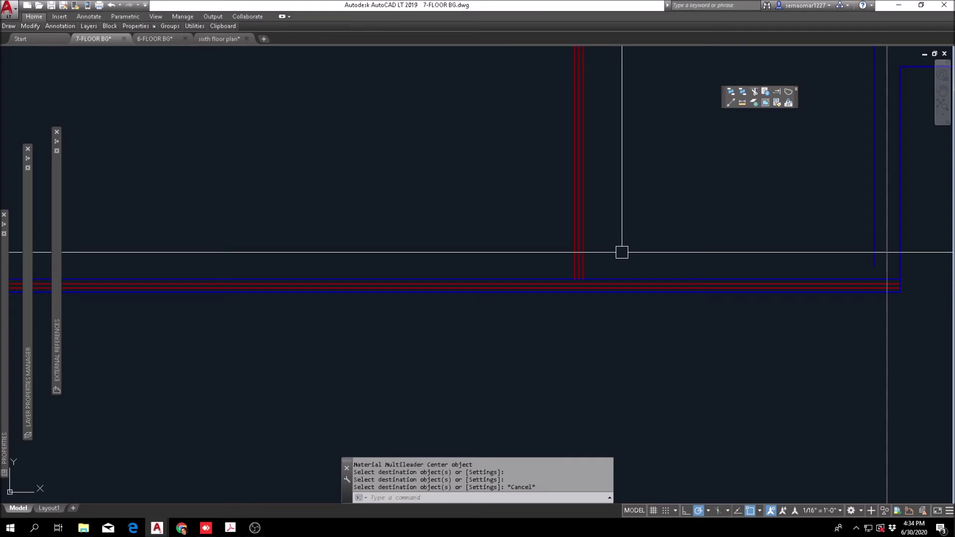
Fillet the two inner red south wall lines into corners with the red vertical wall's west and middle lines.
{"action": "scroll", "coordinate": [490, 330], "scroll_direction": "up", "scroll_amount": 6}
{"action": "key", "text": "Escape"}
{"action": "key", "text": "Escape"}
{"action": "type", "text": "f"}
{"action": "key", "text": "Return"}
{"action": "left_click", "coordinate": [535, 264]}
{"action": "left_click", "coordinate": [523, 289]}
{"action": "key", "text": "Return"}
{"action": "left_click", "coordinate": [549, 280]}
{"action": "left_click", "coordinate": [534, 307]}
{"action": "key", "text": "Escape"}
Trim the inner blue south wall line where it crosses between the red vertical wall lines at the corner.
{"action": "type", "text": "tr"}
{"action": "key", "text": "Return"}
{"action": "left_click", "coordinate": [603, 258]}
{"action": "left_click", "coordinate": [487, 308]}
{"action": "scroll", "coordinate": [538, 280], "scroll_direction": "up", "scroll_amount": 6}
{"action": "key", "text": "Return"}
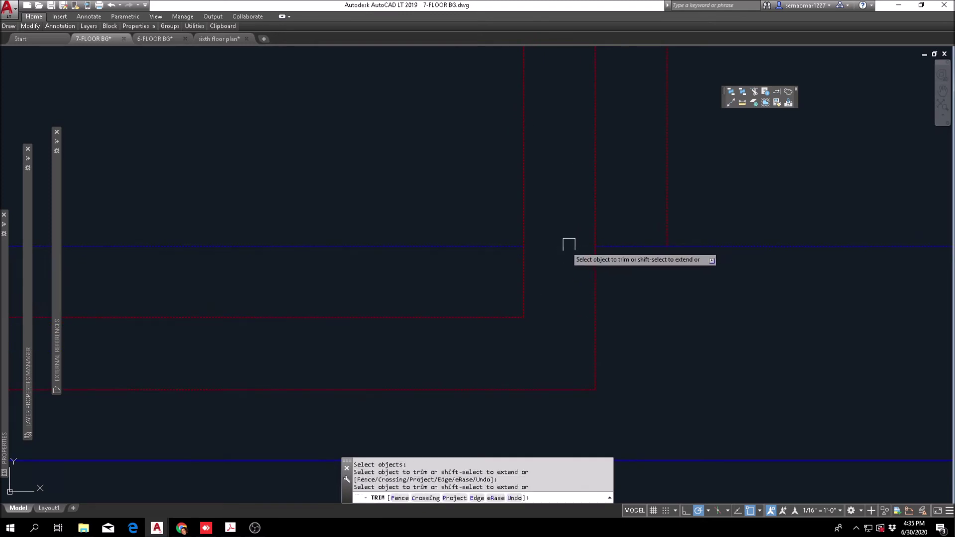
{"action": "scroll", "coordinate": [572, 259], "scroll_direction": "down", "scroll_amount": 8}
{"action": "key", "text": "Escape"}
Draw a horizontal line from the blue east wall's inner corner below the mechanical equipment west to the red vertical wall.
{"action": "scroll", "coordinate": [537, 384], "scroll_direction": "down", "scroll_amount": 5}
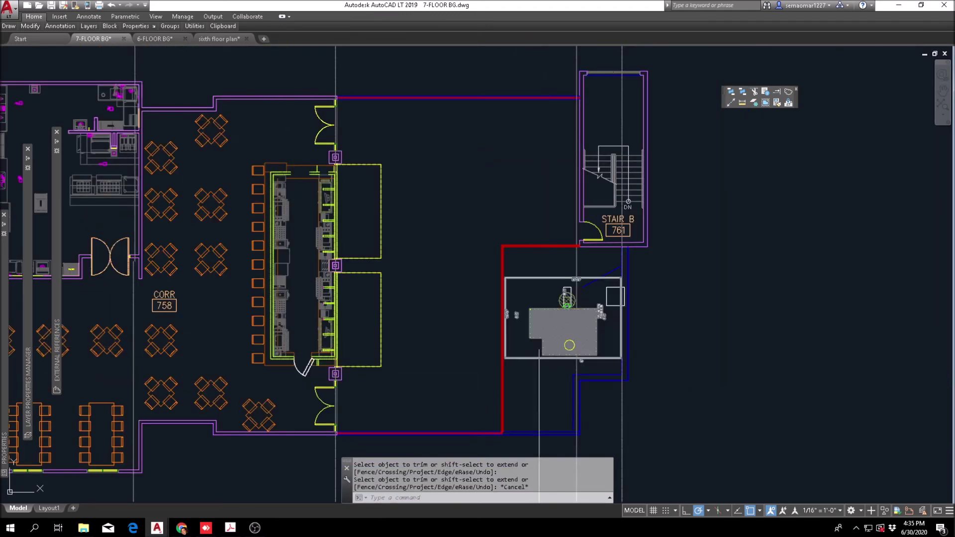
{"action": "scroll", "coordinate": [442, 433], "scroll_direction": "up", "scroll_amount": 4}
{"action": "scroll", "coordinate": [452, 441], "scroll_direction": "up", "scroll_amount": 4}
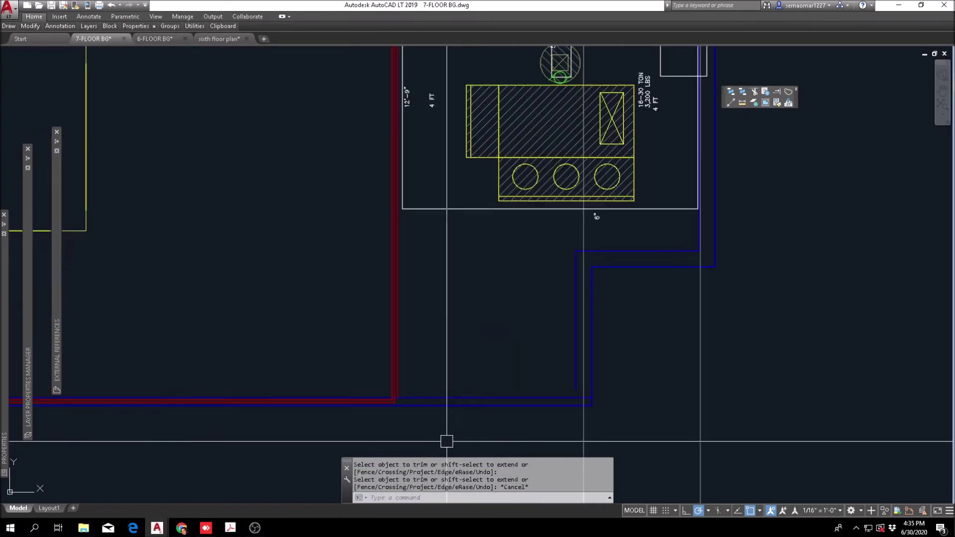
{"action": "middle_click_drag", "start_coordinate": [576, 418], "coordinate": [490, 394]}
{"action": "scroll", "coordinate": [480, 363], "scroll_direction": "down", "scroll_amount": 2}
{"action": "scroll", "coordinate": [502, 295], "scroll_direction": "up", "scroll_amount": 2}
{"action": "key", "text": "Escape"}
{"action": "key", "text": "Escape"}
{"action": "type", "text": "L"}
{"action": "key", "text": "Return"}
{"action": "left_click", "coordinate": [490, 283]}
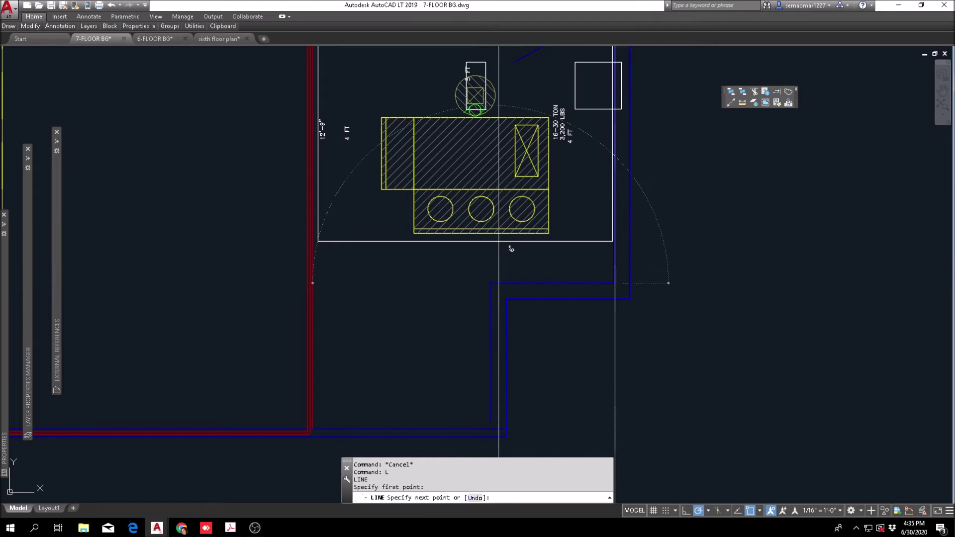
{"action": "left_click", "coordinate": [314, 282]}
{"action": "key", "text": "Escape"}
{"action": "key", "text": "Escape"}
{"action": "key", "text": "Escape"}
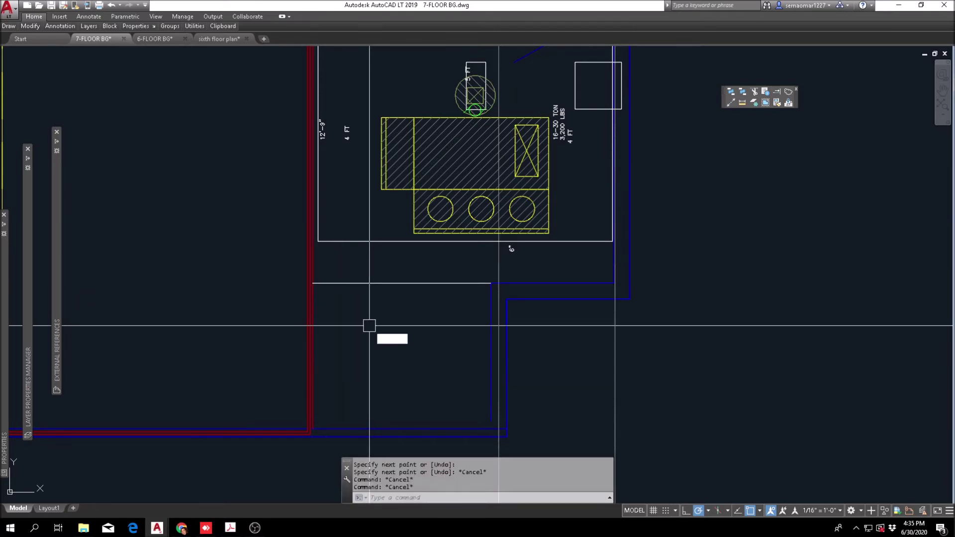
Offset the new horizontal line south of the mechanical equipment downward by 2 inches.
{"action": "type", "text": "o"}
{"action": "key", "text": "Return"}
{"action": "scroll", "coordinate": [375, 244], "scroll_direction": "down", "scroll_amount": 4}
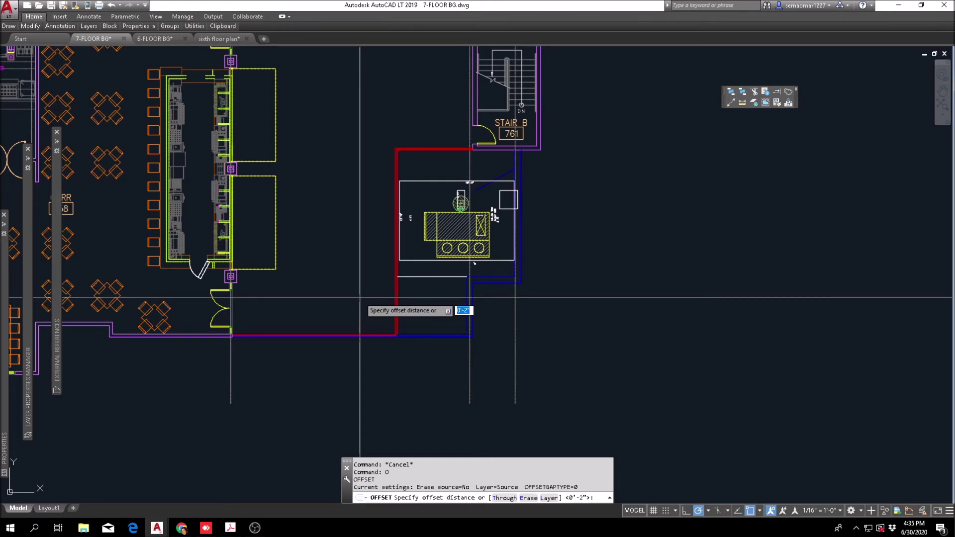
{"action": "scroll", "coordinate": [408, 279], "scroll_direction": "up", "scroll_amount": 4}
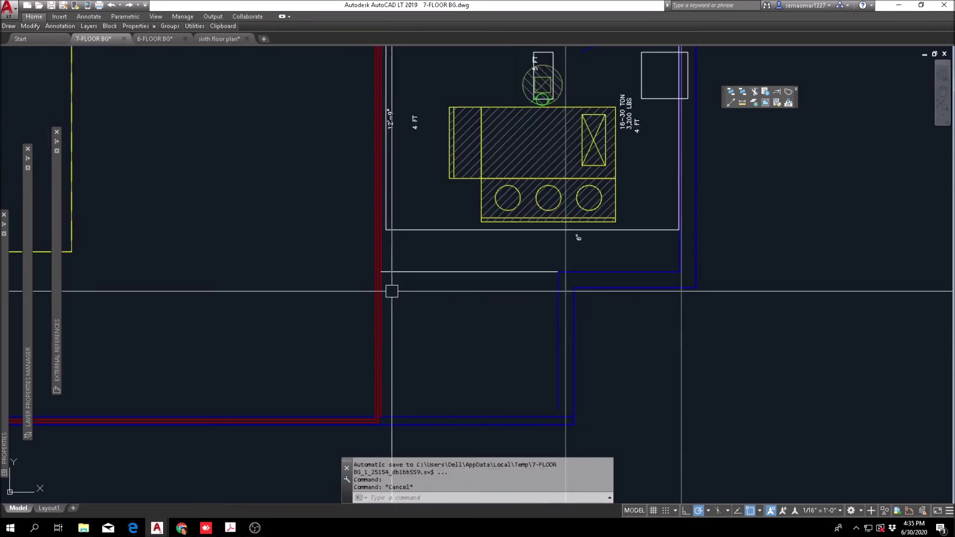
{"action": "scroll", "coordinate": [379, 272], "scroll_direction": "up", "scroll_amount": 5}
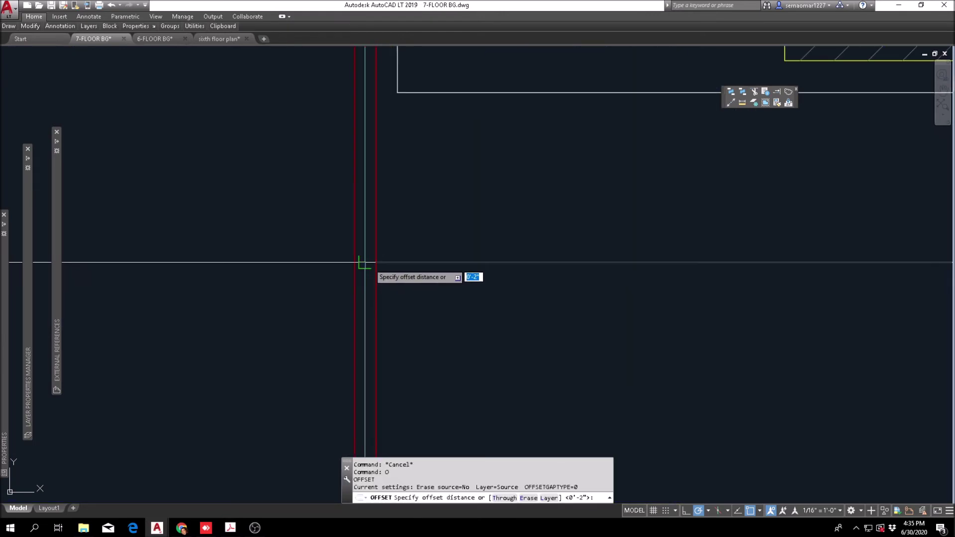
{"action": "key", "text": "Return"}
{"action": "left_click", "coordinate": [398, 262]}
{"action": "left_click", "coordinate": [394, 281]}
{"action": "key", "text": "Escape"}
Fillet the red vertical wall lines into corners with the horizontal lines south of the mechanical equipment.
{"action": "type", "text": "f"}
{"action": "key", "text": "Return"}
{"action": "left_click", "coordinate": [390, 272]}
{"action": "left_click", "coordinate": [364, 259]}
{"action": "key", "text": "Escape"}
{"action": "key", "text": "space"}
{"action": "left_click", "coordinate": [357, 254]}
{"action": "left_click", "coordinate": [400, 286]}
{"action": "key", "text": "Escape"}
{"action": "key", "text": "space"}
{"action": "key", "text": "Escape"}
{"action": "key", "text": "Escape"}
{"action": "key", "text": "Escape"}
Match the horizontal lines south of the mechanical equipment to the red wall line's properties.
{"action": "left_click", "coordinate": [776, 103]}
{"action": "left_click", "coordinate": [364, 252]}
{"action": "left_click", "coordinate": [441, 227]}
{"action": "left_click", "coordinate": [343, 311]}
{"action": "scroll", "coordinate": [443, 298], "scroll_direction": "down", "scroll_amount": 5}
{"action": "key", "text": "Escape"}
{"action": "key", "text": "Escape"}
Fillet the inner blue vertical and south wall lines into a closed corner at the southeast.
{"action": "middle_click_drag", "start_coordinate": [597, 403], "coordinate": [586, 317]}
{"action": "key", "text": "Escape"}
{"action": "type", "text": "f"}
{"action": "key", "text": "Return"}
{"action": "left_click", "coordinate": [597, 349]}
{"action": "key", "text": "Escape"}
{"action": "key", "text": "Escape"}
{"action": "left_click", "coordinate": [778, 93]}
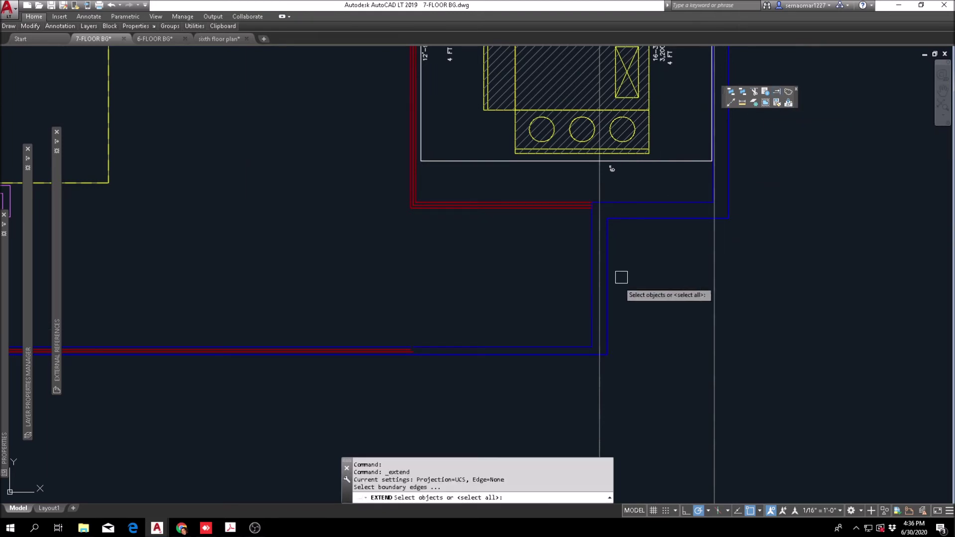
{"action": "left_click", "coordinate": [426, 356]}
{"action": "scroll", "coordinate": [426, 356], "scroll_direction": "up", "scroll_amount": 2}
{"action": "scroll", "coordinate": [426, 356], "scroll_direction": "down", "scroll_amount": 2}
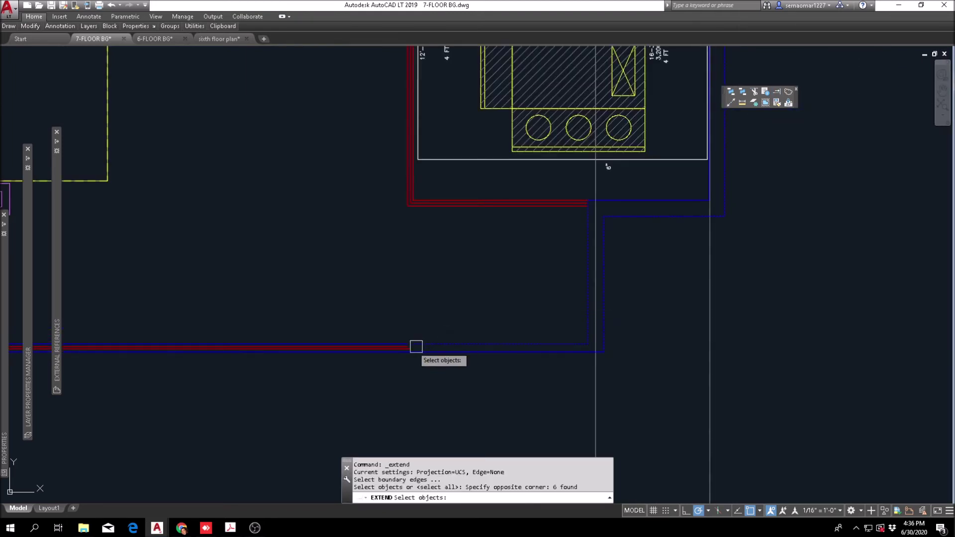
{"action": "scroll", "coordinate": [426, 353], "scroll_direction": "up", "scroll_amount": 4}
{"action": "key", "text": "Escape"}
Stretch the inner blue south wall line's endpoint to close the gap at the former red wall junction.
{"action": "left_click", "coordinate": [407, 335]}
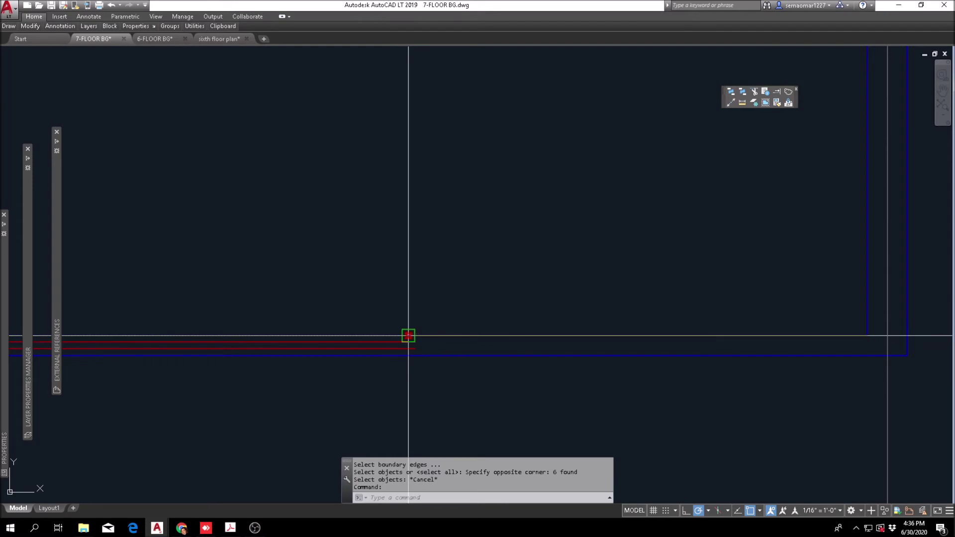
{"action": "left_click", "coordinate": [408, 335]}
{"action": "key", "text": "Escape"}
{"action": "key", "text": "Escape"}
{"action": "scroll", "coordinate": [626, 111], "scroll_direction": "down", "scroll_amount": 5}
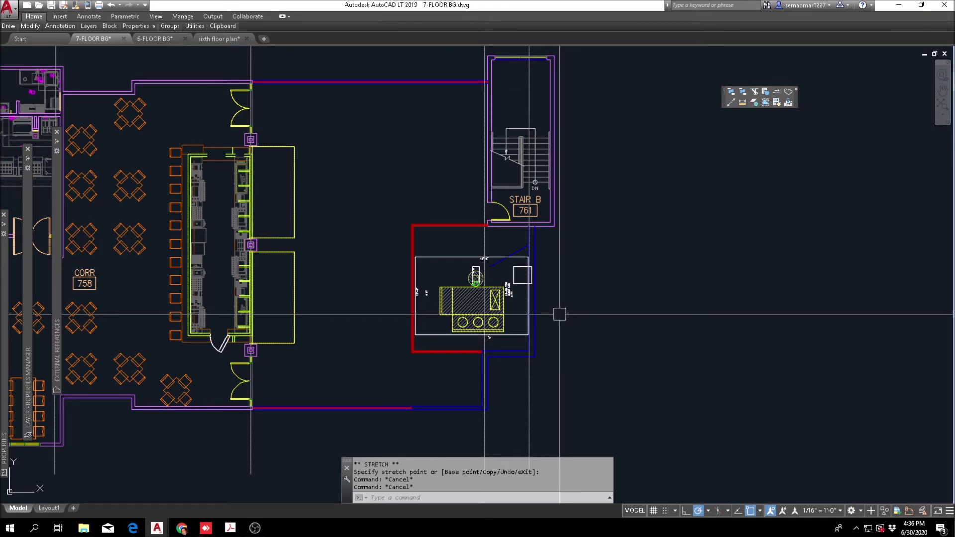
Copy one column from the lower reference plan straight up into the seventh-floor area east of grid line T.
{"action": "scroll", "coordinate": [437, 249], "scroll_direction": "down", "scroll_amount": 6}
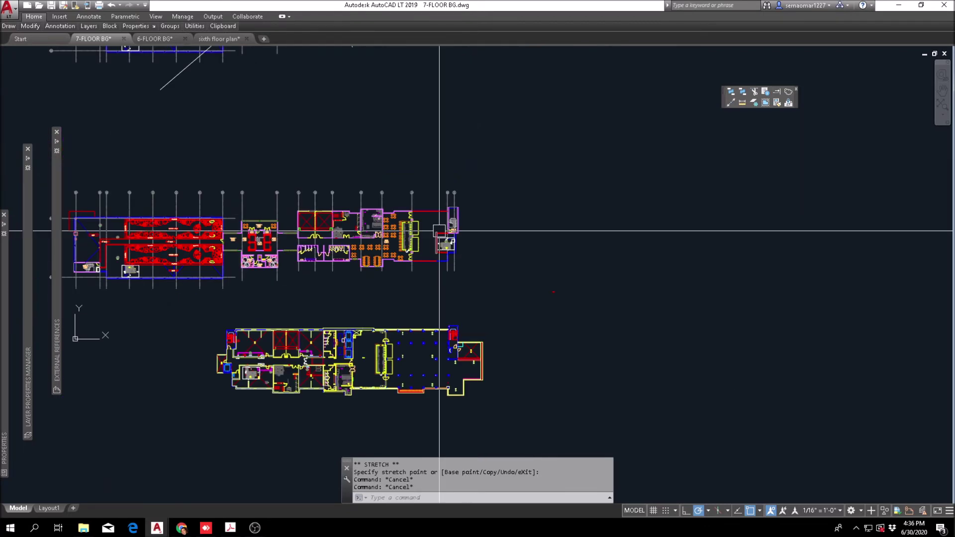
{"action": "scroll", "coordinate": [435, 216], "scroll_direction": "up", "scroll_amount": 6}
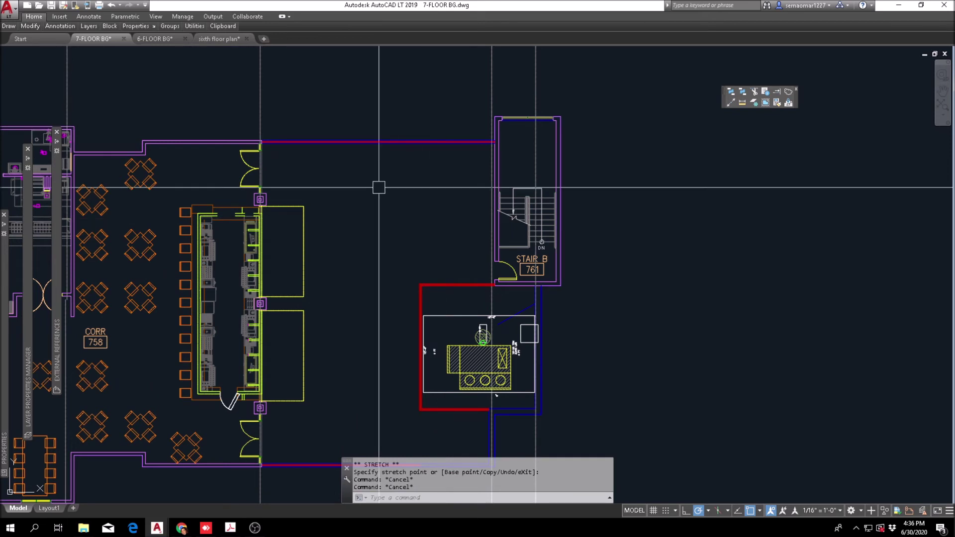
{"action": "scroll", "coordinate": [364, 184], "scroll_direction": "down", "scroll_amount": 4}
{"action": "mouse_move", "coordinate": [28, 28]}
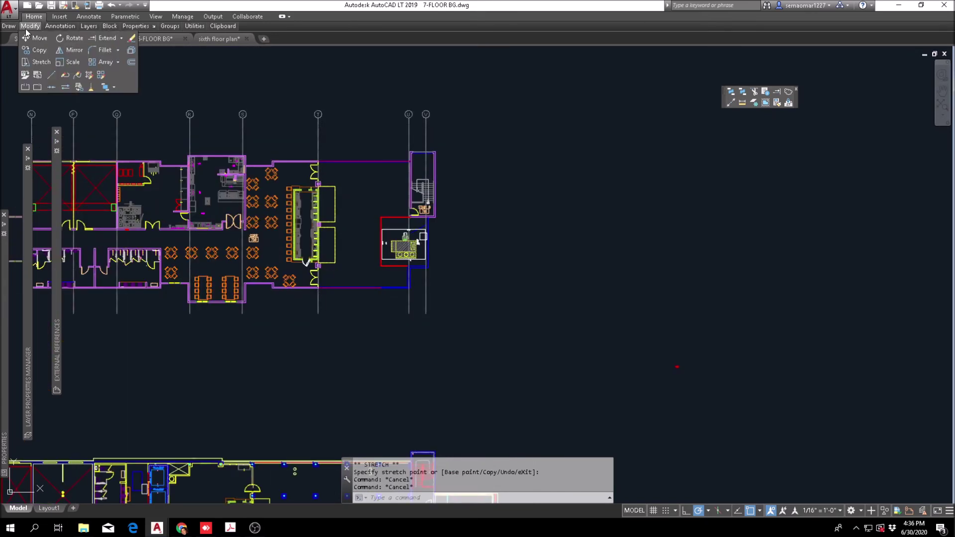
{"action": "left_click", "coordinate": [38, 54]}
{"action": "scroll", "coordinate": [479, 202], "scroll_direction": "down", "scroll_amount": 3}
{"action": "scroll", "coordinate": [454, 311], "scroll_direction": "up", "scroll_amount": 8}
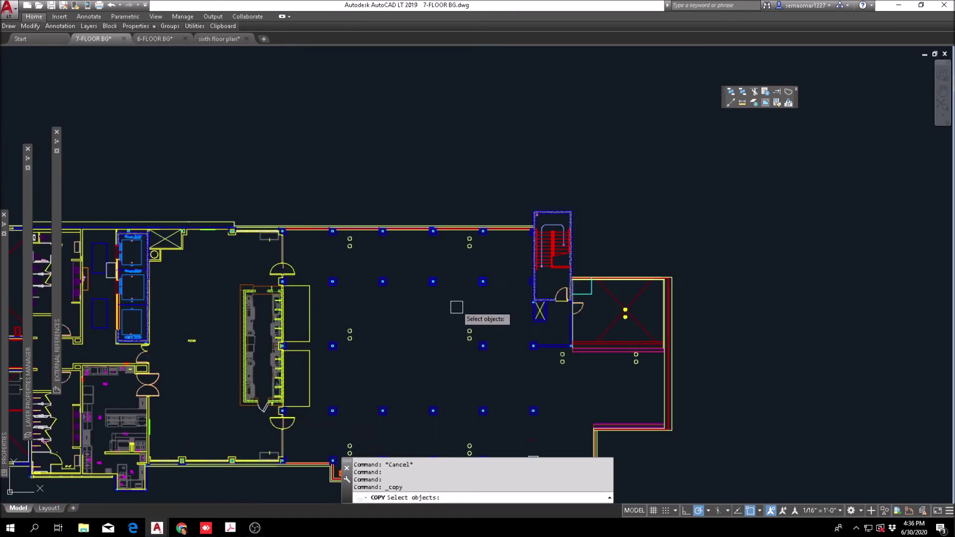
{"action": "scroll", "coordinate": [424, 303], "scroll_direction": "down", "scroll_amount": 5}
{"action": "scroll", "coordinate": [456, 189], "scroll_direction": "up", "scroll_amount": 6}
{"action": "scroll", "coordinate": [440, 278], "scroll_direction": "down", "scroll_amount": 5}
{"action": "scroll", "coordinate": [443, 209], "scroll_direction": "up", "scroll_amount": 7}
{"action": "scroll", "coordinate": [440, 227], "scroll_direction": "down", "scroll_amount": 4}
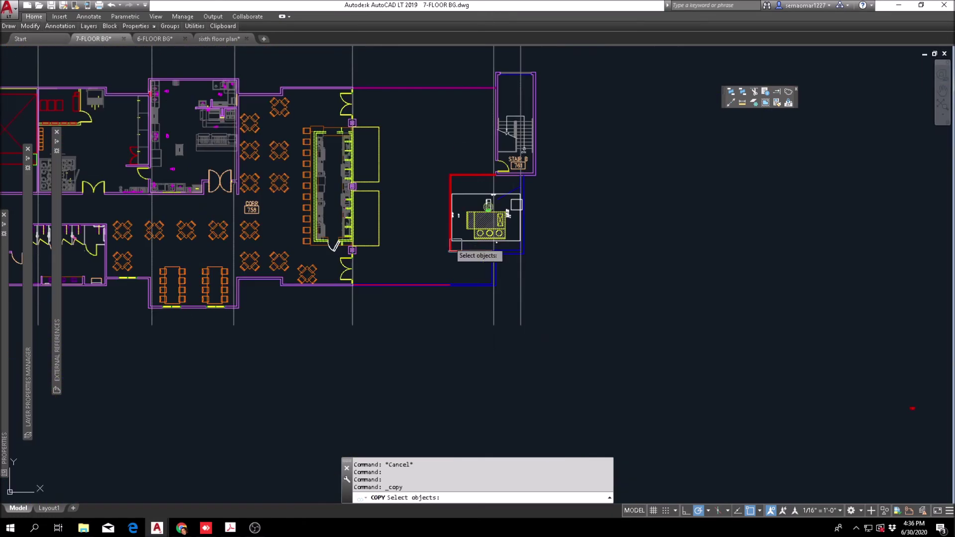
{"action": "scroll", "coordinate": [277, 94], "scroll_direction": "down", "scroll_amount": 4}
{"action": "scroll", "coordinate": [274, 374], "scroll_direction": "up", "scroll_amount": 10}
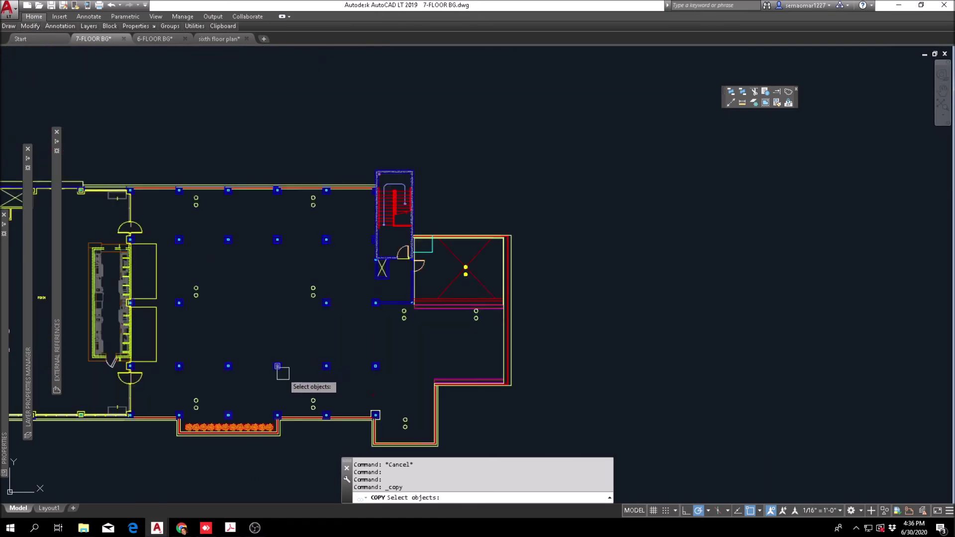
{"action": "left_click", "coordinate": [270, 373]}
{"action": "left_click", "coordinate": [351, 255]}
{"action": "scroll", "coordinate": [338, 299], "scroll_direction": "down", "scroll_amount": 6}
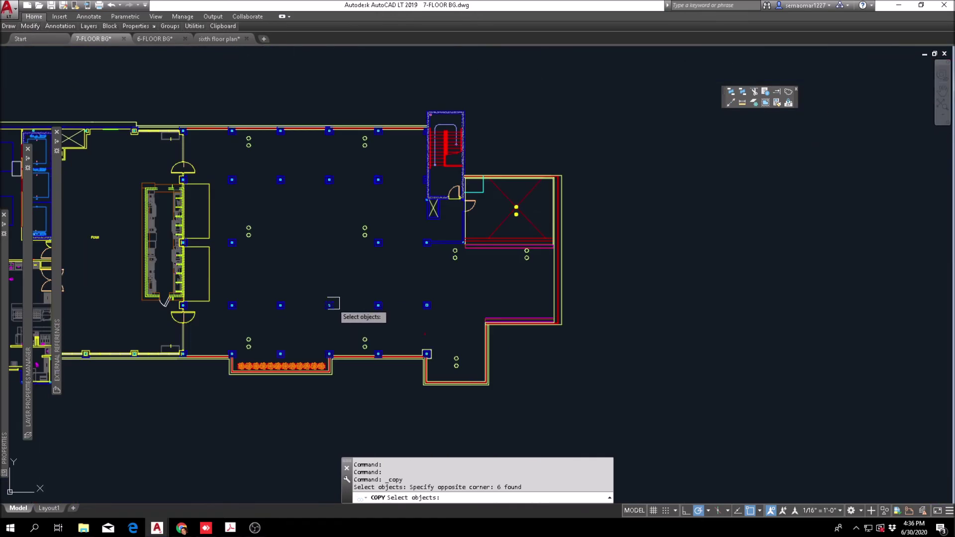
{"action": "left_click", "coordinate": [329, 305]}
{"action": "scroll", "coordinate": [358, 209], "scroll_direction": "down", "scroll_amount": 6}
{"action": "scroll", "coordinate": [355, 313], "scroll_direction": "up", "scroll_amount": 10}
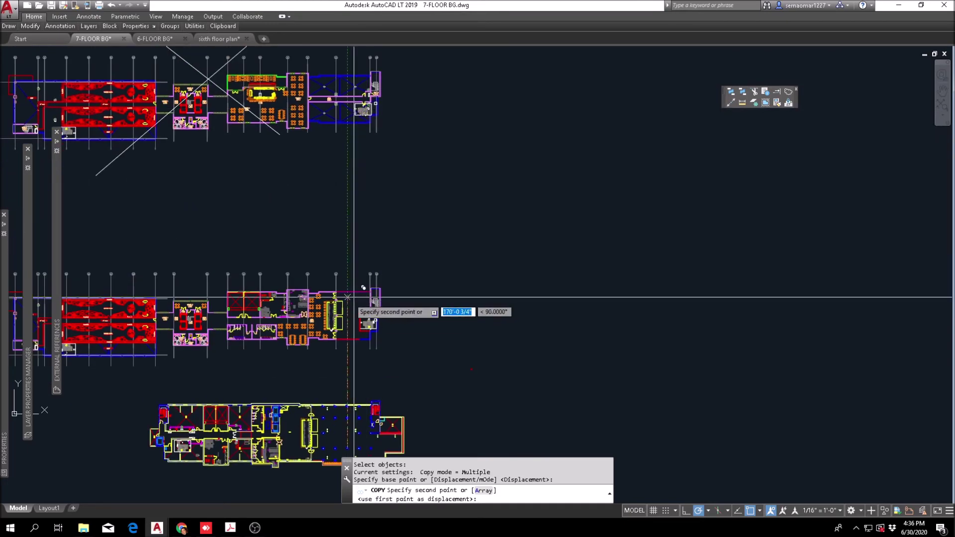
{"action": "left_click", "coordinate": [348, 263]}
{"action": "key", "text": "Escape"}
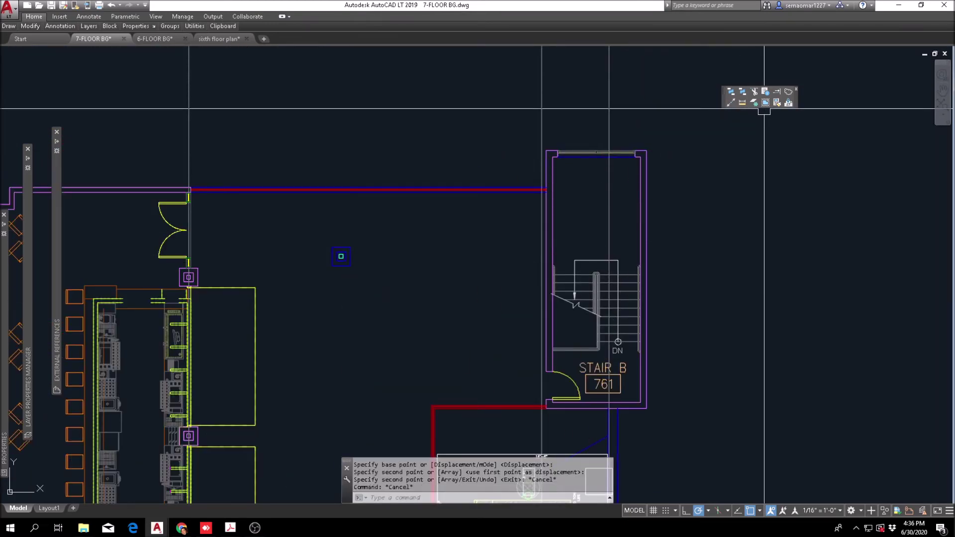
Match the copied column's squares to the purple wall line's properties.
{"action": "left_click", "coordinate": [776, 103]}
{"action": "left_click", "coordinate": [141, 190]}
{"action": "left_click", "coordinate": [396, 234]}
{"action": "left_click", "coordinate": [314, 293]}
{"action": "key", "text": "Escape"}
{"action": "key", "text": "Escape"}
{"action": "scroll", "coordinate": [352, 259], "scroll_direction": "down", "scroll_amount": 2}
{"action": "key", "text": "Escape"}
{"action": "key", "text": "Escape"}
{"action": "scroll", "coordinate": [350, 275], "scroll_direction": "up", "scroll_amount": 2}
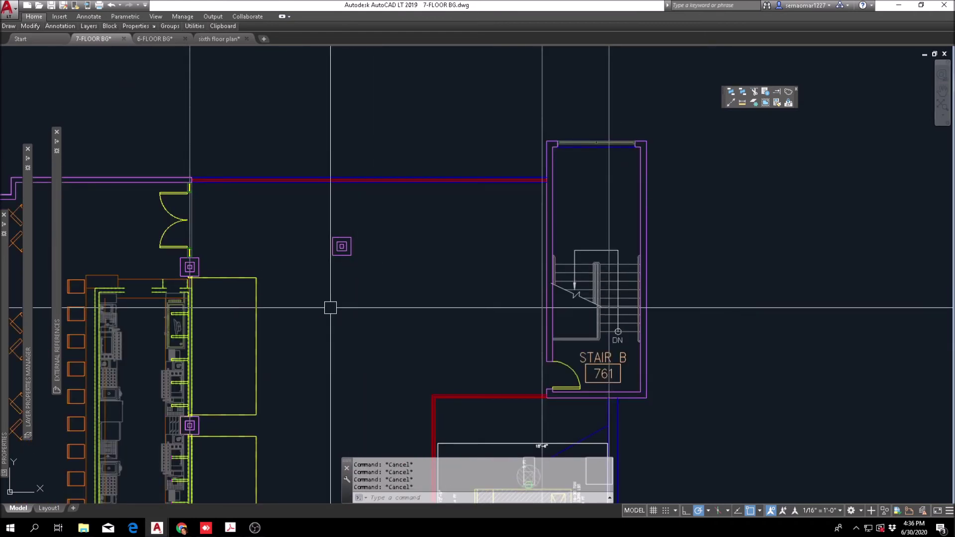
Move the copied column straight up toward the north wall.
{"action": "type", "text": "m"}
{"action": "key", "text": "Return"}
{"action": "left_click", "coordinate": [321, 268]}
{"action": "left_click", "coordinate": [363, 225]}
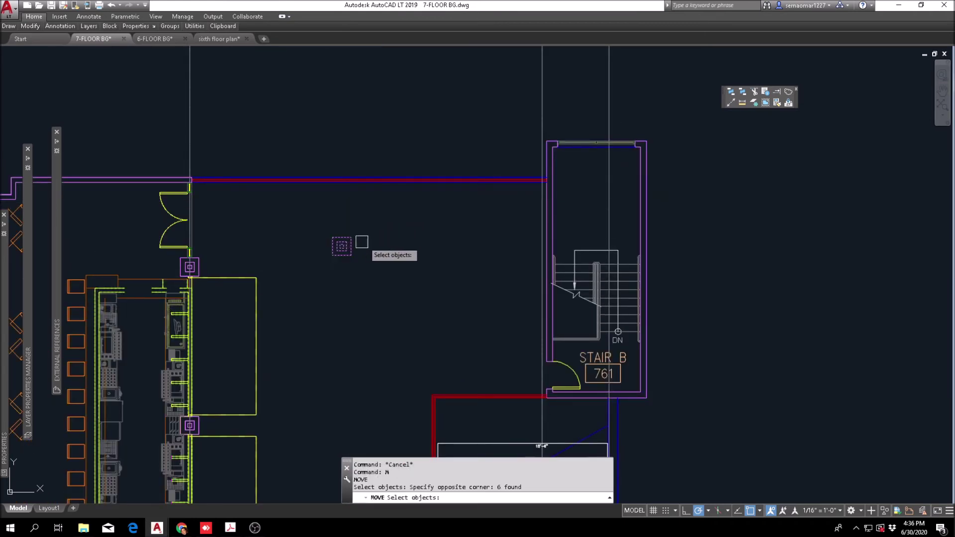
{"action": "key", "text": "Return"}
{"action": "left_click", "coordinate": [405, 269]}
{"action": "left_click", "coordinate": [404, 229]}
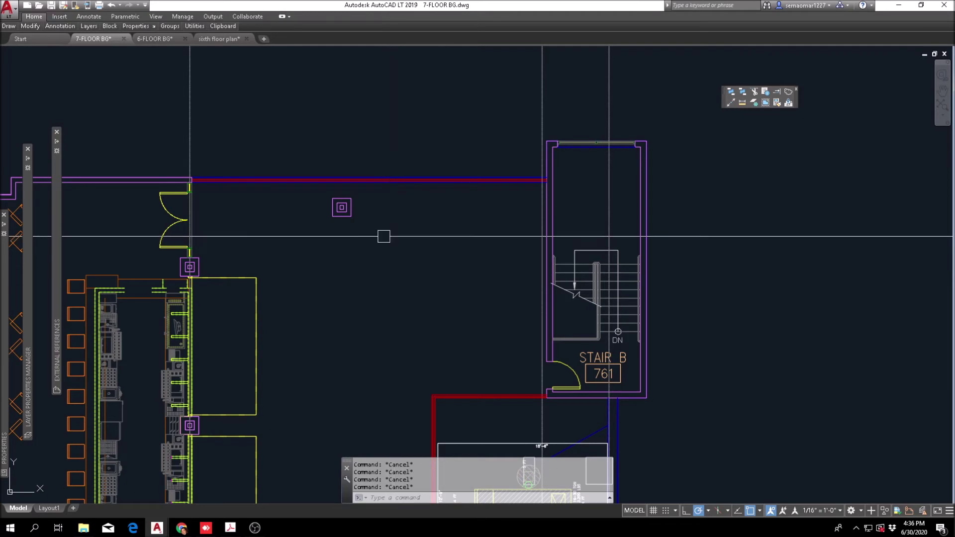
Move the column's top midpoint onto the midpoint of the north wall's outer blue line.
{"action": "type", "text": "m"}
{"action": "key", "text": "Return"}
{"action": "left_click", "coordinate": [309, 240]}
{"action": "left_click", "coordinate": [378, 190]}
{"action": "scroll", "coordinate": [356, 194], "scroll_direction": "up", "scroll_amount": 4}
{"action": "key", "text": "Return"}
{"action": "left_click", "coordinate": [321, 208]}
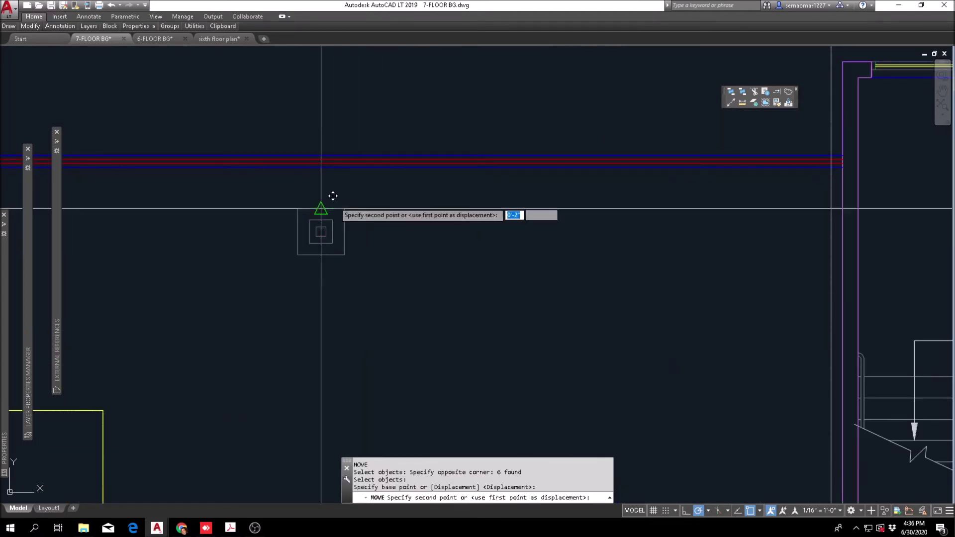
{"action": "scroll", "coordinate": [355, 140], "scroll_direction": "down", "scroll_amount": 1}
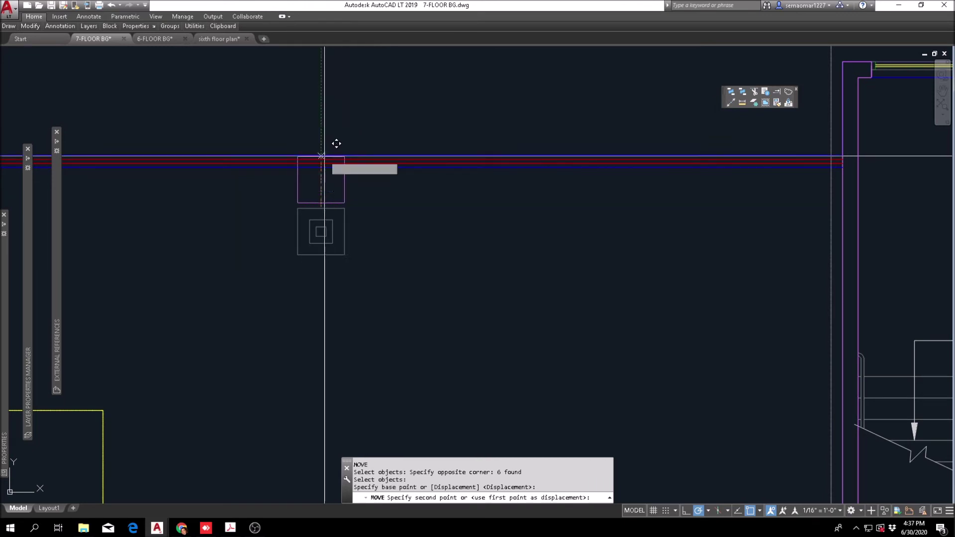
{"action": "scroll", "coordinate": [405, 154], "scroll_direction": "down", "scroll_amount": 2}
{"action": "middle_click_drag", "start_coordinate": [412, 187], "coordinate": [420, 280]}
{"action": "scroll", "coordinate": [418, 226], "scroll_direction": "up", "scroll_amount": 4}
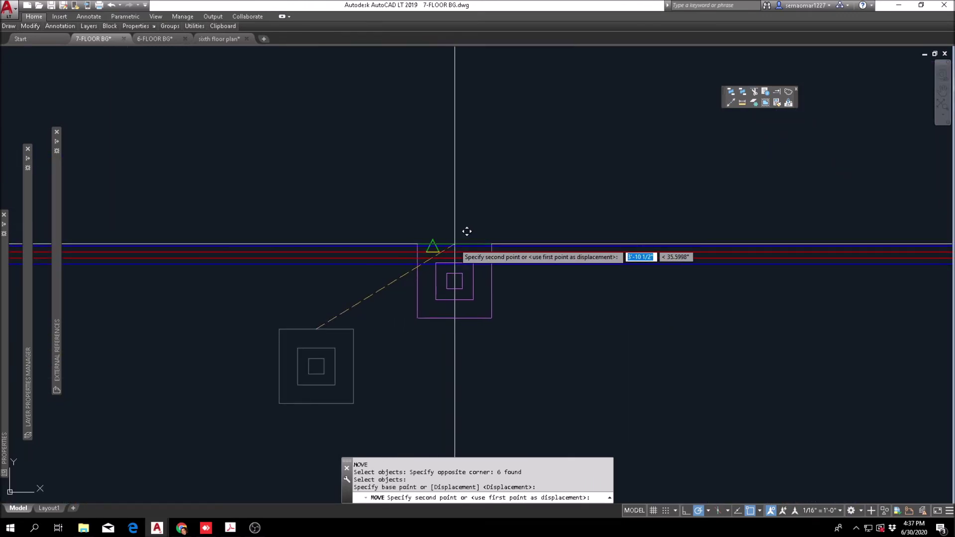
{"action": "left_click", "coordinate": [453, 246]}
Move the column 10' west along the north wall.
{"action": "scroll", "coordinate": [454, 263], "scroll_direction": "down", "scroll_amount": 2}
{"action": "key", "text": "Escape"}
{"action": "key", "text": "Escape"}
{"action": "type", "text": "m"}
{"action": "key", "text": "Return"}
{"action": "type", "text": "p"}
{"action": "key", "text": "Return"}
{"action": "key", "text": "Return"}
{"action": "left_click", "coordinate": [453, 172]}
{"action": "type", "text": "10'"}
{"action": "key", "text": "Return"}
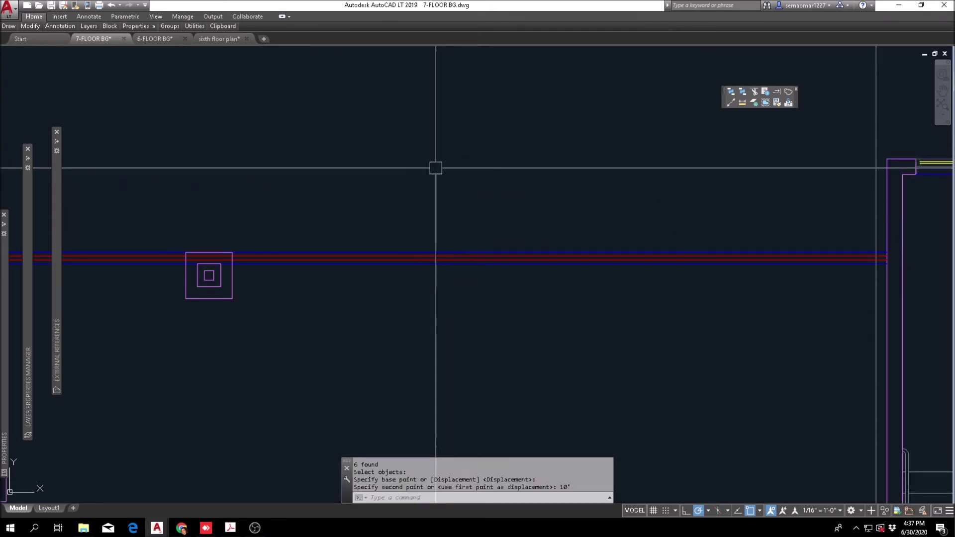
Undo the 10' column move.
{"action": "scroll", "coordinate": [436, 168], "scroll_direction": "down", "scroll_amount": 3}
{"action": "key", "text": "Escape"}
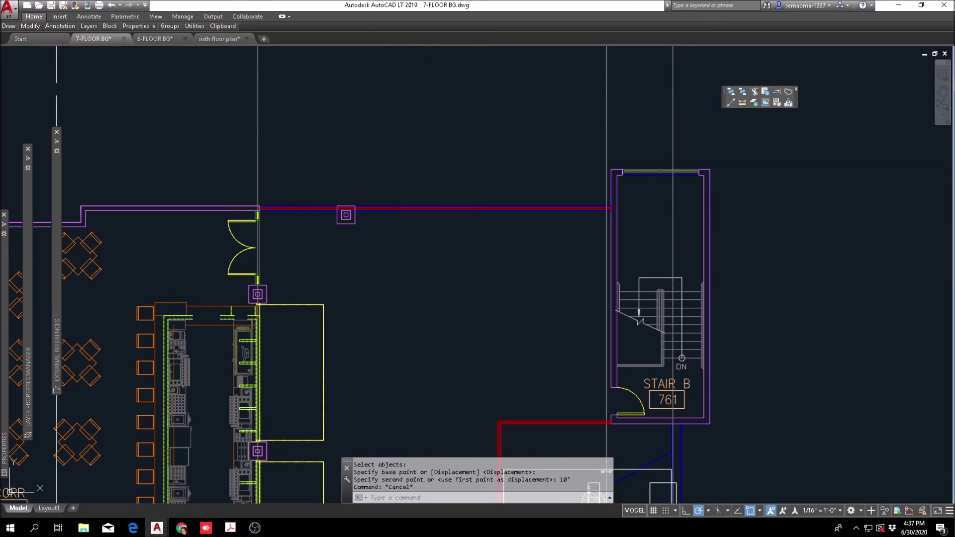
{"action": "left_click", "coordinate": [24, 28]}
{"action": "key", "text": "Escape"}
{"action": "type", "text": "u"}
{"action": "key", "text": "Return"}
{"action": "key", "text": "Escape"}
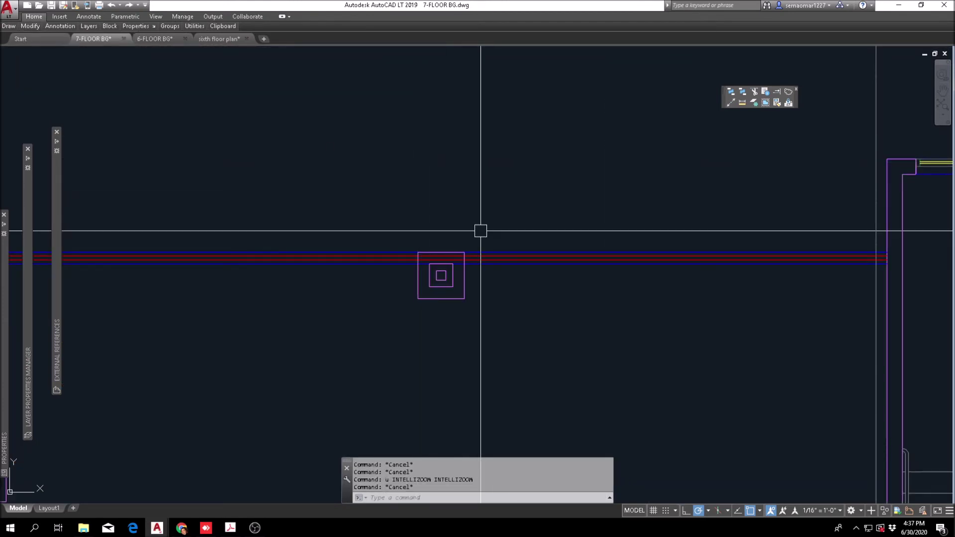
Move the previously selected column 5' west along the north wall.
{"action": "type", "text": "M"}
{"action": "key", "text": "Return"}
{"action": "scroll", "coordinate": [475, 222], "scroll_direction": "down", "scroll_amount": 4}
{"action": "type", "text": "p"}
{"action": "key", "text": "Return"}
{"action": "key", "text": "Return"}
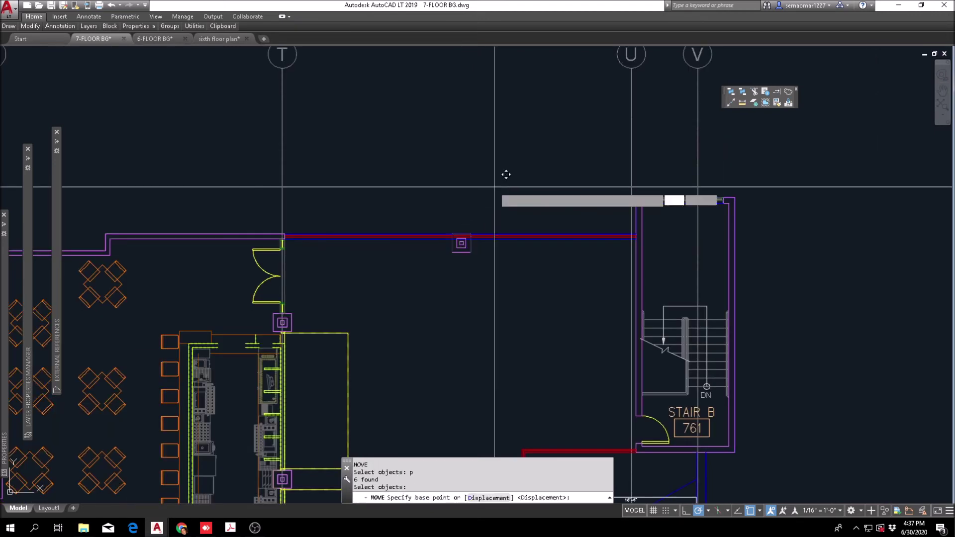
{"action": "left_click", "coordinate": [494, 187]}
{"action": "key", "text": "Escape"}
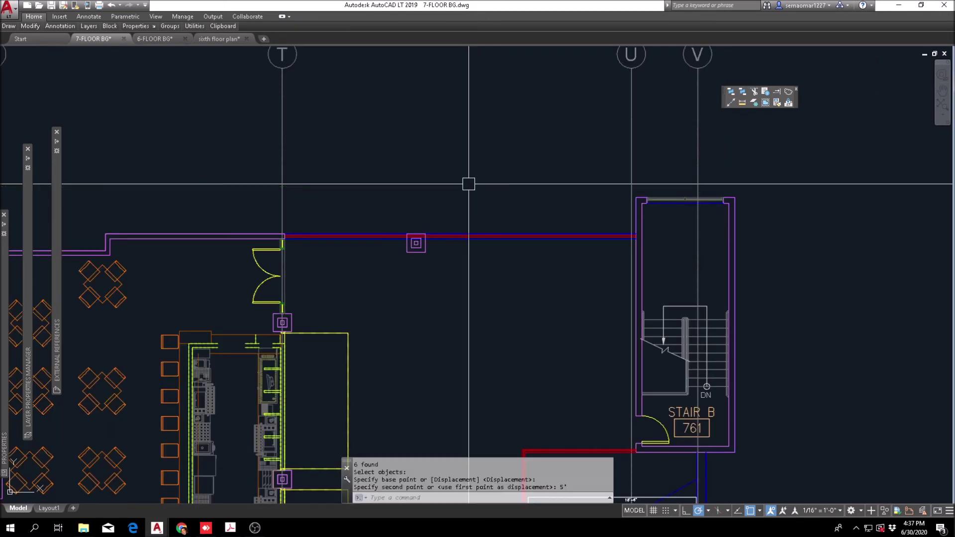
Draw a vertical construction line through the midpoint of the north wall's outer blue line.
{"action": "left_click", "coordinate": [729, 103]}
{"action": "type", "text": "v"}
{"action": "key", "text": "Return"}
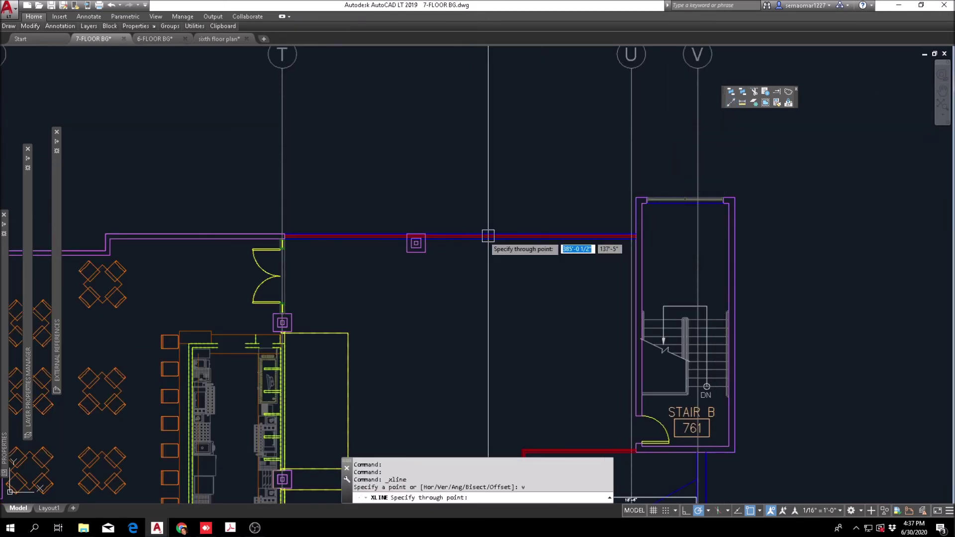
{"action": "scroll", "coordinate": [448, 234], "scroll_direction": "up", "scroll_amount": 5}
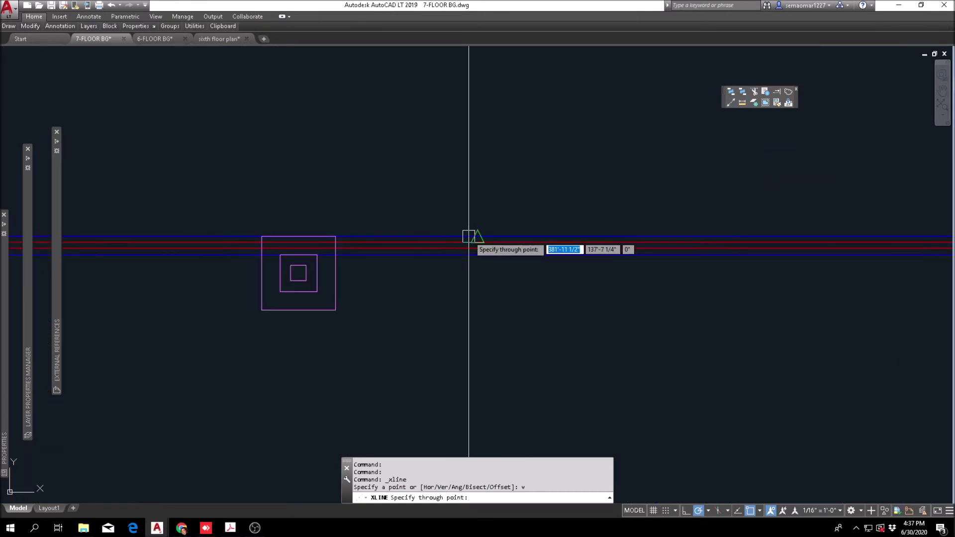
{"action": "key", "text": "Escape"}
Offset the vertical construction line 5' to both the west and the east.
{"action": "type", "text": "o"}
{"action": "key", "text": "Return"}
{"action": "type", "text": "5"}
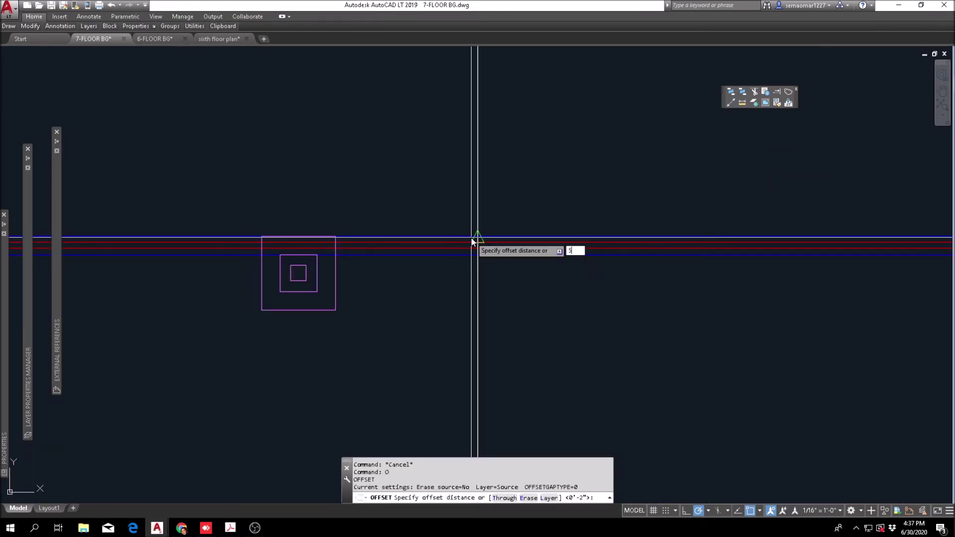
{"action": "type", "text": "'"}
{"action": "key", "text": "Return"}
{"action": "left_click", "coordinate": [477, 201]}
{"action": "left_click", "coordinate": [367, 185]}
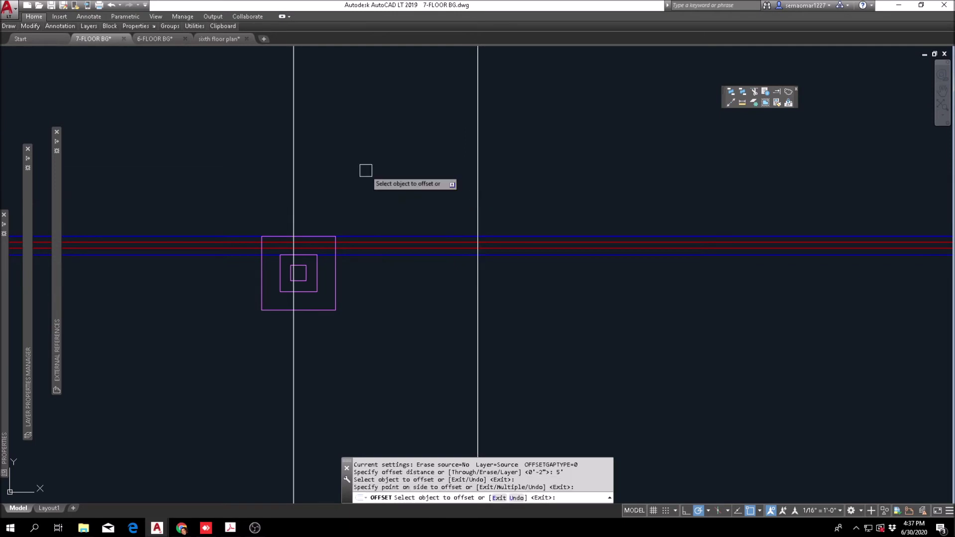
{"action": "scroll", "coordinate": [365, 171], "scroll_direction": "down", "scroll_amount": 3}
{"action": "left_click", "coordinate": [409, 182]}
{"action": "left_click", "coordinate": [501, 164]}
{"action": "key", "text": "Escape"}
{"action": "key", "text": "Escape"}
{"action": "key", "text": "Escape"}
Move the column so its east edge sits on the western construction line.
{"action": "scroll", "coordinate": [338, 234], "scroll_direction": "up", "scroll_amount": 2}
{"action": "type", "text": "o"}
{"action": "key", "text": "Return"}
{"action": "type", "text": "m"}
{"action": "key", "text": "Return"}
{"action": "key", "text": "Escape"}
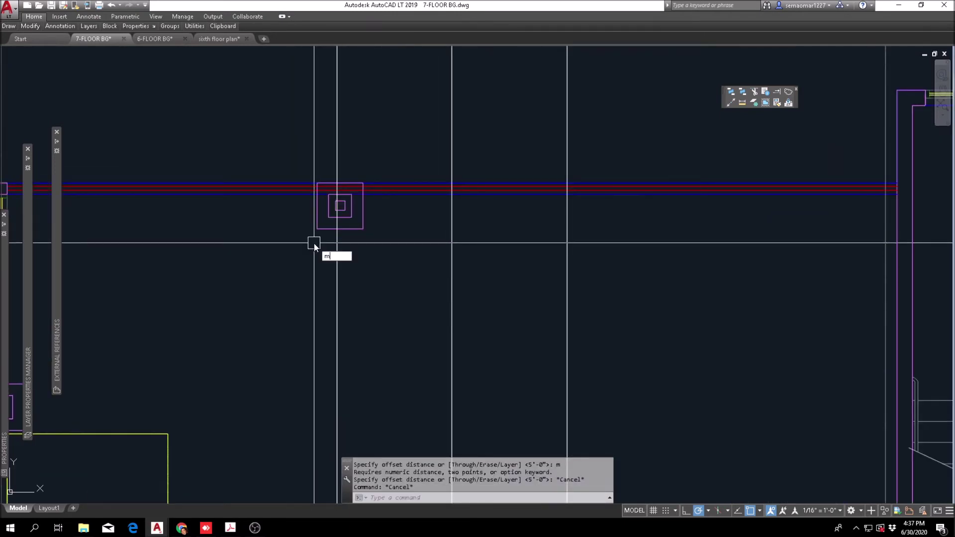
{"action": "key", "text": "Return"}
{"action": "left_click", "coordinate": [307, 243]}
{"action": "left_click", "coordinate": [405, 136]}
{"action": "scroll", "coordinate": [347, 180], "scroll_direction": "up", "scroll_amount": 3}
{"action": "key", "text": "Return"}
{"action": "left_click", "coordinate": [387, 189]}
{"action": "key", "text": "Escape"}
{"action": "scroll", "coordinate": [351, 187], "scroll_direction": "down", "scroll_amount": 4}
{"action": "key", "text": "Escape"}
Mirror the north wall column about the middle construction line, keeping the original.
{"action": "left_click", "coordinate": [30, 26]}
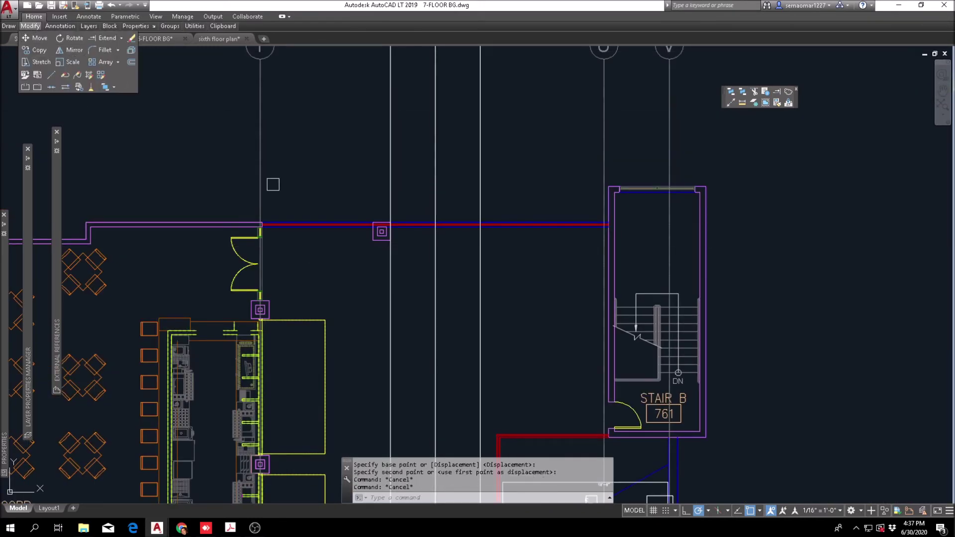
{"action": "left_click", "coordinate": [71, 49]}
{"action": "scroll", "coordinate": [362, 267], "scroll_direction": "up", "scroll_amount": 2}
{"action": "key", "text": "Return"}
{"action": "left_click", "coordinate": [486, 147]}
{"action": "left_click", "coordinate": [486, 123]}
{"action": "key", "text": "Return"}
{"action": "key", "text": "Escape"}
{"action": "scroll", "coordinate": [481, 174], "scroll_direction": "down", "scroll_amount": 4}
{"action": "scroll", "coordinate": [301, 230], "scroll_direction": "up", "scroll_amount": 3}
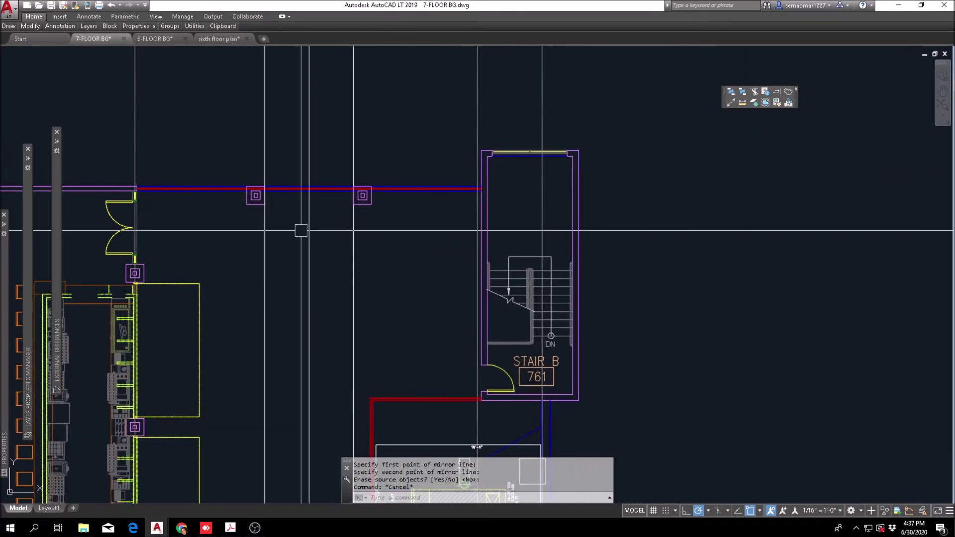
Copy the two columns on the red wall line straight down into the open room west of Stair B.
{"action": "mouse_move", "coordinate": [35, 30]}
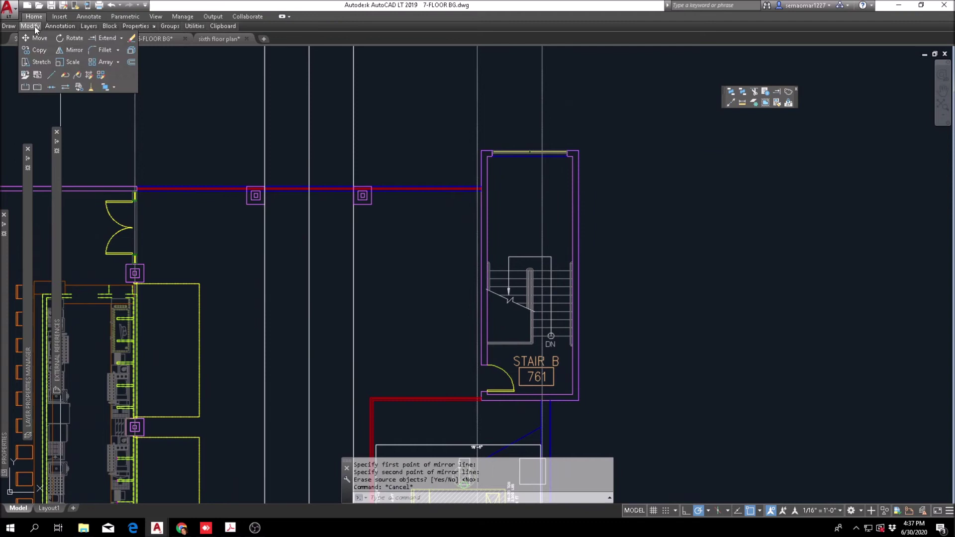
{"action": "left_click", "coordinate": [39, 53]}
{"action": "left_click", "coordinate": [230, 222]}
{"action": "left_click", "coordinate": [383, 170]}
{"action": "key", "text": "Return"}
{"action": "left_click", "coordinate": [413, 229]}
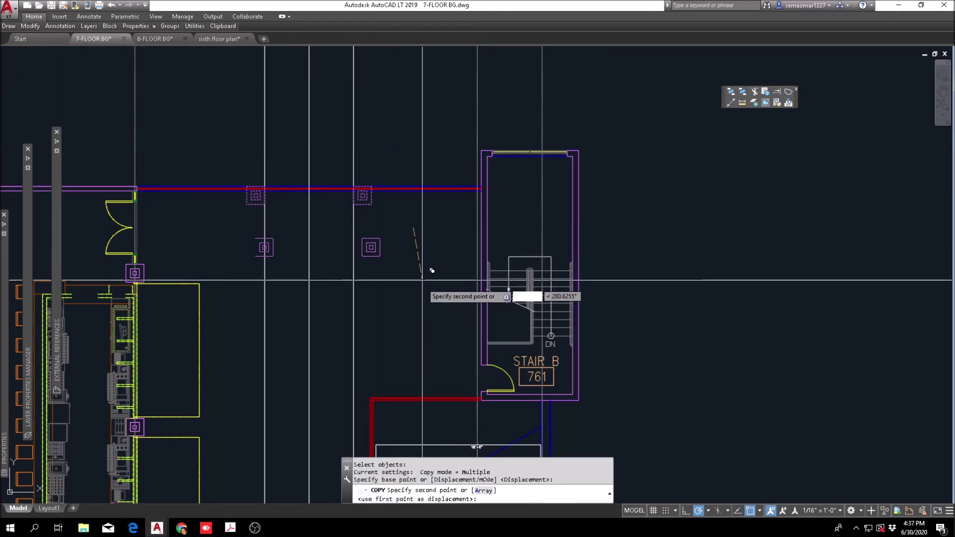
{"action": "left_click", "coordinate": [422, 319]}
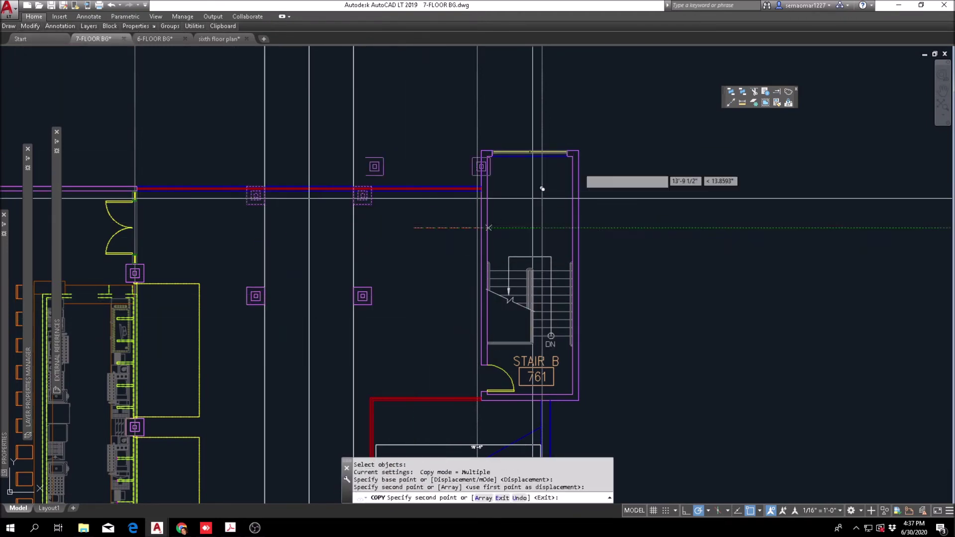
{"action": "key", "text": "Escape"}
Draw a horizontal construction line along the lower edge of the two columns on the red wall line.
{"action": "left_click", "coordinate": [731, 102]}
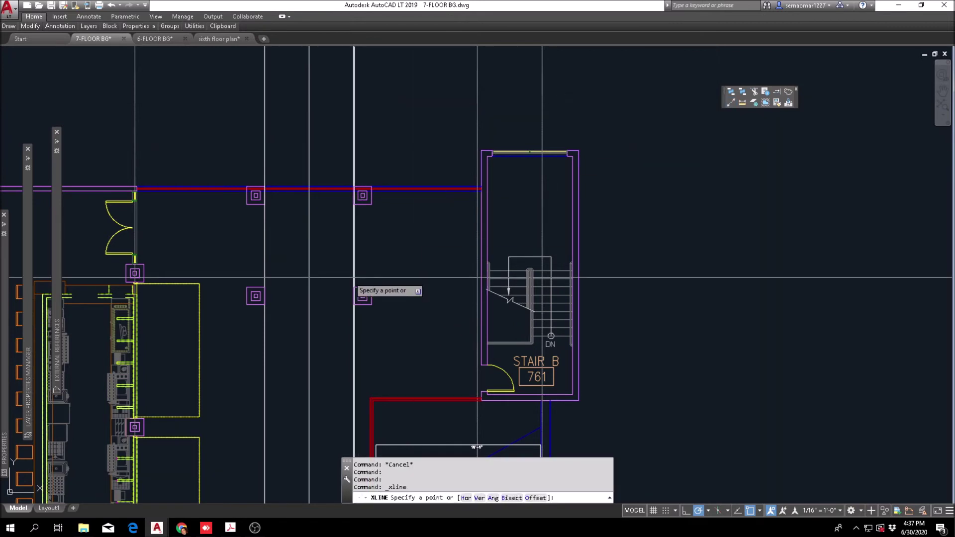
{"action": "scroll", "coordinate": [334, 207], "scroll_direction": "up", "scroll_amount": 4}
{"action": "type", "text": "h"}
{"action": "key", "text": "Return"}
{"action": "left_click", "coordinate": [433, 201]}
{"action": "key", "text": "Escape"}
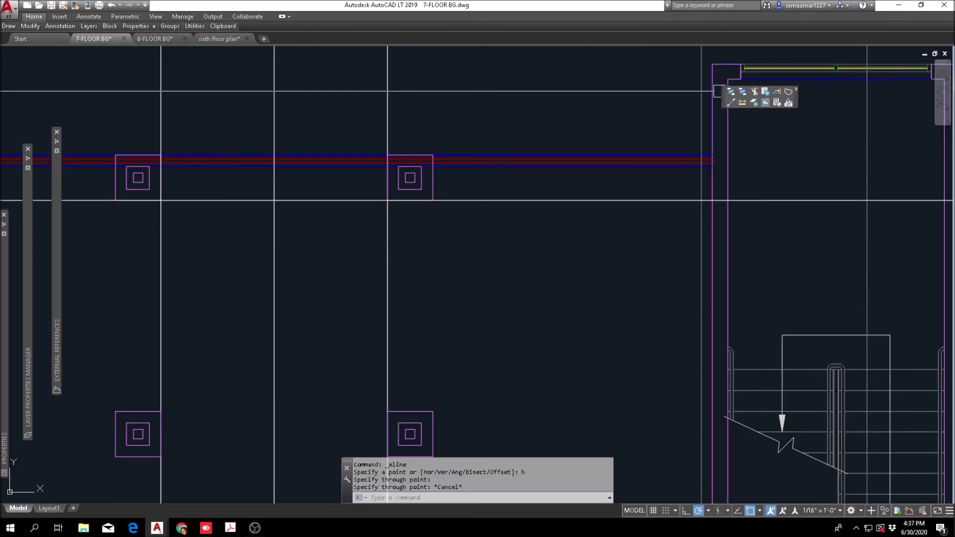
{"action": "left_click", "coordinate": [742, 102]}
{"action": "left_click", "coordinate": [387, 200]}
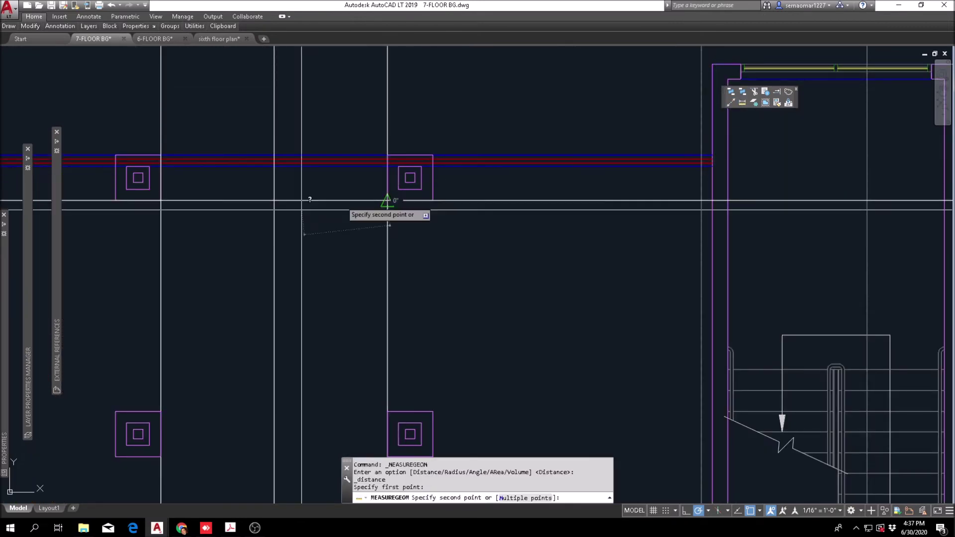
{"action": "key", "text": "Escape"}
Offset the horizontal construction line 10' downward into the room.
{"action": "type", "text": "o"}
{"action": "key", "text": "Return"}
{"action": "type", "text": "10'"}
{"action": "key", "text": "Return"}
{"action": "scroll", "coordinate": [554, 241], "scroll_direction": "down", "scroll_amount": 2}
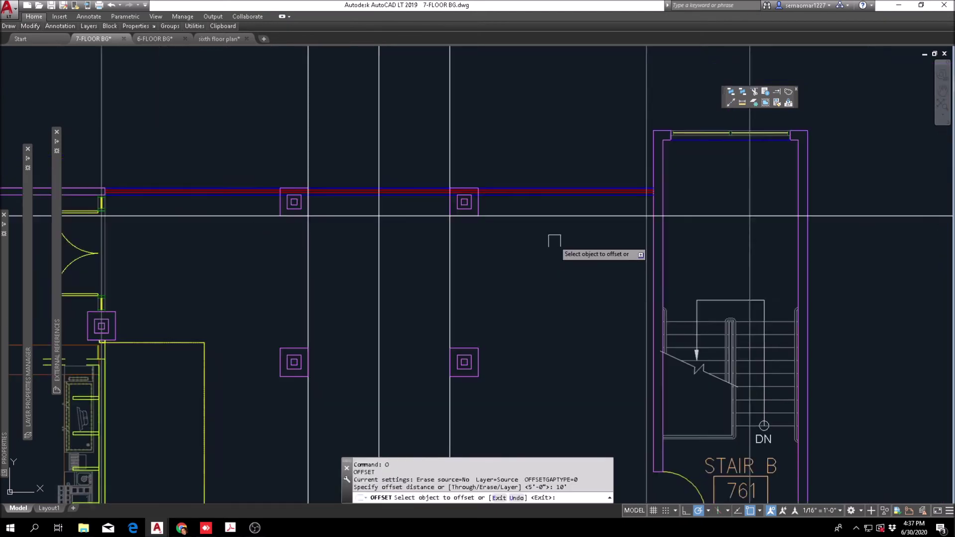
{"action": "scroll", "coordinate": [554, 241], "scroll_direction": "down", "scroll_amount": 2}
{"action": "left_click", "coordinate": [538, 226]}
{"action": "left_click", "coordinate": [383, 342]}
{"action": "key", "text": "Escape"}
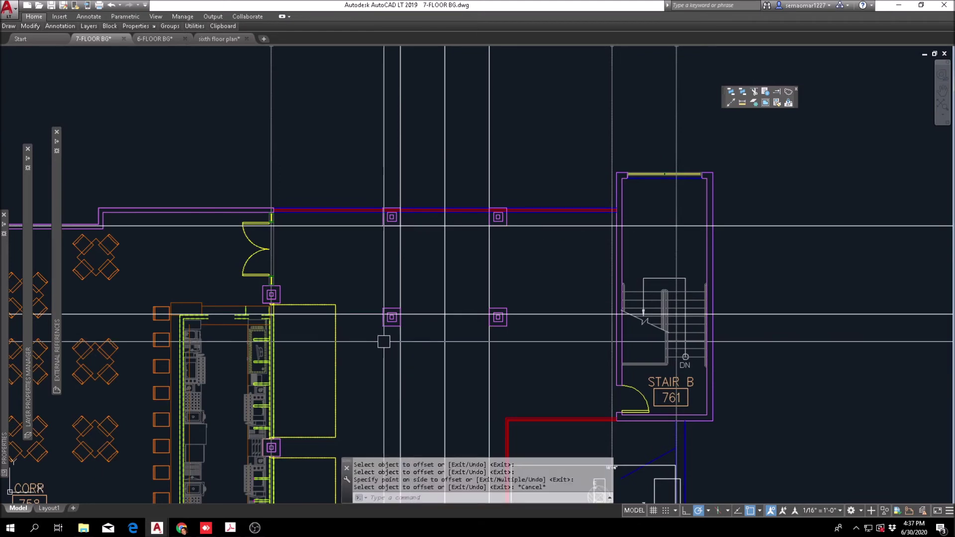
Move the lower pair of columns so that their upper edges sit on the offset horizontal construction line.
{"action": "type", "text": "m"}
{"action": "key", "text": "Return"}
{"action": "left_click", "coordinate": [364, 335]}
{"action": "left_click", "coordinate": [550, 281]}
{"action": "scroll", "coordinate": [499, 318], "scroll_direction": "up", "scroll_amount": 6}
{"action": "key", "text": "Return"}
{"action": "left_click", "coordinate": [516, 267]}
{"action": "key", "text": "Escape"}
{"action": "scroll", "coordinate": [522, 288], "scroll_direction": "down", "scroll_amount": 3}
Erase the two horizontal and three vertical construction lines around the four new columns.
{"action": "type", "text": "e"}
{"action": "key", "text": "Return"}
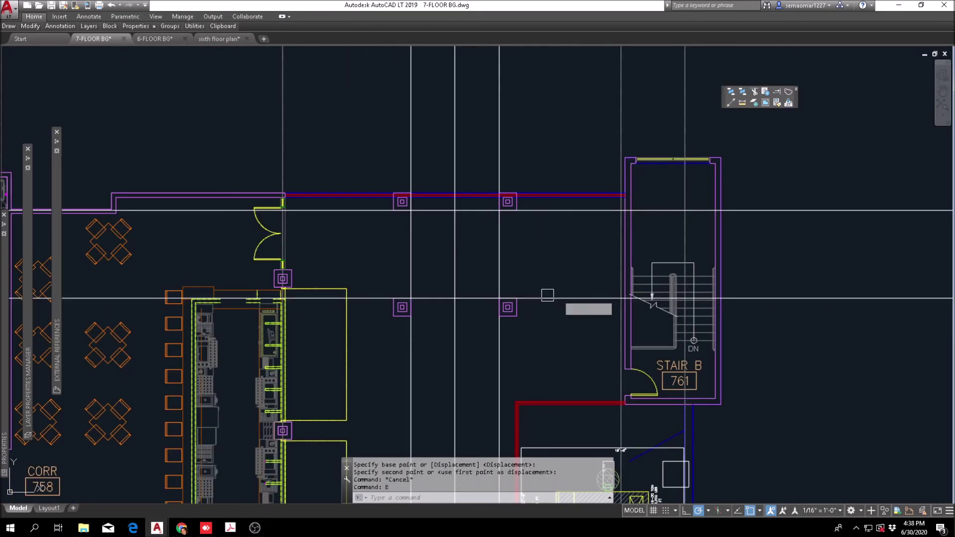
{"action": "left_click", "coordinate": [548, 296]}
{"action": "left_click", "coordinate": [534, 239]}
{"action": "left_click", "coordinate": [404, 248]}
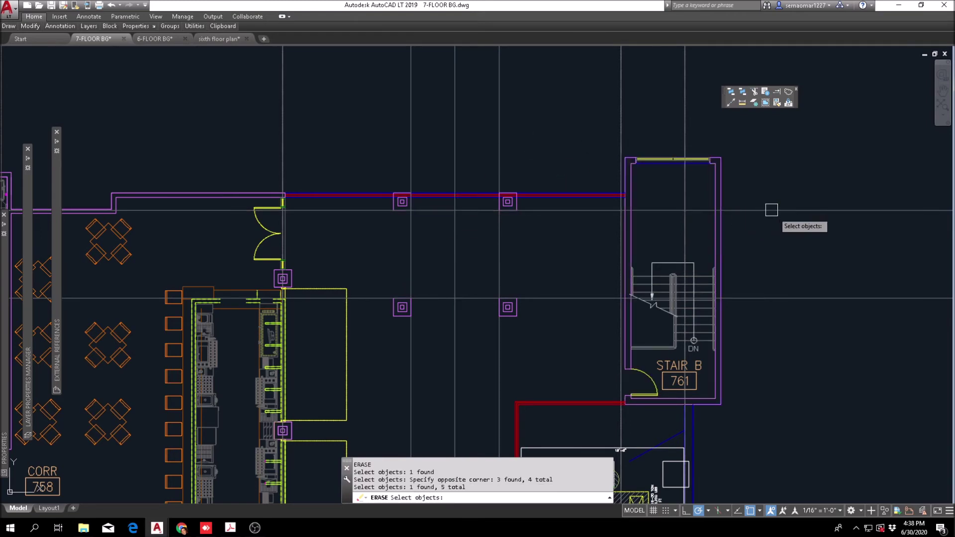
{"action": "key", "text": "Return"}
{"action": "scroll", "coordinate": [544, 229], "scroll_direction": "down", "scroll_amount": 4}
{"action": "scroll", "coordinate": [461, 253], "scroll_direction": "up", "scroll_amount": 5}
{"action": "key", "text": "Escape"}
{"action": "type", "text": "m"}
{"action": "key", "text": "Return"}
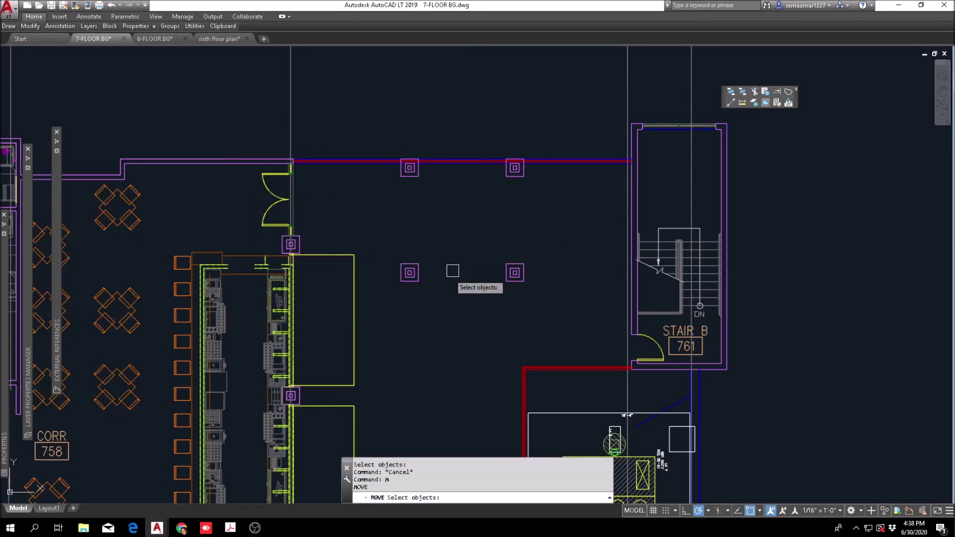
{"action": "left_click", "coordinate": [559, 147]}
{"action": "scroll", "coordinate": [429, 228], "scroll_direction": "down", "scroll_amount": 2}
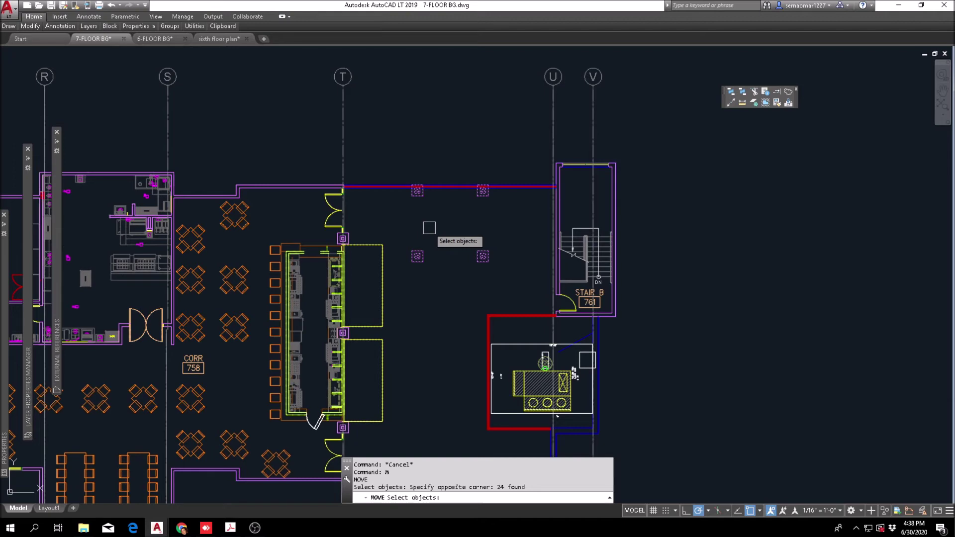
{"action": "scroll", "coordinate": [457, 217], "scroll_direction": "down", "scroll_amount": 4}
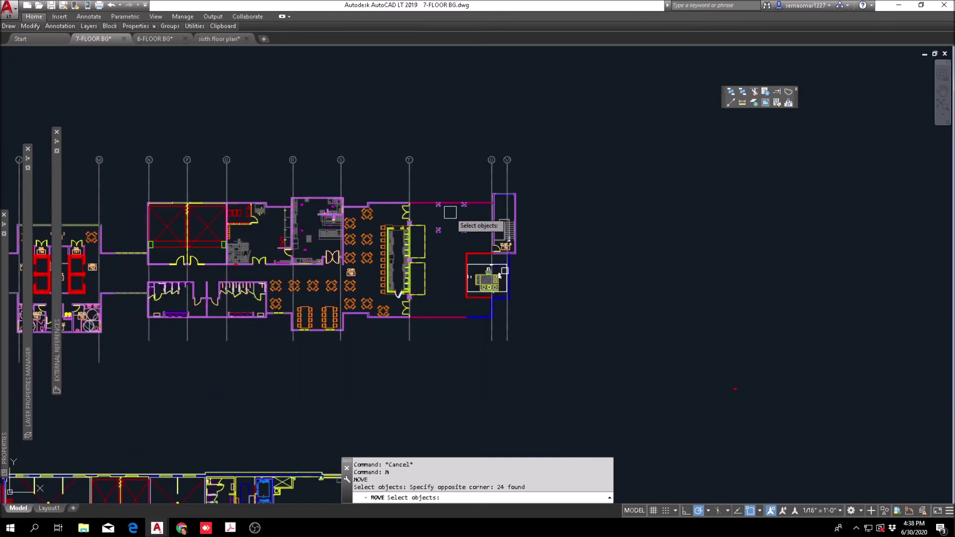
{"action": "scroll", "coordinate": [529, 212], "scroll_direction": "down", "scroll_amount": 3}
{"action": "scroll", "coordinate": [456, 230], "scroll_direction": "up", "scroll_amount": 7}
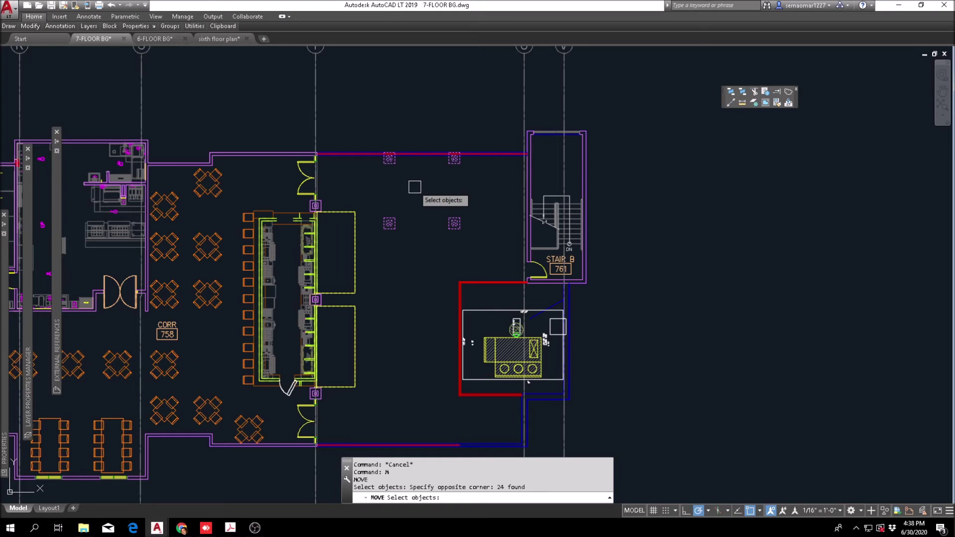
{"action": "key", "text": "Escape"}
{"action": "key", "text": "Escape"}
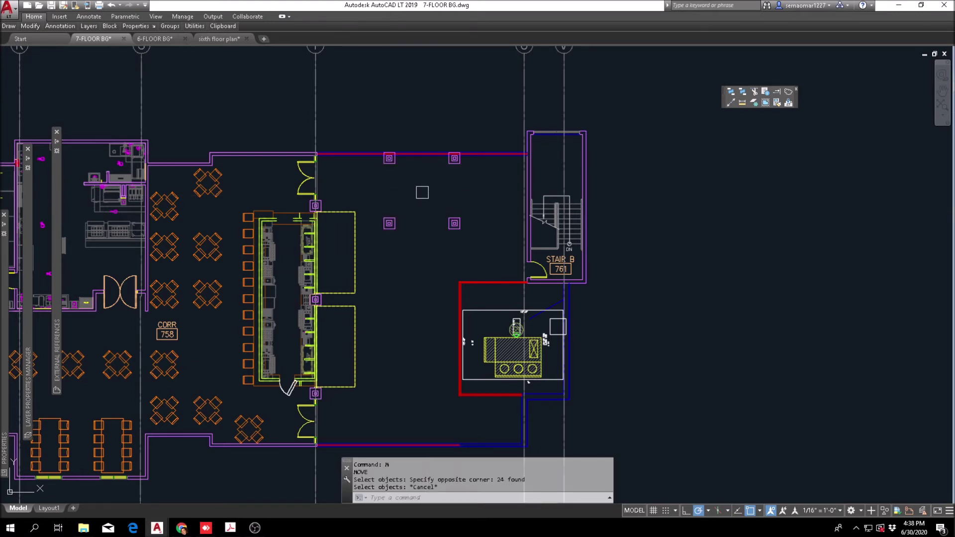
{"action": "type", "text": ","}
{"action": "key", "text": "space"}
{"action": "left_click", "coordinate": [381, 239]}
{"action": "key", "text": "Escape"}
{"action": "key", "text": "Escape"}
Move the group of four new columns straight up, out of the room and beyond the red wall line.
{"action": "type", "text": "m"}
{"action": "key", "text": "space"}
{"action": "left_click", "coordinate": [373, 248]}
{"action": "left_click", "coordinate": [500, 141]}
{"action": "key", "text": "space"}
{"action": "left_click", "coordinate": [487, 155]}
{"action": "key", "text": "Escape"}
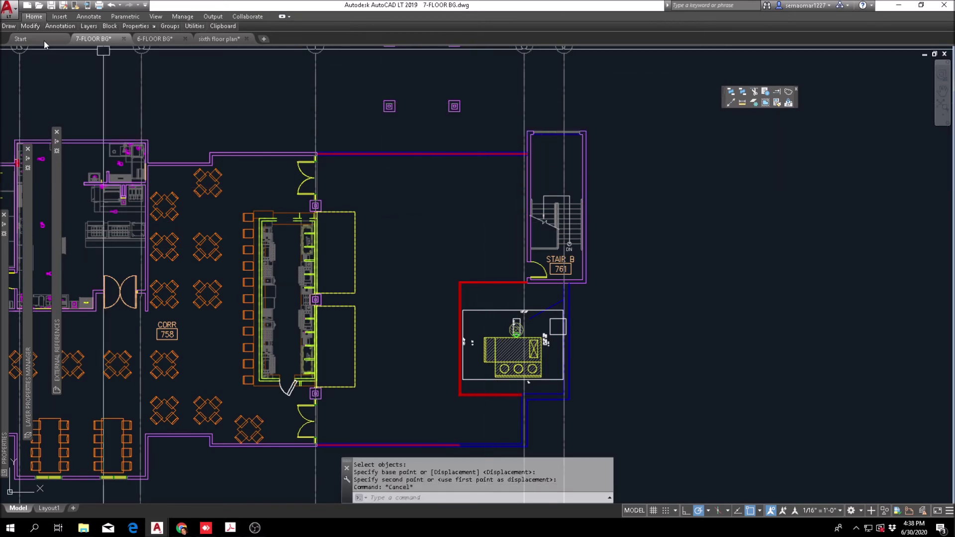
Copy the three columns along grid line T about 20'-9" horizontally east into the open room.
{"action": "left_click", "coordinate": [30, 26]}
{"action": "left_click", "coordinate": [33, 50]}
{"action": "scroll", "coordinate": [313, 208], "scroll_direction": "up", "scroll_amount": 10}
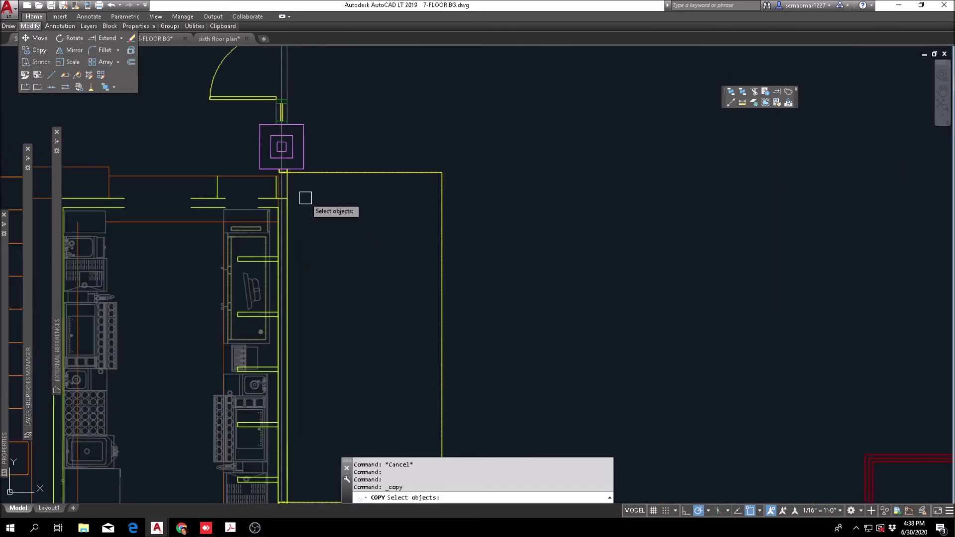
{"action": "scroll", "coordinate": [299, 114], "scroll_direction": "down", "scroll_amount": 5}
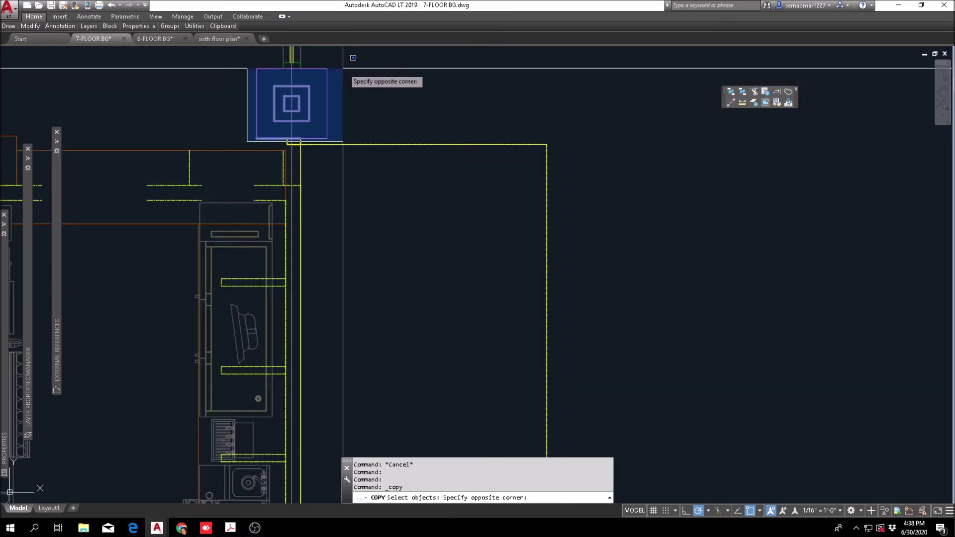
{"action": "left_click", "coordinate": [343, 68]}
{"action": "scroll", "coordinate": [309, 249], "scroll_direction": "up", "scroll_amount": 3}
{"action": "scroll", "coordinate": [310, 249], "scroll_direction": "up", "scroll_amount": 8}
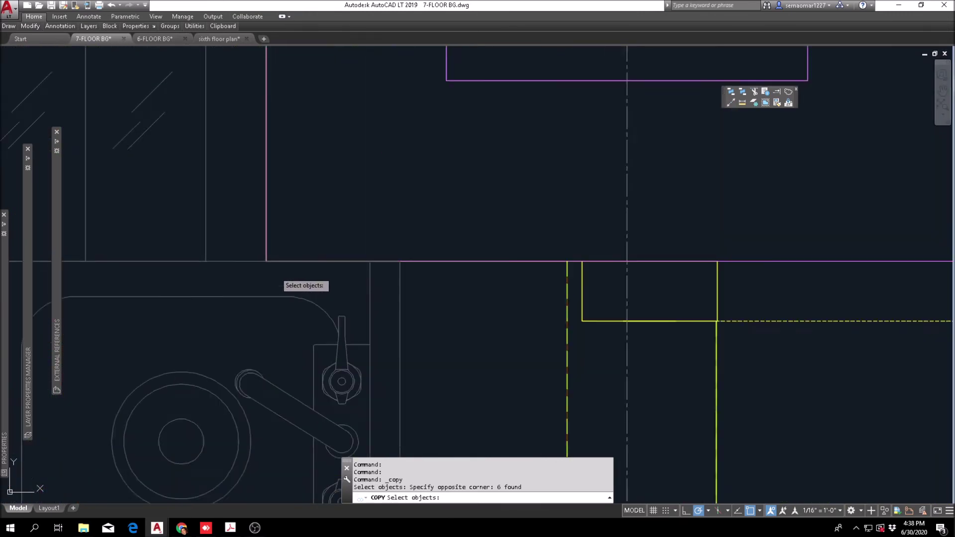
{"action": "left_click", "coordinate": [317, 249]}
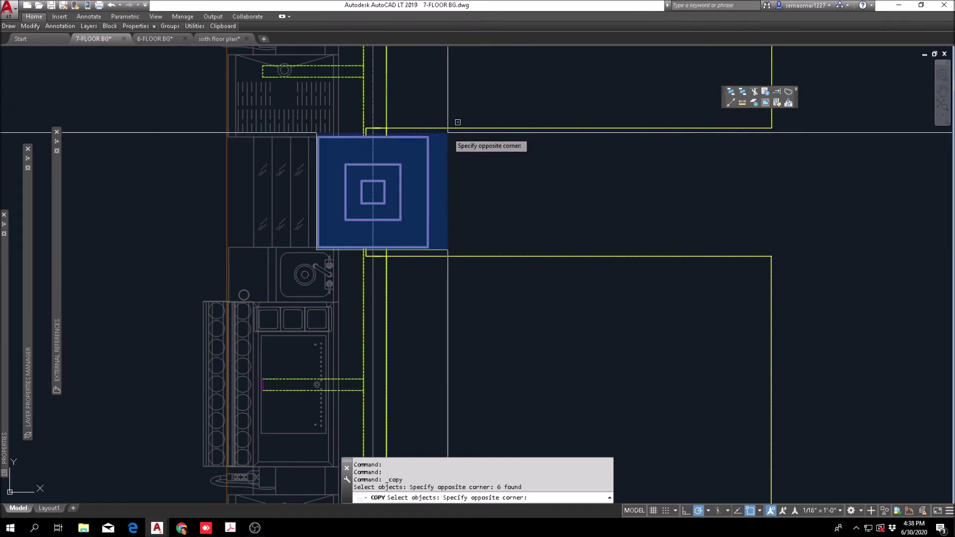
{"action": "left_click", "coordinate": [443, 138]}
{"action": "scroll", "coordinate": [367, 191], "scroll_direction": "down", "scroll_amount": 5}
{"action": "scroll", "coordinate": [380, 318], "scroll_direction": "up", "scroll_amount": 3}
{"action": "scroll", "coordinate": [375, 311], "scroll_direction": "up", "scroll_amount": 6}
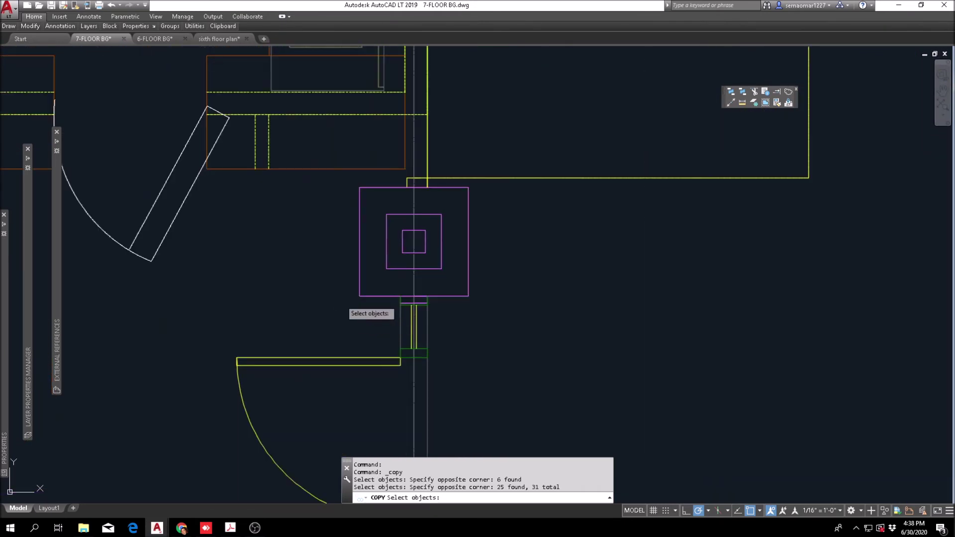
{"action": "scroll", "coordinate": [343, 298], "scroll_direction": "up", "scroll_amount": 6}
{"action": "left_click", "coordinate": [348, 297]}
{"action": "scroll", "coordinate": [388, 286], "scroll_direction": "down", "scroll_amount": 3}
{"action": "scroll", "coordinate": [438, 264], "scroll_direction": "down", "scroll_amount": 6}
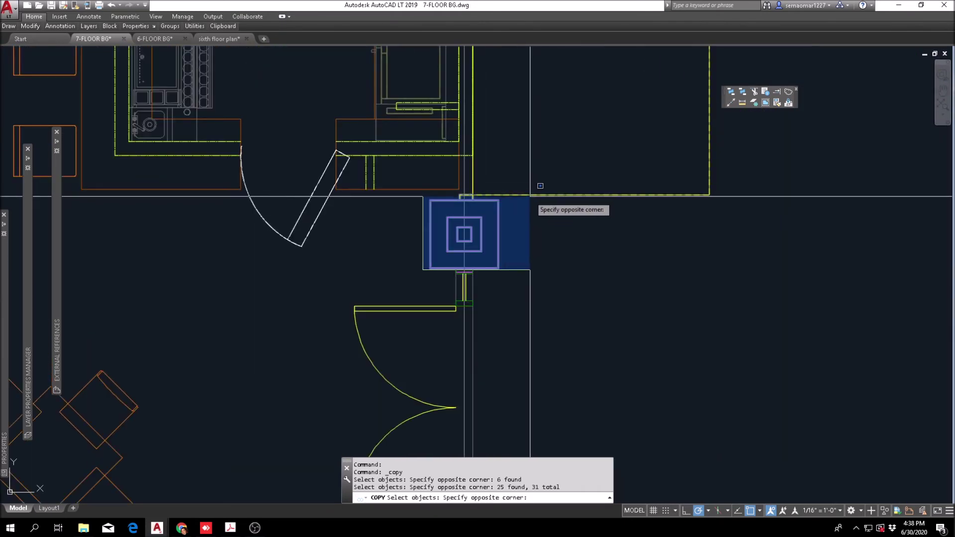
{"action": "left_click", "coordinate": [530, 195]}
{"action": "scroll", "coordinate": [448, 214], "scroll_direction": "down", "scroll_amount": 6}
{"action": "key", "text": "Return"}
{"action": "left_click", "coordinate": [442, 170]}
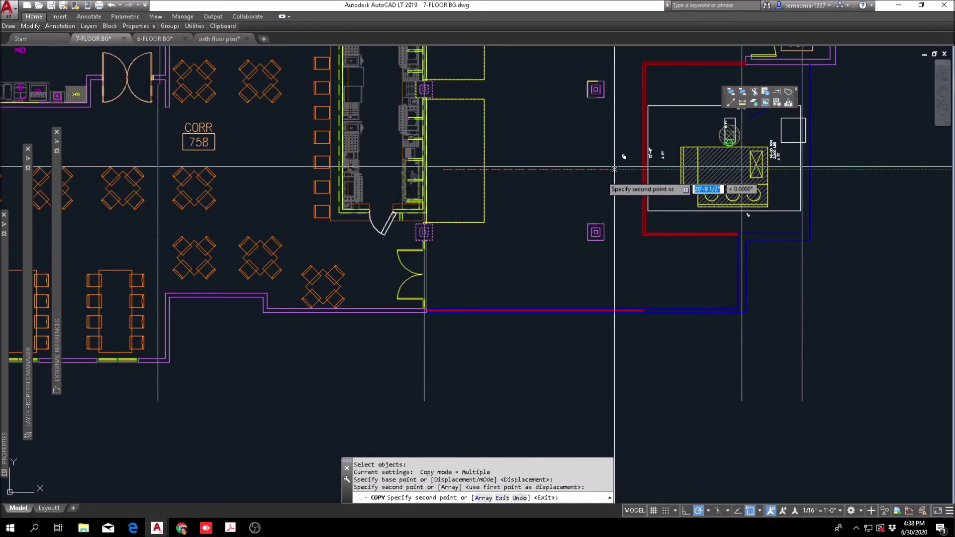
{"action": "scroll", "coordinate": [614, 169], "scroll_direction": "down", "scroll_amount": 5}
{"action": "scroll", "coordinate": [406, 248], "scroll_direction": "up", "scroll_amount": 4}
{"action": "key", "text": "Escape"}
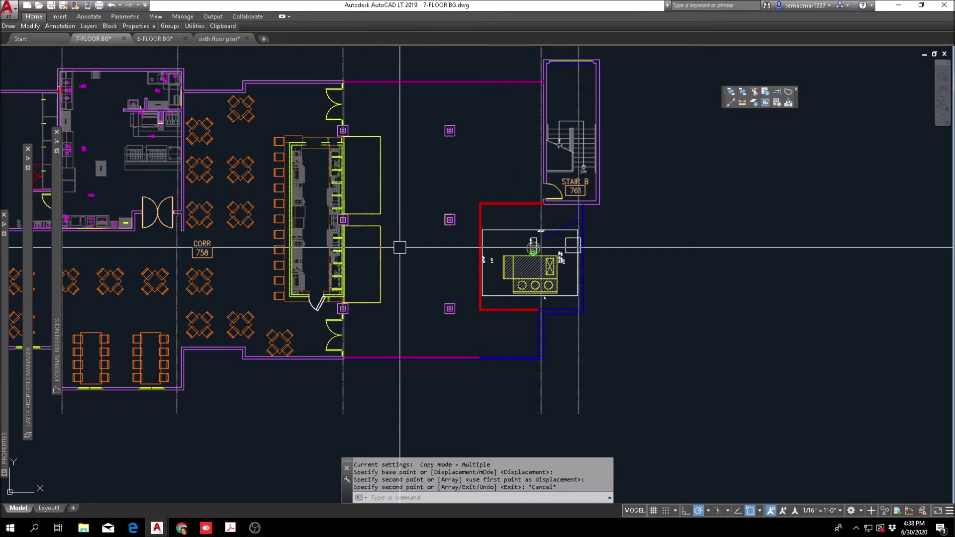
{"action": "scroll", "coordinate": [399, 247], "scroll_direction": "down", "scroll_amount": 5}
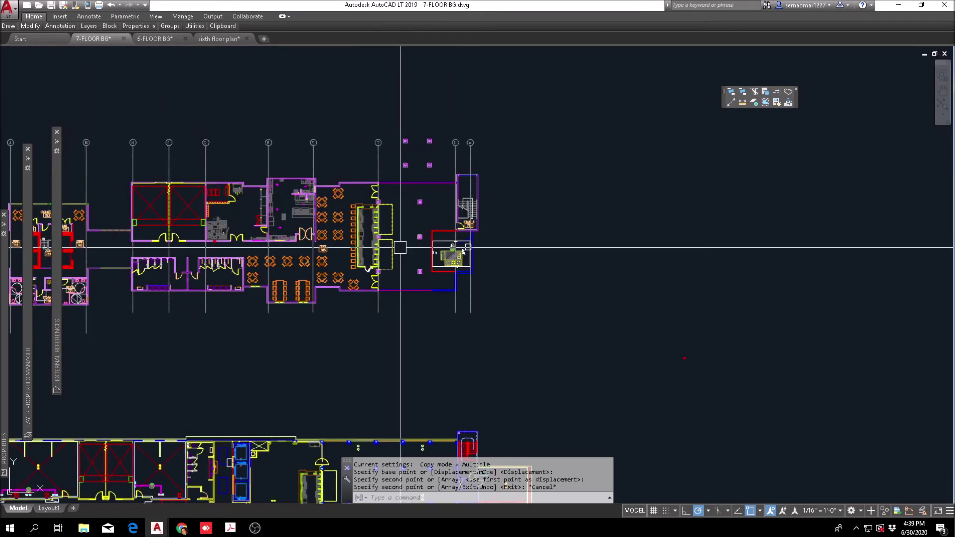
{"action": "scroll", "coordinate": [388, 243], "scroll_direction": "up", "scroll_amount": 5}
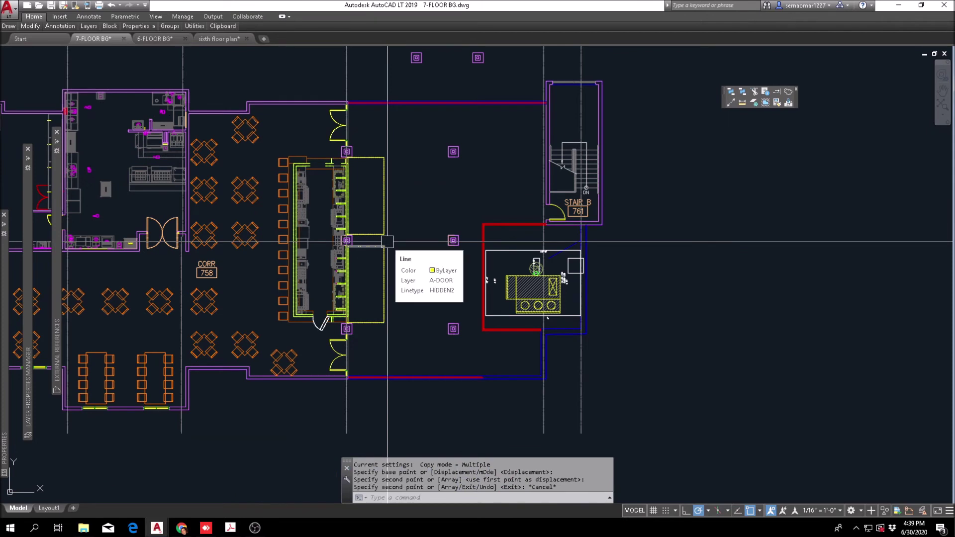
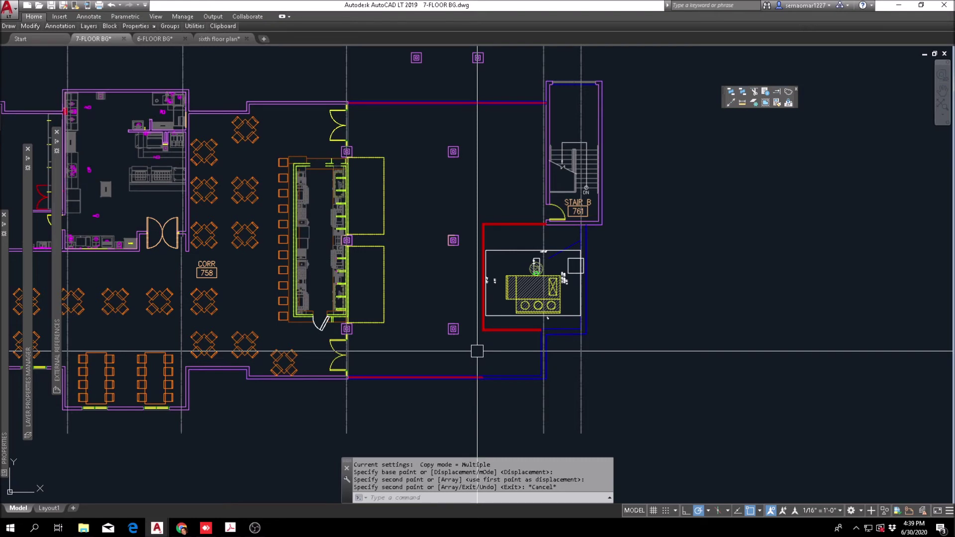
{"action": "scroll", "coordinate": [395, 143], "scroll_direction": "down", "scroll_amount": 3}
{"action": "scroll", "coordinate": [370, 170], "scroll_direction": "up", "scroll_amount": 3}
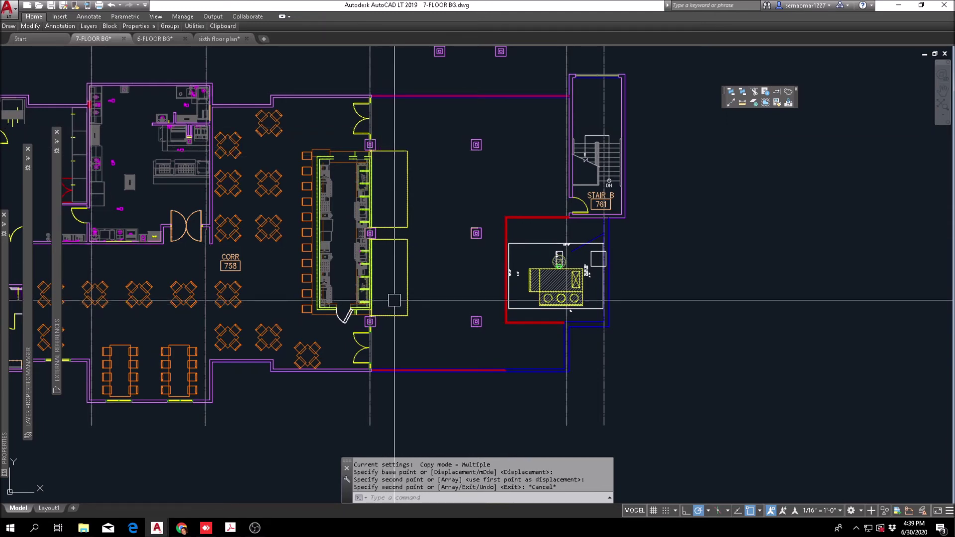
Measure the clear distance between the bar-side column and its eastern neighbour in the floor plan below.
{"action": "scroll", "coordinate": [484, 194], "scroll_direction": "down", "scroll_amount": 5}
{"action": "scroll", "coordinate": [718, 100], "scroll_direction": "up", "scroll_amount": 4}
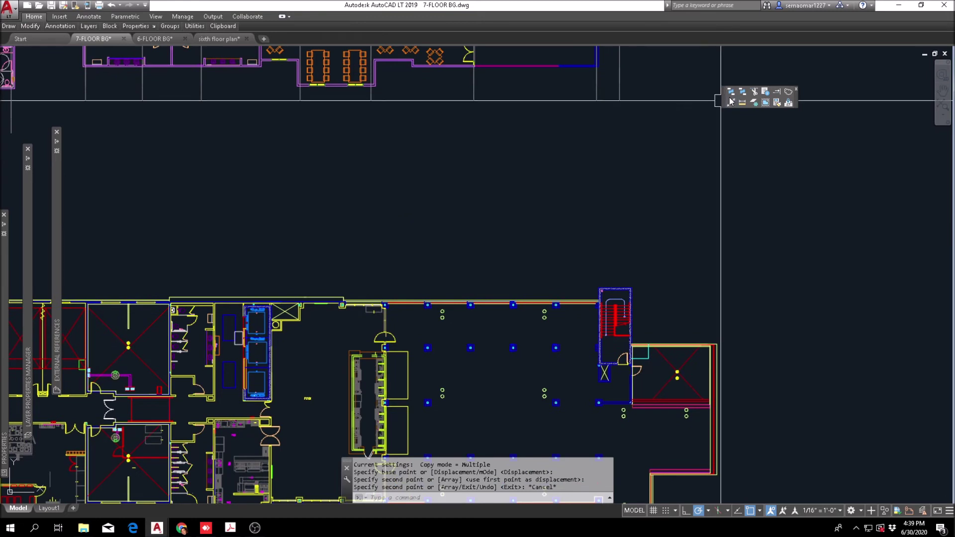
{"action": "left_click", "coordinate": [752, 103]}
{"action": "scroll", "coordinate": [377, 373], "scroll_direction": "up", "scroll_amount": 6}
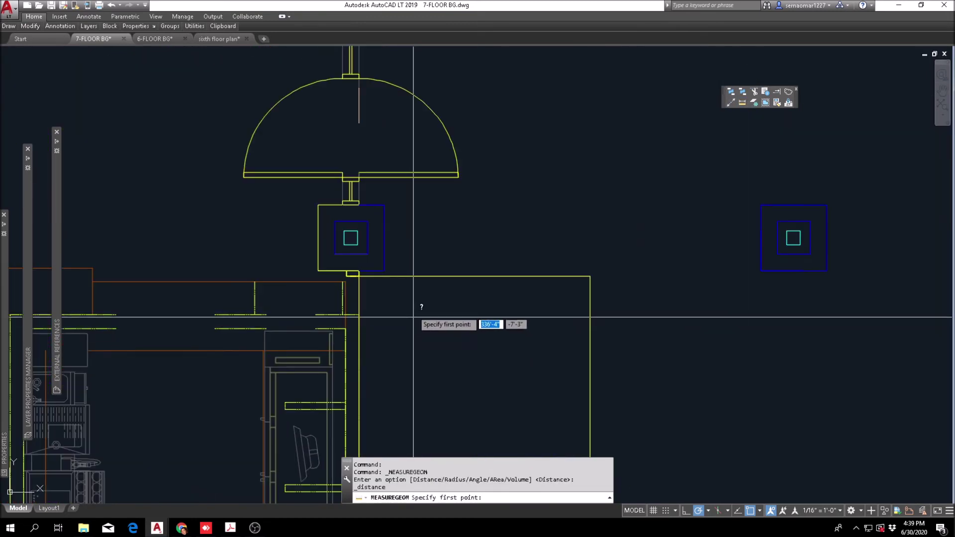
{"action": "left_click", "coordinate": [383, 204]}
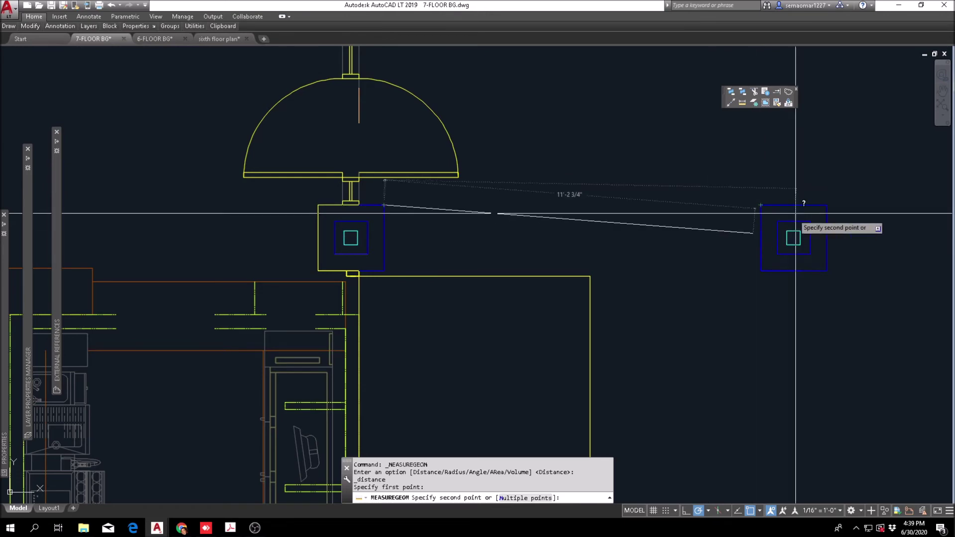
{"action": "key", "text": "Escape"}
{"action": "scroll", "coordinate": [531, 332], "scroll_direction": "down", "scroll_amount": 10}
{"action": "middle_click_drag", "start_coordinate": [576, 300], "coordinate": [545, 532]}
{"action": "scroll", "coordinate": [595, 146], "scroll_direction": "up", "scroll_amount": 5}
{"action": "key", "text": "Escape"}
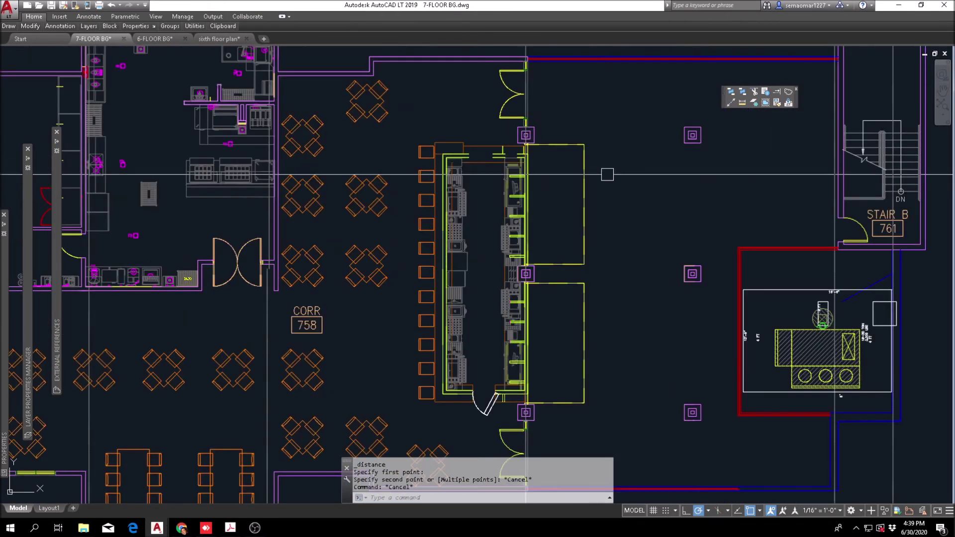
Draw a vertical construction line along the east face of the top bar-side column on grid line T.
{"action": "key", "text": "Escape"}
{"action": "left_click", "coordinate": [731, 103]}
{"action": "type", "text": "v"}
{"action": "key", "text": "Return"}
{"action": "scroll", "coordinate": [531, 126], "scroll_direction": "up", "scroll_amount": 4}
{"action": "left_click", "coordinate": [538, 131]}
{"action": "key", "text": "Escape"}
{"action": "key", "text": "Escape"}
Offset the vertical construction line east by about 11 feet, matching the clear column spacing in the plan below.
{"action": "type", "text": "o"}
{"action": "key", "text": "Return"}
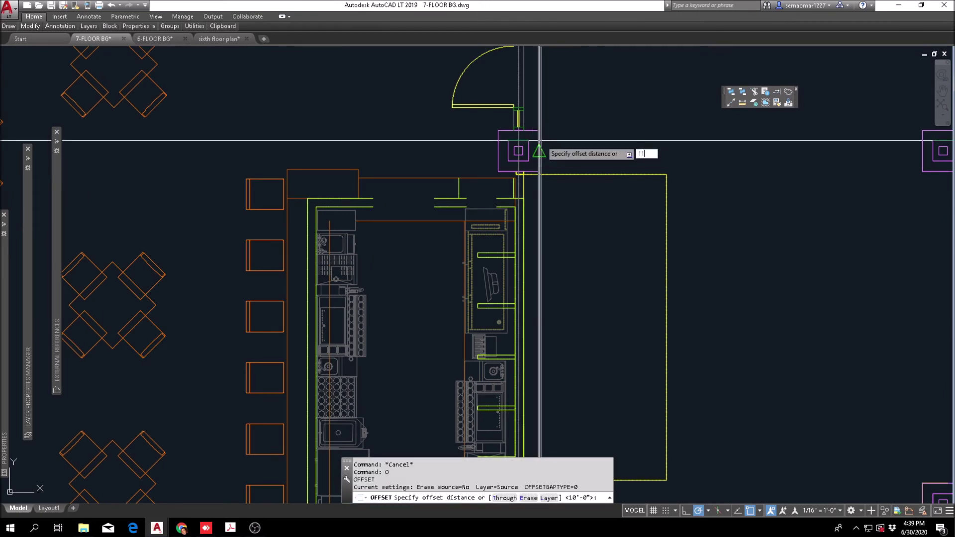
{"action": "key", "text": "Return"}
{"action": "scroll", "coordinate": [511, 139], "scroll_direction": "down", "scroll_amount": 5}
{"action": "left_click", "coordinate": [495, 90]}
{"action": "left_click", "coordinate": [517, 92]}
{"action": "key", "text": "Escape"}
Erase the original vertical construction line beside the grid T columns, keeping the offset one.
{"action": "type", "text": "e"}
{"action": "key", "text": "Return"}
{"action": "scroll", "coordinate": [497, 107], "scroll_direction": "up", "scroll_amount": 2}
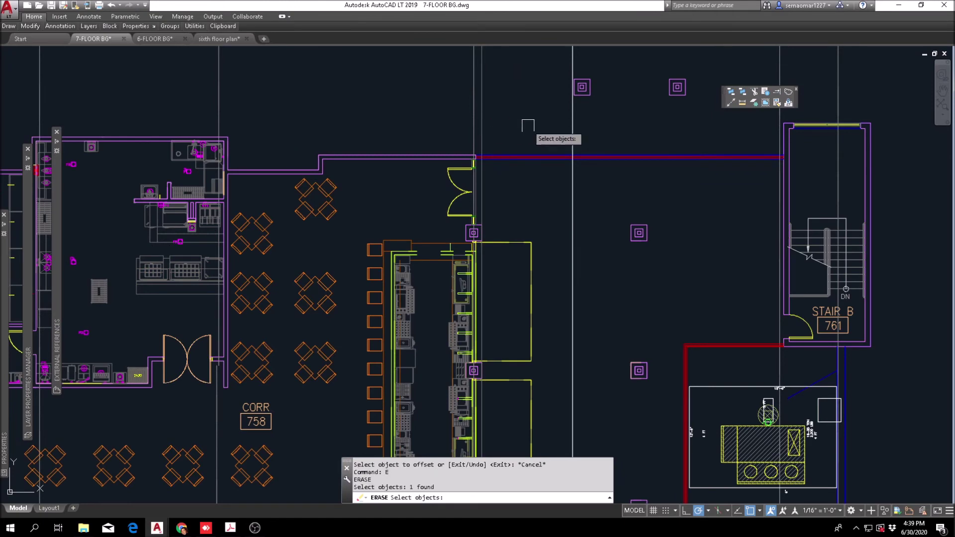
{"action": "key", "text": "Return"}
{"action": "scroll", "coordinate": [505, 124], "scroll_direction": "down", "scroll_amount": 2}
Move the eastern column row west so its columns' west faces align with the offset vertical construction line.
{"action": "type", "text": "m"}
{"action": "key", "text": "Return"}
{"action": "left_click", "coordinate": [637, 166]}
{"action": "scroll", "coordinate": [608, 190], "scroll_direction": "up", "scroll_amount": 6}
{"action": "key", "text": "Return"}
{"action": "left_click", "coordinate": [583, 181]}
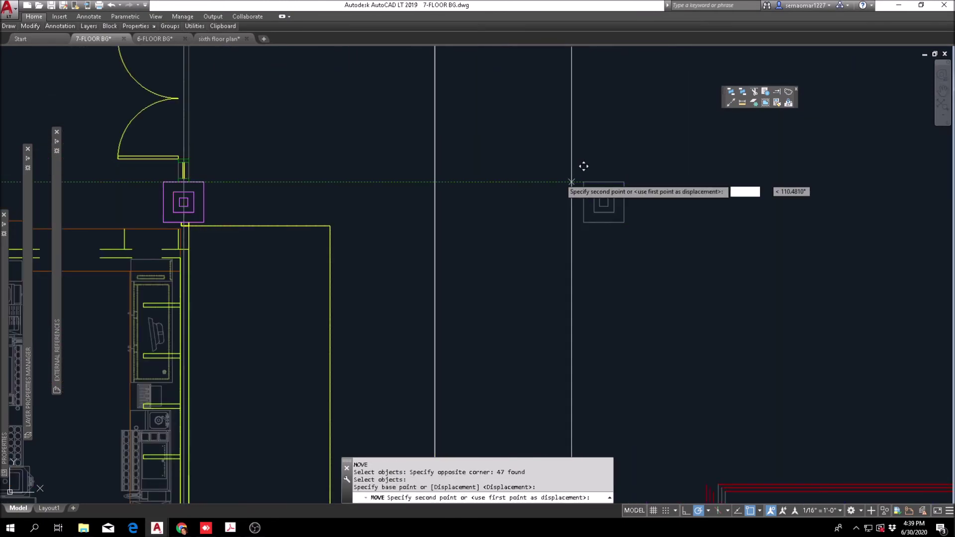
{"action": "left_click", "coordinate": [434, 178]}
{"action": "scroll", "coordinate": [508, 172], "scroll_direction": "down", "scroll_amount": 5}
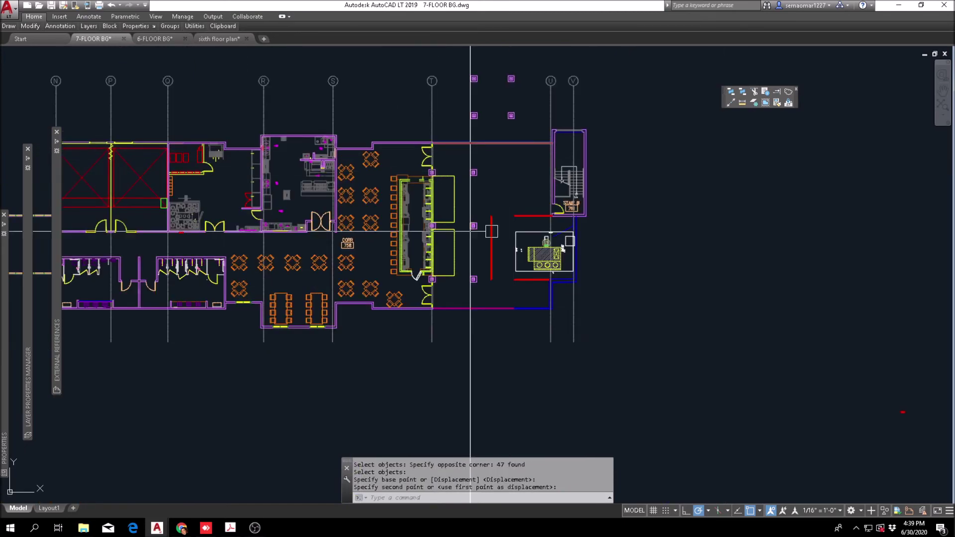
Move the three vertical red wall lines east to meet the west end of the equipment enclosure's horizontal red walls.
{"action": "scroll", "coordinate": [507, 171], "scroll_direction": "up", "scroll_amount": 3}
{"action": "type", "text": "m"}
{"action": "key", "text": "Return"}
{"action": "left_click", "coordinate": [479, 360]}
{"action": "left_click", "coordinate": [530, 142]}
{"action": "scroll", "coordinate": [495, 163], "scroll_direction": "up", "scroll_amount": 5}
{"action": "key", "text": "Return"}
{"action": "left_click", "coordinate": [478, 133]}
{"action": "left_click", "coordinate": [712, 133]}
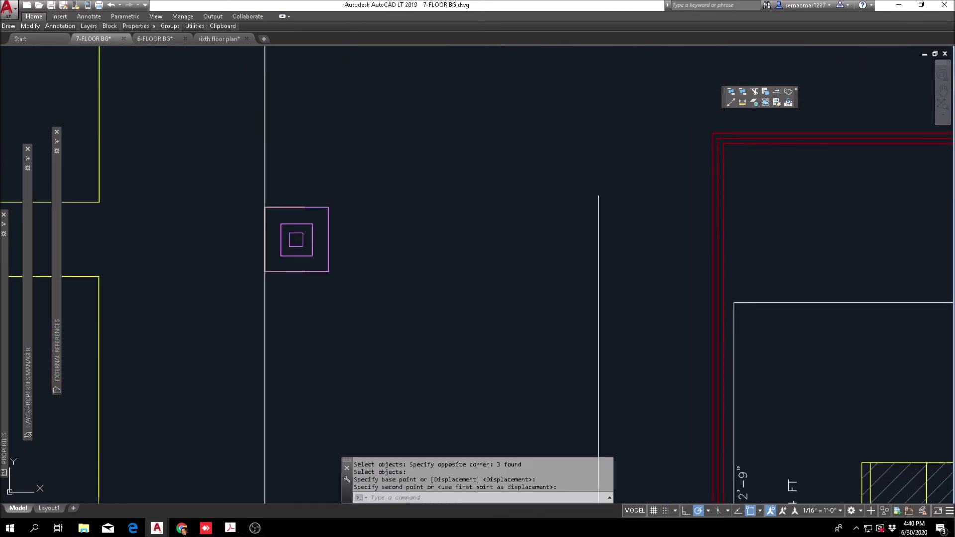
Erase the vertical construction line running along the moved column row between grid lines T and U.
{"action": "scroll", "coordinate": [540, 255], "scroll_direction": "down", "scroll_amount": 5}
{"action": "key", "text": "Escape"}
{"action": "key", "text": "Escape"}
{"action": "type", "text": "e"}
{"action": "key", "text": "Return"}
{"action": "left_click", "coordinate": [485, 198]}
{"action": "left_click", "coordinate": [450, 211]}
{"action": "key", "text": "Escape"}
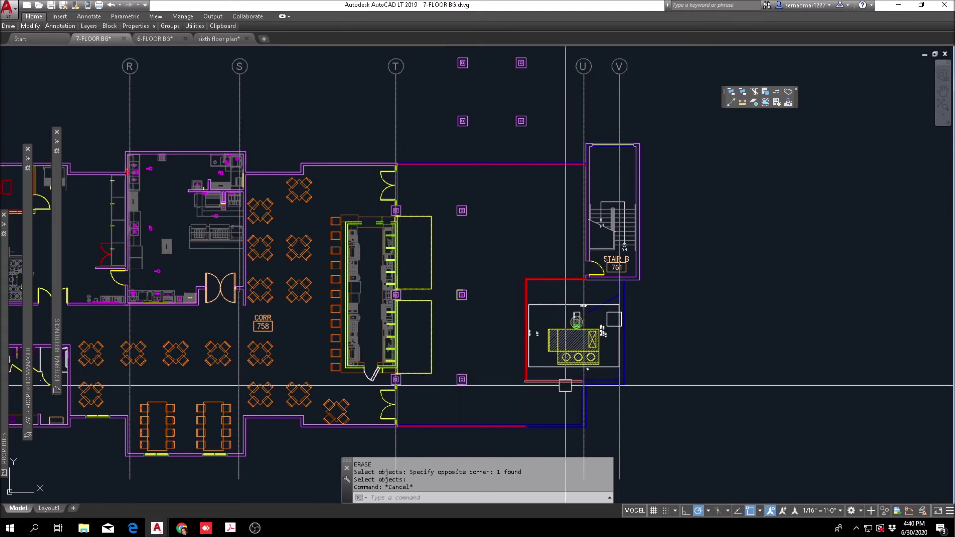
Copy the three-column row east, using the bar-side-to-row spacing as displacement, to form another row toward grid line U.
{"action": "scroll", "coordinate": [604, 338], "scroll_direction": "up", "scroll_amount": 2}
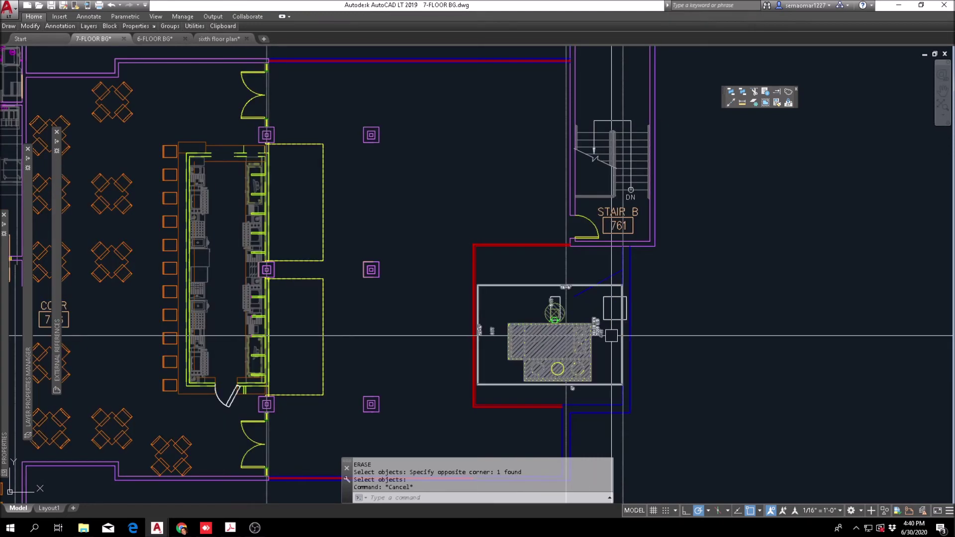
{"action": "scroll", "coordinate": [570, 341], "scroll_direction": "up", "scroll_amount": 4}
{"action": "scroll", "coordinate": [570, 298], "scroll_direction": "down", "scroll_amount": 3}
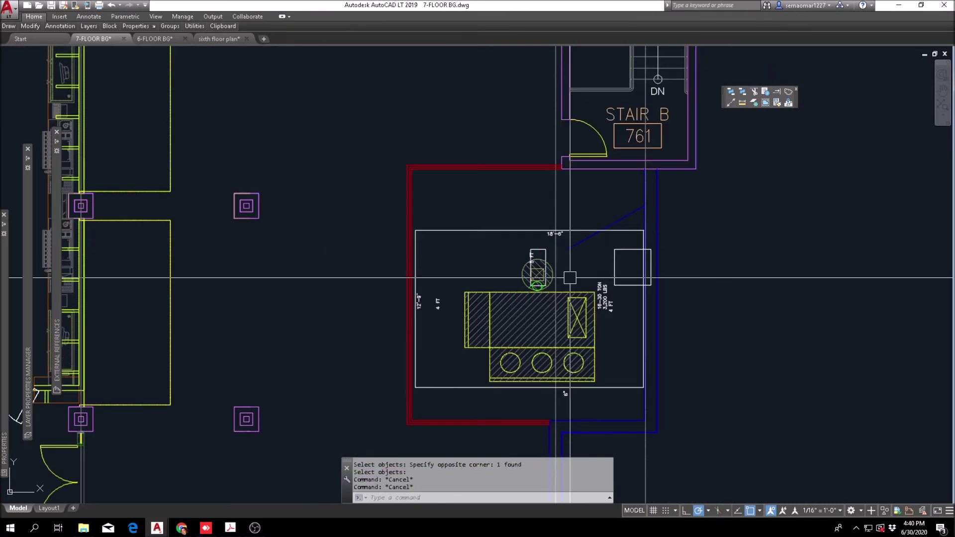
{"action": "scroll", "coordinate": [569, 278], "scroll_direction": "down", "scroll_amount": 4}
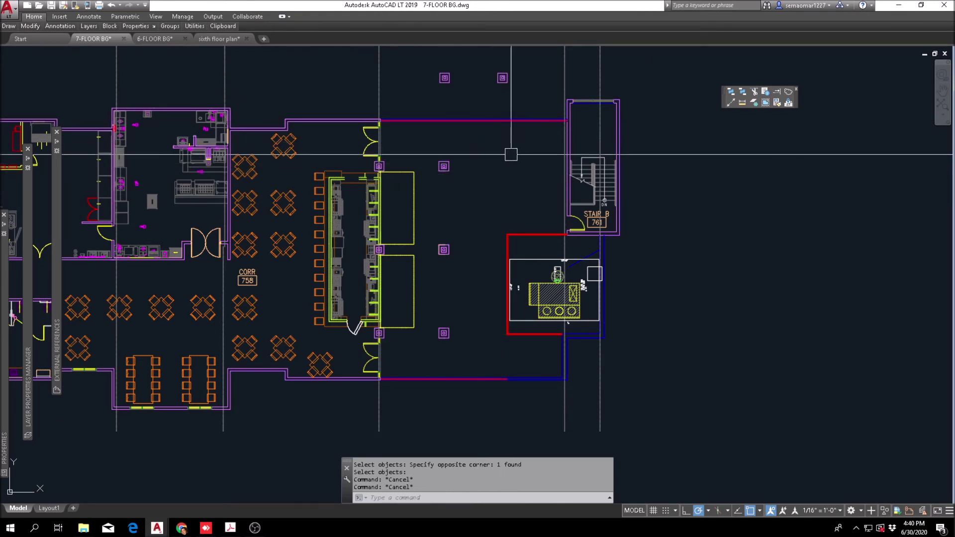
{"action": "mouse_move", "coordinate": [29, 26]}
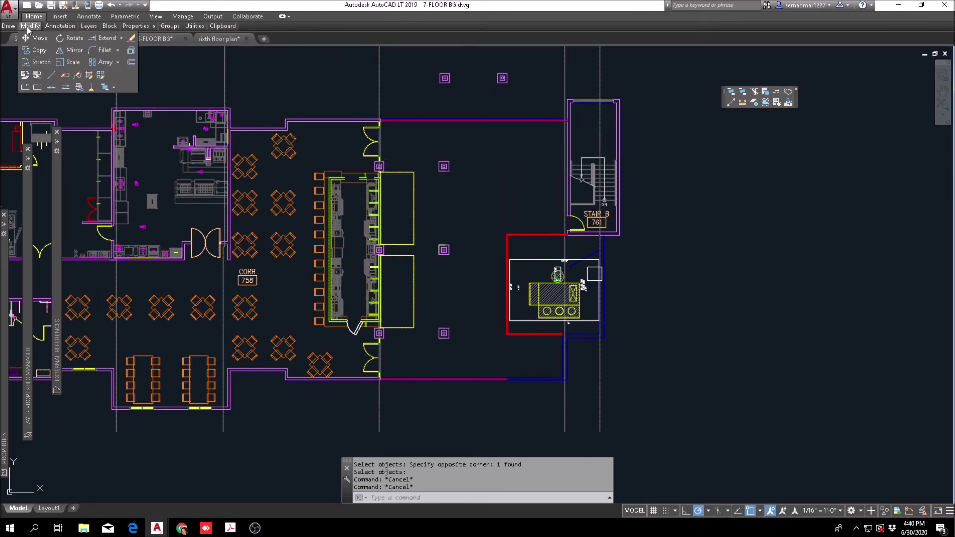
{"action": "left_click", "coordinate": [39, 52]}
{"action": "left_click", "coordinate": [426, 351]}
{"action": "left_click", "coordinate": [458, 151]}
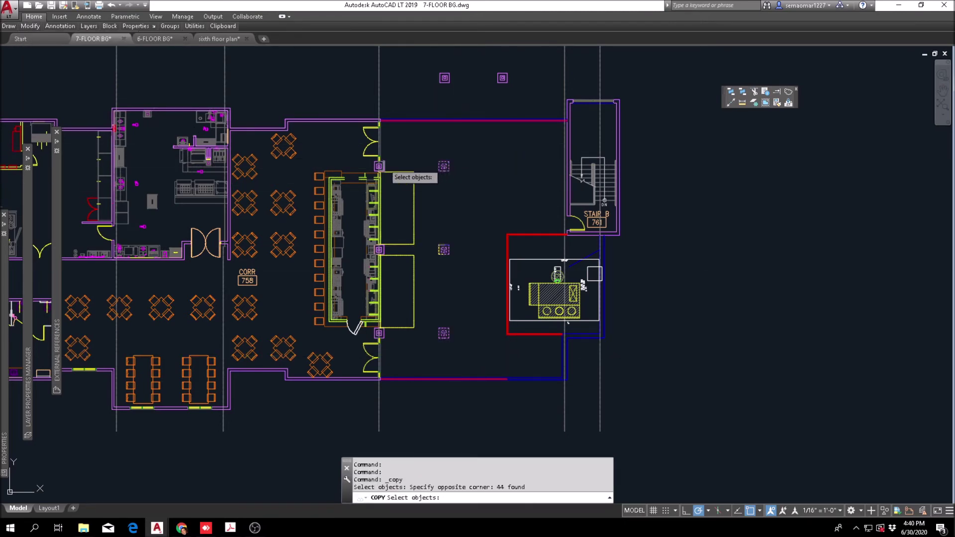
{"action": "scroll", "coordinate": [387, 162], "scroll_direction": "up", "scroll_amount": 5}
{"action": "key", "text": "Return"}
{"action": "left_click", "coordinate": [383, 162]}
{"action": "scroll", "coordinate": [383, 162], "scroll_direction": "down", "scroll_amount": 3}
{"action": "left_click", "coordinate": [557, 142]}
{"action": "scroll", "coordinate": [554, 147], "scroll_direction": "down", "scroll_amount": 6}
{"action": "key", "text": "Escape"}
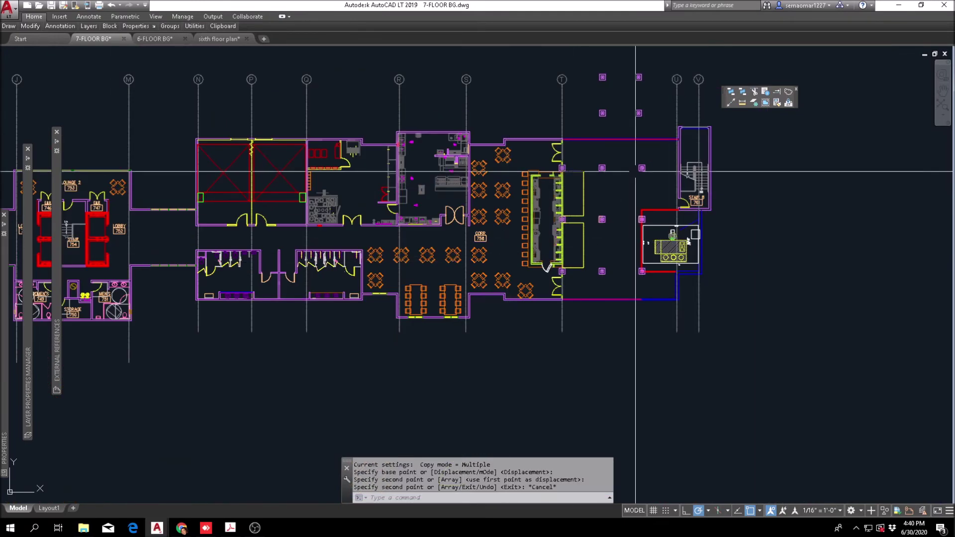
Save the drawing with the new column rows.
{"action": "scroll", "coordinate": [635, 172], "scroll_direction": "up", "scroll_amount": 4}
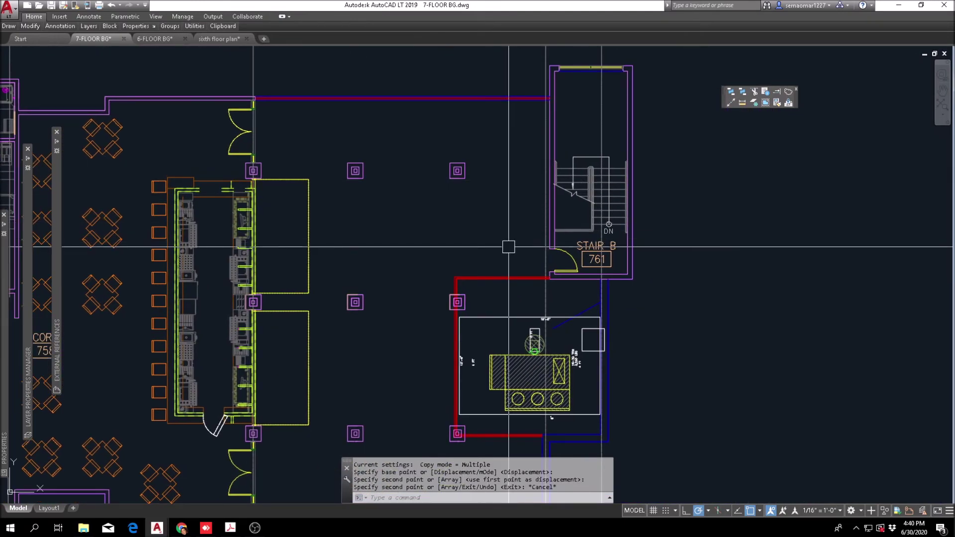
{"action": "scroll", "coordinate": [509, 246], "scroll_direction": "down", "scroll_amount": 2}
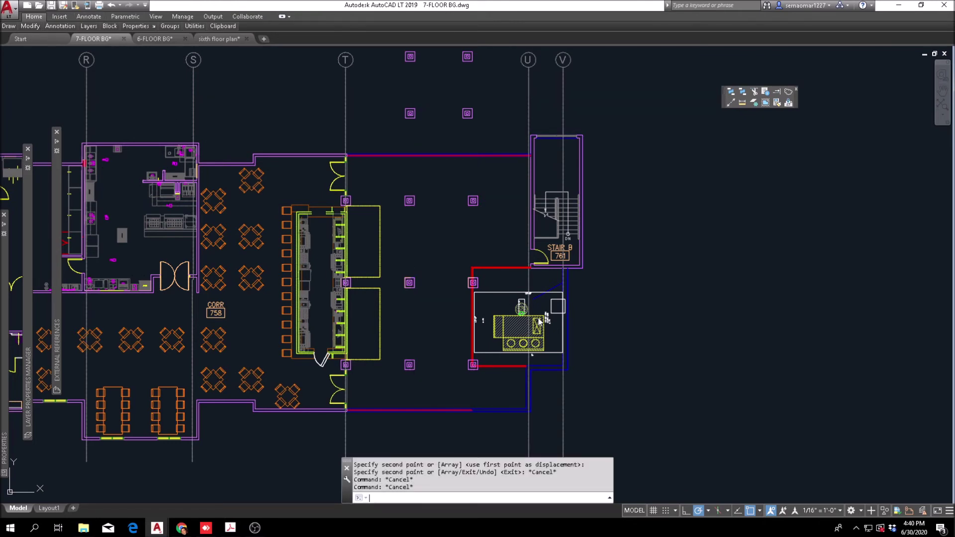
{"action": "key", "text": "ctrl+s"}
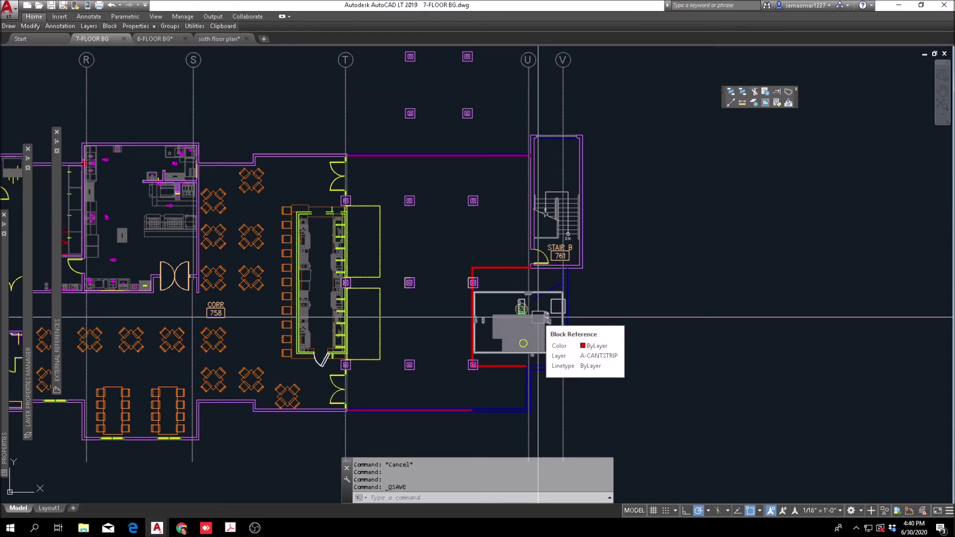
Erase the diagonal blue line between Stair B and the equipment enclosure.
{"action": "scroll", "coordinate": [526, 318], "scroll_direction": "down", "scroll_amount": 5}
{"action": "scroll", "coordinate": [513, 313], "scroll_direction": "up", "scroll_amount": 3}
{"action": "scroll", "coordinate": [513, 312], "scroll_direction": "up", "scroll_amount": 5}
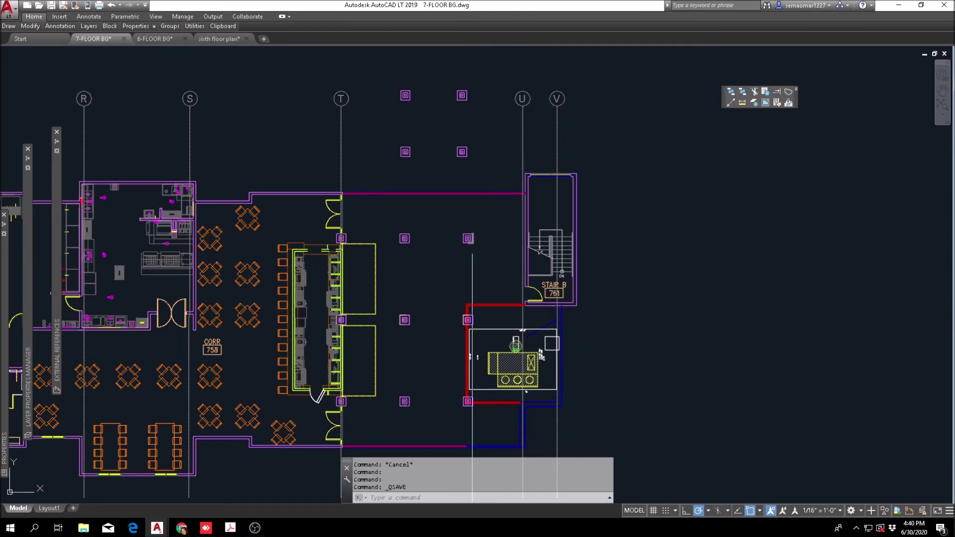
{"action": "middle_click_drag", "start_coordinate": [473, 323], "coordinate": [411, 277]}
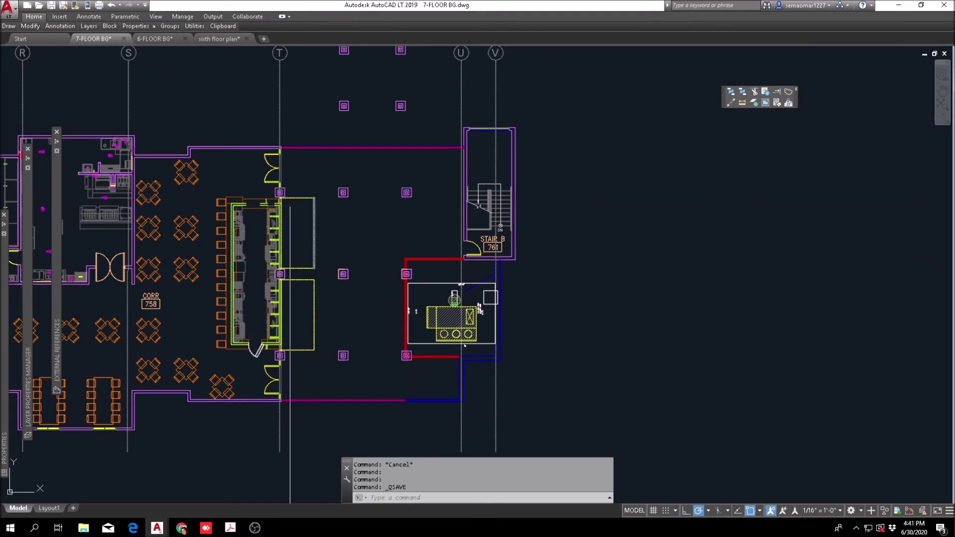
{"action": "scroll", "coordinate": [324, 170], "scroll_direction": "down", "scroll_amount": 6}
{"action": "scroll", "coordinate": [358, 247], "scroll_direction": "up", "scroll_amount": 8}
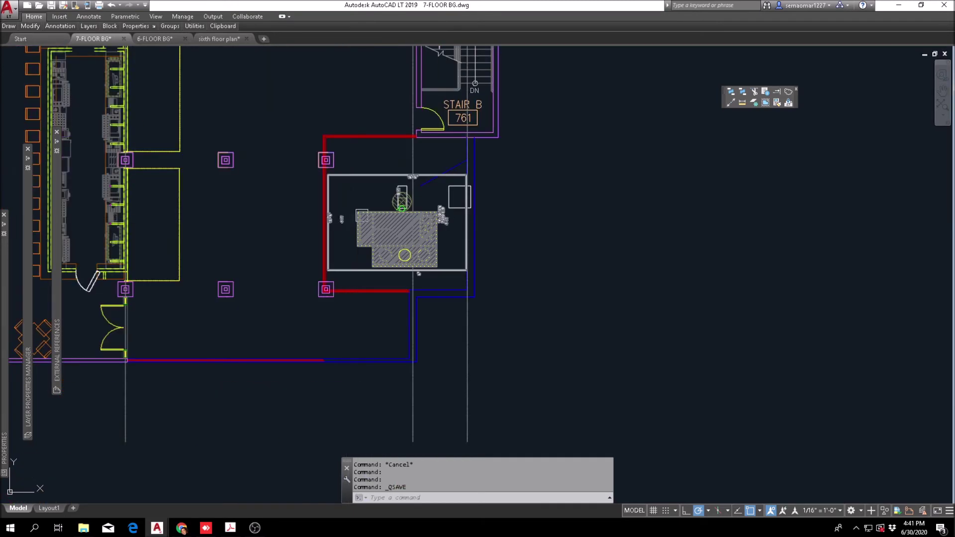
{"action": "mouse_move", "coordinate": [386, 145]}
{"action": "middle_mouse_down"}
{"action": "mouse_move", "coordinate": [378, 244]}
{"action": "mouse_move", "coordinate": [376, 236]}
{"action": "middle_mouse_up"}
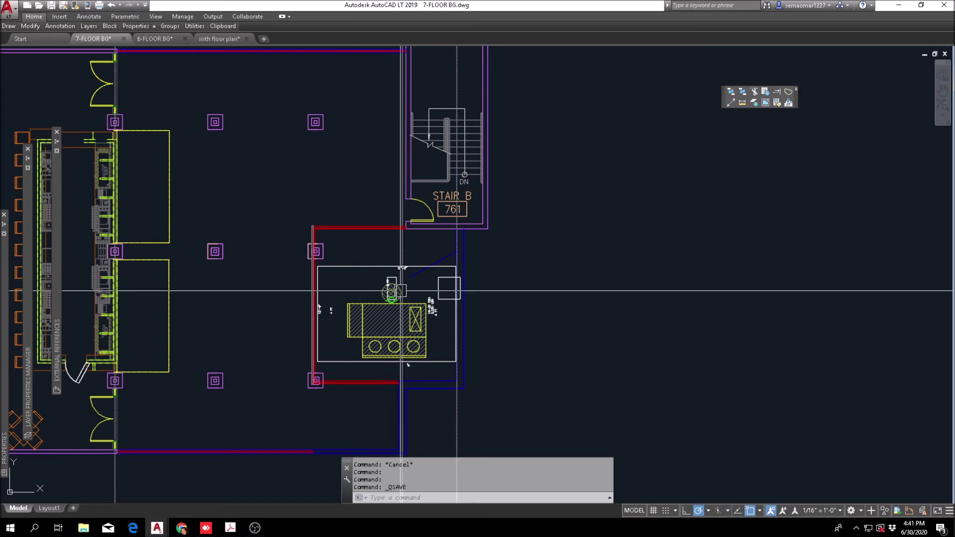
{"action": "key", "text": "Escape"}
{"action": "type", "text": "e"}
{"action": "key", "text": "Return"}
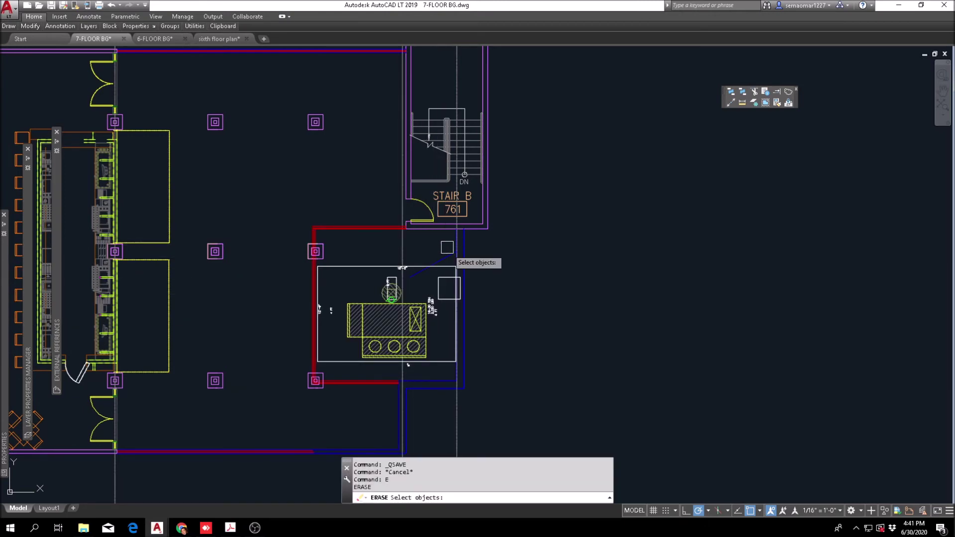
{"action": "key", "text": "Return"}
Examine the column layout of the floor plan below and compare it with the open room between grid lines T and U.
{"action": "scroll", "coordinate": [404, 237], "scroll_direction": "down", "scroll_amount": 6}
{"action": "scroll", "coordinate": [372, 261], "scroll_direction": "down", "scroll_amount": 3}
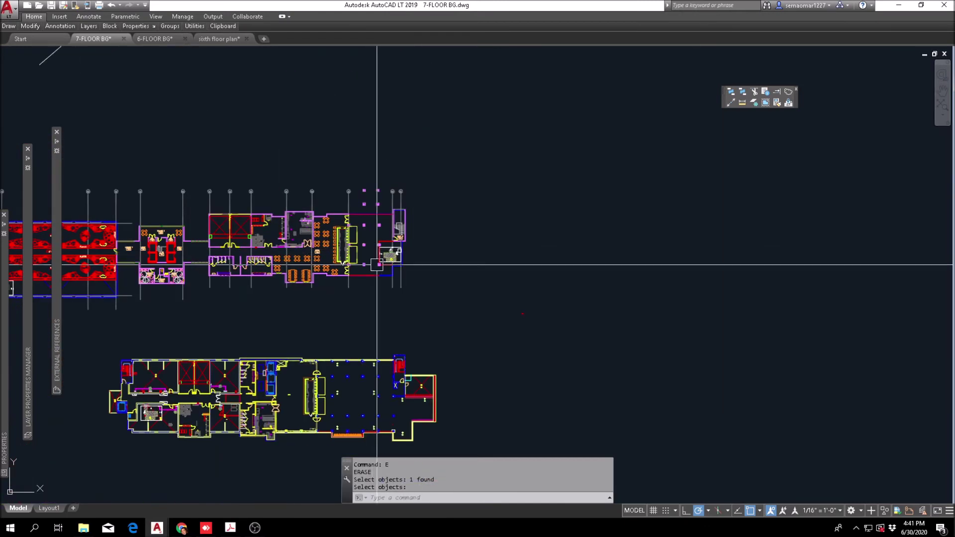
{"action": "scroll", "coordinate": [308, 425], "scroll_direction": "up", "scroll_amount": 7}
{"action": "middle_click_drag", "start_coordinate": [525, 331], "coordinate": [278, 374]}
{"action": "scroll", "coordinate": [317, 321], "scroll_direction": "down", "scroll_amount": 2}
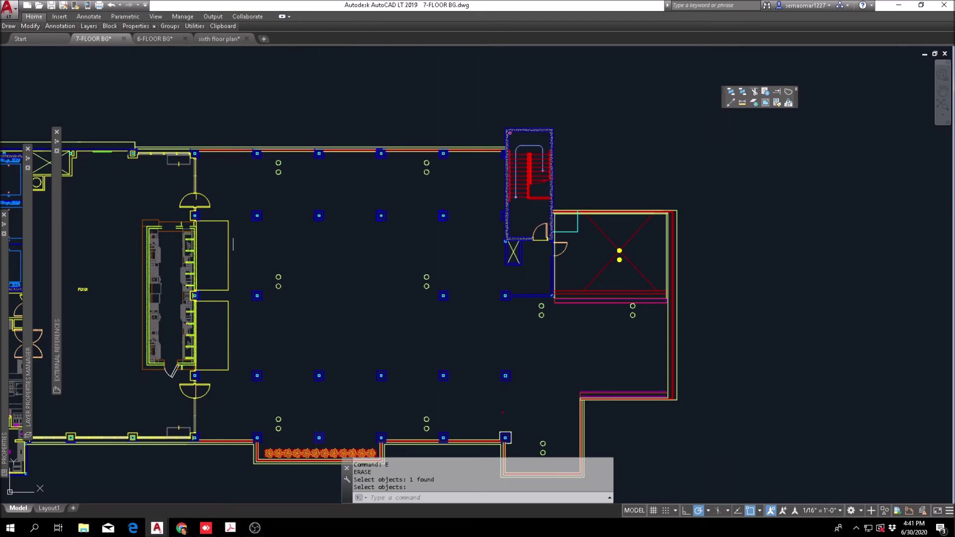
{"action": "scroll", "coordinate": [488, 262], "scroll_direction": "down", "scroll_amount": 5}
{"action": "scroll", "coordinate": [310, 379], "scroll_direction": "up", "scroll_amount": 5}
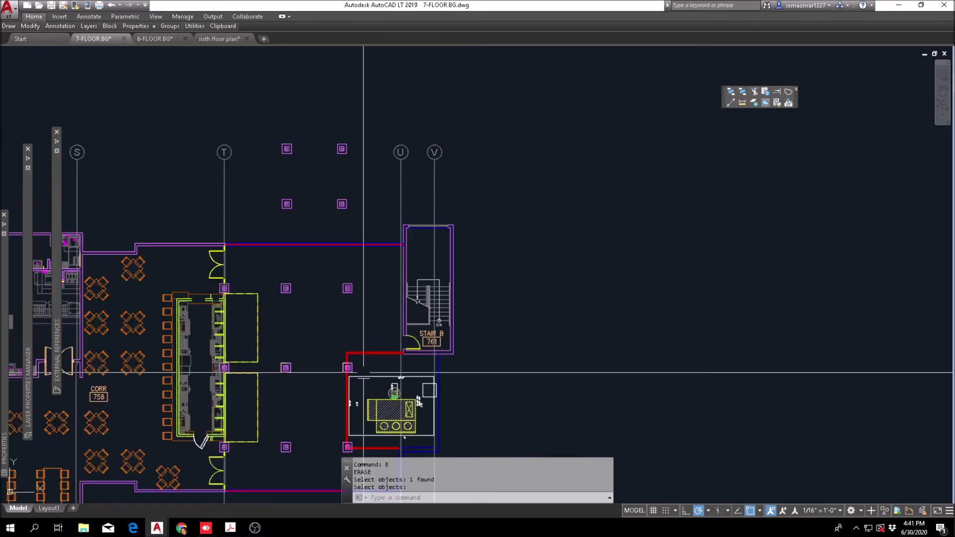
{"action": "scroll", "coordinate": [512, 68], "scroll_direction": "up", "scroll_amount": 2}
{"action": "middle_click_drag", "start_coordinate": [460, 126], "coordinate": [520, 54]}
{"action": "scroll", "coordinate": [520, 54], "scroll_direction": "down", "scroll_amount": 2}
{"action": "scroll", "coordinate": [363, 153], "scroll_direction": "down", "scroll_amount": 3}
{"action": "scroll", "coordinate": [351, 217], "scroll_direction": "up", "scroll_amount": 4}
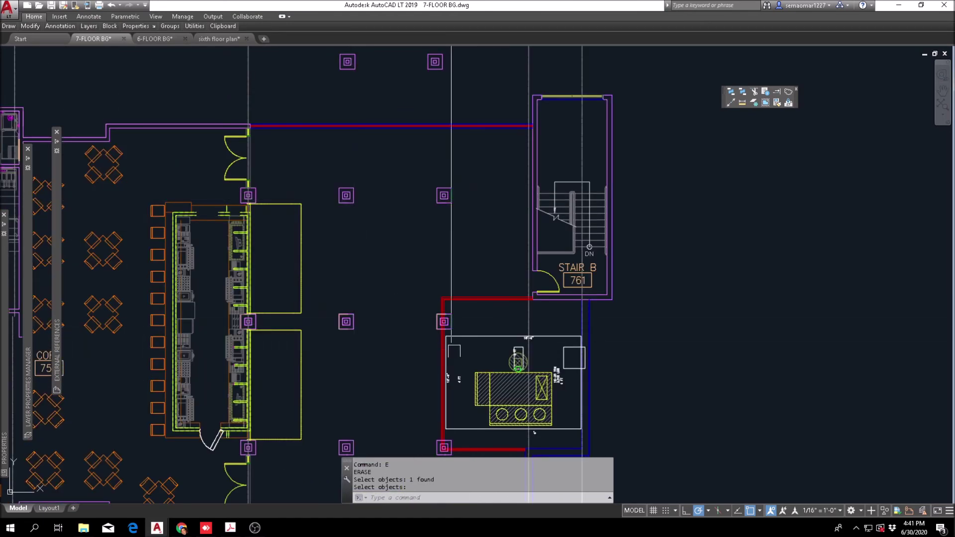
{"action": "scroll", "coordinate": [355, 259], "scroll_direction": "down", "scroll_amount": 2}
{"action": "scroll", "coordinate": [294, 248], "scroll_direction": "down", "scroll_amount": 2}
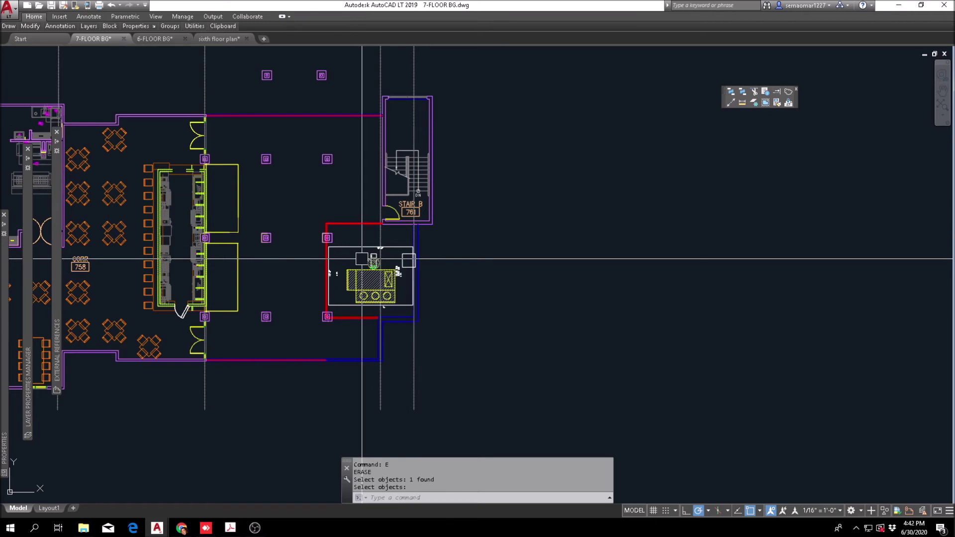
Move one spare column from above the building straight down onto the open room's north wall, near the first column row.
{"action": "key", "text": "Escape"}
{"action": "key", "text": "Escape"}
{"action": "type", "text": "m"}
{"action": "key", "text": "Return"}
{"action": "scroll", "coordinate": [259, 124], "scroll_direction": "up", "scroll_amount": 5}
{"action": "left_click", "coordinate": [244, 129]}
{"action": "left_click", "coordinate": [299, 69]}
{"action": "key", "text": "Return"}
{"action": "left_click", "coordinate": [276, 72]}
{"action": "scroll", "coordinate": [277, 169], "scroll_direction": "up", "scroll_amount": 2}
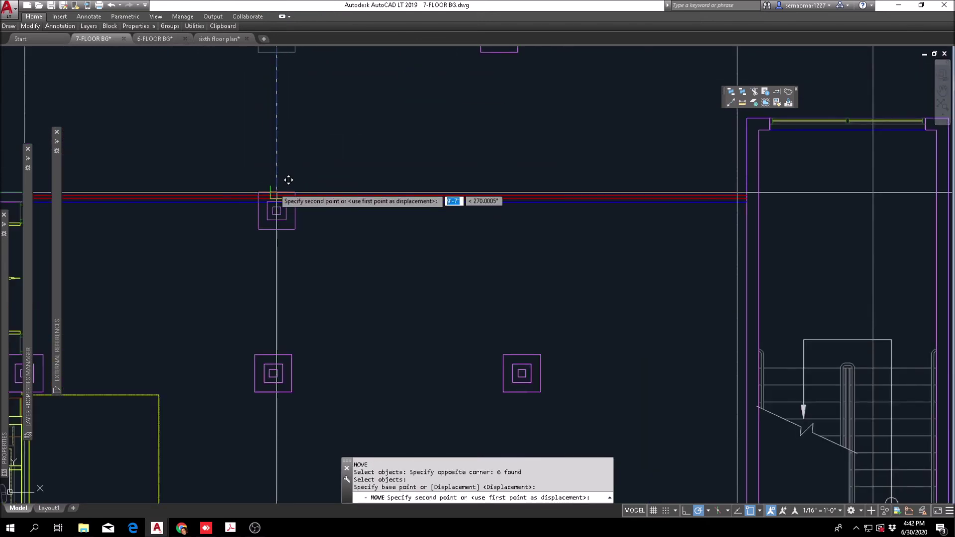
{"action": "key", "text": "Escape"}
{"action": "key", "text": "Escape"}
Trim the north wall lines that cross the inside of the newly placed column.
{"action": "scroll", "coordinate": [273, 212], "scroll_direction": "up", "scroll_amount": 4}
{"action": "type", "text": "tr"}
{"action": "key", "text": "Return"}
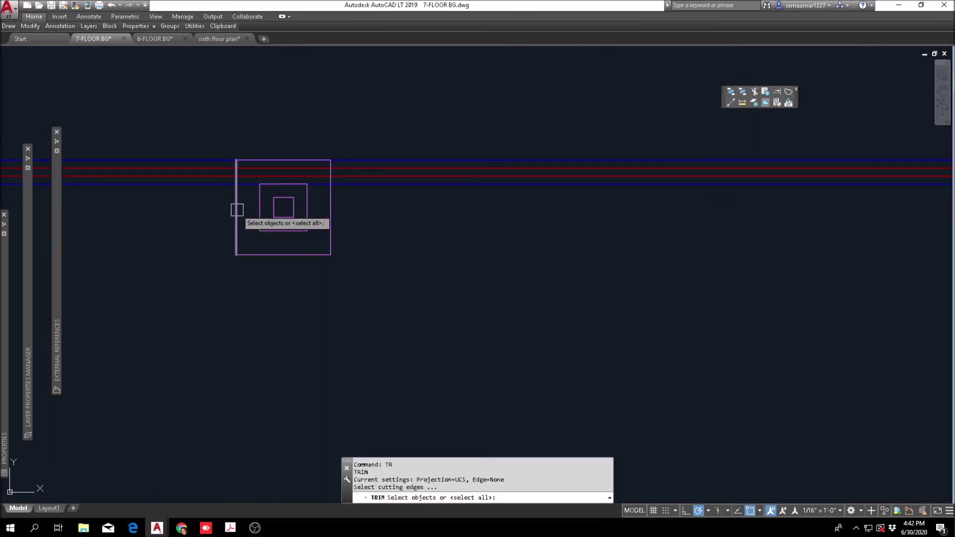
{"action": "scroll", "coordinate": [328, 189], "scroll_direction": "up", "scroll_amount": 1}
{"action": "key", "text": "Return"}
{"action": "left_click", "coordinate": [312, 156]}
{"action": "left_click", "coordinate": [311, 167]}
{"action": "left_click", "coordinate": [311, 181]}
{"action": "key", "text": "Escape"}
{"action": "scroll", "coordinate": [320, 180], "scroll_direction": "down", "scroll_amount": 6}
{"action": "key", "text": "Escape"}
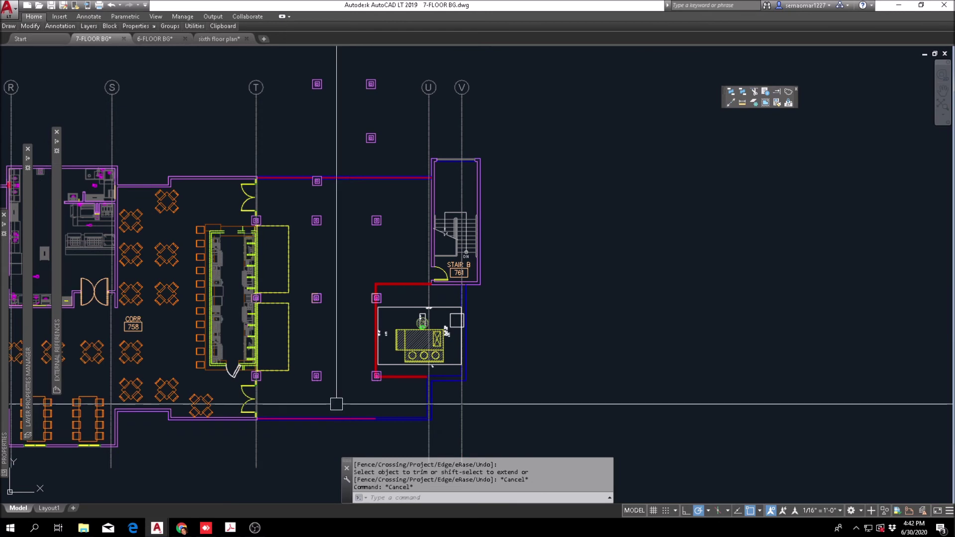
{"action": "left_click", "coordinate": [29, 26]}
{"action": "left_click", "coordinate": [37, 52]}
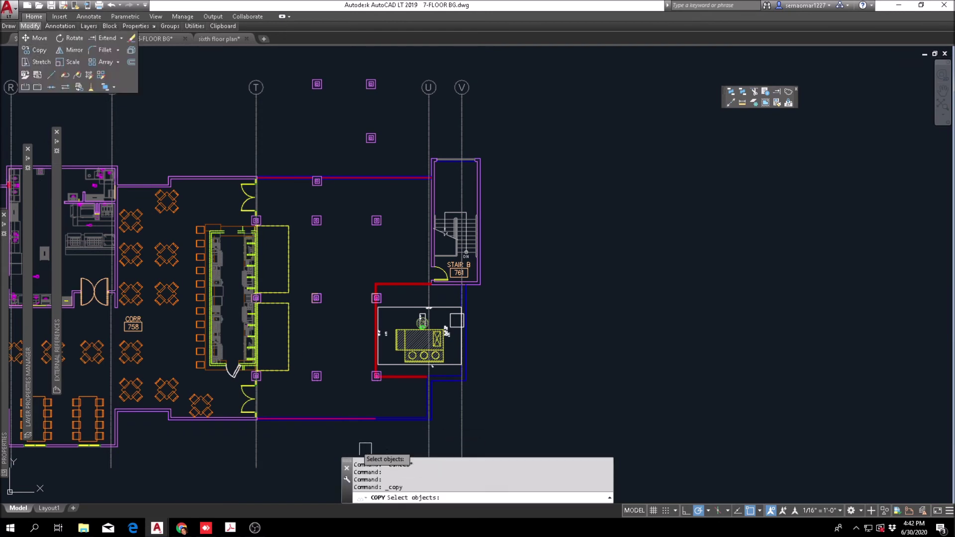
{"action": "scroll", "coordinate": [313, 386], "scroll_direction": "up", "scroll_amount": 2}
{"action": "left_click", "coordinate": [313, 386]}
{"action": "left_click", "coordinate": [386, 264]}
{"action": "scroll", "coordinate": [331, 348], "scroll_direction": "up", "scroll_amount": 3}
{"action": "key", "text": "Return"}
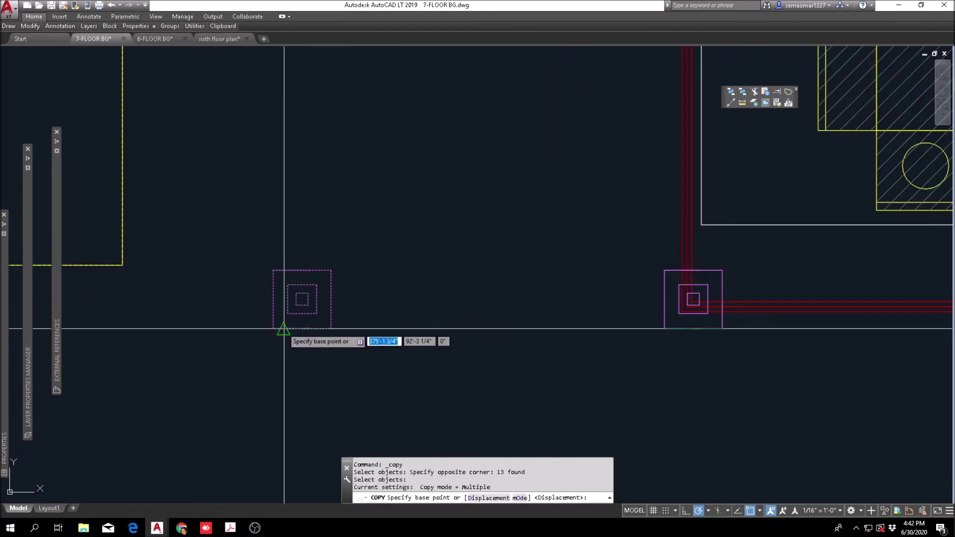
{"action": "left_click", "coordinate": [283, 329]}
{"action": "scroll", "coordinate": [282, 329], "scroll_direction": "down", "scroll_amount": 4}
{"action": "key", "text": "Escape"}
{"action": "key", "text": "Escape"}
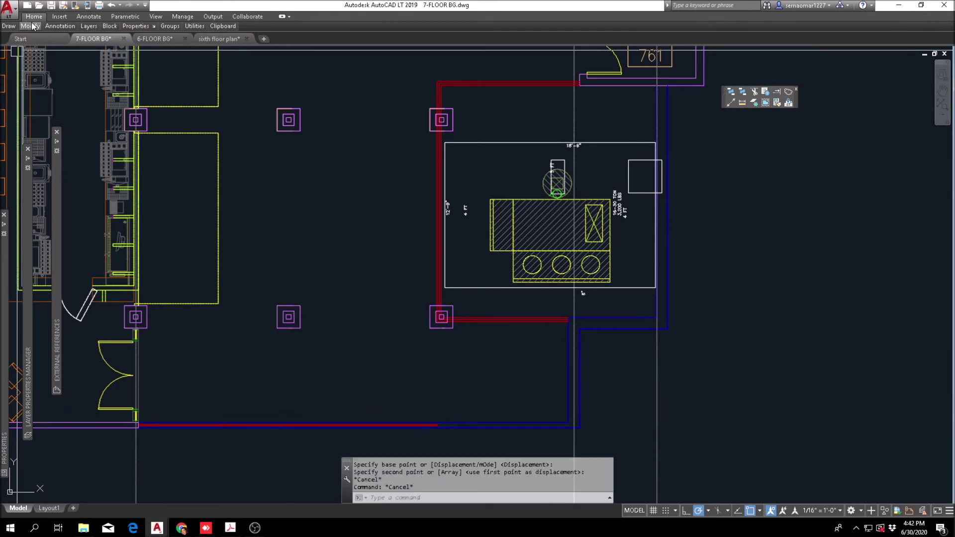
Copy the southernmost column of the first row straight down onto the open room's south wall.
{"action": "left_click", "coordinate": [30, 28]}
{"action": "left_click", "coordinate": [38, 59]}
{"action": "left_click", "coordinate": [243, 345]}
{"action": "left_click", "coordinate": [334, 258]}
{"action": "scroll", "coordinate": [290, 318], "scroll_direction": "up", "scroll_amount": 4}
{"action": "key", "text": "Return"}
{"action": "left_click", "coordinate": [257, 343]}
{"action": "scroll", "coordinate": [256, 287], "scroll_direction": "down", "scroll_amount": 6}
{"action": "scroll", "coordinate": [273, 390], "scroll_direction": "up", "scroll_amount": 2}
{"action": "scroll", "coordinate": [240, 336], "scroll_direction": "up", "scroll_amount": 2}
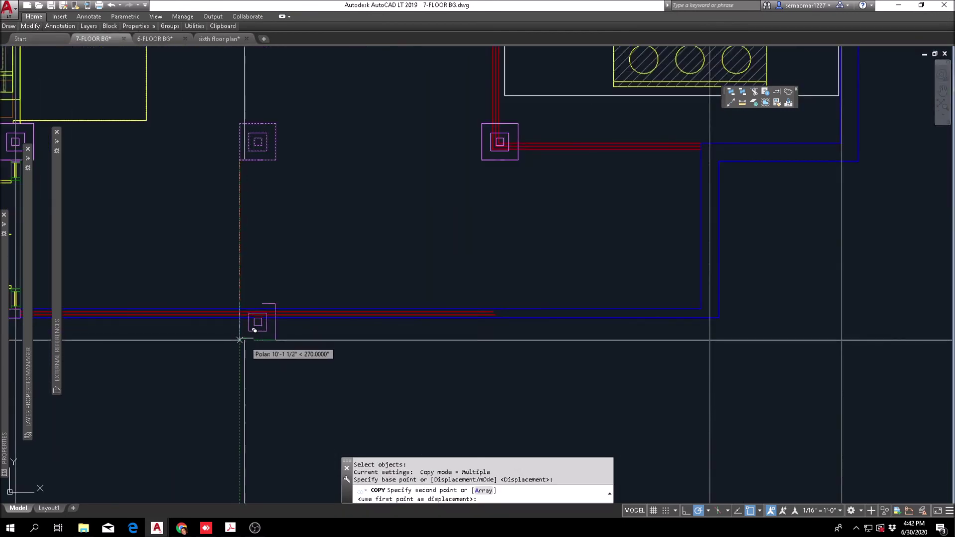
{"action": "key", "text": "Escape"}
Trim the south wall lines that cross the inside of the copied column.
{"action": "scroll", "coordinate": [245, 303], "scroll_direction": "up", "scroll_amount": 5}
{"action": "type", "text": "tr"}
{"action": "key", "text": "Return"}
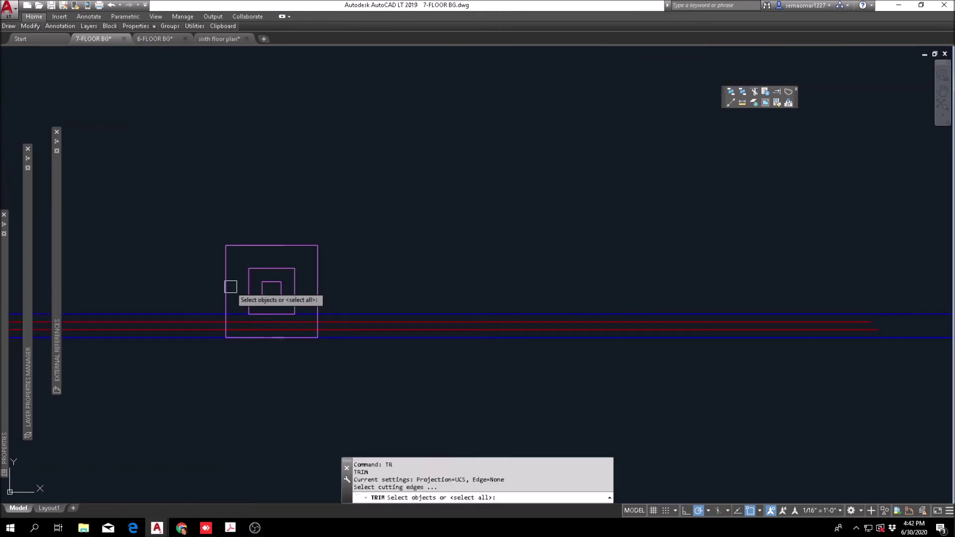
{"action": "scroll", "coordinate": [308, 323], "scroll_direction": "up", "scroll_amount": 4}
{"action": "key", "text": "Return"}
{"action": "left_click", "coordinate": [317, 307]}
{"action": "key", "text": "Escape"}
{"action": "scroll", "coordinate": [326, 279], "scroll_direction": "down", "scroll_amount": 8}
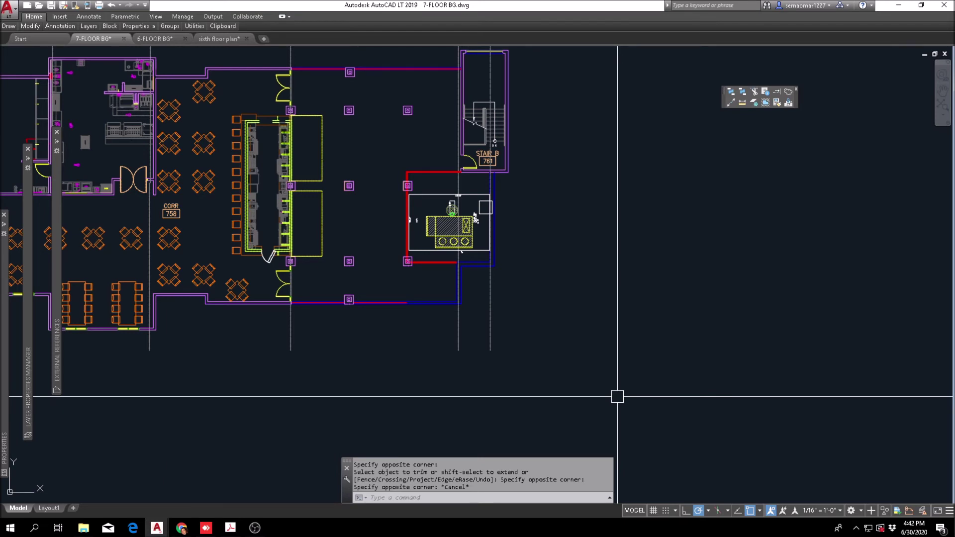
{"action": "mouse_move", "coordinate": [30, 26]}
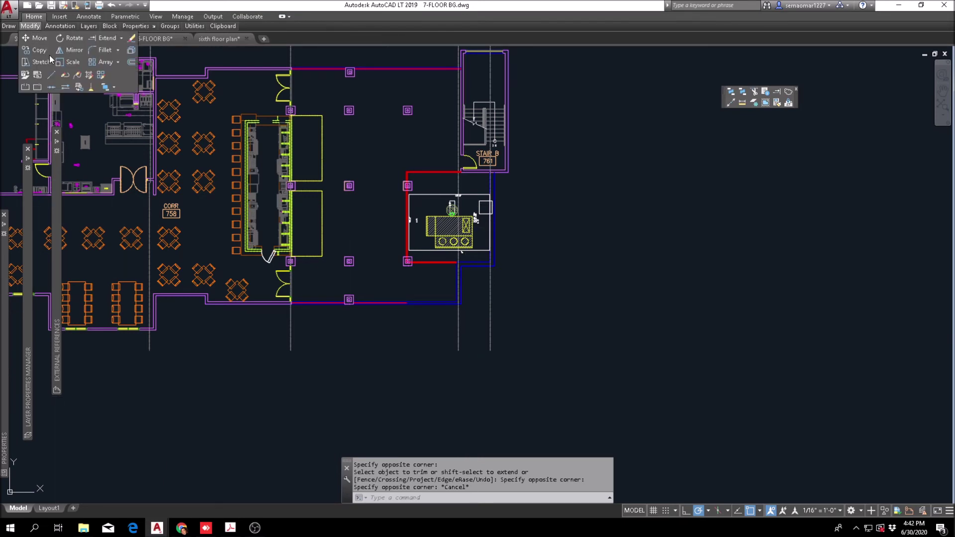
{"action": "scroll", "coordinate": [330, 304], "scroll_direction": "up", "scroll_amount": 4}
{"action": "left_click", "coordinate": [383, 285]}
{"action": "scroll", "coordinate": [352, 318], "scroll_direction": "down", "scroll_amount": 5}
{"action": "scroll", "coordinate": [344, 223], "scroll_direction": "up", "scroll_amount": 2}
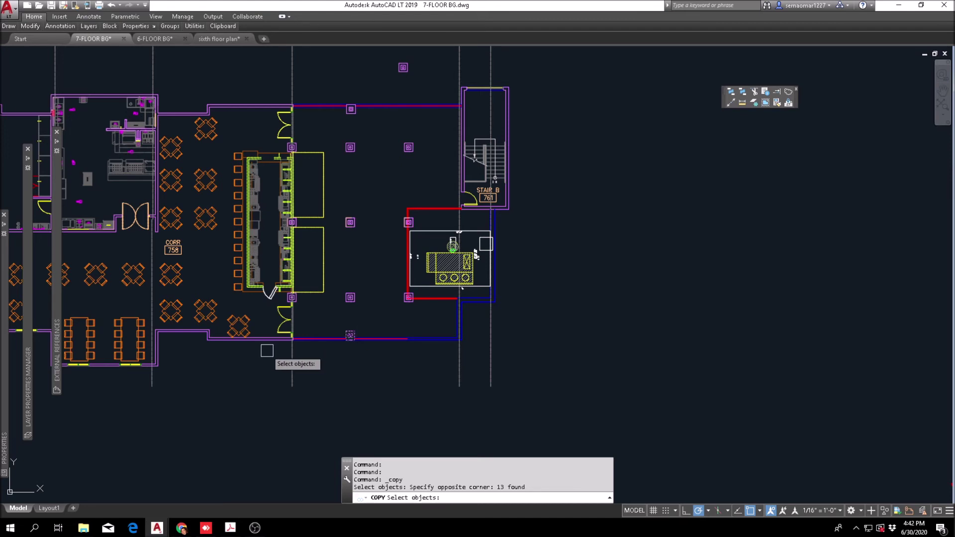
{"action": "scroll", "coordinate": [267, 350], "scroll_direction": "up", "scroll_amount": 5}
{"action": "key", "text": "Return"}
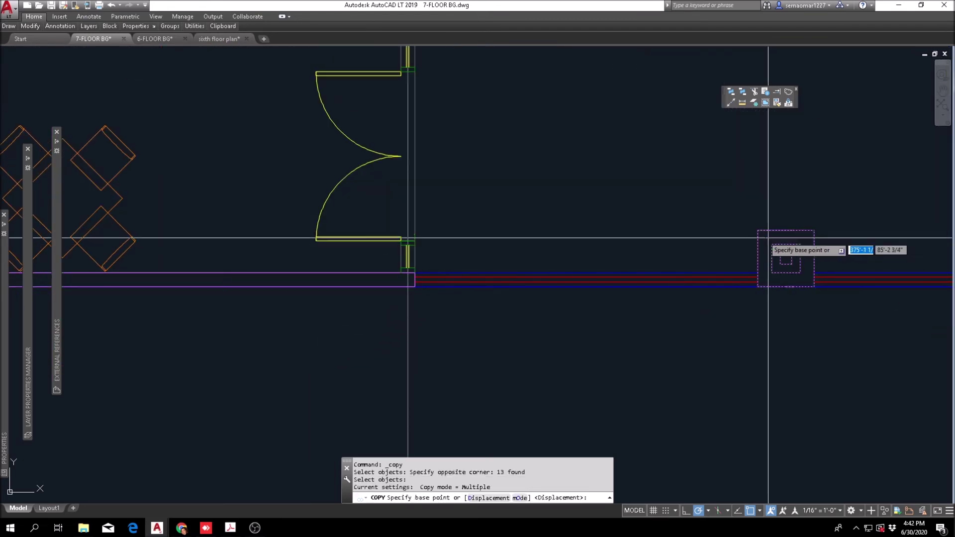
{"action": "left_click", "coordinate": [785, 258]}
{"action": "scroll", "coordinate": [400, 234], "scroll_direction": "down", "scroll_amount": 4}
{"action": "right_click", "coordinate": [366, 160], "text": "shift"}
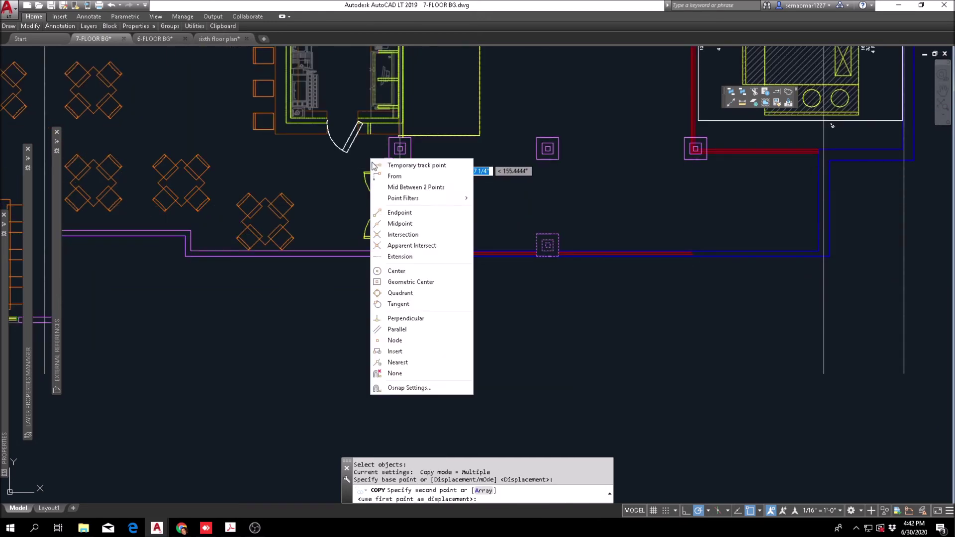
{"action": "left_click", "coordinate": [397, 185]}
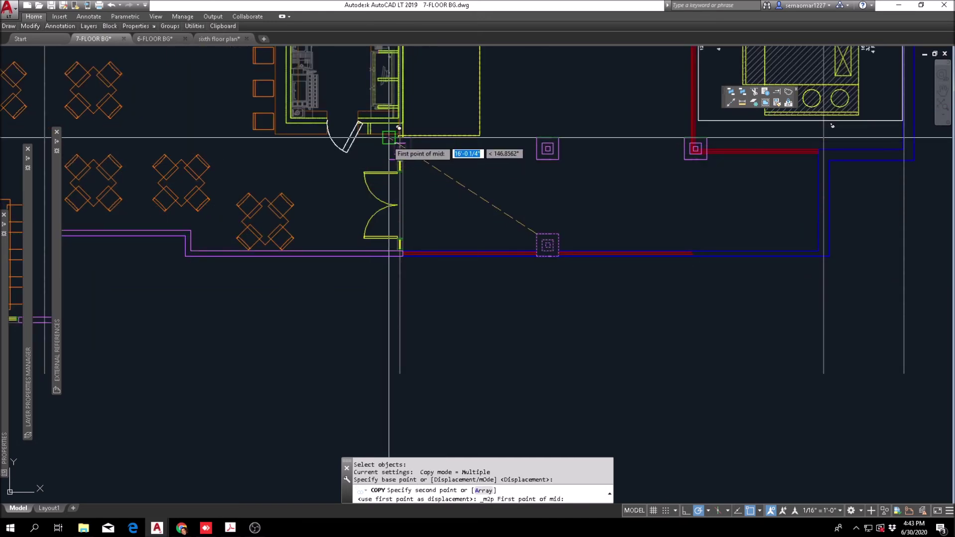
{"action": "scroll", "coordinate": [385, 145], "scroll_direction": "up", "scroll_amount": 3}
{"action": "right_click", "coordinate": [360, 145], "text": "shift"}
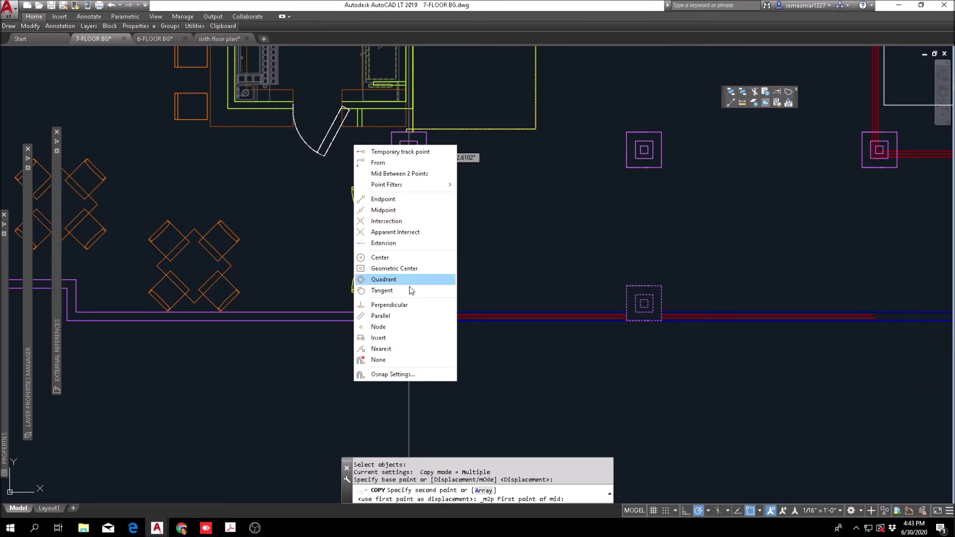
{"action": "left_click", "coordinate": [393, 304]}
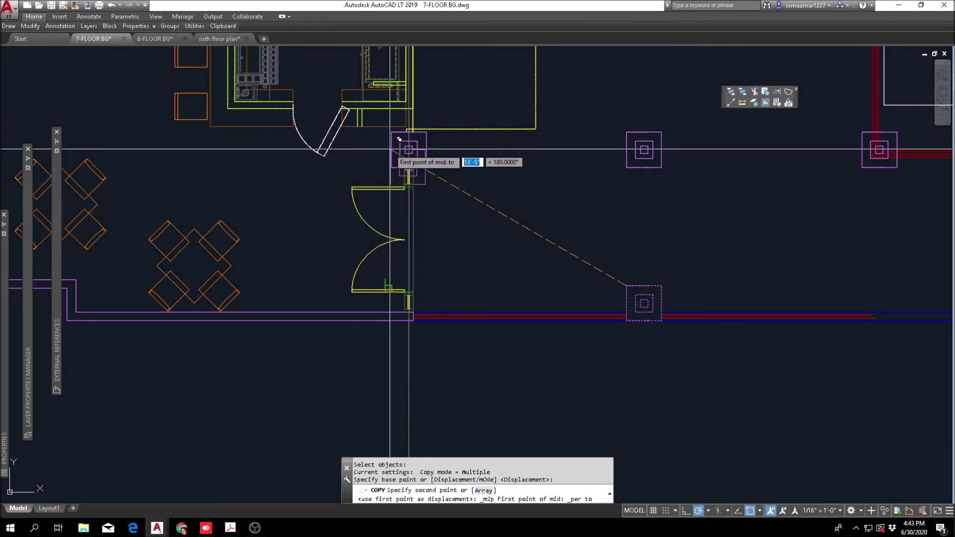
{"action": "key", "text": "Escape"}
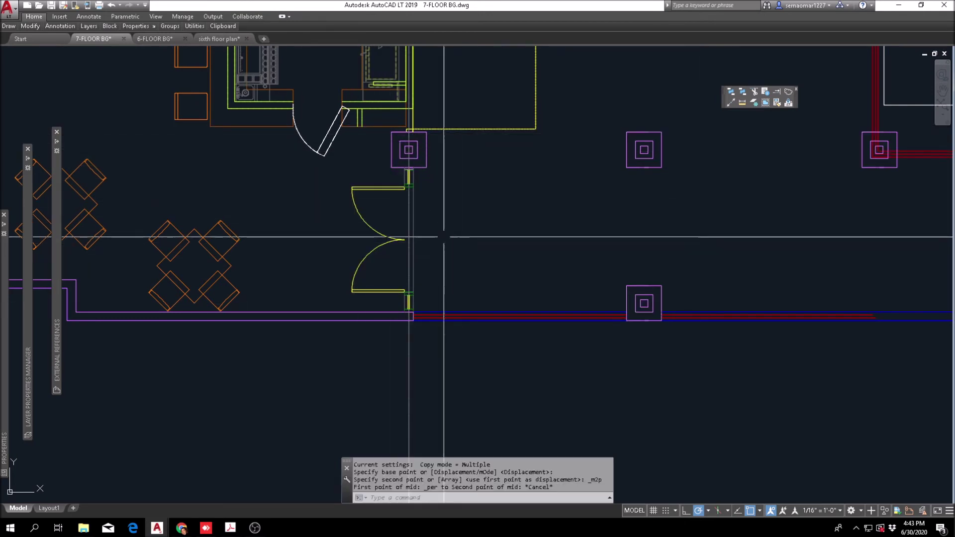
{"action": "type", "text": "u"}
{"action": "key", "text": "Return"}
Copy the south wall column west to the wall corner below the double door, spaced to match the column row above.
{"action": "left_click", "coordinate": [30, 26]}
{"action": "left_click", "coordinate": [20, 44]}
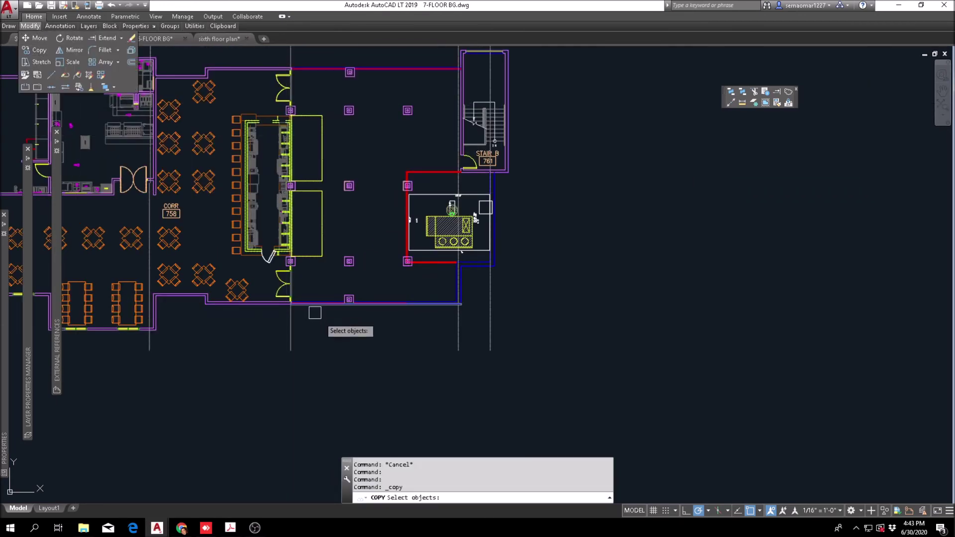
{"action": "scroll", "coordinate": [331, 295], "scroll_direction": "up", "scroll_amount": 6}
{"action": "middle_click_drag", "start_coordinate": [331, 295], "coordinate": [375, 409]}
{"action": "left_click", "coordinate": [404, 409]}
{"action": "left_click", "coordinate": [502, 246]}
{"action": "key", "text": "Return"}
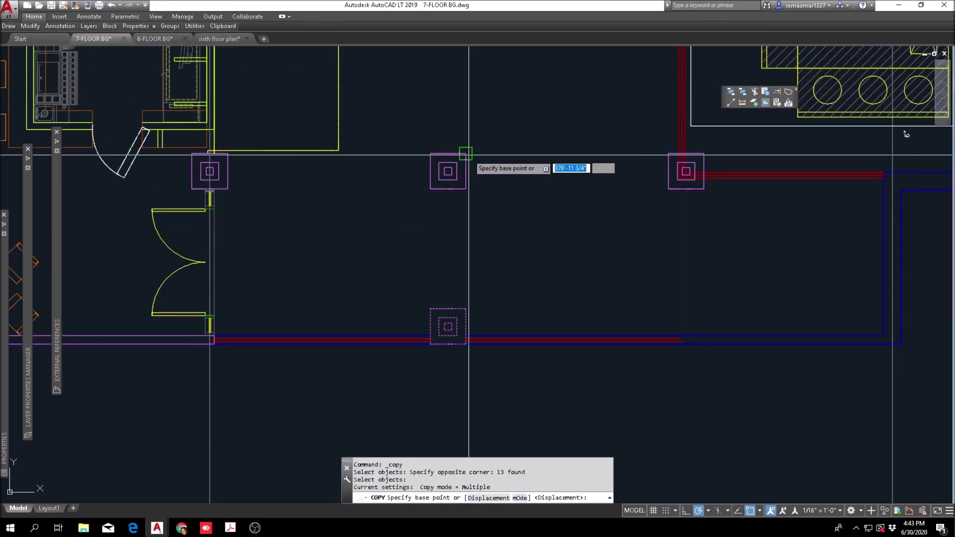
{"action": "left_click", "coordinate": [466, 154]}
{"action": "scroll", "coordinate": [187, 145], "scroll_direction": "up", "scroll_amount": 2}
{"action": "left_click", "coordinate": [288, 166]}
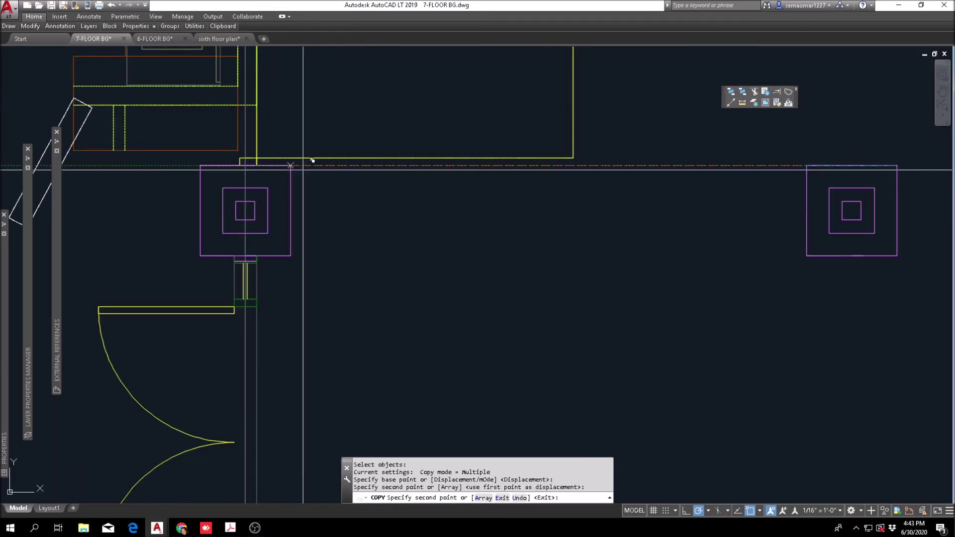
{"action": "scroll", "coordinate": [310, 175], "scroll_direction": "down", "scroll_amount": 3}
{"action": "key", "text": "Escape"}
{"action": "scroll", "coordinate": [280, 270], "scroll_direction": "up", "scroll_amount": 3}
{"action": "key", "text": "Escape"}
{"action": "middle_click_drag", "start_coordinate": [401, 264], "coordinate": [395, 287]}
{"action": "scroll", "coordinate": [317, 314], "scroll_direction": "up", "scroll_amount": 2}
{"action": "key", "text": "Escape"}
{"action": "scroll", "coordinate": [306, 338], "scroll_direction": "up", "scroll_amount": 4}
{"action": "key", "text": "Escape"}
{"action": "key", "text": "Escape"}
{"action": "scroll", "coordinate": [294, 279], "scroll_direction": "down", "scroll_amount": 6}
Move the southwest double door with its jamb lines vertically to the midpoint between the two columns on the open room's west wall.
{"action": "type", "text": "m"}
{"action": "key", "text": "Return"}
{"action": "left_click", "coordinate": [288, 106]}
{"action": "left_click", "coordinate": [240, 290]}
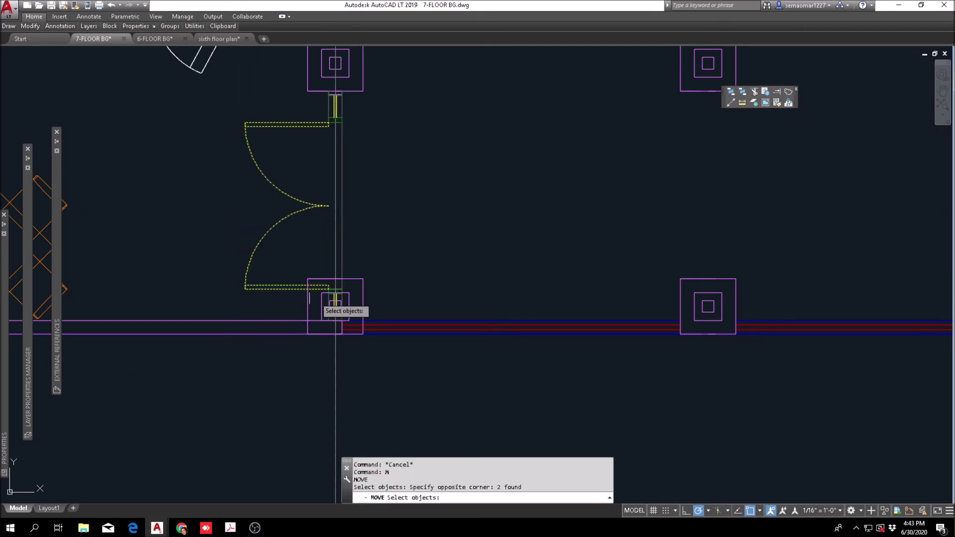
{"action": "scroll", "coordinate": [318, 292], "scroll_direction": "up", "scroll_amount": 5}
{"action": "scroll", "coordinate": [354, 314], "scroll_direction": "up", "scroll_amount": 4}
{"action": "left_click", "coordinate": [380, 314]}
{"action": "left_click", "coordinate": [473, 252]}
{"action": "scroll", "coordinate": [555, 130], "scroll_direction": "down", "scroll_amount": 5}
{"action": "middle_click_drag", "start_coordinate": [555, 130], "coordinate": [473, 341]}
{"action": "scroll", "coordinate": [390, 215], "scroll_direction": "up", "scroll_amount": 5}
{"action": "left_click", "coordinate": [366, 196]}
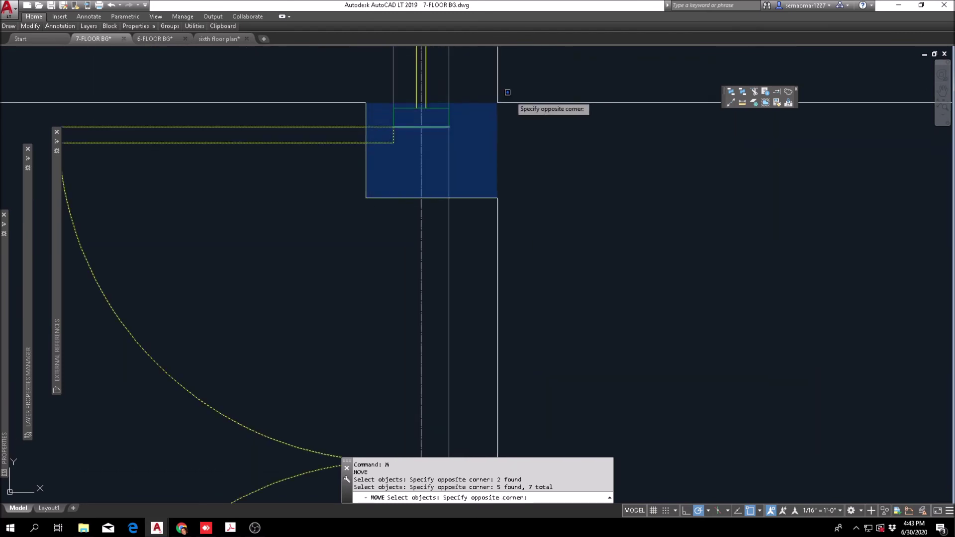
{"action": "left_click", "coordinate": [496, 102]}
{"action": "scroll", "coordinate": [459, 157], "scroll_direction": "down", "scroll_amount": 5}
{"action": "scroll", "coordinate": [459, 157], "scroll_direction": "down", "scroll_amount": 1}
{"action": "scroll", "coordinate": [439, 240], "scroll_direction": "up", "scroll_amount": 1}
{"action": "key", "text": "Return"}
{"action": "left_click", "coordinate": [448, 228]}
{"action": "scroll", "coordinate": [441, 245], "scroll_direction": "down", "scroll_amount": 2}
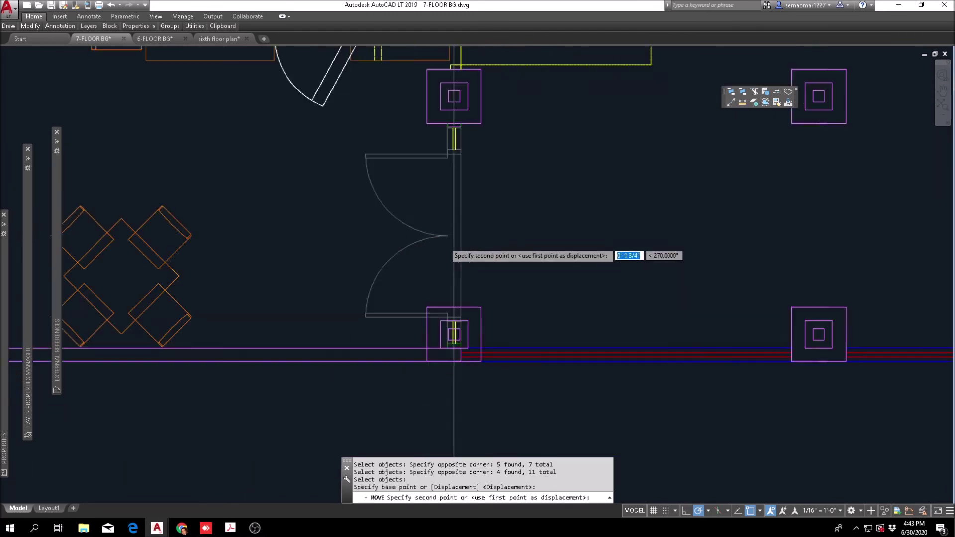
{"action": "right_click", "coordinate": [435, 191], "text": "shift"}
{"action": "left_click", "coordinate": [458, 219]}
{"action": "scroll", "coordinate": [452, 185], "scroll_direction": "up", "scroll_amount": 4}
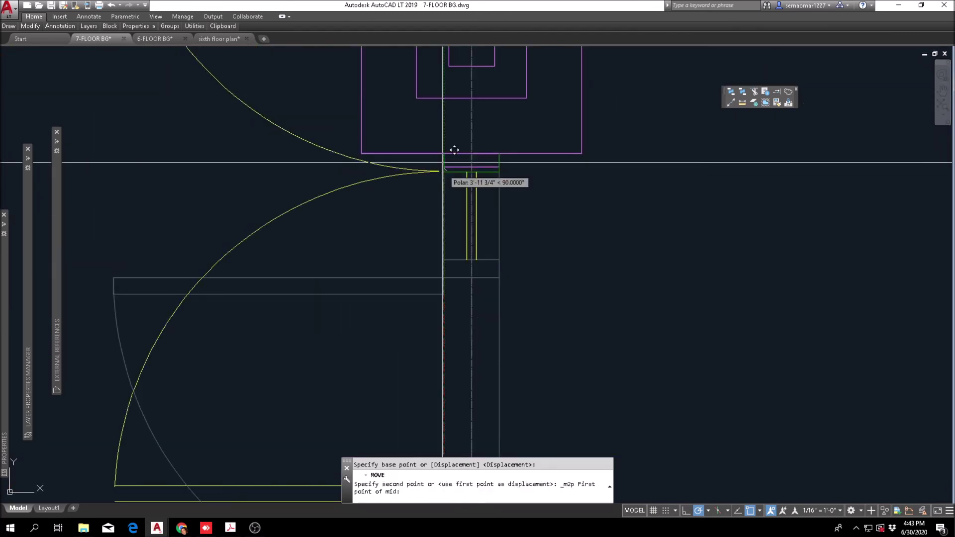
{"action": "left_click", "coordinate": [446, 150]}
{"action": "scroll", "coordinate": [447, 150], "scroll_direction": "down", "scroll_amount": 4}
{"action": "middle_click_drag", "start_coordinate": [446, 283], "coordinate": [441, 124]}
{"action": "scroll", "coordinate": [451, 288], "scroll_direction": "up", "scroll_amount": 4}
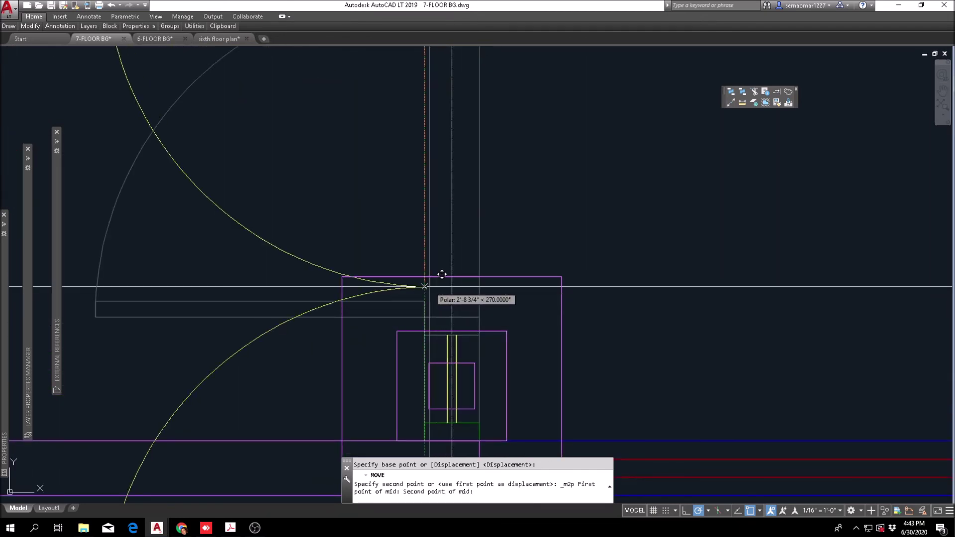
{"action": "left_click", "coordinate": [424, 276]}
{"action": "scroll", "coordinate": [441, 264], "scroll_direction": "up", "scroll_amount": 5}
{"action": "key", "text": "Escape"}
{"action": "key", "text": "Escape"}
Erase the short purple wall line left between the upper column and the relocated door's jamb.
{"action": "type", "text": "e"}
{"action": "key", "text": "Return"}
{"action": "scroll", "coordinate": [378, 209], "scroll_direction": "up", "scroll_amount": 2}
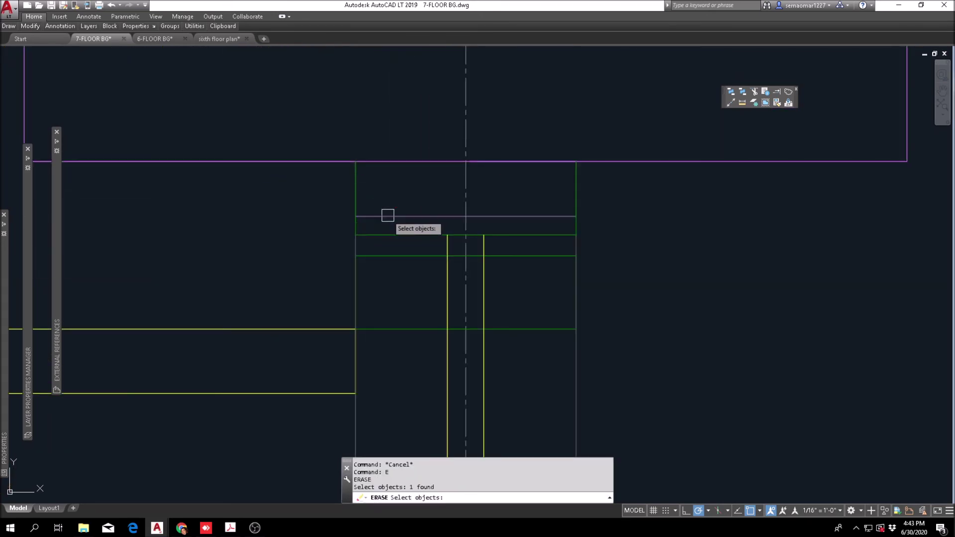
{"action": "left_click", "coordinate": [394, 209]}
{"action": "scroll", "coordinate": [395, 208], "scroll_direction": "down", "scroll_amount": 3}
{"action": "scroll", "coordinate": [398, 210], "scroll_direction": "up", "scroll_amount": 1}
{"action": "key", "text": "Escape"}
{"action": "key", "text": "Escape"}
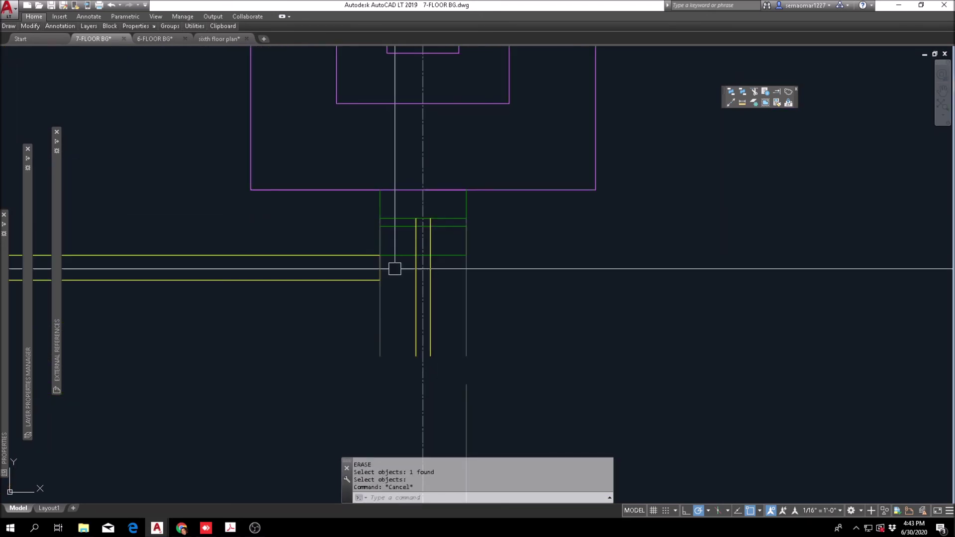
Erase the two leftover glazing lines and the duplicate green cross line at the door's upper jamb.
{"action": "type", "text": "e"}
{"action": "key", "text": "Return"}
{"action": "scroll", "coordinate": [405, 247], "scroll_direction": "up", "scroll_amount": 4}
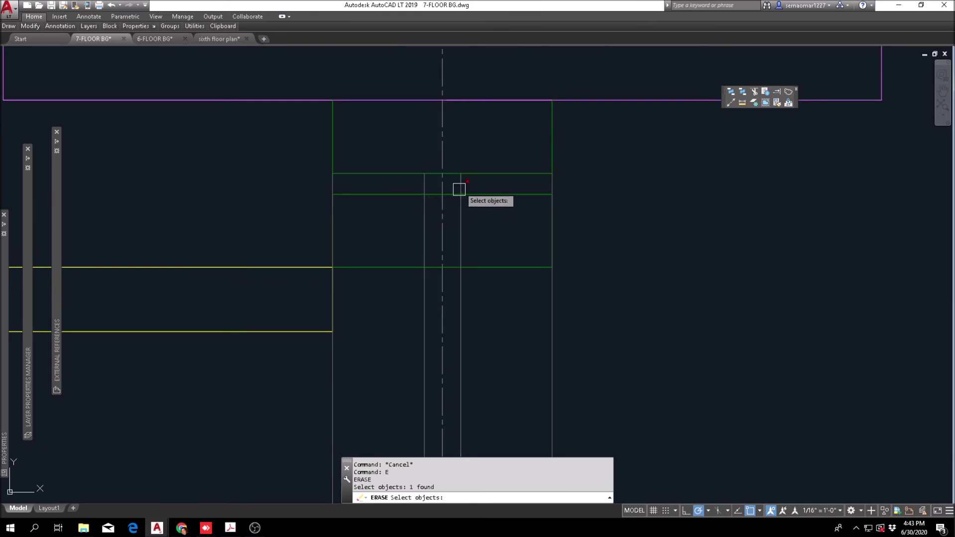
{"action": "key", "text": "Return"}
{"action": "key", "text": "Escape"}
{"action": "key", "text": "Escape"}
{"action": "type", "text": "e"}
{"action": "key", "text": "Return"}
{"action": "left_click", "coordinate": [376, 198]}
{"action": "key", "text": "Return"}
{"action": "key", "text": "Escape"}
{"action": "key", "text": "Escape"}
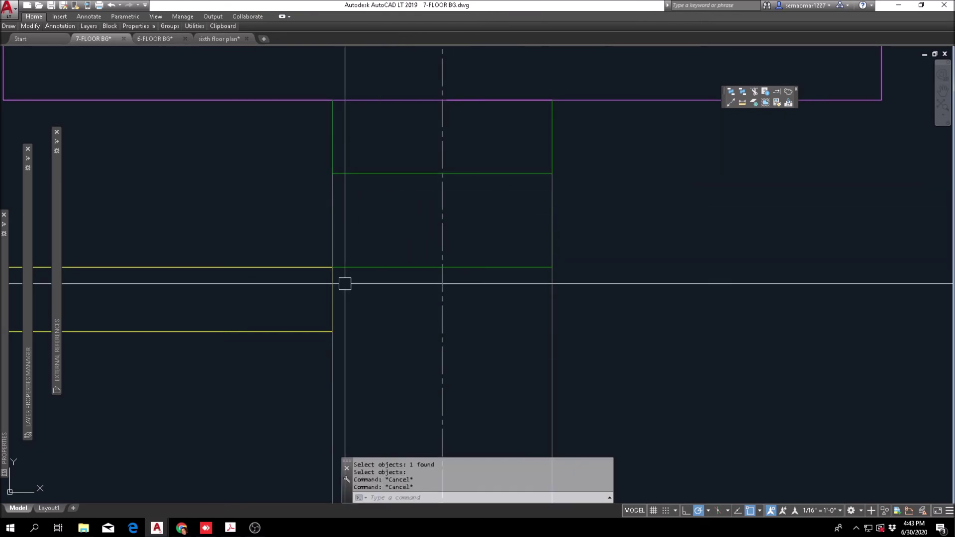
Trim the wall line on the door-leaf side below the upper jamb so it no longer crosses the door opening.
{"action": "type", "text": "tr"}
{"action": "key", "text": "Return"}
{"action": "left_click", "coordinate": [380, 241]}
{"action": "left_click", "coordinate": [356, 330]}
{"action": "key", "text": "Return"}
{"action": "left_click", "coordinate": [362, 383]}
{"action": "left_click", "coordinate": [312, 407]}
{"action": "key", "text": "Escape"}
{"action": "type", "text": "e"}
{"action": "key", "text": "Return"}
{"action": "left_click", "coordinate": [400, 162]}
{"action": "left_click", "coordinate": [394, 180]}
{"action": "key", "text": "Escape"}
{"action": "key", "text": "Escape"}
{"action": "key", "text": "Escape"}
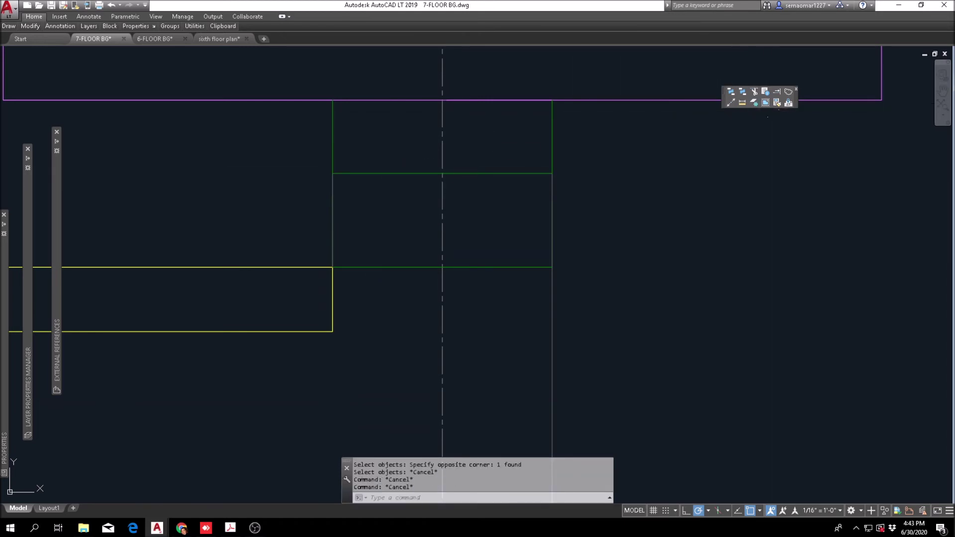
Match the short green side lines between the upper column and the door jamb to the purple column outline's properties.
{"action": "left_click", "coordinate": [778, 104]}
{"action": "left_click", "coordinate": [545, 141]}
{"action": "left_click", "coordinate": [542, 110]}
{"action": "key", "text": "Escape"}
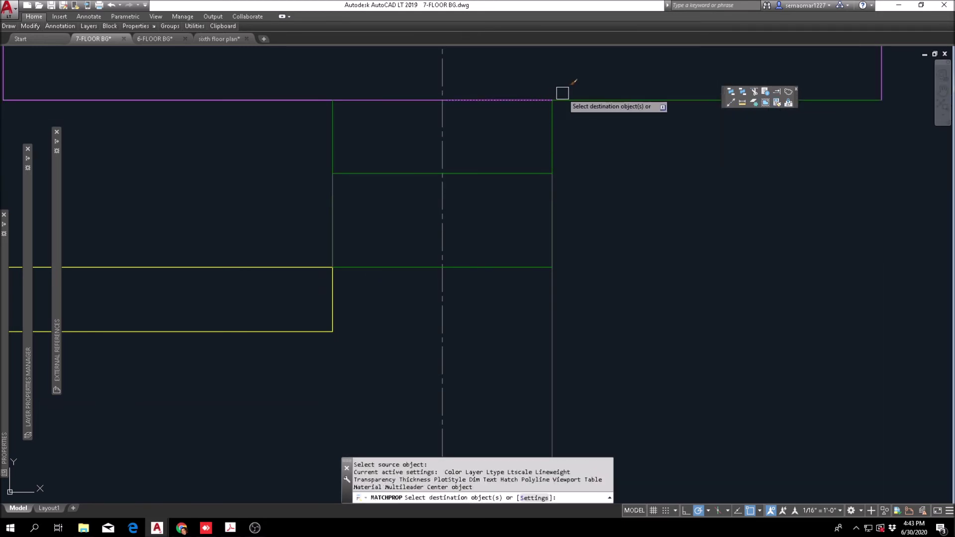
{"action": "left_click", "coordinate": [562, 93]}
{"action": "left_click", "coordinate": [537, 110]}
{"action": "left_click", "coordinate": [396, 124]}
{"action": "left_click", "coordinate": [294, 141]}
{"action": "key", "text": "Escape"}
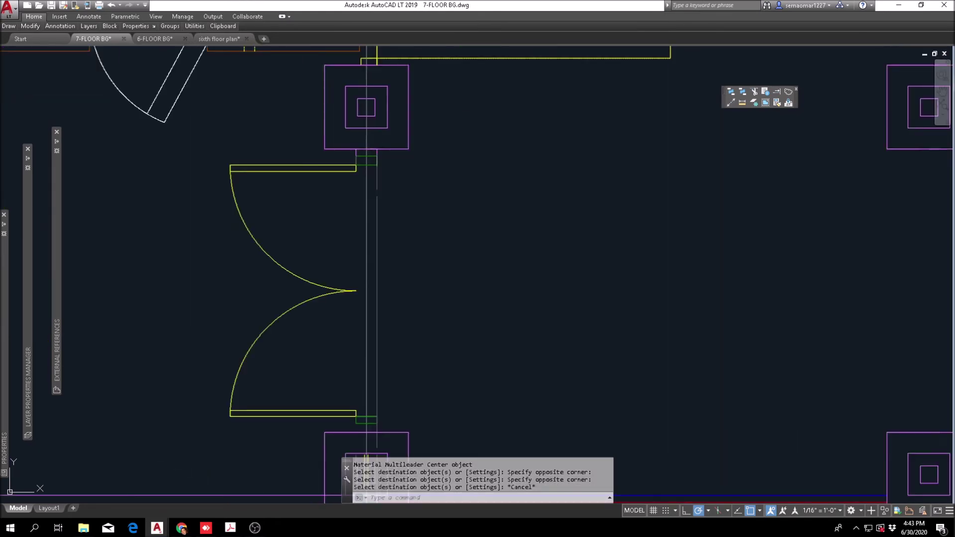
{"action": "key", "text": "Escape"}
Close the gap in the east wall line along the door opening and trim it at the lower column's top edge.
{"action": "scroll", "coordinate": [376, 193], "scroll_direction": "up", "scroll_amount": 2}
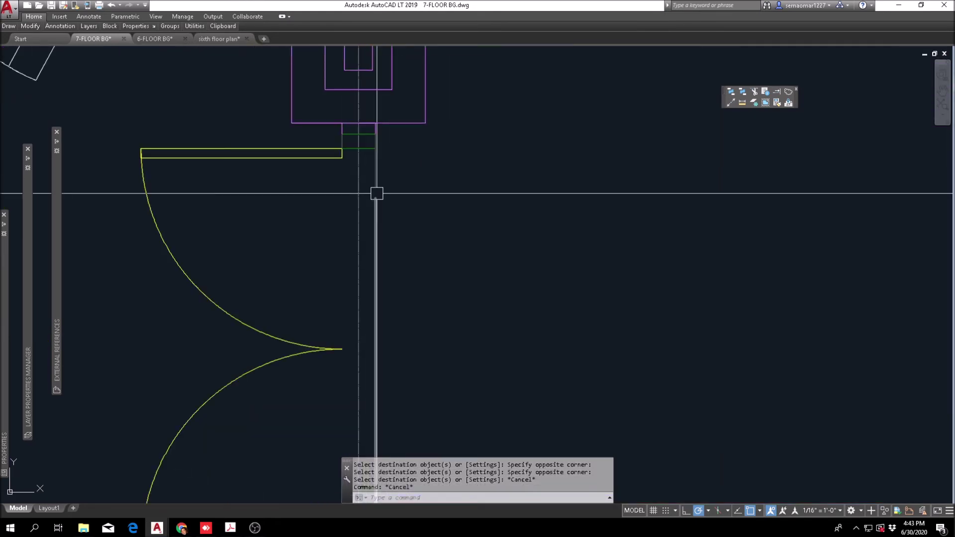
{"action": "left_click", "coordinate": [375, 188]}
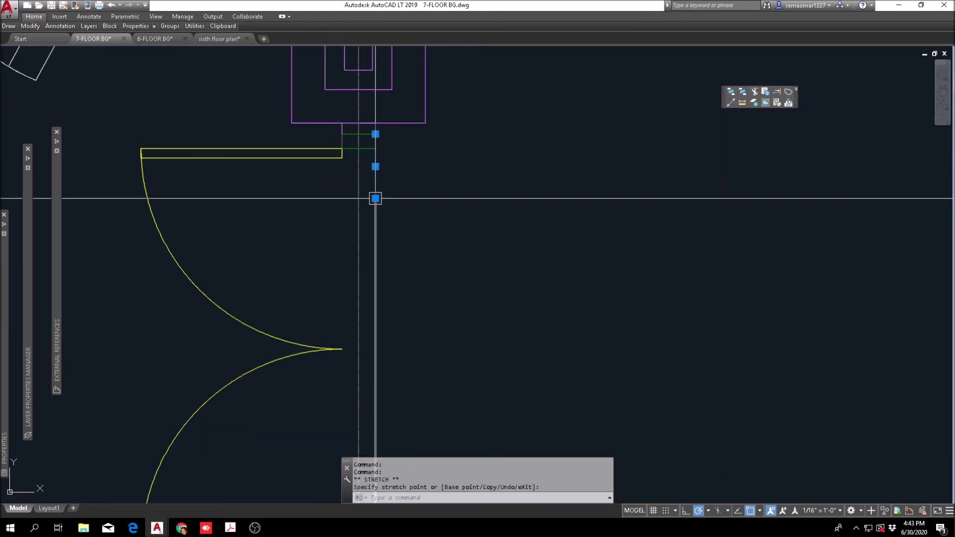
{"action": "scroll", "coordinate": [375, 198], "scroll_direction": "down", "scroll_amount": 5}
{"action": "scroll", "coordinate": [381, 297], "scroll_direction": "up", "scroll_amount": 2}
{"action": "key", "text": "Escape"}
{"action": "key", "text": "Escape"}
{"action": "scroll", "coordinate": [363, 267], "scroll_direction": "up", "scroll_amount": 4}
{"action": "type", "text": "tr"}
{"action": "key", "text": "Return"}
{"action": "left_click", "coordinate": [457, 204]}
{"action": "left_click", "coordinate": [457, 275]}
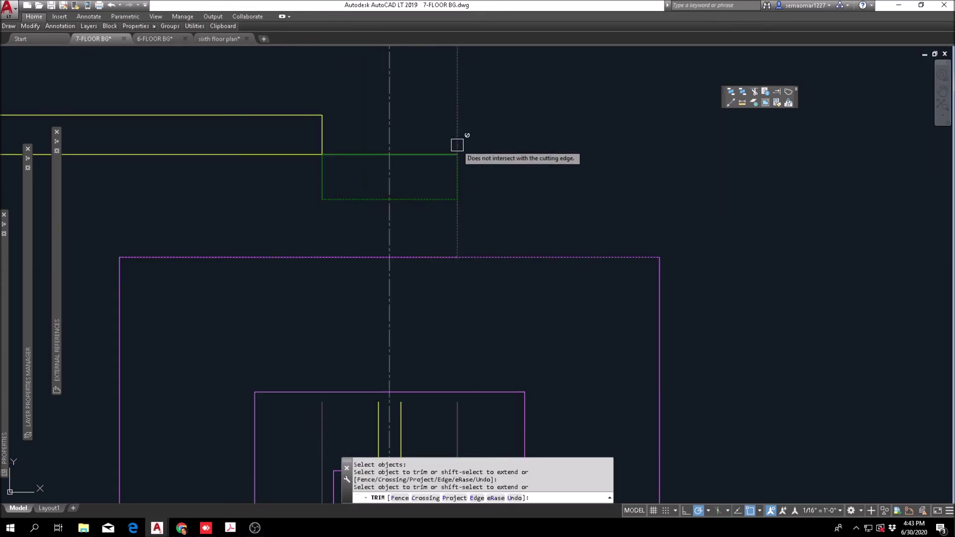
{"action": "key", "text": "Escape"}
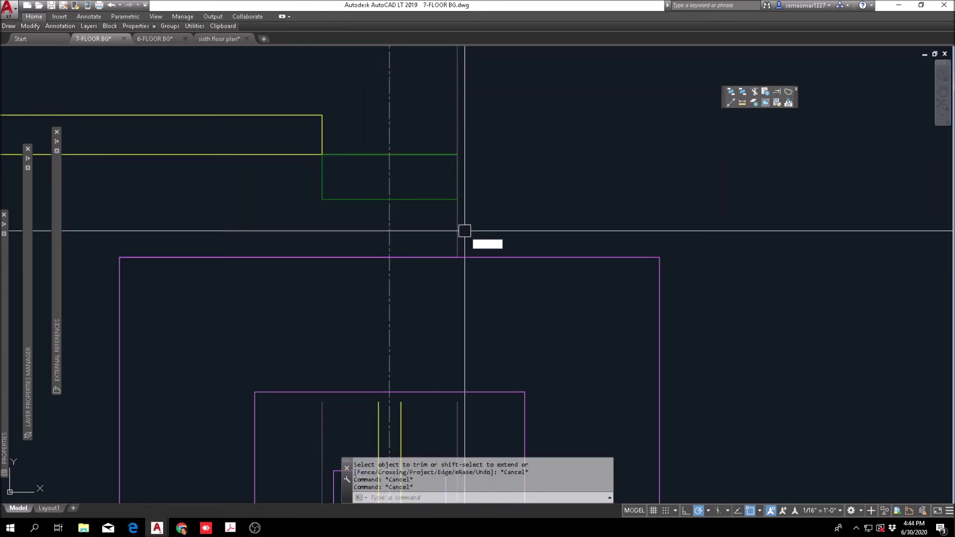
Draw two short vertical lines from the lower door jamb's outer corners to the lower column's top edge.
{"action": "type", "text": "l"}
{"action": "key", "text": "Return"}
{"action": "left_click", "coordinate": [457, 199]}
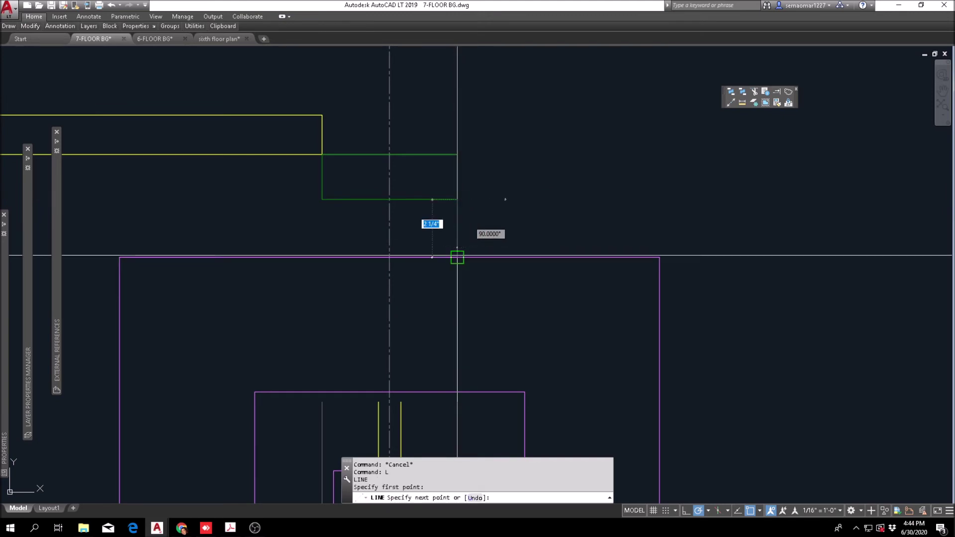
{"action": "left_click", "coordinate": [457, 257]}
{"action": "key", "text": "Escape"}
{"action": "key", "text": "Return"}
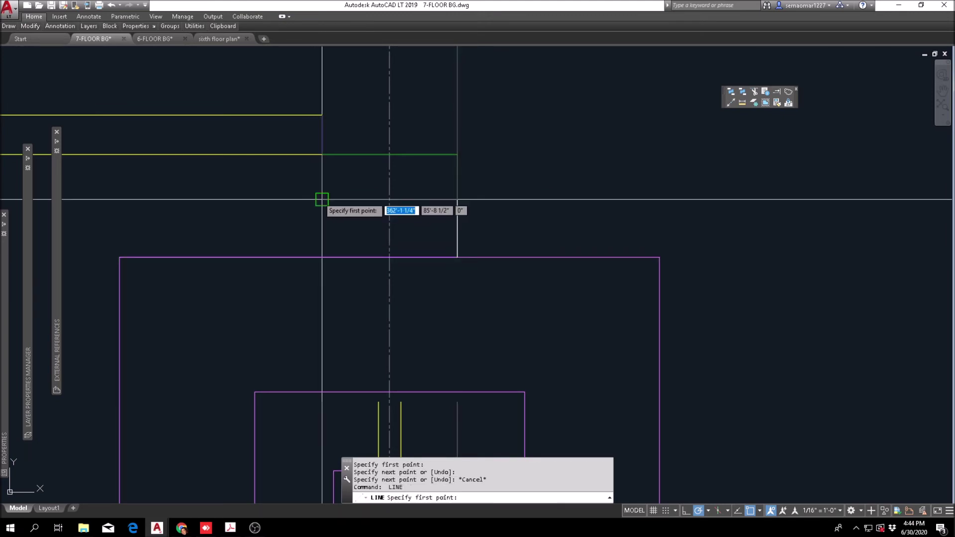
{"action": "left_click", "coordinate": [322, 199]}
{"action": "left_click", "coordinate": [322, 257]}
{"action": "key", "text": "Escape"}
{"action": "key", "text": "Escape"}
Match the lines between the lower door jamb and the column to the purple column outline's properties.
{"action": "left_click", "coordinate": [777, 102]}
{"action": "left_click", "coordinate": [492, 256]}
{"action": "left_click", "coordinate": [273, 281]}
{"action": "left_click", "coordinate": [481, 184]}
{"action": "key", "text": "Escape"}
Trim the upper line of the west wall inside the lower wall column, back to the column's west edge.
{"action": "scroll", "coordinate": [386, 253], "scroll_direction": "down", "scroll_amount": 12}
{"action": "middle_click_drag", "start_coordinate": [450, 234], "coordinate": [370, 278]}
{"action": "middle_click_drag", "start_coordinate": [390, 224], "coordinate": [382, 231]}
{"action": "key", "text": "Escape"}
{"action": "key", "text": "Escape"}
{"action": "scroll", "coordinate": [306, 338], "scroll_direction": "up", "scroll_amount": 8}
{"action": "type", "text": "tr"}
{"action": "key", "text": "Return"}
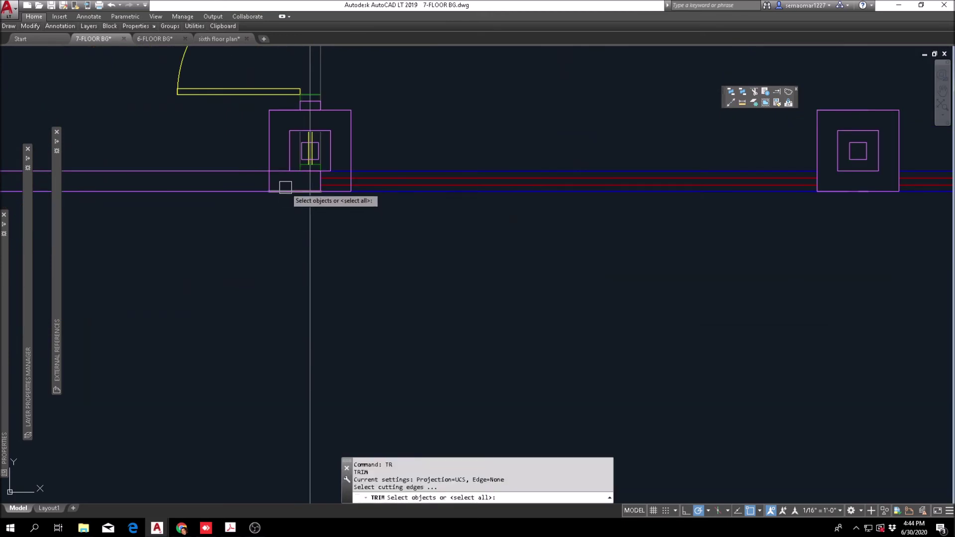
{"action": "scroll", "coordinate": [285, 187], "scroll_direction": "up", "scroll_amount": 6}
{"action": "key", "text": "Return"}
{"action": "left_click", "coordinate": [258, 112]}
{"action": "left_click", "coordinate": [248, 139]}
{"action": "key", "text": "Escape"}
Trim the red and blue wall lines inside the lower wall column at its east edge.
{"action": "key", "text": "Return"}
{"action": "left_click", "coordinate": [565, 110]}
{"action": "left_click", "coordinate": [529, 104]}
{"action": "key", "text": "Return"}
{"action": "left_click", "coordinate": [528, 104]}
{"action": "left_click", "coordinate": [502, 186]}
{"action": "key", "text": "Escape"}
Erase the short vertical wall end line inside the lower wall column.
{"action": "type", "text": "e"}
{"action": "key", "text": "Return"}
{"action": "left_click", "coordinate": [423, 159]}
{"action": "key", "text": "Return"}
{"action": "scroll", "coordinate": [423, 169], "scroll_direction": "down", "scroll_amount": 6}
{"action": "key", "text": "Escape"}
{"action": "scroll", "coordinate": [402, 151], "scroll_direction": "up", "scroll_amount": 8}
{"action": "type", "text": "e"}
{"action": "key", "text": "Return"}
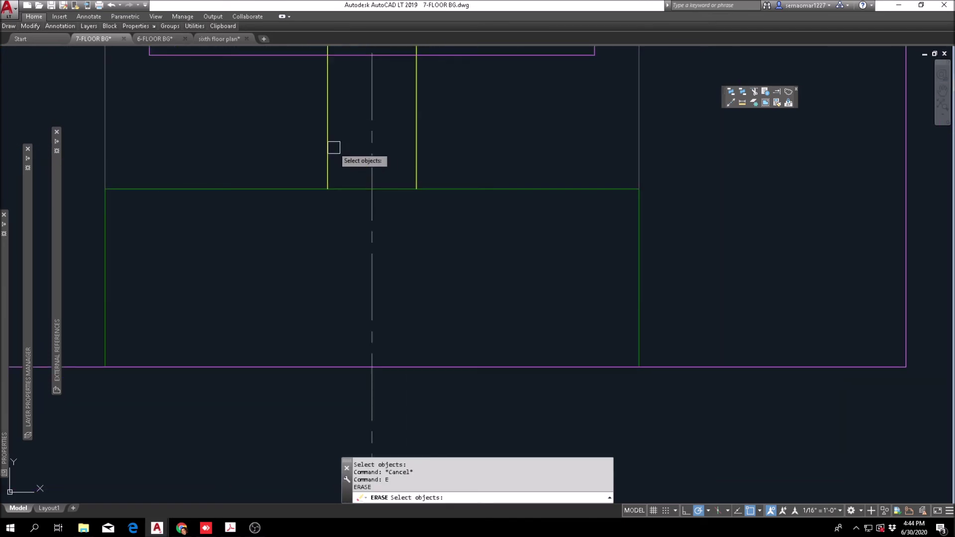
{"action": "mouse_move", "coordinate": [58, 259]}
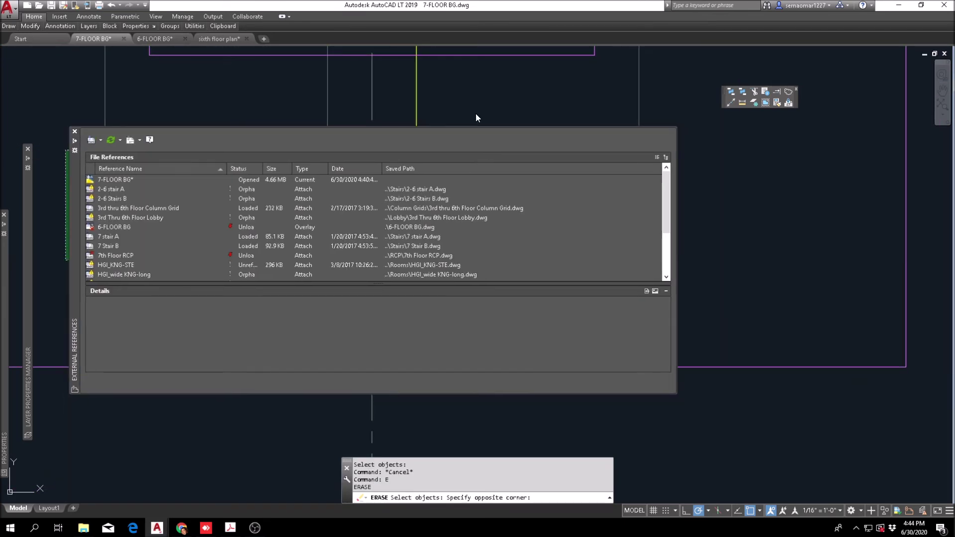
{"action": "key", "text": "Escape"}
{"action": "key", "text": "Escape"}
{"action": "scroll", "coordinate": [426, 113], "scroll_direction": "down", "scroll_amount": 2}
{"action": "type", "text": "r"}
{"action": "key", "text": "Return"}
{"action": "key", "text": "Escape"}
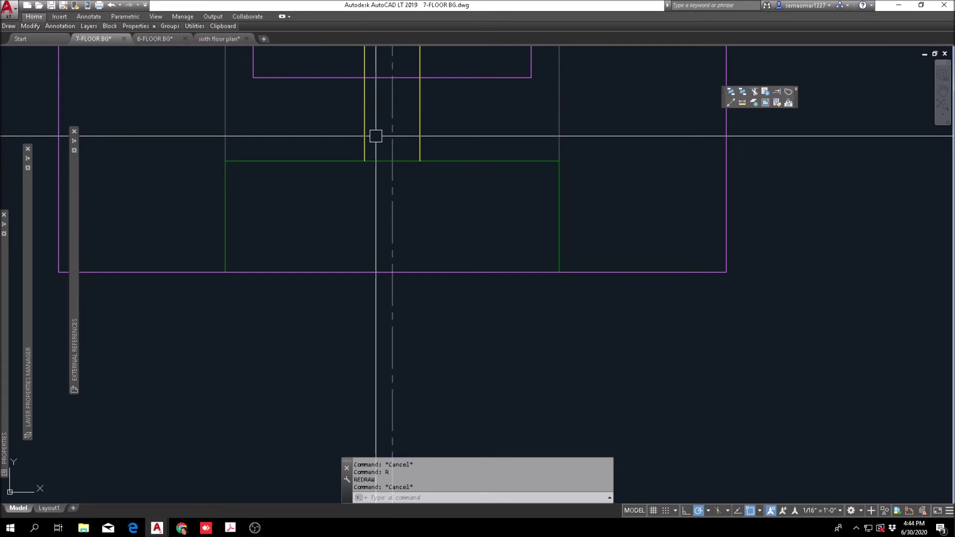
Erase the leftover yellow and green jamb lines inside the lower wall column's inner squares.
{"action": "type", "text": "e"}
{"action": "key", "text": "Return"}
{"action": "left_click", "coordinate": [377, 127]}
{"action": "left_click", "coordinate": [220, 189]}
{"action": "left_click", "coordinate": [585, 132]}
{"action": "left_click", "coordinate": [407, 202]}
{"action": "key", "text": "Return"}
Erase the upper double door on grid line T together with its jambs and framing lines.
{"action": "scroll", "coordinate": [439, 201], "scroll_direction": "down", "scroll_amount": 3}
{"action": "mouse_move", "coordinate": [515, 155]}
{"action": "middle_mouse_down"}
{"action": "mouse_move", "coordinate": [460, 334]}
{"action": "mouse_move", "coordinate": [453, 296]}
{"action": "middle_mouse_up"}
{"action": "scroll", "coordinate": [455, 293], "scroll_direction": "down", "scroll_amount": 5}
{"action": "middle_click_drag", "start_coordinate": [527, 239], "coordinate": [327, 293]}
{"action": "scroll", "coordinate": [331, 251], "scroll_direction": "down", "scroll_amount": 2}
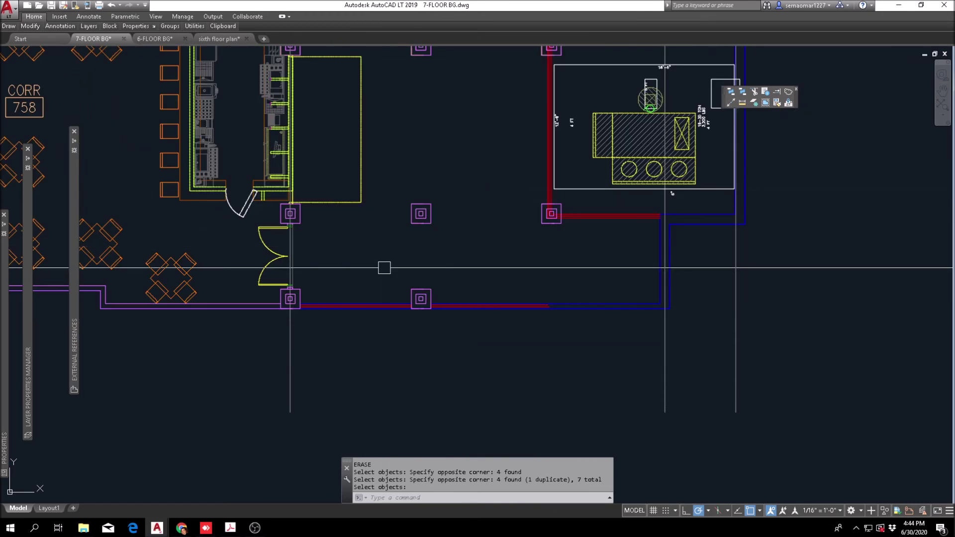
{"action": "middle_click_drag", "start_coordinate": [356, 196], "coordinate": [378, 347]}
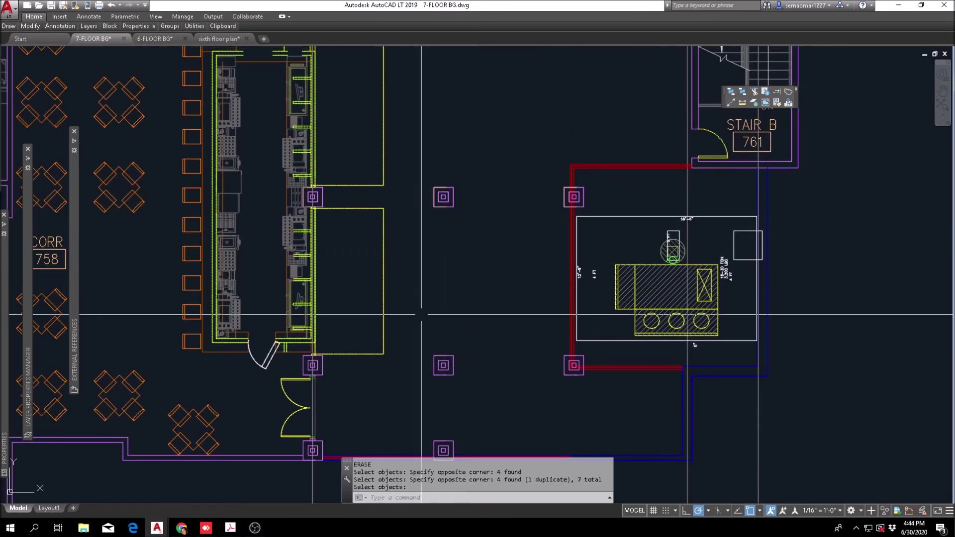
{"action": "middle_click_drag", "start_coordinate": [391, 142], "coordinate": [438, 261]}
{"action": "middle_click_drag", "start_coordinate": [432, 149], "coordinate": [438, 232]}
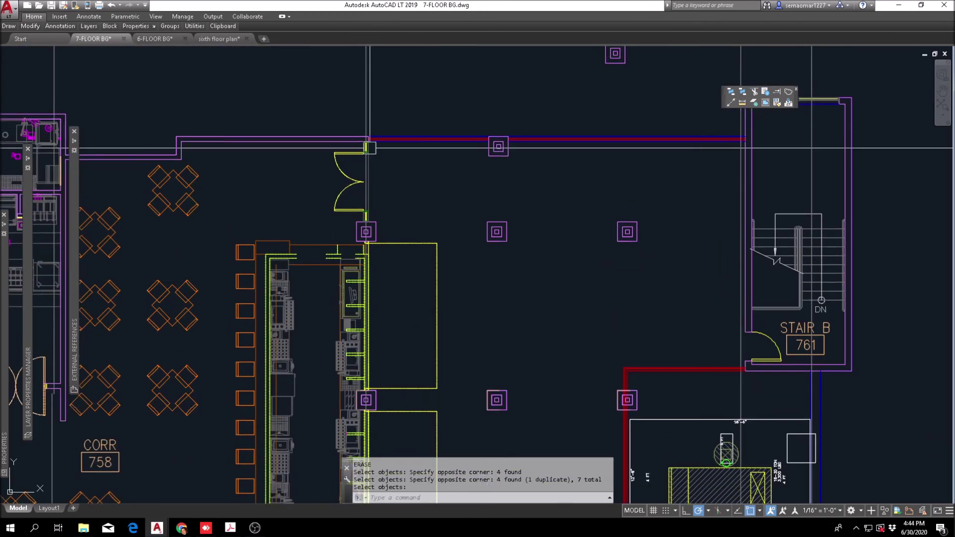
{"action": "scroll", "coordinate": [341, 129], "scroll_direction": "up", "scroll_amount": 2}
{"action": "key", "text": "Escape"}
{"action": "key", "text": "Escape"}
{"action": "scroll", "coordinate": [384, 285], "scroll_direction": "up", "scroll_amount": 8}
{"action": "type", "text": "e"}
{"action": "key", "text": "Return"}
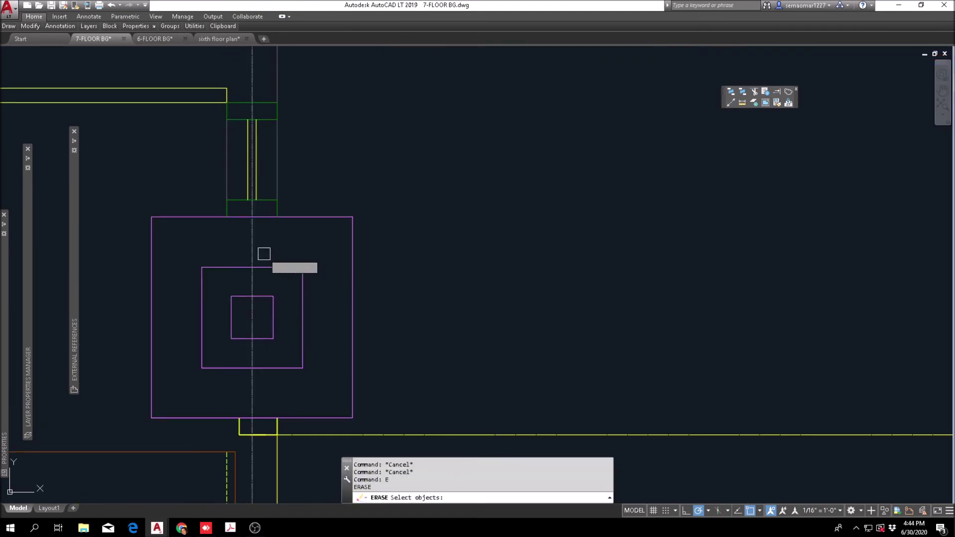
{"action": "left_click", "coordinate": [320, 76]}
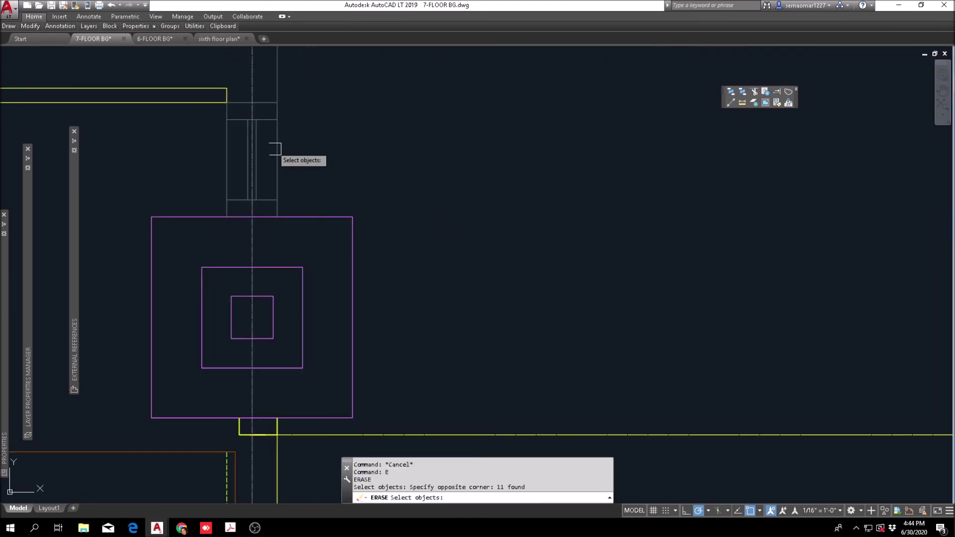
{"action": "scroll", "coordinate": [266, 136], "scroll_direction": "down", "scroll_amount": 6}
{"action": "left_click", "coordinate": [235, 126]}
{"action": "mouse_move", "coordinate": [300, 177]}
{"action": "middle_mouse_down"}
{"action": "mouse_move", "coordinate": [328, 211]}
{"action": "mouse_move", "coordinate": [457, 499]}
{"action": "middle_mouse_up"}
{"action": "scroll", "coordinate": [419, 301], "scroll_direction": "up", "scroll_amount": 3}
{"action": "left_click", "coordinate": [392, 331]}
{"action": "left_click", "coordinate": [452, 211]}
{"action": "key", "text": "Return"}
Erase the remaining vertical wall line above the upper column on grid line T.
{"action": "scroll", "coordinate": [450, 233], "scroll_direction": "down", "scroll_amount": 7}
{"action": "key", "text": "Escape"}
{"action": "scroll", "coordinate": [477, 320], "scroll_direction": "up", "scroll_amount": 4}
{"action": "key", "text": "Escape"}
{"action": "type", "text": "e"}
{"action": "key", "text": "Return"}
{"action": "scroll", "coordinate": [454, 314], "scroll_direction": "up", "scroll_amount": 5}
{"action": "left_click", "coordinate": [455, 314]}
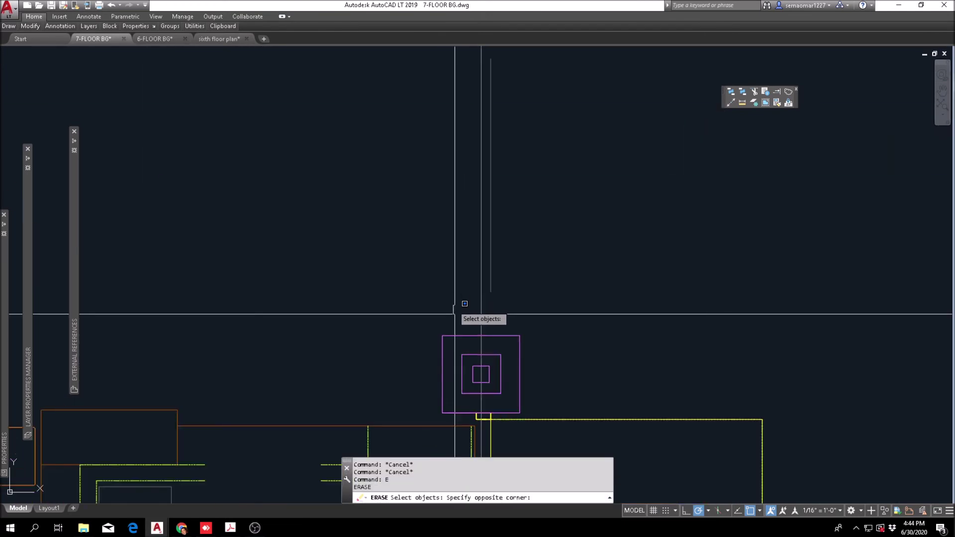
{"action": "scroll", "coordinate": [472, 295], "scroll_direction": "down", "scroll_amount": 4}
{"action": "left_click", "coordinate": [502, 196]}
{"action": "key", "text": "Escape"}
{"action": "scroll", "coordinate": [477, 318], "scroll_direction": "down", "scroll_amount": 3}
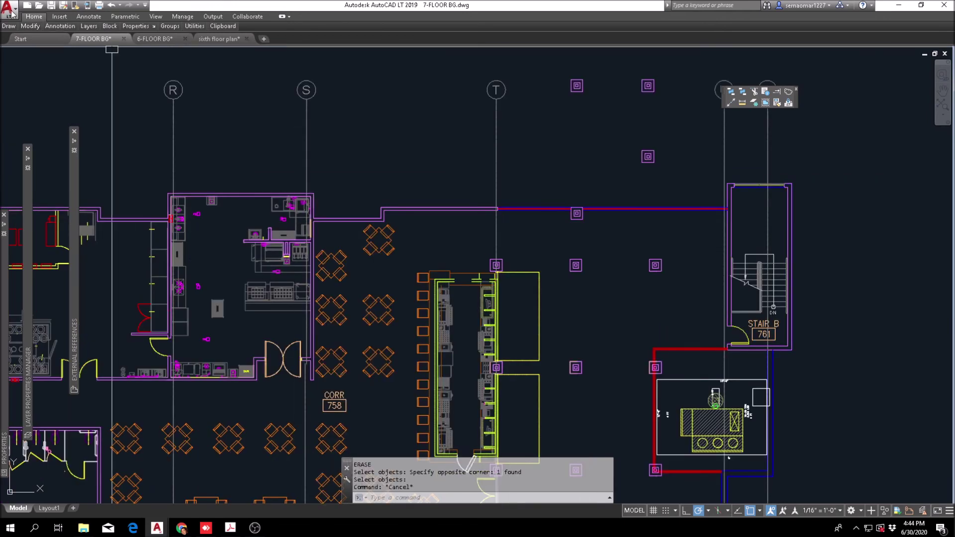
Mirror the lower double door with its jambs and columns to the north end of grid line T, keeping the originals.
{"action": "mouse_move", "coordinate": [27, 29]}
{"action": "left_click", "coordinate": [69, 50]}
{"action": "scroll", "coordinate": [491, 208], "scroll_direction": "down", "scroll_amount": 3}
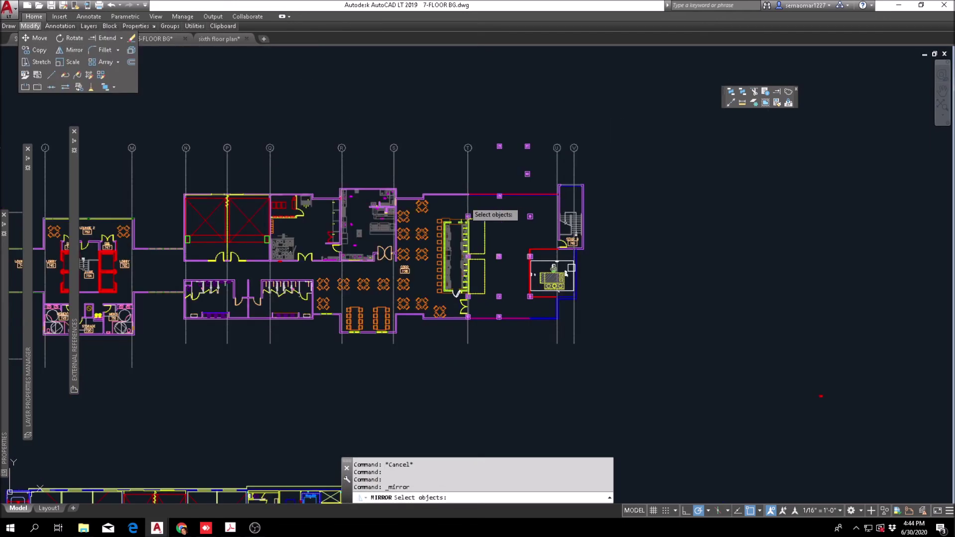
{"action": "scroll", "coordinate": [473, 348], "scroll_direction": "up", "scroll_amount": 8}
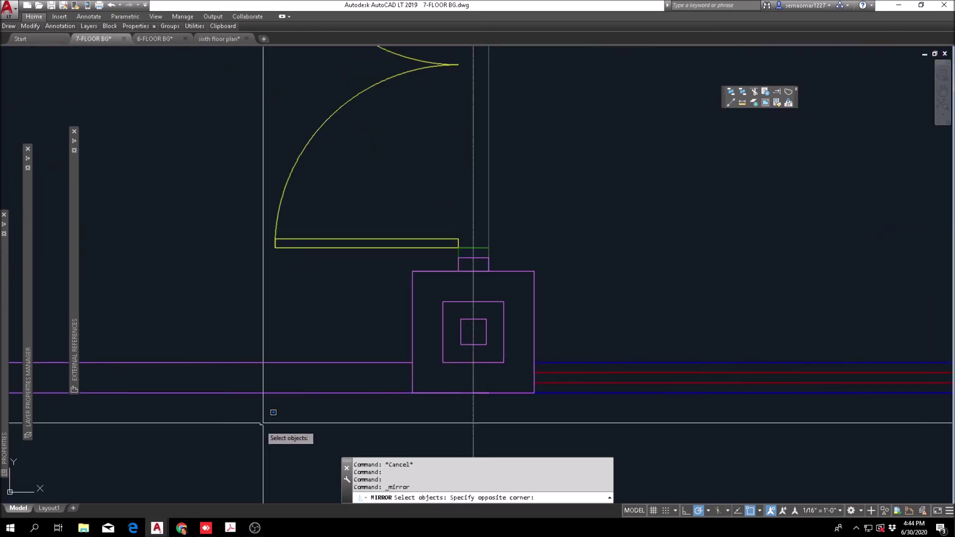
{"action": "scroll", "coordinate": [416, 269], "scroll_direction": "down", "scroll_amount": 6}
{"action": "left_click", "coordinate": [468, 94]}
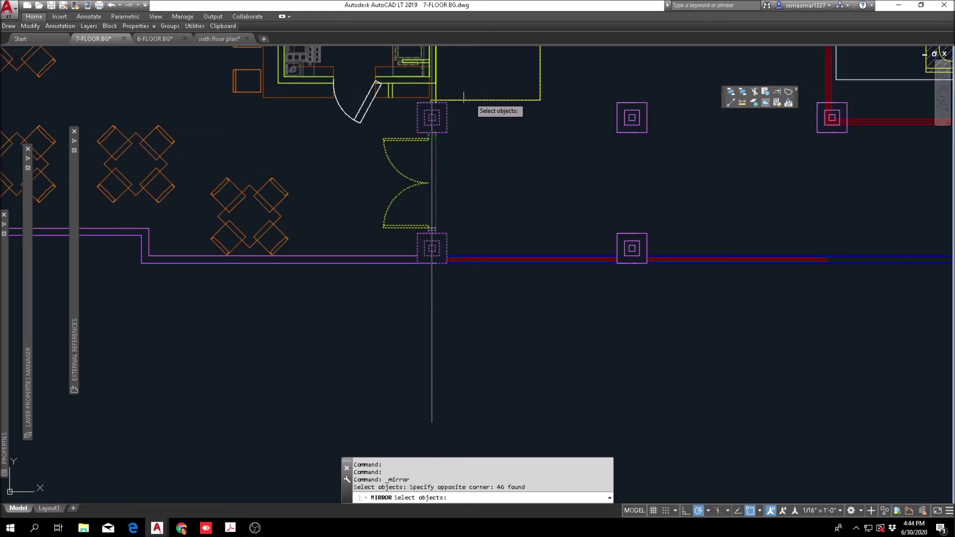
{"action": "scroll", "coordinate": [435, 228], "scroll_direction": "down", "scroll_amount": 5}
{"action": "scroll", "coordinate": [405, 207], "scroll_direction": "up", "scroll_amount": 5}
{"action": "scroll", "coordinate": [438, 248], "scroll_direction": "down", "scroll_amount": 4}
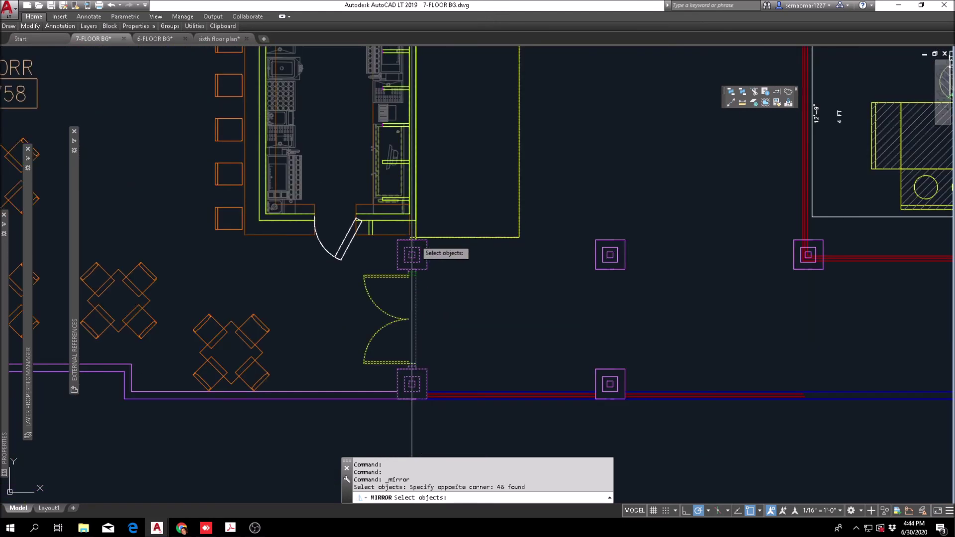
{"action": "scroll", "coordinate": [487, 209], "scroll_direction": "up", "scroll_amount": 4}
{"action": "key", "text": "Return"}
{"action": "left_click", "coordinate": [490, 180]}
{"action": "left_click", "coordinate": [463, 179]}
{"action": "scroll", "coordinate": [462, 179], "scroll_direction": "down", "scroll_amount": 4}
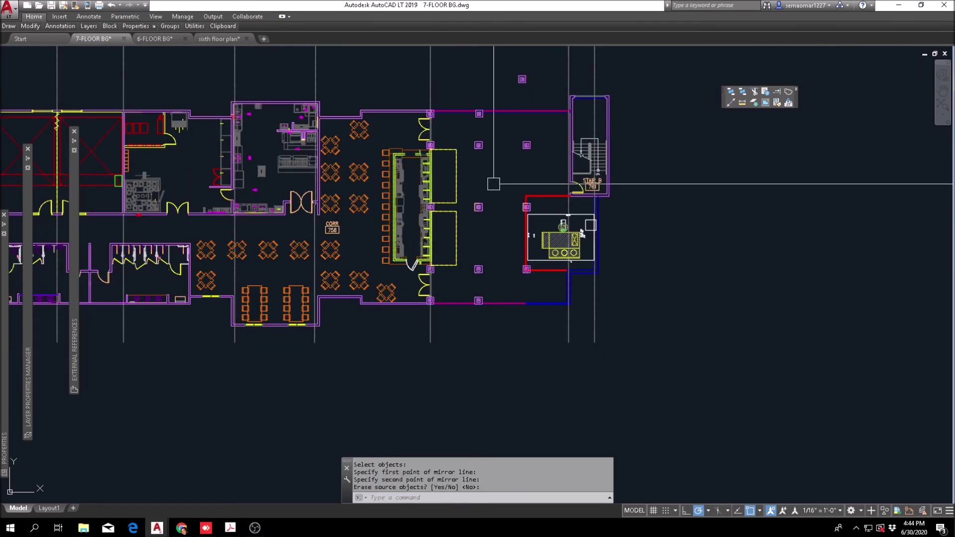
{"action": "key", "text": "Escape"}
{"action": "scroll", "coordinate": [448, 186], "scroll_direction": "up", "scroll_amount": 4}
{"action": "scroll", "coordinate": [387, 180], "scroll_direction": "down", "scroll_amount": 4}
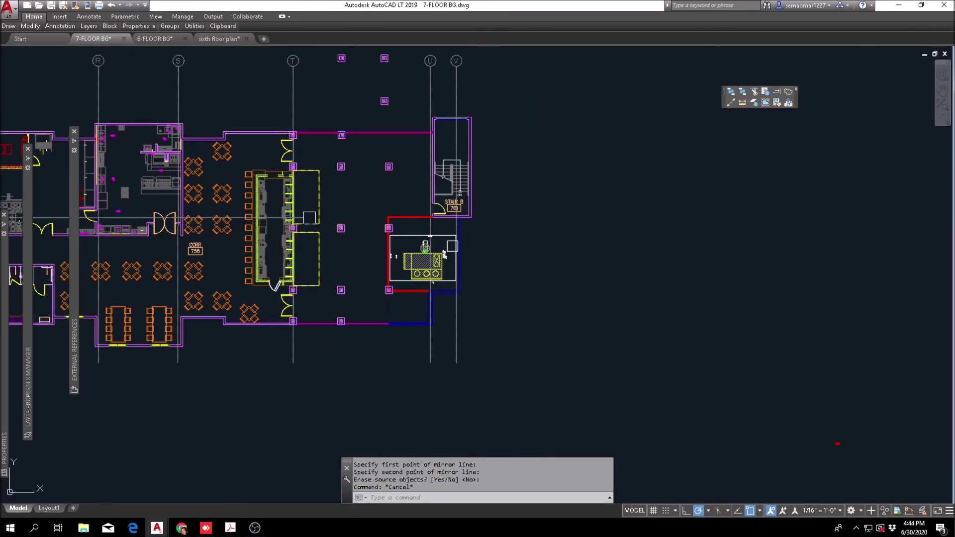
{"action": "scroll", "coordinate": [338, 277], "scroll_direction": "up", "scroll_amount": 4}
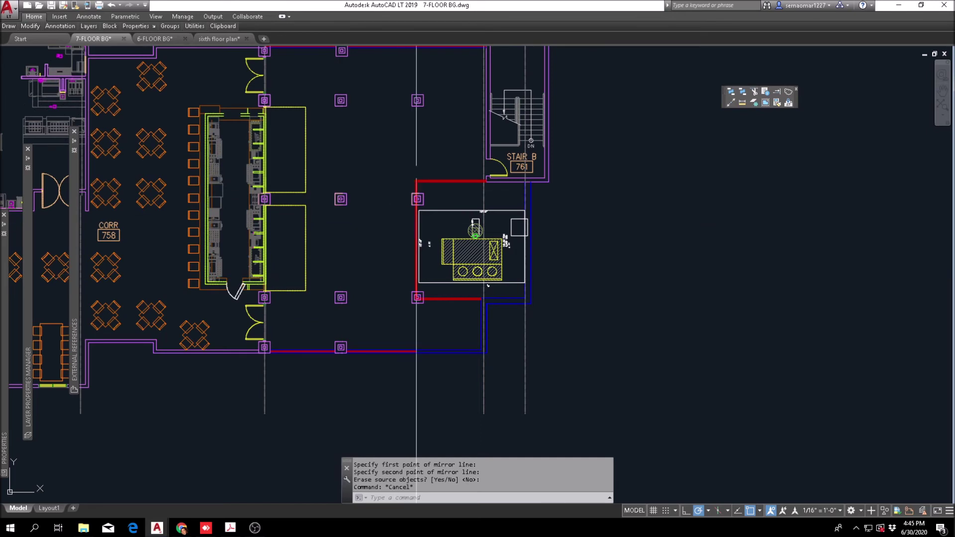
{"action": "middle_click_drag", "start_coordinate": [439, 103], "coordinate": [434, 224]}
{"action": "scroll", "coordinate": [450, 216], "scroll_direction": "down", "scroll_amount": 4}
{"action": "scroll", "coordinate": [411, 149], "scroll_direction": "up", "scroll_amount": 4}
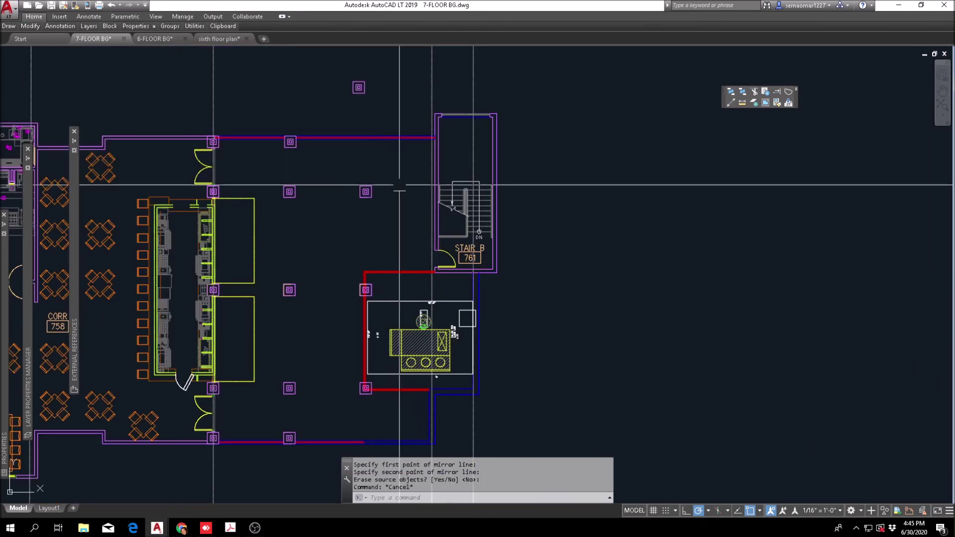
{"action": "key", "text": "Escape"}
{"action": "type", "text": "e"}
{"action": "key", "text": "Return"}
{"action": "left_click", "coordinate": [349, 210]}
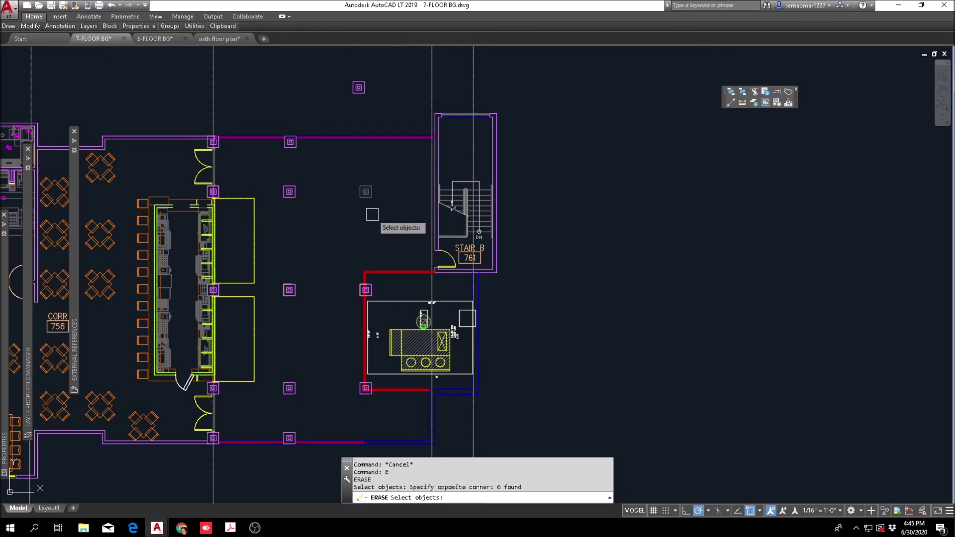
{"action": "key", "text": "Escape"}
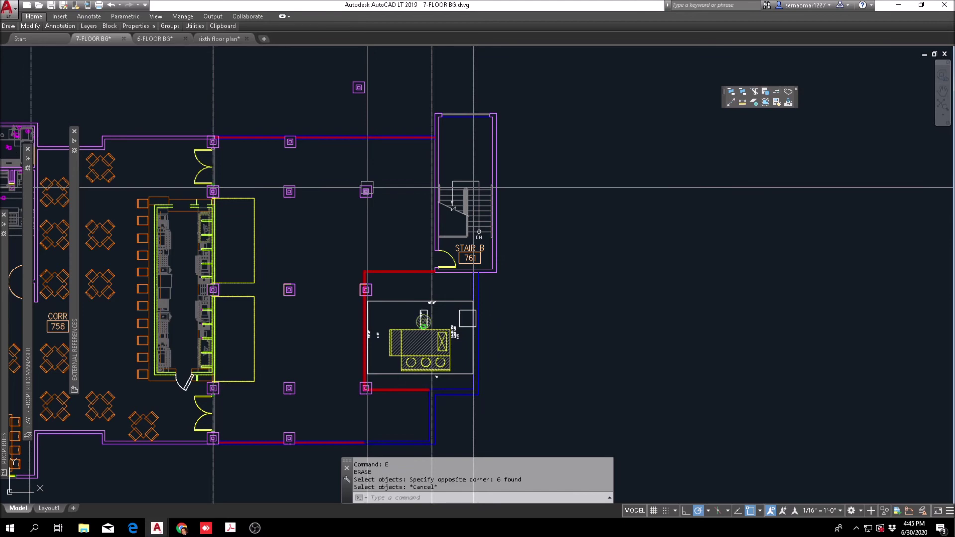
{"action": "mouse_move", "coordinate": [27, 29]}
{"action": "left_click", "coordinate": [34, 50]}
{"action": "scroll", "coordinate": [240, 175], "scroll_direction": "up", "scroll_amount": 7}
{"action": "key", "text": "Escape"}
{"action": "key", "text": "Escape"}
Trim the red and blue north wall lines inside the mirrored wall column at its east edge.
{"action": "middle_click_drag", "start_coordinate": [214, 120], "coordinate": [450, 366]}
{"action": "type", "text": "t"}
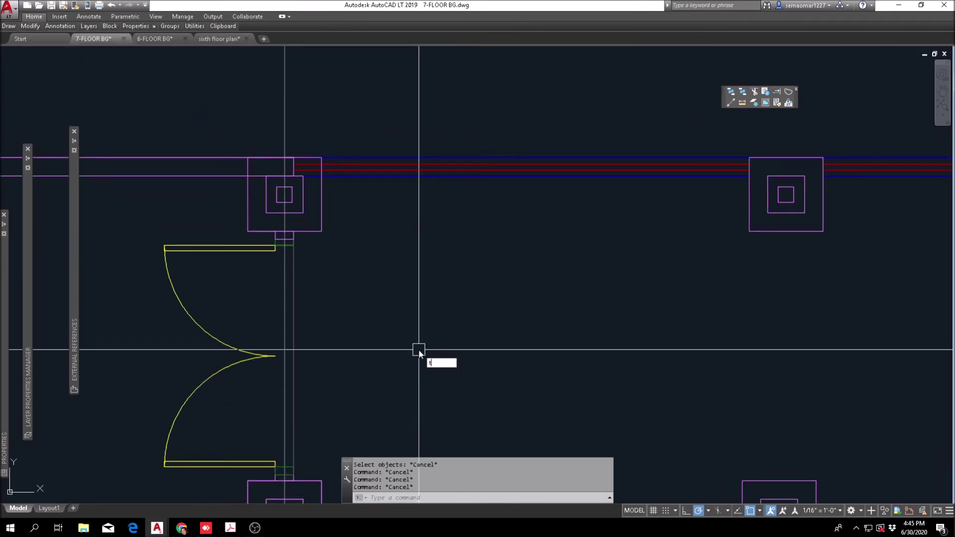
{"action": "type", "text": "r"}
{"action": "key", "text": "Return"}
{"action": "scroll", "coordinate": [324, 221], "scroll_direction": "up", "scroll_amount": 4}
{"action": "left_click", "coordinate": [316, 162]}
{"action": "middle_click_drag", "start_coordinate": [310, 127], "coordinate": [405, 272]}
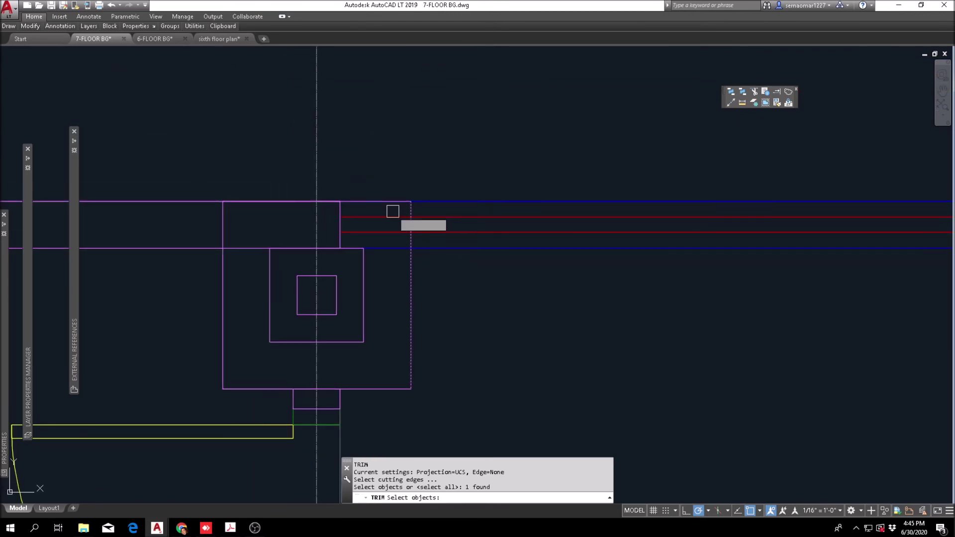
{"action": "key", "text": "Return"}
{"action": "left_click", "coordinate": [393, 217]}
{"action": "key", "text": "Escape"}
Trim the west wall's lower line at the west edge of the mirrored wall column.
{"action": "key", "text": "Return"}
{"action": "left_click", "coordinate": [237, 216]}
{"action": "left_click", "coordinate": [220, 238]}
{"action": "key", "text": "Return"}
{"action": "left_click", "coordinate": [244, 226]}
{"action": "left_click", "coordinate": [242, 260]}
{"action": "key", "text": "Escape"}
{"action": "key", "text": "Return"}
{"action": "left_click", "coordinate": [234, 237]}
{"action": "left_click", "coordinate": [217, 268]}
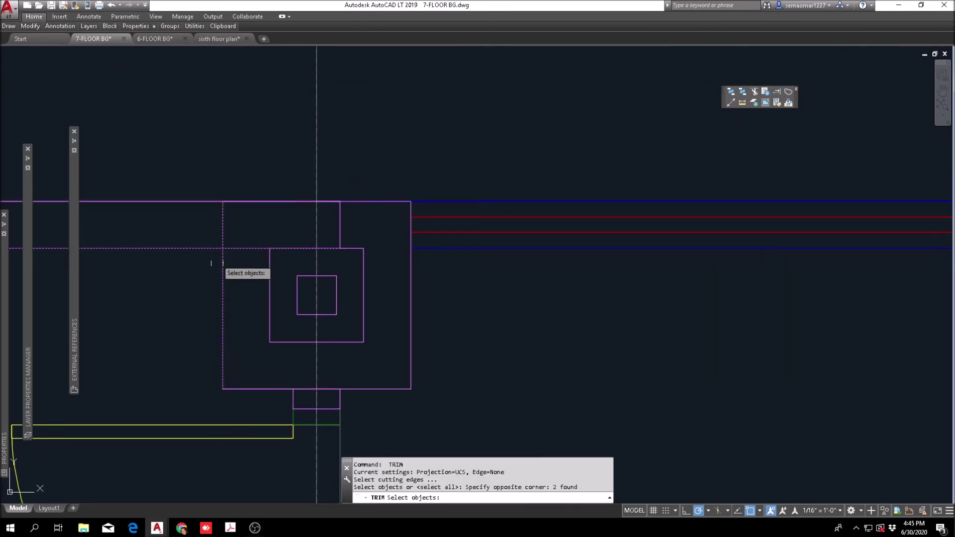
{"action": "key", "text": "Escape"}
Erase the short vertical wall end line inside the mirrored north wall column.
{"action": "type", "text": "e"}
{"action": "key", "text": "Return"}
{"action": "left_click", "coordinate": [340, 229]}
{"action": "key", "text": "Return"}
Trim the outer south wall line at the west edge of the lower wall column on grid line T.
{"action": "scroll", "coordinate": [384, 210], "scroll_direction": "down", "scroll_amount": 11}
{"action": "middle_click_drag", "start_coordinate": [404, 363], "coordinate": [347, 101]}
{"action": "key", "text": "Escape"}
{"action": "scroll", "coordinate": [320, 251], "scroll_direction": "up", "scroll_amount": 10}
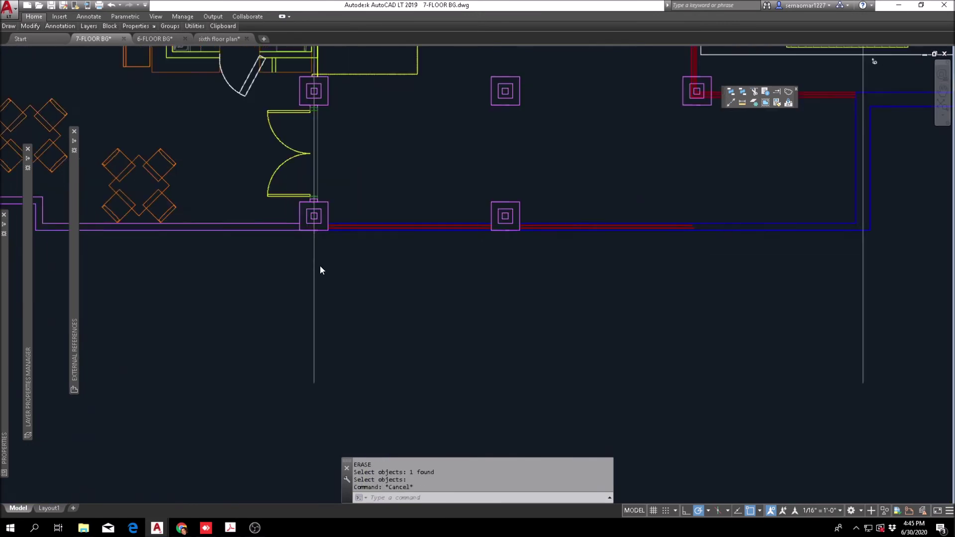
{"action": "type", "text": "tr"}
{"action": "key", "text": "Return"}
{"action": "scroll", "coordinate": [292, 195], "scroll_direction": "up", "scroll_amount": 2}
{"action": "left_click", "coordinate": [262, 143]}
{"action": "left_click", "coordinate": [237, 254]}
{"action": "key", "text": "Return"}
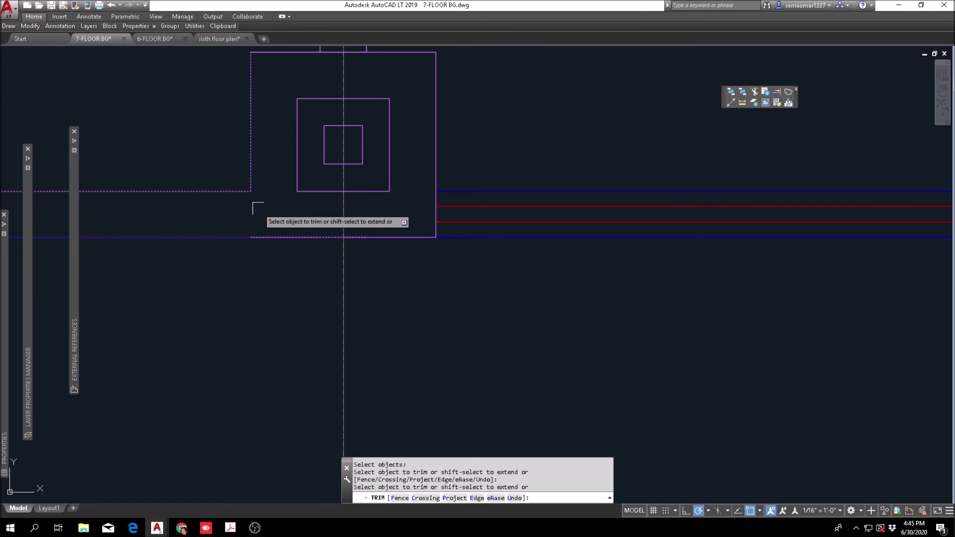
{"action": "key", "text": "Escape"}
Erase the column at the northwest corner of the red wall around the mechanical unit below Stair B.
{"action": "scroll", "coordinate": [390, 284], "scroll_direction": "down", "scroll_amount": 8}
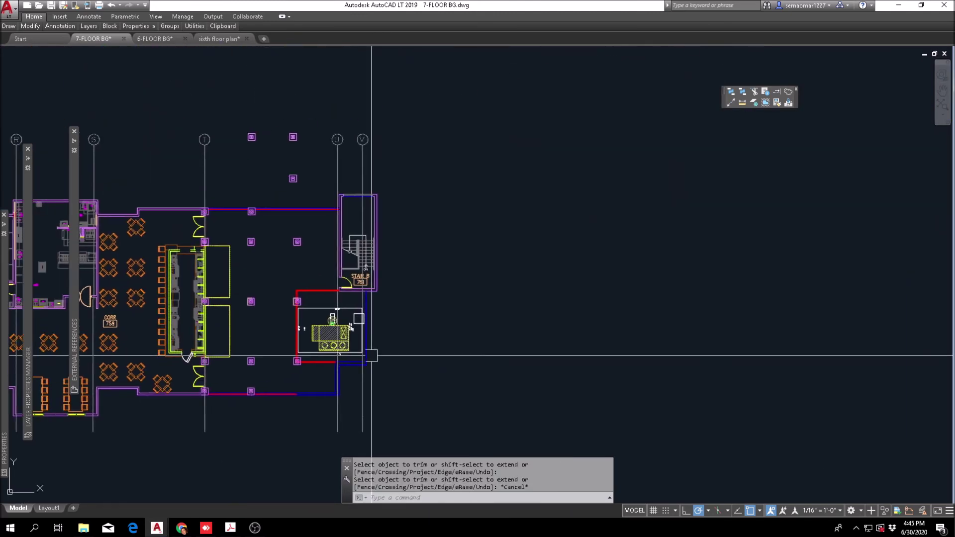
{"action": "scroll", "coordinate": [276, 224], "scroll_direction": "up", "scroll_amount": 2}
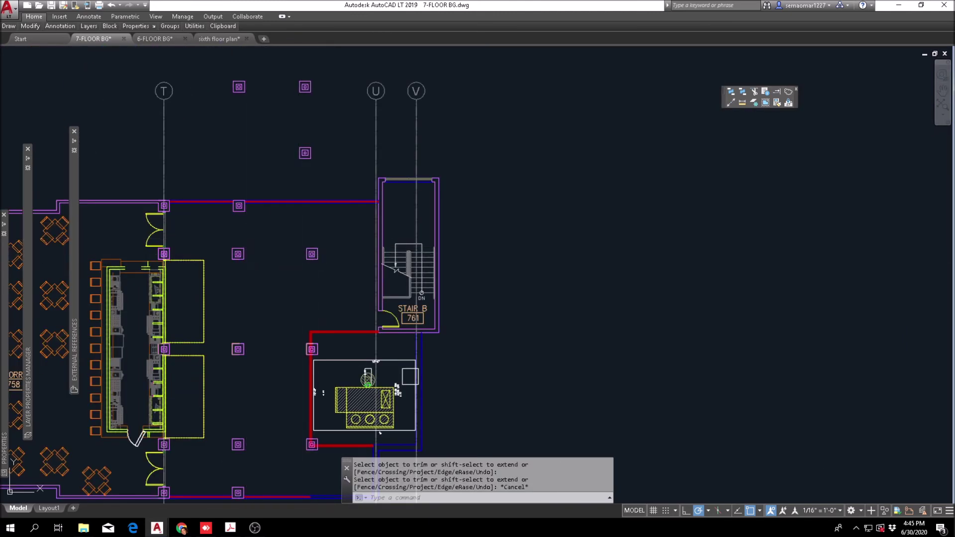
{"action": "type", "text": "e"}
{"action": "key", "text": "Return"}
{"action": "left_click", "coordinate": [348, 341]}
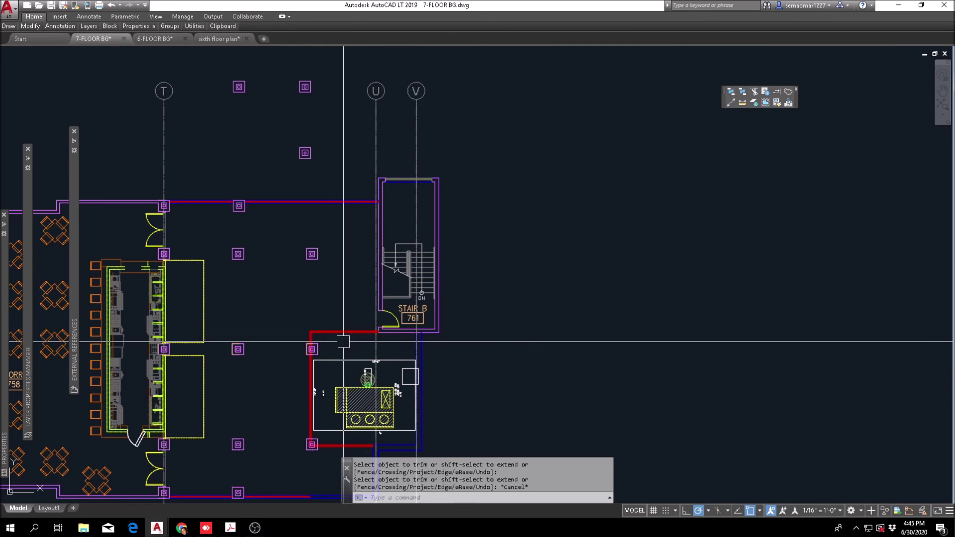
{"action": "left_click", "coordinate": [289, 362]}
{"action": "scroll", "coordinate": [288, 362], "scroll_direction": "up", "scroll_amount": 4}
{"action": "key", "text": "Return"}
{"action": "scroll", "coordinate": [344, 297], "scroll_direction": "down", "scroll_amount": 6}
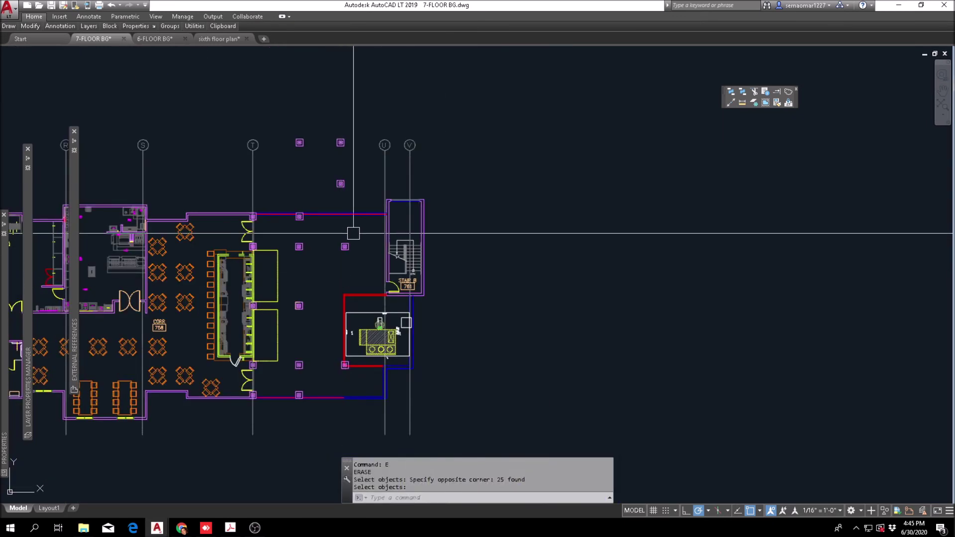
{"action": "key", "text": "Escape"}
Erase the three stray columns north of the north wall between grid lines T and U.
{"action": "scroll", "coordinate": [346, 174], "scroll_direction": "up", "scroll_amount": 4}
{"action": "type", "text": "e"}
{"action": "key", "text": "Return"}
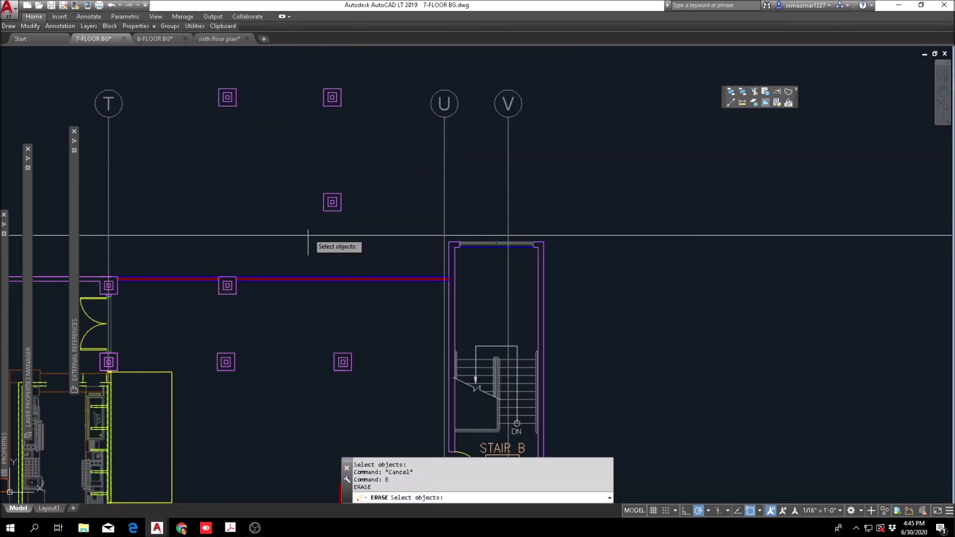
{"action": "left_click", "coordinate": [160, 181]}
{"action": "left_click", "coordinate": [356, 72]}
{"action": "key", "text": "Return"}
{"action": "key", "text": "Escape"}
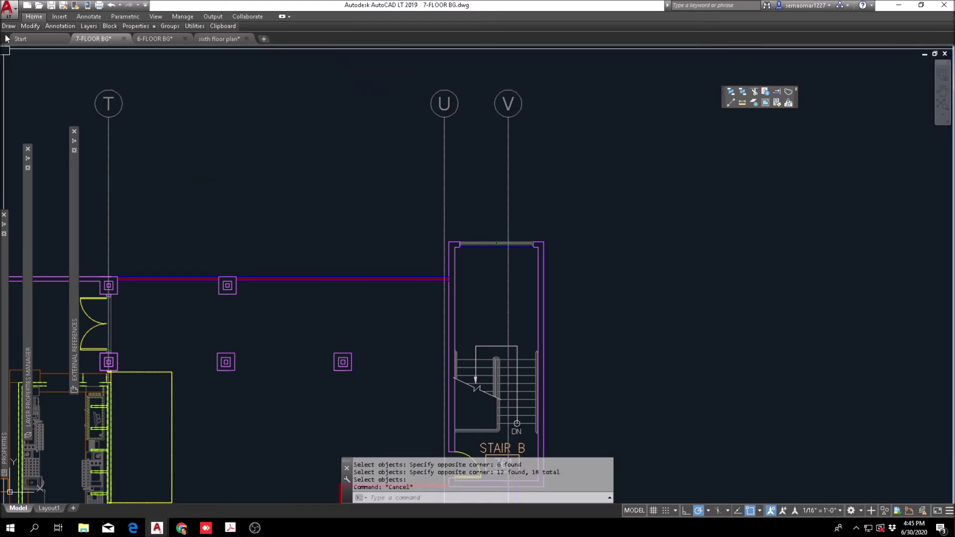
Copy the middle north wall column east, using the column spacing of the interior row below.
{"action": "mouse_move", "coordinate": [30, 26]}
{"action": "left_click", "coordinate": [39, 50]}
{"action": "left_click", "coordinate": [206, 316]}
{"action": "left_click", "coordinate": [268, 337]}
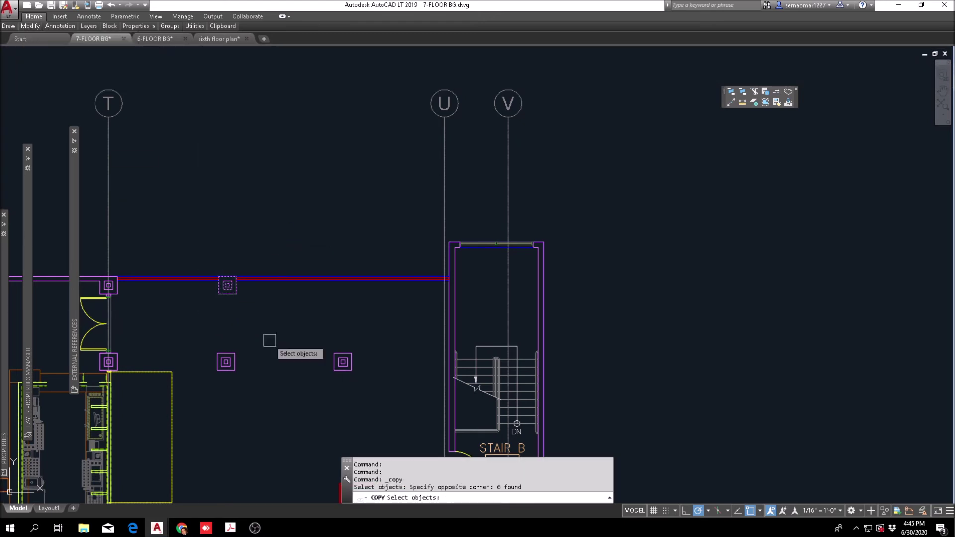
{"action": "key", "text": "Return"}
{"action": "left_click", "coordinate": [234, 353]}
{"action": "left_click", "coordinate": [342, 353]}
{"action": "key", "text": "Escape"}
Trim the north wall lines running through the copied wall column.
{"action": "scroll", "coordinate": [321, 281], "scroll_direction": "up", "scroll_amount": 5}
{"action": "type", "text": "tr"}
{"action": "key", "text": "Return"}
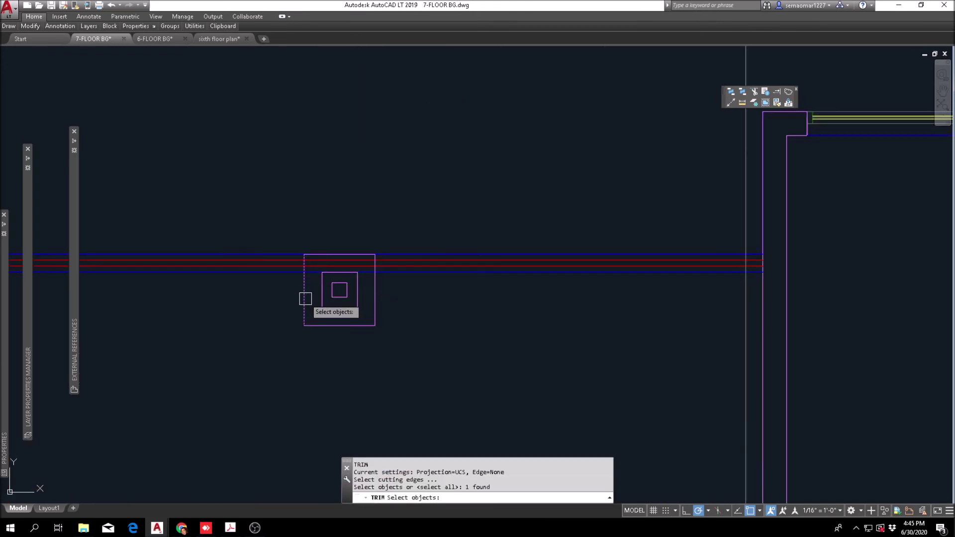
{"action": "key", "text": "Return"}
{"action": "scroll", "coordinate": [363, 275], "scroll_direction": "up", "scroll_amount": 3}
{"action": "left_click", "coordinate": [363, 273]}
{"action": "left_click", "coordinate": [351, 231]}
{"action": "key", "text": "Escape"}
{"action": "scroll", "coordinate": [377, 279], "scroll_direction": "down", "scroll_amount": 5}
{"action": "scroll", "coordinate": [383, 317], "scroll_direction": "down", "scroll_amount": 2}
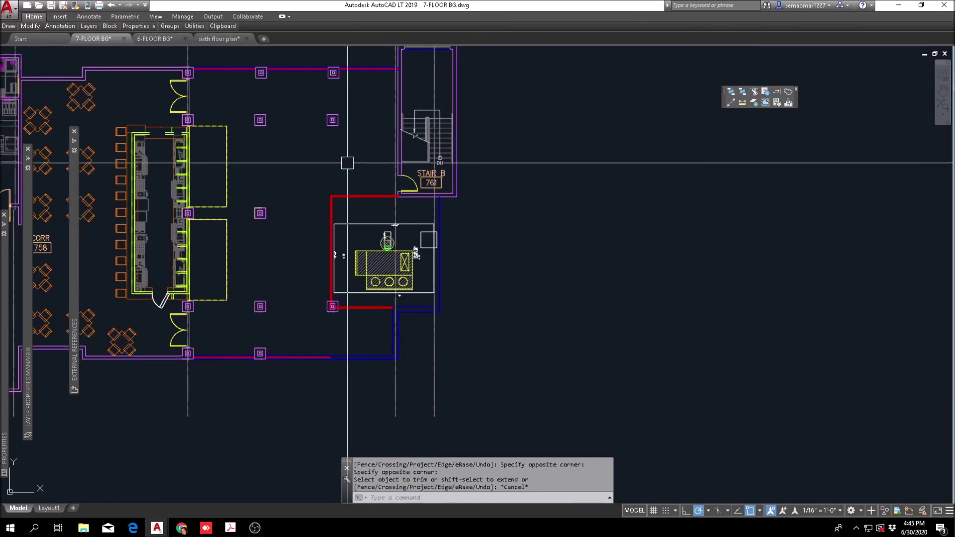
Move the copied wall column and the interior column below it east against Stair B's west wall.
{"action": "scroll", "coordinate": [345, 160], "scroll_direction": "up", "scroll_amount": 2}
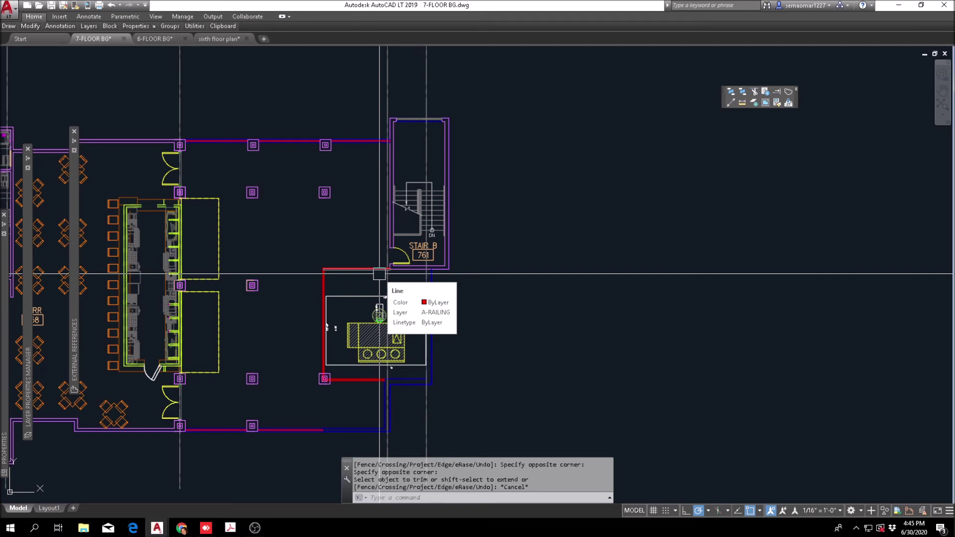
{"action": "key", "text": "Escape"}
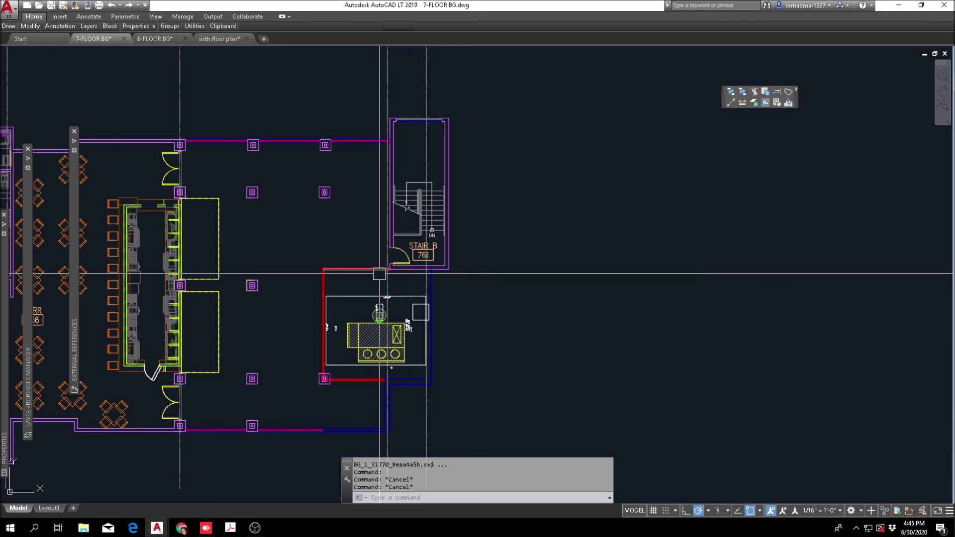
{"action": "type", "text": "m"}
{"action": "key", "text": "Return"}
{"action": "left_click", "coordinate": [342, 95]}
{"action": "scroll", "coordinate": [314, 123], "scroll_direction": "up", "scroll_amount": 2}
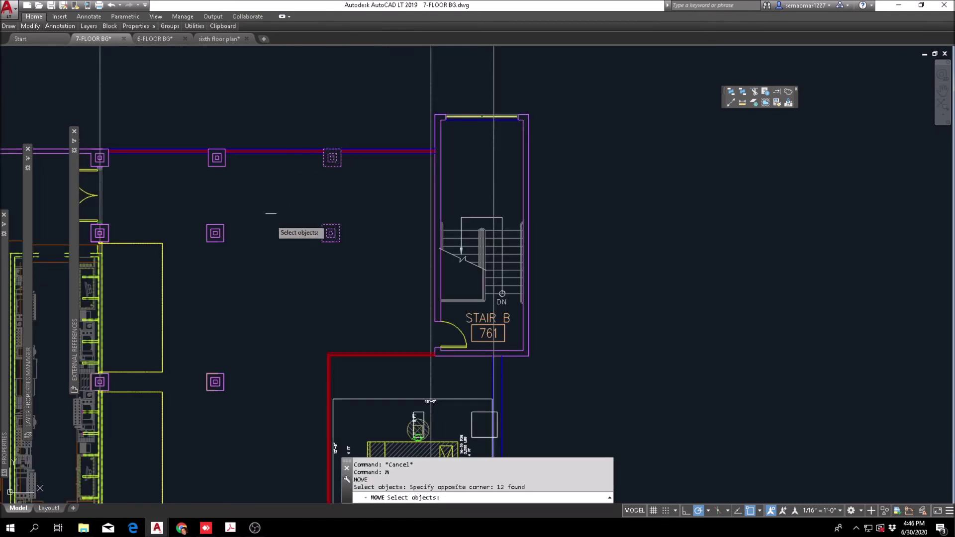
{"action": "key", "text": "Return"}
{"action": "scroll", "coordinate": [354, 247], "scroll_direction": "up", "scroll_amount": 4}
{"action": "left_click", "coordinate": [313, 232]}
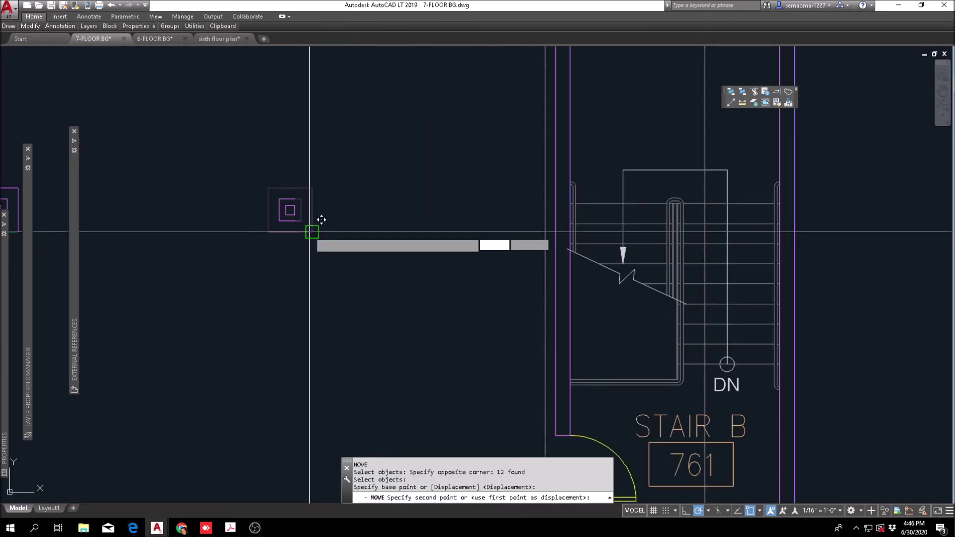
{"action": "key", "text": "Escape"}
{"action": "key", "text": "Escape"}
{"action": "key", "text": "Escape"}
{"action": "scroll", "coordinate": [437, 230], "scroll_direction": "down", "scroll_amount": 4}
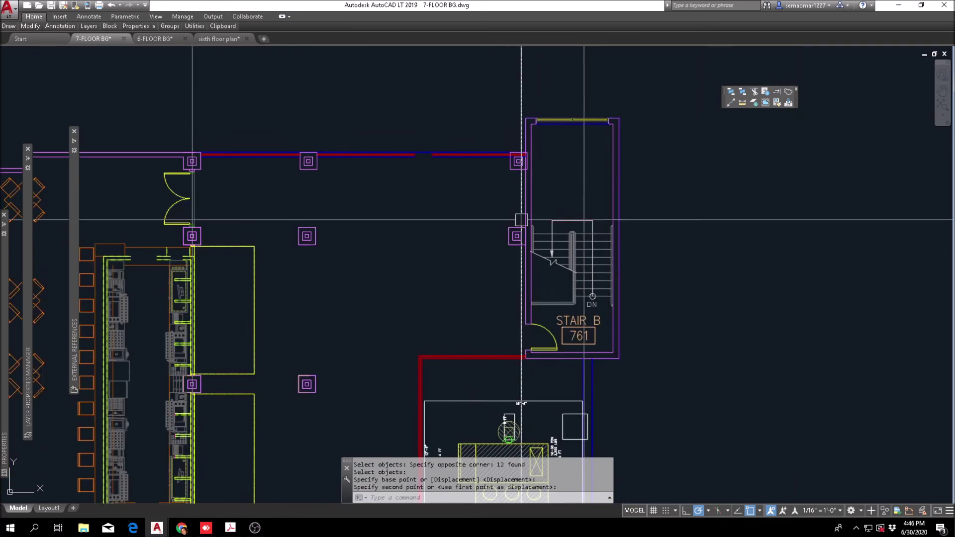
Trim the north wall lines inside the moved wall column at its west edge.
{"action": "key", "text": "Escape"}
{"action": "scroll", "coordinate": [417, 225], "scroll_direction": "up", "scroll_amount": 2}
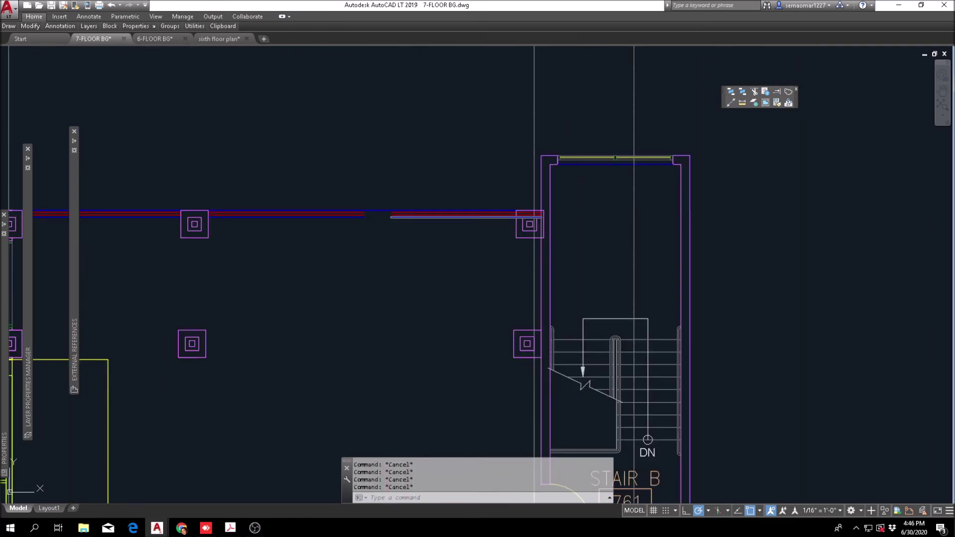
{"action": "scroll", "coordinate": [517, 217], "scroll_direction": "up", "scroll_amount": 10}
{"action": "type", "text": "tr"}
{"action": "key", "text": "Return"}
{"action": "left_click", "coordinate": [492, 225]}
{"action": "left_click", "coordinate": [528, 177]}
{"action": "left_click", "coordinate": [507, 271]}
{"action": "scroll", "coordinate": [510, 246], "scroll_direction": "down", "scroll_amount": 6}
{"action": "key", "text": "Escape"}
Extend the north wall lines across the gap to the moved wall column beside Stair B.
{"action": "left_click", "coordinate": [774, 93]}
{"action": "left_click", "coordinate": [526, 201]}
{"action": "left_click", "coordinate": [464, 283]}
{"action": "key", "text": "Return"}
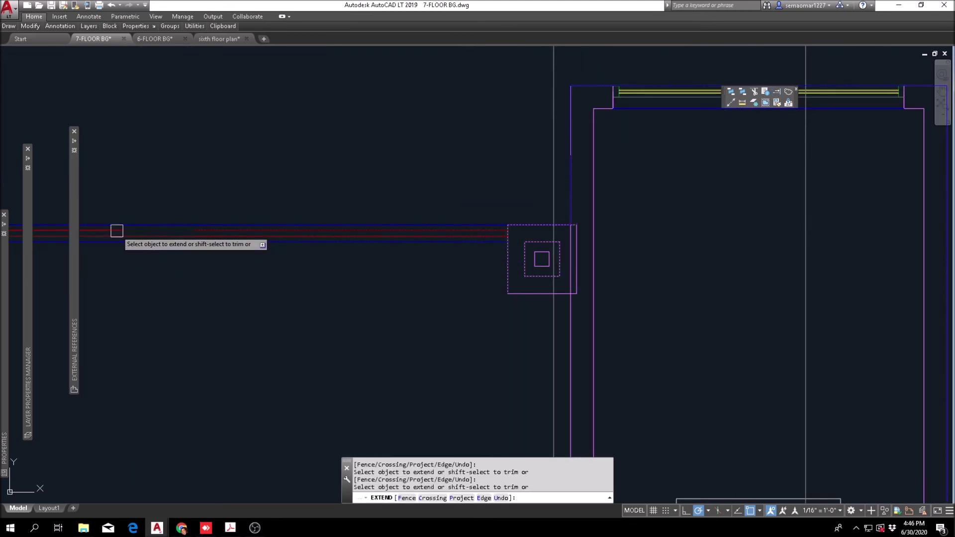
{"action": "scroll", "coordinate": [162, 238], "scroll_direction": "down", "scroll_amount": 8}
{"action": "scroll", "coordinate": [330, 242], "scroll_direction": "up", "scroll_amount": 6}
{"action": "key", "text": "Escape"}
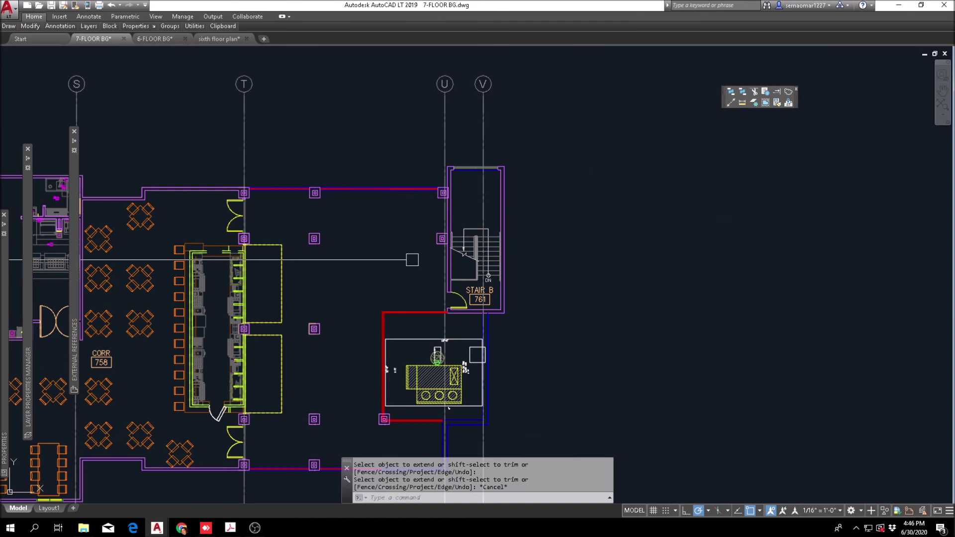
Erase the column at the southwest corner of the red wall around the mechanical unit.
{"action": "middle_click_drag", "start_coordinate": [409, 280], "coordinate": [341, 156]}
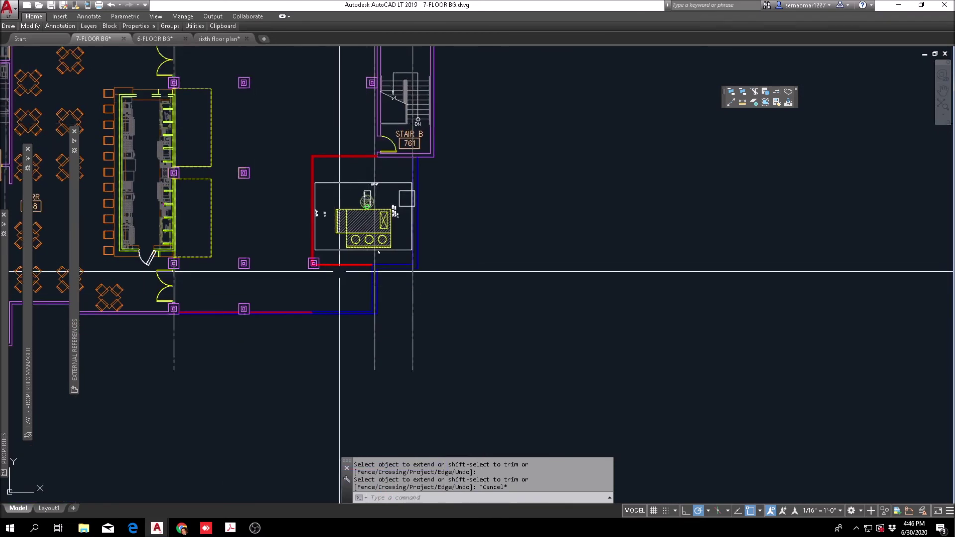
{"action": "key", "text": "Escape"}
{"action": "scroll", "coordinate": [325, 270], "scroll_direction": "up", "scroll_amount": 2}
{"action": "type", "text": "e"}
{"action": "key", "text": "Return"}
{"action": "left_click", "coordinate": [288, 270]}
{"action": "left_click", "coordinate": [349, 249]}
{"action": "key", "text": "Return"}
{"action": "key", "text": "Escape"}
Copy the lower interior column and the south wall column east to the outer wall corner at grid line U.
{"action": "mouse_move", "coordinate": [34, 28]}
{"action": "key", "text": "Escape"}
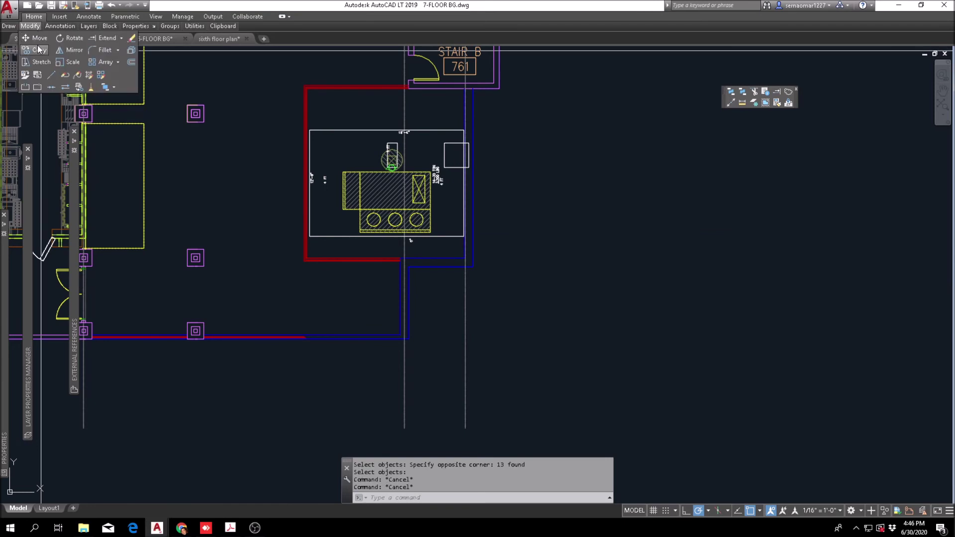
{"action": "left_click", "coordinate": [39, 49]}
{"action": "left_click", "coordinate": [158, 400]}
{"action": "left_click", "coordinate": [232, 220]}
{"action": "scroll", "coordinate": [204, 347], "scroll_direction": "up", "scroll_amount": 3}
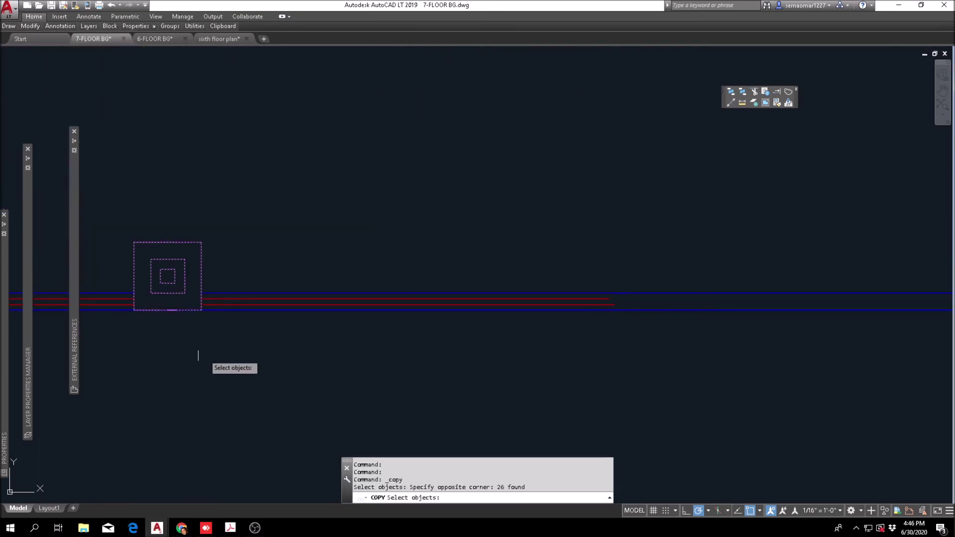
{"action": "key", "text": "Return"}
{"action": "left_click", "coordinate": [201, 310]}
{"action": "scroll", "coordinate": [202, 309], "scroll_direction": "down", "scroll_amount": 1}
{"action": "scroll", "coordinate": [201, 310], "scroll_direction": "down", "scroll_amount": 2}
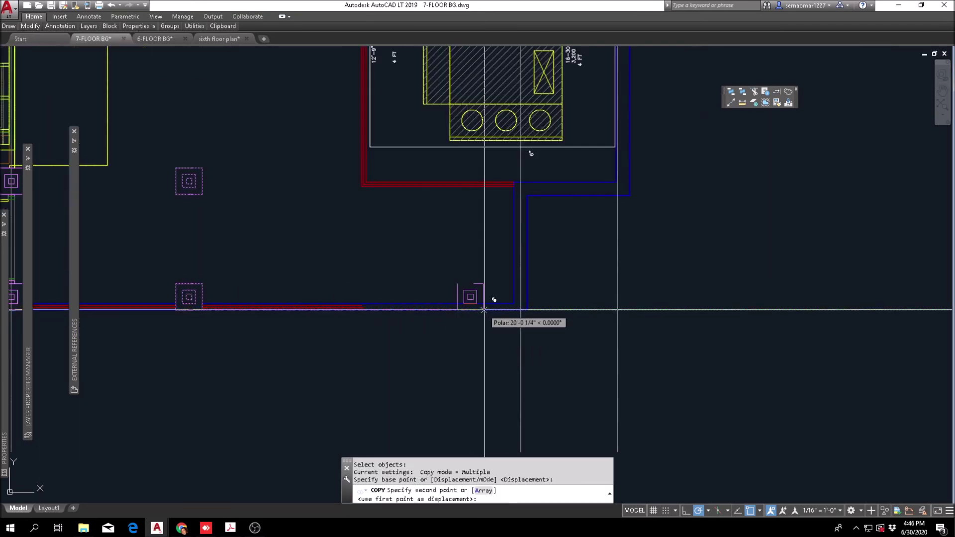
{"action": "left_click", "coordinate": [527, 310]}
{"action": "key", "text": "Escape"}
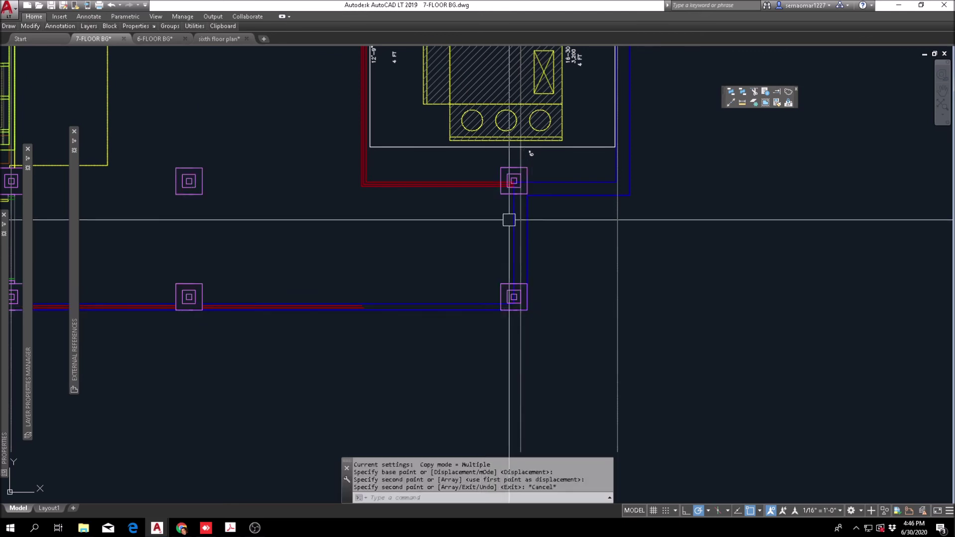
{"action": "middle_click_drag", "start_coordinate": [535, 204], "coordinate": [531, 234]}
{"action": "key", "text": "Escape"}
{"action": "key", "text": "Escape"}
{"action": "key", "text": "Escape"}
Trim the blue wall line inside the upper copied column at its east edge.
{"action": "scroll", "coordinate": [509, 308], "scroll_direction": "down", "scroll_amount": 2}
{"action": "scroll", "coordinate": [507, 320], "scroll_direction": "up", "scroll_amount": 2}
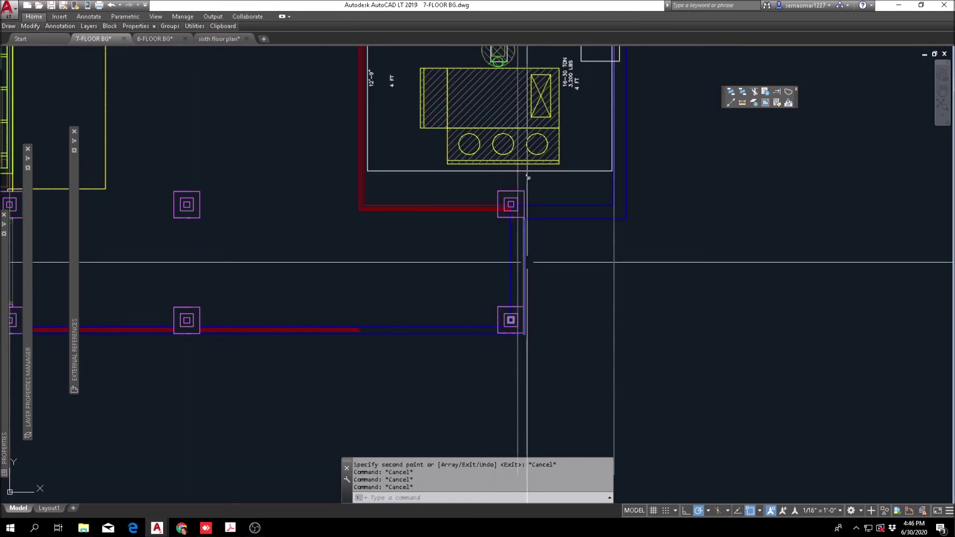
{"action": "scroll", "coordinate": [527, 233], "scroll_direction": "up", "scroll_amount": 2}
{"action": "type", "text": "tr"}
{"action": "key", "text": "Return"}
{"action": "scroll", "coordinate": [521, 209], "scroll_direction": "up", "scroll_amount": 2}
{"action": "left_click", "coordinate": [521, 195]}
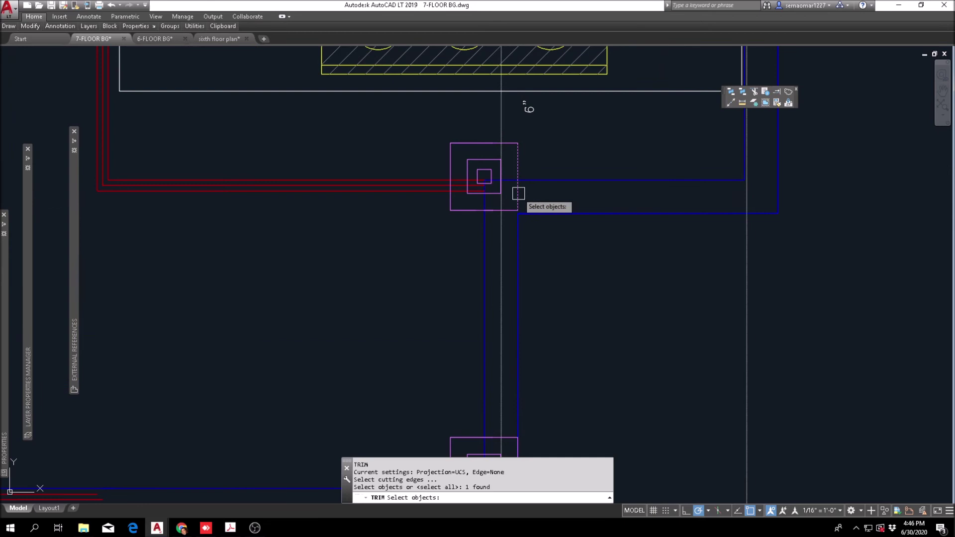
{"action": "scroll", "coordinate": [507, 178], "scroll_direction": "up", "scroll_amount": 2}
{"action": "key", "text": "Escape"}
{"action": "scroll", "coordinate": [470, 282], "scroll_direction": "down", "scroll_amount": 3}
Erase the inner vertical wall line between the two copied columns at grid line U.
{"action": "type", "text": "e"}
{"action": "key", "text": "Return"}
{"action": "left_click", "coordinate": [460, 306]}
{"action": "key", "text": "Return"}
{"action": "scroll", "coordinate": [466, 270], "scroll_direction": "down", "scroll_amount": 2}
{"action": "key", "text": "Escape"}
Trim the three red wall lines inside the upper copied column at its west edge.
{"action": "scroll", "coordinate": [460, 273], "scroll_direction": "up", "scroll_amount": 4}
{"action": "type", "text": "tr"}
{"action": "key", "text": "Return"}
{"action": "left_click", "coordinate": [448, 246]}
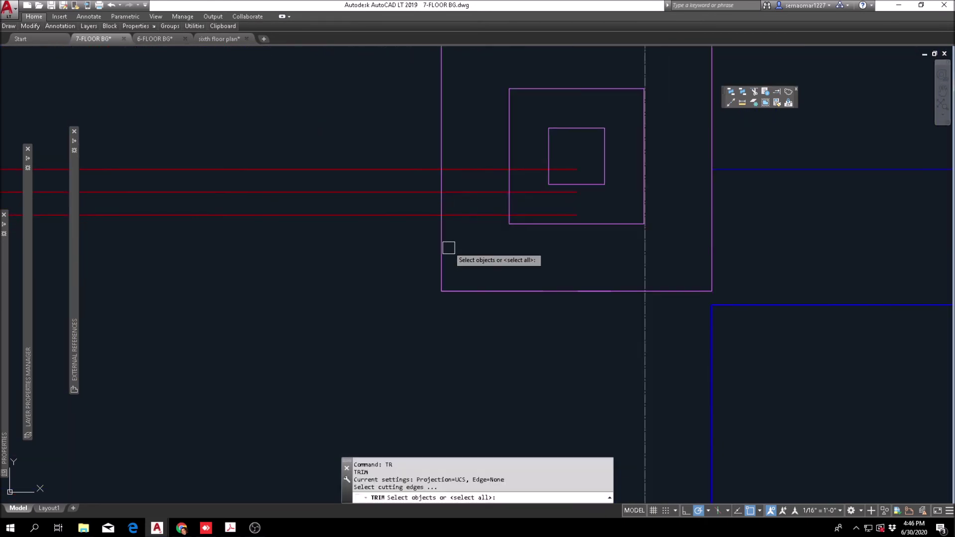
{"action": "left_click", "coordinate": [422, 245]}
{"action": "key", "text": "Return"}
{"action": "left_click", "coordinate": [475, 230]}
{"action": "left_click", "coordinate": [467, 171]}
{"action": "scroll", "coordinate": [468, 188], "scroll_direction": "down", "scroll_amount": 4}
{"action": "left_click", "coordinate": [468, 188]}
{"action": "scroll", "coordinate": [469, 188], "scroll_direction": "up", "scroll_amount": 3}
{"action": "left_click", "coordinate": [468, 183]}
{"action": "scroll", "coordinate": [467, 183], "scroll_direction": "down", "scroll_amount": 1}
{"action": "scroll", "coordinate": [466, 188], "scroll_direction": "down", "scroll_amount": 4}
{"action": "key", "text": "Escape"}
{"action": "key", "text": "Escape"}
{"action": "key", "text": "Escape"}
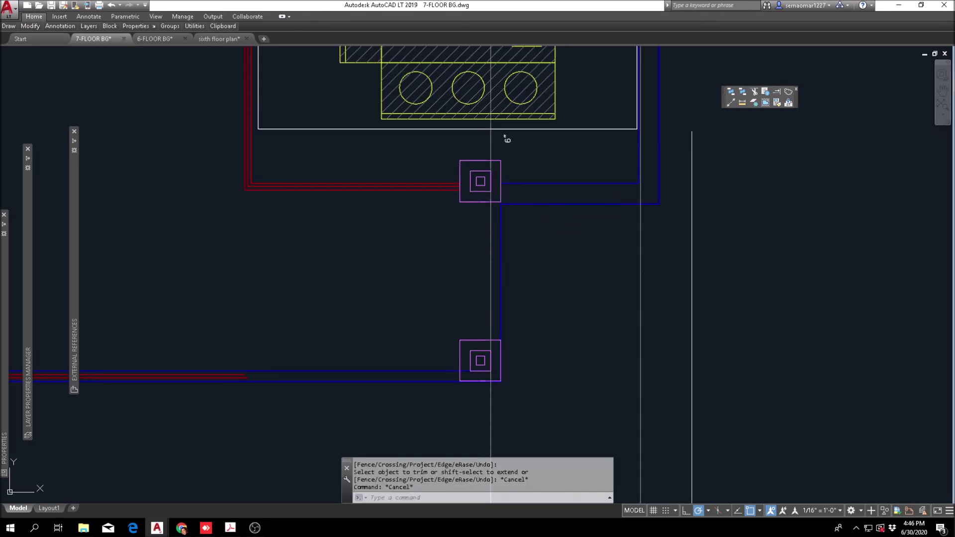
Extend the two red south wall lines east to the copied column at the southeast corner.
{"action": "left_click", "coordinate": [776, 91]}
{"action": "left_click", "coordinate": [561, 324]}
{"action": "left_click", "coordinate": [241, 420]}
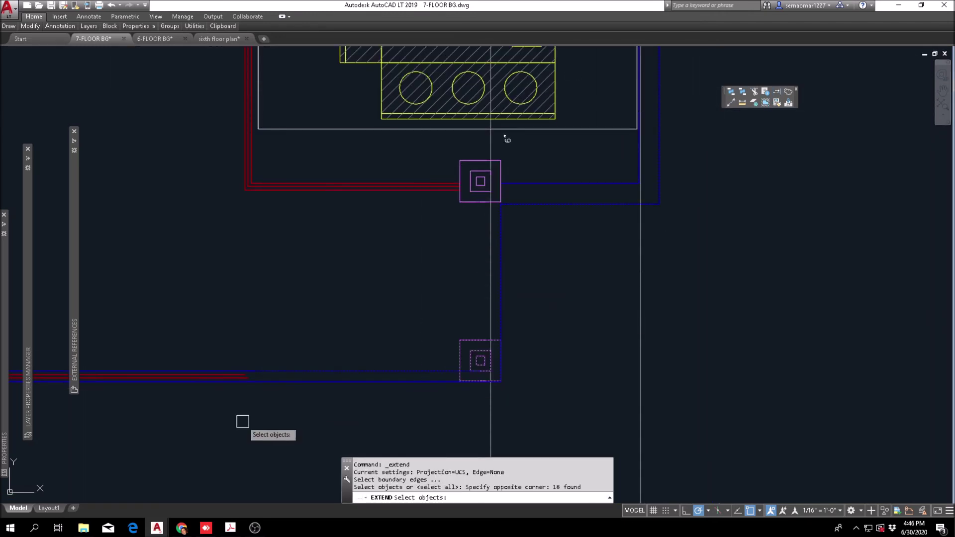
{"action": "key", "text": "Return"}
{"action": "scroll", "coordinate": [233, 398], "scroll_direction": "up", "scroll_amount": 4}
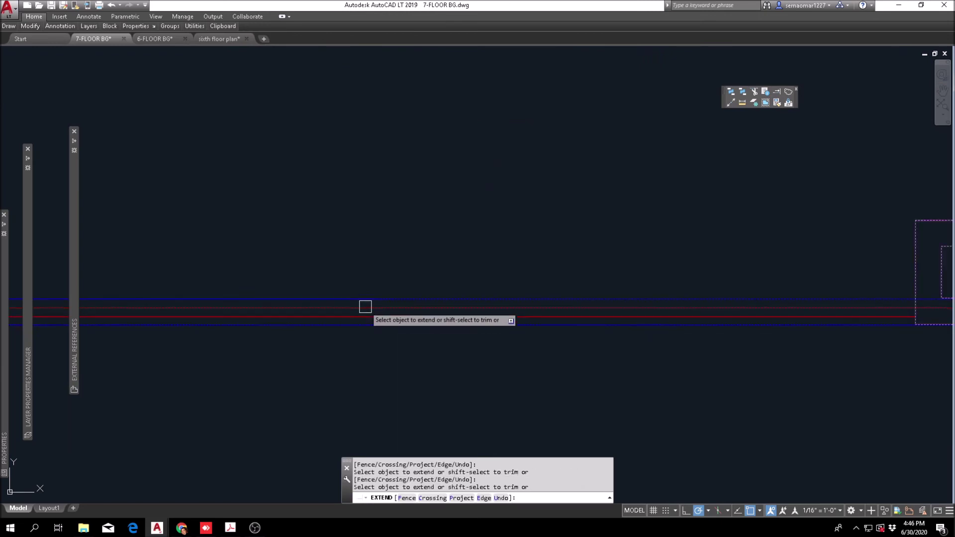
{"action": "scroll", "coordinate": [363, 307], "scroll_direction": "down", "scroll_amount": 4}
{"action": "key", "text": "Escape"}
{"action": "key", "text": "Escape"}
Trim the lower red south wall line at the west edge of the southeast corner column.
{"action": "scroll", "coordinate": [665, 260], "scroll_direction": "up", "scroll_amount": 4}
{"action": "type", "text": "tr"}
{"action": "key", "text": "Return"}
{"action": "scroll", "coordinate": [476, 386], "scroll_direction": "up", "scroll_amount": 6}
{"action": "left_click", "coordinate": [435, 378]}
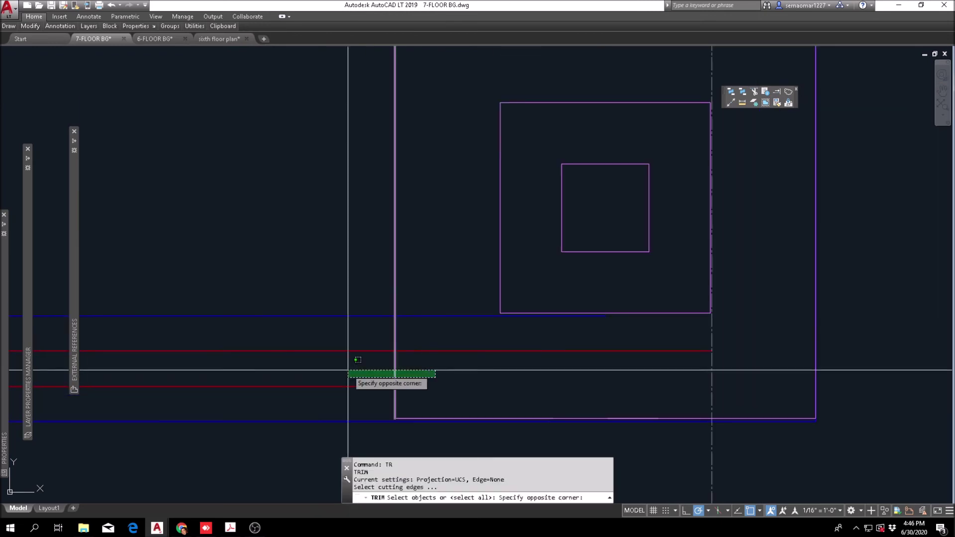
{"action": "left_click", "coordinate": [348, 370]}
{"action": "key", "text": "Return"}
{"action": "left_click", "coordinate": [433, 362]}
{"action": "left_click", "coordinate": [434, 328]}
{"action": "scroll", "coordinate": [438, 283], "scroll_direction": "down", "scroll_amount": 5}
{"action": "key", "text": "Escape"}
{"action": "key", "text": "Escape"}
Trim the upper red line and inner blue line of the south wall at the southeast column's west edge.
{"action": "scroll", "coordinate": [444, 301], "scroll_direction": "up", "scroll_amount": 5}
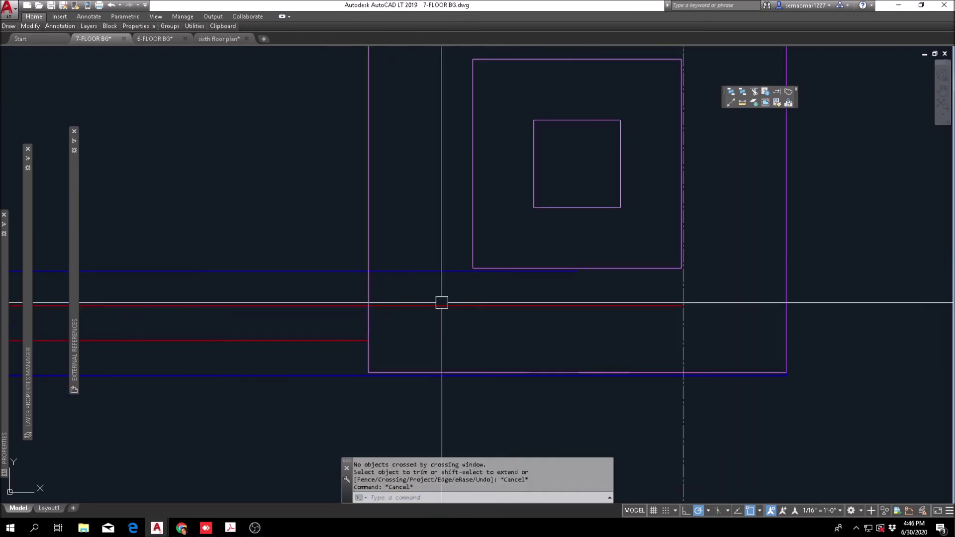
{"action": "type", "text": "tr"}
{"action": "key", "text": "Return"}
{"action": "key", "text": "Return"}
{"action": "left_click", "coordinate": [422, 252]}
{"action": "left_click", "coordinate": [405, 325]}
{"action": "scroll", "coordinate": [410, 313], "scroll_direction": "down", "scroll_amount": 5}
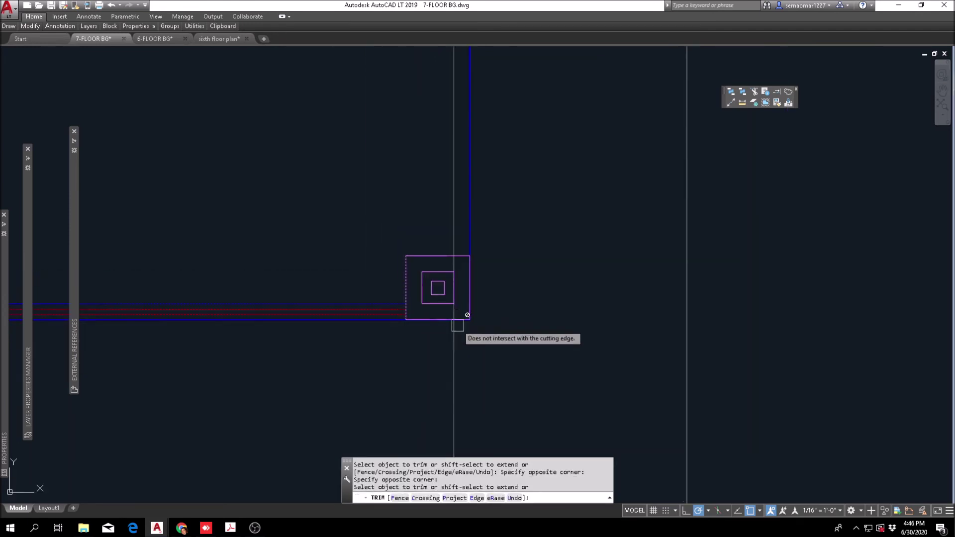
{"action": "scroll", "coordinate": [502, 258], "scroll_direction": "down", "scroll_amount": 5}
{"action": "key", "text": "Escape"}
{"action": "type", "text": "o"}
{"action": "key", "text": "Return"}
{"action": "scroll", "coordinate": [540, 329], "scroll_direction": "up", "scroll_amount": 5}
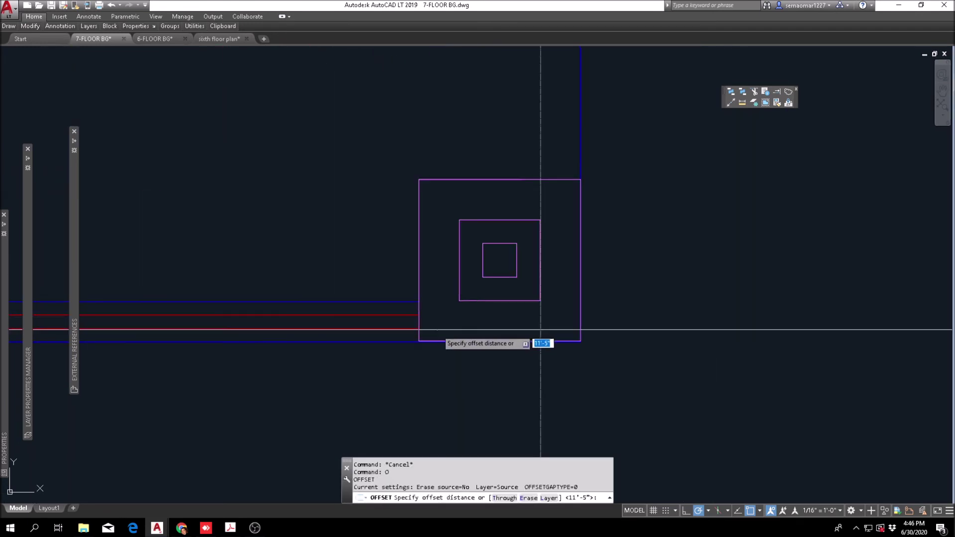
{"action": "scroll", "coordinate": [414, 365], "scroll_direction": "up", "scroll_amount": 4}
{"action": "scroll", "coordinate": [458, 312], "scroll_direction": "down", "scroll_amount": 8}
{"action": "scroll", "coordinate": [234, 279], "scroll_direction": "down", "scroll_amount": 3}
{"action": "scroll", "coordinate": [212, 283], "scroll_direction": "up", "scroll_amount": 6}
{"action": "scroll", "coordinate": [788, 298], "scroll_direction": "up", "scroll_amount": 4}
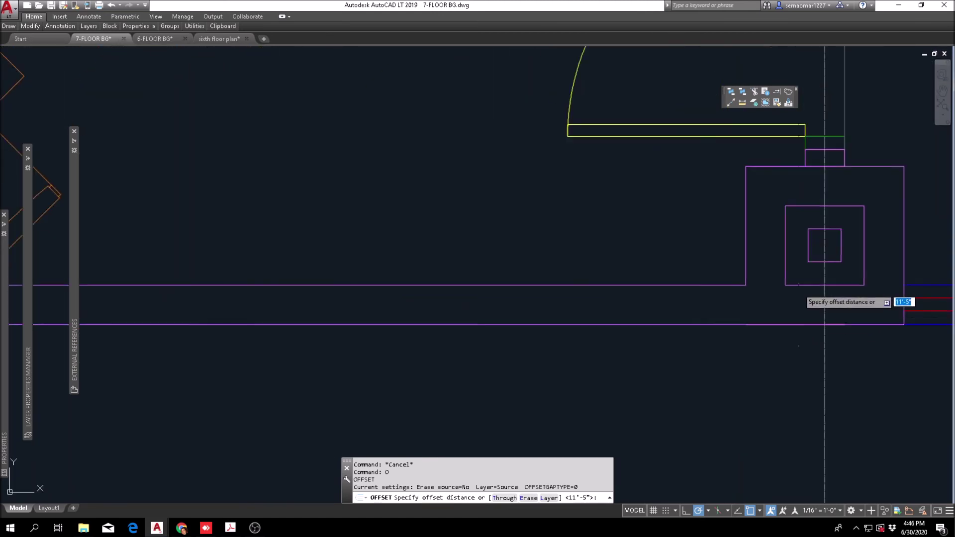
{"action": "scroll", "coordinate": [580, 278], "scroll_direction": "down", "scroll_amount": 4}
{"action": "key", "text": "Escape"}
{"action": "key", "text": "Escape"}
Draw a horizontal construction line along the lower edge of the south wall as an alignment guide.
{"action": "left_click", "coordinate": [729, 103]}
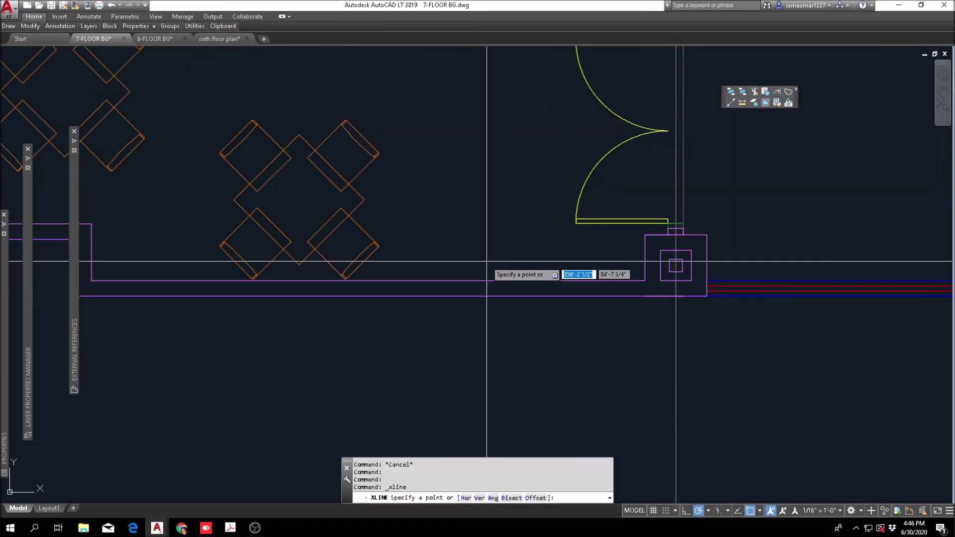
{"action": "type", "text": "h"}
{"action": "key", "text": "Return"}
{"action": "scroll", "coordinate": [642, 284], "scroll_direction": "up", "scroll_amount": 3}
{"action": "scroll", "coordinate": [575, 301], "scroll_direction": "down", "scroll_amount": 5}
{"action": "middle_click_drag", "start_coordinate": [692, 306], "coordinate": [413, 299]}
{"action": "scroll", "coordinate": [326, 270], "scroll_direction": "up", "scroll_amount": 6}
{"action": "scroll", "coordinate": [703, 277], "scroll_direction": "down", "scroll_amount": 5}
{"action": "middle_click_drag", "start_coordinate": [704, 277], "coordinate": [298, 283]}
{"action": "scroll", "coordinate": [291, 283], "scroll_direction": "up", "scroll_amount": 6}
{"action": "key", "text": "Escape"}
{"action": "scroll", "coordinate": [318, 329], "scroll_direction": "down", "scroll_amount": 5}
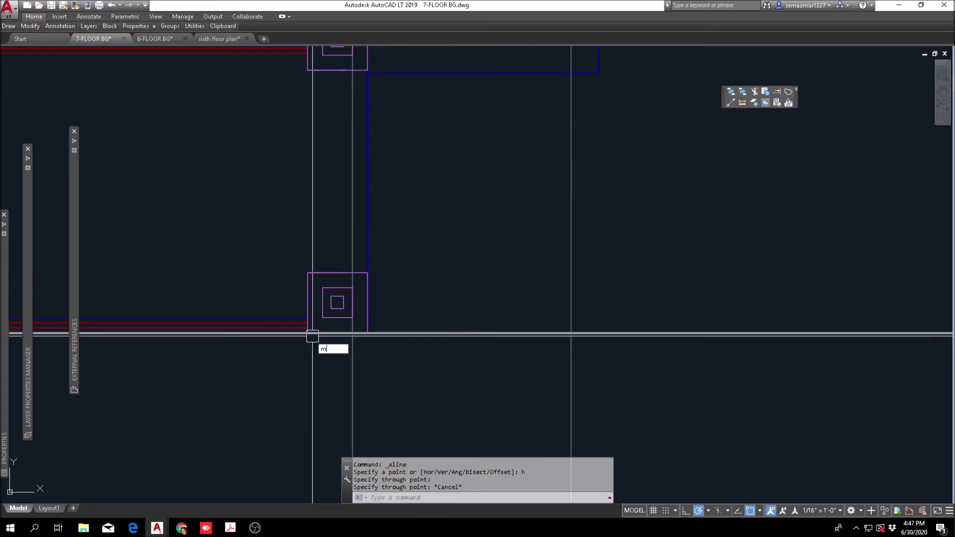
Move the southeast corner column down so its bottom edge sits on the horizontal construction line.
{"action": "type", "text": "m"}
{"action": "key", "text": "Return"}
{"action": "left_click", "coordinate": [277, 366]}
{"action": "left_click", "coordinate": [401, 230]}
{"action": "scroll", "coordinate": [343, 323], "scroll_direction": "up", "scroll_amount": 10}
{"action": "key", "text": "Return"}
{"action": "left_click", "coordinate": [481, 323]}
{"action": "left_click", "coordinate": [480, 331]}
{"action": "key", "text": "Escape"}
{"action": "scroll", "coordinate": [476, 338], "scroll_direction": "down", "scroll_amount": 4}
{"action": "scroll", "coordinate": [493, 308], "scroll_direction": "down", "scroll_amount": 4}
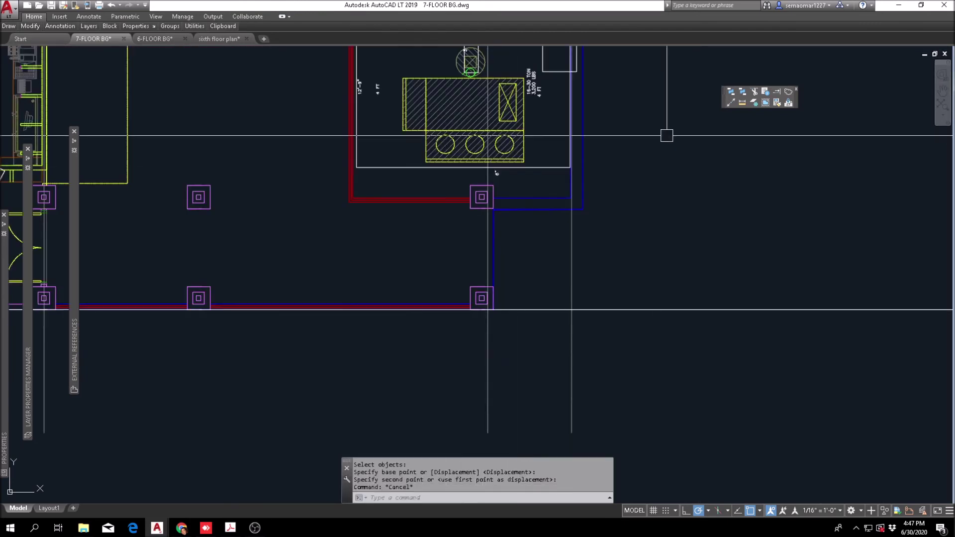
Draw a horizontal construction line through the top edge of the lower-row interior column between grid lines T and U.
{"action": "left_click", "coordinate": [731, 103]}
{"action": "type", "text": "h"}
{"action": "key", "text": "Return"}
{"action": "scroll", "coordinate": [293, 147], "scroll_direction": "up", "scroll_amount": 5}
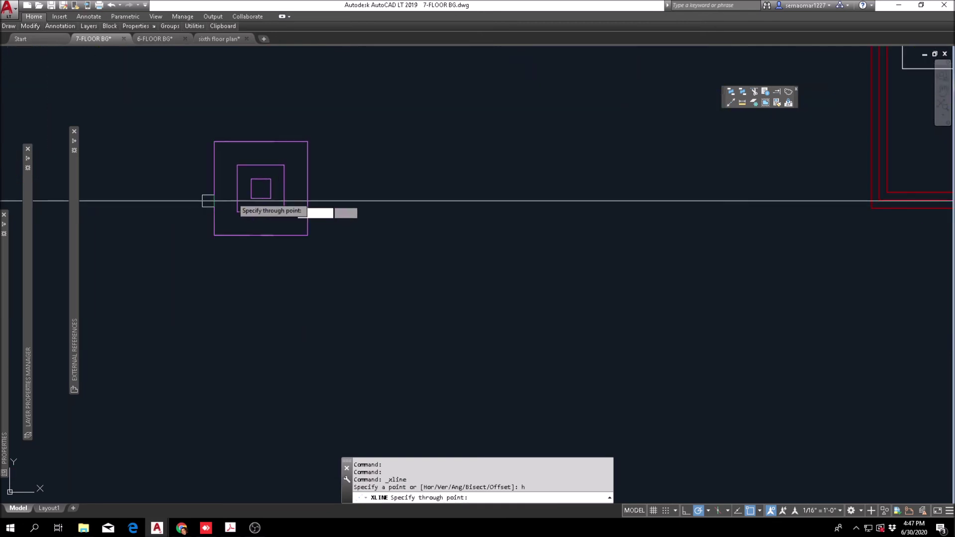
{"action": "left_click", "coordinate": [294, 147]}
{"action": "scroll", "coordinate": [279, 179], "scroll_direction": "down", "scroll_amount": 5}
{"action": "key", "text": "Escape"}
{"action": "scroll", "coordinate": [284, 124], "scroll_direction": "up", "scroll_amount": 6}
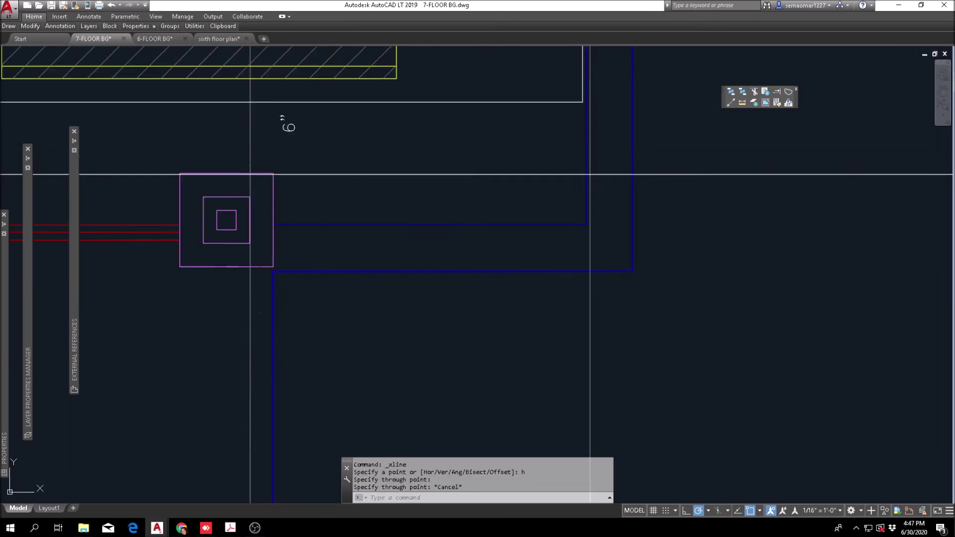
{"action": "scroll", "coordinate": [259, 174], "scroll_direction": "down", "scroll_amount": 6}
{"action": "key", "text": "Escape"}
Move the column south of the mechanical unit down so its top edge meets the new construction line.
{"action": "type", "text": "m"}
{"action": "key", "text": "Return"}
{"action": "left_click", "coordinate": [233, 212]}
{"action": "left_click", "coordinate": [319, 158]}
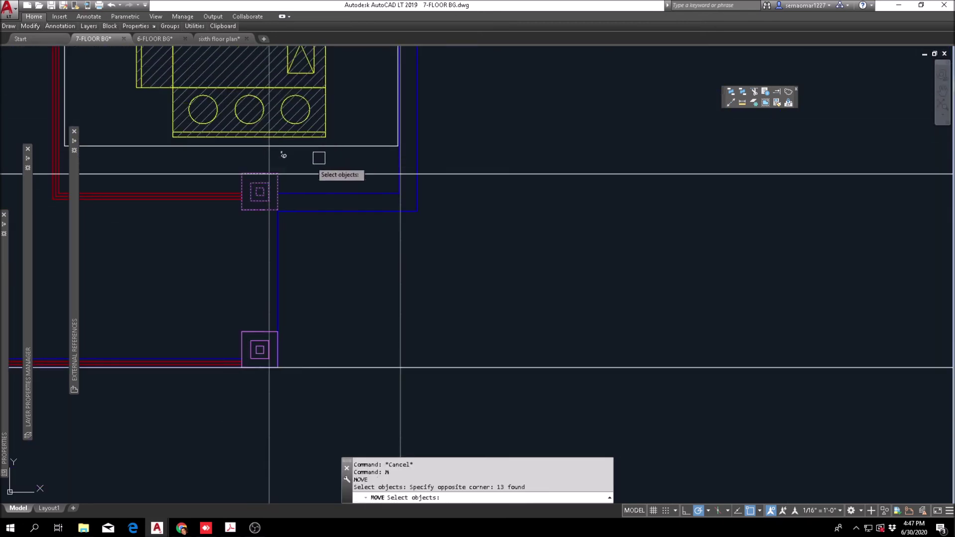
{"action": "scroll", "coordinate": [276, 175], "scroll_direction": "up", "scroll_amount": 5}
{"action": "scroll", "coordinate": [263, 156], "scroll_direction": "up", "scroll_amount": 6}
{"action": "key", "text": "Return"}
{"action": "left_click", "coordinate": [240, 167]}
{"action": "left_click", "coordinate": [241, 175]}
{"action": "key", "text": "Escape"}
{"action": "key", "text": "Escape"}
{"action": "scroll", "coordinate": [293, 188], "scroll_direction": "down", "scroll_amount": 8}
{"action": "scroll", "coordinate": [320, 175], "scroll_direction": "down", "scroll_amount": 3}
Erase the two horizontal construction lines used for aligning the columns.
{"action": "type", "text": "e"}
{"action": "key", "text": "Return"}
{"action": "left_click", "coordinate": [565, 159]}
{"action": "left_click", "coordinate": [539, 397]}
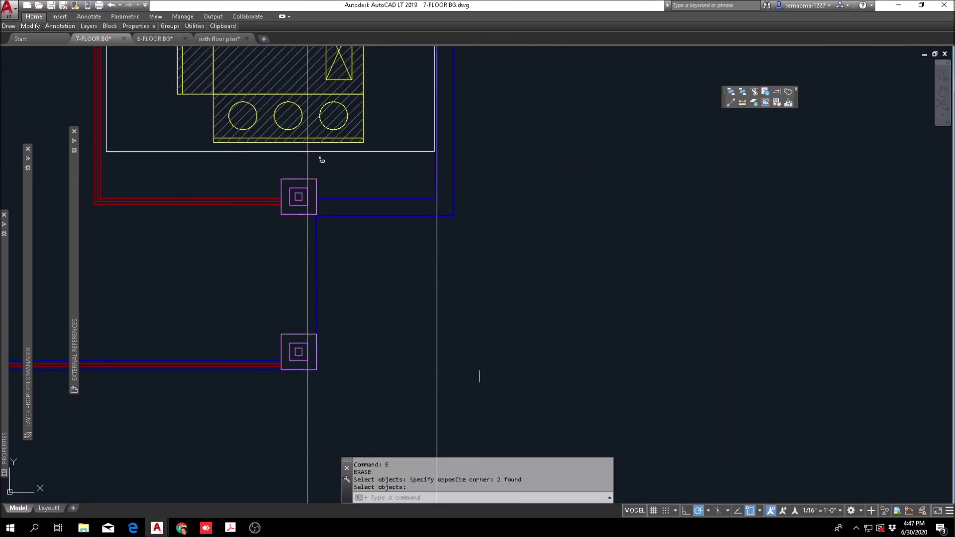
{"action": "key", "text": "Return"}
{"action": "key", "text": "Escape"}
Offset the blue east wall line between the two aligned columns 6 inches inward to the west.
{"action": "scroll", "coordinate": [287, 167], "scroll_direction": "up", "scroll_amount": 6}
{"action": "scroll", "coordinate": [274, 360], "scroll_direction": "down", "scroll_amount": 8}
{"action": "type", "text": "o"}
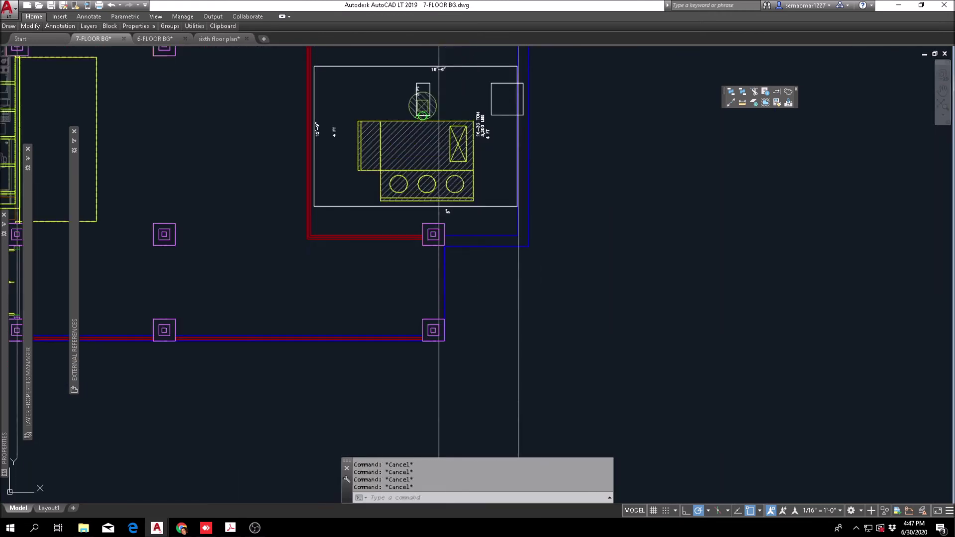
{"action": "key", "text": "Return"}
{"action": "scroll", "coordinate": [412, 334], "scroll_direction": "up", "scroll_amount": 8}
{"action": "left_click", "coordinate": [451, 330]}
{"action": "left_click", "coordinate": [451, 294]}
{"action": "left_click", "coordinate": [593, 142]}
{"action": "left_click", "coordinate": [555, 147]}
{"action": "key", "text": "Escape"}
Trim the offset east wall line at the top edge of the southeast corner column.
{"action": "scroll", "coordinate": [580, 183], "scroll_direction": "up", "scroll_amount": 2}
{"action": "type", "text": "tr"}
{"action": "key", "text": "Return"}
{"action": "left_click", "coordinate": [582, 175]}
{"action": "left_click", "coordinate": [530, 215]}
{"action": "key", "text": "Return"}
{"action": "scroll", "coordinate": [456, 164], "scroll_direction": "down", "scroll_amount": 6}
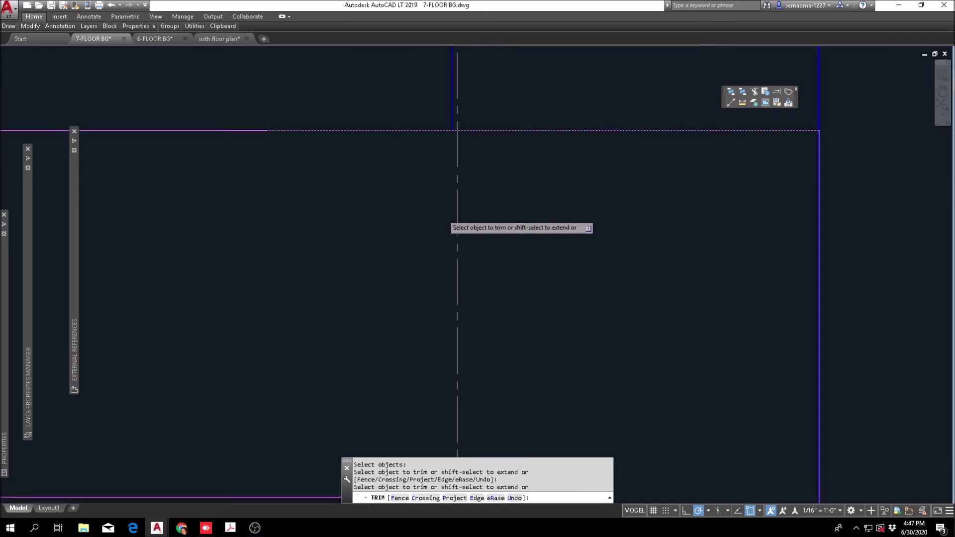
{"action": "key", "text": "Escape"}
{"action": "scroll", "coordinate": [493, 253], "scroll_direction": "up", "scroll_amount": 8}
Extend the two blue east wall lines up to the bottom edge of the upper column.
{"action": "type", "text": "tr"}
{"action": "key", "text": "Return"}
{"action": "key", "text": "Escape"}
{"action": "scroll", "coordinate": [428, 300], "scroll_direction": "up", "scroll_amount": 4}
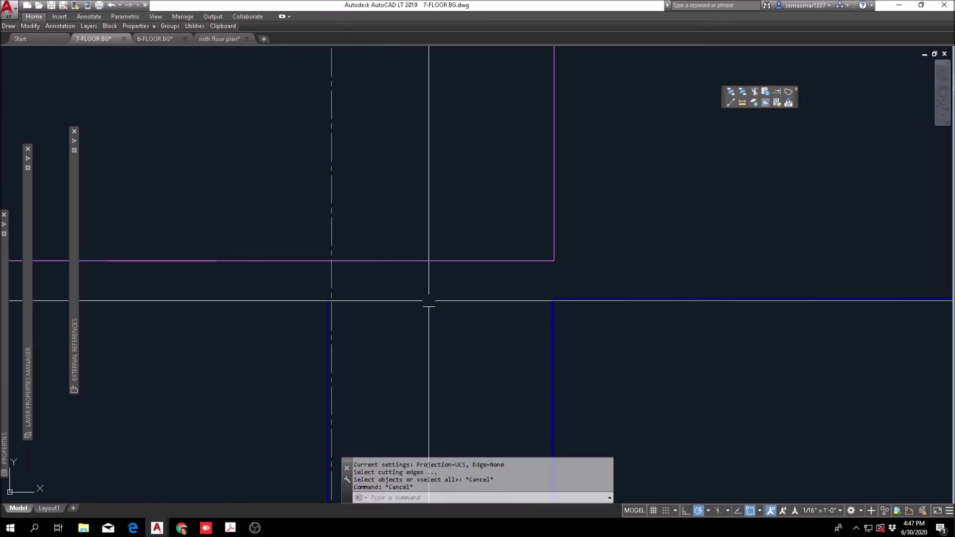
{"action": "left_click", "coordinate": [777, 91]}
{"action": "left_click", "coordinate": [586, 228]}
{"action": "left_click", "coordinate": [609, 330]}
{"action": "left_click", "coordinate": [366, 330]}
{"action": "scroll", "coordinate": [348, 300], "scroll_direction": "up", "scroll_amount": 4}
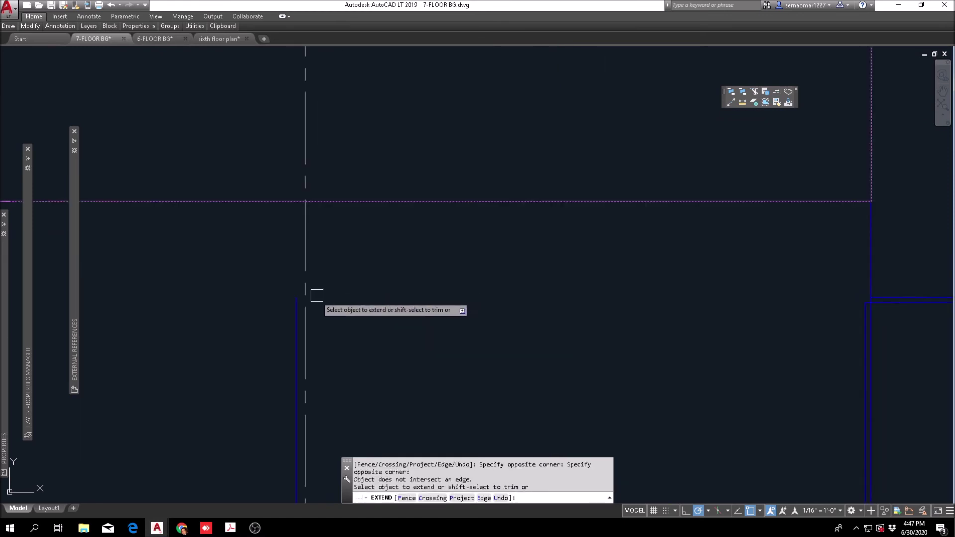
{"action": "key", "text": "Escape"}
Offset the east wall lines 2 inches inward from each face to form two middle lines.
{"action": "type", "text": "o"}
{"action": "key", "text": "Return"}
{"action": "type", "text": "2"}
{"action": "key", "text": "Return"}
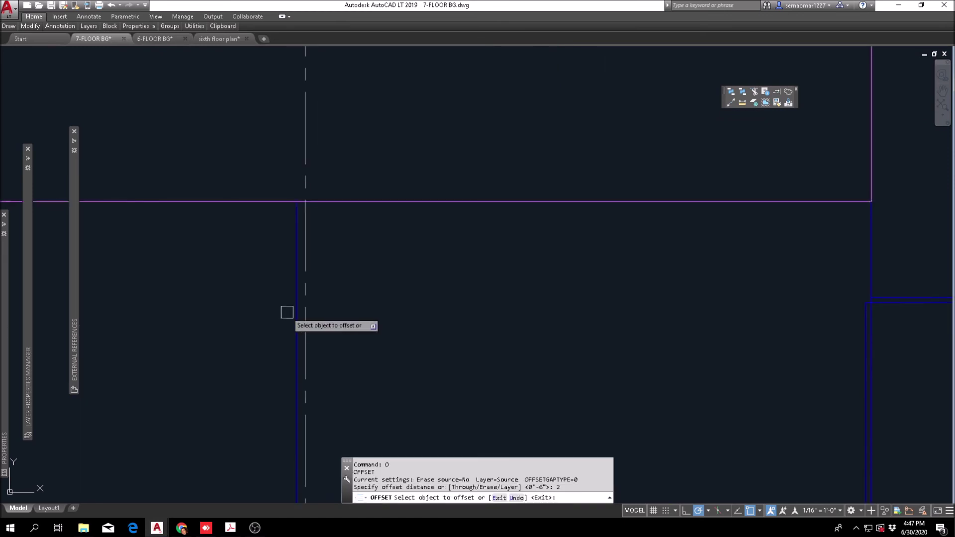
{"action": "left_click", "coordinate": [497, 293]}
{"action": "scroll", "coordinate": [503, 290], "scroll_direction": "down", "scroll_amount": 3}
{"action": "left_click", "coordinate": [502, 294]}
{"action": "left_click", "coordinate": [586, 324]}
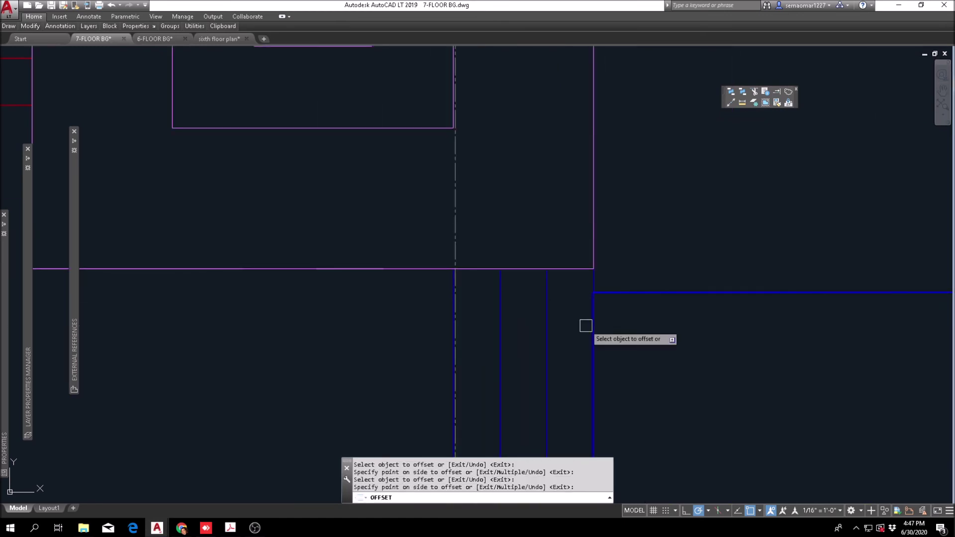
{"action": "scroll", "coordinate": [604, 255], "scroll_direction": "down", "scroll_amount": 4}
Match the two middle lines of the east wall to the properties of the red wall lines.
{"action": "left_click", "coordinate": [760, 104]}
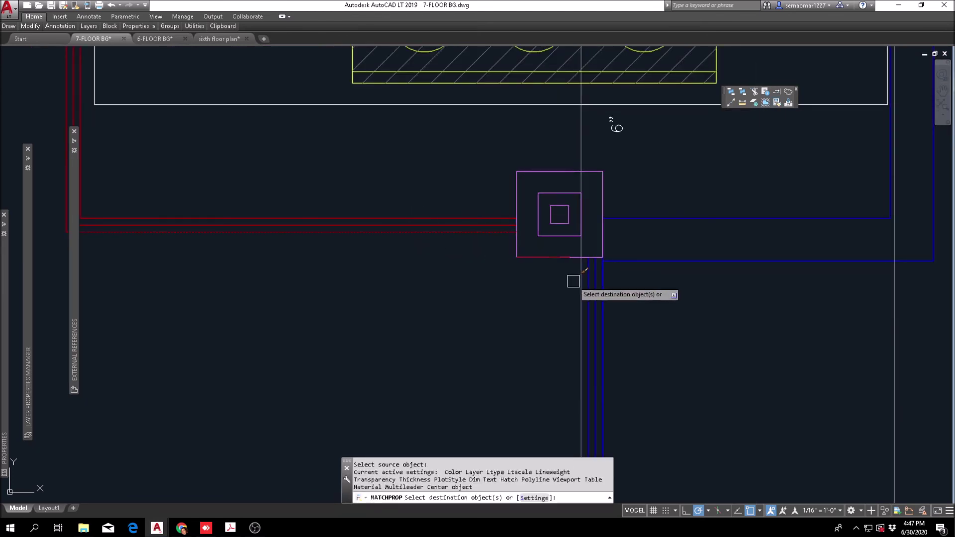
{"action": "scroll", "coordinate": [574, 280], "scroll_direction": "up", "scroll_amount": 3}
{"action": "left_click", "coordinate": [617, 256]}
{"action": "left_click", "coordinate": [618, 256]}
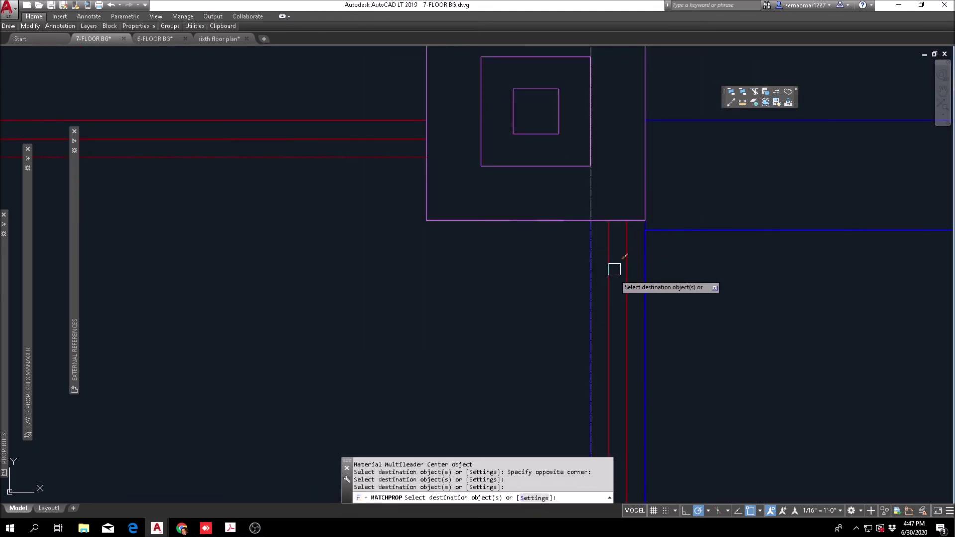
{"action": "key", "text": "Escape"}
Draw a three-segment line from the column south of the mechanical unit west, north and east, joining the interior column corners to the column beside Stair B.
{"action": "scroll", "coordinate": [562, 167], "scroll_direction": "down", "scroll_amount": 8}
{"action": "middle_click_drag", "start_coordinate": [561, 245], "coordinate": [428, 349]}
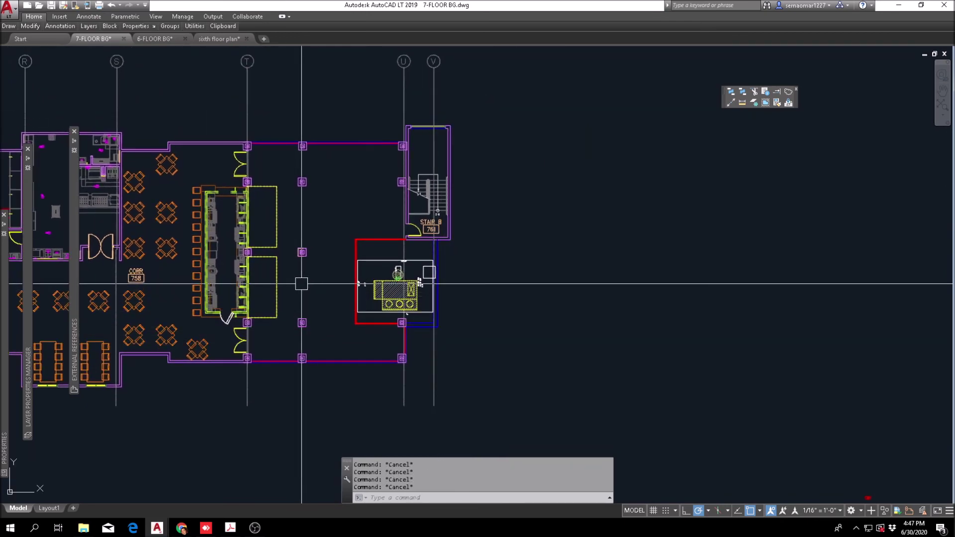
{"action": "scroll", "coordinate": [256, 255], "scroll_direction": "up", "scroll_amount": 6}
{"action": "scroll", "coordinate": [256, 256], "scroll_direction": "down", "scroll_amount": 5}
{"action": "key", "text": "Escape"}
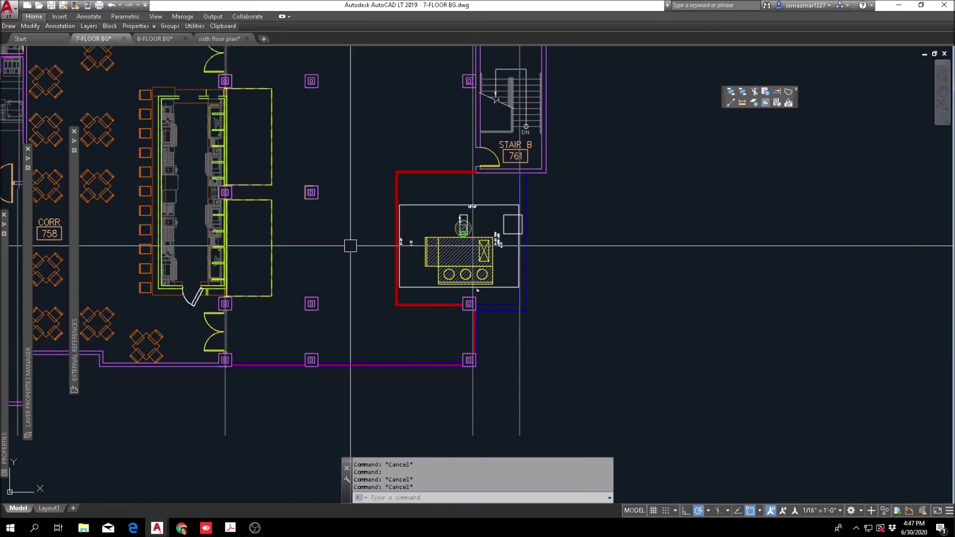
{"action": "type", "text": "l"}
{"action": "key", "text": "Return"}
{"action": "scroll", "coordinate": [472, 301], "scroll_direction": "up", "scroll_amount": 4}
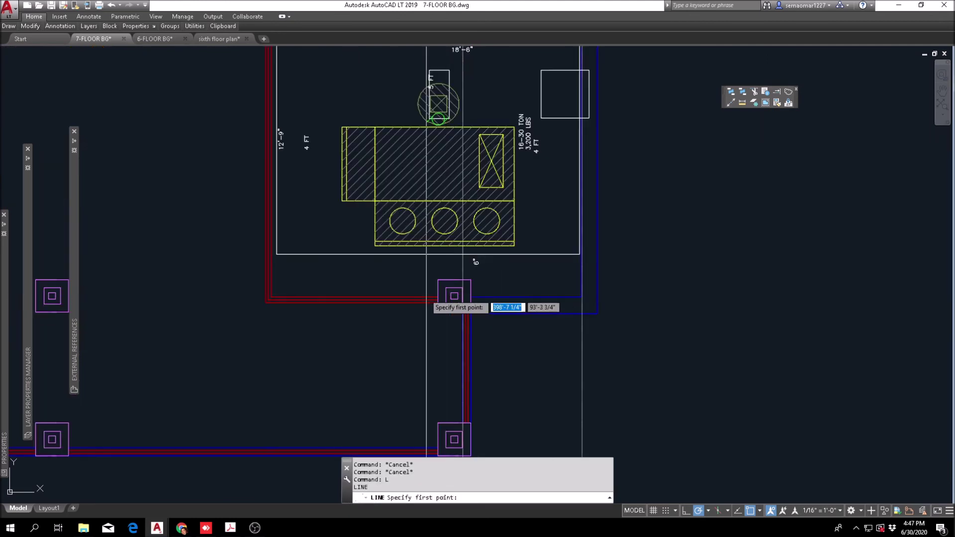
{"action": "scroll", "coordinate": [462, 255], "scroll_direction": "down", "scroll_amount": 2}
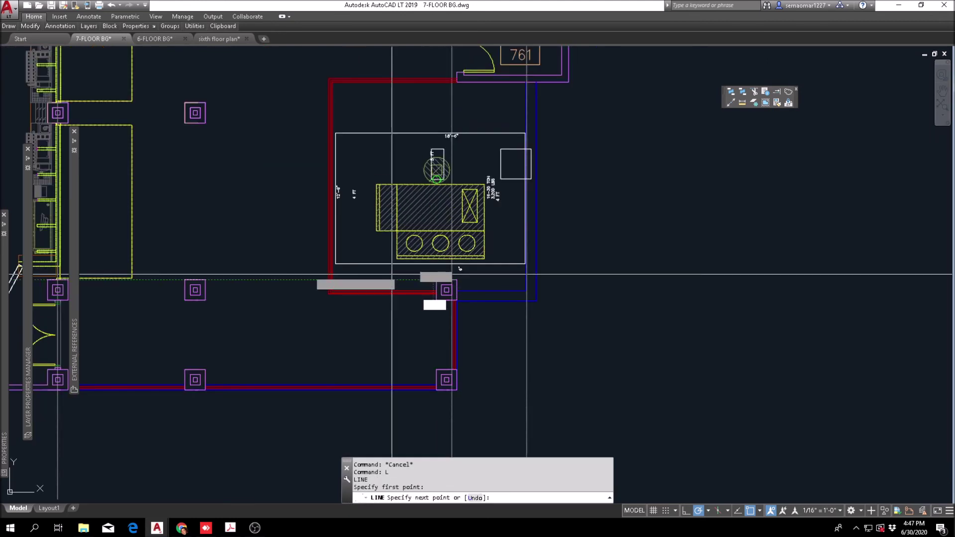
{"action": "left_click", "coordinate": [208, 279]}
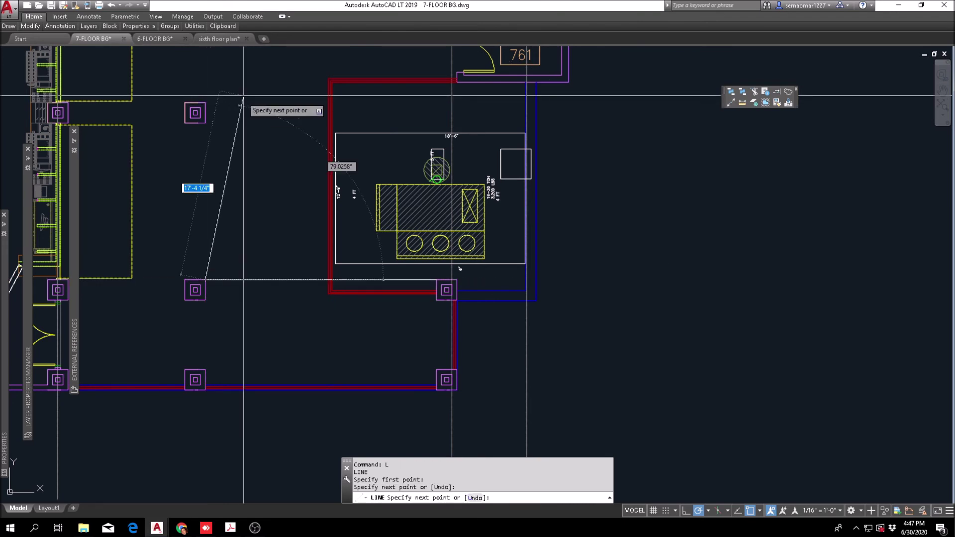
{"action": "middle_click_drag", "start_coordinate": [243, 96], "coordinate": [289, 402]}
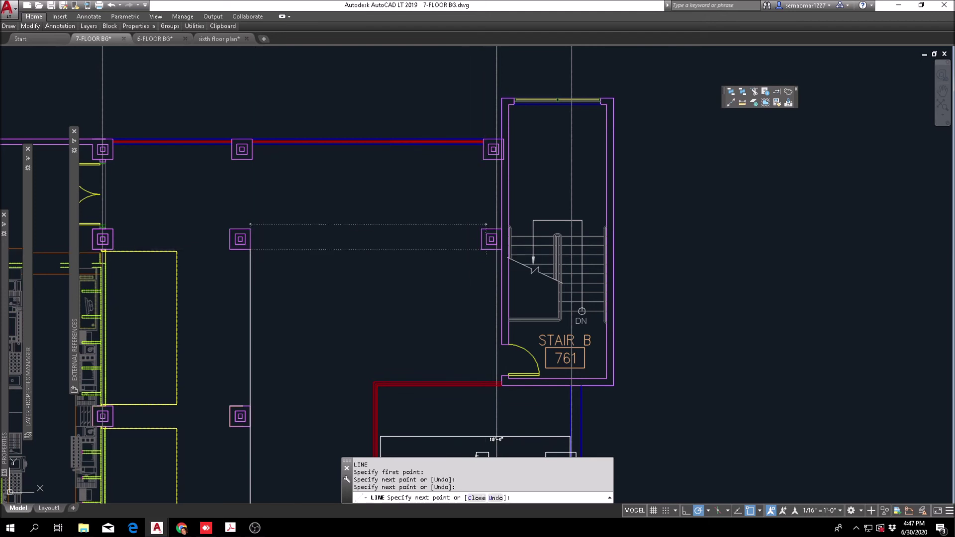
{"action": "left_click", "coordinate": [484, 248]}
{"action": "scroll", "coordinate": [485, 248], "scroll_direction": "down", "scroll_amount": 4}
{"action": "key", "text": "Escape"}
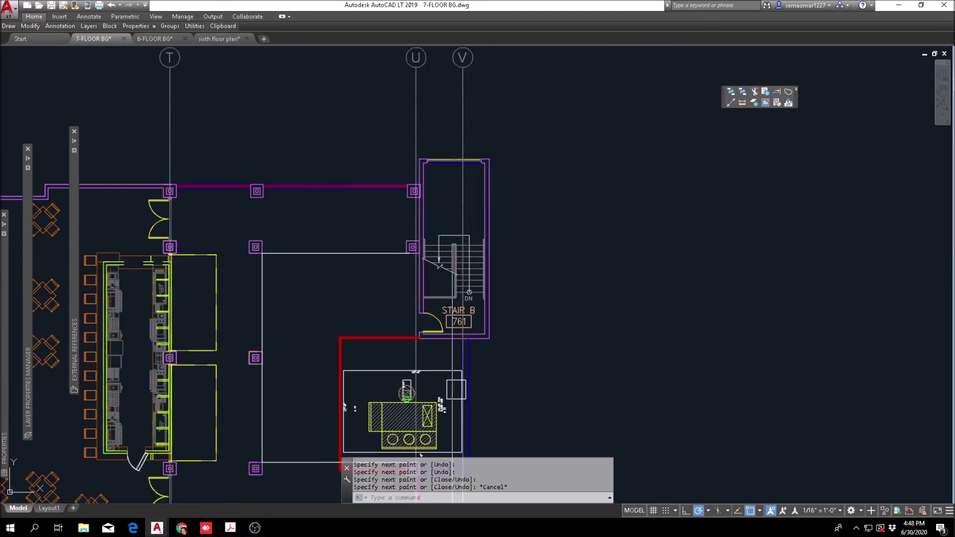
Match the three new lines between the columns to the yellow dashed rectangle outlines beside grid line T.
{"action": "left_click", "coordinate": [775, 103]}
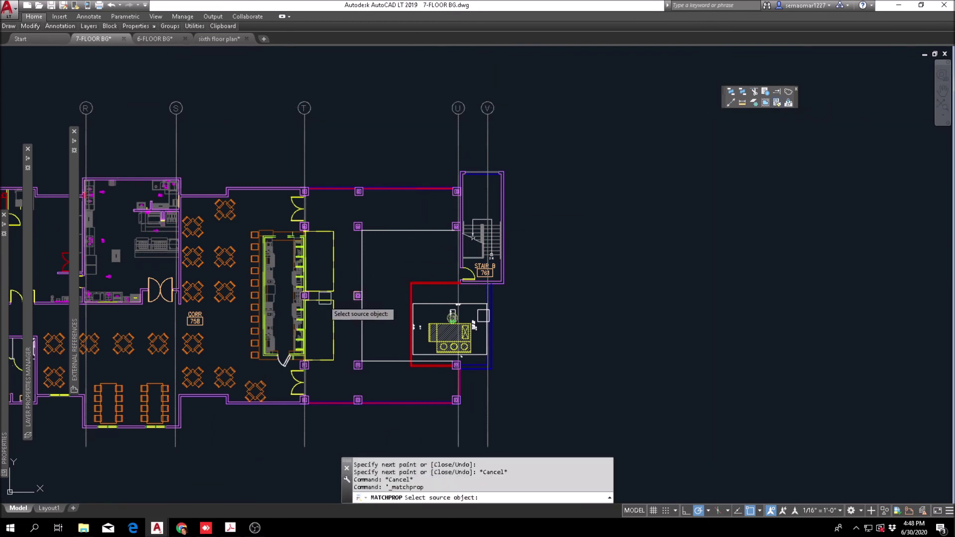
{"action": "scroll", "coordinate": [325, 297], "scroll_direction": "down", "scroll_amount": 2}
{"action": "scroll", "coordinate": [325, 299], "scroll_direction": "up", "scroll_amount": 4}
{"action": "left_click", "coordinate": [418, 185]}
{"action": "left_click", "coordinate": [402, 199]}
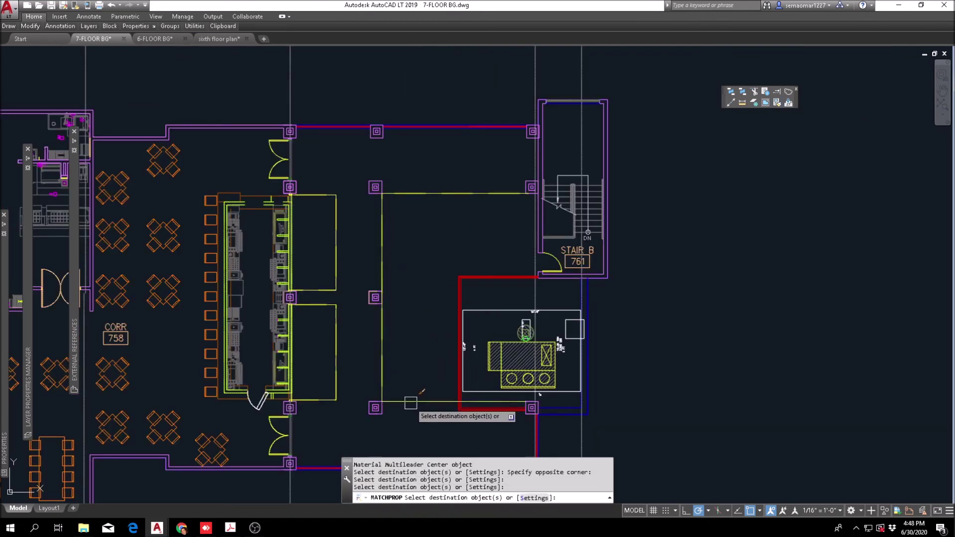
{"action": "scroll", "coordinate": [460, 398], "scroll_direction": "down", "scroll_amount": 2}
{"action": "key", "text": "Escape"}
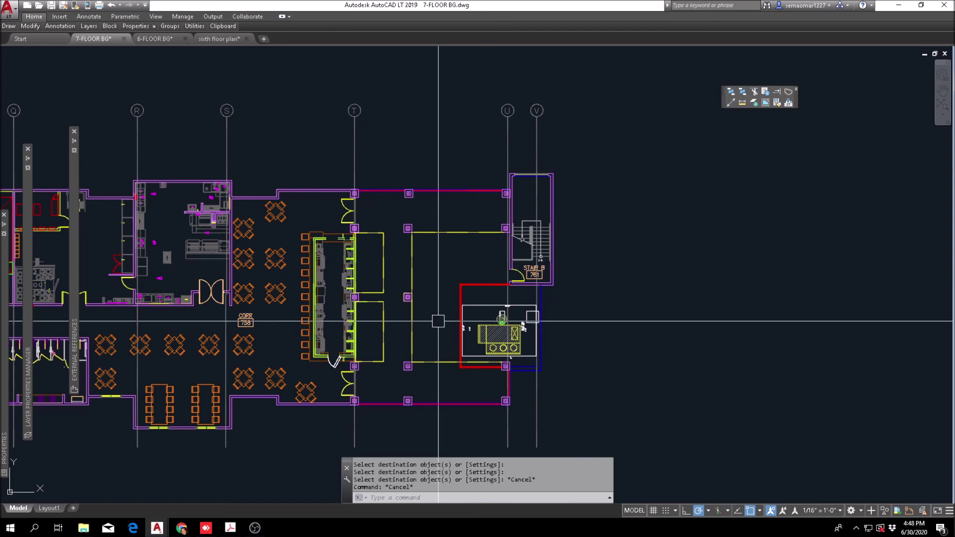
{"action": "key", "text": "Escape"}
{"action": "left_click", "coordinate": [29, 26]}
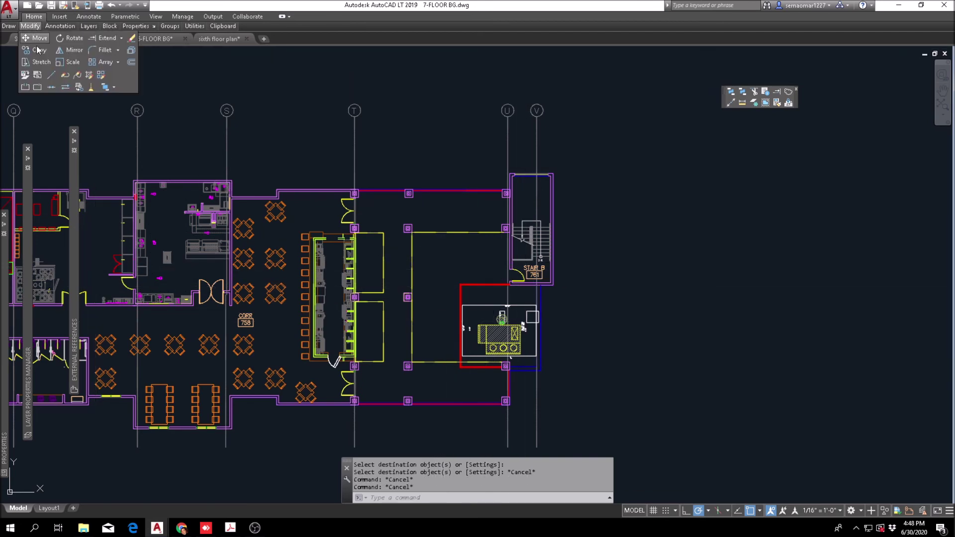
{"action": "scroll", "coordinate": [273, 204], "scroll_direction": "up", "scroll_amount": 6}
{"action": "left_click", "coordinate": [347, 202]}
{"action": "left_click", "coordinate": [246, 279]}
{"action": "right_click", "coordinate": [257, 261]}
{"action": "left_click", "coordinate": [293, 251]}
{"action": "middle_click_drag", "start_coordinate": [597, 249], "coordinate": [69, 248]}
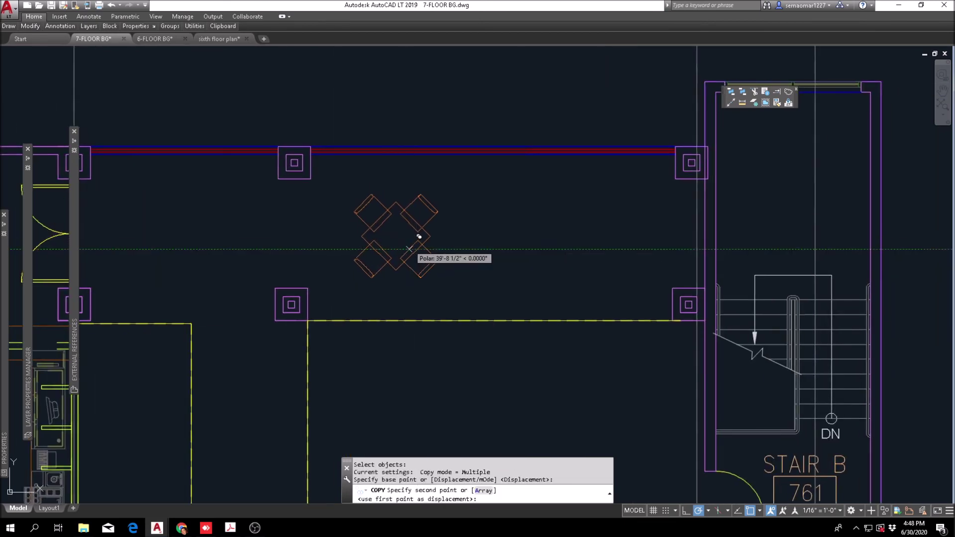
{"action": "scroll", "coordinate": [409, 248], "scroll_direction": "down", "scroll_amount": 8}
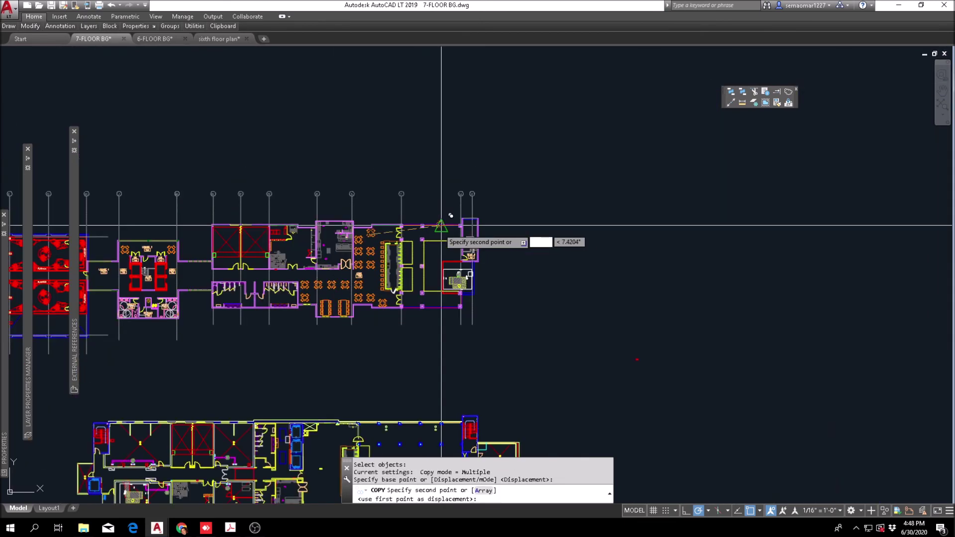
{"action": "key", "text": "Escape"}
Copy the western eight-seat table with its chairs to the empty area north of the wall between grid lines T and U.
{"action": "mouse_move", "coordinate": [30, 25]}
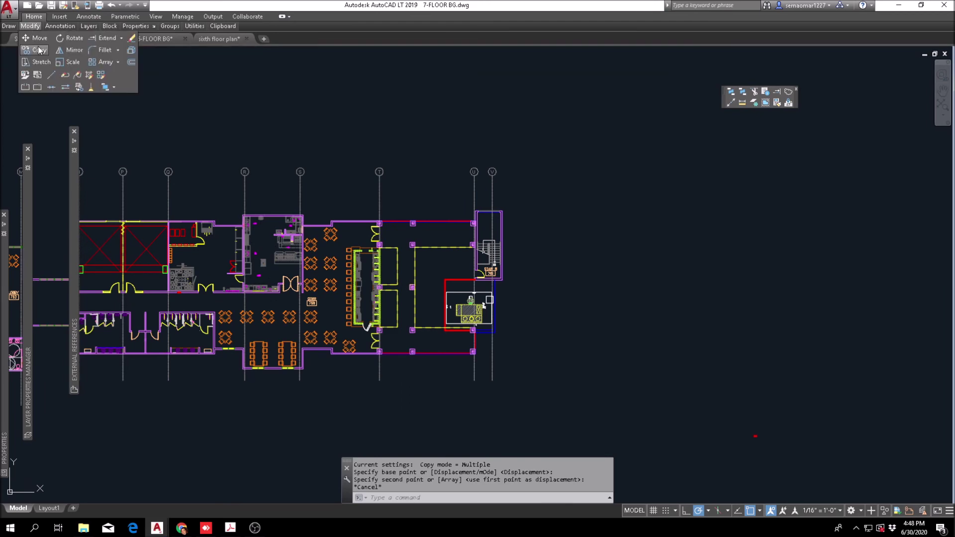
{"action": "left_click", "coordinate": [33, 50]}
{"action": "scroll", "coordinate": [212, 334], "scroll_direction": "up", "scroll_amount": 7}
{"action": "left_click", "coordinate": [234, 212]}
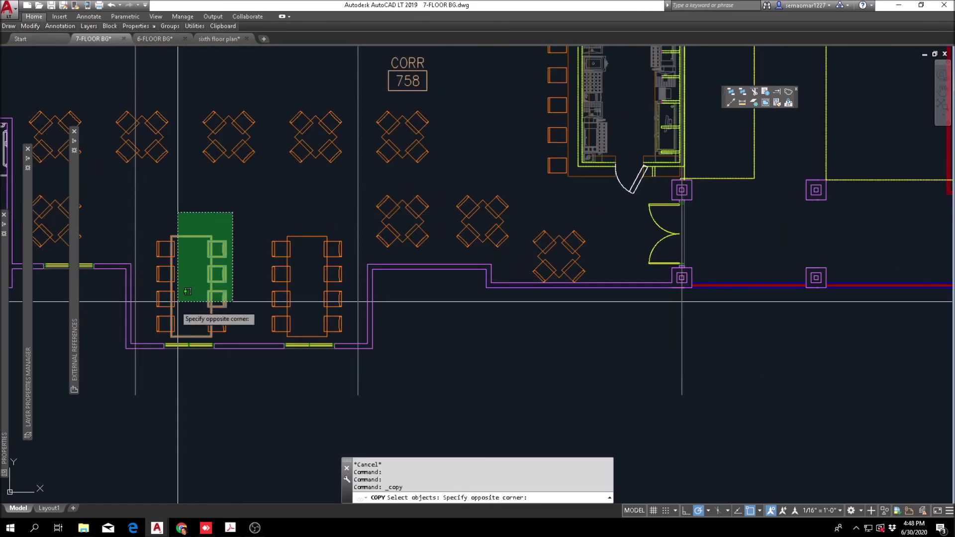
{"action": "left_click", "coordinate": [160, 333]}
{"action": "scroll", "coordinate": [169, 318], "scroll_direction": "down", "scroll_amount": 5}
{"action": "key", "text": "Return"}
{"action": "left_click", "coordinate": [174, 311]}
{"action": "middle_click_drag", "start_coordinate": [359, 231], "coordinate": [324, 299]}
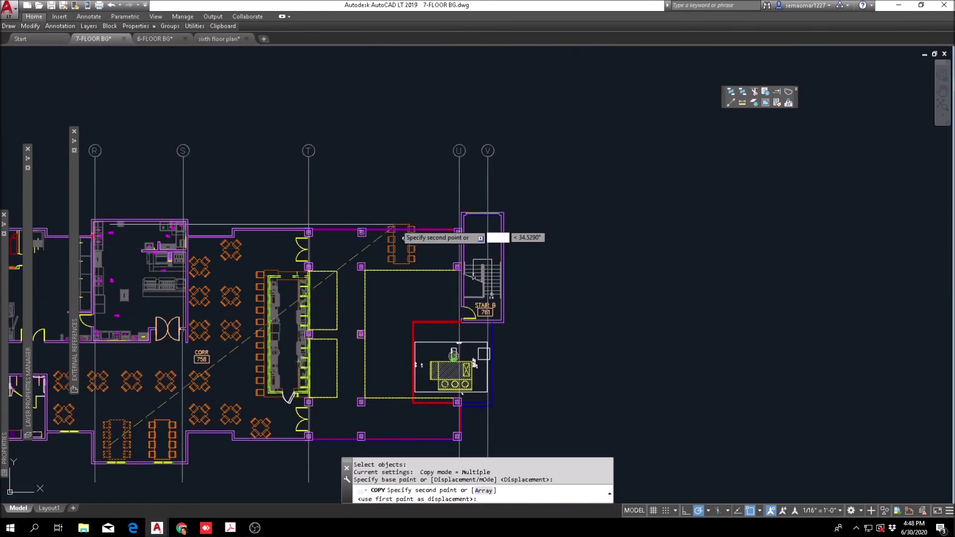
{"action": "scroll", "coordinate": [393, 139], "scroll_direction": "up", "scroll_amount": 4}
{"action": "left_click", "coordinate": [390, 163]}
{"action": "key", "text": "Escape"}
Rotate the copied eight-seat table and chairs a quarter turn so its long side runs east-west.
{"action": "type", "text": "ro"}
{"action": "key", "text": "Return"}
{"action": "left_click", "coordinate": [439, 102]}
{"action": "left_click", "coordinate": [381, 193]}
{"action": "key", "text": "Return"}
{"action": "scroll", "coordinate": [400, 149], "scroll_direction": "up", "scroll_amount": 3}
{"action": "left_click", "coordinate": [403, 144]}
{"action": "left_click", "coordinate": [403, 158]}
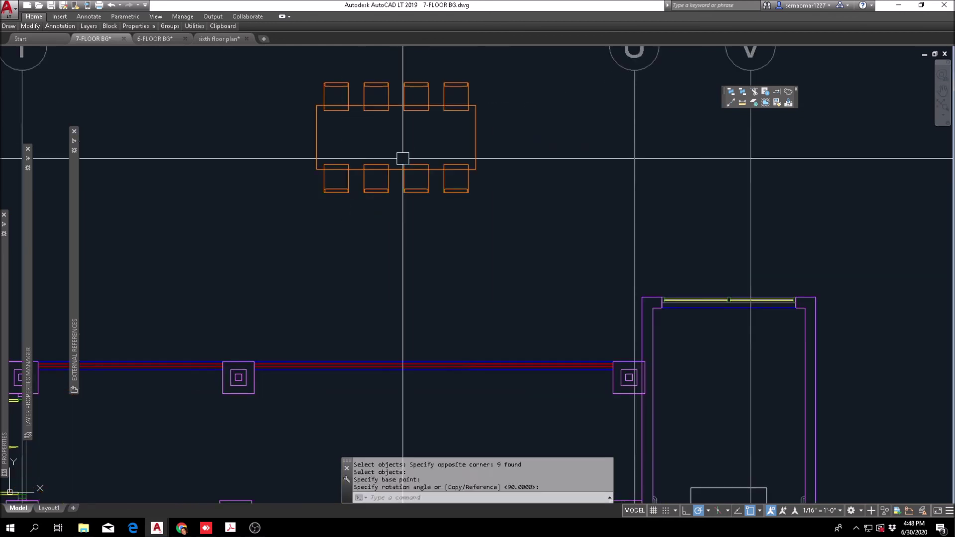
Move the rotated eight-seat table and chairs straight south into the strip between the north wall and the dashed outline.
{"action": "key", "text": "Escape"}
{"action": "key", "text": "Escape"}
{"action": "type", "text": "m"}
{"action": "key", "text": "Return"}
{"action": "type", "text": "p"}
{"action": "key", "text": "Return"}
{"action": "key", "text": "Return"}
{"action": "scroll", "coordinate": [395, 179], "scroll_direction": "down", "scroll_amount": 4}
{"action": "left_click", "coordinate": [391, 163]}
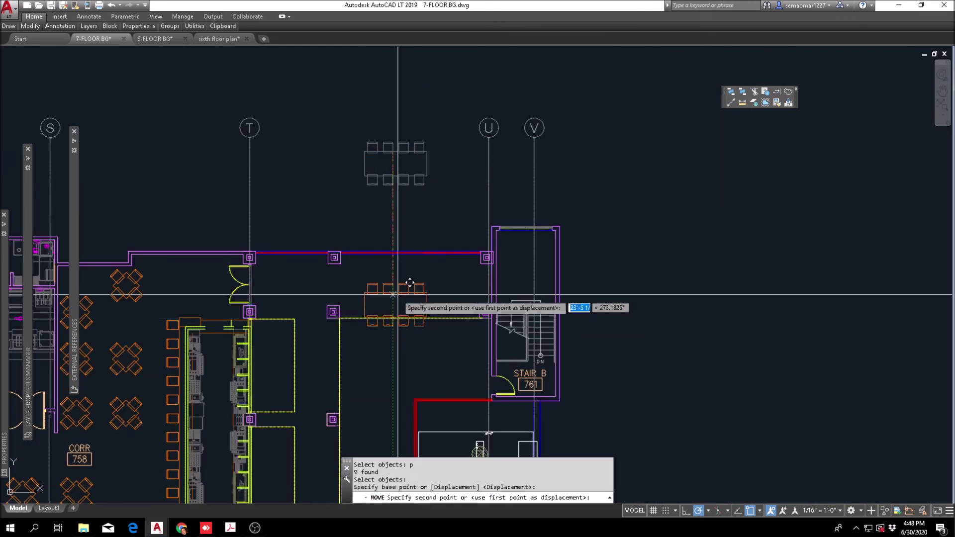
{"action": "scroll", "coordinate": [409, 280], "scroll_direction": "up", "scroll_amount": 4}
{"action": "key", "text": "Escape"}
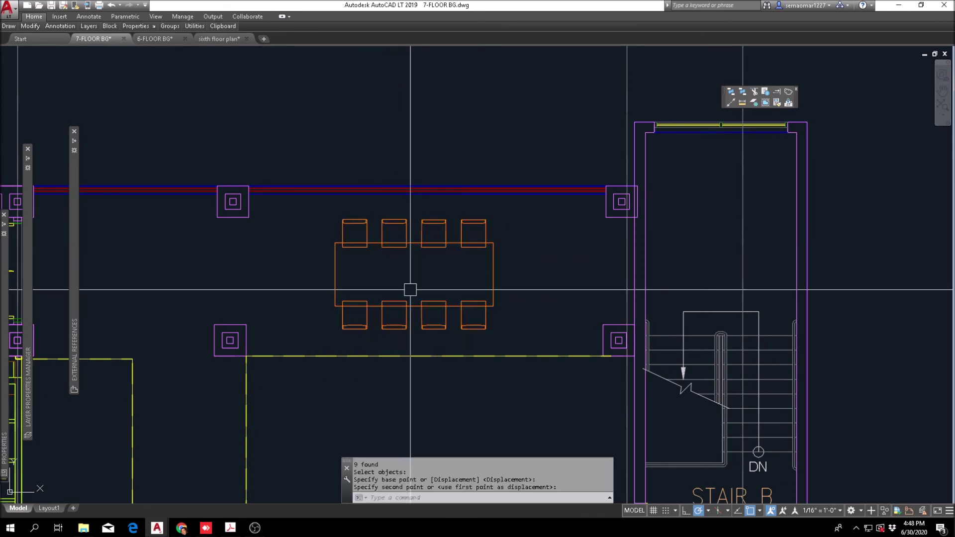
{"action": "scroll", "coordinate": [412, 286], "scroll_direction": "down", "scroll_amount": 5}
{"action": "scroll", "coordinate": [270, 162], "scroll_direction": "up", "scroll_amount": 3}
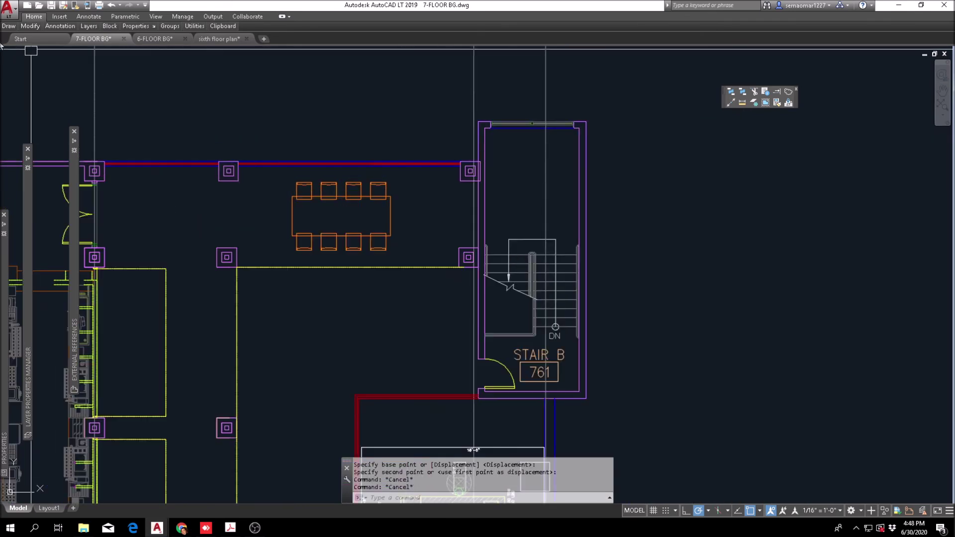
{"action": "mouse_move", "coordinate": [28, 23]}
{"action": "left_click", "coordinate": [33, 50]}
{"action": "left_click", "coordinate": [272, 199]}
{"action": "key", "text": "Escape"}
{"action": "key", "text": "Escape"}
Mirror the eight-seat table and chairs to the south strip about a horizontal line through the middle interior column, keeping the original.
{"action": "mouse_move", "coordinate": [28, 26]}
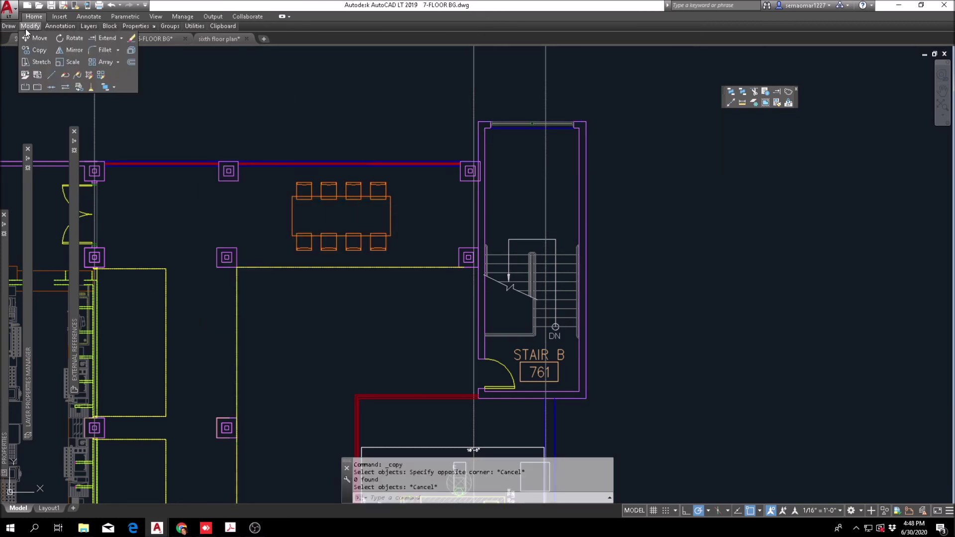
{"action": "left_click", "coordinate": [61, 53]}
{"action": "left_click", "coordinate": [264, 311]}
{"action": "left_click", "coordinate": [413, 137]}
{"action": "scroll", "coordinate": [413, 136], "scroll_direction": "down", "scroll_amount": 3}
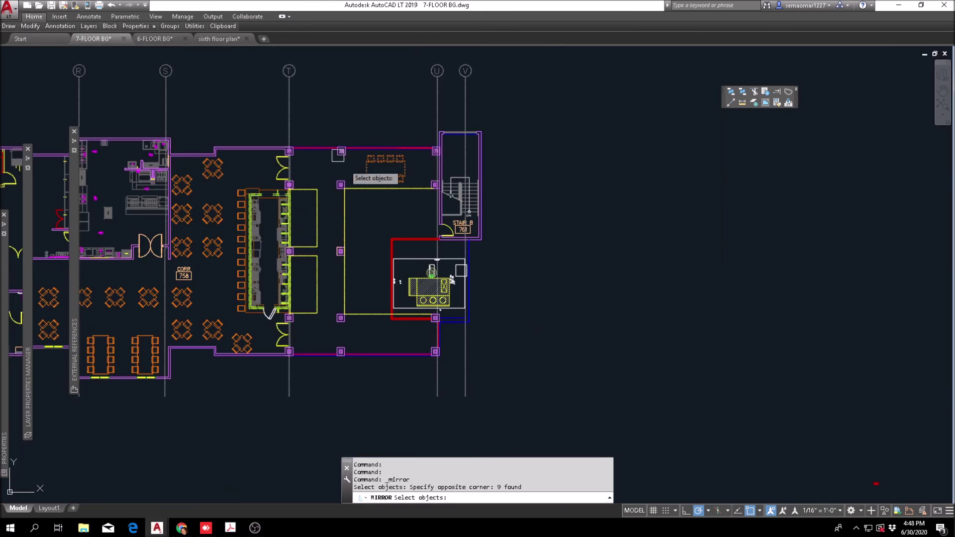
{"action": "scroll", "coordinate": [361, 261], "scroll_direction": "up", "scroll_amount": 8}
{"action": "left_click", "coordinate": [215, 204]}
{"action": "scroll", "coordinate": [215, 205], "scroll_direction": "down", "scroll_amount": 7}
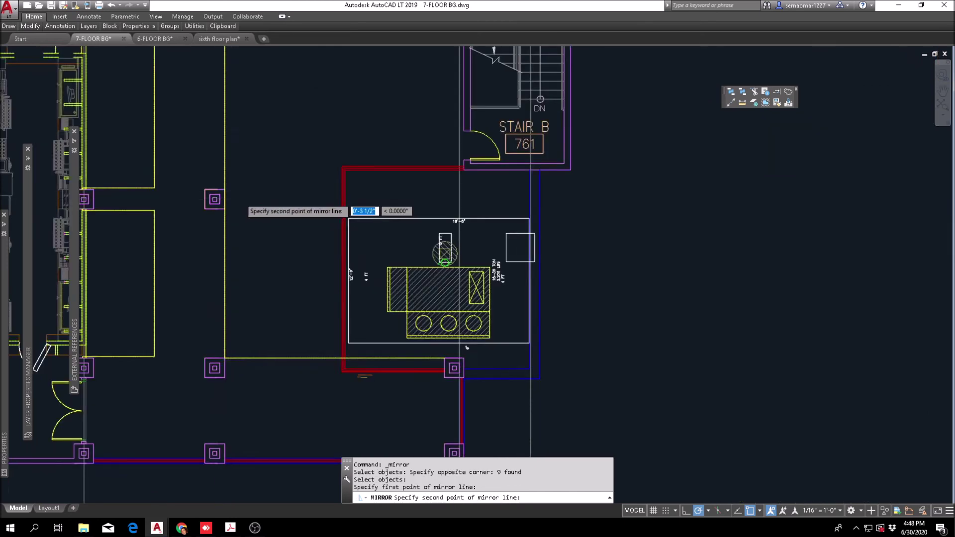
{"action": "left_click", "coordinate": [258, 198]}
{"action": "key", "text": "Return"}
{"action": "key", "text": "Escape"}
{"action": "key", "text": "Escape"}
{"action": "scroll", "coordinate": [313, 322], "scroll_direction": "up", "scroll_amount": 4}
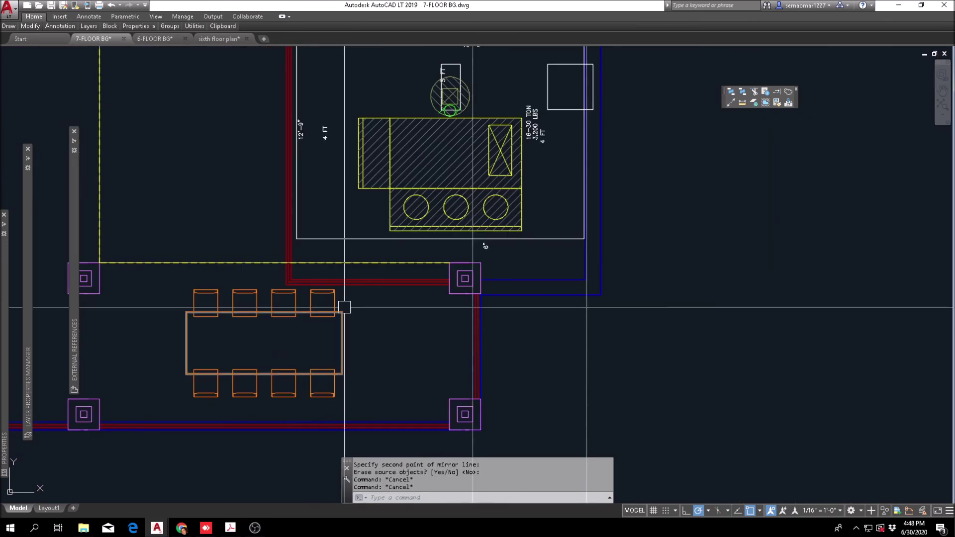
Move the three horizontal red wall lines south of the mechanical unit north to align with the column's north face.
{"action": "type", "text": "m"}
{"action": "key", "text": "Return"}
{"action": "scroll", "coordinate": [422, 279], "scroll_direction": "up", "scroll_amount": 2}
{"action": "scroll", "coordinate": [483, 285], "scroll_direction": "up", "scroll_amount": 4}
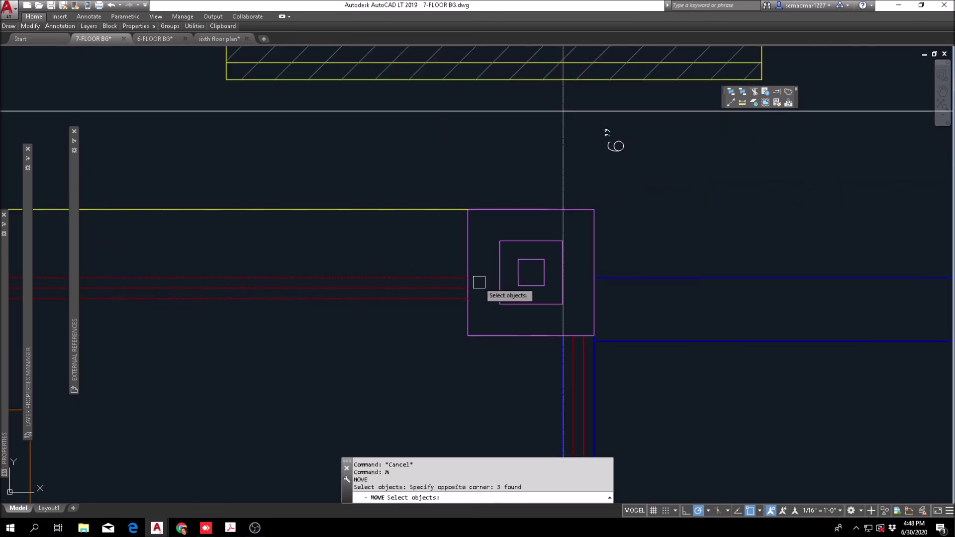
{"action": "scroll", "coordinate": [479, 265], "scroll_direction": "down", "scroll_amount": 4}
{"action": "key", "text": "Escape"}
{"action": "key", "text": "Escape"}
{"action": "key", "text": "Escape"}
{"action": "scroll", "coordinate": [358, 220], "scroll_direction": "up", "scroll_amount": 8}
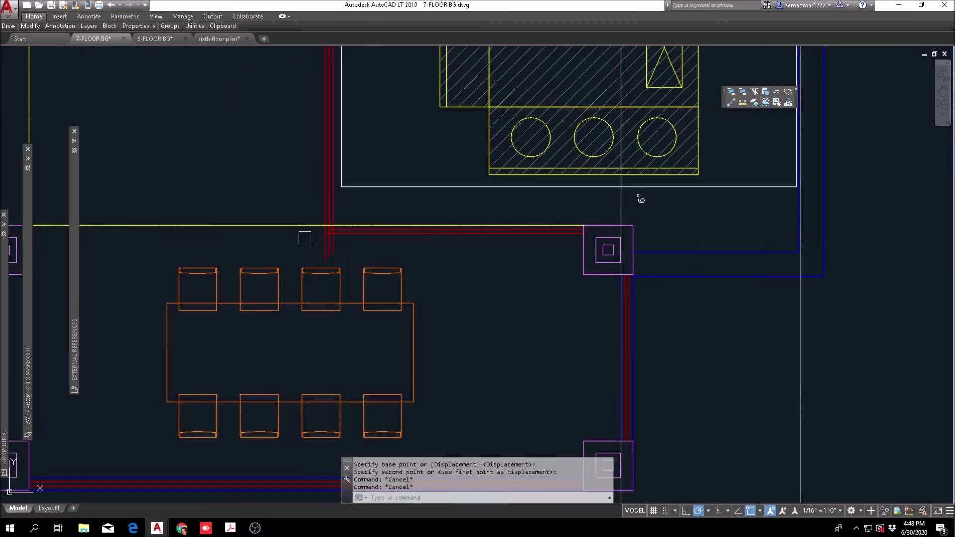
Trim the overhanging red wall lines at the southwest corner of the mechanical enclosure into a clean corner.
{"action": "type", "text": "tr"}
{"action": "key", "text": "Return"}
{"action": "scroll", "coordinate": [302, 199], "scroll_direction": "up", "scroll_amount": 4}
{"action": "left_click", "coordinate": [319, 188]}
{"action": "left_click", "coordinate": [283, 252]}
{"action": "key", "text": "Return"}
{"action": "left_click", "coordinate": [302, 237]}
{"action": "key", "text": "Escape"}
{"action": "key", "text": "Return"}
{"action": "left_click", "coordinate": [262, 267]}
{"action": "left_click", "coordinate": [171, 383]}
{"action": "key", "text": "Escape"}
{"action": "key", "text": "Escape"}
{"action": "scroll", "coordinate": [434, 273], "scroll_direction": "down", "scroll_amount": 6}
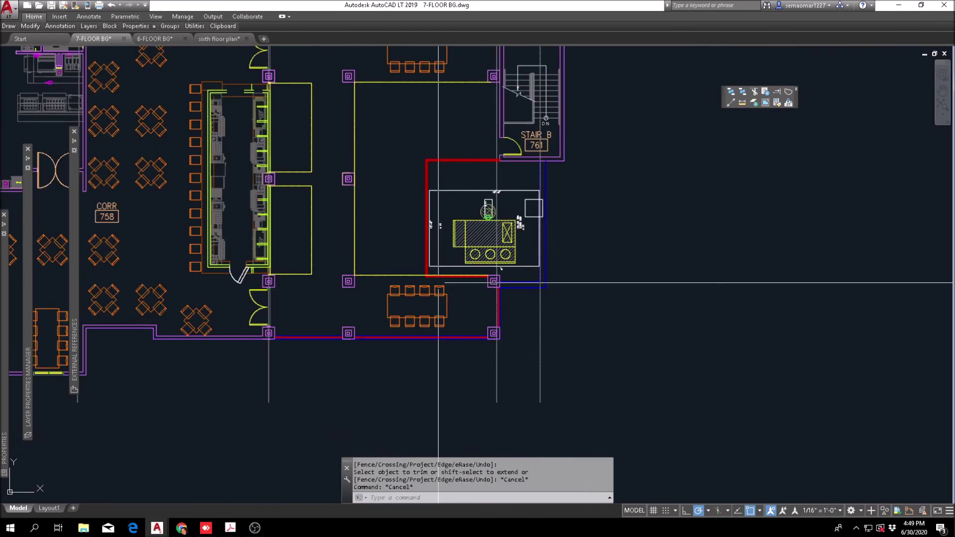
Copy a four-seat table with chairs from the corridor dining area to the space east of the bar's southern dashed rectangle.
{"action": "middle_click_drag", "start_coordinate": [402, 244], "coordinate": [432, 311]}
{"action": "key", "text": "Escape"}
{"action": "left_click", "coordinate": [30, 25]}
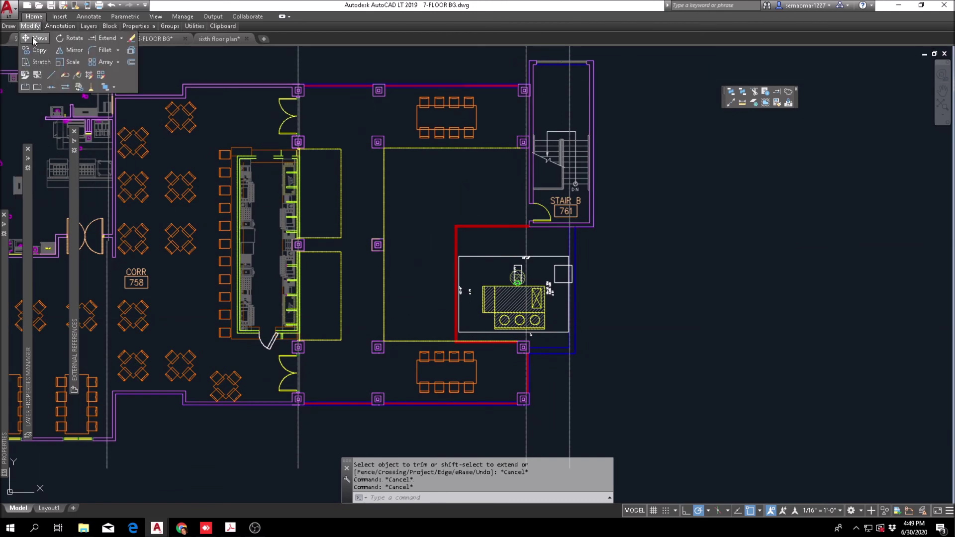
{"action": "left_click", "coordinate": [39, 50]}
{"action": "scroll", "coordinate": [199, 276], "scroll_direction": "up", "scroll_amount": 3}
{"action": "left_click", "coordinate": [174, 293]}
{"action": "key", "text": "Return"}
{"action": "left_click", "coordinate": [191, 266]}
{"action": "scroll", "coordinate": [460, 348], "scroll_direction": "up", "scroll_amount": 4}
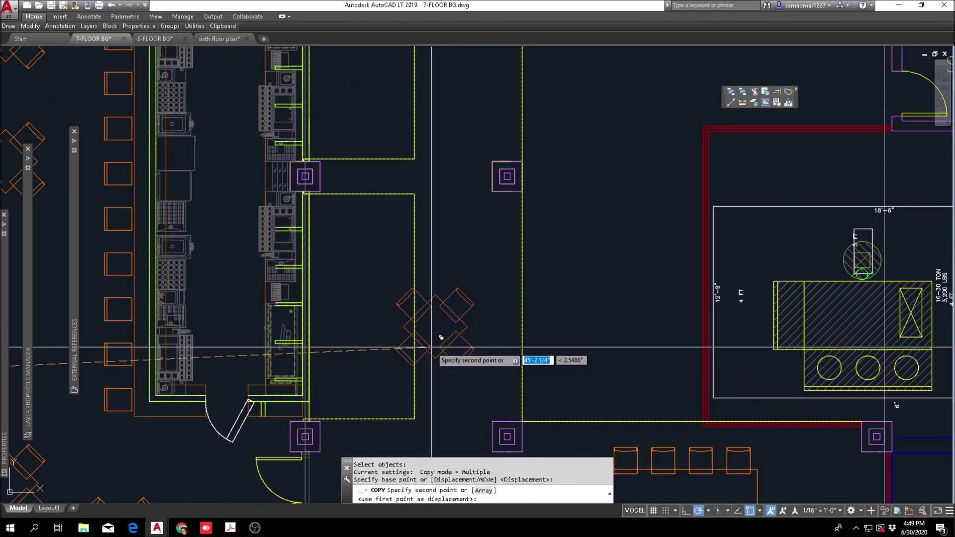
{"action": "left_click", "coordinate": [450, 375]}
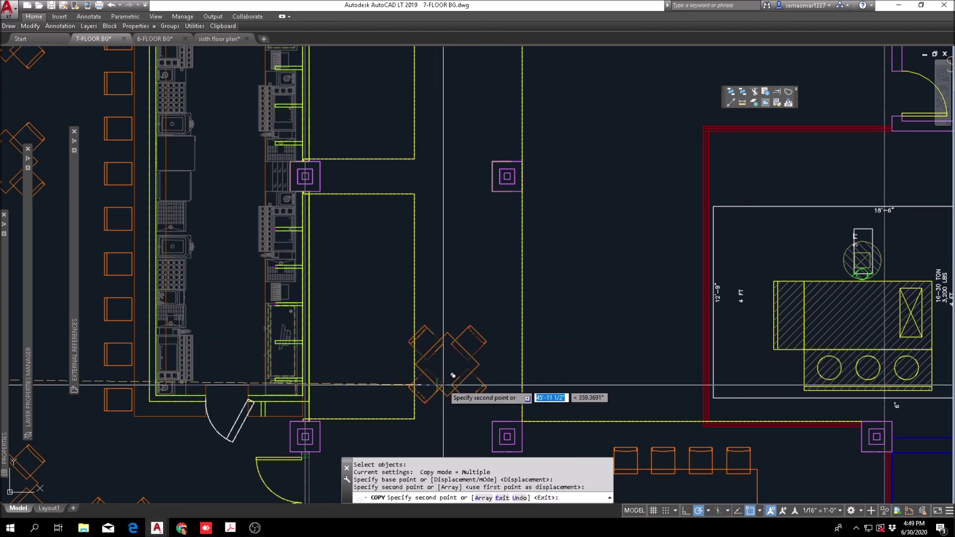
{"action": "key", "text": "Escape"}
Copy the newly placed four-seat table straight north to form a pair beside the southern dashed rectangle.
{"action": "key", "text": "Return"}
{"action": "key", "text": "Escape"}
{"action": "key", "text": "Return"}
{"action": "left_click", "coordinate": [486, 304]}
{"action": "left_click", "coordinate": [427, 390]}
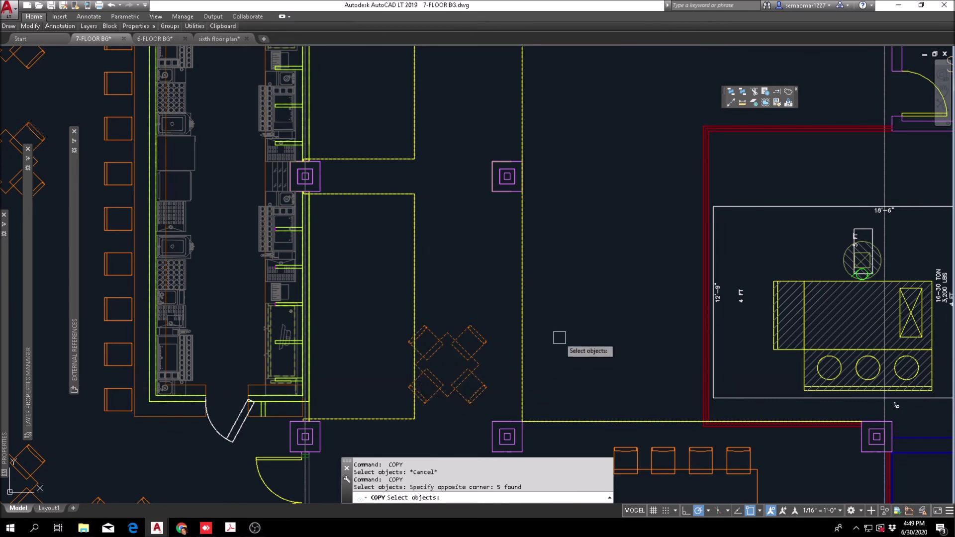
{"action": "key", "text": "Return"}
{"action": "left_click", "coordinate": [558, 338]}
{"action": "scroll", "coordinate": [573, 214], "scroll_direction": "down", "scroll_amount": 5}
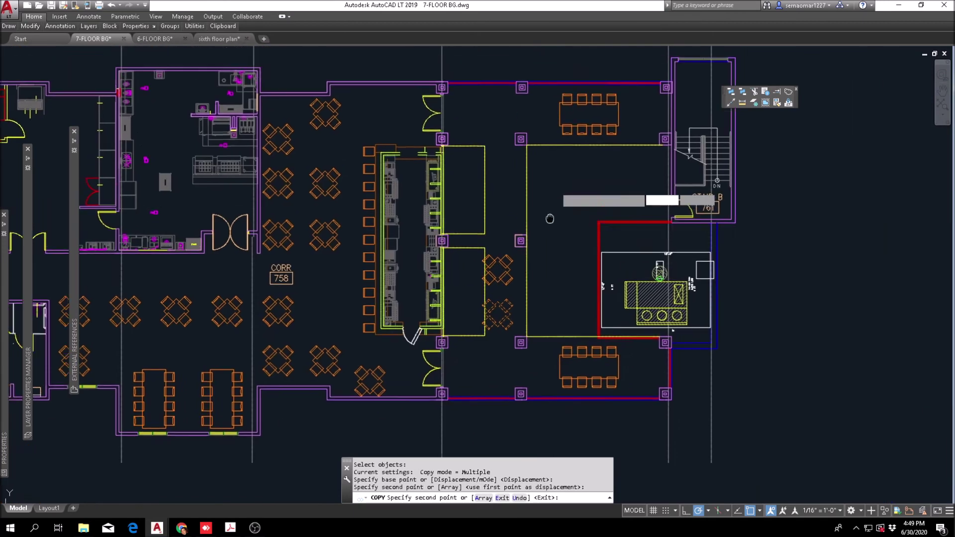
{"action": "scroll", "coordinate": [646, 248], "scroll_direction": "up", "scroll_amount": 5}
{"action": "key", "text": "Escape"}
{"action": "left_click", "coordinate": [30, 26]}
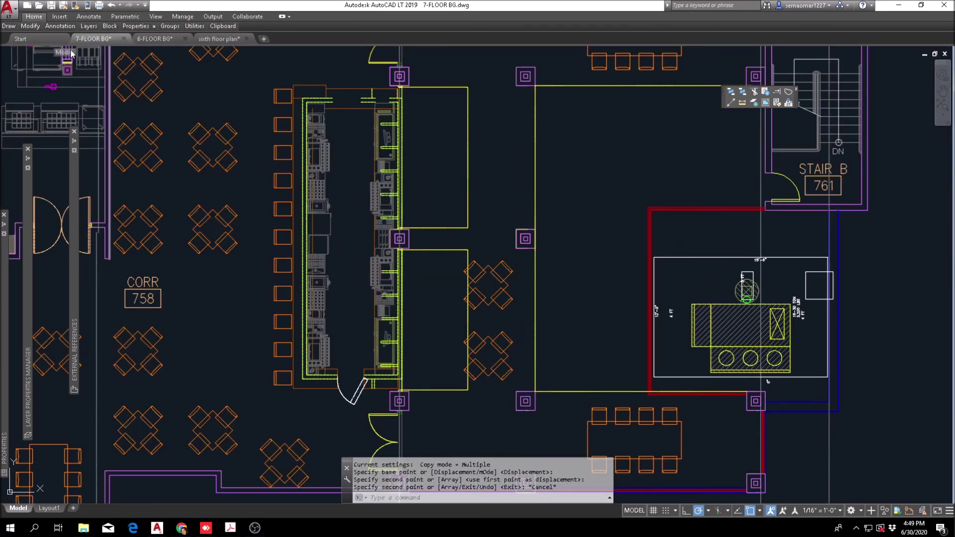
{"action": "left_click", "coordinate": [69, 46]}
{"action": "key", "text": "Escape"}
{"action": "left_click_drag", "start_coordinate": [44, 26], "coordinate": [43, 27]}
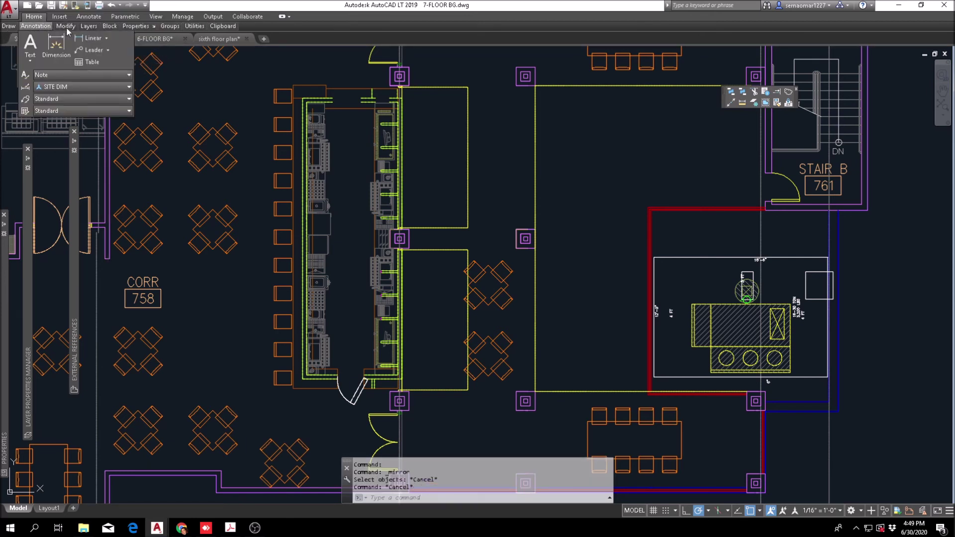
Mirror the pair of four-seat tables north about a horizontal line through the middle interior column, keeping the originals.
{"action": "mouse_move", "coordinate": [59, 30]}
{"action": "left_click", "coordinate": [71, 50]}
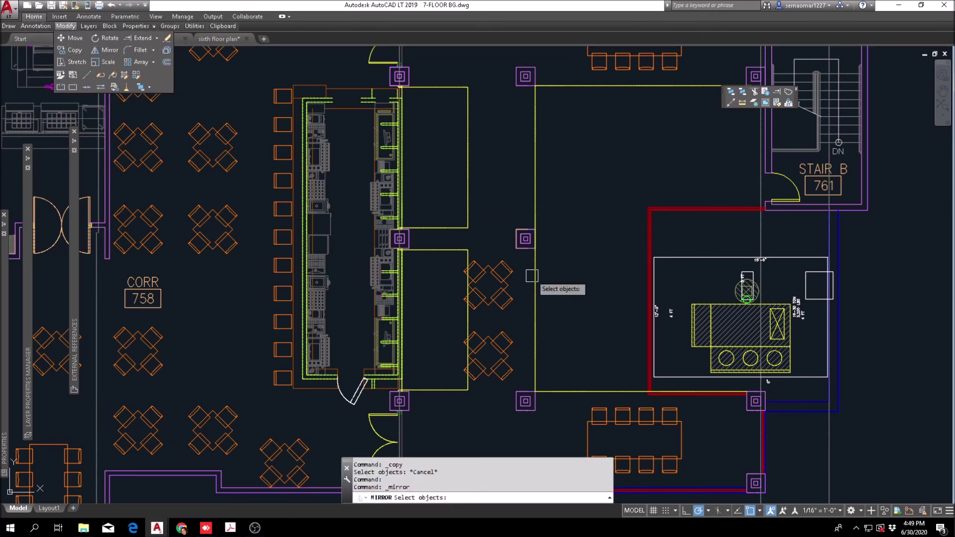
{"action": "scroll", "coordinate": [478, 372], "scroll_direction": "up", "scroll_amount": 5}
{"action": "left_click", "coordinate": [390, 421]}
{"action": "scroll", "coordinate": [453, 347], "scroll_direction": "down", "scroll_amount": 3}
{"action": "left_click", "coordinate": [526, 199]}
{"action": "key", "text": "Return"}
{"action": "left_click", "coordinate": [553, 144]}
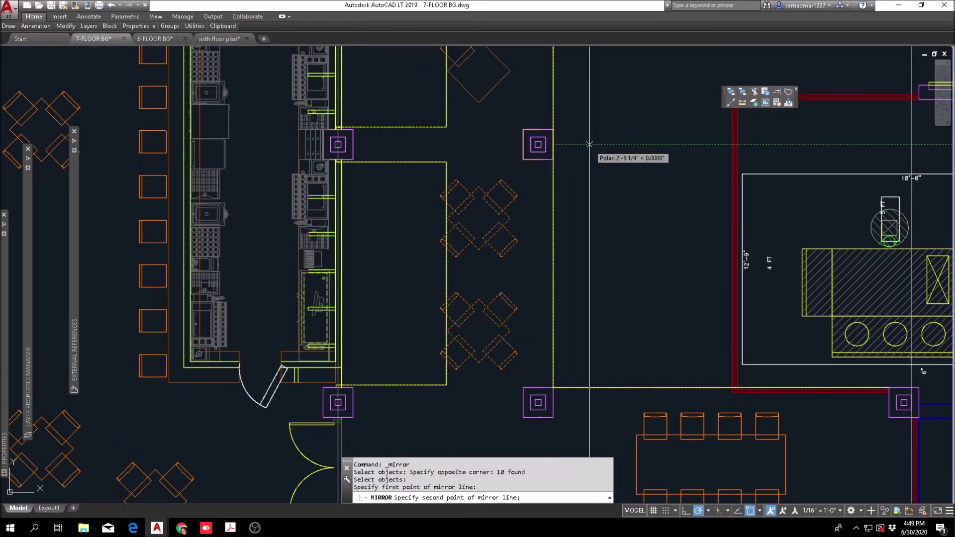
{"action": "left_click", "coordinate": [589, 144]}
{"action": "scroll", "coordinate": [589, 144], "scroll_direction": "down", "scroll_amount": 3}
{"action": "key", "text": "Escape"}
{"action": "scroll", "coordinate": [436, 238], "scroll_direction": "up", "scroll_amount": 2}
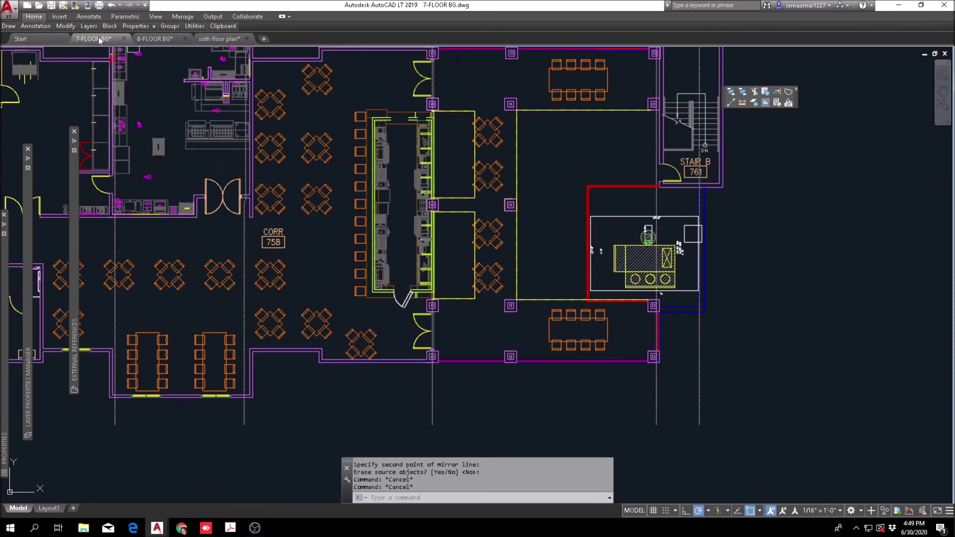
{"action": "key", "text": "Escape"}
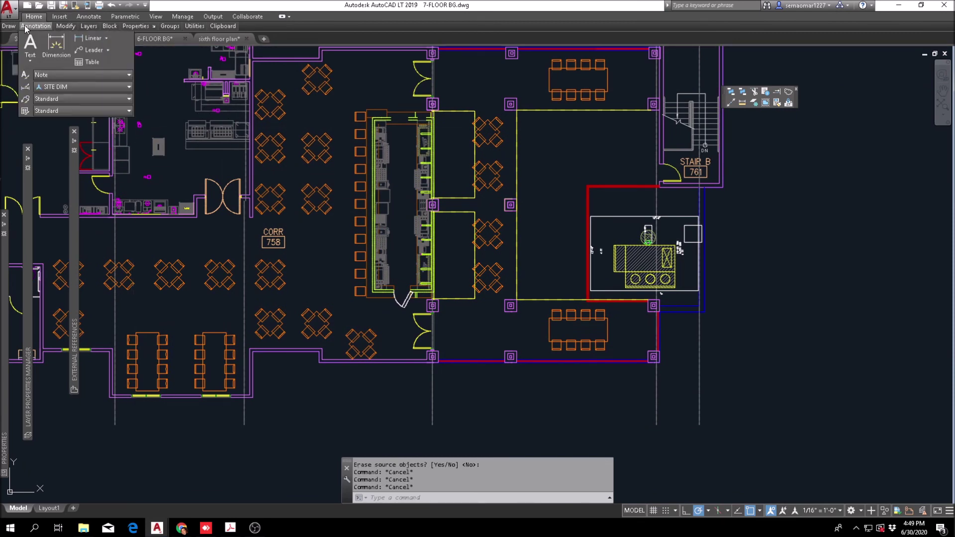
Mirror the row of chairs west of the bar to its east side about the vertical line midway between the bar's outer edges, keeping the originals.
{"action": "mouse_move", "coordinate": [74, 30]}
{"action": "left_click", "coordinate": [105, 54]}
{"action": "scroll", "coordinate": [382, 298], "scroll_direction": "up", "scroll_amount": 3}
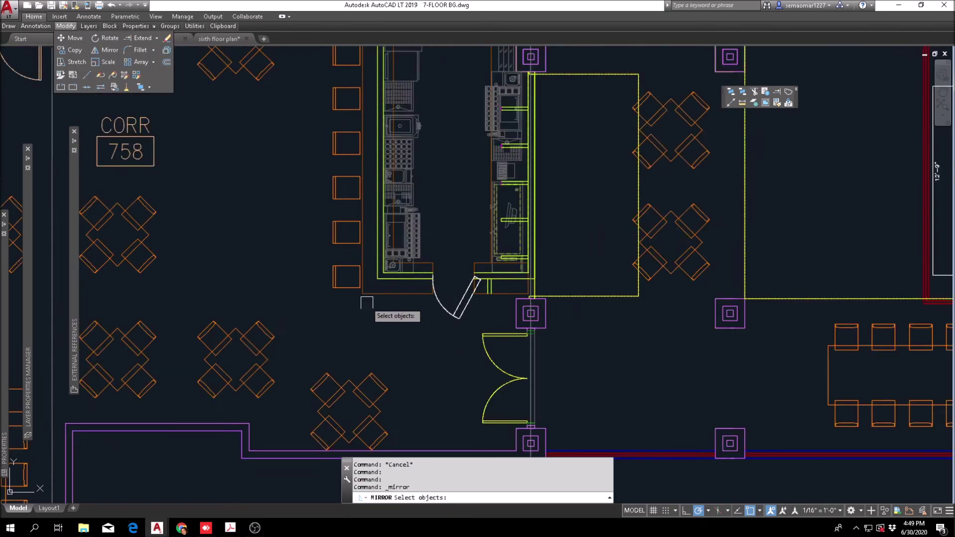
{"action": "scroll", "coordinate": [343, 293], "scroll_direction": "down", "scroll_amount": 1}
{"action": "left_click", "coordinate": [340, 291]}
{"action": "middle_click_drag", "start_coordinate": [325, 103], "coordinate": [324, 217]}
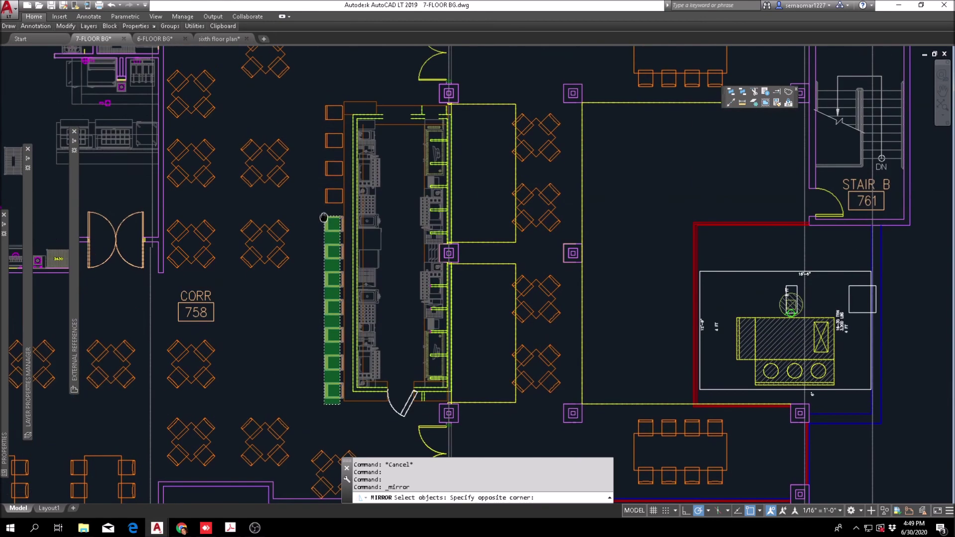
{"action": "left_click", "coordinate": [317, 93]}
{"action": "scroll", "coordinate": [418, 133], "scroll_direction": "up", "scroll_amount": 4}
{"action": "middle_click_drag", "start_coordinate": [462, 64], "coordinate": [458, 146]}
{"action": "right_click", "coordinate": [355, 120], "text": "shift"}
{"action": "left_click", "coordinate": [393, 145]}
{"action": "scroll", "coordinate": [507, 166], "scroll_direction": "up", "scroll_amount": 2}
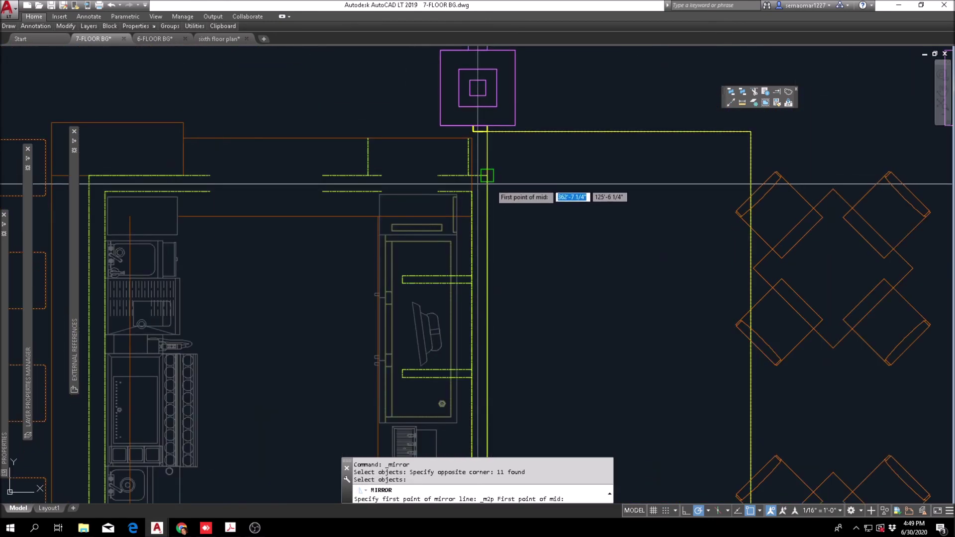
{"action": "left_click", "coordinate": [487, 175]}
{"action": "middle_click_drag", "start_coordinate": [81, 206], "coordinate": [348, 224]}
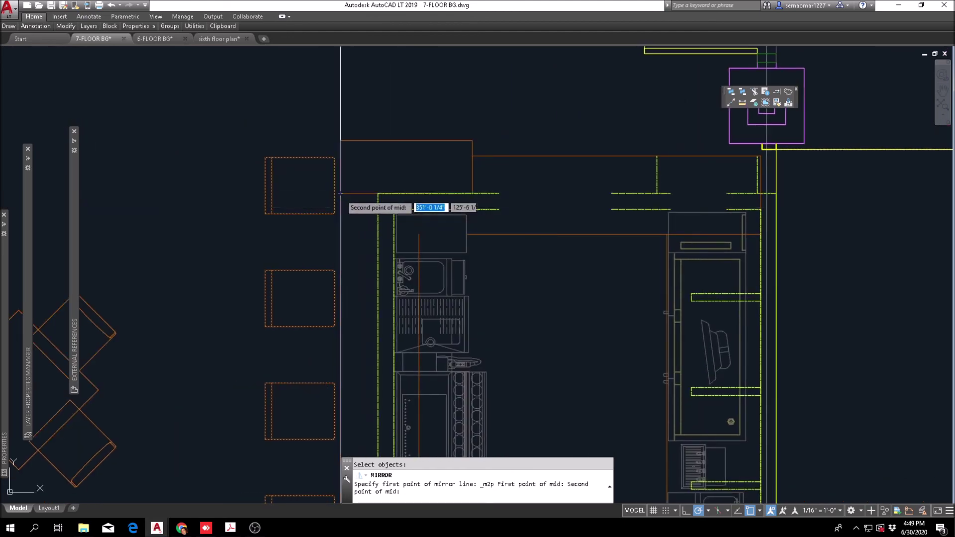
{"action": "left_click", "coordinate": [340, 193]}
{"action": "scroll", "coordinate": [340, 193], "scroll_direction": "down", "scroll_amount": 4}
{"action": "left_click", "coordinate": [431, 115]}
{"action": "key", "text": "Return"}
{"action": "scroll", "coordinate": [495, 190], "scroll_direction": "down", "scroll_amount": 4}
{"action": "scroll", "coordinate": [532, 276], "scroll_direction": "up", "scroll_amount": 6}
{"action": "key", "text": "Escape"}
{"action": "key", "text": "Escape"}
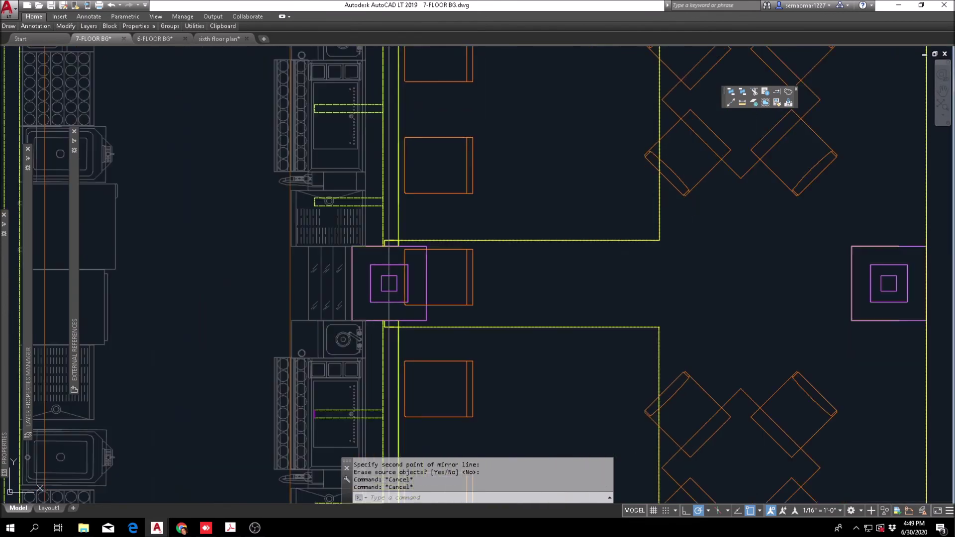
Erase the mirrored bar chair that overlaps the middle column on grid line T.
{"action": "scroll", "coordinate": [464, 297], "scroll_direction": "up", "scroll_amount": 4}
{"action": "type", "text": "e"}
{"action": "key", "text": "Return"}
{"action": "left_click", "coordinate": [501, 258]}
{"action": "left_click", "coordinate": [466, 276]}
{"action": "key", "text": "Return"}
{"action": "scroll", "coordinate": [466, 232], "scroll_direction": "down", "scroll_amount": 10}
{"action": "scroll", "coordinate": [459, 312], "scroll_direction": "up", "scroll_amount": 2}
{"action": "scroll", "coordinate": [459, 312], "scroll_direction": "down", "scroll_amount": 4}
{"action": "scroll", "coordinate": [347, 292], "scroll_direction": "up", "scroll_amount": 4}
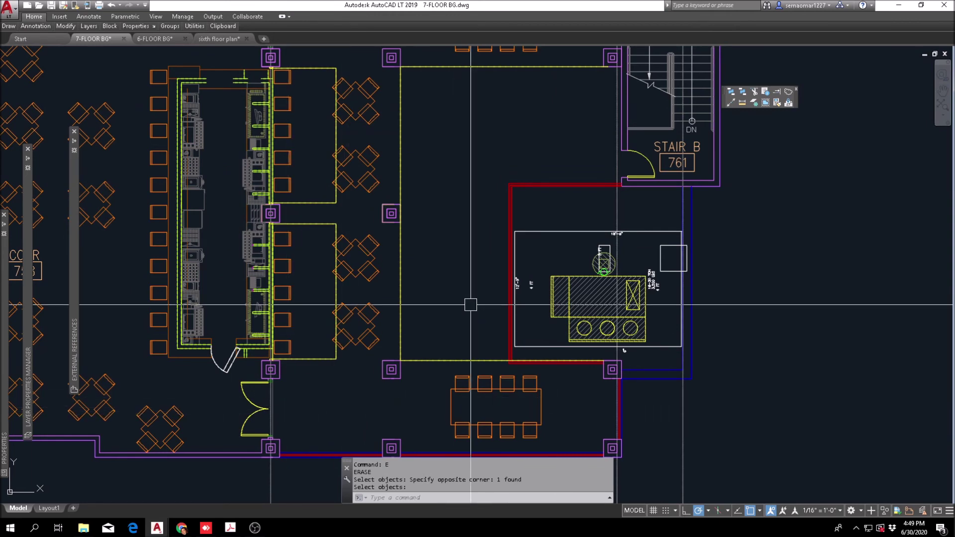
Copy the northern pair of four-seat tables beside the bar east into the large dashed outline.
{"action": "middle_click_drag", "start_coordinate": [470, 305], "coordinate": [397, 311]}
{"action": "middle_click_drag", "start_coordinate": [353, 140], "coordinate": [381, 339]}
{"action": "scroll", "coordinate": [512, 303], "scroll_direction": "up", "scroll_amount": 2}
{"action": "mouse_move", "coordinate": [512, 304]}
{"action": "middle_mouse_down"}
{"action": "mouse_move", "coordinate": [419, 168]}
{"action": "mouse_move", "coordinate": [407, 130]}
{"action": "middle_mouse_up"}
{"action": "mouse_move", "coordinate": [39, 29]}
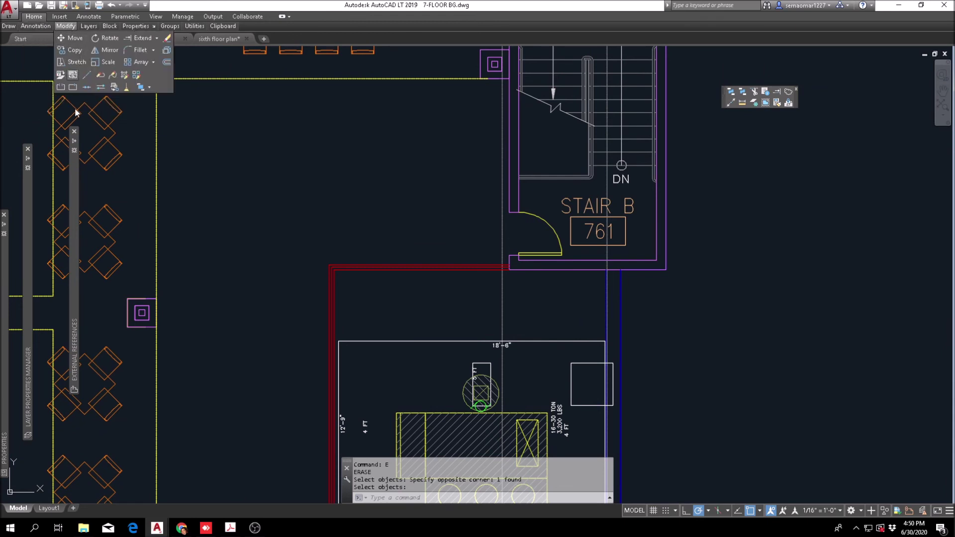
{"action": "left_click", "coordinate": [74, 50]}
{"action": "scroll", "coordinate": [420, 255], "scroll_direction": "down", "scroll_amount": 3}
{"action": "scroll", "coordinate": [273, 239], "scroll_direction": "up", "scroll_amount": 3}
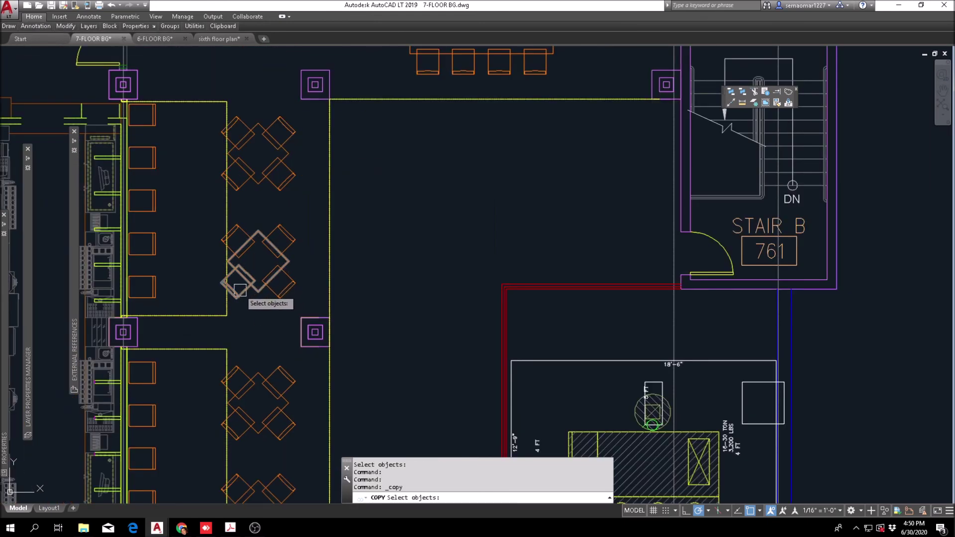
{"action": "left_click", "coordinate": [340, 129]}
{"action": "key", "text": "Return"}
{"action": "left_click", "coordinate": [258, 192]}
{"action": "left_click", "coordinate": [408, 188]}
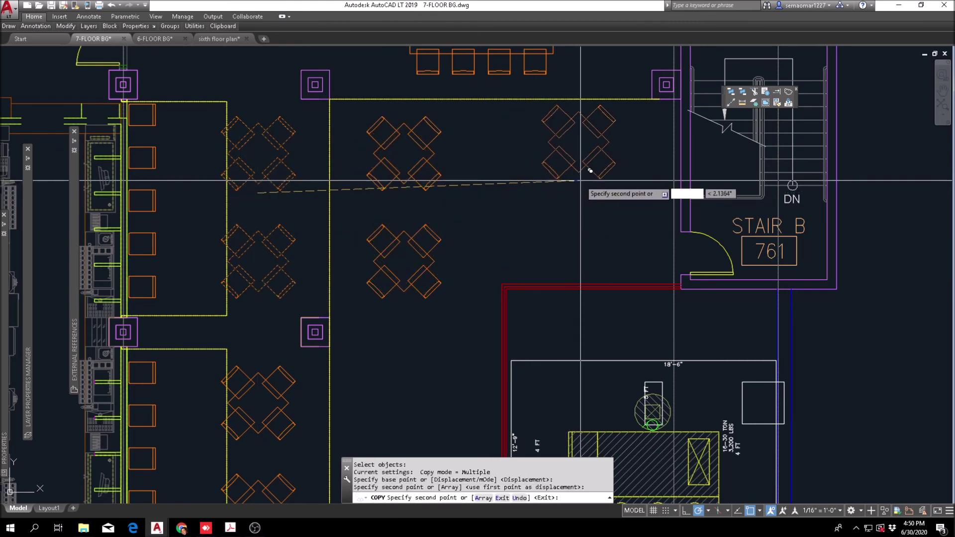
{"action": "key", "text": "Escape"}
Copy the northern table inside the large dashed outline straight east toward Stair B.
{"action": "key", "text": "Return"}
{"action": "left_click", "coordinate": [464, 131]}
{"action": "left_click", "coordinate": [368, 184]}
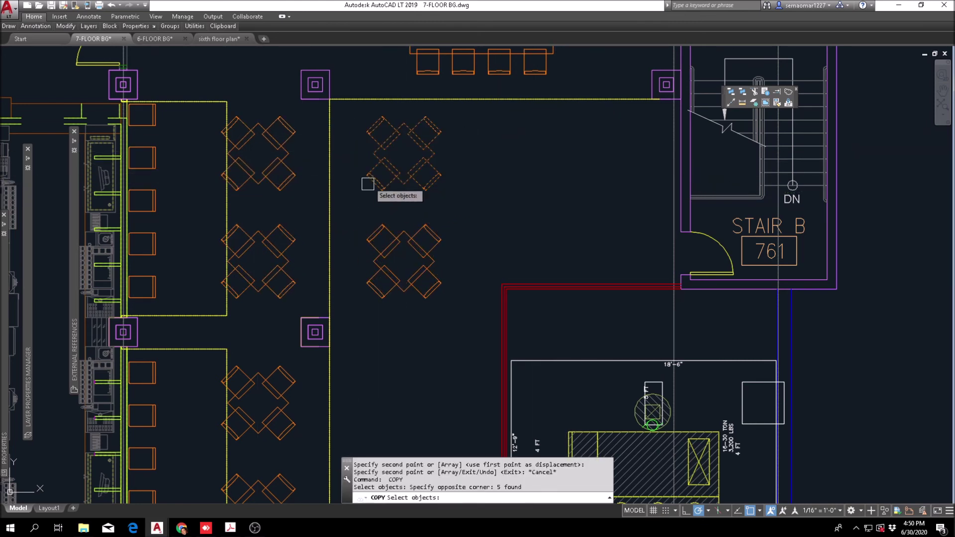
{"action": "key", "text": "Return"}
{"action": "left_click", "coordinate": [399, 155]}
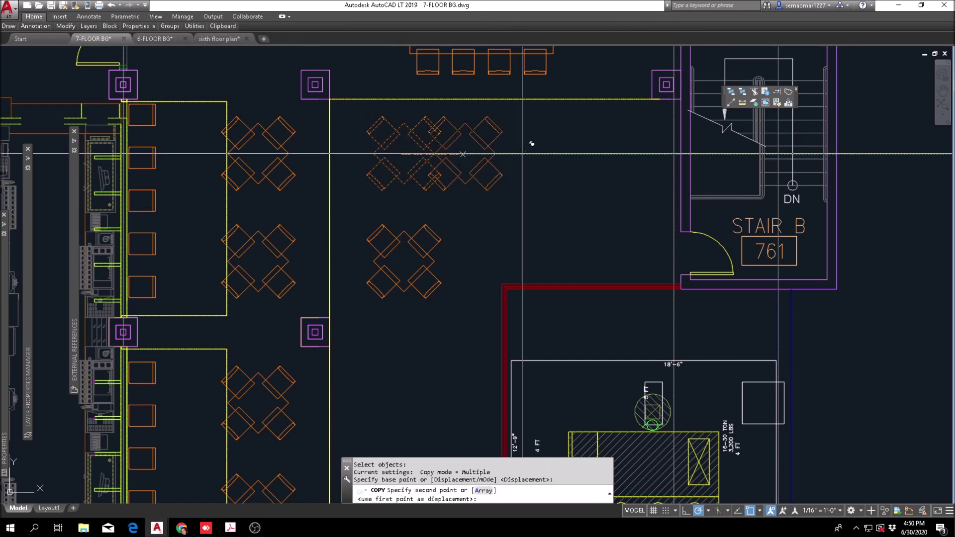
{"action": "left_click", "coordinate": [562, 155]}
{"action": "scroll", "coordinate": [562, 155], "scroll_direction": "down", "scroll_amount": 5}
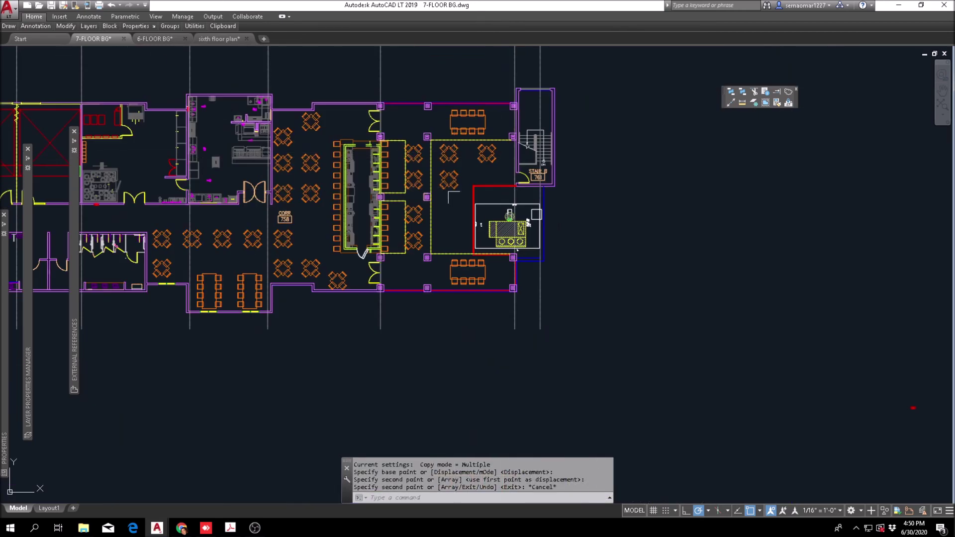
{"action": "scroll", "coordinate": [646, 299], "scroll_direction": "up", "scroll_amount": 3}
{"action": "key", "text": "Escape"}
{"action": "key", "text": "Return"}
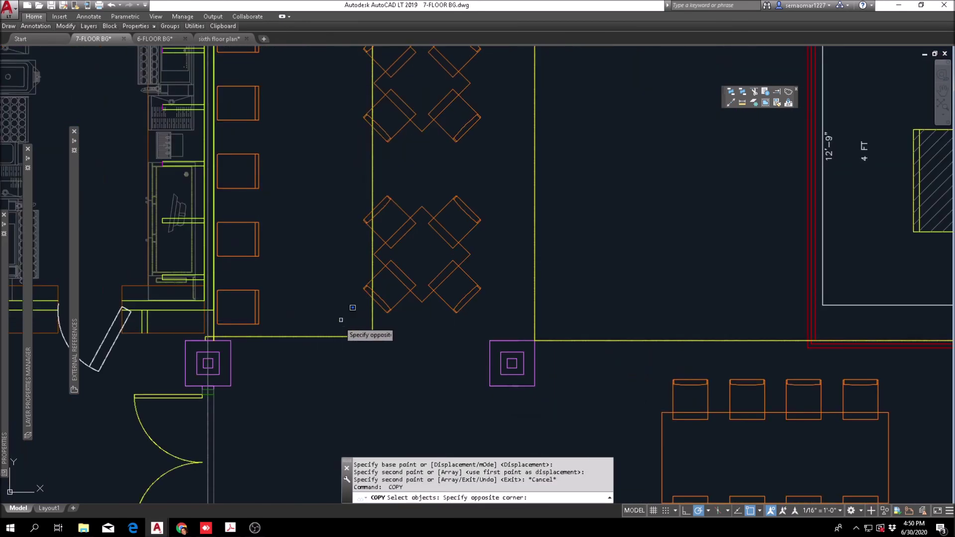
{"action": "scroll", "coordinate": [341, 319], "scroll_direction": "down", "scroll_amount": 4}
{"action": "left_click", "coordinate": [449, 155]}
{"action": "middle_click_drag", "start_coordinate": [418, 188], "coordinate": [379, 250]}
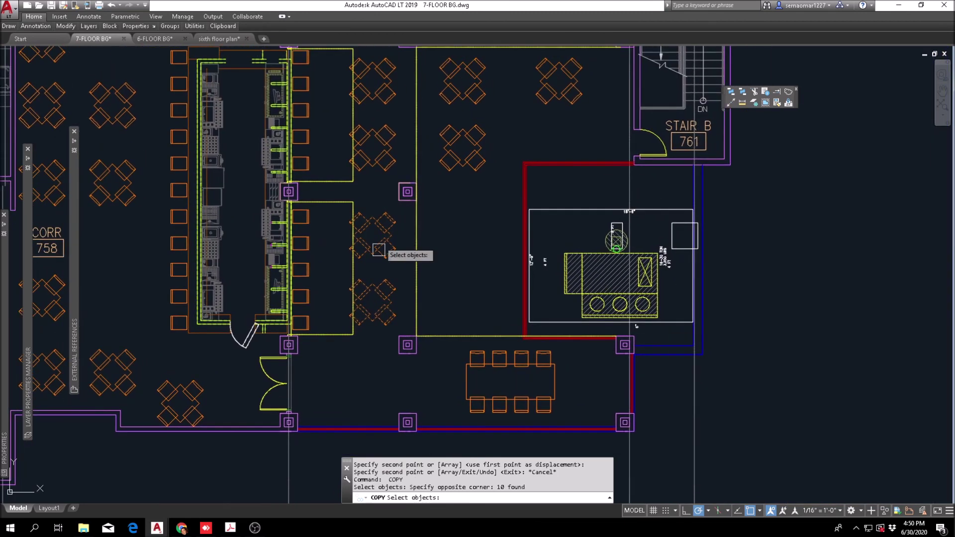
{"action": "key", "text": "Return"}
{"action": "key", "text": "Escape"}
Mirror the western pair of four-seat tables in the large dashed outline southward about the middle column's horizontal centreline, keeping the originals.
{"action": "mouse_move", "coordinate": [35, 26]}
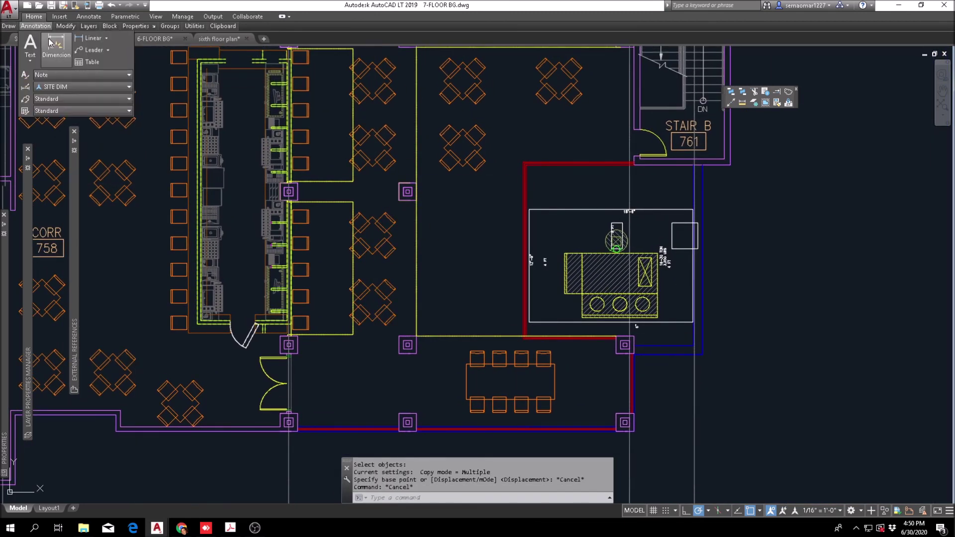
{"action": "mouse_move", "coordinate": [65, 26]}
{"action": "left_click", "coordinate": [105, 50]}
{"action": "scroll", "coordinate": [450, 176], "scroll_direction": "up", "scroll_amount": 3}
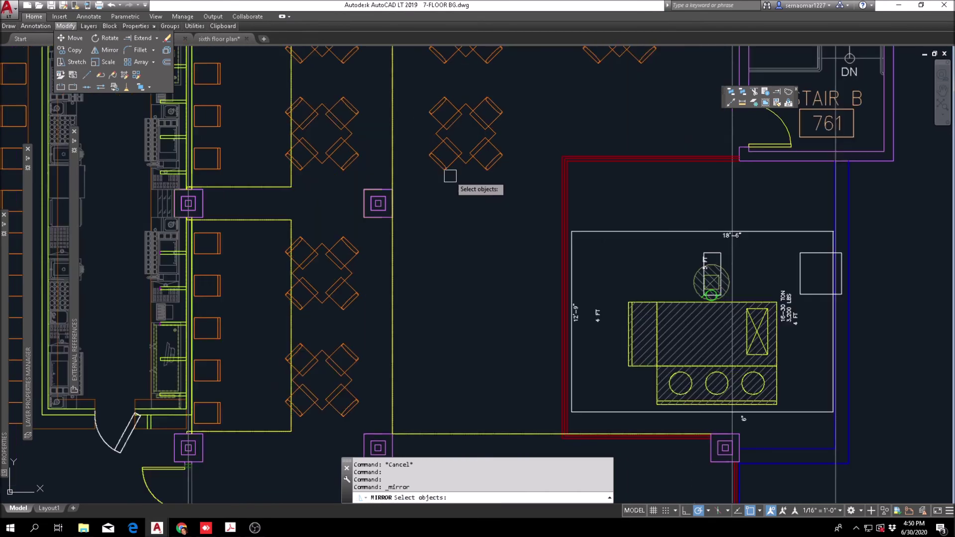
{"action": "middle_click_drag", "start_coordinate": [450, 175], "coordinate": [413, 285]}
{"action": "scroll", "coordinate": [389, 300], "scroll_direction": "down", "scroll_amount": 2}
{"action": "left_click", "coordinate": [389, 300]}
{"action": "left_click", "coordinate": [447, 162]}
{"action": "scroll", "coordinate": [386, 298], "scroll_direction": "up", "scroll_amount": 4}
{"action": "key", "text": "Return"}
{"action": "left_click", "coordinate": [327, 317]}
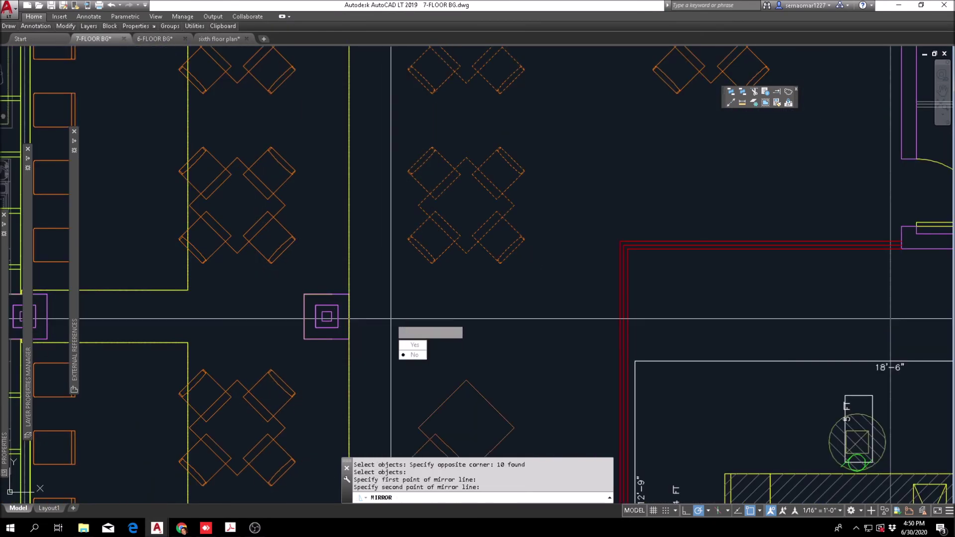
{"action": "key", "text": "Return"}
{"action": "key", "text": "Escape"}
Save the drawing.
{"action": "scroll", "coordinate": [430, 257], "scroll_direction": "down", "scroll_amount": 5}
{"action": "middle_click_drag", "start_coordinate": [529, 308], "coordinate": [432, 265]}
{"action": "key", "text": "Escape"}
{"action": "mouse_move", "coordinate": [473, 230]}
{"action": "middle_mouse_down"}
{"action": "mouse_move", "coordinate": [455, 314]}
{"action": "mouse_move", "coordinate": [635, 342]}
{"action": "middle_mouse_up"}
{"action": "key", "text": "Escape"}
{"action": "scroll", "coordinate": [531, 239], "scroll_direction": "down", "scroll_amount": 3}
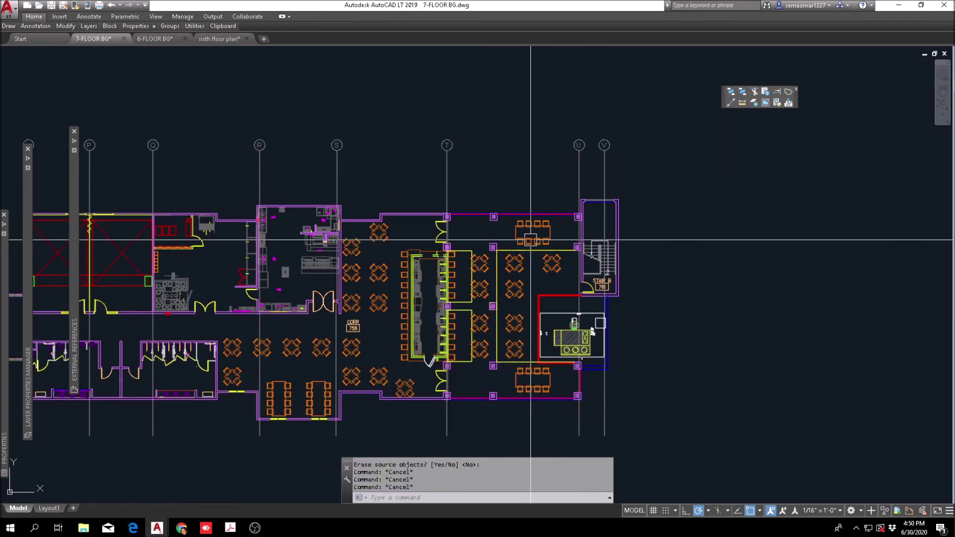
{"action": "key", "text": "Escape"}
{"action": "middle_click_drag", "start_coordinate": [511, 315], "coordinate": [579, 289]}
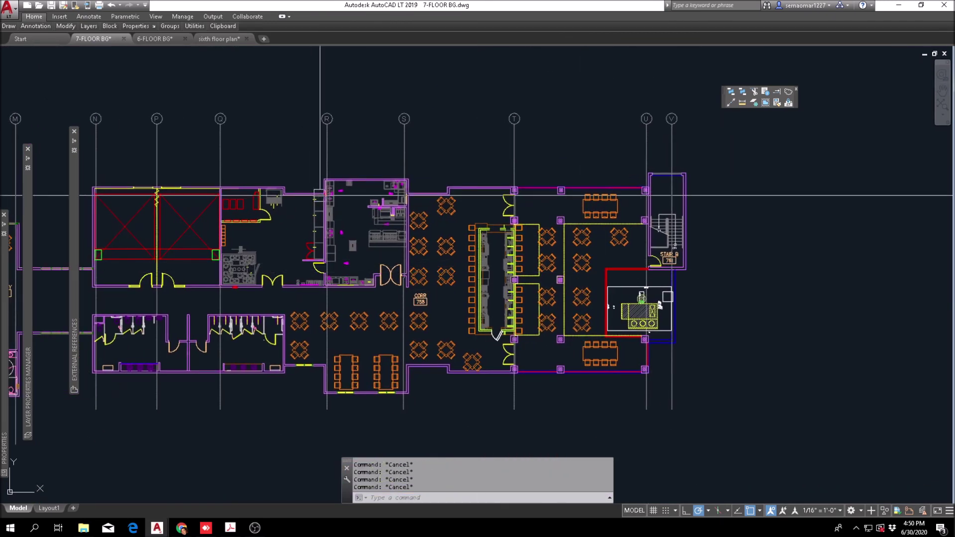
{"action": "scroll", "coordinate": [391, 222], "scroll_direction": "down", "scroll_amount": 2}
{"action": "scroll", "coordinate": [397, 283], "scroll_direction": "up", "scroll_amount": 2}
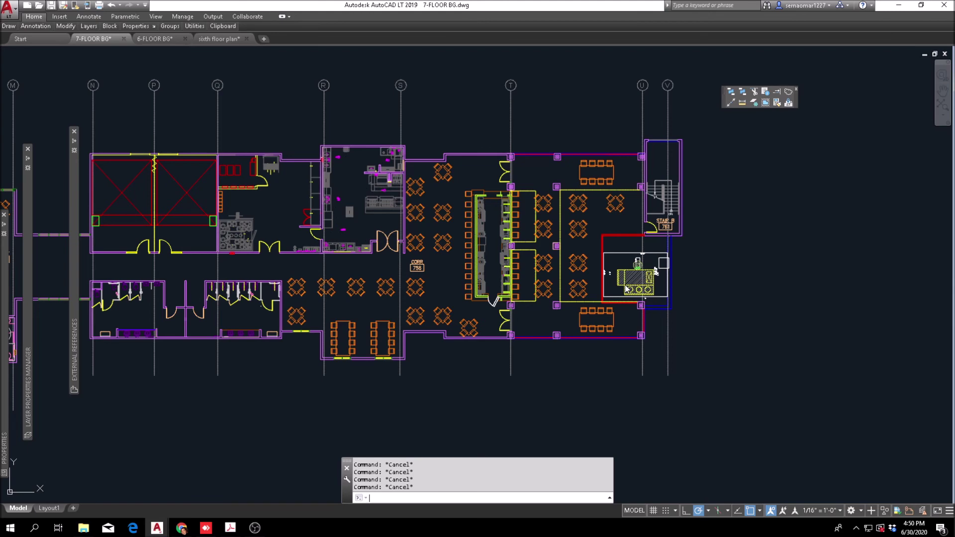
{"action": "key", "text": "ctrl+s"}
Examine the furnished area between grid lines T and U, the red-walled equipment enclosure below Stair B, and the overall floor plan.
{"action": "scroll", "coordinate": [634, 276], "scroll_direction": "up", "scroll_amount": 4}
{"action": "middle_click_drag", "start_coordinate": [659, 287], "coordinate": [562, 277]}
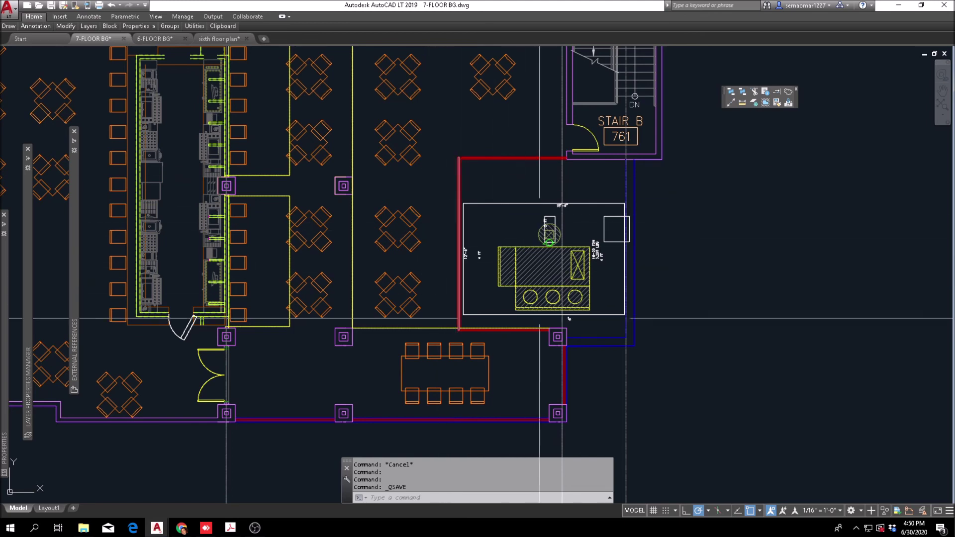
{"action": "scroll", "coordinate": [453, 329], "scroll_direction": "down", "scroll_amount": 2}
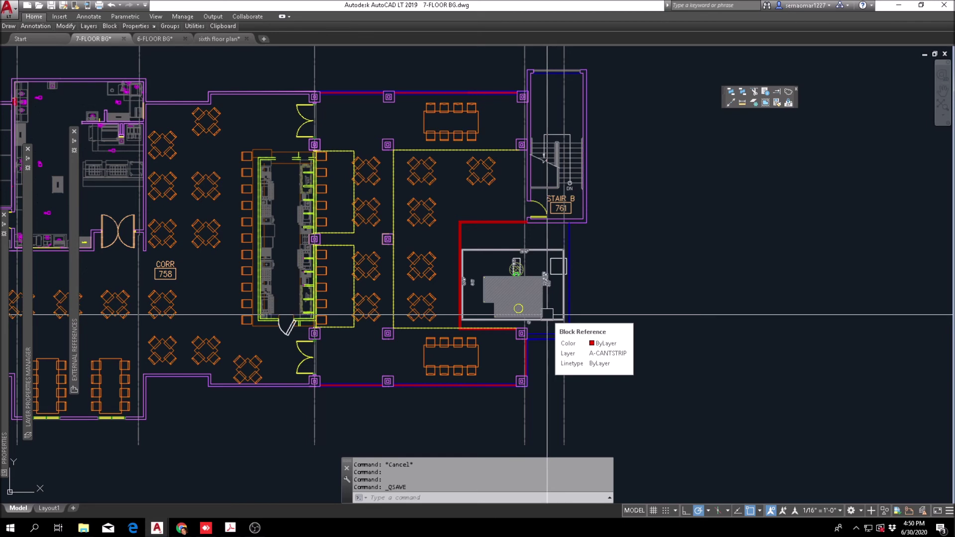
{"action": "scroll", "coordinate": [487, 249], "scroll_direction": "down", "scroll_amount": 2}
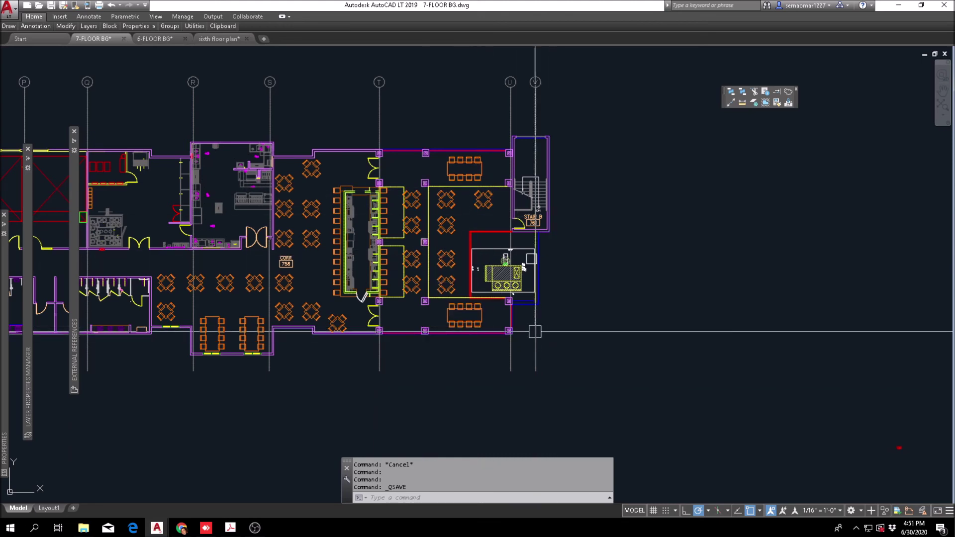
{"action": "scroll", "coordinate": [547, 305], "scroll_direction": "up", "scroll_amount": 4}
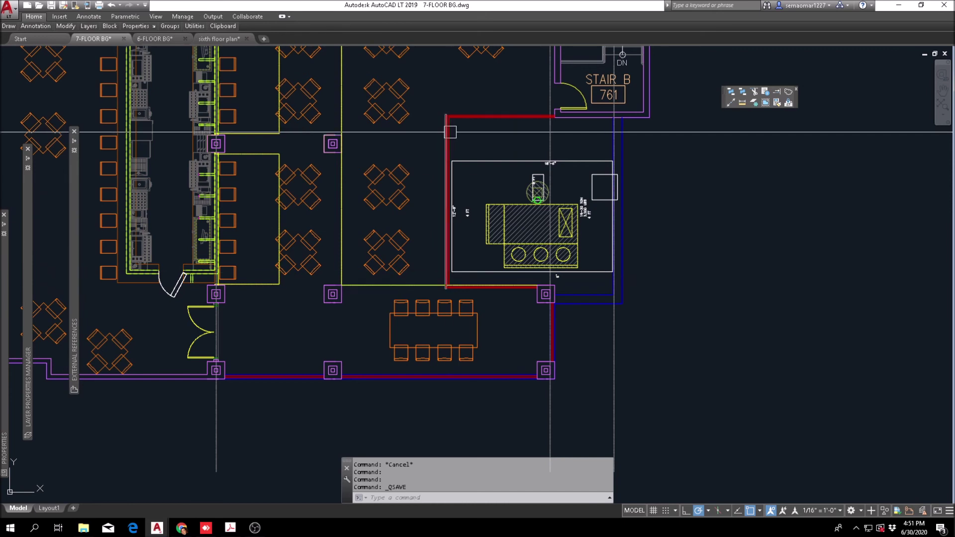
{"action": "middle_click_drag", "start_coordinate": [451, 130], "coordinate": [437, 221]}
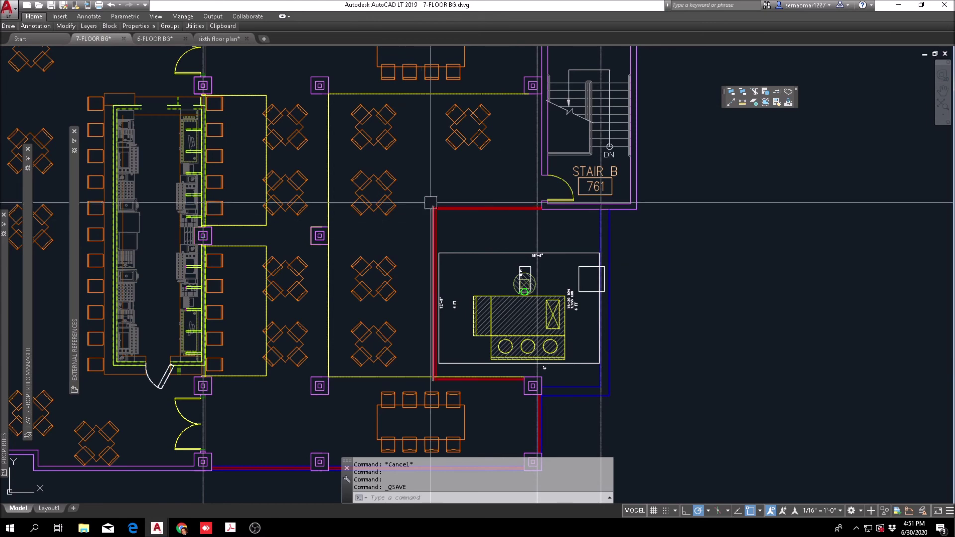
{"action": "scroll", "coordinate": [430, 202], "scroll_direction": "down", "scroll_amount": 2}
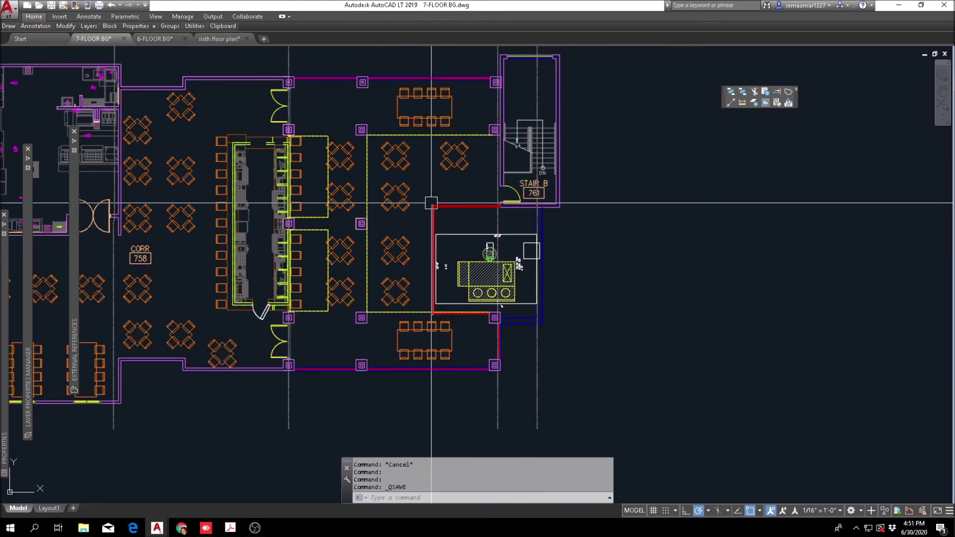
{"action": "scroll", "coordinate": [456, 243], "scroll_direction": "down", "scroll_amount": 4}
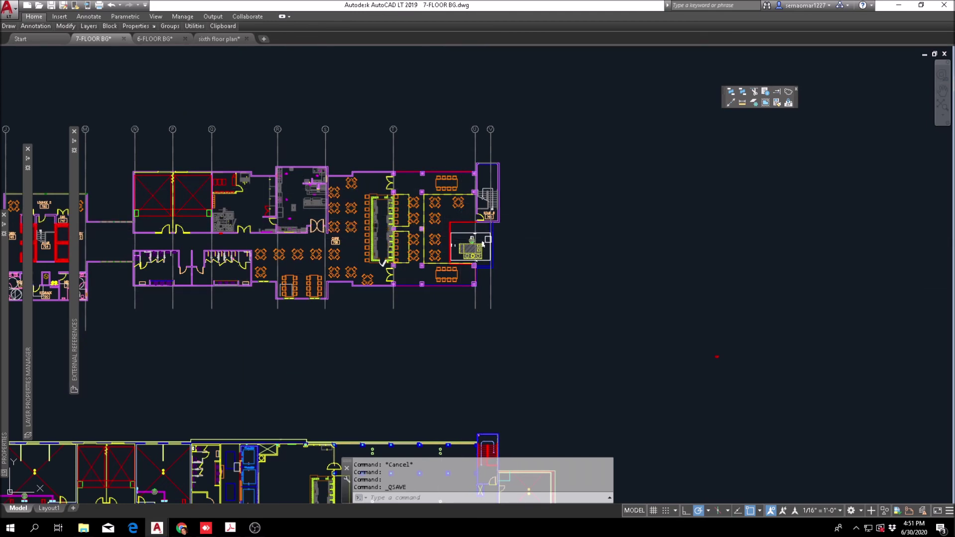
{"action": "middle_click_drag", "start_coordinate": [300, 313], "coordinate": [656, 332]}
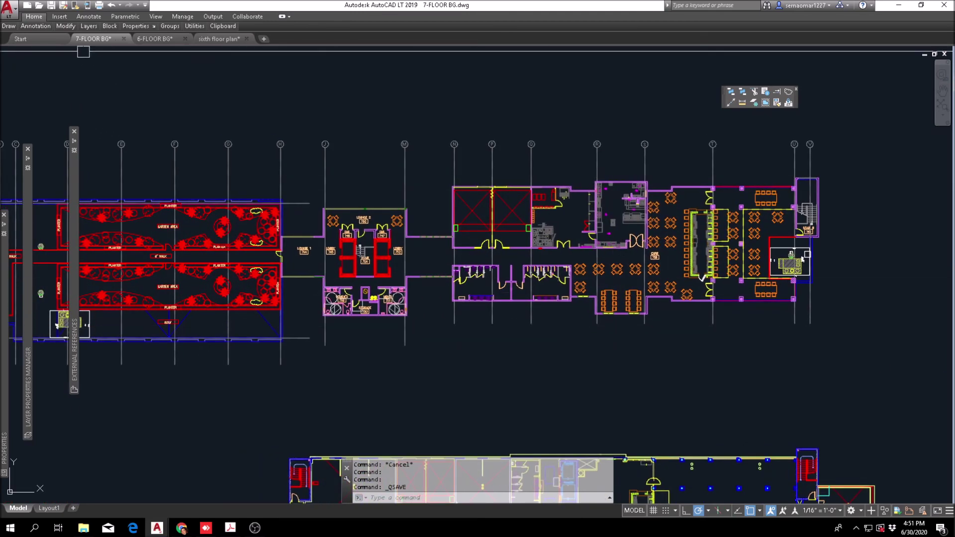
{"action": "scroll", "coordinate": [363, 273], "scroll_direction": "down", "scroll_amount": 6}
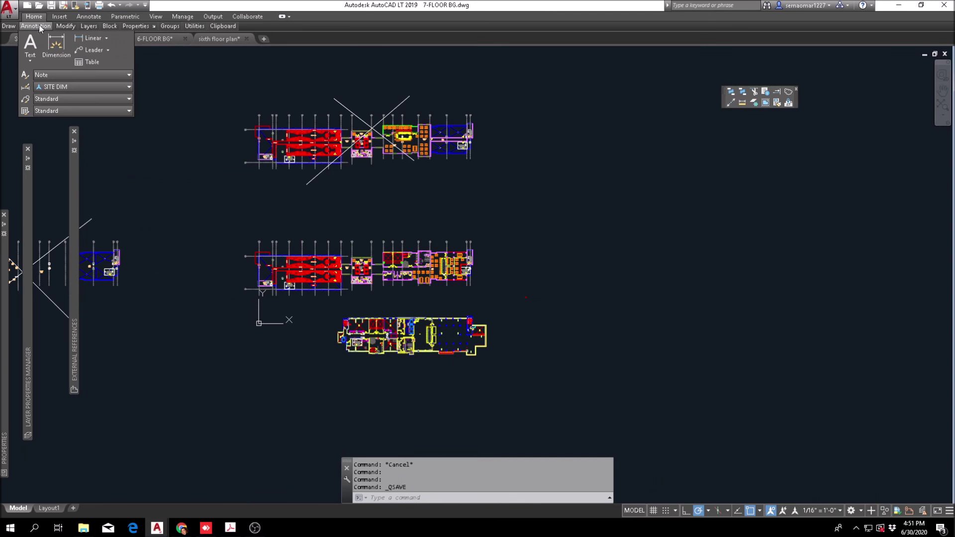
{"action": "left_click_drag", "start_coordinate": [63, 26], "coordinate": [32, 28]}
{"action": "left_click", "coordinate": [39, 49]}
{"action": "scroll", "coordinate": [212, 266], "scroll_direction": "down", "scroll_amount": 2}
{"action": "scroll", "coordinate": [256, 259], "scroll_direction": "up", "scroll_amount": 10}
{"action": "scroll", "coordinate": [449, 204], "scroll_direction": "down", "scroll_amount": 6}
{"action": "scroll", "coordinate": [277, 272], "scroll_direction": "up", "scroll_amount": 6}
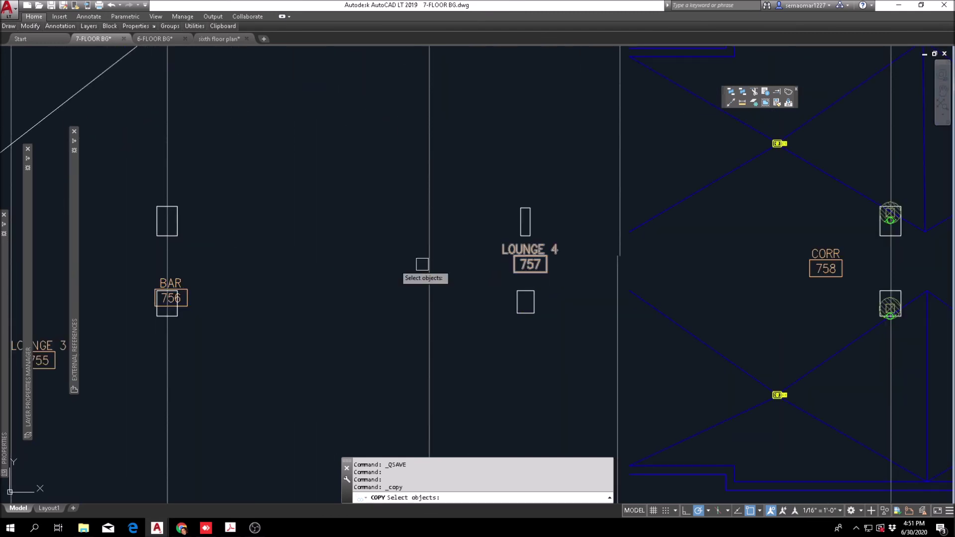
{"action": "scroll", "coordinate": [503, 258], "scroll_direction": "down", "scroll_amount": 5}
{"action": "scroll", "coordinate": [230, 282], "scroll_direction": "up", "scroll_amount": 4}
{"action": "key", "text": "Return"}
{"action": "key", "text": "Escape"}
Copy the BAR 756 room tag from the existing plan into the long bar just west of grid line T.
{"action": "scroll", "coordinate": [231, 284], "scroll_direction": "up", "scroll_amount": 2}
{"action": "key", "text": "Return"}
{"action": "left_click", "coordinate": [222, 277]}
{"action": "key", "text": "Return"}
{"action": "left_click", "coordinate": [222, 277]}
{"action": "scroll", "coordinate": [290, 276], "scroll_direction": "down", "scroll_amount": 4}
{"action": "scroll", "coordinate": [327, 276], "scroll_direction": "down", "scroll_amount": 3}
{"action": "scroll", "coordinate": [528, 330], "scroll_direction": "up", "scroll_amount": 7}
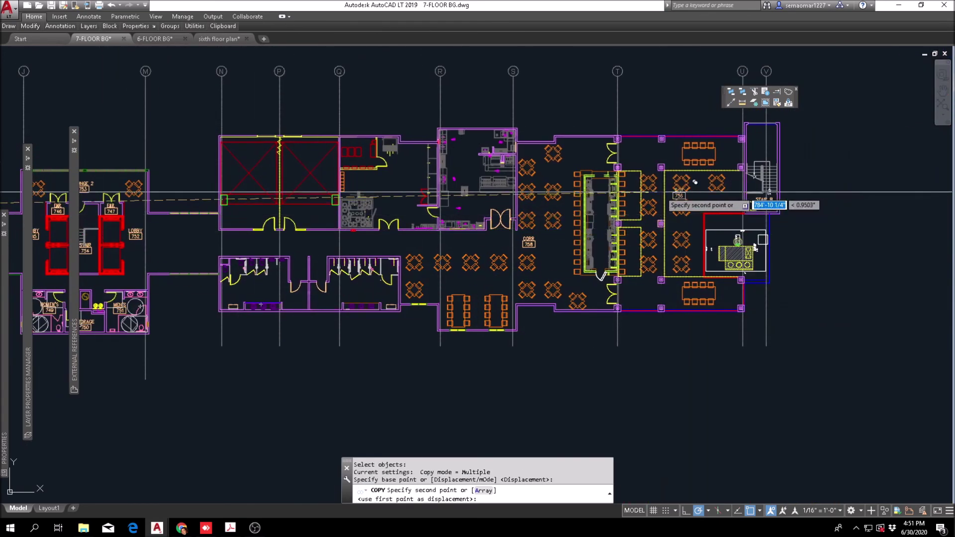
{"action": "scroll", "coordinate": [620, 208], "scroll_direction": "up", "scroll_amount": 8}
{"action": "left_click", "coordinate": [603, 314]}
{"action": "scroll", "coordinate": [603, 314], "scroll_direction": "down", "scroll_amount": 5}
{"action": "key", "text": "Escape"}
Copy the LOUNGE 3 755 room tag from the crossed-out plan into the dining area west of the bar, southeast of the CORR tag.
{"action": "scroll", "coordinate": [481, 102], "scroll_direction": "up", "scroll_amount": 4}
{"action": "key", "text": "Return"}
{"action": "scroll", "coordinate": [442, 241], "scroll_direction": "up", "scroll_amount": 4}
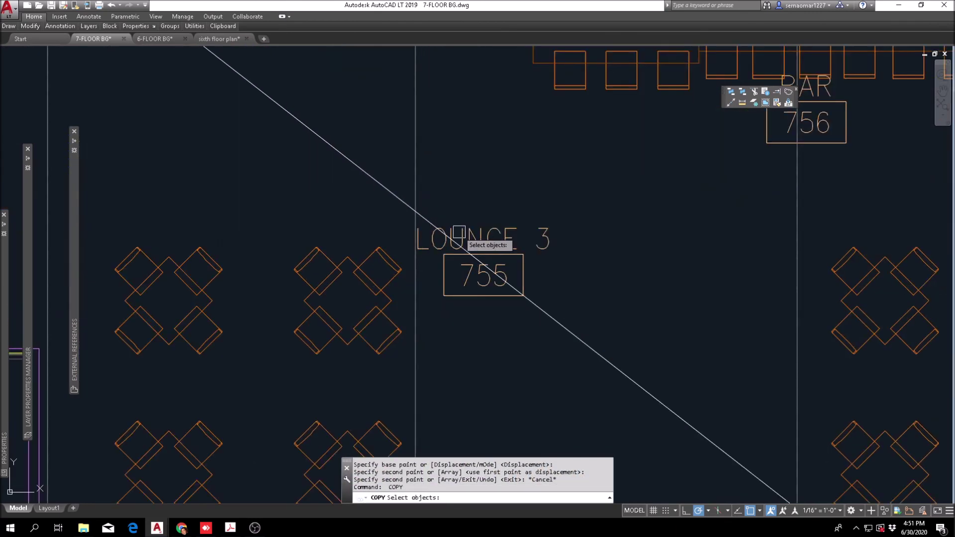
{"action": "scroll", "coordinate": [479, 234], "scroll_direction": "down", "scroll_amount": 3}
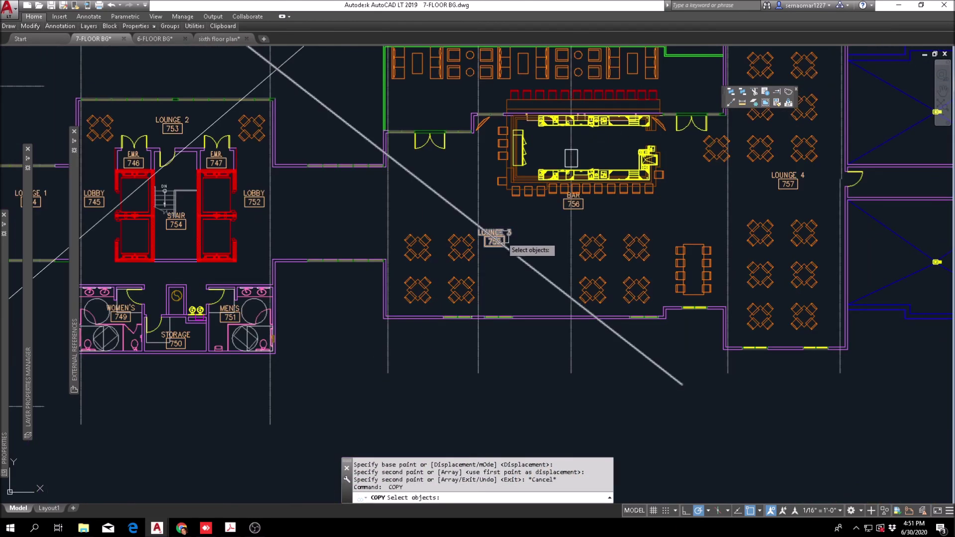
{"action": "key", "text": "Return"}
{"action": "left_click", "coordinate": [503, 223]}
{"action": "scroll", "coordinate": [550, 324], "scroll_direction": "down", "scroll_amount": 8}
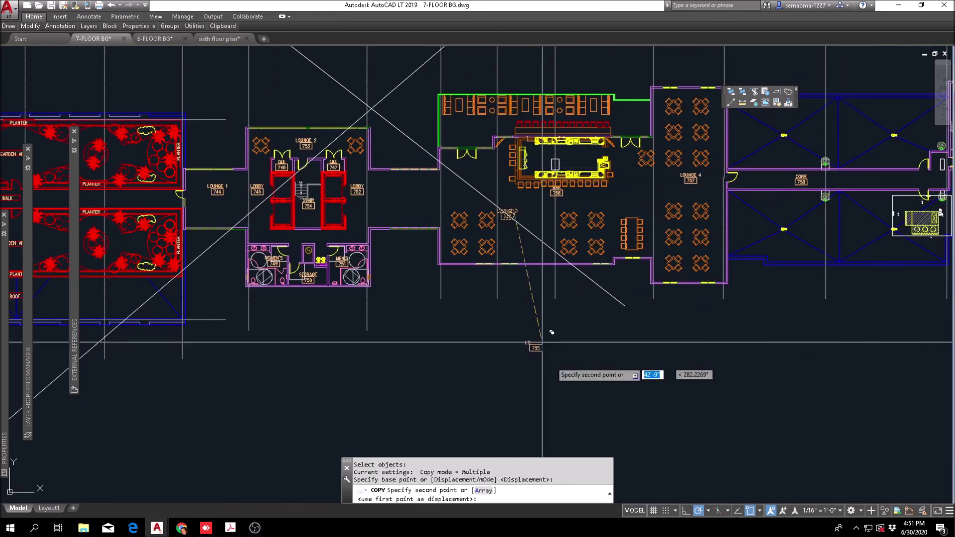
{"action": "scroll", "coordinate": [421, 388], "scroll_direction": "up", "scroll_amount": 10}
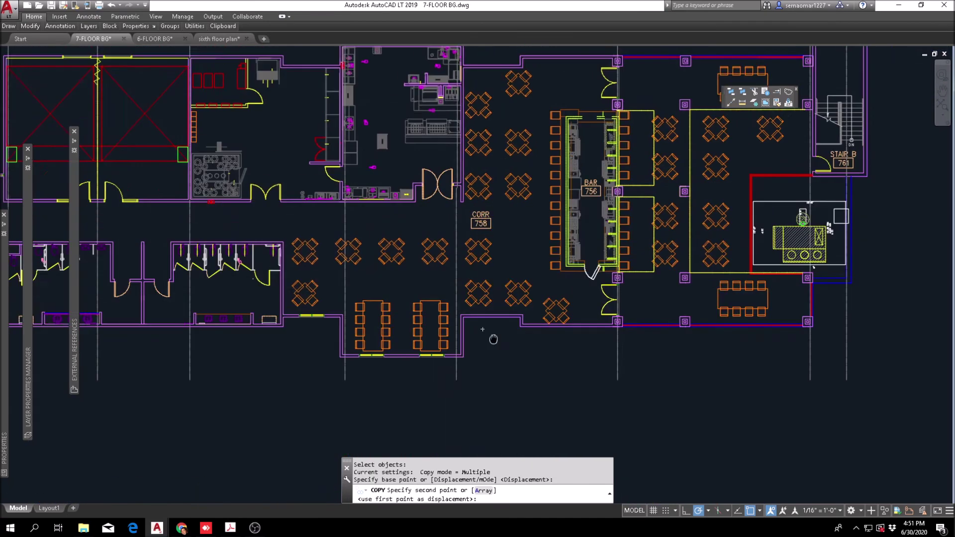
{"action": "left_click", "coordinate": [505, 314]}
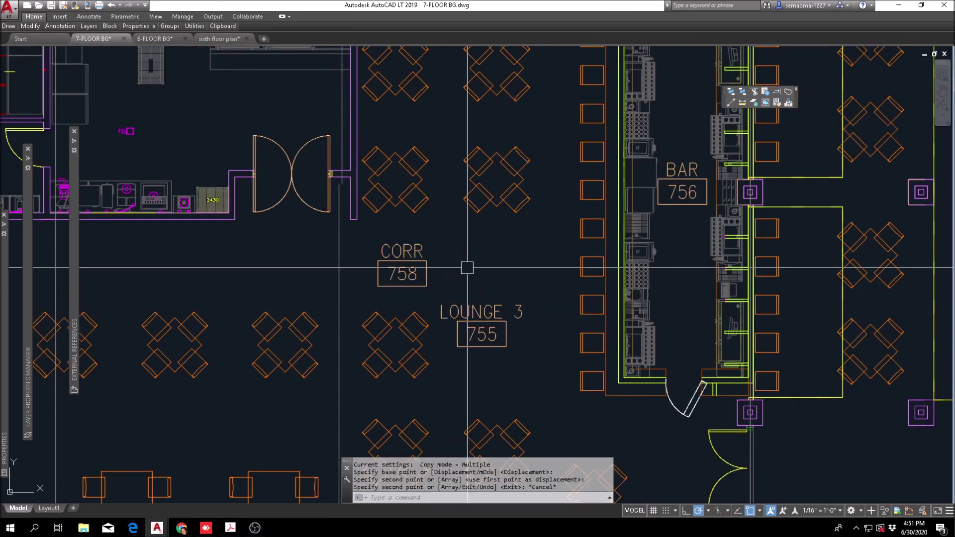
{"action": "key", "text": "Escape"}
Move the CORR 758 room tag west into the corridor north of the restrooms, near grid line Q.
{"action": "scroll", "coordinate": [407, 259], "scroll_direction": "down", "scroll_amount": 5}
{"action": "type", "text": "m"}
{"action": "key", "text": "Return"}
{"action": "left_click", "coordinate": [410, 257]}
{"action": "key", "text": "Return"}
{"action": "left_click", "coordinate": [409, 257]}
{"action": "scroll", "coordinate": [448, 264], "scroll_direction": "down", "scroll_amount": 5}
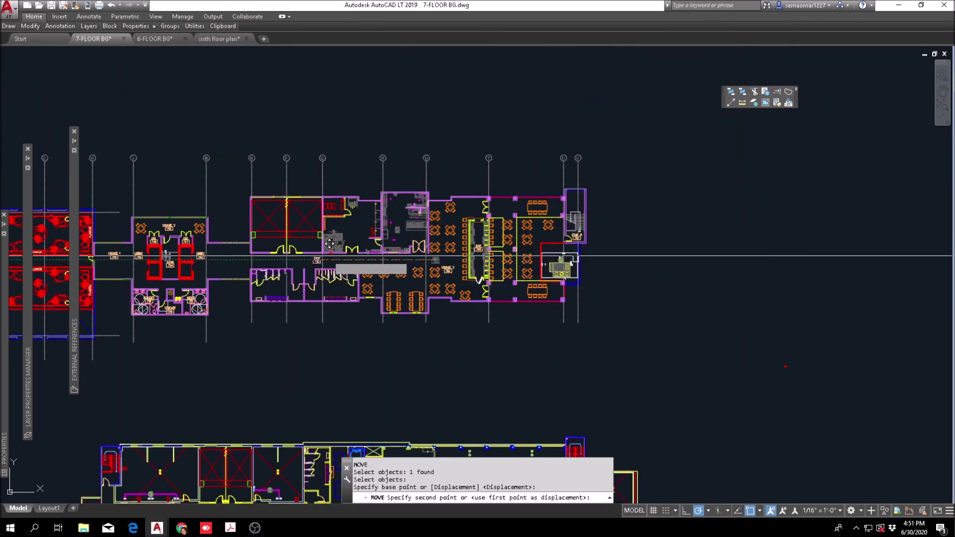
{"action": "scroll", "coordinate": [324, 270], "scroll_direction": "up", "scroll_amount": 8}
{"action": "scroll", "coordinate": [325, 270], "scroll_direction": "down", "scroll_amount": 8}
{"action": "key", "text": "Escape"}
{"action": "key", "text": "Escape"}
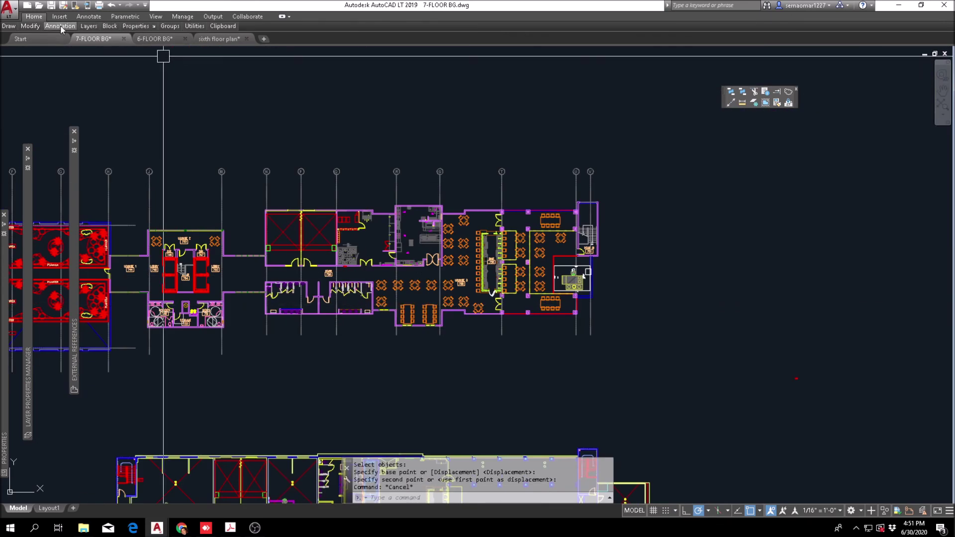
Copy the LOUNGE 4 757 room tag from the crossed-out plan between the western tables inside the large dashed outline, level with the middle column.
{"action": "left_click", "coordinate": [30, 26]}
{"action": "left_click", "coordinate": [36, 50]}
{"action": "scroll", "coordinate": [548, 294], "scroll_direction": "down", "scroll_amount": 3}
{"action": "scroll", "coordinate": [571, 288], "scroll_direction": "up", "scroll_amount": 10}
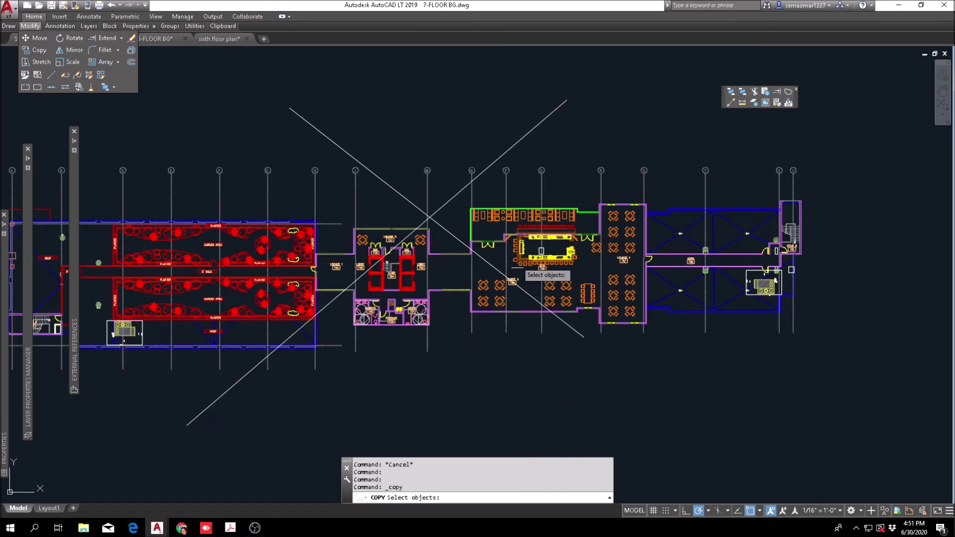
{"action": "mouse_move", "coordinate": [586, 305]}
{"action": "middle_mouse_down"}
{"action": "mouse_move", "coordinate": [406, 277]}
{"action": "mouse_move", "coordinate": [463, 232]}
{"action": "middle_mouse_up"}
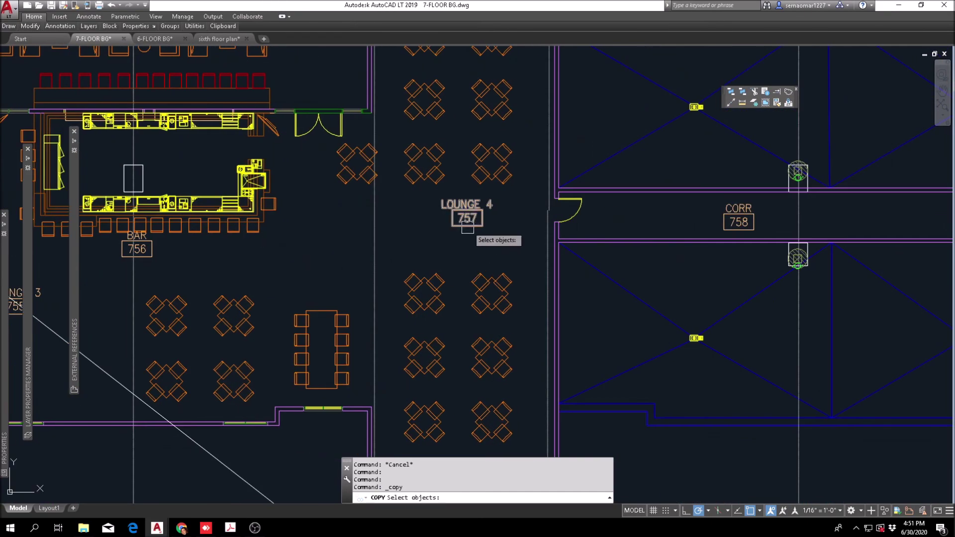
{"action": "key", "text": "Return"}
{"action": "scroll", "coordinate": [427, 276], "scroll_direction": "down", "scroll_amount": 5}
{"action": "left_click", "coordinate": [398, 191]}
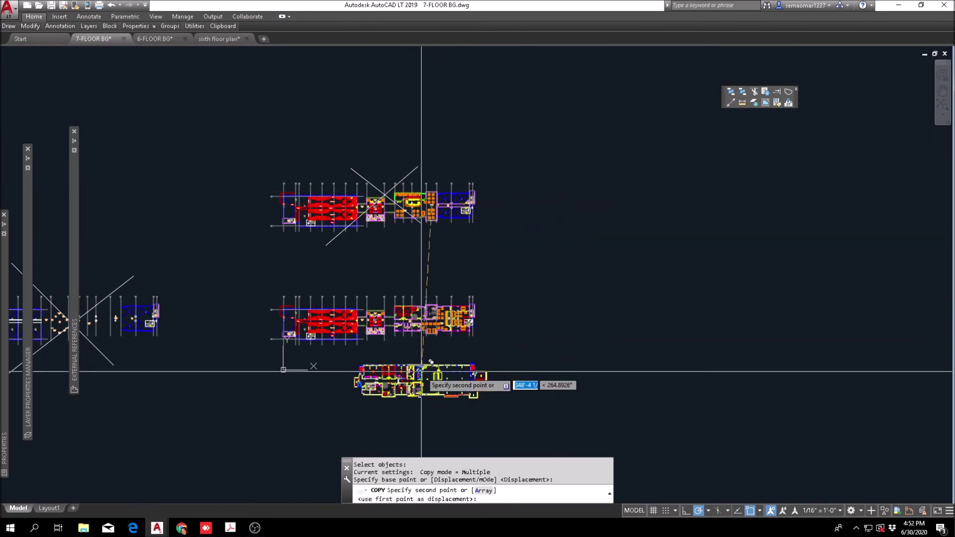
{"action": "scroll", "coordinate": [501, 267], "scroll_direction": "up", "scroll_amount": 3}
{"action": "scroll", "coordinate": [502, 267], "scroll_direction": "up", "scroll_amount": 4}
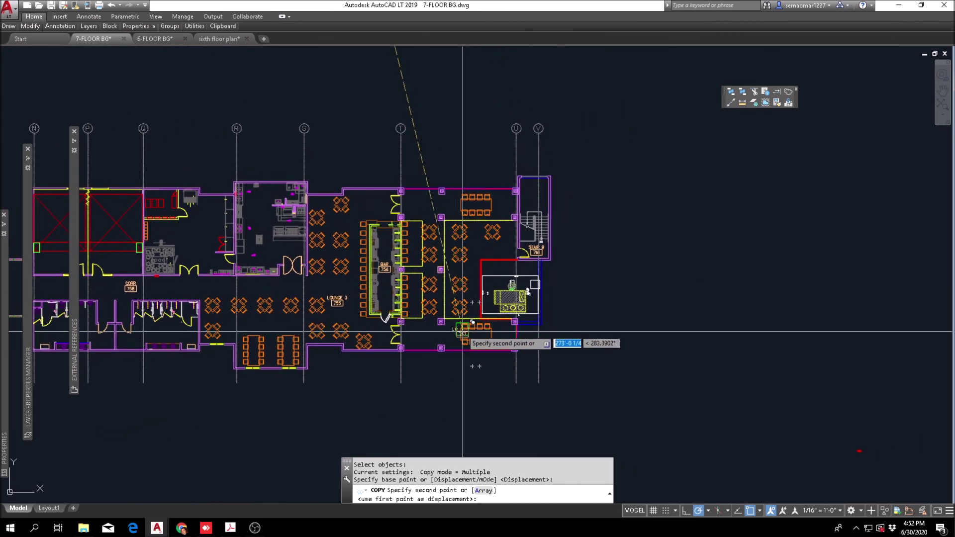
{"action": "scroll", "coordinate": [445, 256], "scroll_direction": "up", "scroll_amount": 3}
{"action": "scroll", "coordinate": [487, 301], "scroll_direction": "up", "scroll_amount": 2}
{"action": "left_click", "coordinate": [515, 291]}
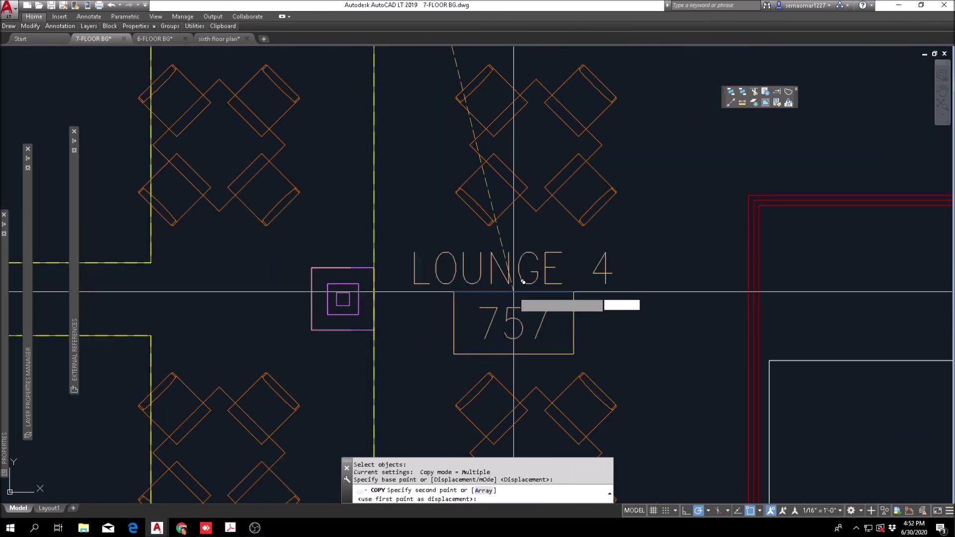
{"action": "key", "text": "Escape"}
{"action": "scroll", "coordinate": [490, 294], "scroll_direction": "down", "scroll_amount": 2}
{"action": "scroll", "coordinate": [490, 294], "scroll_direction": "down", "scroll_amount": 4}
{"action": "type", "text": "ddate"}
{"action": "key", "text": "Return"}
{"action": "scroll", "coordinate": [490, 296], "scroll_direction": "up", "scroll_amount": 5}
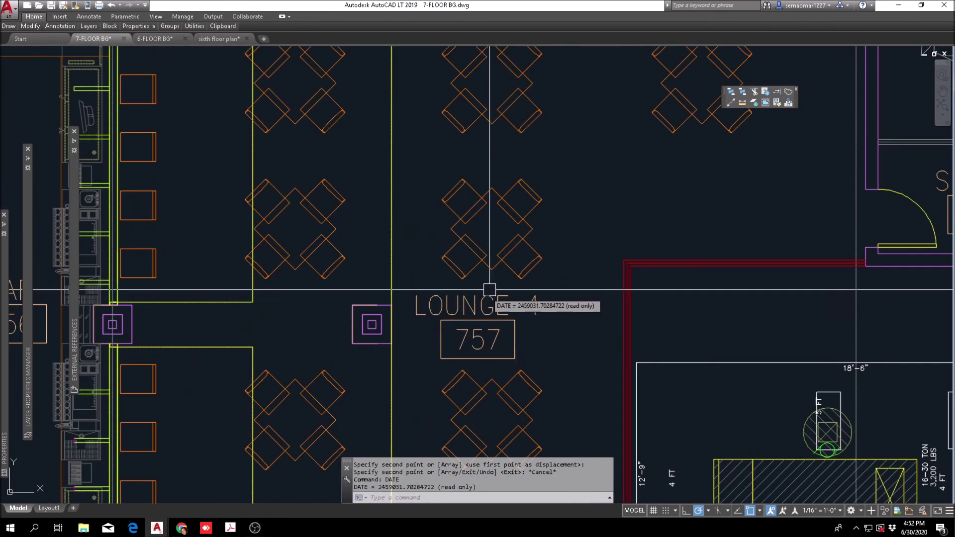
{"action": "key", "text": "Escape"}
{"action": "key", "text": "Escape"}
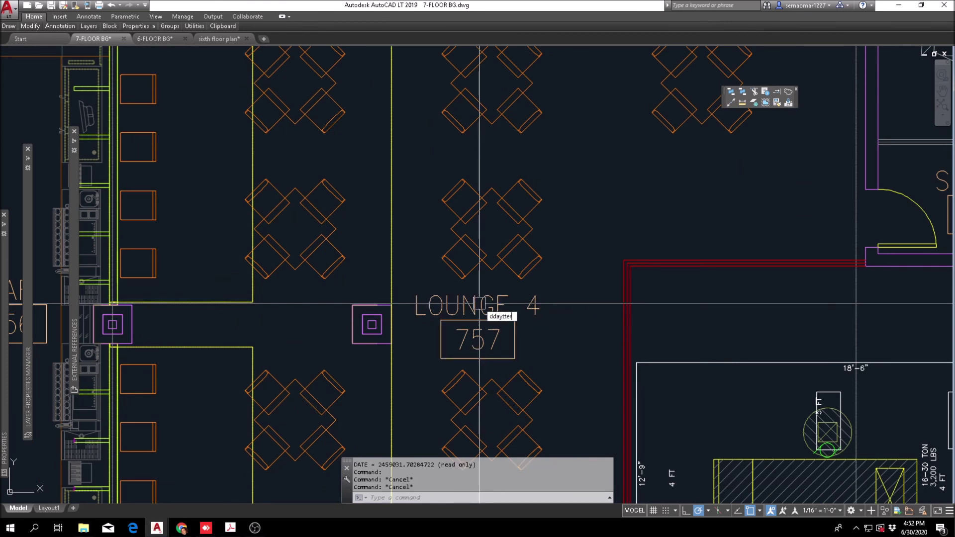
Change the room name in the copied 757 tag's attributes to OUTSIDE LOUNGE 4.
{"action": "type", "text": "ddate"}
{"action": "key", "text": "Return"}
{"action": "left_click", "coordinate": [479, 304]}
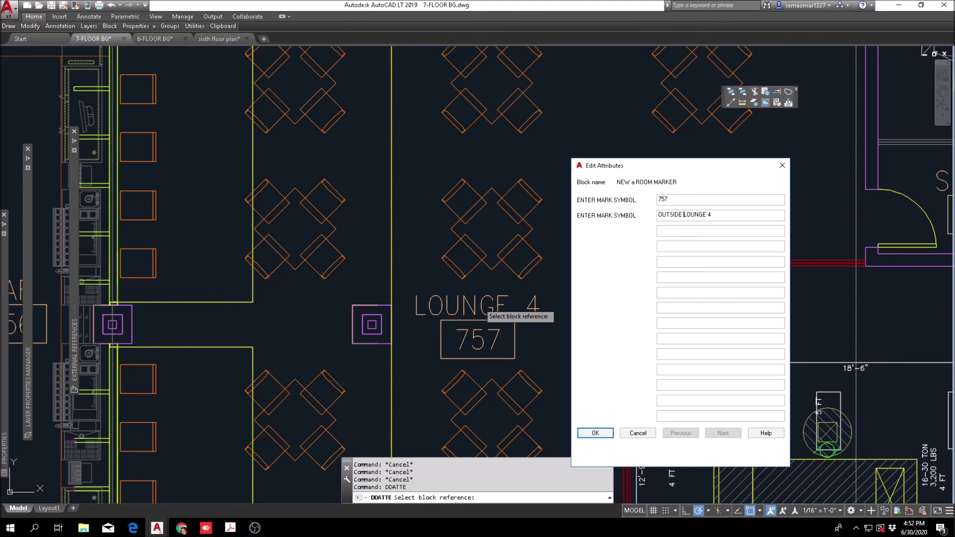
{"action": "left_click", "coordinate": [596, 432]}
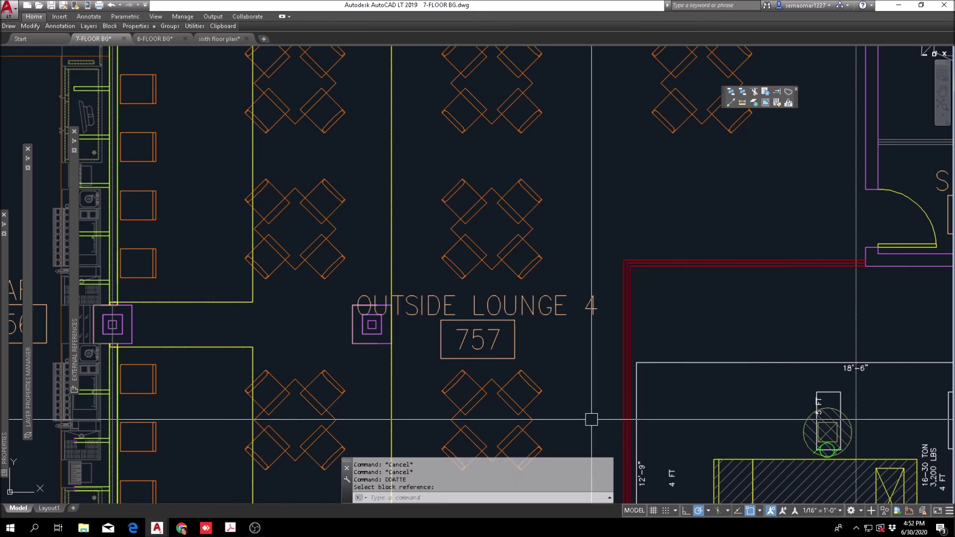
Move the OUTSIDE LOUNGE 4 757 tag northeast into the open area between the northern tables and the red-walled enclosure.
{"action": "key", "text": "Escape"}
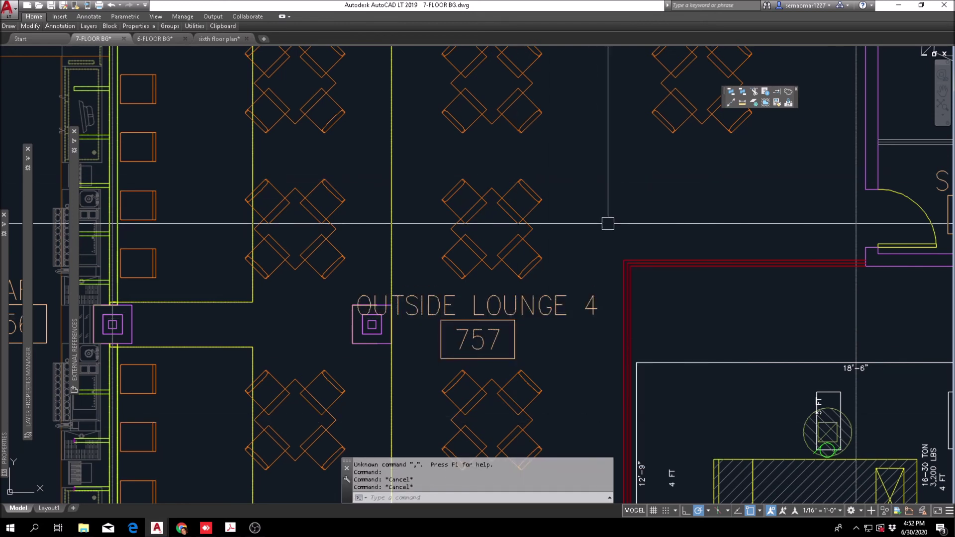
{"action": "type", "text": "m"}
{"action": "key", "text": "Return"}
{"action": "key", "text": "Return"}
{"action": "left_click", "coordinate": [583, 209]}
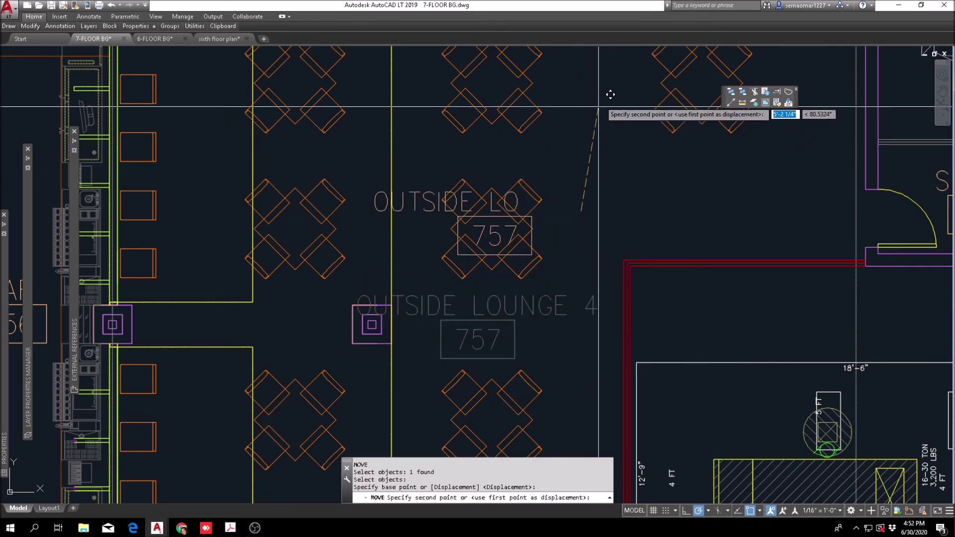
{"action": "left_click", "coordinate": [707, 57]}
{"action": "key", "text": "Escape"}
{"action": "middle_click_drag", "start_coordinate": [464, 222], "coordinate": [437, 292]}
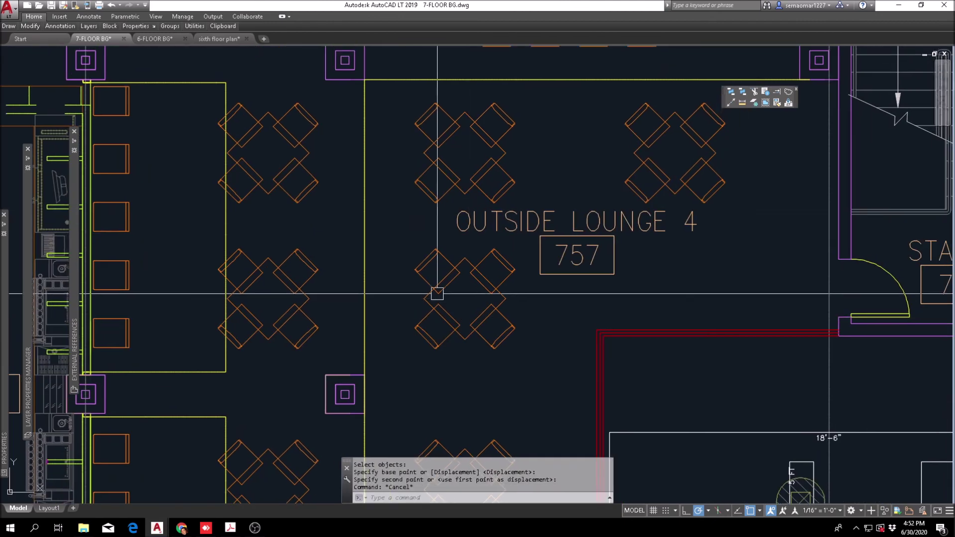
Copy the CORR 758 room tag into the kitchen between grid lines R and S.
{"action": "scroll", "coordinate": [460, 199], "scroll_direction": "down", "scroll_amount": 5}
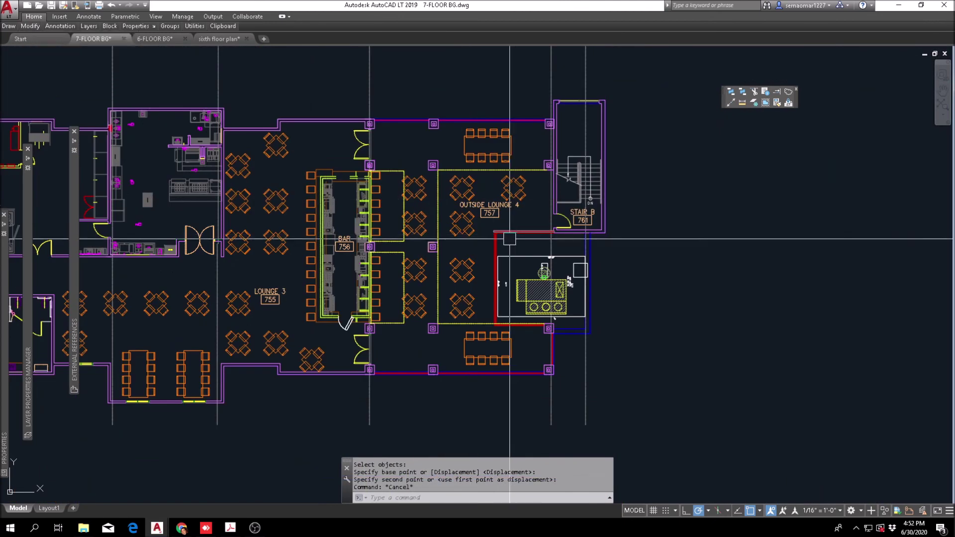
{"action": "key", "text": "Escape"}
{"action": "scroll", "coordinate": [491, 265], "scroll_direction": "down", "scroll_amount": 4}
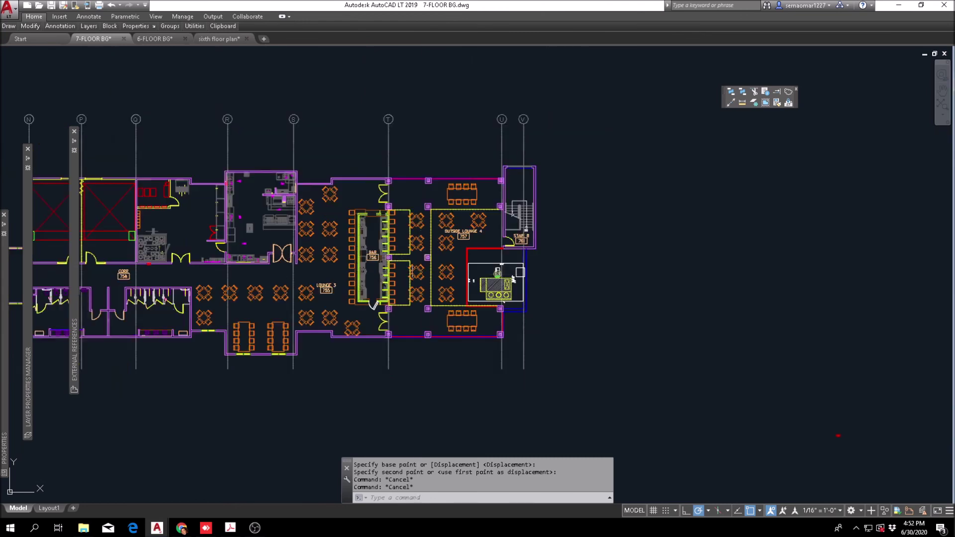
{"action": "scroll", "coordinate": [255, 191], "scroll_direction": "up", "scroll_amount": 4}
{"action": "key", "text": "Escape"}
{"action": "left_click", "coordinate": [30, 26]}
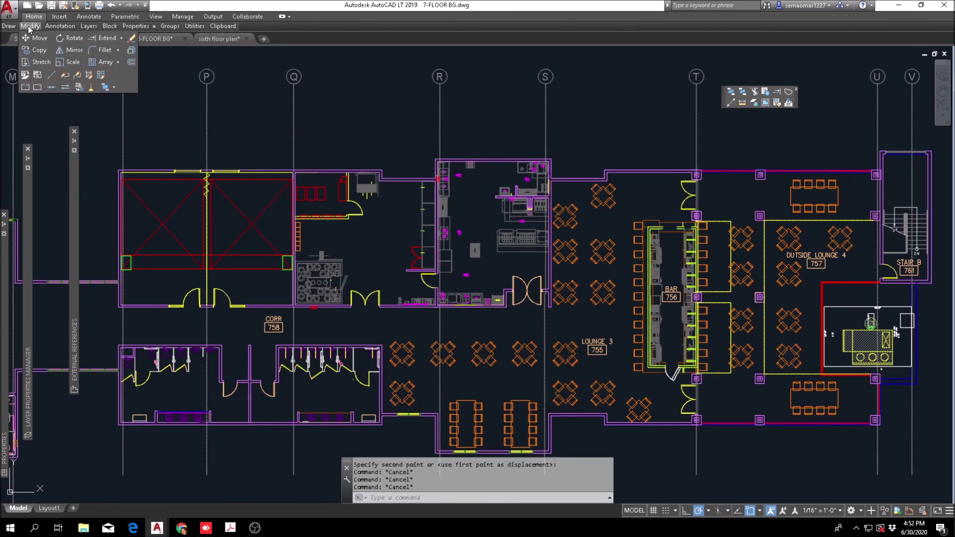
{"action": "left_click", "coordinate": [40, 50]}
{"action": "left_click", "coordinate": [274, 323]}
{"action": "key", "text": "Return"}
{"action": "left_click", "coordinate": [282, 325]}
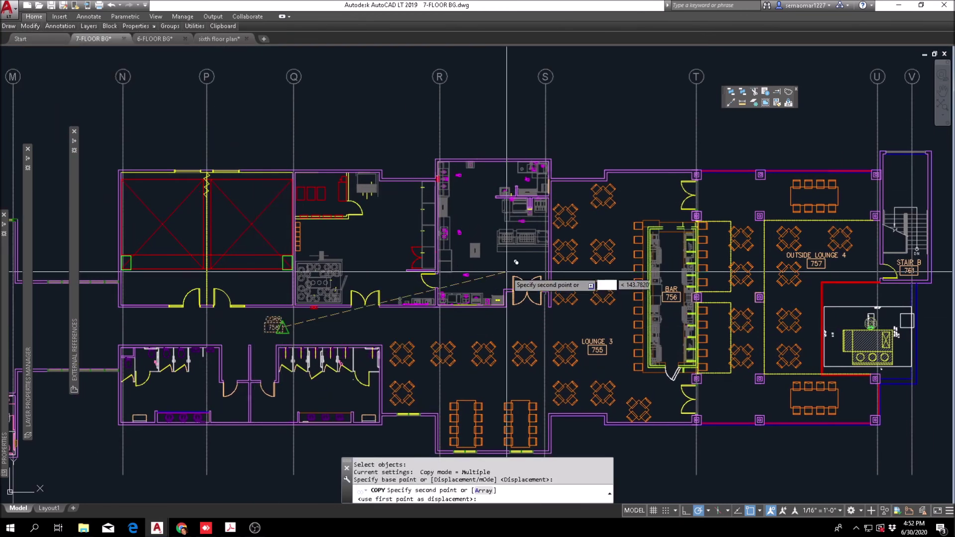
{"action": "scroll", "coordinate": [468, 225], "scroll_direction": "up", "scroll_amount": 4}
{"action": "left_click", "coordinate": [514, 207]}
{"action": "key", "text": "Escape"}
{"action": "scroll", "coordinate": [502, 223], "scroll_direction": "down", "scroll_amount": 2}
Change the copied tag's attributes in the kitchen to room name KITCHEN and number 758A.
{"action": "type", "text": "ddatte"}
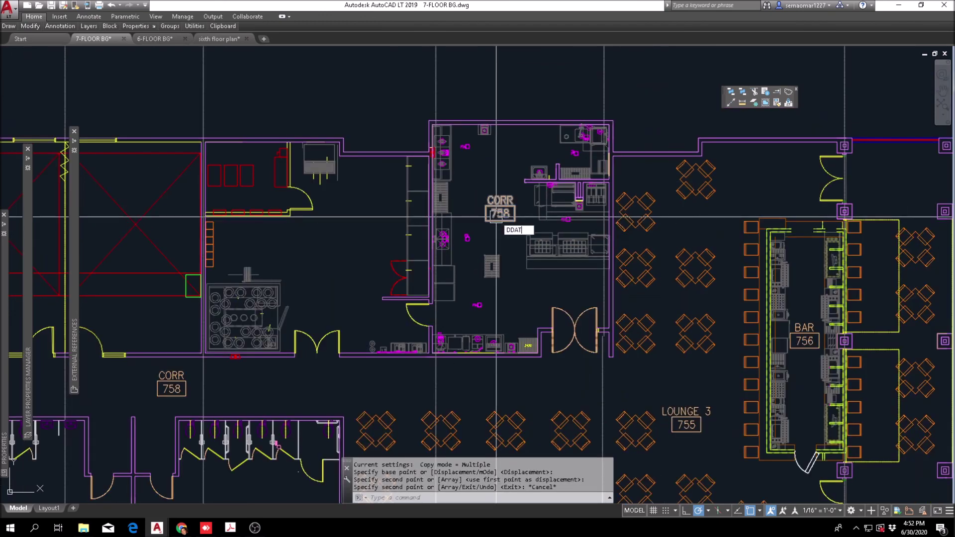
{"action": "key", "text": "Return"}
{"action": "left_click", "coordinate": [506, 213]}
{"action": "key", "text": "Escape"}
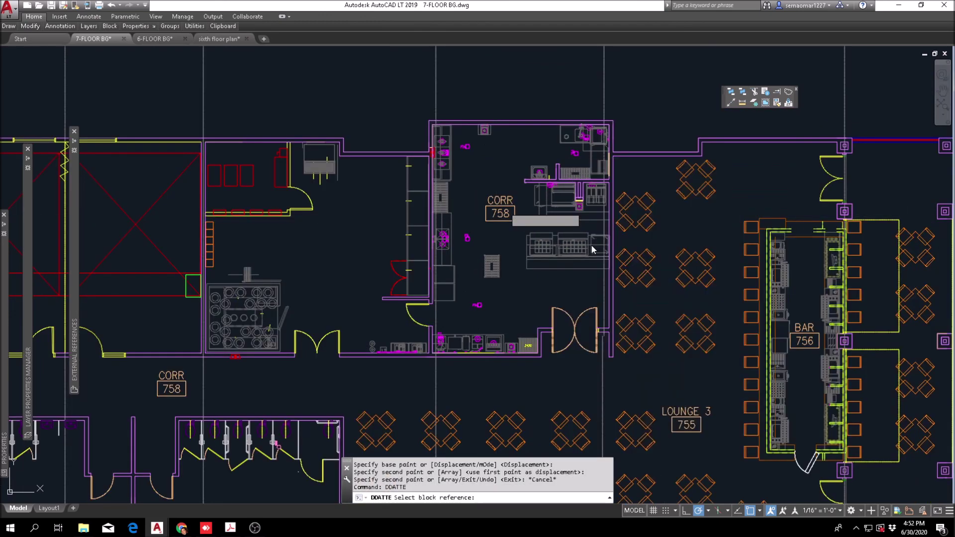
{"action": "key", "text": "Return"}
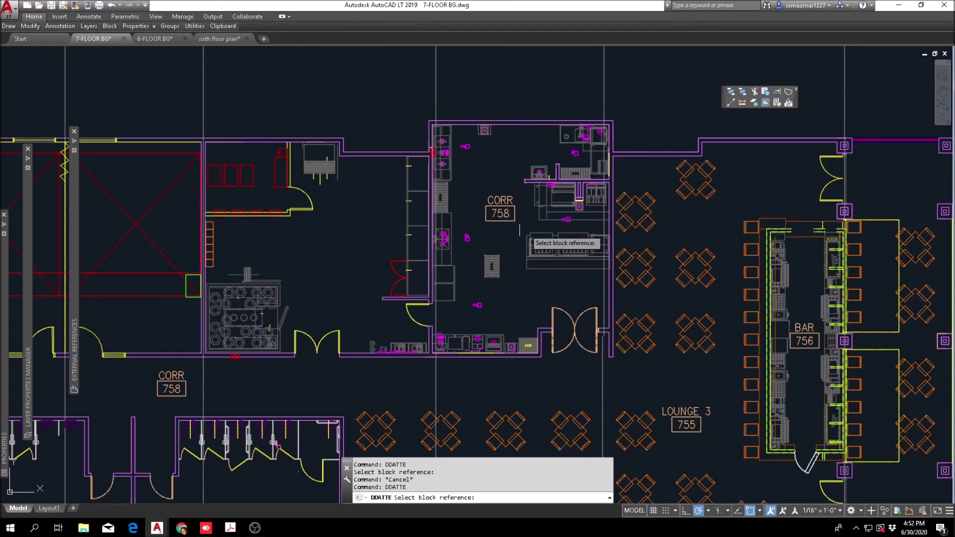
{"action": "scroll", "coordinate": [525, 232], "scroll_direction": "up", "scroll_amount": 2}
{"action": "left_click", "coordinate": [502, 198]}
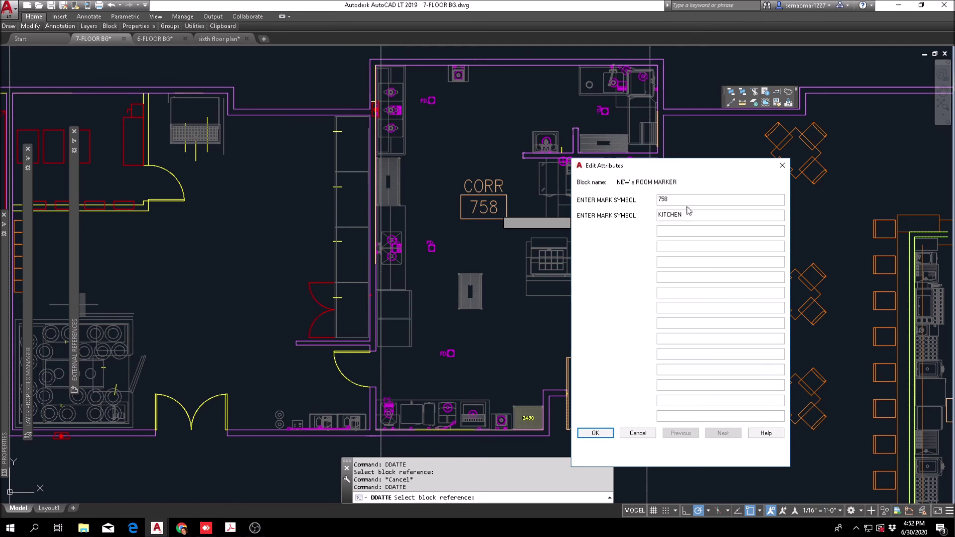
{"action": "left_click", "coordinate": [599, 432]}
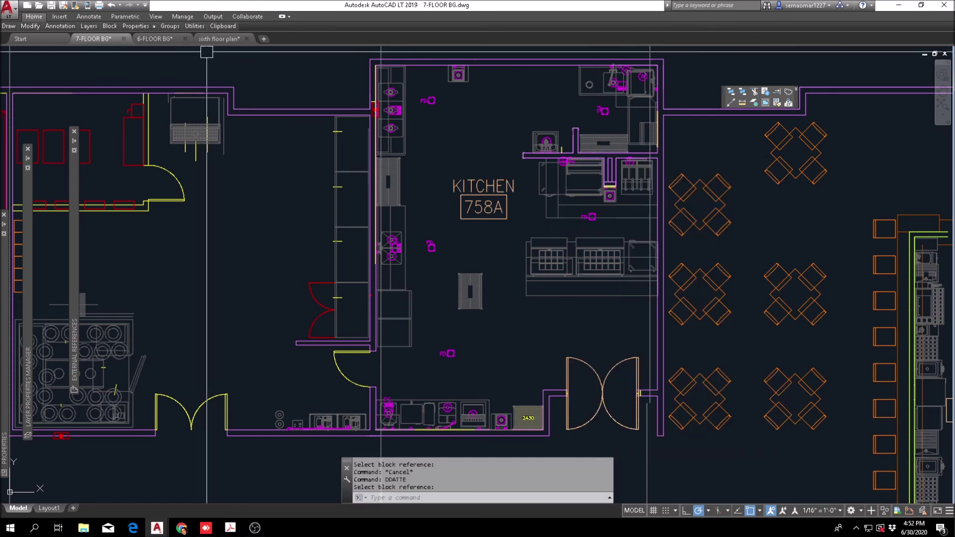
Copy the KITCHEN 758A tag into the adjoining room west of the kitchen.
{"action": "mouse_move", "coordinate": [30, 26]}
{"action": "left_click", "coordinate": [39, 51]}
{"action": "left_click", "coordinate": [471, 205]}
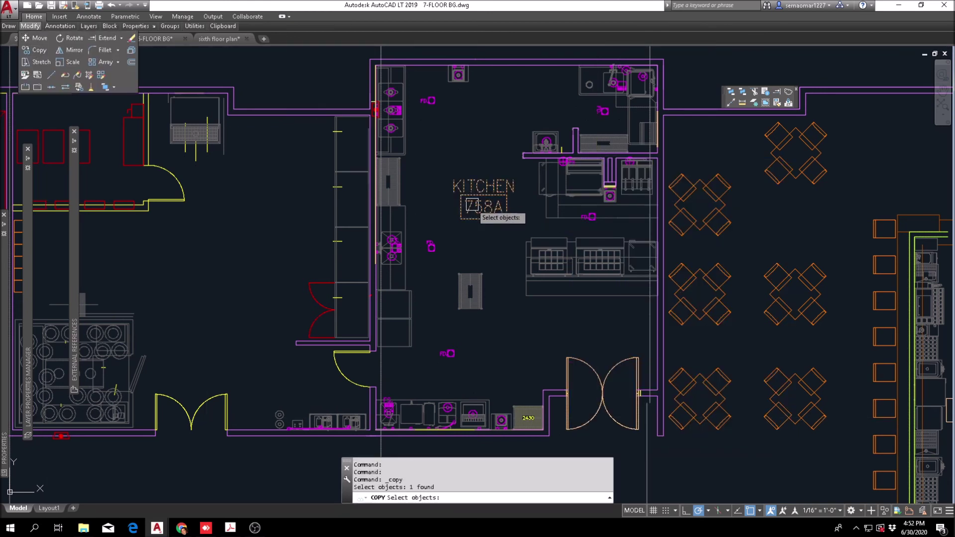
{"action": "key", "text": "Return"}
{"action": "left_click", "coordinate": [527, 195]}
{"action": "left_click", "coordinate": [257, 265]}
{"action": "key", "text": "Escape"}
{"action": "key", "text": "Escape"}
Change the copied tag's attributes in the room west of the kitchen to STOR/PANTRY and 758B.
{"action": "type", "text": "ddatte"}
{"action": "key", "text": "Return"}
{"action": "left_click", "coordinate": [249, 278]}
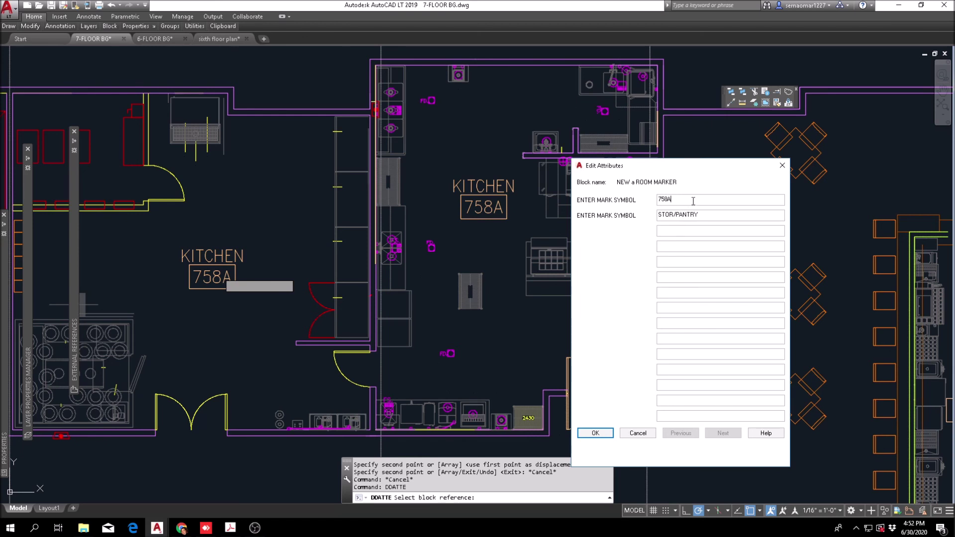
{"action": "left_click", "coordinate": [595, 433]}
{"action": "key", "text": "Escape"}
Copy the STOR/PANTRY 758B tag into the eastern of the two red-crossed rooms, between grid lines P and Q.
{"action": "scroll", "coordinate": [299, 141], "scroll_direction": "down", "scroll_amount": 4}
{"action": "mouse_move", "coordinate": [30, 26]}
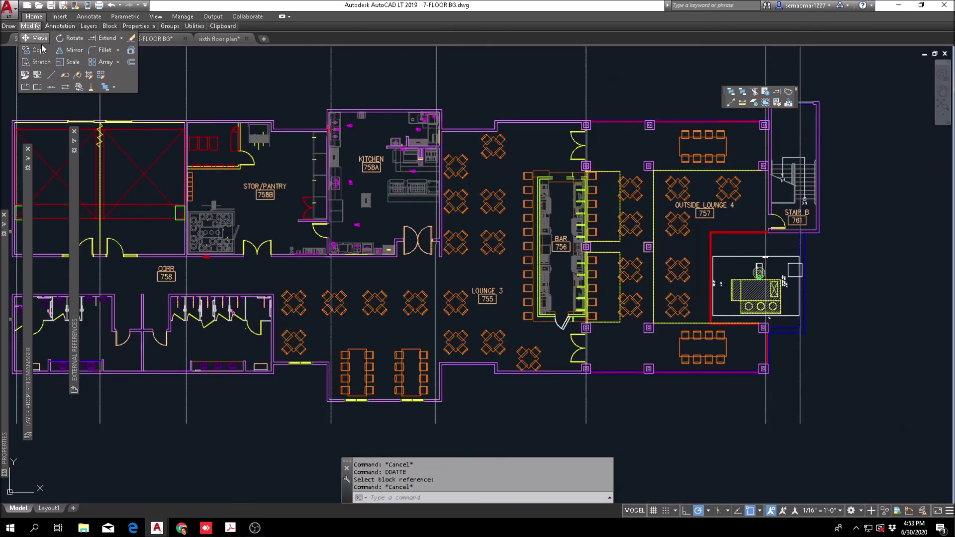
{"action": "left_click", "coordinate": [35, 50]}
{"action": "middle_click_drag", "start_coordinate": [386, 312], "coordinate": [588, 326]}
{"action": "key", "text": "Return"}
{"action": "left_click", "coordinate": [470, 209]}
{"action": "scroll", "coordinate": [344, 196], "scroll_direction": "up", "scroll_amount": 4}
{"action": "left_click", "coordinate": [347, 204]}
{"action": "key", "text": "Escape"}
Change the copied tag's attributes in the eastern red-crossed room to TOPGOLF 1 and 758C.
{"action": "type", "text": "DDE"}
{"action": "key", "text": "Return"}
{"action": "left_click", "coordinate": [357, 213]}
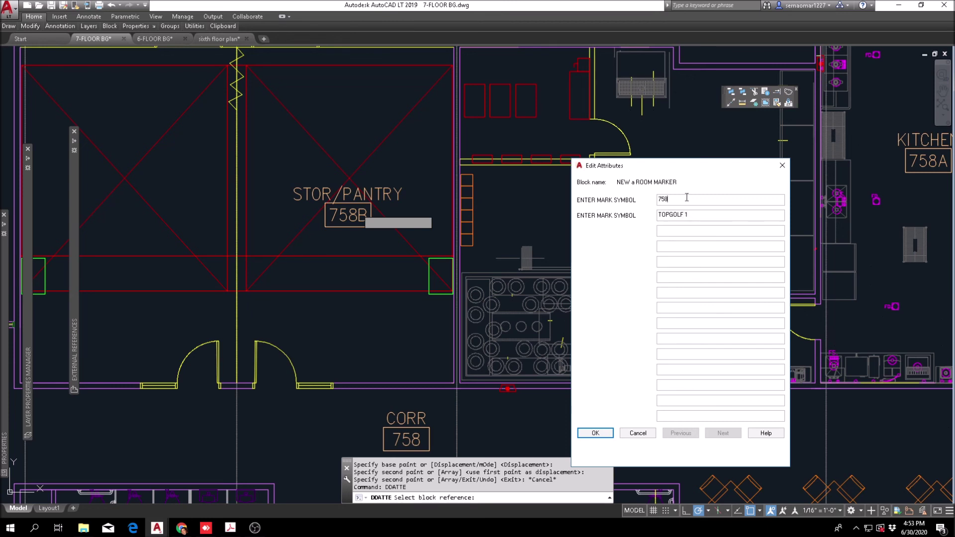
{"action": "left_click", "coordinate": [595, 432]}
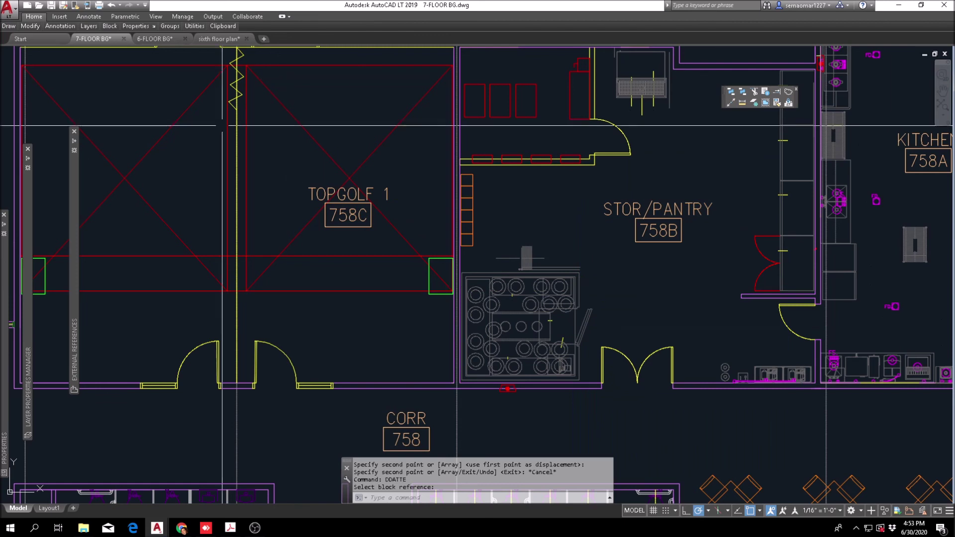
Copy the TOPGOLF 1 758C tag straight west into the neighbouring red-crossed room.
{"action": "mouse_move", "coordinate": [30, 26]}
{"action": "left_click", "coordinate": [35, 49]}
{"action": "left_click", "coordinate": [348, 215]}
{"action": "key", "text": "Return"}
{"action": "left_click", "coordinate": [374, 216]}
{"action": "left_click", "coordinate": [143, 217]}
{"action": "key", "text": "Escape"}
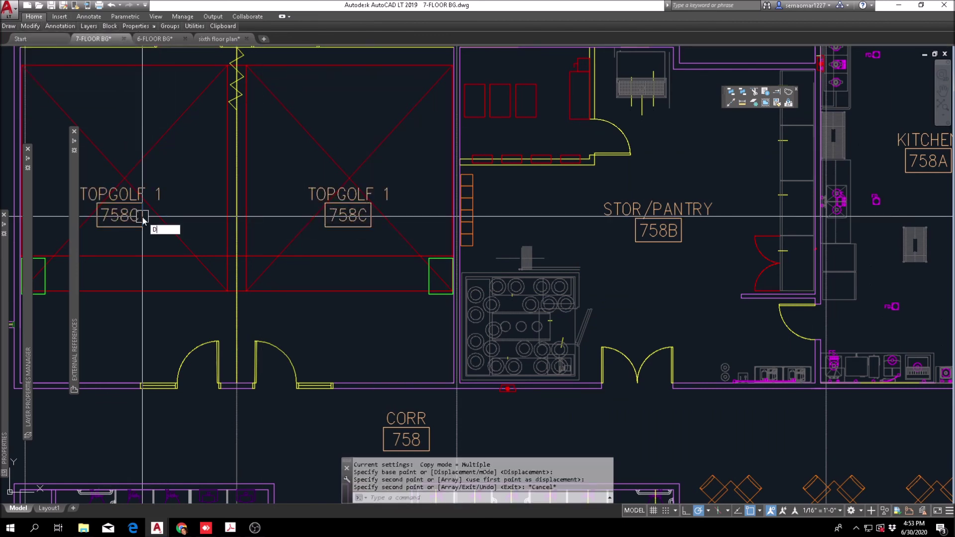
Change the copied tag's attributes in the western red-crossed room to TOPGOLF 2 and 758D.
{"action": "key", "text": "Return"}
{"action": "key", "text": "Escape"}
{"action": "key", "text": "Escape"}
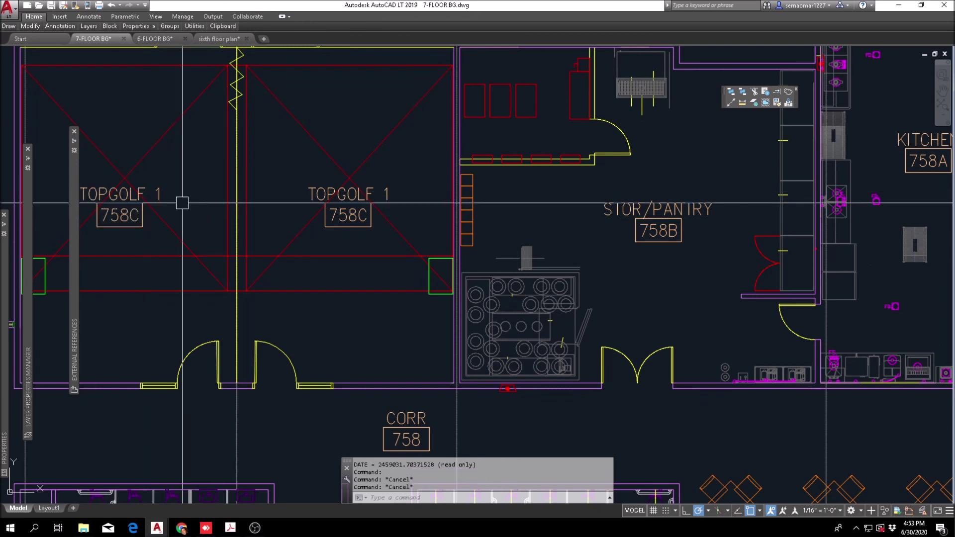
{"action": "type", "text": "TE"}
{"action": "key", "text": "Return"}
{"action": "left_click", "coordinate": [157, 192]}
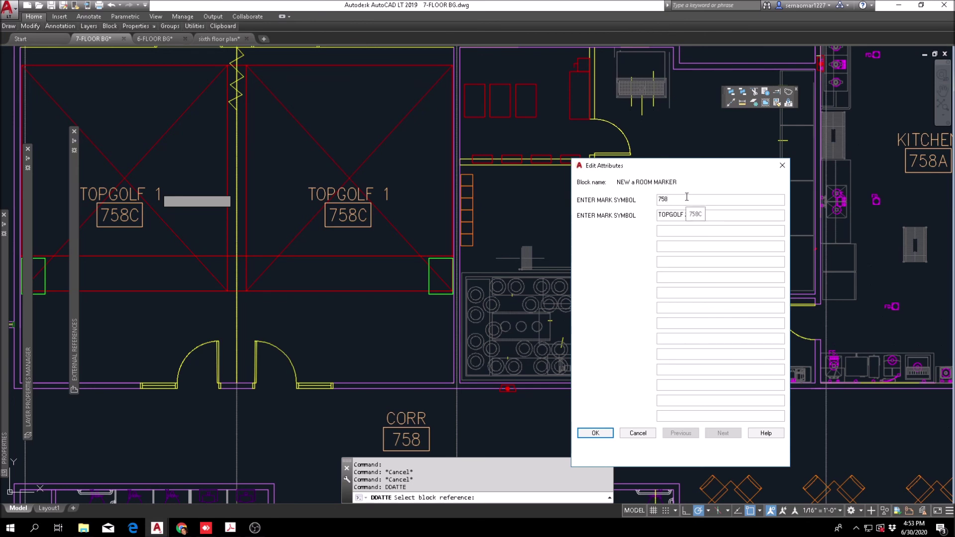
{"action": "left_click", "coordinate": [595, 433]}
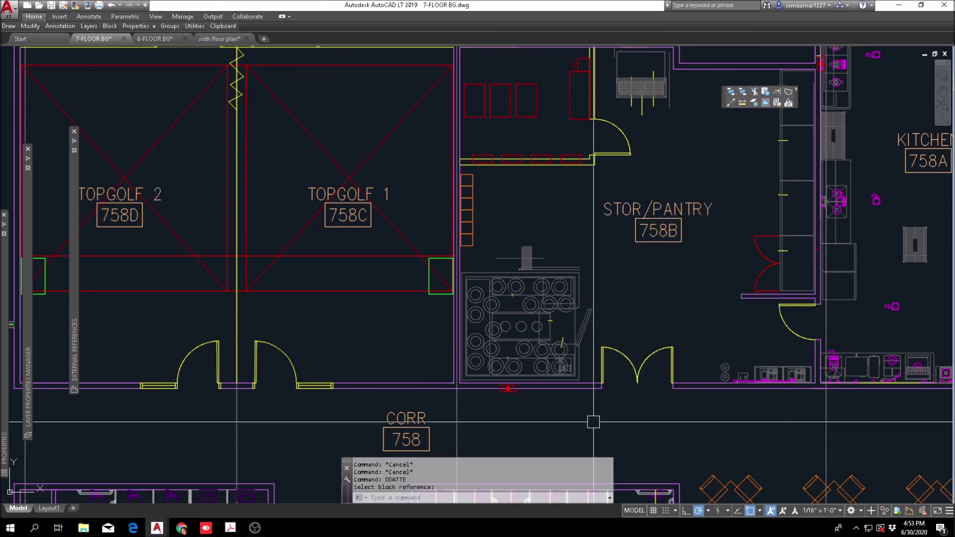
Copy the TOPGOLF 2 758D tag into the western restroom south of the corridor.
{"action": "scroll", "coordinate": [298, 229], "scroll_direction": "down", "scroll_amount": 4}
{"action": "middle_click_drag", "start_coordinate": [79, 171], "coordinate": [77, 32]}
{"action": "mouse_move", "coordinate": [30, 26]}
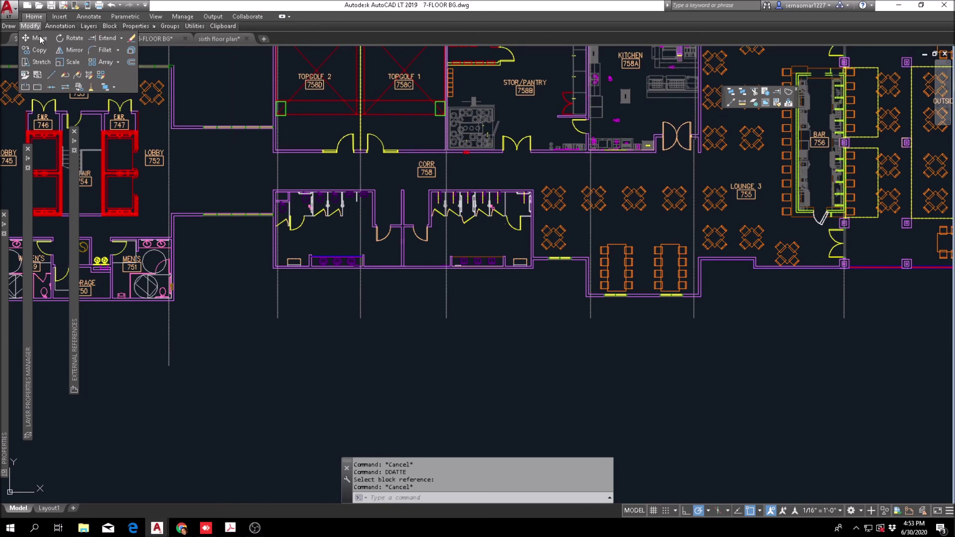
{"action": "left_click", "coordinate": [38, 50]}
{"action": "left_click", "coordinate": [309, 81]}
{"action": "scroll", "coordinate": [333, 239], "scroll_direction": "up", "scroll_amount": 3}
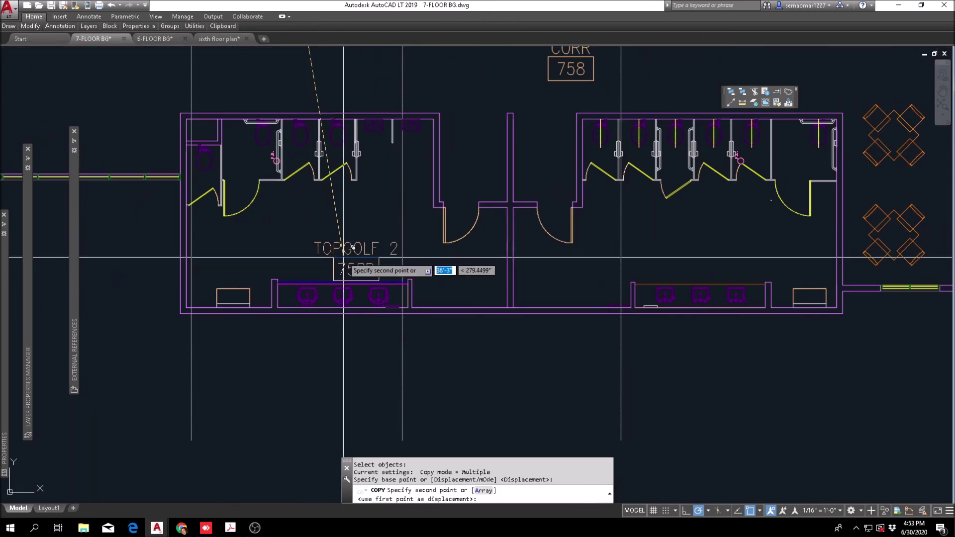
{"action": "left_click", "coordinate": [323, 231]}
{"action": "key", "text": "Escape"}
Erase the copied TOPGOLF 2 758D tag from the western restroom south of the corridor.
{"action": "type", "text": "E"}
{"action": "key", "text": "Return"}
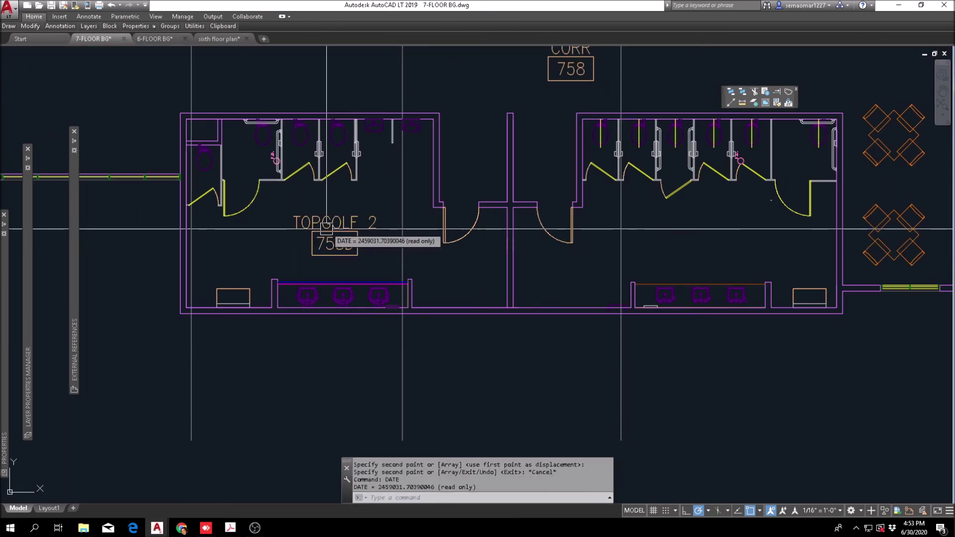
{"action": "key", "text": "BackSpace"}
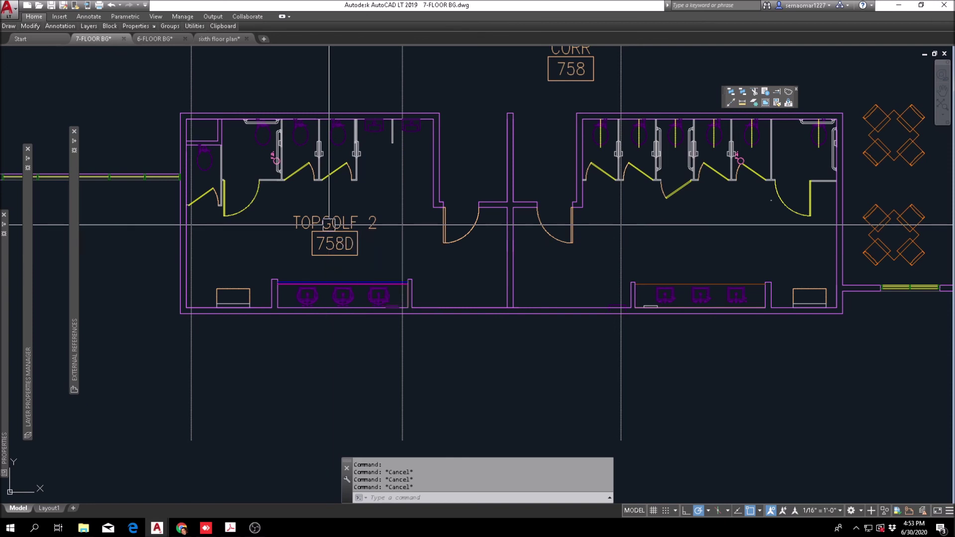
{"action": "key", "text": "Return"}
{"action": "scroll", "coordinate": [329, 224], "scroll_direction": "down", "scroll_amount": 3}
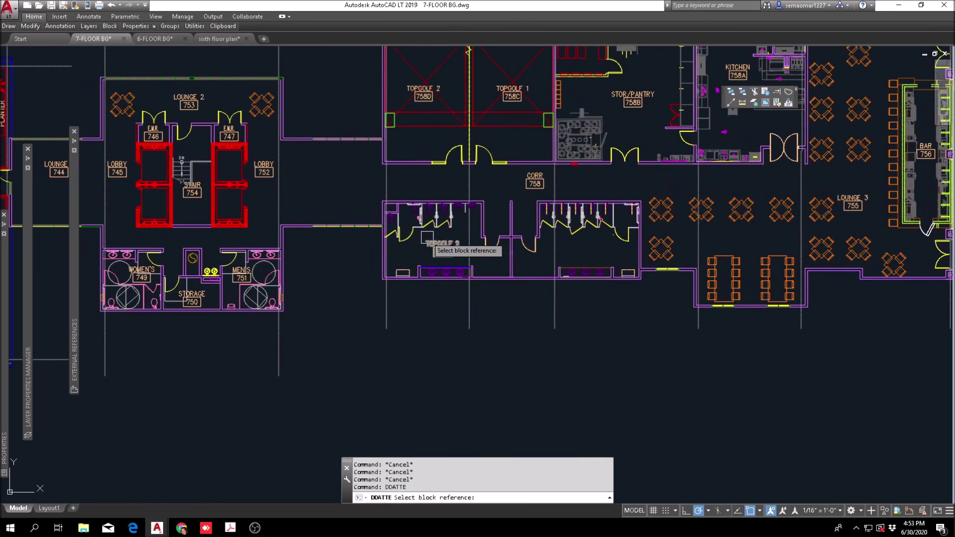
{"action": "key", "text": "Escape"}
{"action": "type", "text": "m"}
{"action": "key", "text": "Return"}
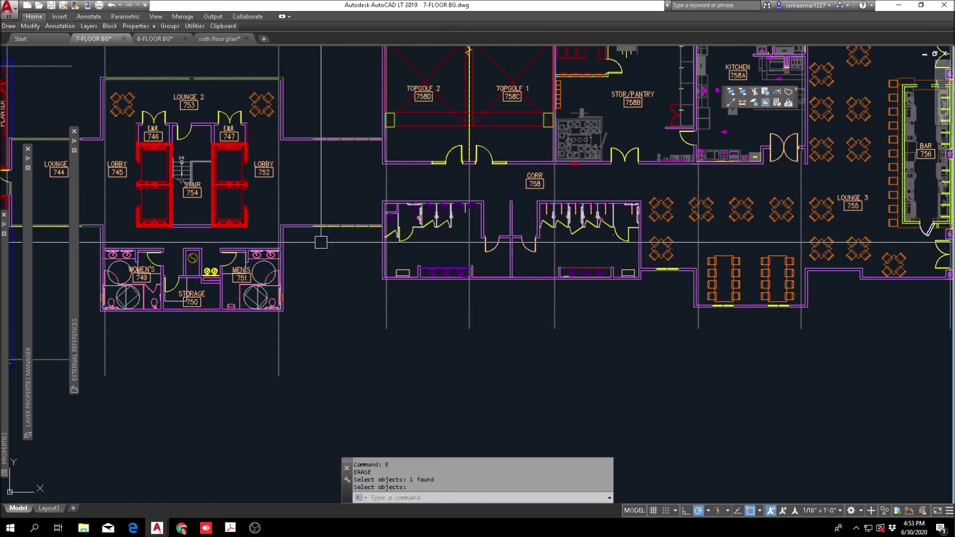
Move the MEN'S 751 tag from the small restroom beside the storage room into the western restroom south of the corridor.
{"action": "left_click", "coordinate": [243, 278]}
{"action": "scroll", "coordinate": [242, 277], "scroll_direction": "up", "scroll_amount": 6}
{"action": "key", "text": "Return"}
{"action": "left_click", "coordinate": [238, 280]}
{"action": "scroll", "coordinate": [344, 222], "scroll_direction": "down", "scroll_amount": 3}
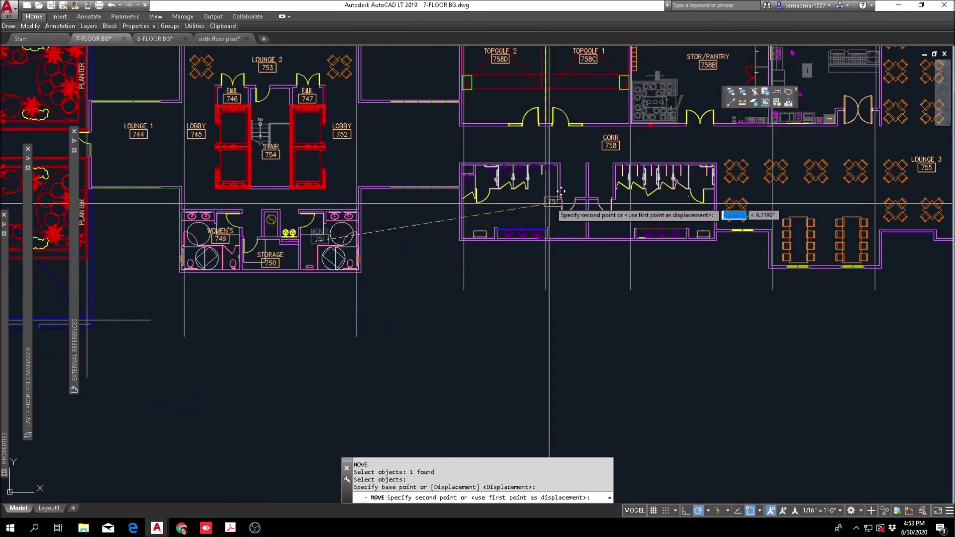
{"action": "scroll", "coordinate": [545, 207], "scroll_direction": "up", "scroll_amount": 2}
{"action": "left_click", "coordinate": [475, 227]}
{"action": "scroll", "coordinate": [503, 221], "scroll_direction": "down", "scroll_amount": 1}
{"action": "key", "text": "Escape"}
Move the WOMEN'S 749 tag from the small restroom west of storage into the eastern restroom south of the corridor.
{"action": "scroll", "coordinate": [503, 221], "scroll_direction": "down", "scroll_amount": 5}
{"action": "key", "text": "Return"}
{"action": "scroll", "coordinate": [298, 223], "scroll_direction": "up", "scroll_amount": 6}
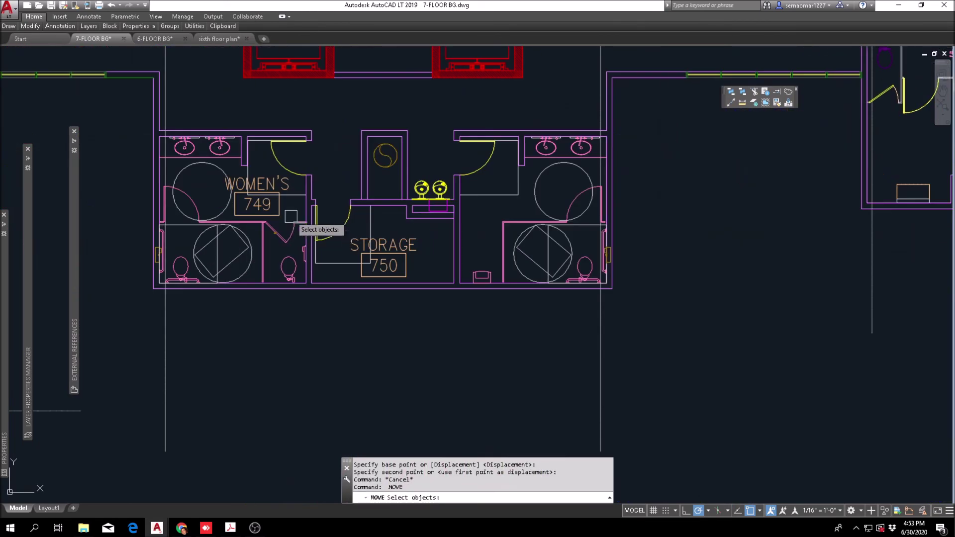
{"action": "key", "text": "Return"}
{"action": "left_click", "coordinate": [264, 181]}
{"action": "scroll", "coordinate": [318, 214], "scroll_direction": "down", "scroll_amount": 5}
{"action": "scroll", "coordinate": [421, 245], "scroll_direction": "up", "scroll_amount": 6}
{"action": "key", "text": "Escape"}
Erase the sinks, counter, turning circle and short wall stub in the northern part of the restroom east of storage.
{"action": "scroll", "coordinate": [494, 308], "scroll_direction": "down", "scroll_amount": 5}
{"action": "scroll", "coordinate": [494, 308], "scroll_direction": "up", "scroll_amount": 1}
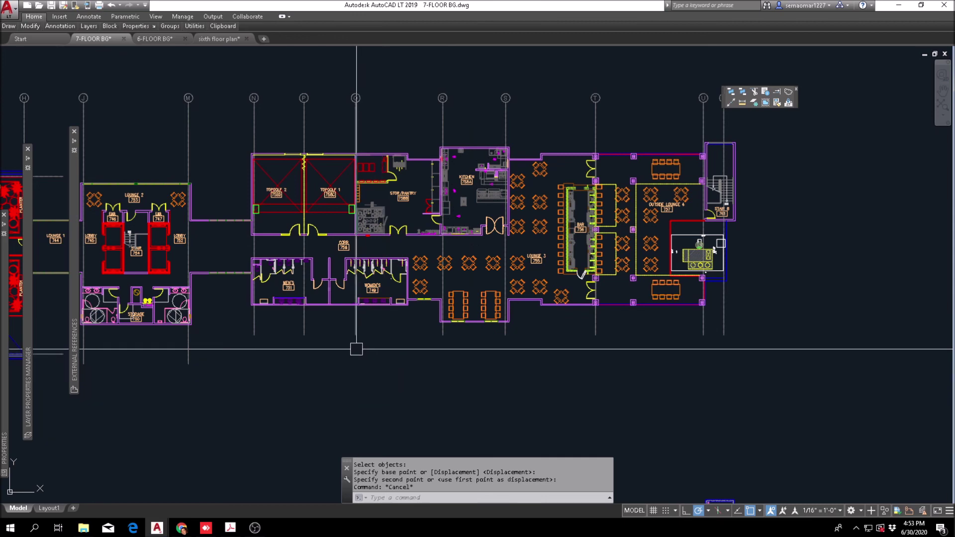
{"action": "middle_click_drag", "start_coordinate": [370, 315], "coordinate": [482, 314]}
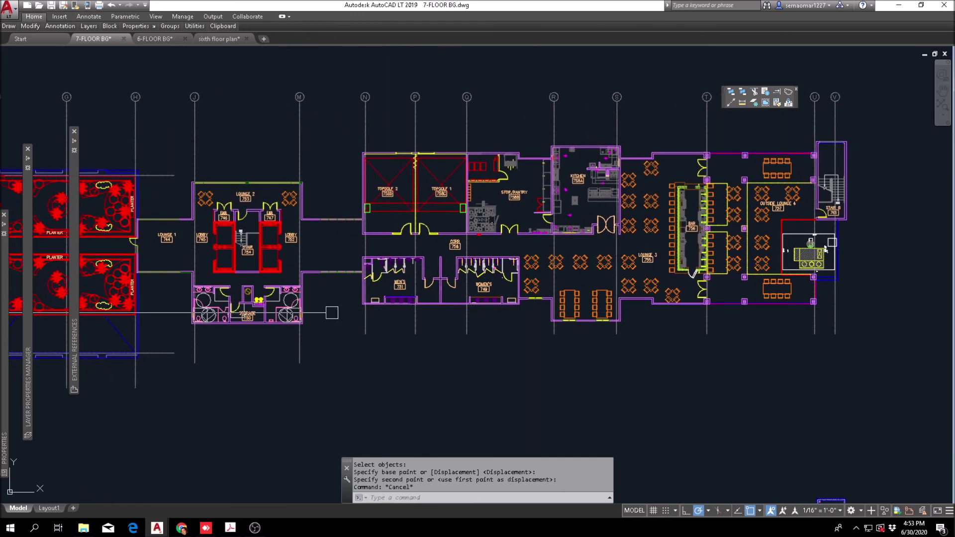
{"action": "key", "text": "Escape"}
{"action": "scroll", "coordinate": [257, 312], "scroll_direction": "up", "scroll_amount": 6}
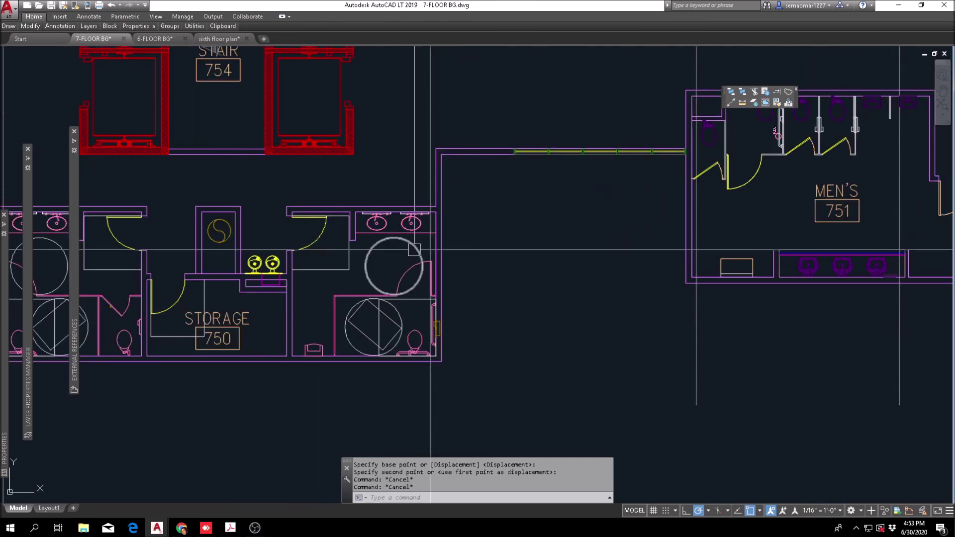
{"action": "type", "text": "e"}
{"action": "key", "text": "space"}
{"action": "key", "text": "Escape"}
{"action": "scroll", "coordinate": [394, 242], "scroll_direction": "up", "scroll_amount": 6}
{"action": "type", "text": "e"}
{"action": "key", "text": "space"}
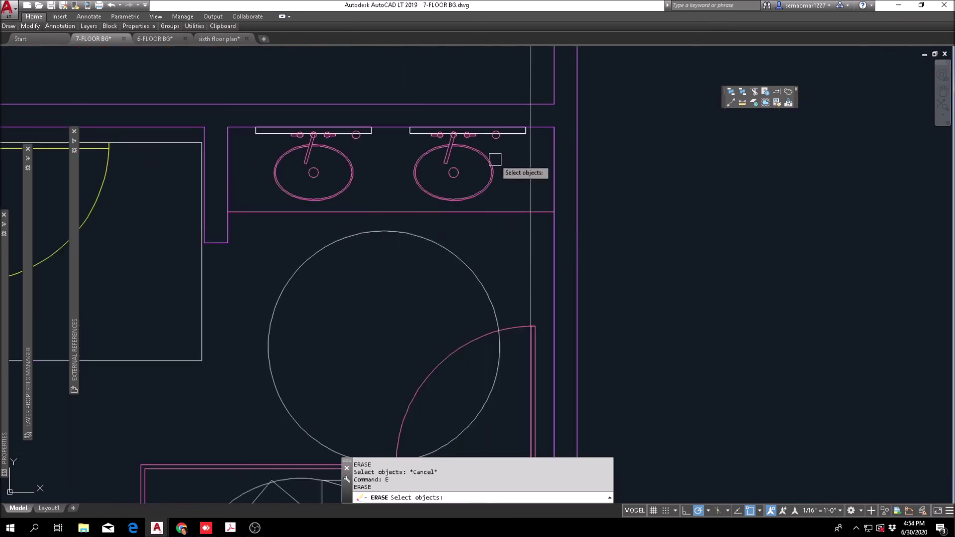
{"action": "left_click", "coordinate": [212, 267]}
{"action": "key", "text": "space"}
{"action": "type", "text": "e"}
{"action": "key", "text": "space"}
{"action": "left_click", "coordinate": [161, 275]}
{"action": "left_click", "coordinate": [587, 117]}
{"action": "key", "text": "space"}
{"action": "key", "text": "Escape"}
Fillet the inner north and east wall lines of the restroom east of storage into a closed square corner.
{"action": "type", "text": "f"}
{"action": "key", "text": "space"}
{"action": "left_click", "coordinate": [554, 159]}
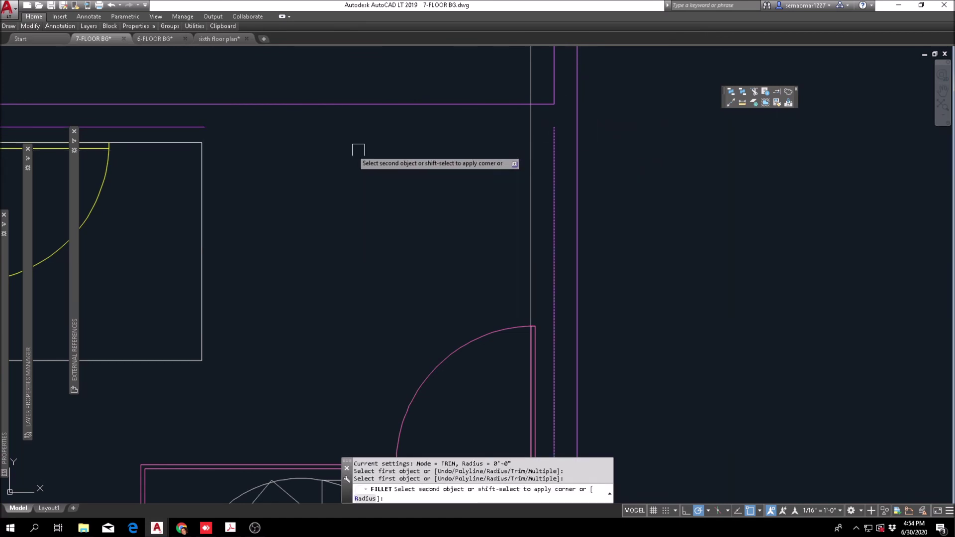
{"action": "left_click", "coordinate": [201, 128]}
{"action": "scroll", "coordinate": [482, 187], "scroll_direction": "down", "scroll_amount": 5}
{"action": "key", "text": "Escape"}
{"action": "scroll", "coordinate": [396, 207], "scroll_direction": "up", "scroll_amount": 4}
{"action": "key", "text": "Escape"}
{"action": "scroll", "coordinate": [449, 192], "scroll_direction": "down", "scroll_amount": 2}
{"action": "middle_click_drag", "start_coordinate": [453, 209], "coordinate": [497, 238]}
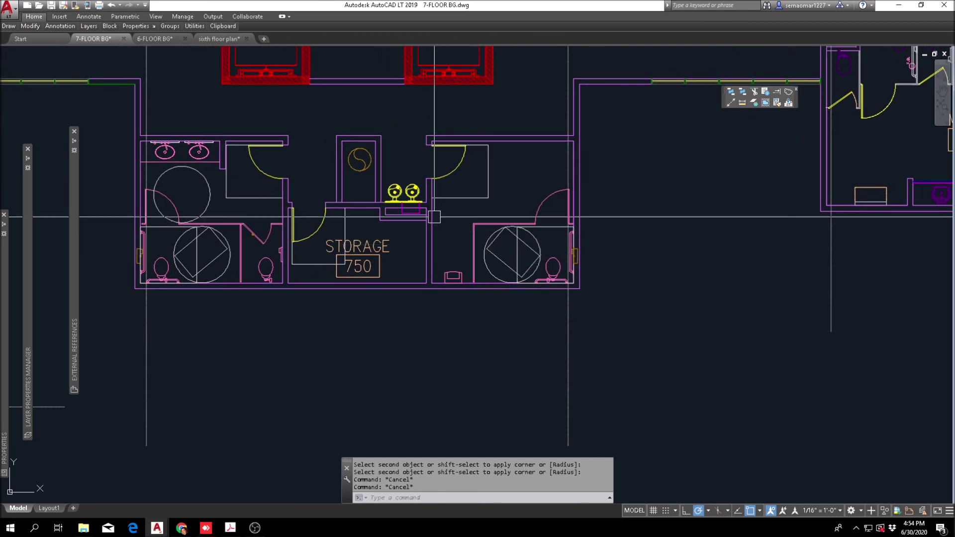
Extend the two north wall lines of the restroom west of storage eastward to the shaft wall.
{"action": "key", "text": "Escape"}
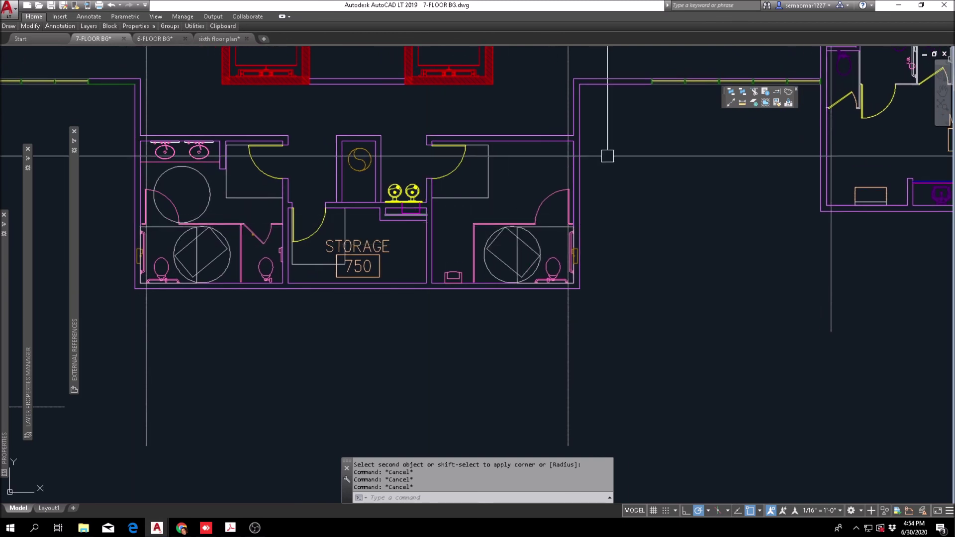
{"action": "left_click", "coordinate": [777, 95]}
{"action": "scroll", "coordinate": [358, 139], "scroll_direction": "up", "scroll_amount": 2}
{"action": "left_click", "coordinate": [361, 101]}
{"action": "left_click", "coordinate": [236, 169]}
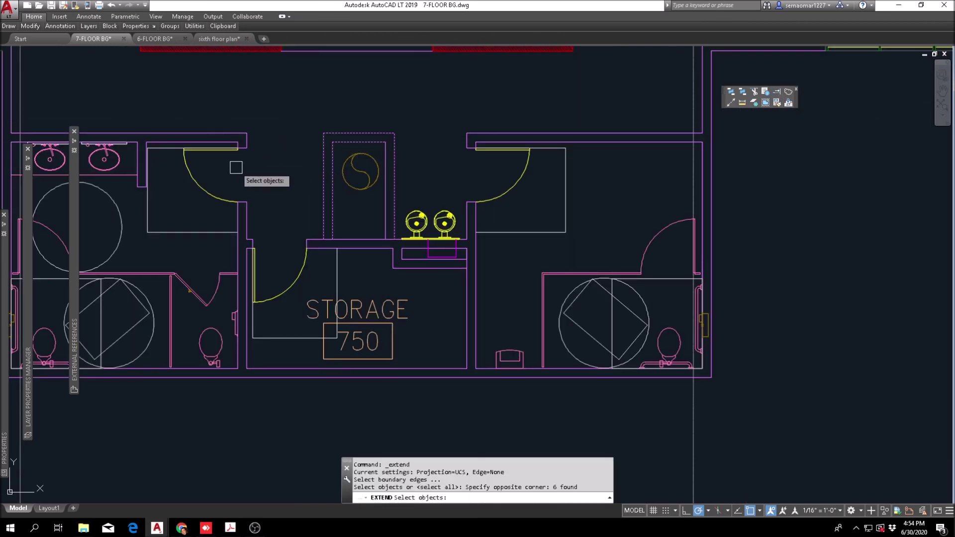
{"action": "scroll", "coordinate": [220, 142], "scroll_direction": "up", "scroll_amount": 4}
{"action": "key", "text": "Return"}
{"action": "left_click", "coordinate": [252, 104]}
{"action": "left_click", "coordinate": [239, 149]}
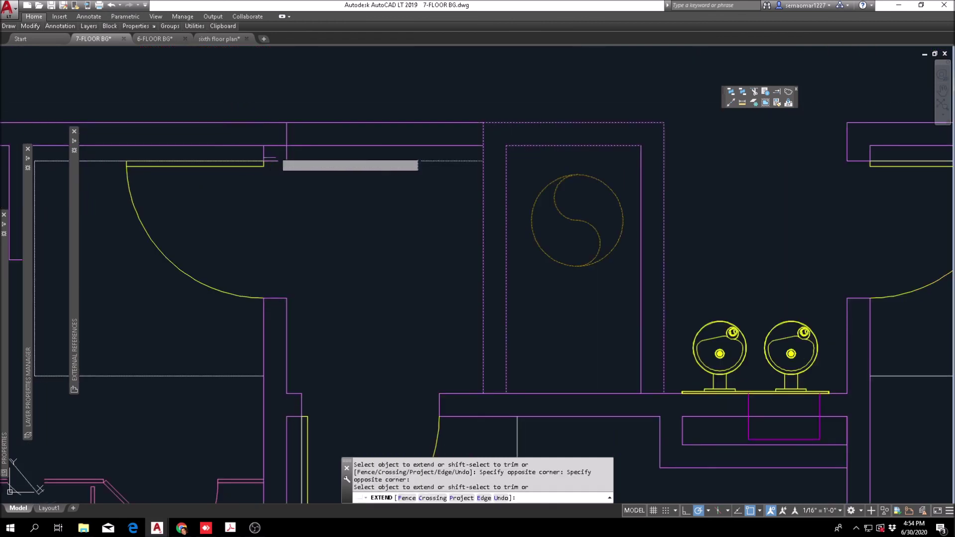
{"action": "scroll", "coordinate": [270, 152], "scroll_direction": "down", "scroll_amount": 4}
{"action": "key", "text": "Escape"}
{"action": "key", "text": "Escape"}
{"action": "type", "text": "E"}
{"action": "key", "text": "Return"}
{"action": "key", "text": "Escape"}
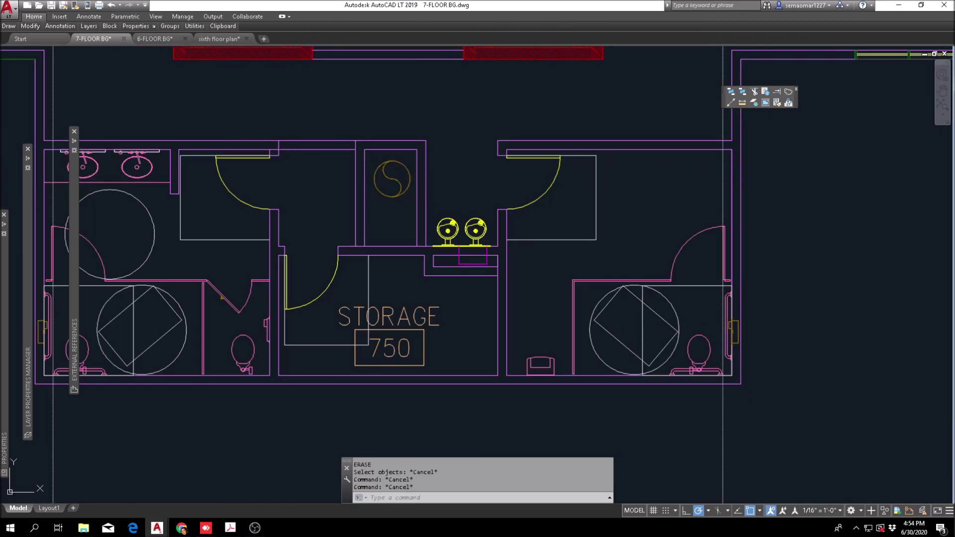
Erase the doors, stall partitions and dividing wall between the west restroom and the storage room.
{"action": "type", "text": "e"}
{"action": "key", "text": "Return"}
{"action": "left_click", "coordinate": [315, 194]}
{"action": "left_click", "coordinate": [210, 329]}
{"action": "key", "text": "Return"}
{"action": "key", "text": "Escape"}
Erase the sinks, counter, turning circle and short wall stub in the old west restroom, removing unwanted picks from the selection.
{"action": "type", "text": "e"}
{"action": "key", "text": "Return"}
{"action": "left_click", "coordinate": [274, 253]}
{"action": "scroll", "coordinate": [272, 299], "scroll_direction": "down", "scroll_amount": 1}
{"action": "scroll", "coordinate": [449, 151], "scroll_direction": "up", "scroll_amount": 3}
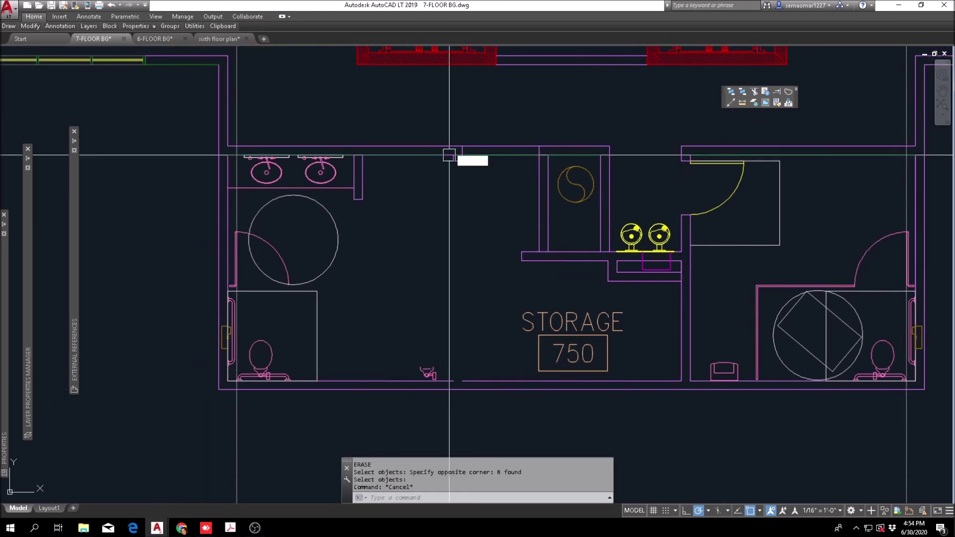
{"action": "left_click", "coordinate": [102, 316]}
{"action": "middle_click_drag", "start_coordinate": [218, 265], "coordinate": [320, 309]}
{"action": "type", "text": "r"}
{"action": "key", "text": "Return"}
{"action": "left_click", "coordinate": [229, 108]}
{"action": "left_click", "coordinate": [189, 147]}
{"action": "key", "text": "Return"}
{"action": "key", "text": "Escape"}
Erase the sink leftovers along the north wall and the accessible toilet with its grab bars and clearance square.
{"action": "type", "text": "e"}
{"action": "key", "text": "Return"}
{"action": "scroll", "coordinate": [203, 245], "scroll_direction": "up", "scroll_amount": 4}
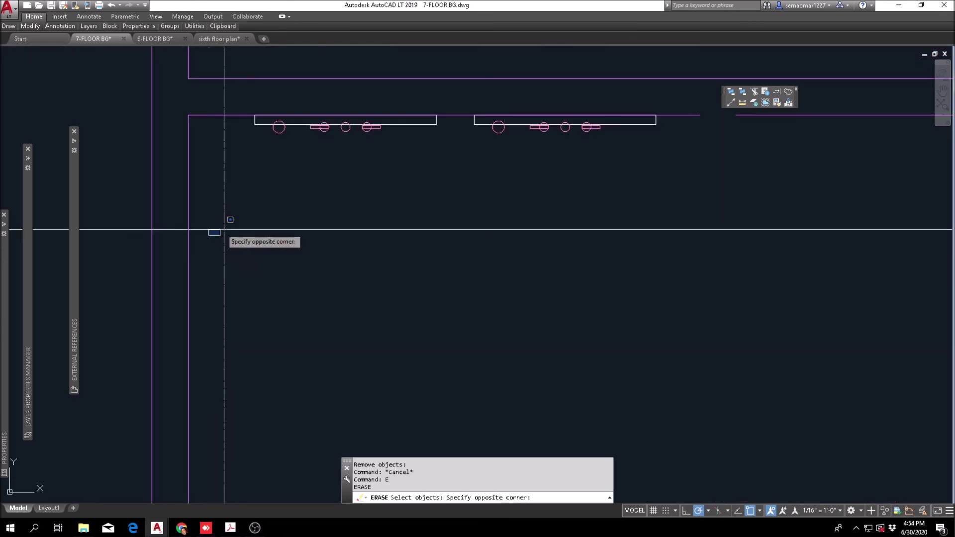
{"action": "scroll", "coordinate": [224, 229], "scroll_direction": "down", "scroll_amount": 4}
{"action": "left_click", "coordinate": [420, 169]}
{"action": "key", "text": "Escape"}
{"action": "type", "text": "e"}
{"action": "key", "text": "Return"}
{"action": "scroll", "coordinate": [228, 336], "scroll_direction": "up", "scroll_amount": 5}
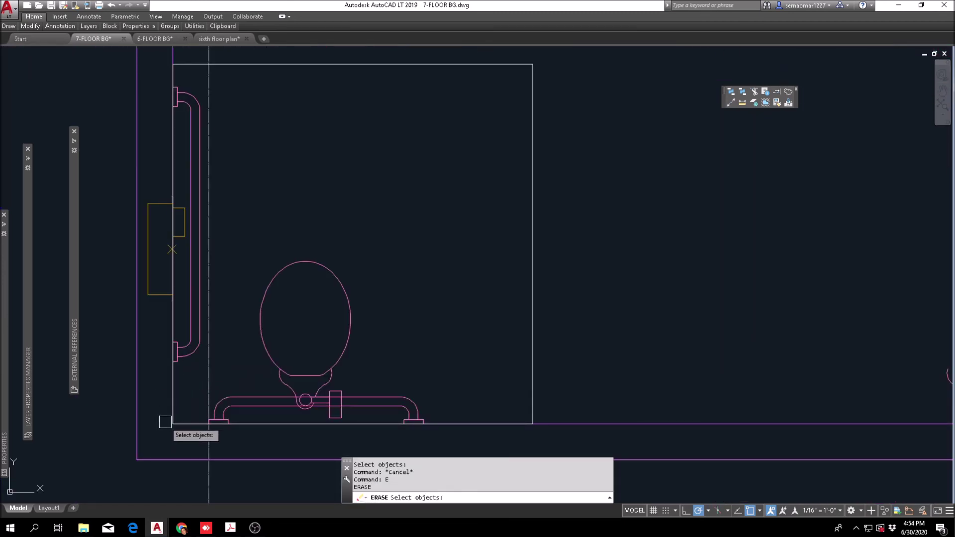
{"action": "left_click", "coordinate": [115, 434]}
{"action": "scroll", "coordinate": [212, 386], "scroll_direction": "down", "scroll_amount": 3}
{"action": "left_click", "coordinate": [330, 293]}
{"action": "key", "text": "Return"}
Erase the remaining toilet fragments near the south wall of the old west restroom.
{"action": "key", "text": "Escape"}
{"action": "type", "text": "e"}
{"action": "key", "text": "Return"}
{"action": "left_click", "coordinate": [351, 433]}
{"action": "left_click", "coordinate": [469, 336]}
{"action": "key", "text": "Return"}
{"action": "key", "text": "Escape"}
{"action": "type", "text": "e"}
{"action": "key", "text": "Return"}
{"action": "key", "text": "Return"}
{"action": "key", "text": "Escape"}
Fillet the enlarged storage room's inner wall lines into square corners at the southwest and beside the shaft at the north.
{"action": "type", "text": "f"}
{"action": "key", "text": "Return"}
{"action": "left_click", "coordinate": [451, 392]}
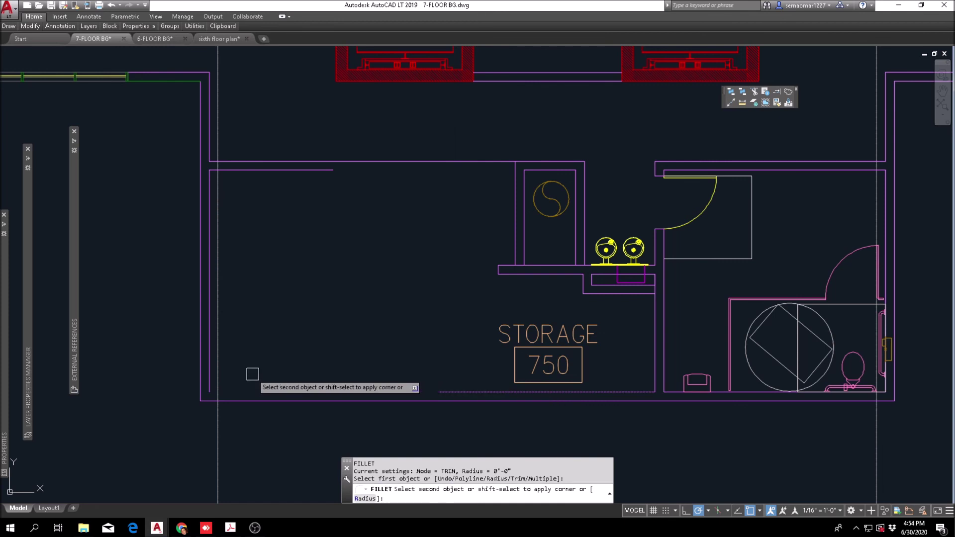
{"action": "left_click", "coordinate": [204, 369]}
{"action": "key", "text": "Escape"}
{"action": "type", "text": "f"}
{"action": "key", "text": "Return"}
{"action": "left_click", "coordinate": [516, 199]}
{"action": "left_click", "coordinate": [348, 170]}
{"action": "key", "text": "Return"}
Fillet the shaft's west wall line with the lower line of the wall south of the shaft.
{"action": "scroll", "coordinate": [519, 242], "scroll_direction": "up", "scroll_amount": 2}
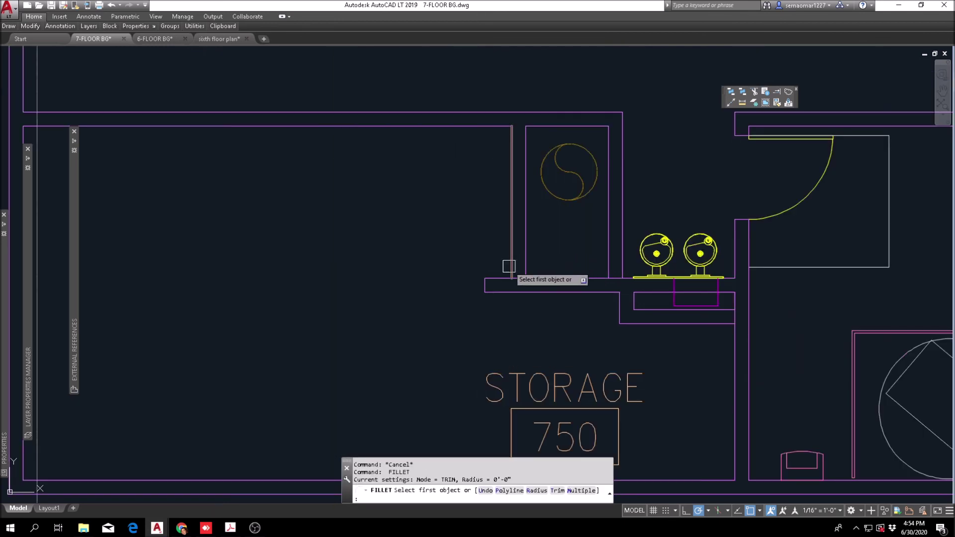
{"action": "left_click", "coordinate": [549, 278]}
{"action": "key", "text": "Escape"}
{"action": "key", "text": "Return"}
{"action": "left_click", "coordinate": [547, 292]}
{"action": "left_click", "coordinate": [513, 269]}
Erase the leftover wall end cap west of the shaft's new corner.
{"action": "key", "text": "Escape"}
{"action": "key", "text": "Escape"}
{"action": "type", "text": "e"}
{"action": "key", "text": "Return"}
{"action": "left_click_drag", "start_coordinate": [490, 273], "coordinate": [460, 310]}
{"action": "key", "text": "Return"}
{"action": "scroll", "coordinate": [717, 297], "scroll_direction": "down", "scroll_amount": 2}
Move the two drinking fountains with their niche walls into the open area of the storage room west of the shaft.
{"action": "middle_click_drag", "start_coordinate": [717, 297], "coordinate": [524, 337]}
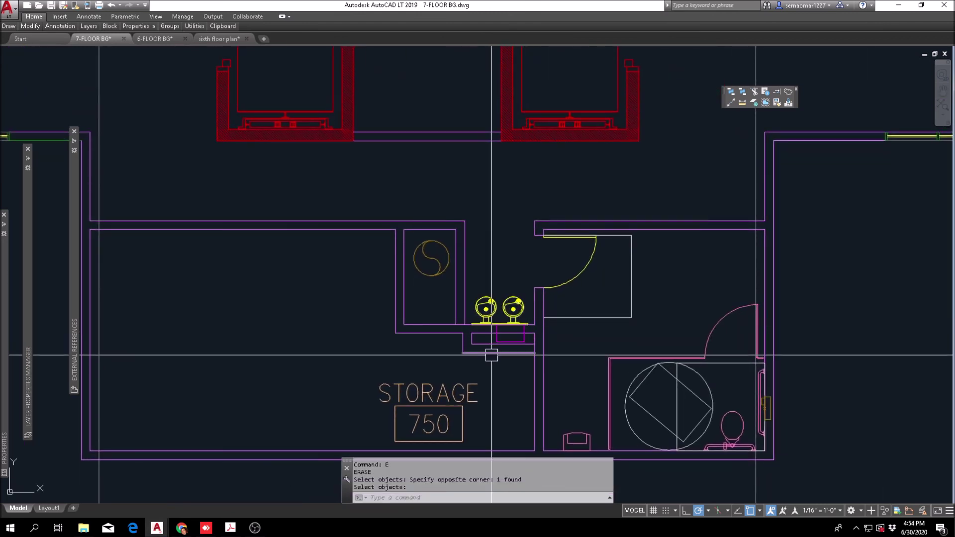
{"action": "type", "text": "m"}
{"action": "key", "text": "Return"}
{"action": "scroll", "coordinate": [477, 333], "scroll_direction": "up", "scroll_amount": 6}
{"action": "left_click_drag", "start_coordinate": [415, 437], "coordinate": [755, 163]}
{"action": "key", "text": "Return"}
{"action": "scroll", "coordinate": [524, 239], "scroll_direction": "down", "scroll_amount": 5}
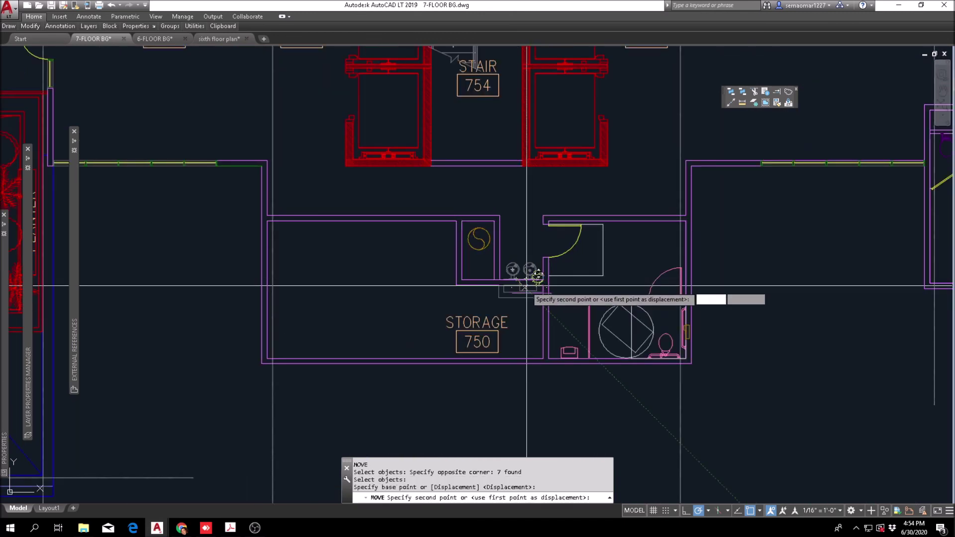
{"action": "left_click", "coordinate": [512, 270]}
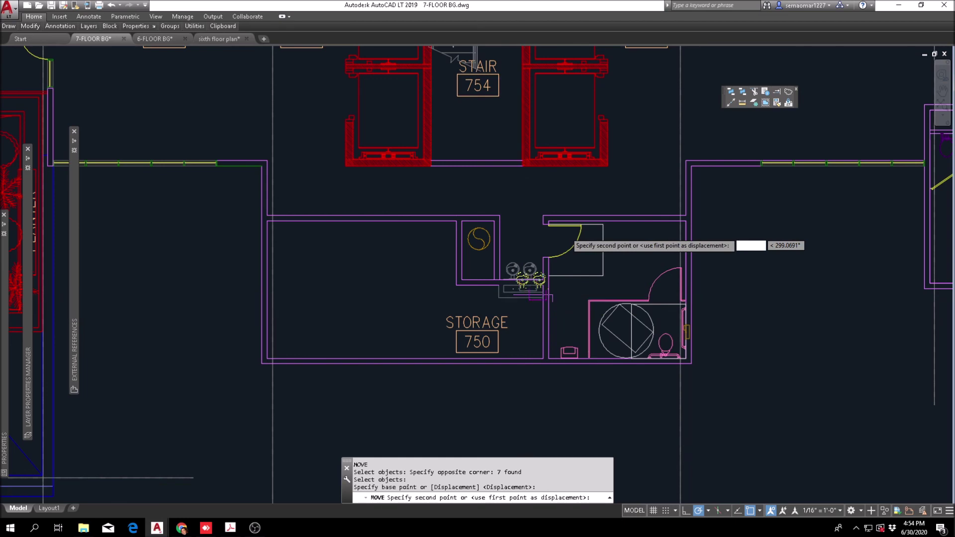
{"action": "scroll", "coordinate": [586, 219], "scroll_direction": "down", "scroll_amount": 4}
{"action": "scroll", "coordinate": [528, 201], "scroll_direction": "up", "scroll_amount": 2}
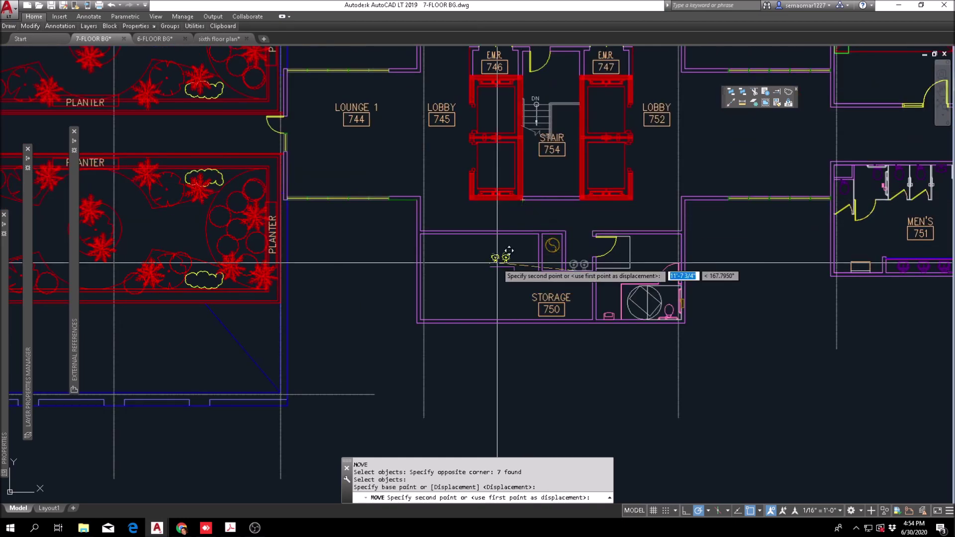
{"action": "scroll", "coordinate": [507, 230], "scroll_direction": "up", "scroll_amount": 4}
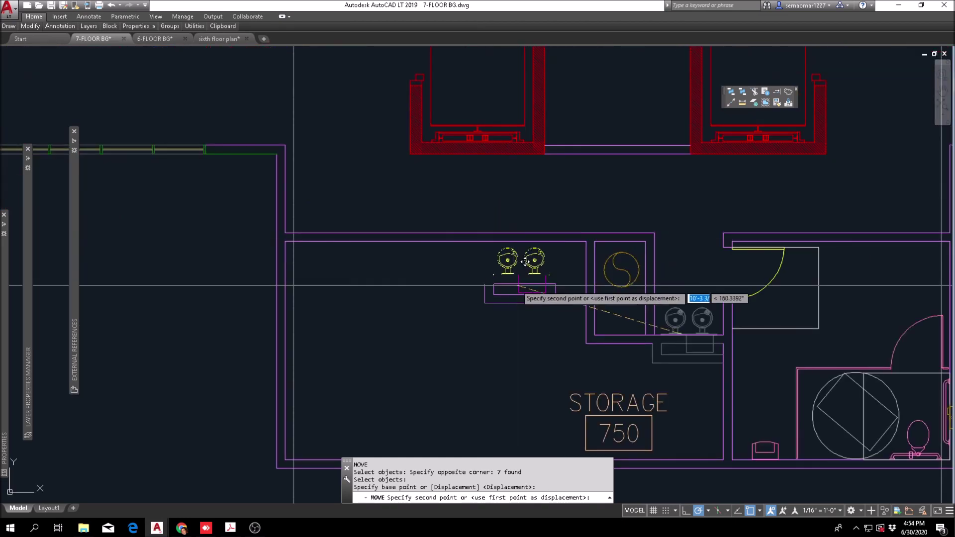
{"action": "left_click", "coordinate": [517, 288]}
Move the drinking fountain assembly north so its mounting plate lines up with the outer line of the corridor wall.
{"action": "key", "text": "Escape"}
{"action": "type", "text": "M"}
{"action": "key", "text": "Return"}
{"action": "left_click", "coordinate": [473, 339]}
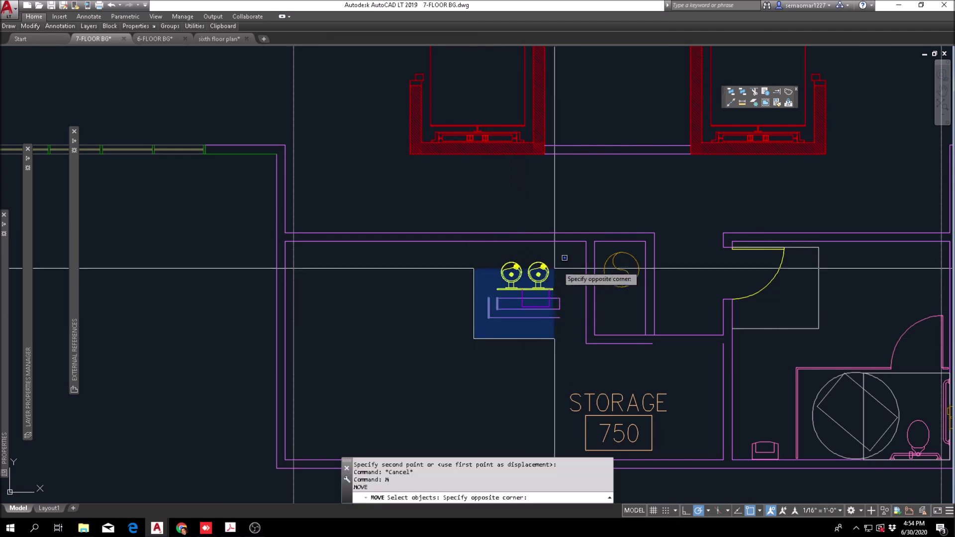
{"action": "scroll", "coordinate": [499, 285], "scroll_direction": "up", "scroll_amount": 4}
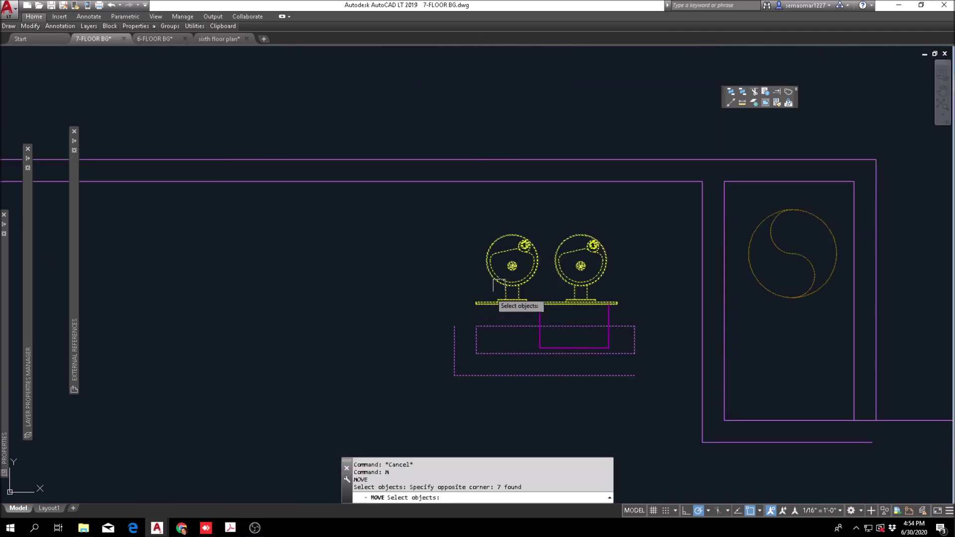
{"action": "left_click", "coordinate": [475, 303]}
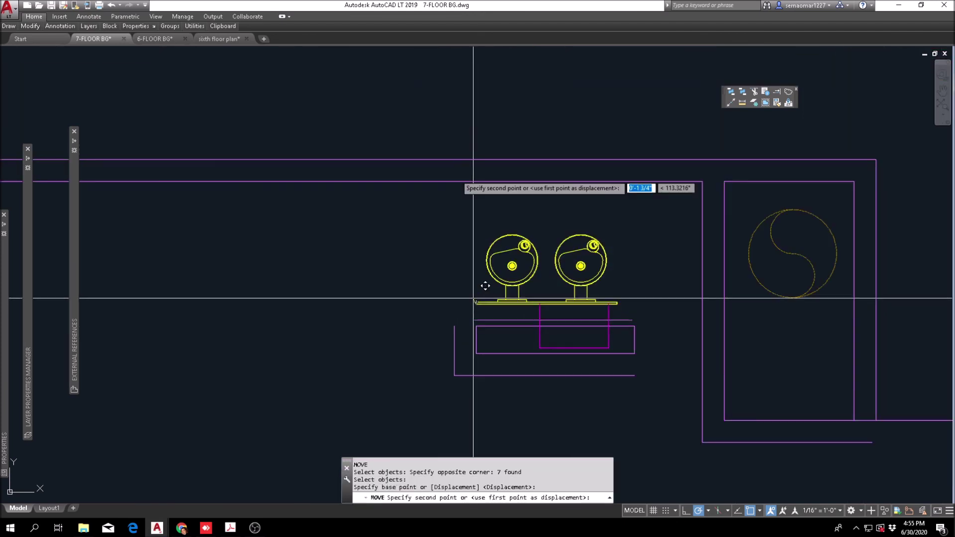
{"action": "left_click", "coordinate": [487, 147]}
{"action": "key", "text": "Escape"}
Move the drinking fountain assembly 12 inches south from the corridor wall line.
{"action": "key", "text": "Escape"}
{"action": "type", "text": "M"}
{"action": "key", "text": "Return"}
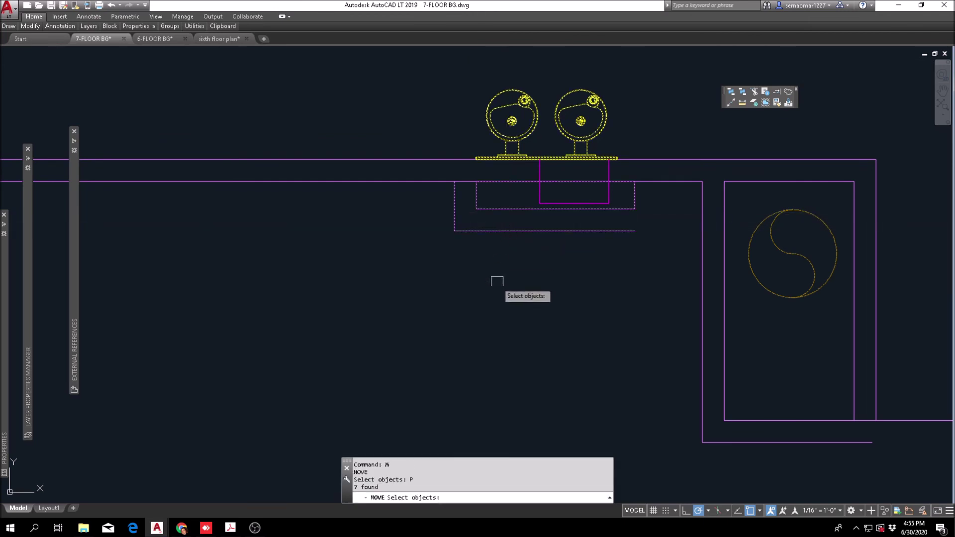
{"action": "left_click", "coordinate": [501, 272]}
{"action": "type", "text": "12"}
{"action": "key", "text": "Return"}
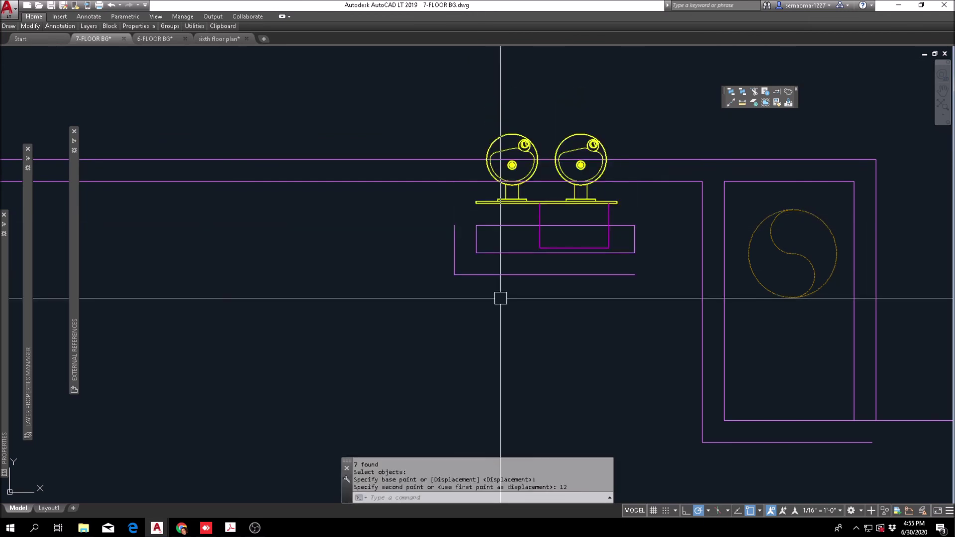
Shift the previously selected fountain assembly a further 12 inches south.
{"action": "type", "text": "M"}
{"action": "key", "text": "Return"}
{"action": "type", "text": "P"}
{"action": "key", "text": "Return"}
{"action": "key", "text": "Return"}
{"action": "left_click", "coordinate": [500, 323]}
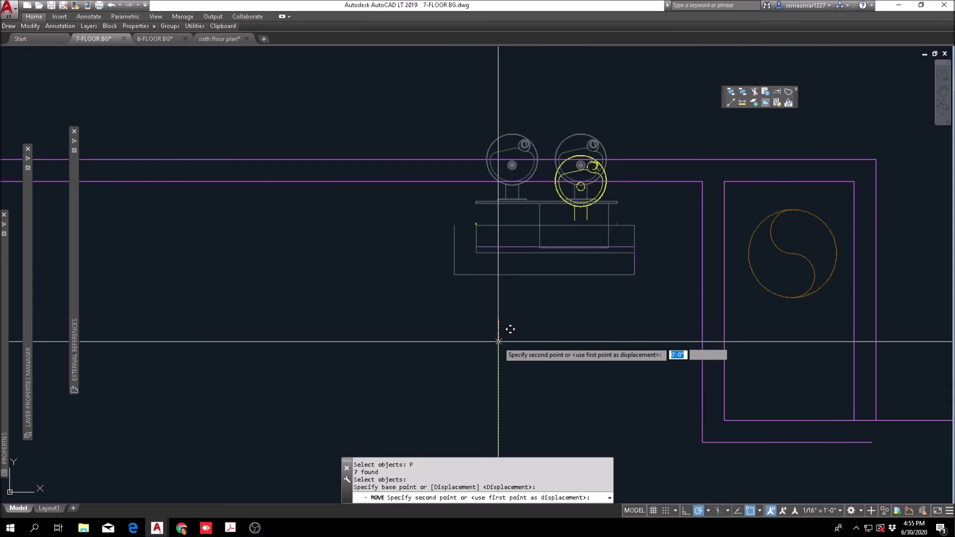
{"action": "type", "text": "12"}
{"action": "key", "text": "Return"}
{"action": "key", "text": "Escape"}
{"action": "key", "text": "Escape"}
Move the fountain assembly east until the end of its niche wall meets the shaft's west wall line.
{"action": "type", "text": "M"}
{"action": "key", "text": "Return"}
{"action": "type", "text": "P"}
{"action": "key", "text": "Return"}
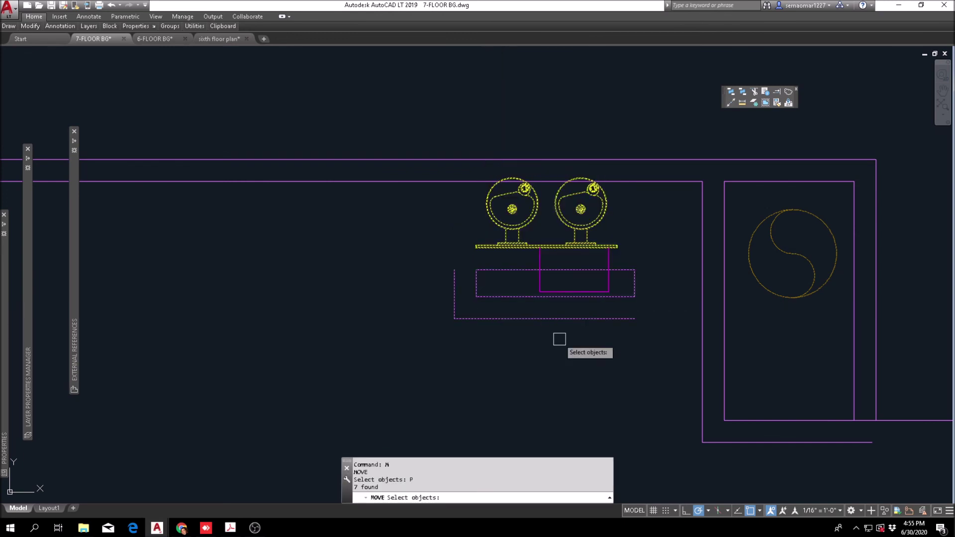
{"action": "key", "text": "Return"}
{"action": "left_click", "coordinate": [634, 318]}
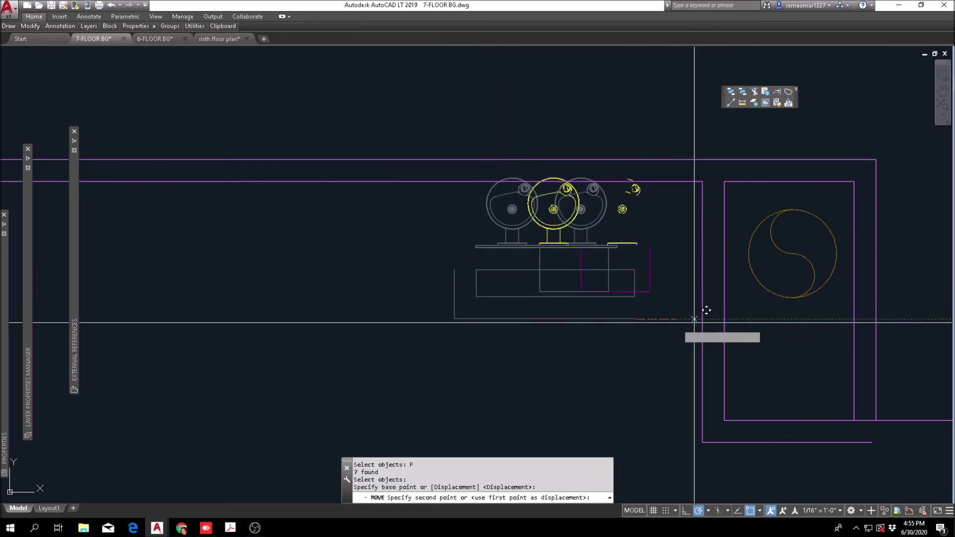
{"action": "left_click", "coordinate": [702, 320]}
{"action": "key", "text": "Escape"}
{"action": "key", "text": "Escape"}
{"action": "key", "text": "Escape"}
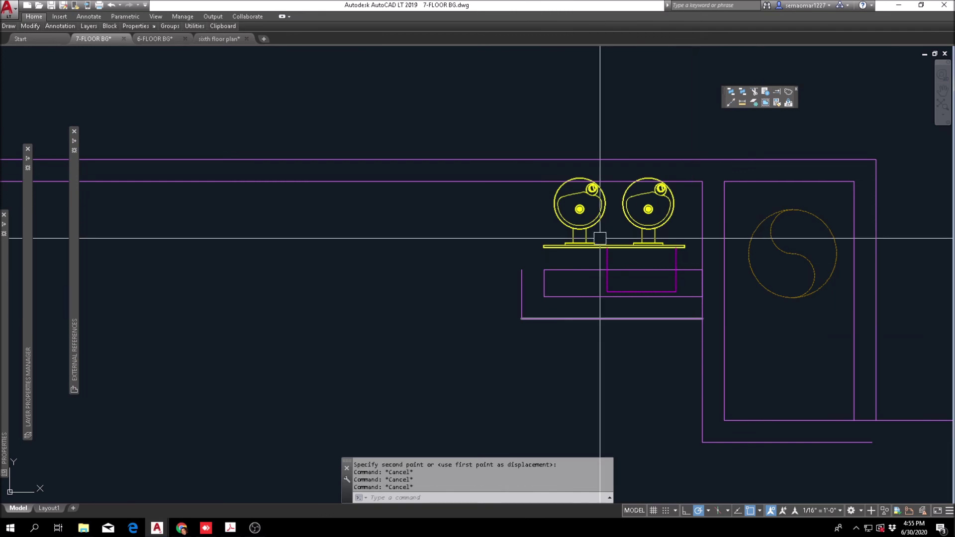
Try to fillet the niche's west wall line with the storage room's inner north wall line, and undo it.
{"action": "type", "text": "f"}
{"action": "key", "text": "Return"}
{"action": "left_click", "coordinate": [522, 280]}
{"action": "left_click", "coordinate": [491, 182]}
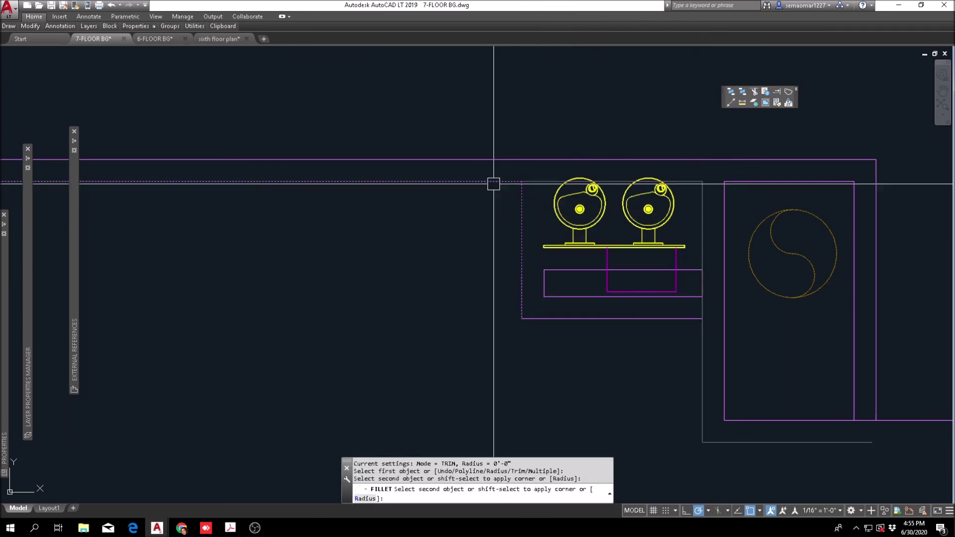
{"action": "key", "text": "Return"}
{"action": "key", "text": "Escape"}
{"action": "type", "text": "u"}
{"action": "key", "text": "Return"}
{"action": "type", "text": "u"}
{"action": "key", "text": "Return"}
{"action": "left_click", "coordinate": [777, 93]}
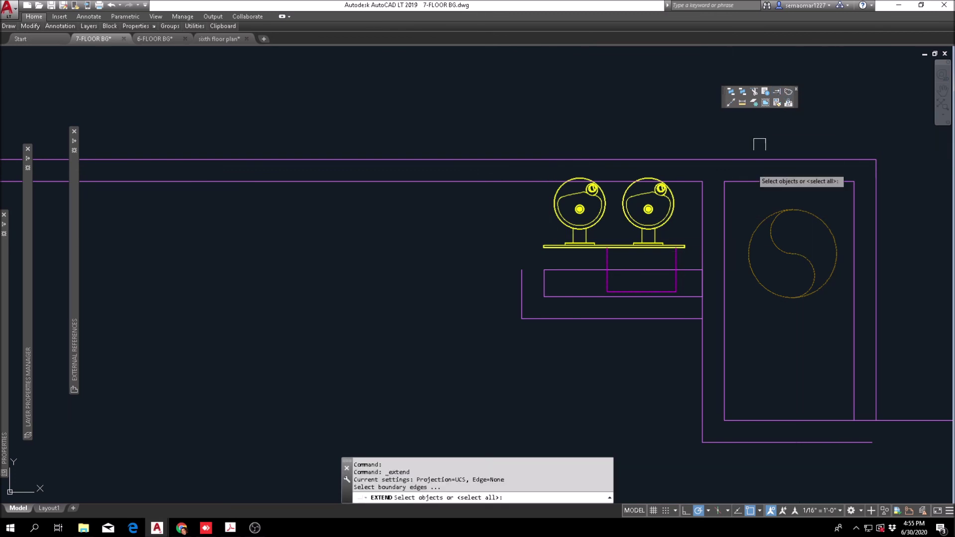
{"action": "left_click", "coordinate": [732, 334]}
{"action": "left_click", "coordinate": [650, 367]}
{"action": "left_click", "coordinate": [509, 334]}
{"action": "key", "text": "Escape"}
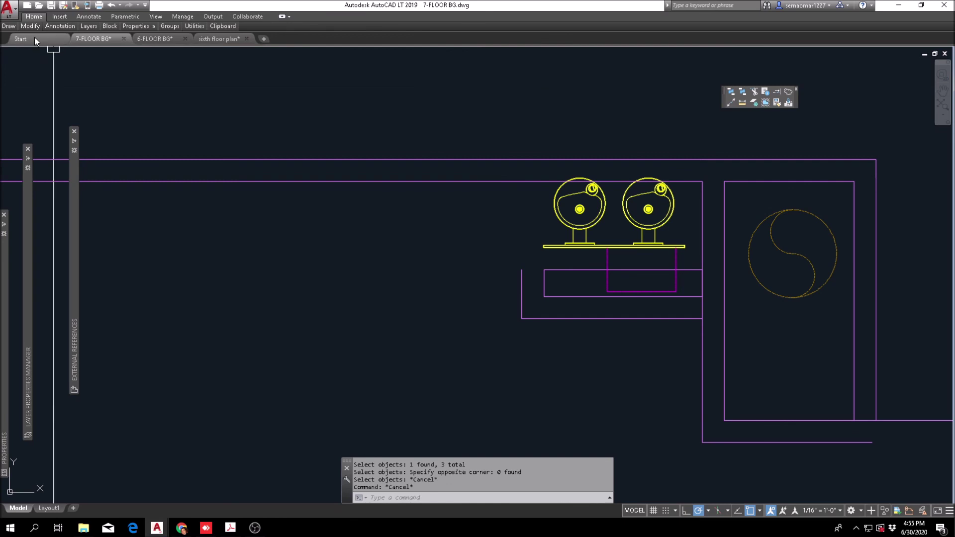
Explode the joined wall lines around the fountain niche and the storage room's inner north wall.
{"action": "mouse_move", "coordinate": [28, 26]}
{"action": "left_click", "coordinate": [131, 50]}
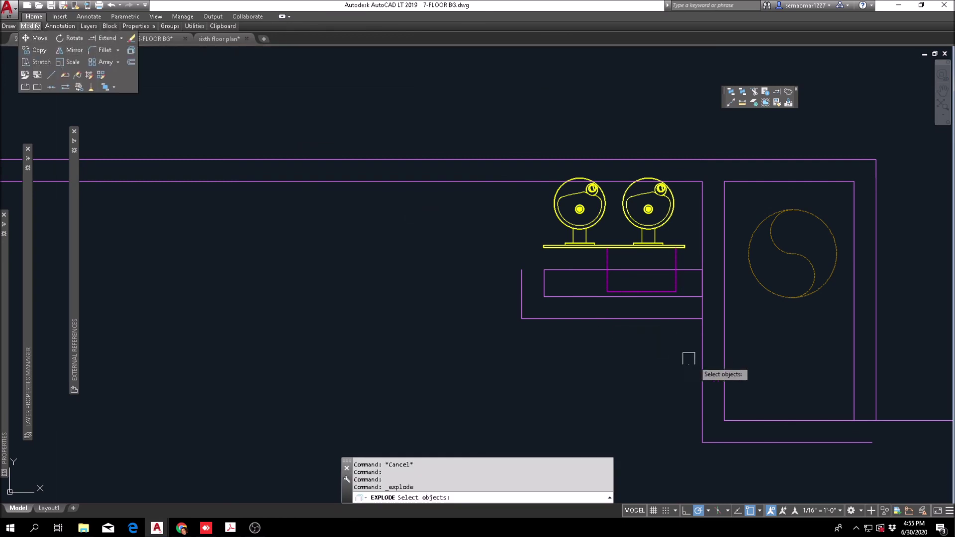
{"action": "left_click", "coordinate": [557, 282]}
{"action": "left_click", "coordinate": [505, 336]}
{"action": "left_click", "coordinate": [492, 134]}
{"action": "left_click", "coordinate": [447, 214]}
{"action": "key", "text": "Return"}
{"action": "key", "text": "Escape"}
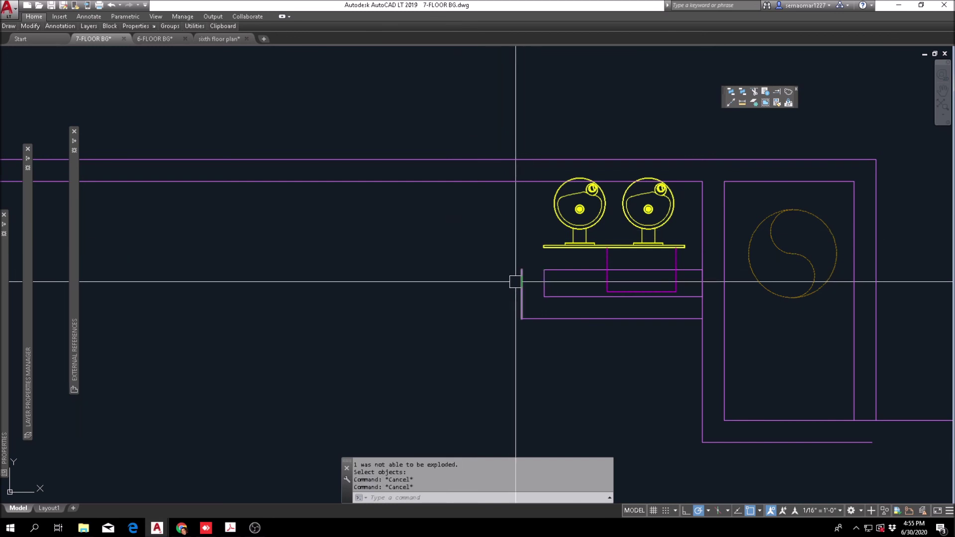
Fillet the niche's west wall line with the storage room's inner north wall line into a square corner.
{"action": "type", "text": "f"}
{"action": "key", "text": "Return"}
{"action": "left_click", "coordinate": [518, 281]}
{"action": "left_click", "coordinate": [474, 185]}
{"action": "key", "text": "Return"}
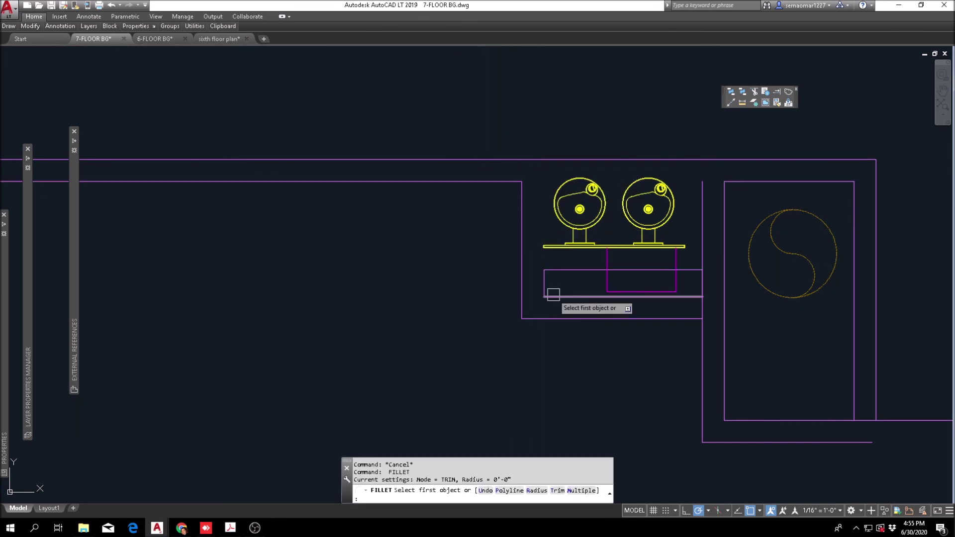
Fillet the corridor-side wall line with the niche's inner west line and the shaft's west line with its north line into square corners.
{"action": "left_click", "coordinate": [546, 280]}
{"action": "left_click", "coordinate": [502, 163]}
{"action": "key", "text": "Escape"}
{"action": "middle_click_drag", "start_coordinate": [735, 226], "coordinate": [638, 241]}
{"action": "key", "text": "Escape"}
{"action": "key", "text": "Return"}
{"action": "left_click", "coordinate": [608, 207]}
{"action": "left_click", "coordinate": [614, 176]}
{"action": "key", "text": "Escape"}
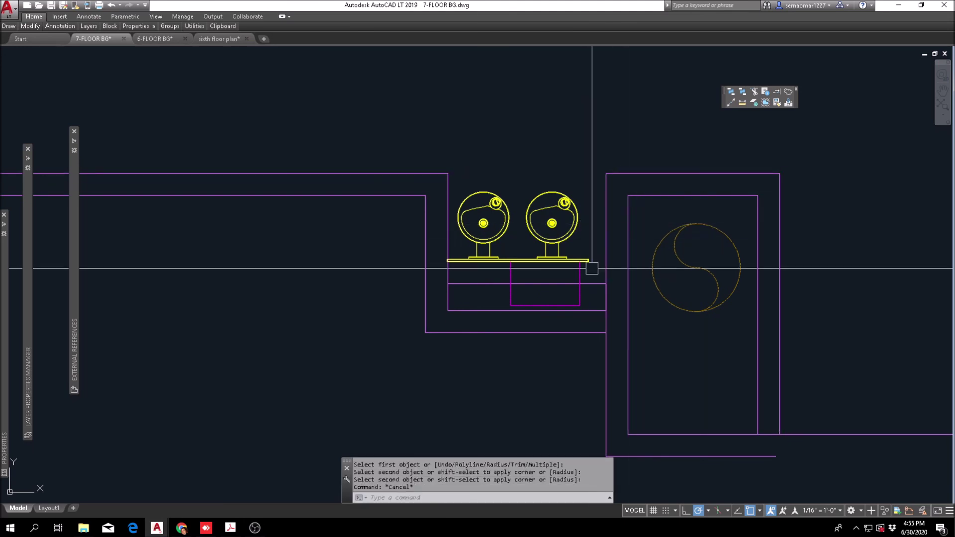
Move the niche's two west wall lines west by 12 inches twice to widen the niche.
{"action": "key", "text": "Return"}
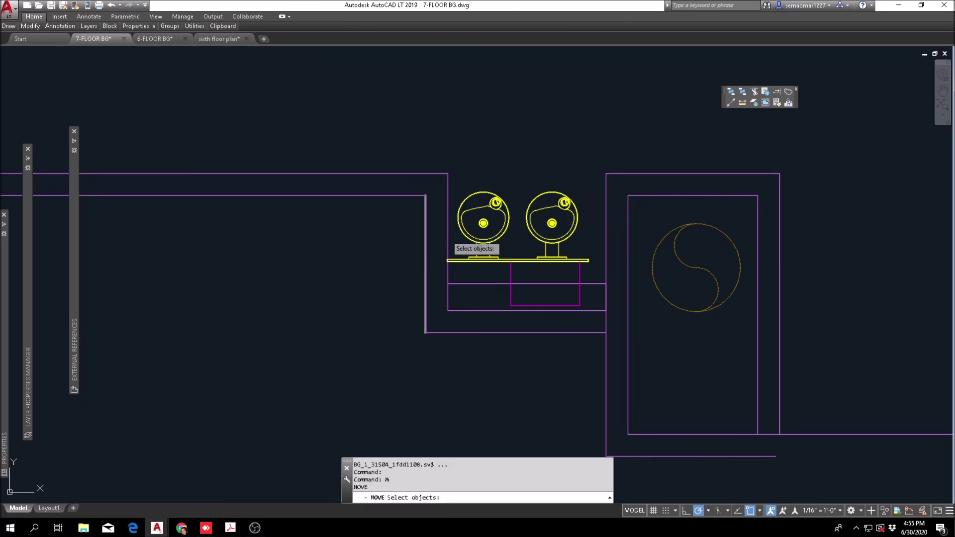
{"action": "scroll", "coordinate": [448, 236], "scroll_direction": "up", "scroll_amount": 4}
{"action": "left_click", "coordinate": [456, 233]}
{"action": "scroll", "coordinate": [417, 228], "scroll_direction": "down", "scroll_amount": 4}
{"action": "key", "text": "Return"}
{"action": "left_click", "coordinate": [539, 142]}
{"action": "type", "text": "12"}
{"action": "key", "text": "Return"}
{"action": "key", "text": "Return"}
{"action": "key", "text": "Return"}
{"action": "left_click", "coordinate": [349, 214]}
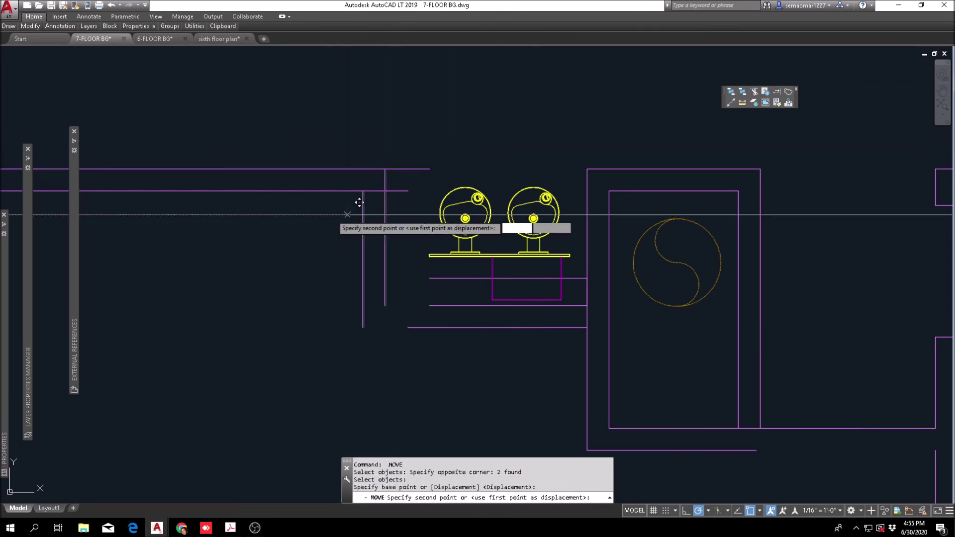
{"action": "type", "text": "12"}
{"action": "key", "text": "Return"}
Fillet the niche's two shifted west wall lines with the matching north wall lines of the storage room into square corners.
{"action": "type", "text": "f"}
{"action": "key", "text": "Return"}
{"action": "left_click", "coordinate": [319, 213]}
{"action": "left_click", "coordinate": [301, 192]}
{"action": "key", "text": "Return"}
{"action": "left_click", "coordinate": [319, 169]}
{"action": "left_click", "coordinate": [338, 194]}
Fillet the niche's storage-side south wall line with its shifted outer west wall line into a square corner.
{"action": "key", "text": "Return"}
{"action": "left_click", "coordinate": [404, 326]}
{"action": "key", "text": "Escape"}
{"action": "key", "text": "Escape"}
{"action": "key", "text": "Return"}
{"action": "left_click", "coordinate": [410, 328]}
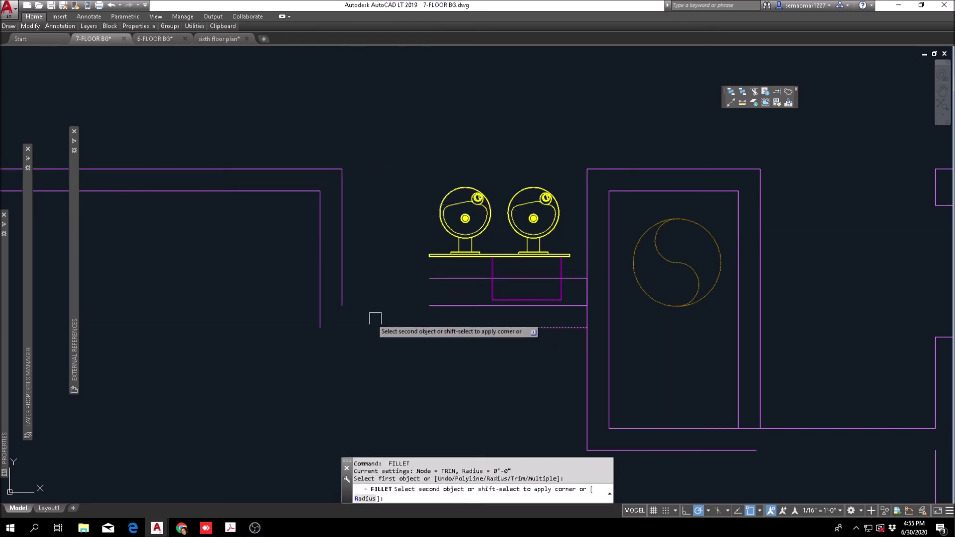
{"action": "key", "text": "Escape"}
{"action": "key", "text": "Escape"}
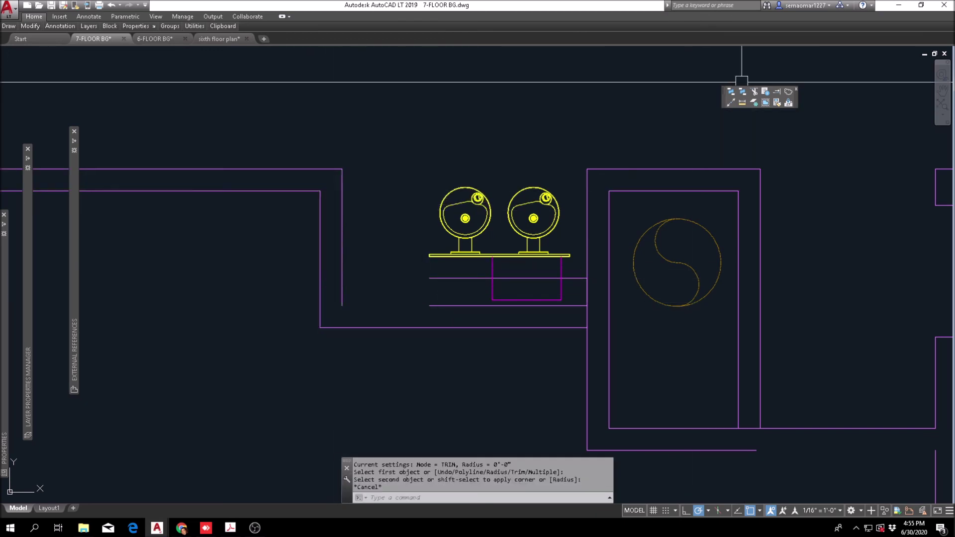
Extend the niche's two remaining horizontal wall lines west to its inner west wall line.
{"action": "left_click", "coordinate": [776, 94]}
{"action": "left_click", "coordinate": [362, 298]}
{"action": "left_click", "coordinate": [322, 273]}
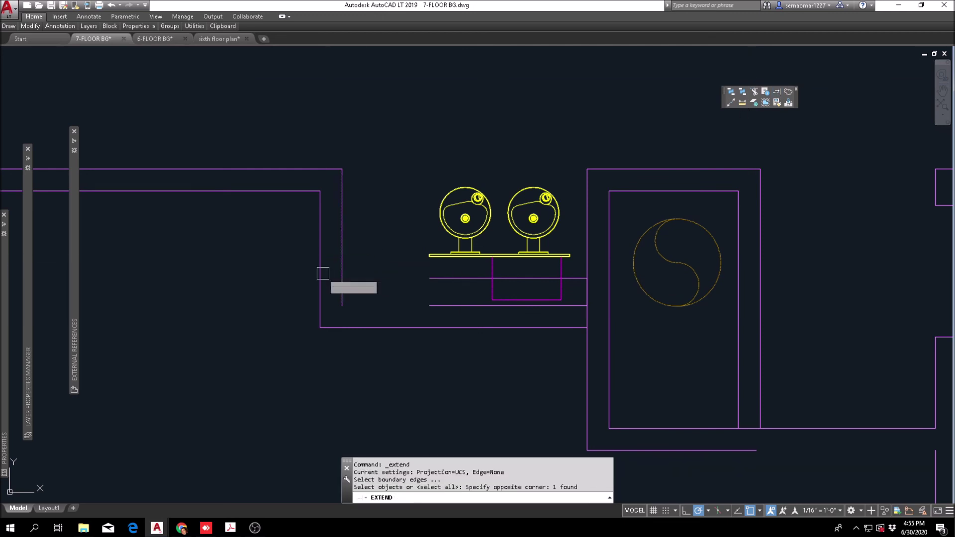
{"action": "scroll", "coordinate": [456, 307], "scroll_direction": "up", "scroll_amount": 2}
{"action": "left_click", "coordinate": [447, 319]}
{"action": "left_click", "coordinate": [411, 209]}
{"action": "key", "text": "Escape"}
{"action": "key", "text": "Return"}
{"action": "key", "text": "Escape"}
Move the drinking fountain pair to the midpoint between the niche's west wall and the shaft's west wall.
{"action": "type", "text": "m"}
{"action": "key", "text": "Return"}
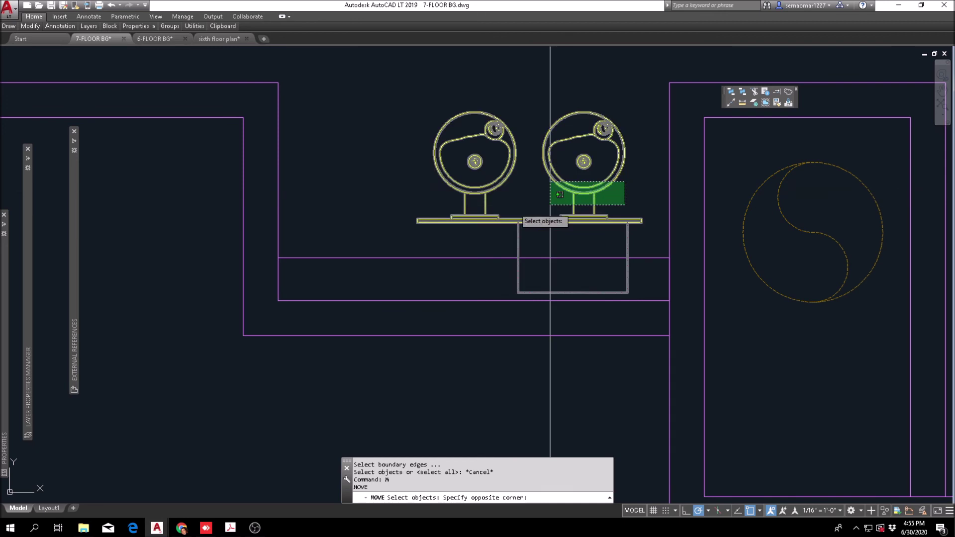
{"action": "left_click", "coordinate": [603, 186]}
{"action": "key", "text": "Return"}
{"action": "scroll", "coordinate": [539, 214], "scroll_direction": "up", "scroll_amount": 3}
{"action": "left_click", "coordinate": [571, 194]}
{"action": "scroll", "coordinate": [492, 199], "scroll_direction": "down", "scroll_amount": 5}
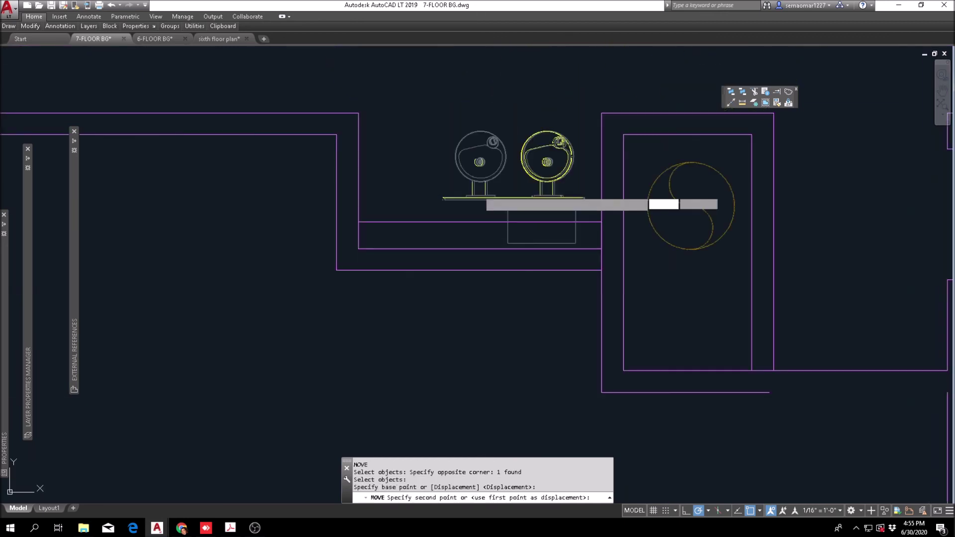
{"action": "right_click", "coordinate": [495, 201], "text": "shift"}
{"action": "left_click", "coordinate": [528, 228]}
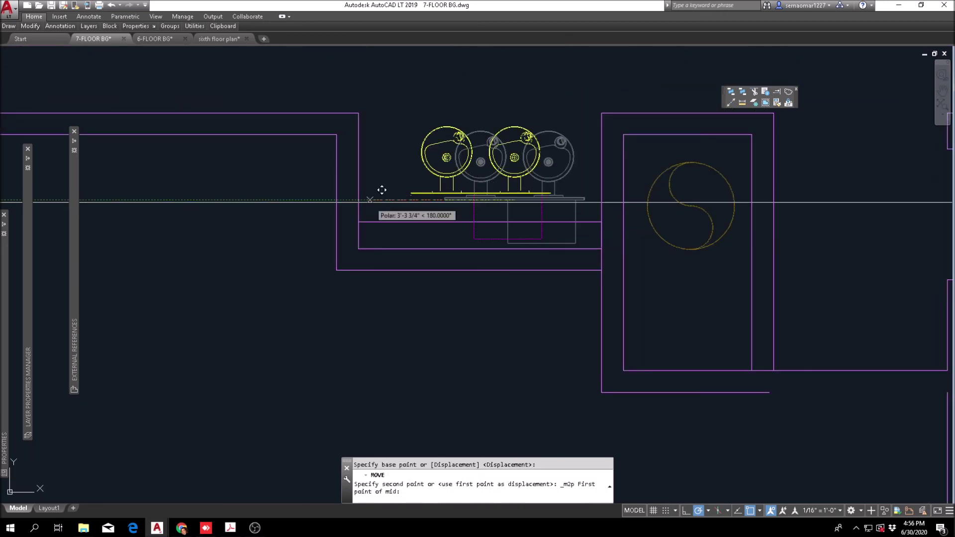
{"action": "left_click", "coordinate": [602, 200]}
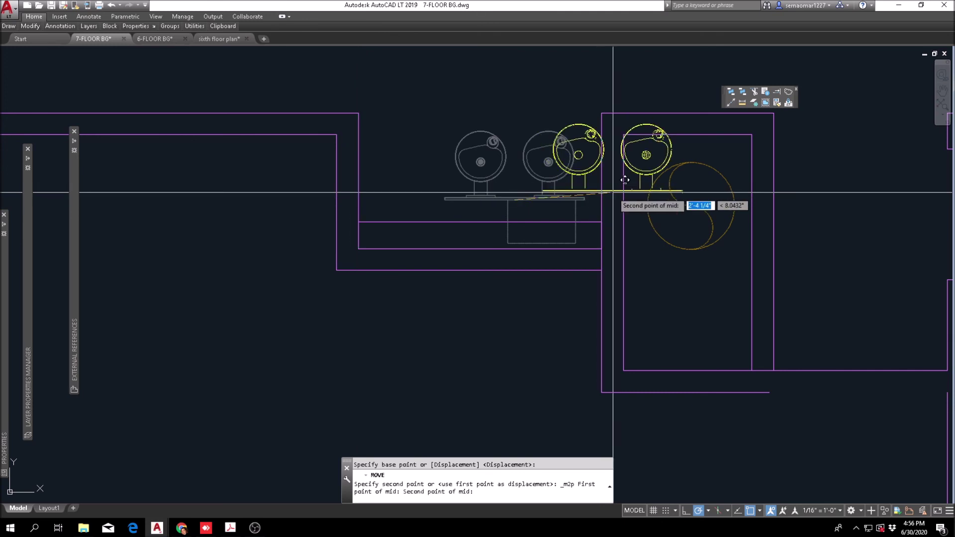
{"action": "left_click", "coordinate": [601, 199]}
{"action": "key", "text": "Escape"}
{"action": "key", "text": "Escape"}
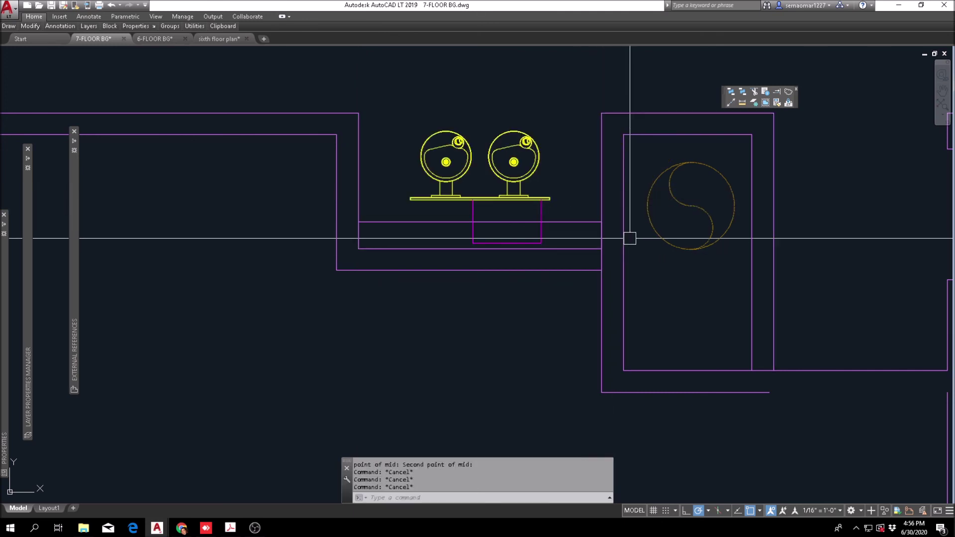
Offset the niche's upper back wall line 6 inches north, to the fountains' mounting plate.
{"action": "type", "text": "o"}
{"action": "key", "text": "Return"}
{"action": "type", "text": "6"}
{"action": "key", "text": "Return"}
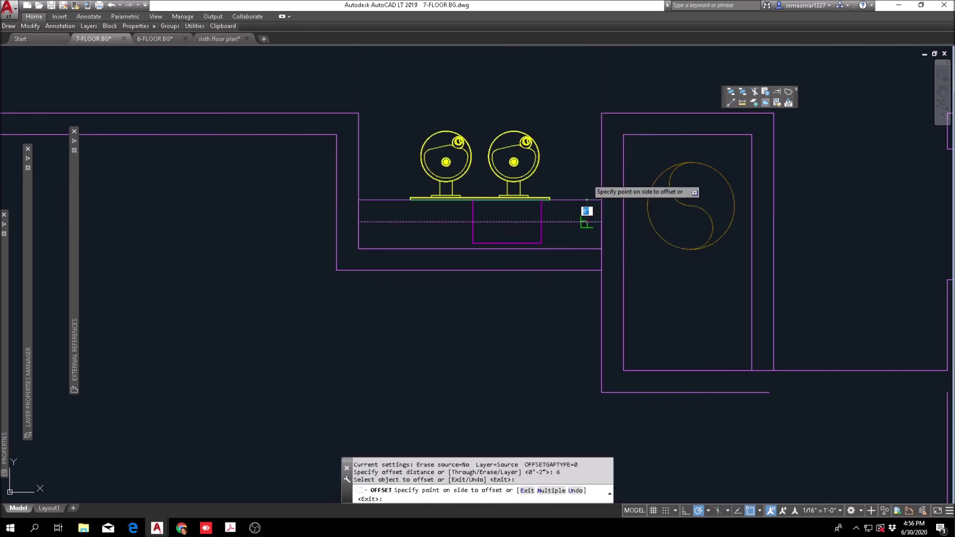
{"action": "key", "text": "Escape"}
Trim the niche's west wall line and the shaft's west wall line where they cross the thickness of the niche's horizontal walls.
{"action": "type", "text": "tr"}
{"action": "key", "text": "Return"}
{"action": "left_click", "coordinate": [650, 190]}
{"action": "left_click", "coordinate": [278, 317]}
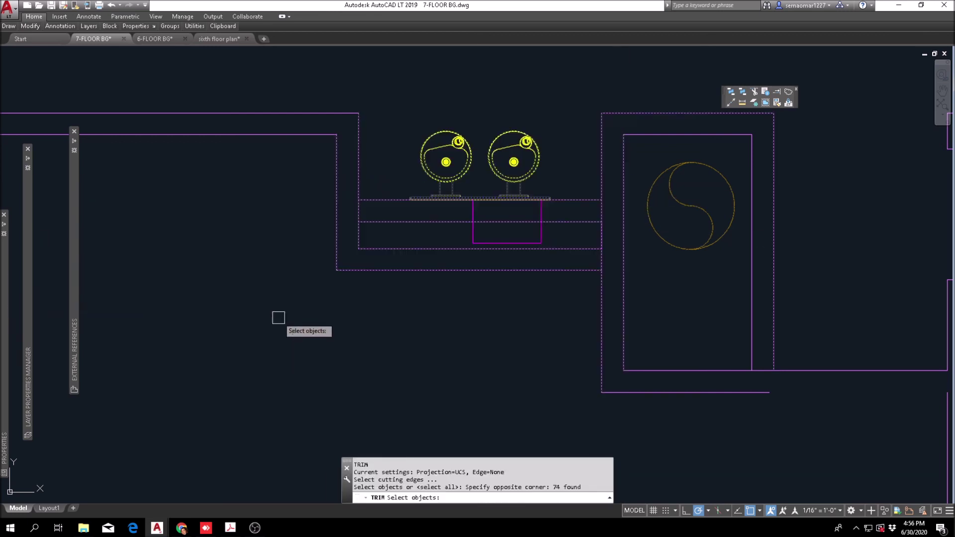
{"action": "scroll", "coordinate": [341, 231], "scroll_direction": "up", "scroll_amount": 2}
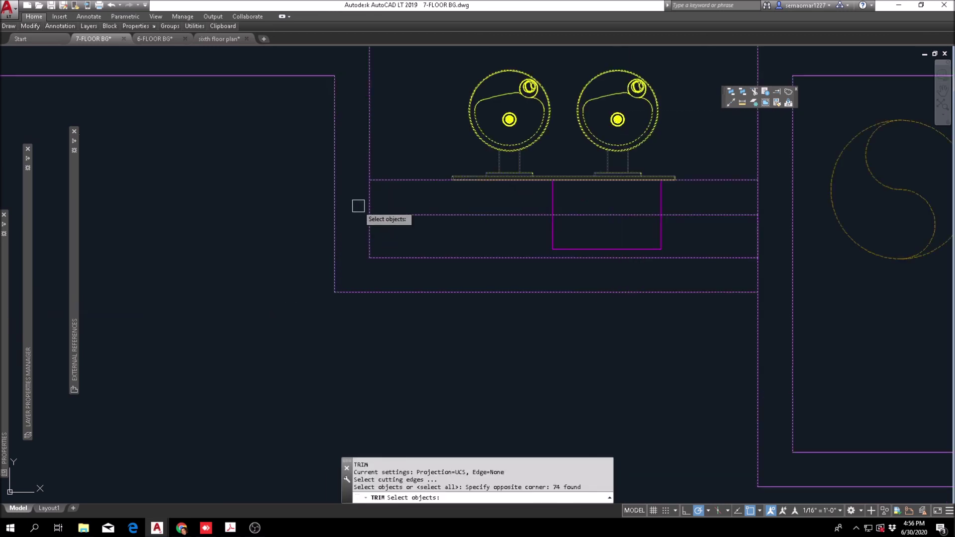
{"action": "left_click", "coordinate": [760, 273]}
{"action": "key", "text": "Escape"}
{"action": "scroll", "coordinate": [487, 224], "scroll_direction": "down", "scroll_amount": 6}
{"action": "scroll", "coordinate": [599, 259], "scroll_direction": "down", "scroll_amount": 6}
{"action": "scroll", "coordinate": [597, 266], "scroll_direction": "up", "scroll_amount": 4}
{"action": "middle_click_drag", "start_coordinate": [635, 269], "coordinate": [526, 270]}
{"action": "scroll", "coordinate": [437, 234], "scroll_direction": "up", "scroll_amount": 2}
{"action": "key", "text": "Escape"}
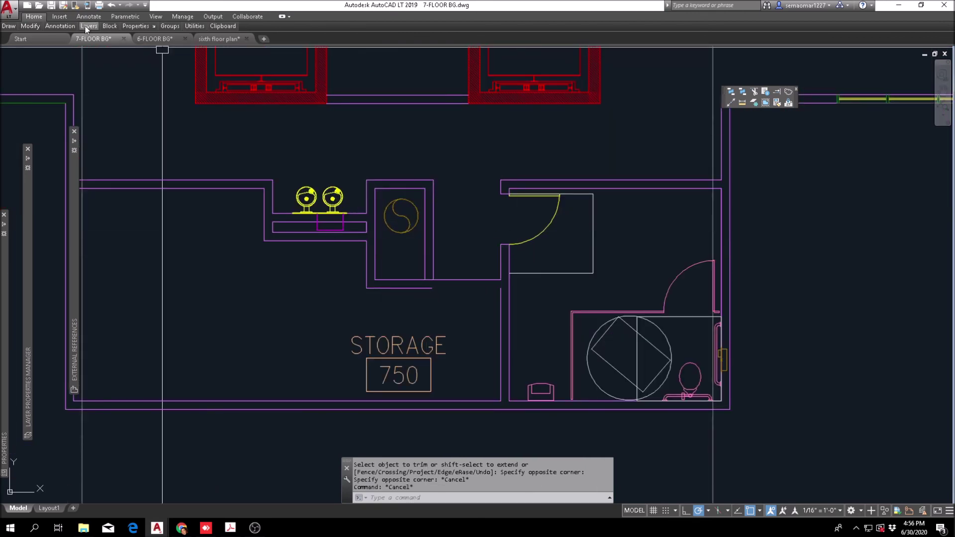
Mirror the door east of the shaft with its jambs about a vertical axis, erasing the original.
{"action": "left_click", "coordinate": [29, 27]}
{"action": "left_click", "coordinate": [72, 52]}
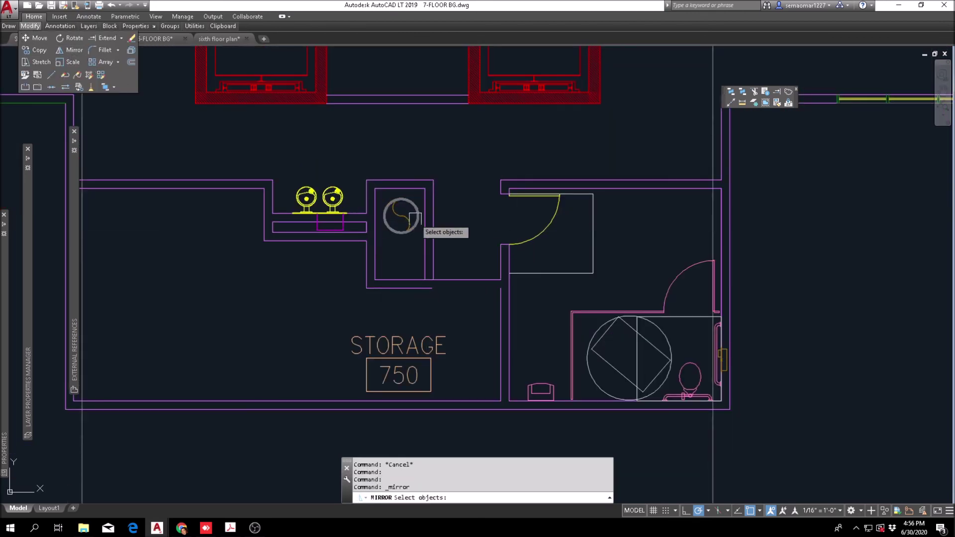
{"action": "scroll", "coordinate": [440, 233], "scroll_direction": "up", "scroll_amount": 2}
{"action": "left_click", "coordinate": [469, 235]}
{"action": "left_click", "coordinate": [634, 153]}
{"action": "scroll", "coordinate": [557, 194], "scroll_direction": "up", "scroll_amount": 2}
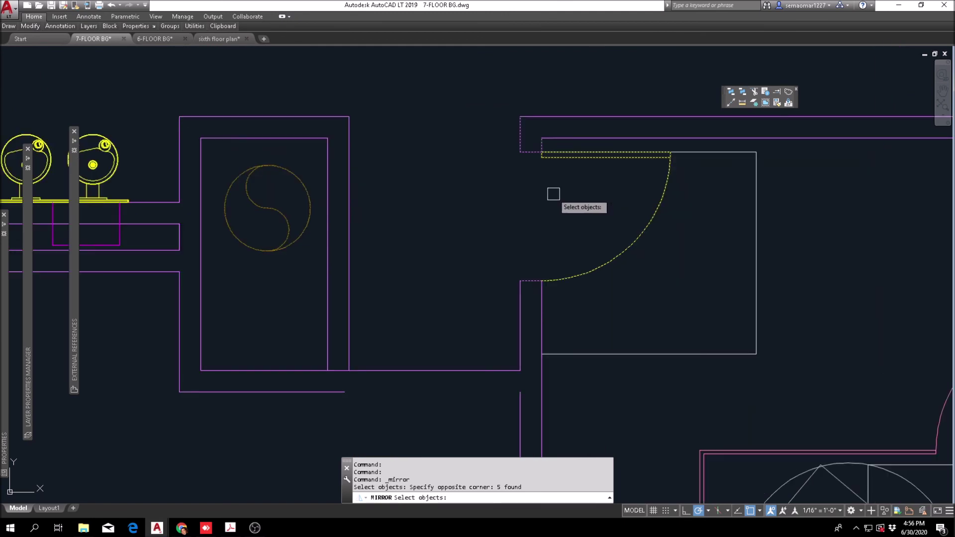
{"action": "key", "text": "Return"}
{"action": "left_click", "coordinate": [554, 196]}
{"action": "left_click", "coordinate": [554, 209]}
{"action": "type", "text": "y"}
{"action": "key", "text": "Return"}
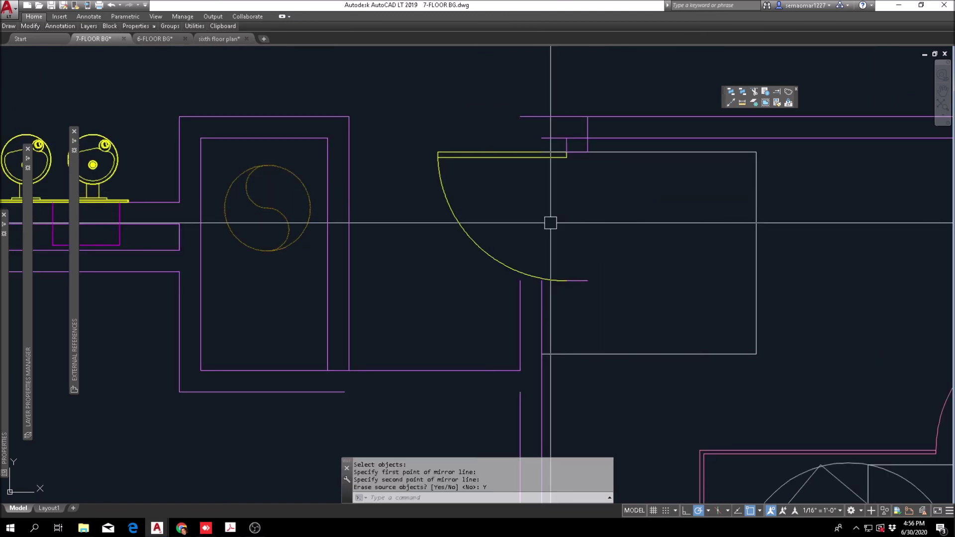
Rotate the mirrored door and its jambs a quarter turn counterclockwise so the leaf points south.
{"action": "type", "text": "RO"}
{"action": "key", "text": "Return"}
{"action": "left_click", "coordinate": [384, 289]}
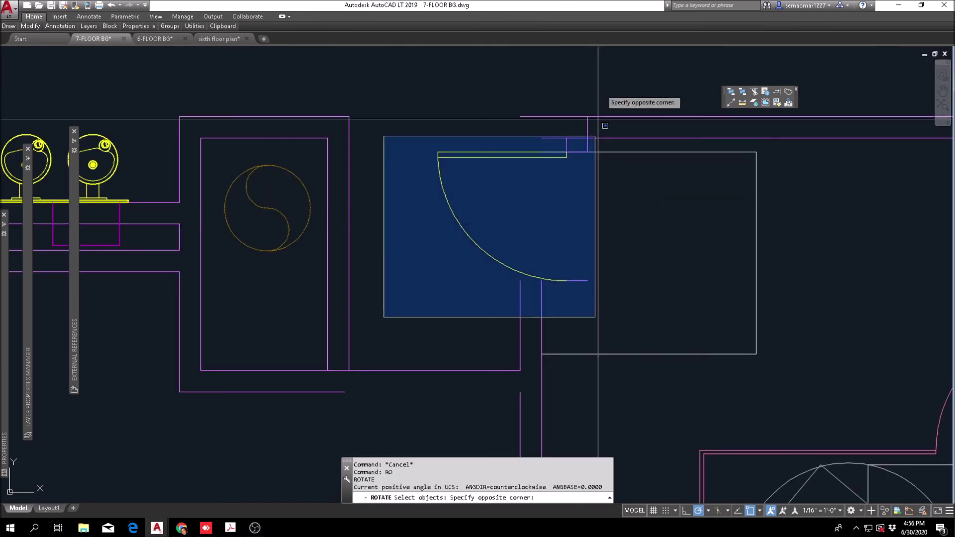
{"action": "left_click", "coordinate": [593, 134]}
{"action": "key", "text": "Return"}
{"action": "left_click", "coordinate": [554, 200]}
{"action": "left_click", "coordinate": [553, 200]}
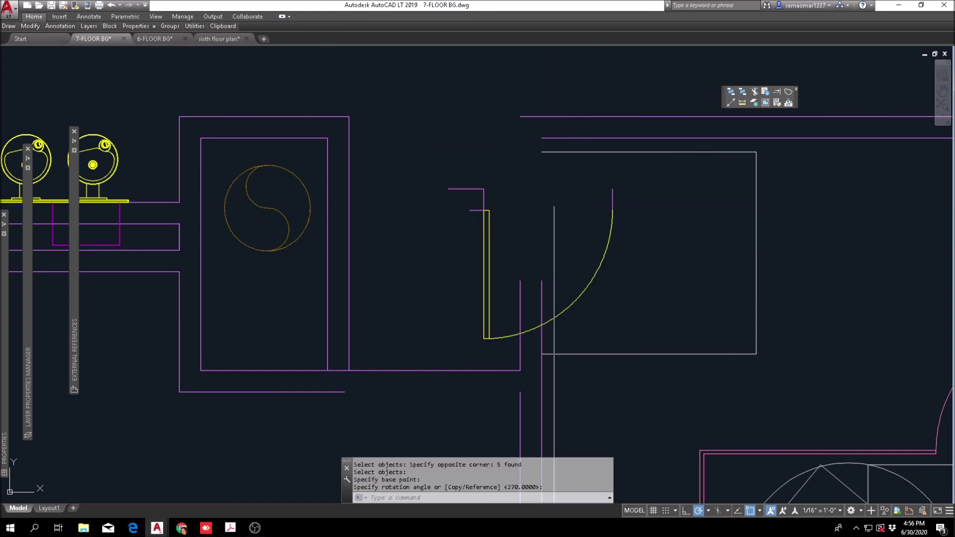
{"action": "scroll", "coordinate": [554, 200], "scroll_direction": "down", "scroll_amount": 2}
{"action": "type", "text": "y"}
{"action": "key", "text": "Return"}
{"action": "key", "text": "Escape"}
Move the rotated door with its jambs to the shaft's outer northeast corner.
{"action": "type", "text": "m"}
{"action": "key", "text": "Return"}
{"action": "left_click", "coordinate": [476, 302]}
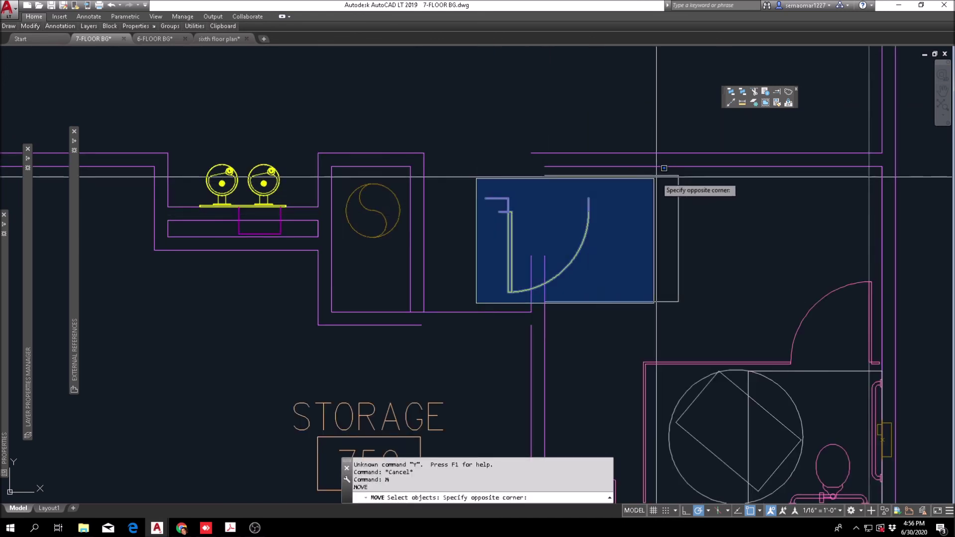
{"action": "left_click", "coordinate": [649, 181]}
{"action": "scroll", "coordinate": [497, 214], "scroll_direction": "up", "scroll_amount": 2}
{"action": "key", "text": "Return"}
{"action": "left_click", "coordinate": [505, 209]}
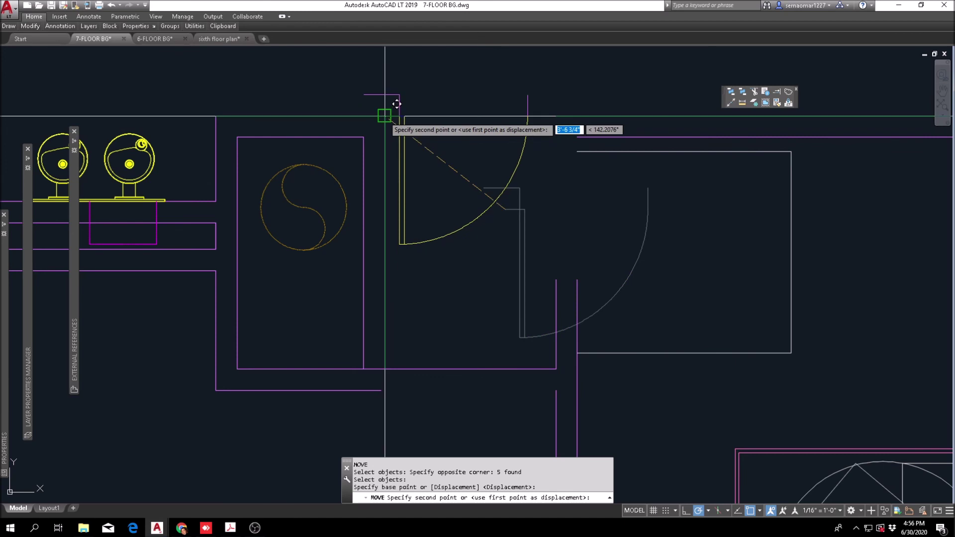
{"action": "left_click", "coordinate": [385, 116]}
{"action": "key", "text": "Escape"}
Move the same door and jambs south until the jamb's corridor-side line aligns with the shaft's north wall line.
{"action": "type", "text": "m"}
{"action": "key", "text": "Return"}
{"action": "type", "text": "p"}
{"action": "key", "text": "Return"}
{"action": "key", "text": "Return"}
{"action": "left_click", "coordinate": [363, 95]}
{"action": "left_click", "coordinate": [368, 117]}
{"action": "key", "text": "Escape"}
{"action": "type", "text": "f"}
{"action": "key", "text": "Return"}
{"action": "left_click", "coordinate": [385, 151]}
{"action": "key", "text": "Escape"}
{"action": "key", "text": "Escape"}
{"action": "key", "text": "Escape"}
Explode the joined wall and jamb lines at the shaft's northeast corner beside the door.
{"action": "mouse_move", "coordinate": [28, 26]}
{"action": "key", "text": "Escape"}
{"action": "left_click", "coordinate": [132, 56]}
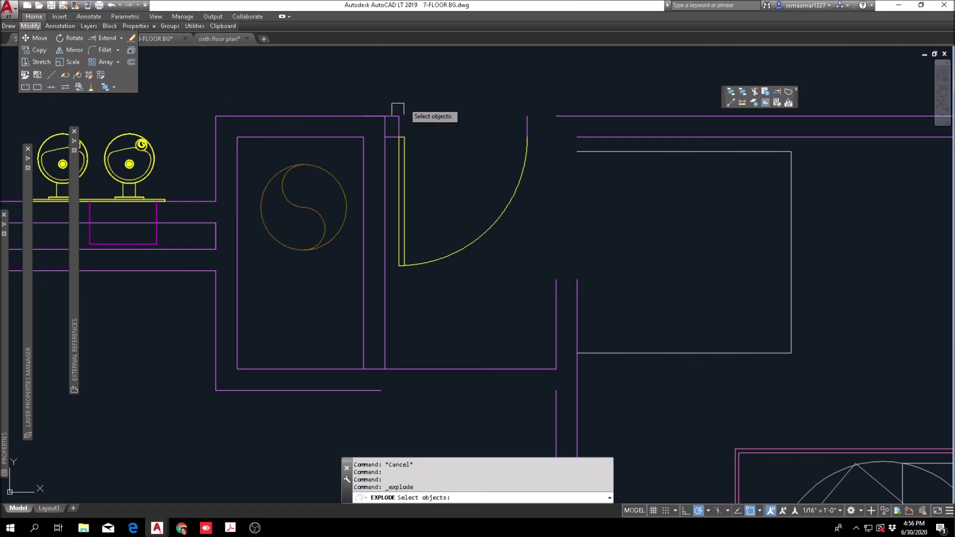
{"action": "scroll", "coordinate": [386, 117], "scroll_direction": "up", "scroll_amount": 4}
{"action": "left_click", "coordinate": [383, 87]}
{"action": "left_click", "coordinate": [316, 263]}
{"action": "scroll", "coordinate": [348, 227], "scroll_direction": "down", "scroll_amount": 2}
Fillet the short line of the door's west jamb with the shaft's outer east wall line into a square corner.
{"action": "type", "text": "f"}
{"action": "key", "text": "Return"}
{"action": "left_click", "coordinate": [347, 226]}
{"action": "left_click", "coordinate": [358, 214]}
{"action": "key", "text": "Escape"}
{"action": "key", "text": "Escape"}
Fillet the two north wall lines east of the door to its east jamb.
{"action": "scroll", "coordinate": [366, 212], "scroll_direction": "down", "scroll_amount": 4}
{"action": "middle_click_drag", "start_coordinate": [602, 219], "coordinate": [524, 227]}
{"action": "type", "text": "f"}
{"action": "key", "text": "Return"}
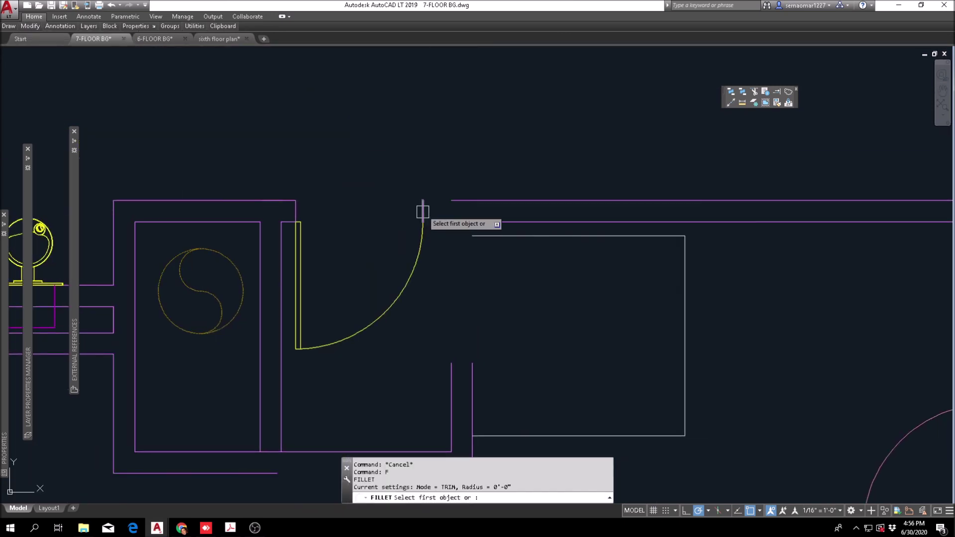
{"action": "left_click", "coordinate": [467, 199]}
{"action": "key", "text": "Return"}
{"action": "left_click", "coordinate": [481, 222]}
{"action": "key", "text": "Escape"}
Erase the white clearance rectangle at the door's former location.
{"action": "scroll", "coordinate": [493, 212], "scroll_direction": "down", "scroll_amount": 2}
{"action": "type", "text": "e"}
{"action": "key", "text": "Return"}
{"action": "left_click", "coordinate": [592, 247]}
{"action": "key", "text": "Escape"}
{"action": "type", "text": "e"}
{"action": "key", "text": "Return"}
{"action": "left_click", "coordinate": [565, 325]}
{"action": "left_click", "coordinate": [463, 341]}
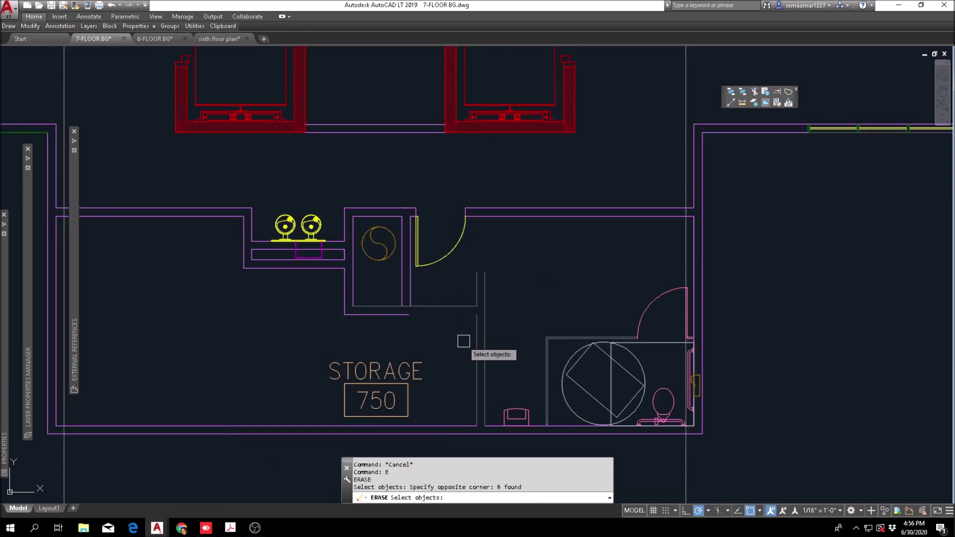
{"action": "key", "text": "Return"}
Fillet the shaft's south and east wall lines into square corners at its southeast end.
{"action": "scroll", "coordinate": [393, 309], "scroll_direction": "up", "scroll_amount": 4}
{"action": "type", "text": "f"}
{"action": "key", "text": "Return"}
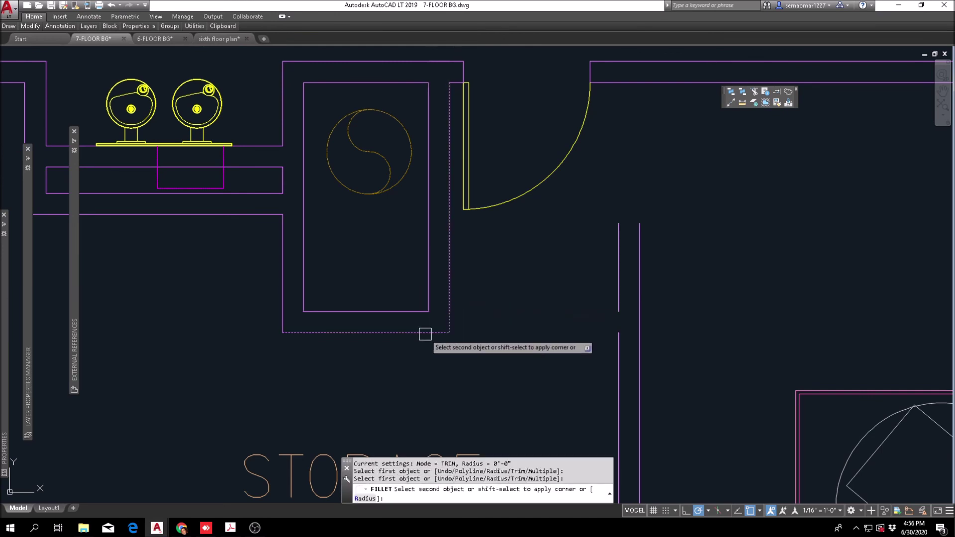
Erase the leftover partition wall lines standing between the shaft and the old restroom.
{"action": "scroll", "coordinate": [450, 297], "scroll_direction": "down", "scroll_amount": 2}
{"action": "type", "text": "e"}
{"action": "key", "text": "Return"}
{"action": "left_click", "coordinate": [542, 299]}
{"action": "left_click", "coordinate": [505, 334]}
{"action": "key", "text": "Return"}
{"action": "scroll", "coordinate": [581, 363], "scroll_direction": "down", "scroll_amount": 1}
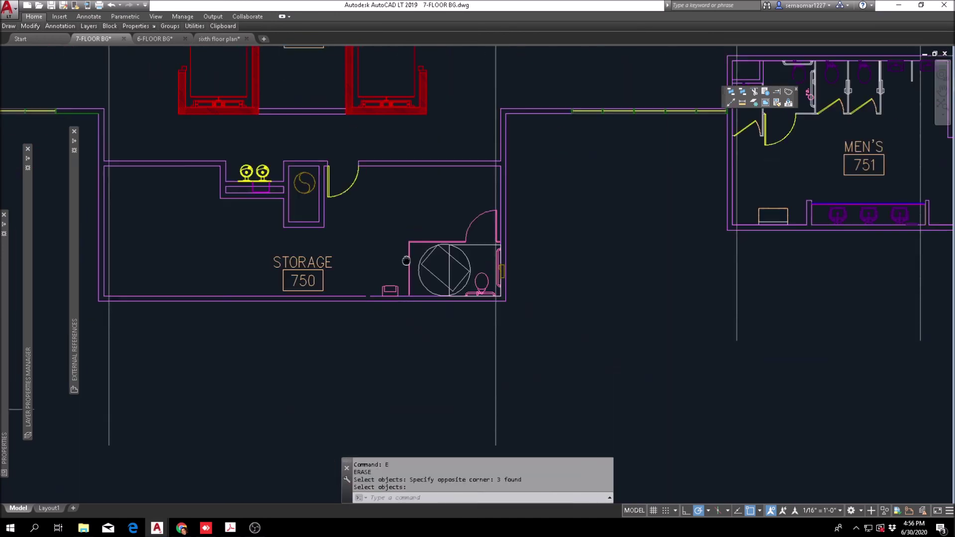
Erase the old restroom's walls, door, fixtures and clearance symbols at the storage room's east end.
{"action": "scroll", "coordinate": [495, 259], "scroll_direction": "up", "scroll_amount": 2}
{"action": "left_click", "coordinate": [205, 332]}
{"action": "key", "text": "Return"}
{"action": "key", "text": "Escape"}
{"action": "type", "text": "e"}
{"action": "key", "text": "Return"}
{"action": "left_click", "coordinate": [345, 398]}
{"action": "left_click", "coordinate": [485, 200]}
Fillet the two segments of the storage room's inner south wall line to close the gap between them.
{"action": "type", "text": "f"}
{"action": "key", "text": "Return"}
{"action": "key", "text": "space"}
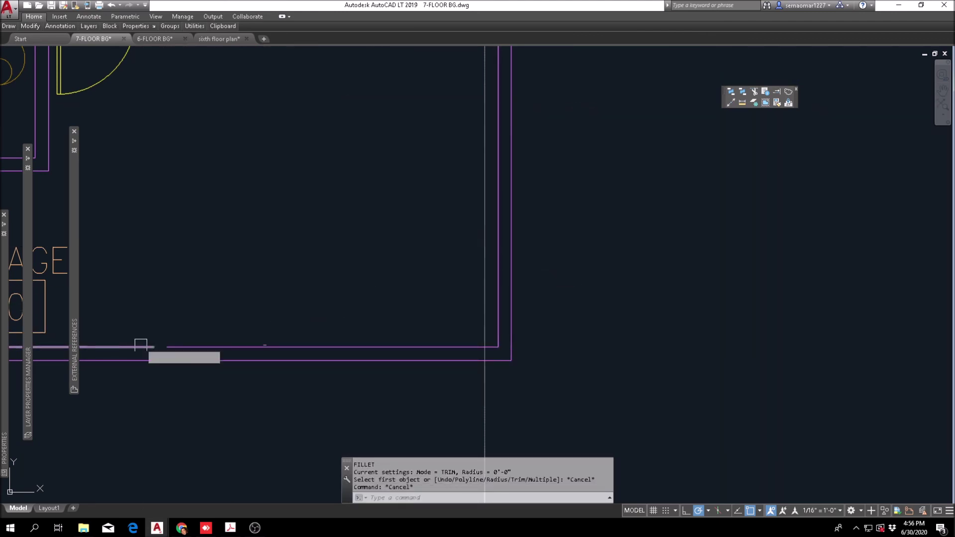
{"action": "left_click", "coordinate": [142, 346]}
{"action": "scroll", "coordinate": [508, 289], "scroll_direction": "down", "scroll_amount": 5}
{"action": "key", "text": "Escape"}
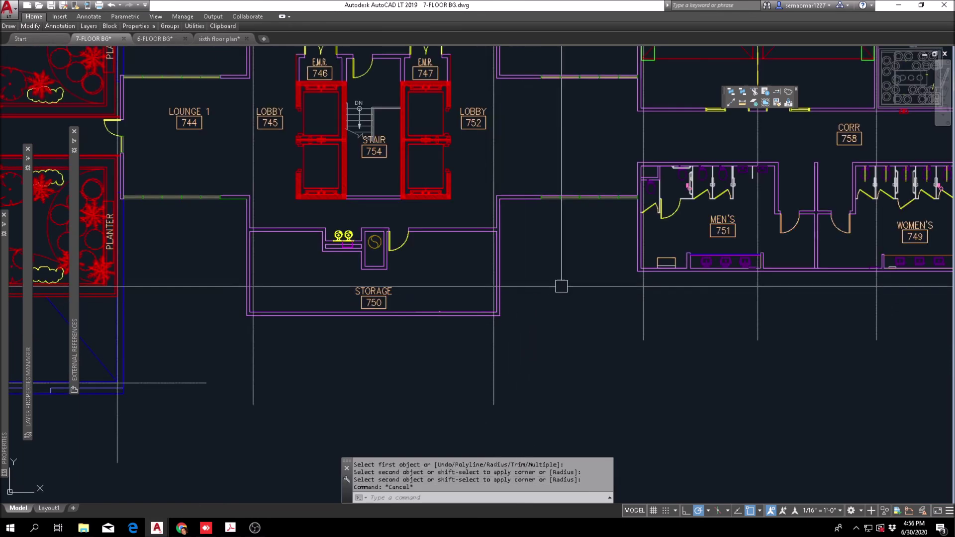
{"action": "scroll", "coordinate": [488, 227], "scroll_direction": "up", "scroll_amount": 1}
{"action": "scroll", "coordinate": [488, 226], "scroll_direction": "down", "scroll_amount": 1}
{"action": "key", "text": "Escape"}
{"action": "key", "text": "Escape"}
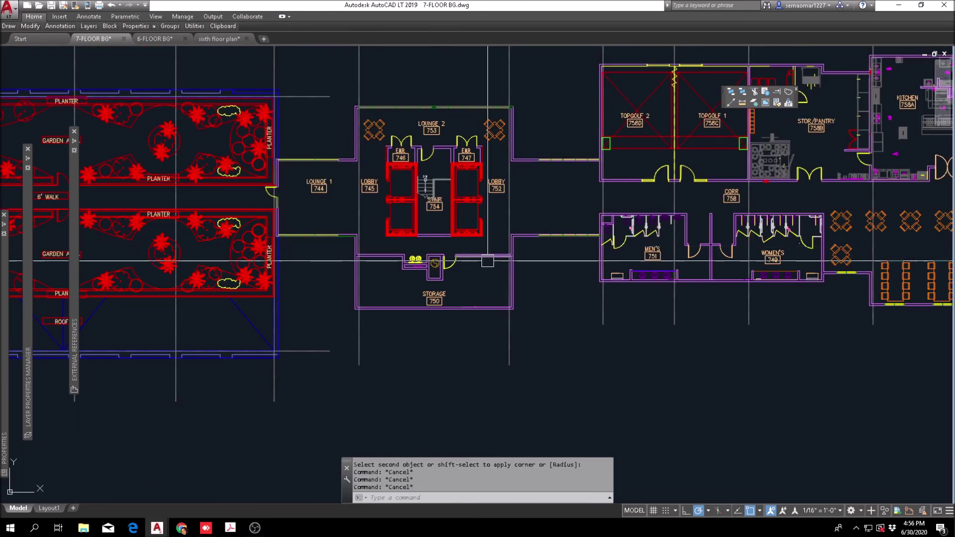
Move the LOBBY 752 room label about 11'-10" horizontally east, into the space between the elevators and the men's room.
{"action": "scroll", "coordinate": [531, 300], "scroll_direction": "down", "scroll_amount": 1}
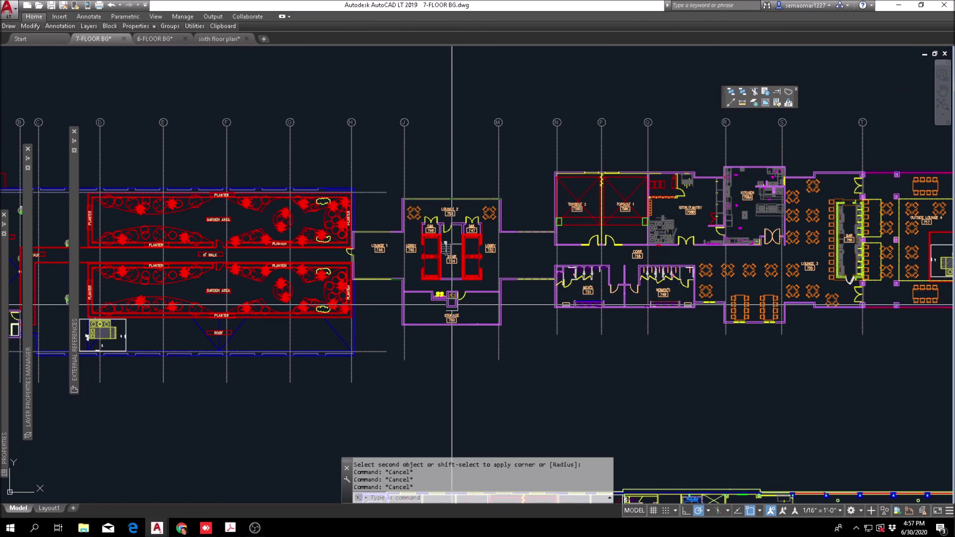
{"action": "scroll", "coordinate": [433, 250], "scroll_direction": "up", "scroll_amount": 2}
{"action": "scroll", "coordinate": [432, 250], "scroll_direction": "up", "scroll_amount": 1}
{"action": "scroll", "coordinate": [430, 251], "scroll_direction": "down", "scroll_amount": 1}
{"action": "scroll", "coordinate": [534, 258], "scroll_direction": "up", "scroll_amount": 2}
{"action": "scroll", "coordinate": [535, 257], "scroll_direction": "up", "scroll_amount": 2}
{"action": "type", "text": "m"}
{"action": "key", "text": "space"}
{"action": "left_click", "coordinate": [502, 228]}
{"action": "key", "text": "space"}
{"action": "left_click", "coordinate": [500, 291]}
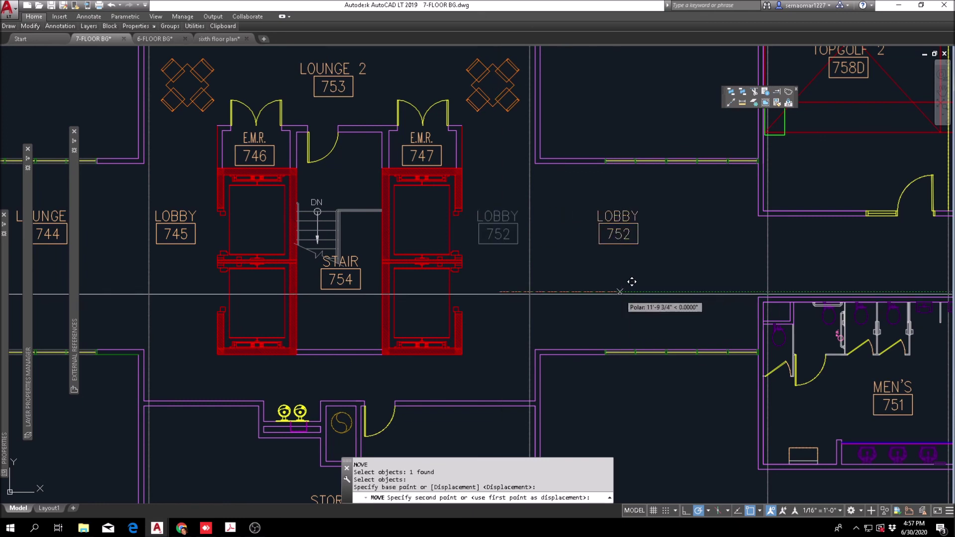
{"action": "left_click", "coordinate": [621, 289]}
Review the whole seventh-floor plan, from the garden areas and storage core through the restrooms, kitchen, bar and outside lounge.
{"action": "scroll", "coordinate": [230, 240], "scroll_direction": "down", "scroll_amount": 2}
{"action": "scroll", "coordinate": [250, 256], "scroll_direction": "down", "scroll_amount": 5}
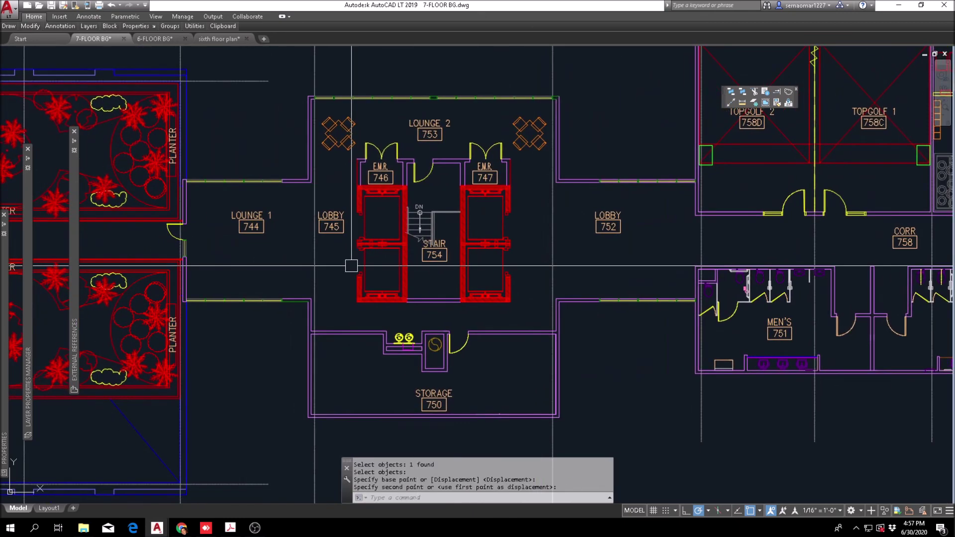
{"action": "scroll", "coordinate": [326, 313], "scroll_direction": "up", "scroll_amount": 2}
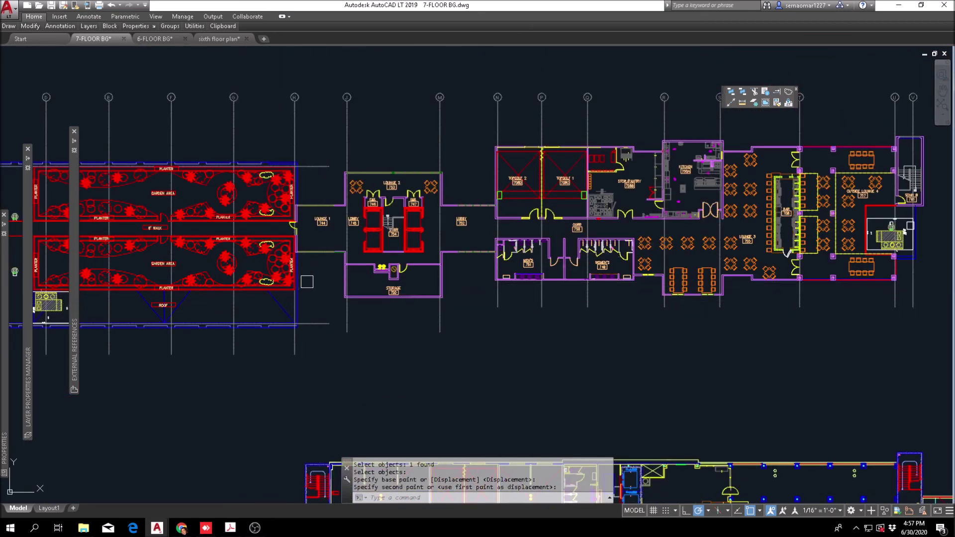
{"action": "middle_click_drag", "start_coordinate": [696, 328], "coordinate": [622, 352]}
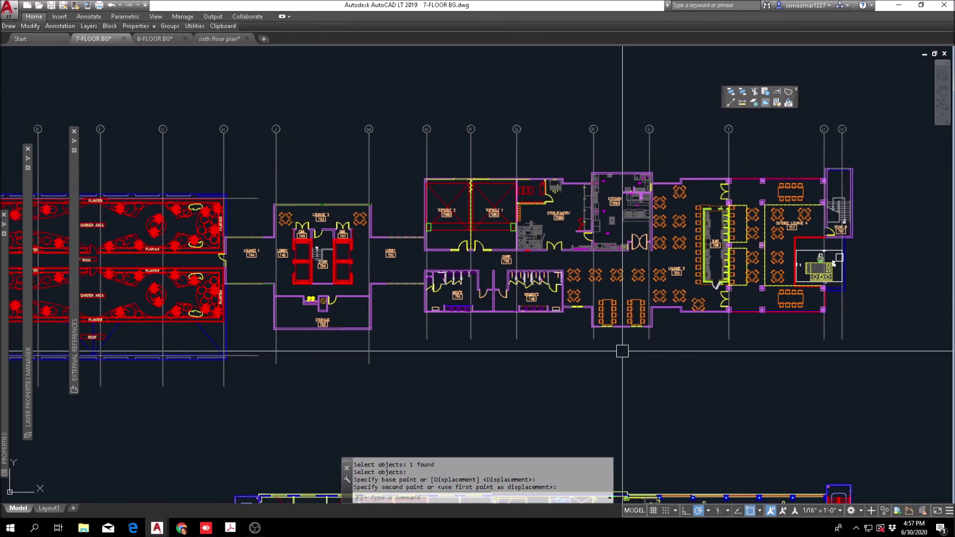
{"action": "scroll", "coordinate": [840, 300], "scroll_direction": "down", "scroll_amount": 2}
{"action": "scroll", "coordinate": [639, 297], "scroll_direction": "up", "scroll_amount": 2}
{"action": "middle_click_drag", "start_coordinate": [719, 339], "coordinate": [683, 341]}
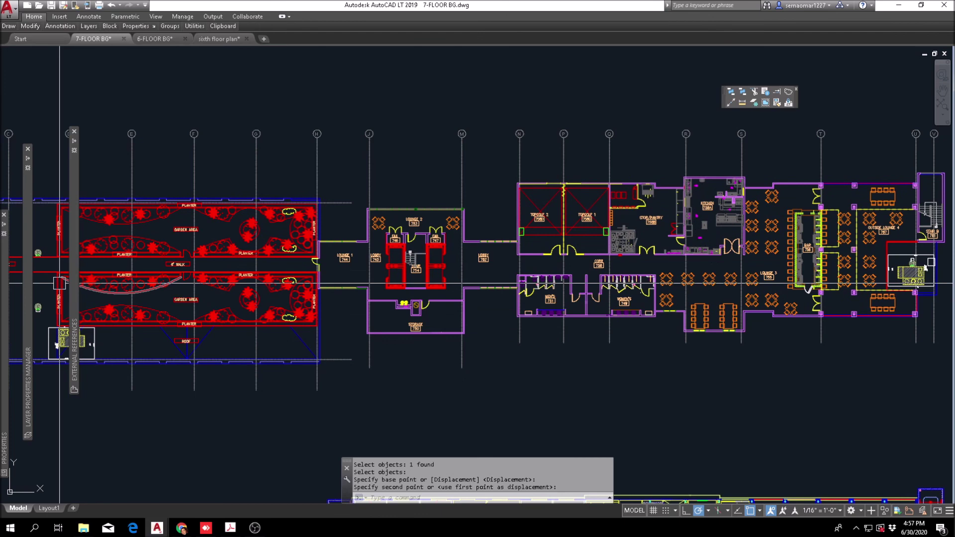
{"action": "scroll", "coordinate": [216, 223], "scroll_direction": "up", "scroll_amount": 3}
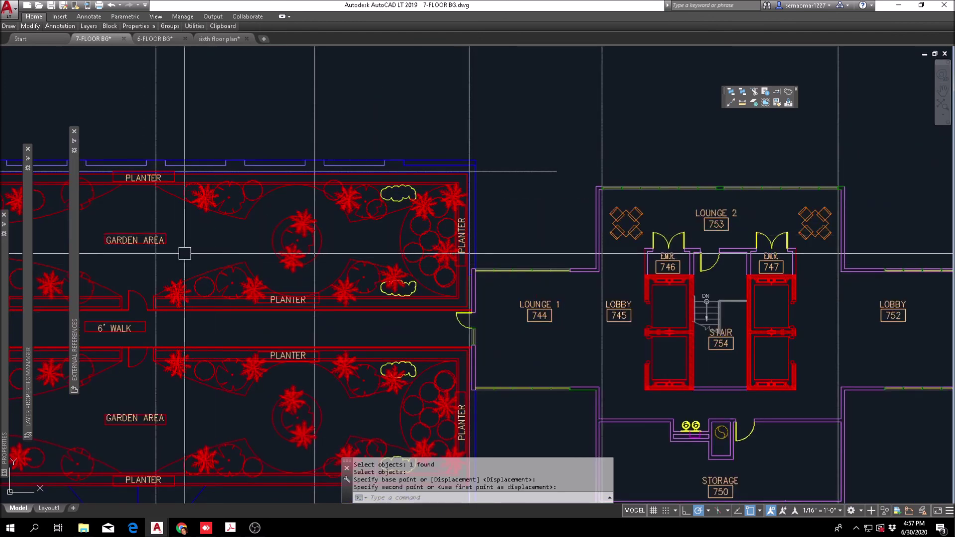
{"action": "scroll", "coordinate": [184, 253], "scroll_direction": "down", "scroll_amount": 2}
{"action": "middle_click_drag", "start_coordinate": [618, 337], "coordinate": [333, 307]}
{"action": "scroll", "coordinate": [353, 306], "scroll_direction": "down", "scroll_amount": 2}
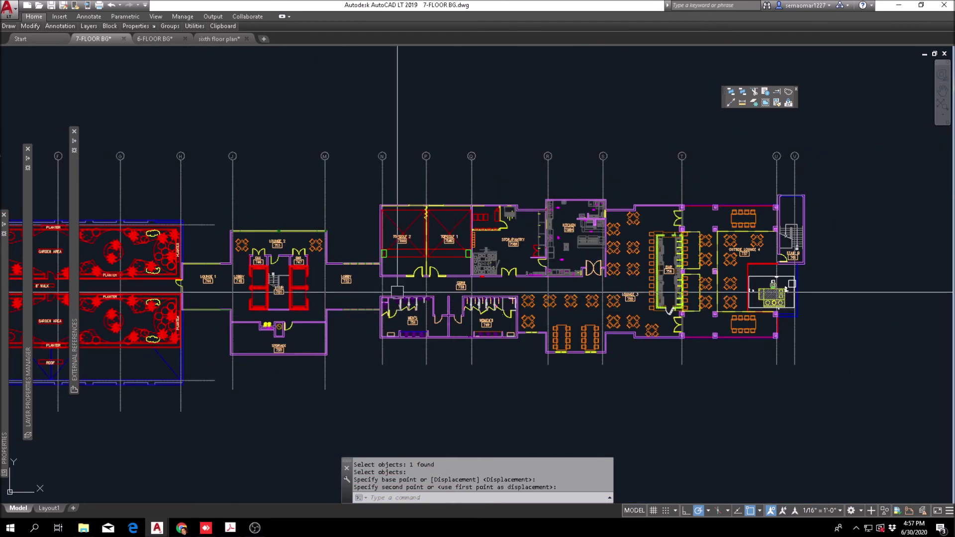
{"action": "scroll", "coordinate": [397, 292], "scroll_direction": "up", "scroll_amount": 3}
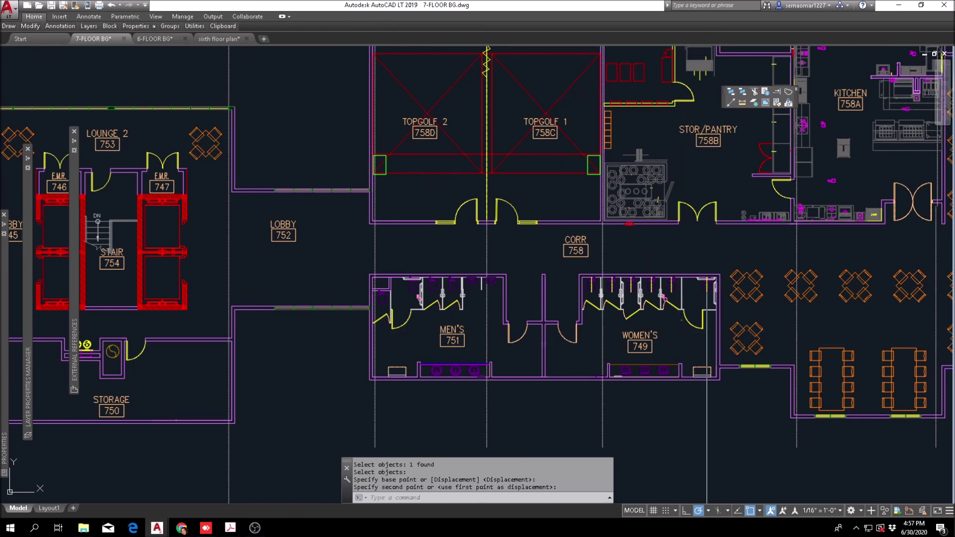
{"action": "middle_click_drag", "start_coordinate": [696, 210], "coordinate": [490, 276]}
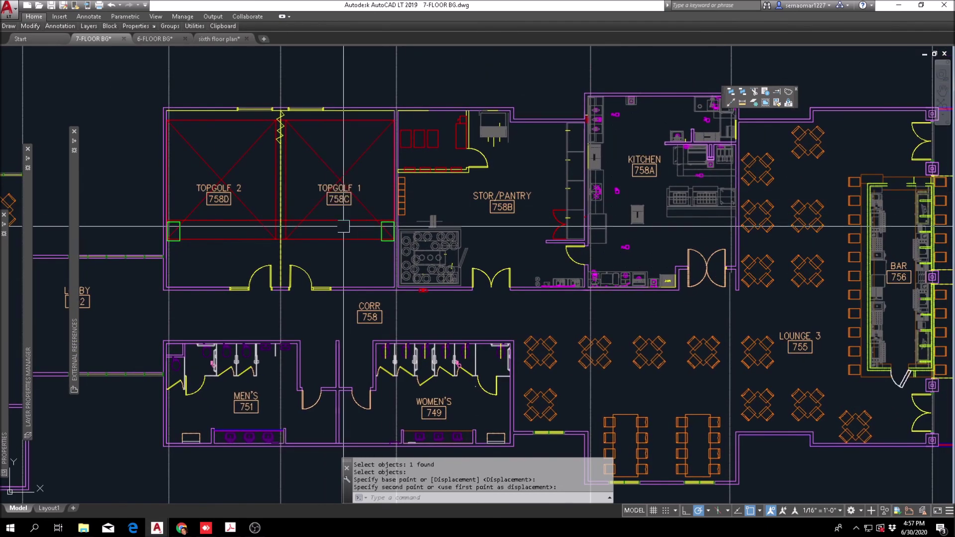
{"action": "scroll", "coordinate": [343, 227], "scroll_direction": "down", "scroll_amount": 2}
{"action": "middle_click_drag", "start_coordinate": [551, 250], "coordinate": [420, 242]}
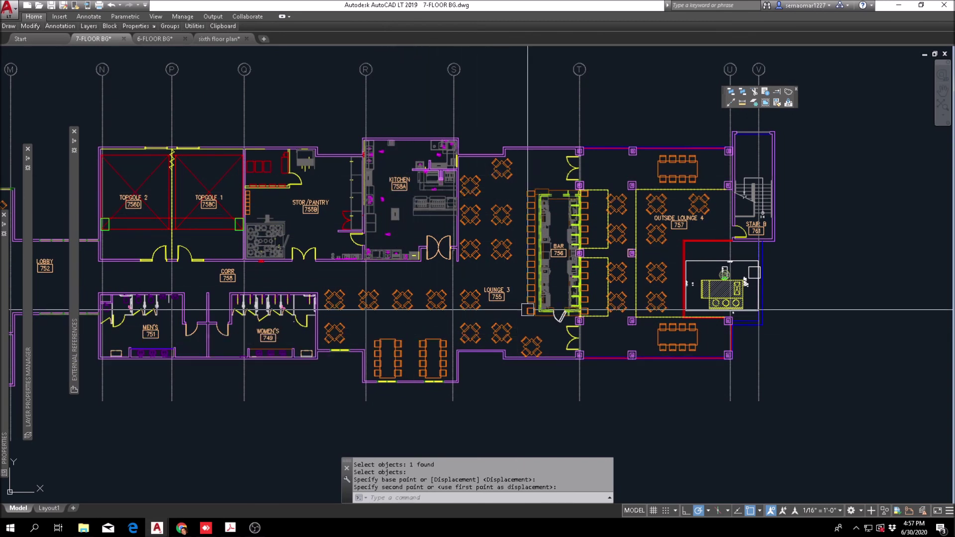
{"action": "middle_click_drag", "start_coordinate": [505, 316], "coordinate": [369, 305]}
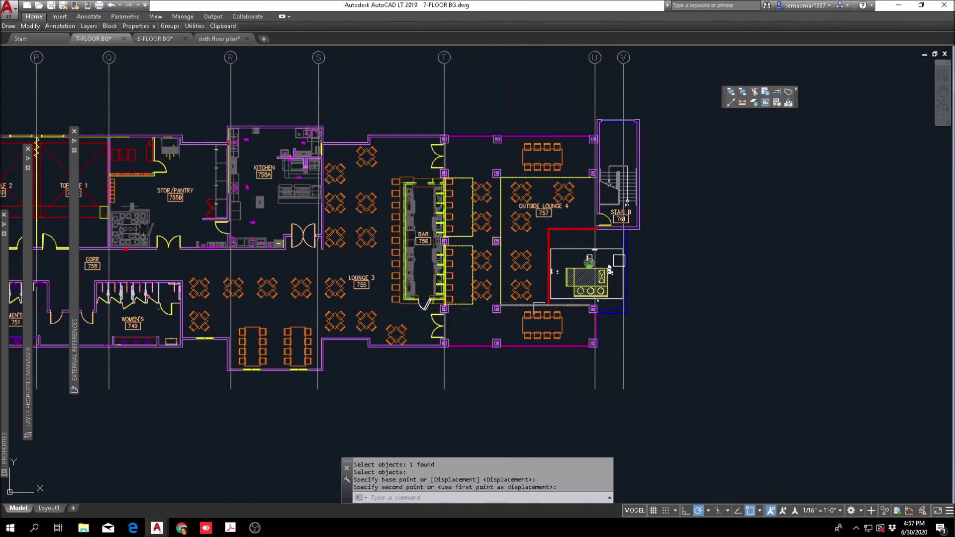
{"action": "scroll", "coordinate": [407, 252], "scroll_direction": "down", "scroll_amount": 2}
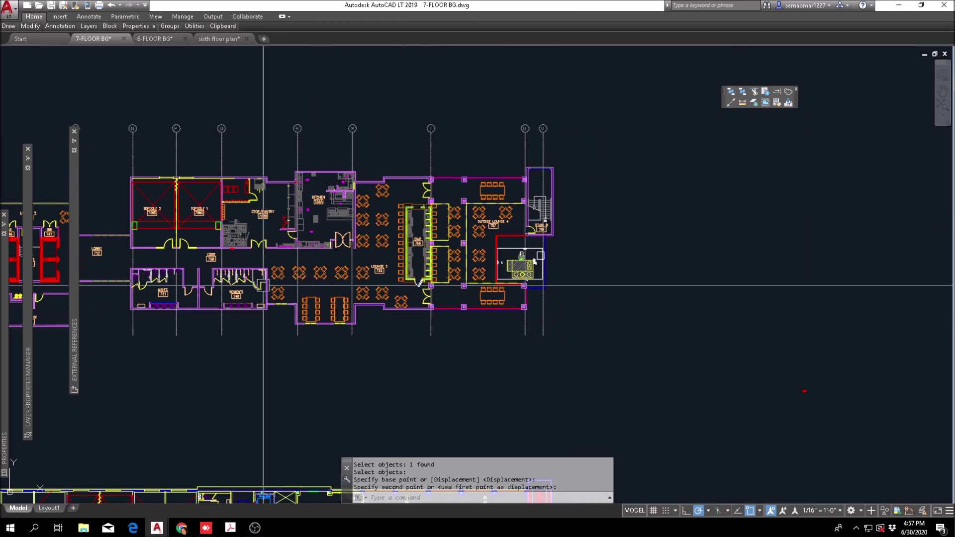
{"action": "middle_click_drag", "start_coordinate": [403, 231], "coordinate": [469, 225]}
{"action": "scroll", "coordinate": [303, 194], "scroll_direction": "up", "scroll_amount": 2}
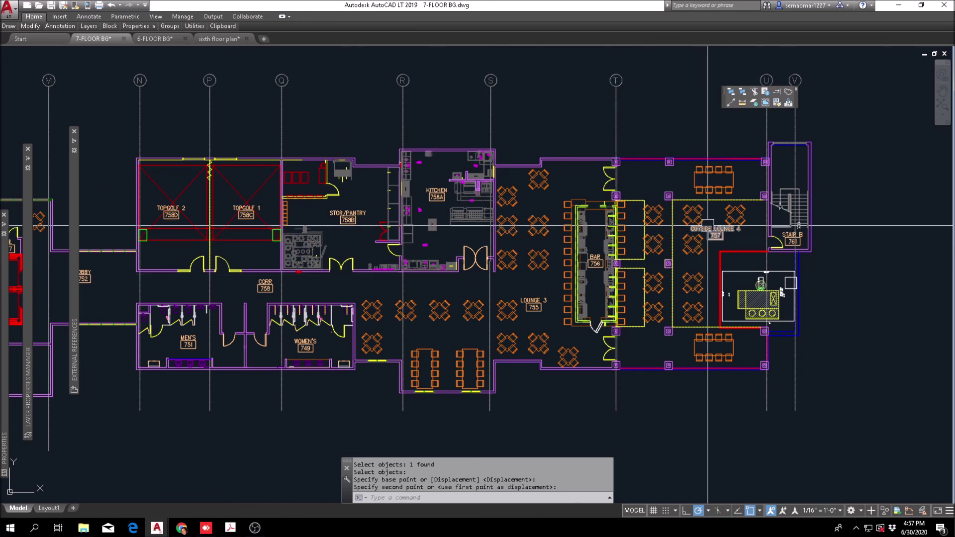
{"action": "scroll", "coordinate": [407, 302], "scroll_direction": "down", "scroll_amount": 2}
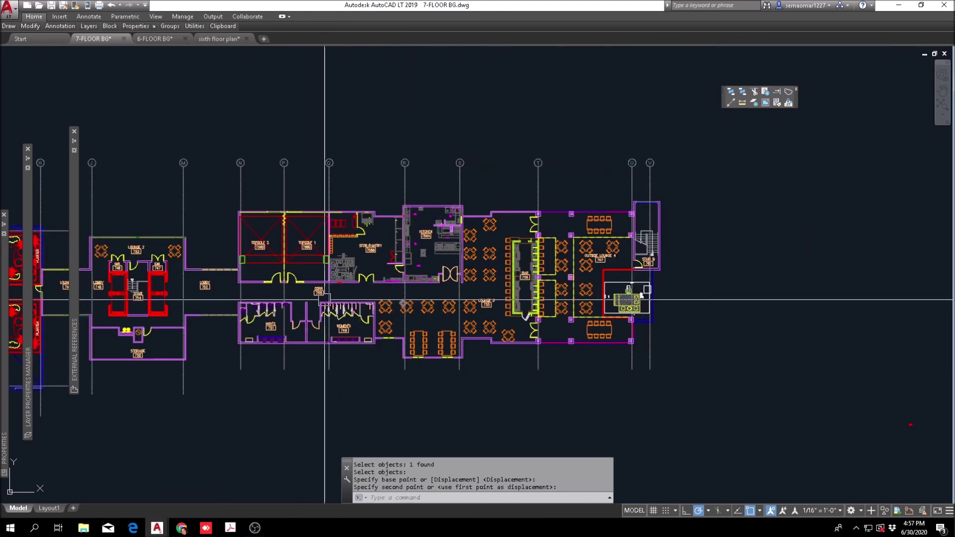
{"action": "scroll", "coordinate": [449, 301], "scroll_direction": "down", "scroll_amount": 2}
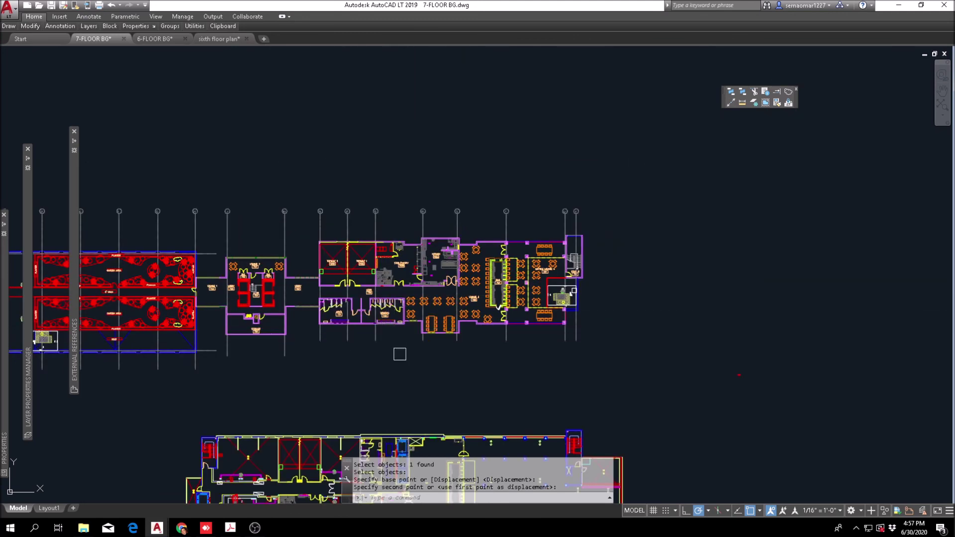
{"action": "middle_click_drag", "start_coordinate": [461, 329], "coordinate": [593, 326]}
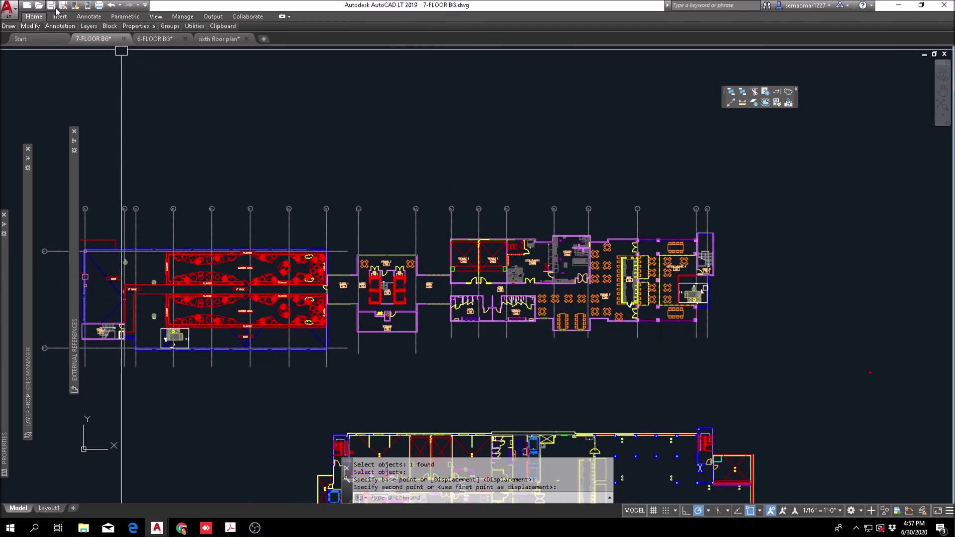
Save the 7-FLOOR BG drawing.
{"action": "left_click", "coordinate": [401, 294]}
{"action": "key", "text": "ctrl+s"}
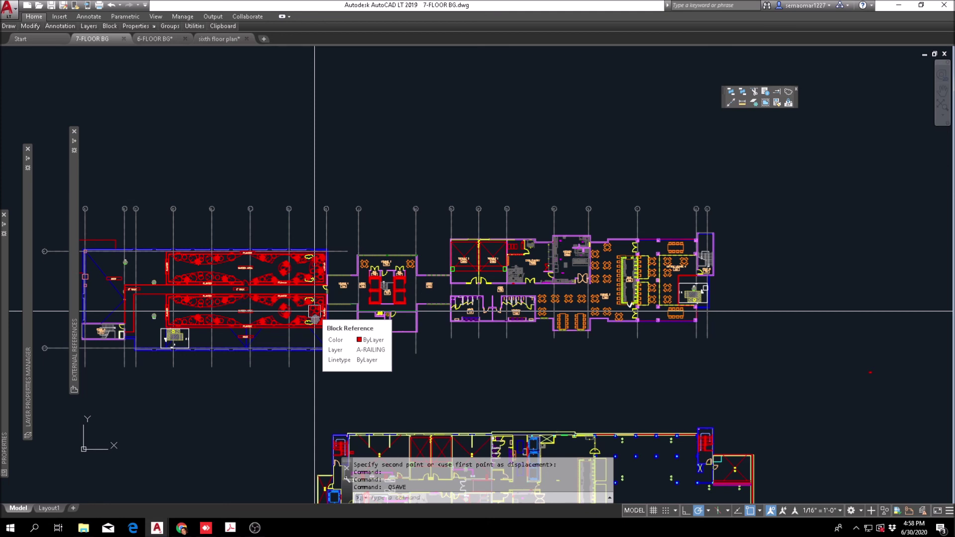
{"action": "left_click", "coordinate": [254, 528]}
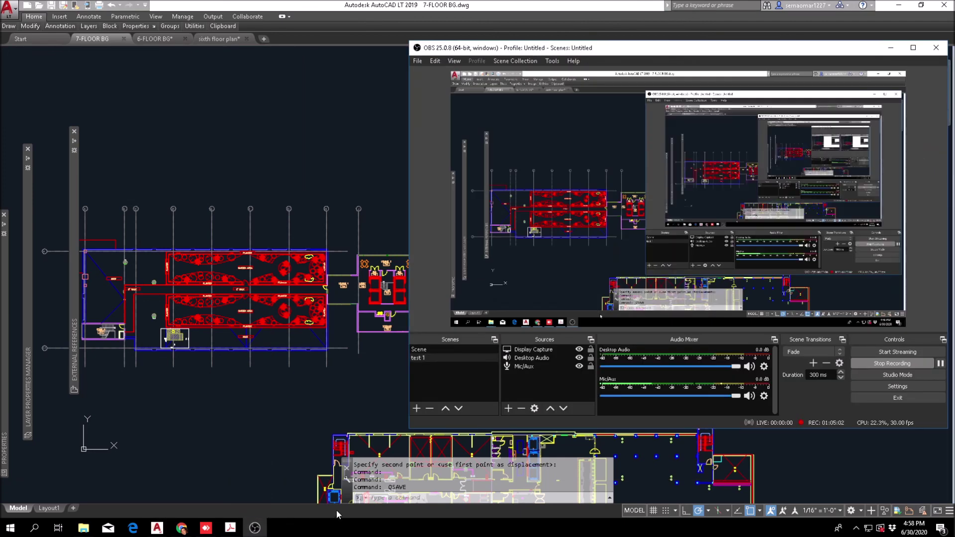